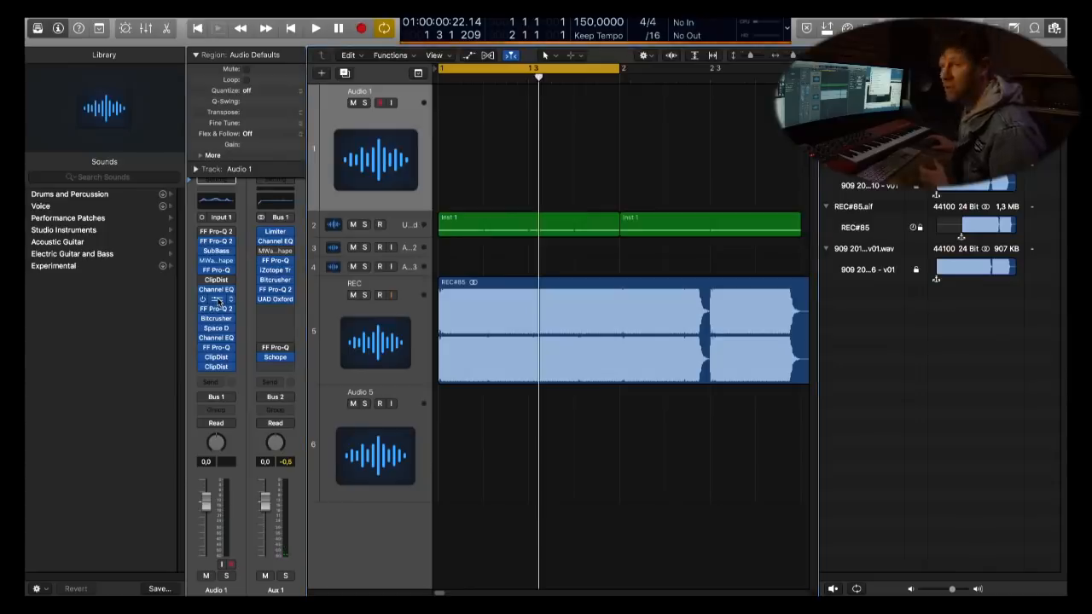
- Set the symmetry of Audio 1's Bright Funky Crunch Clip Distortion to +100 % and audition the kick
{"action": "left_click", "coordinate": [216, 300]}
{"action": "left_click_drag", "start_coordinate": [521, 15], "coordinate": [679, 109]}
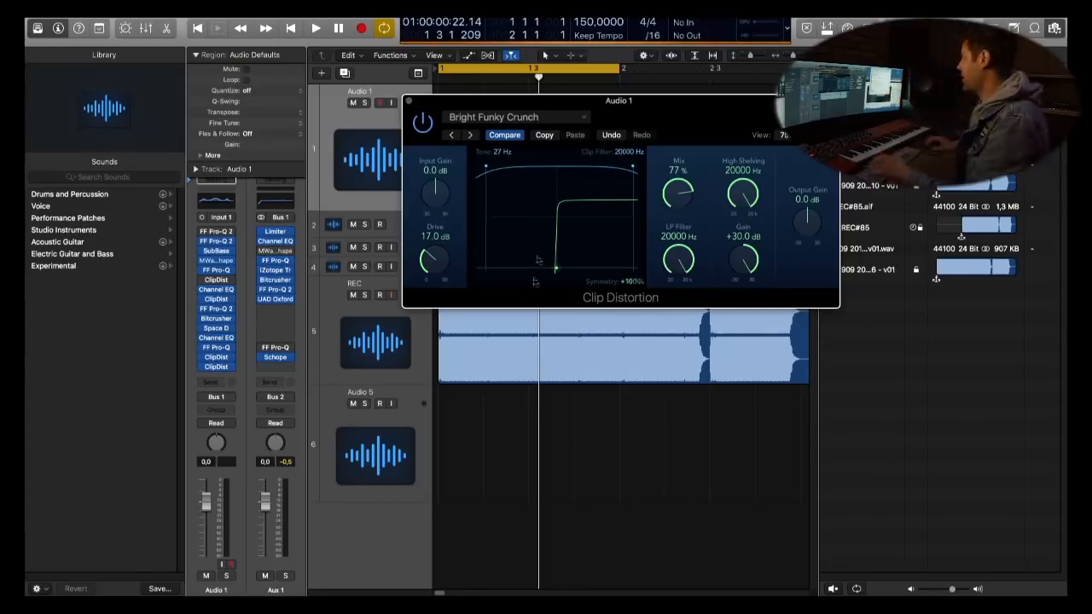
{"action": "left_click_drag", "start_coordinate": [534, 281], "coordinate": [550, 287]}
{"action": "left_click_drag", "start_coordinate": [671, 108], "coordinate": [874, 205]}
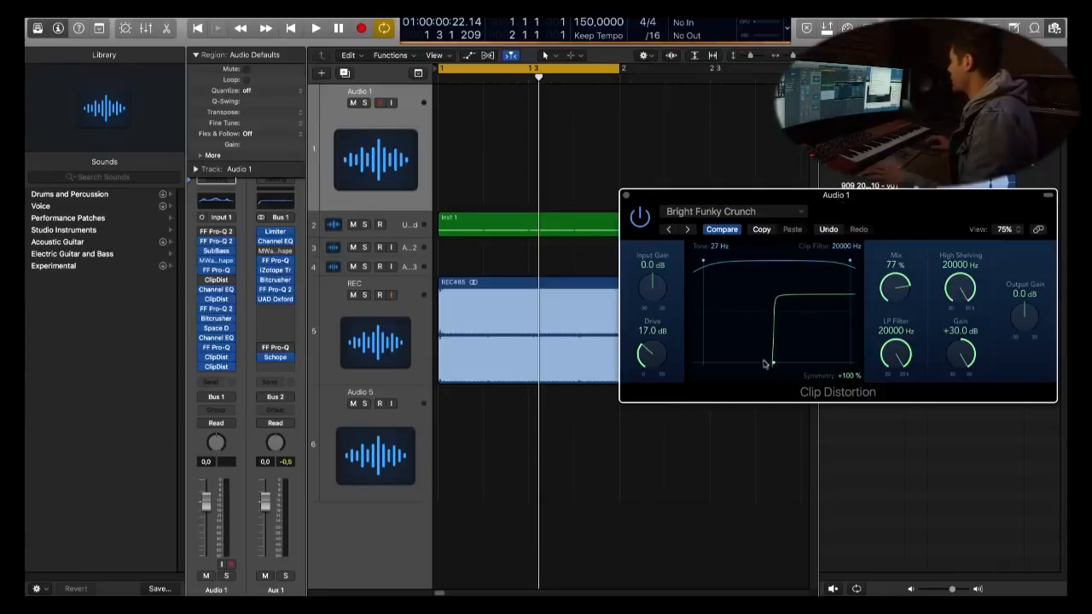
{"action": "key", "text": "space"}
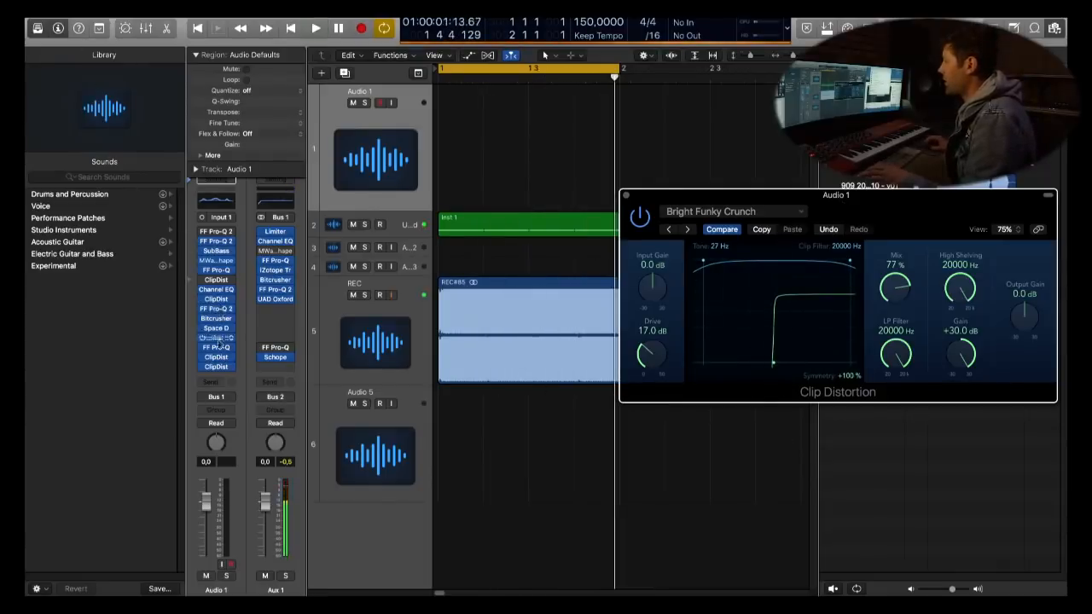
- Flip the symmetry of Audio 1's last two Clip Distortions: Nu Metal Distortion to +100 %, Blues Clipping Guitars to -100 %
{"action": "left_click", "coordinate": [218, 358]}
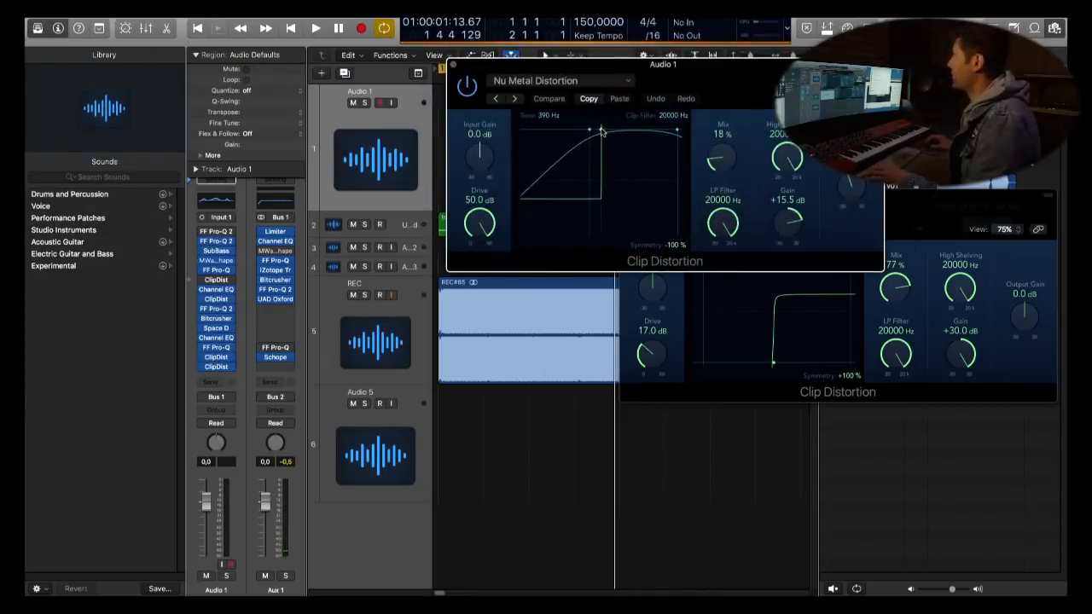
{"action": "left_click_drag", "start_coordinate": [601, 133], "coordinate": [607, 246]}
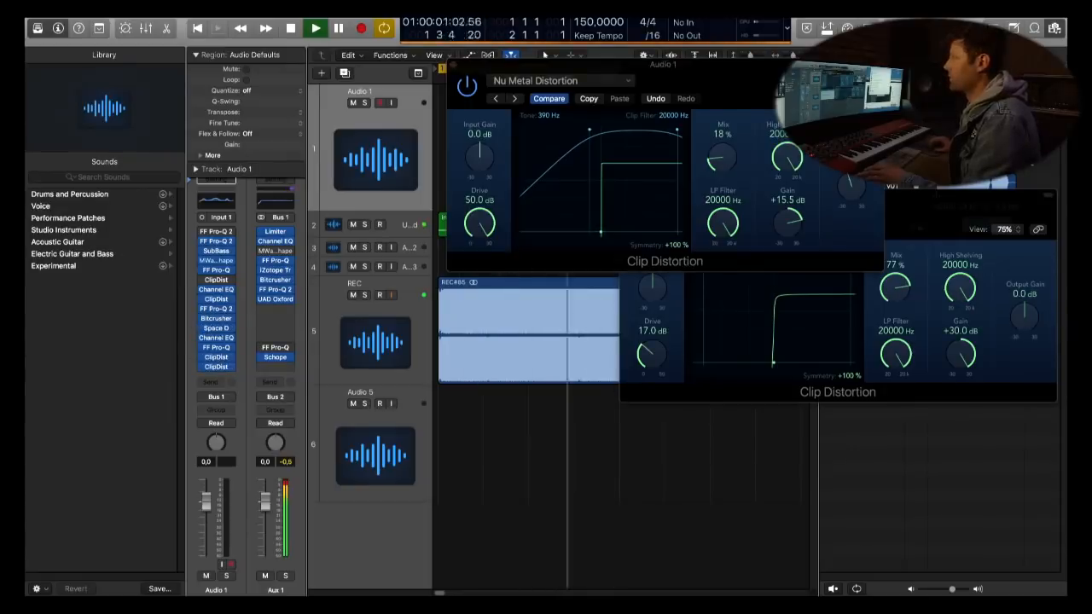
{"action": "left_click", "coordinate": [218, 367]}
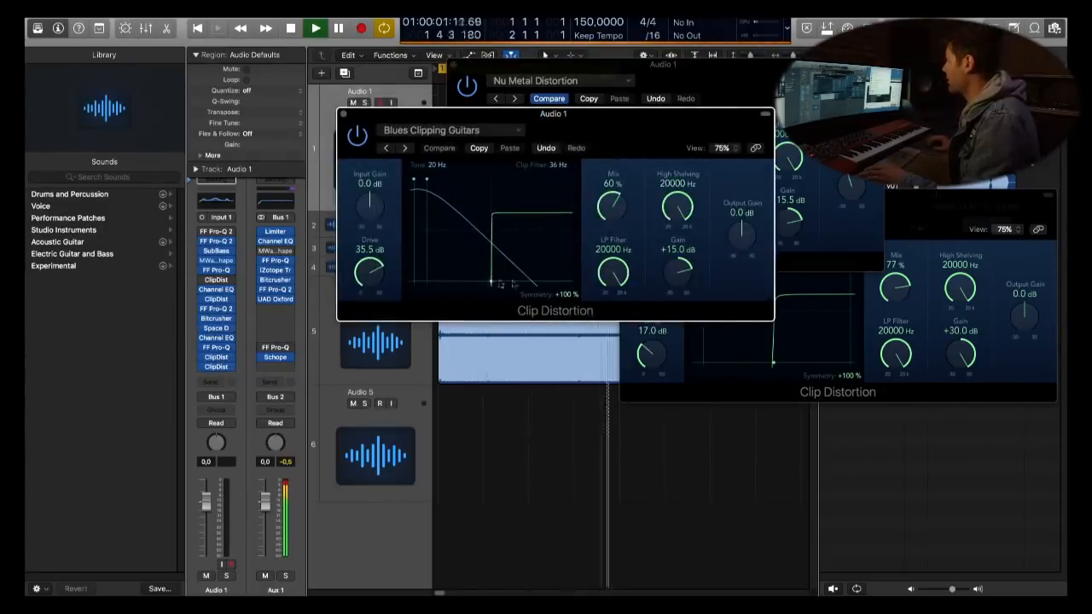
{"action": "left_click_drag", "start_coordinate": [597, 113], "coordinate": [811, 198]}
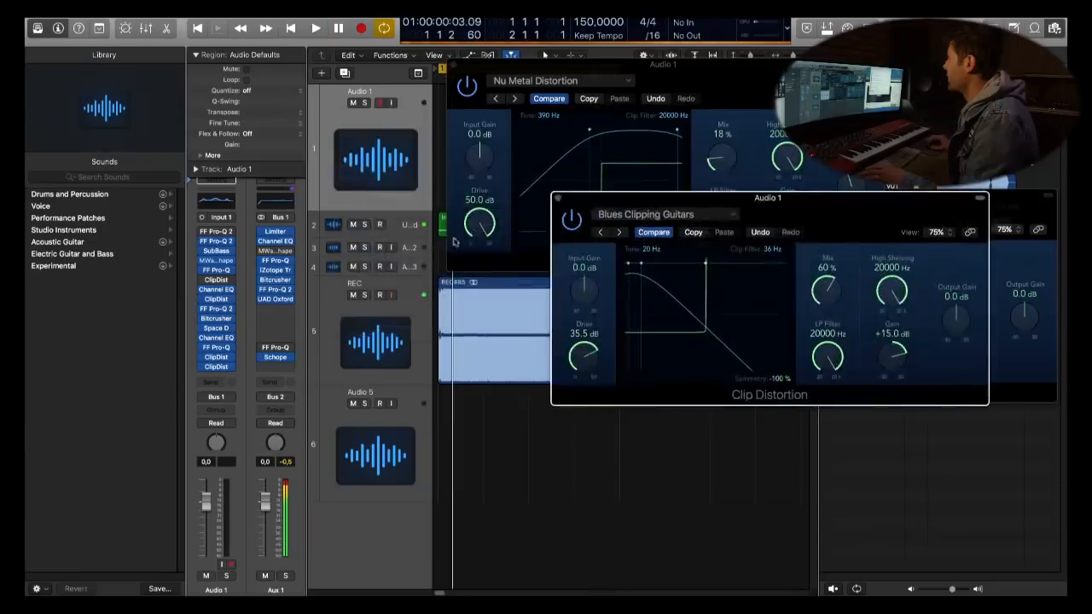
{"action": "key", "text": "space"}
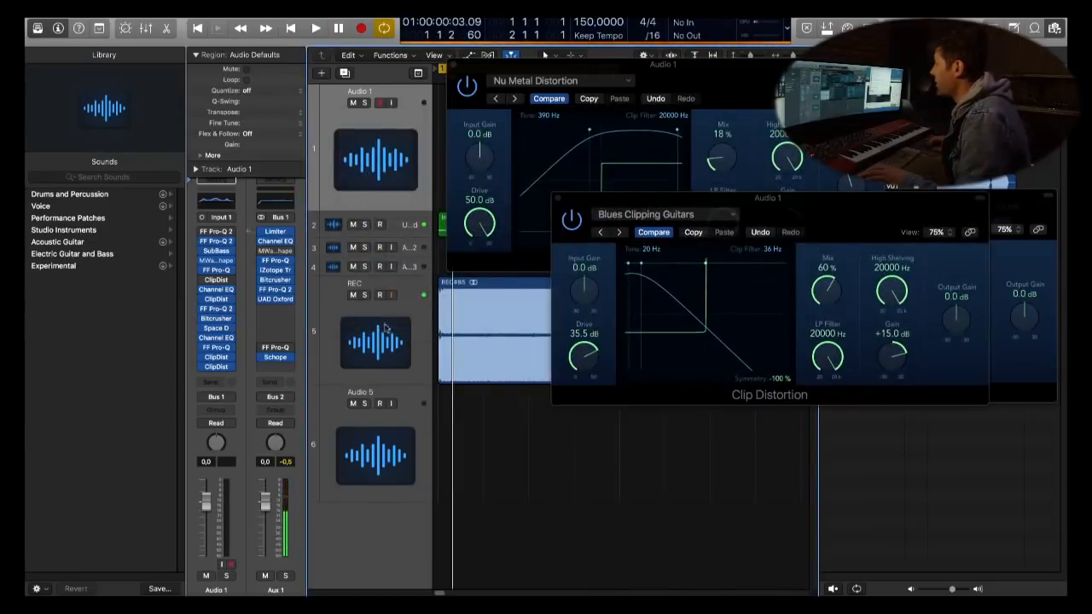
- On the Kick 2 instrument track, flip the Bright Funky Crunch Clip Distortion's symmetry to about -96 % while auditioning it
{"action": "left_click", "coordinate": [399, 221]}
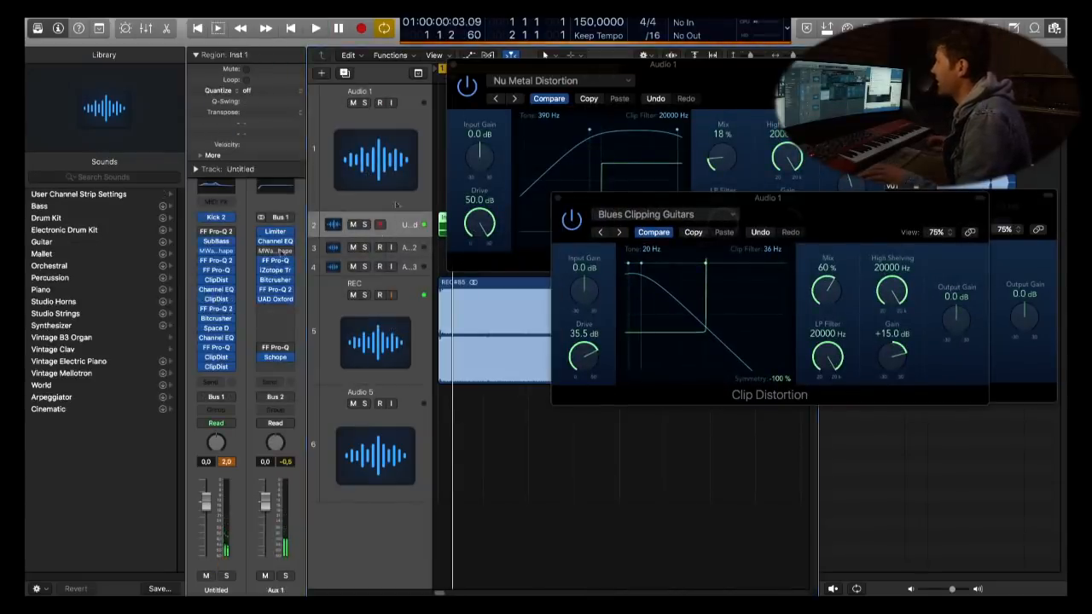
{"action": "left_click", "coordinate": [217, 280]}
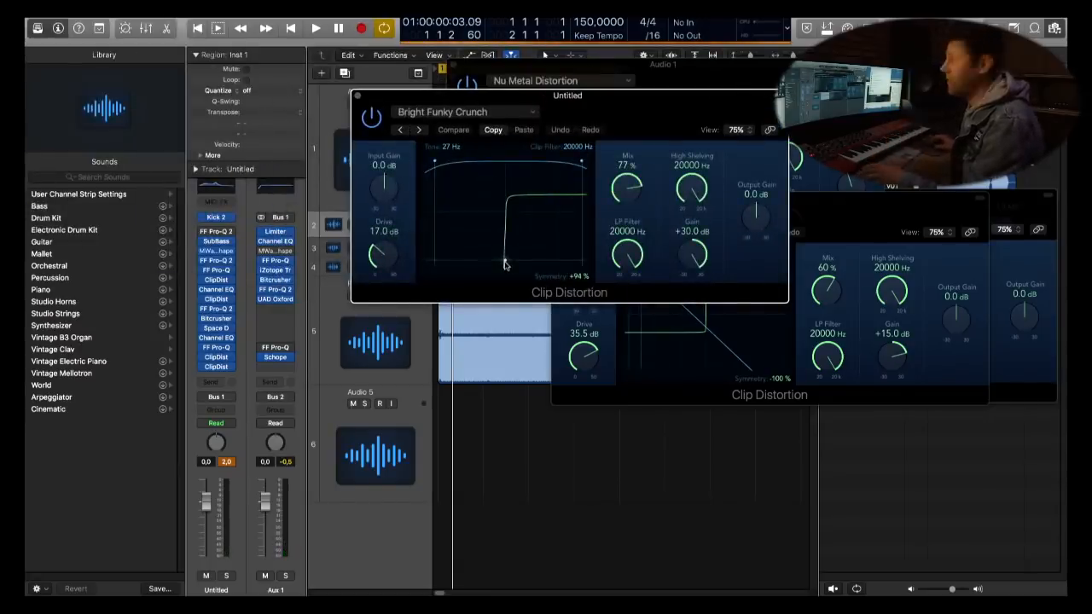
{"action": "left_click_drag", "start_coordinate": [505, 265], "coordinate": [506, 162]}
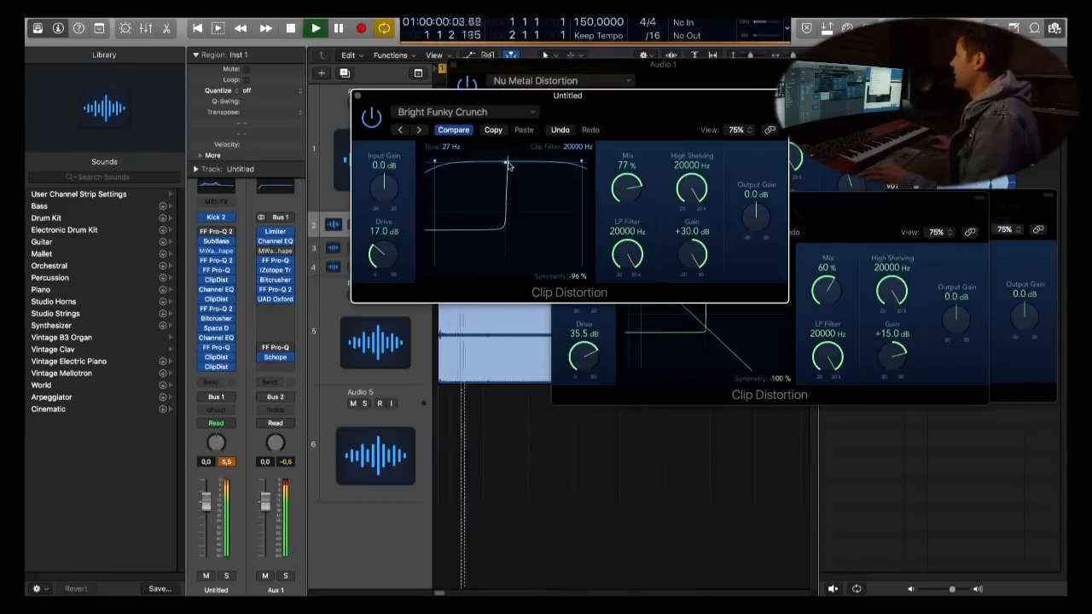
{"action": "key", "text": "space"}
{"action": "left_click", "coordinate": [409, 434]}
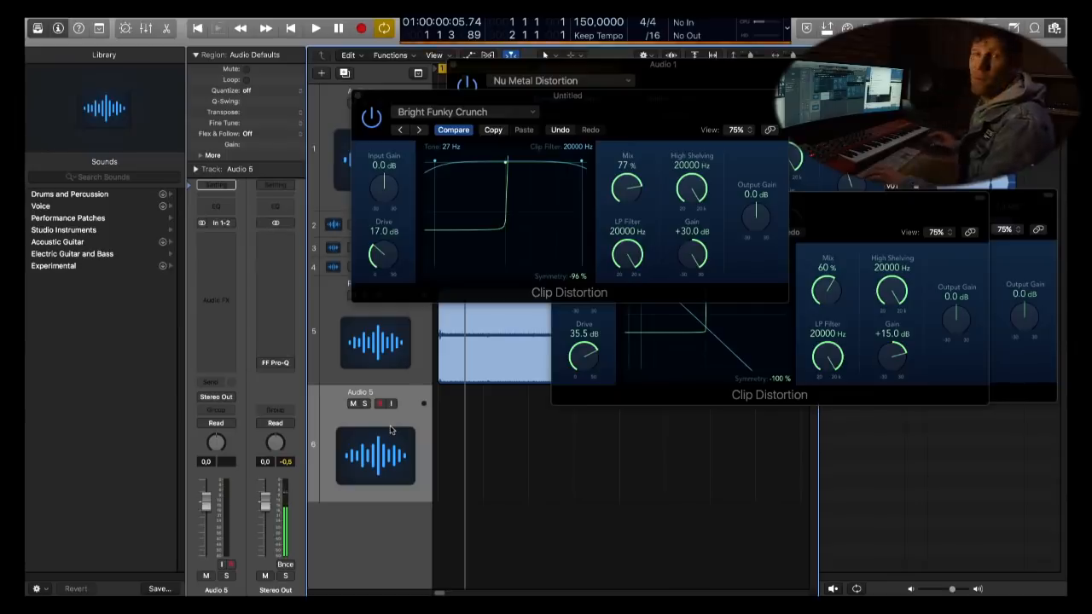
- Switch to Cubase, add an instrument track with the Kick 2 synth, and close its plug-in window
{"action": "key", "text": "super+Tab"}
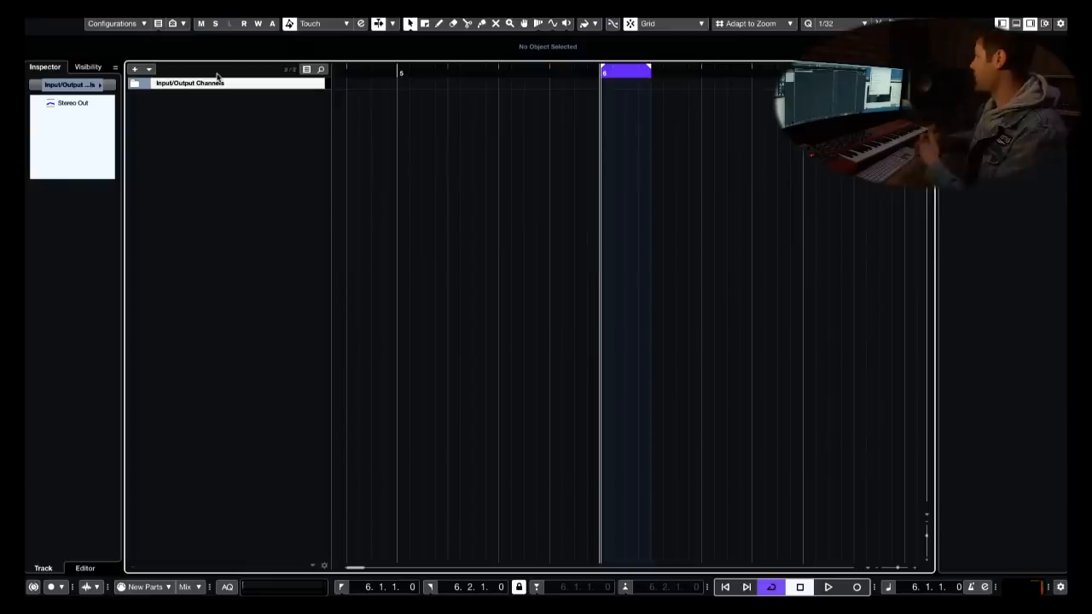
{"action": "left_click", "coordinate": [134, 68]}
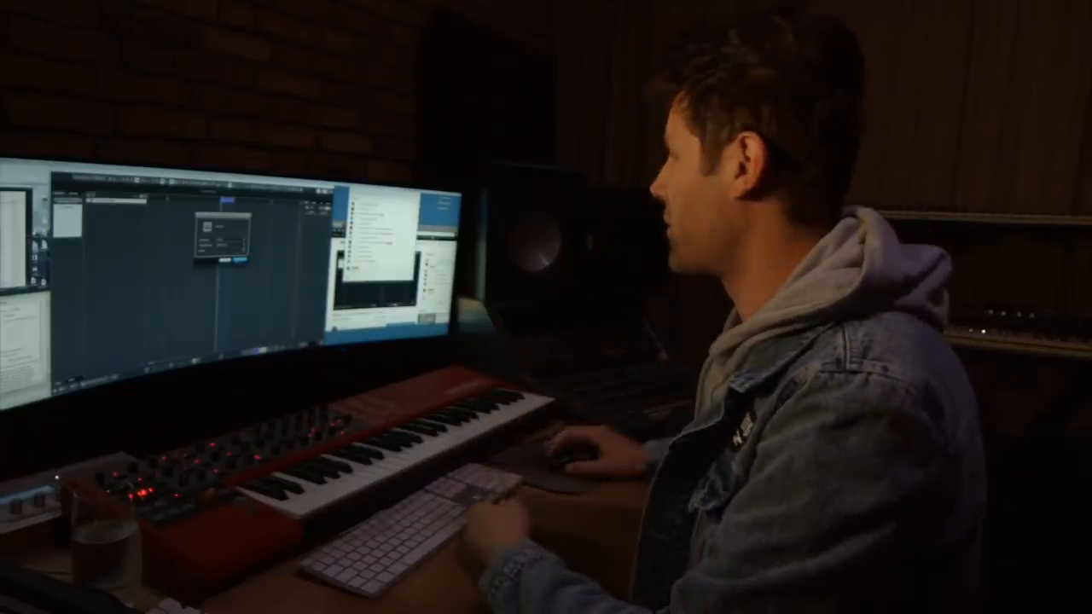
{"action": "key", "text": "Return"}
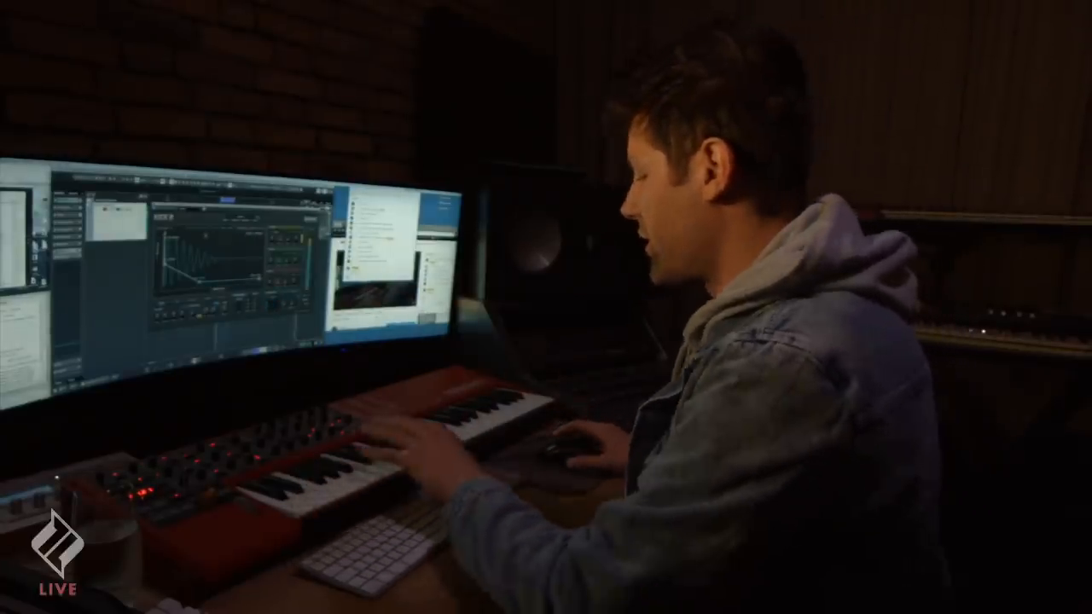
{"action": "key", "text": "Escape"}
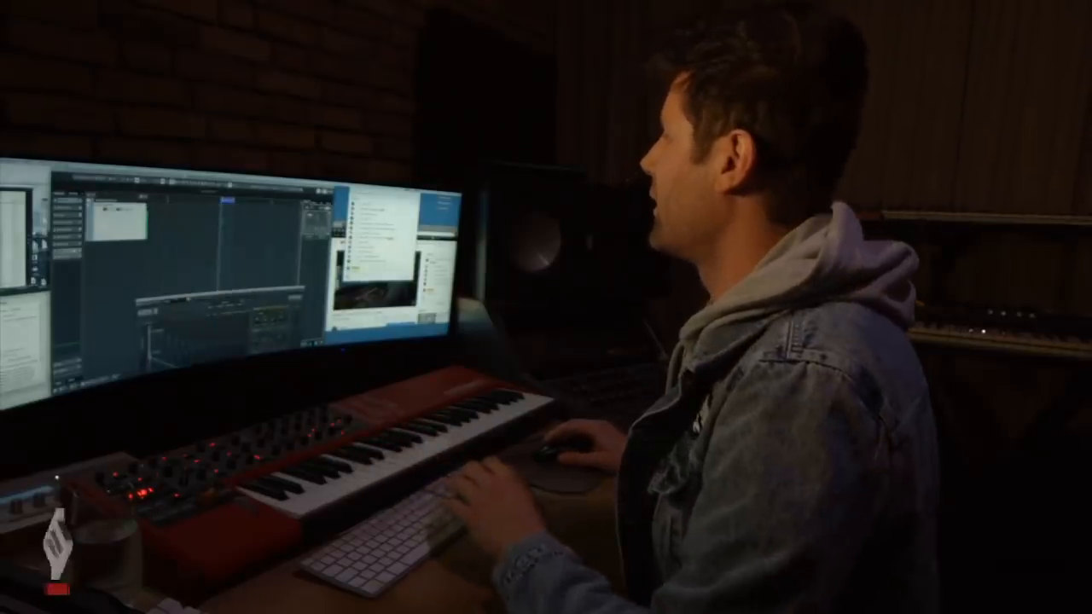
{"action": "key", "text": "ctrl+super+f"}
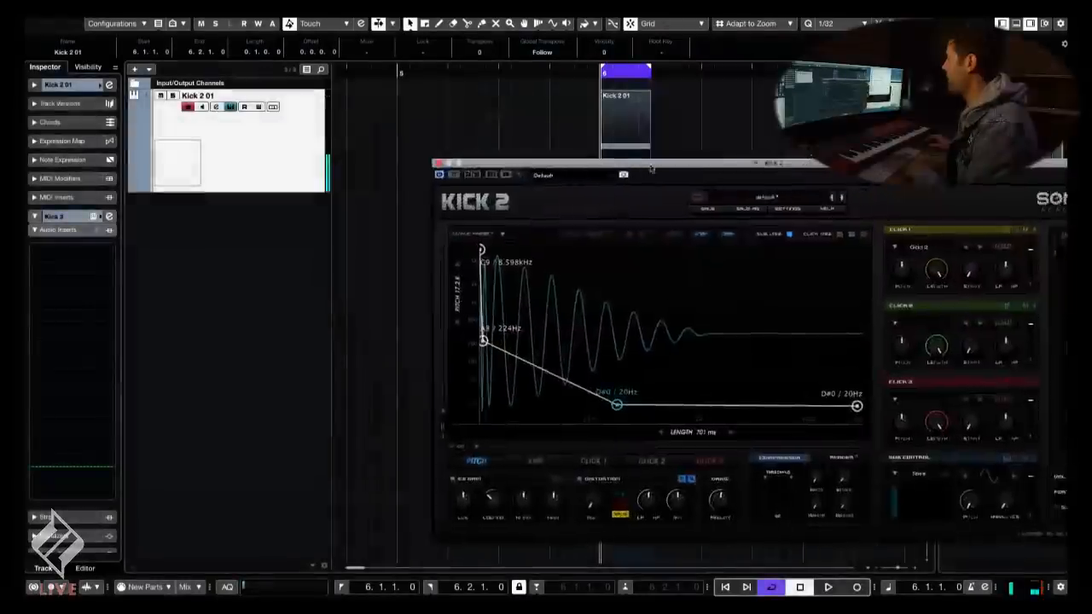
{"action": "left_click_drag", "start_coordinate": [566, 164], "coordinate": [476, 164]}
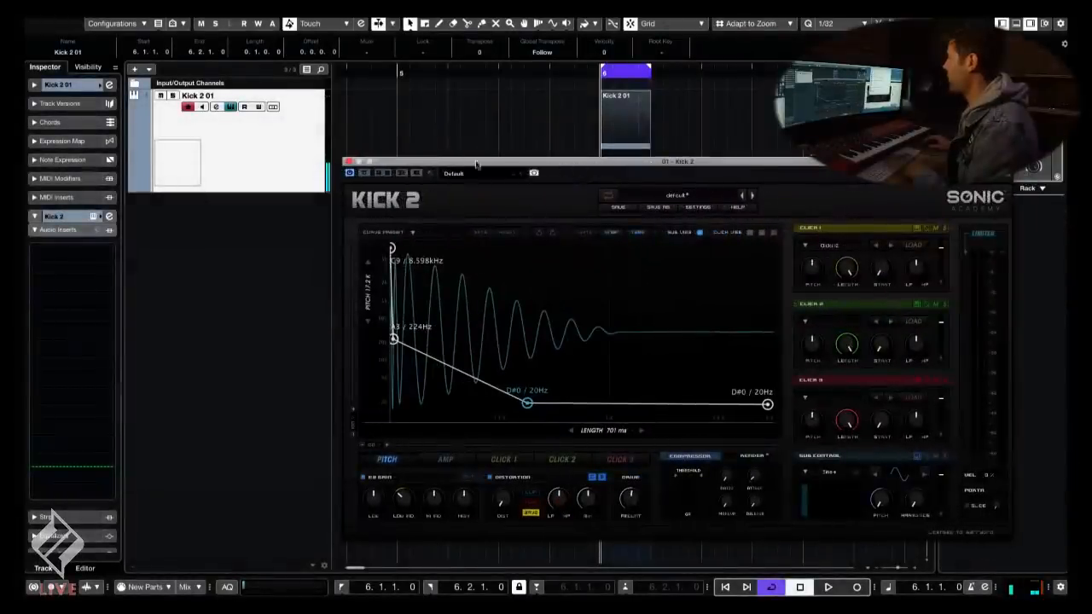
{"action": "left_click", "coordinate": [348, 161]}
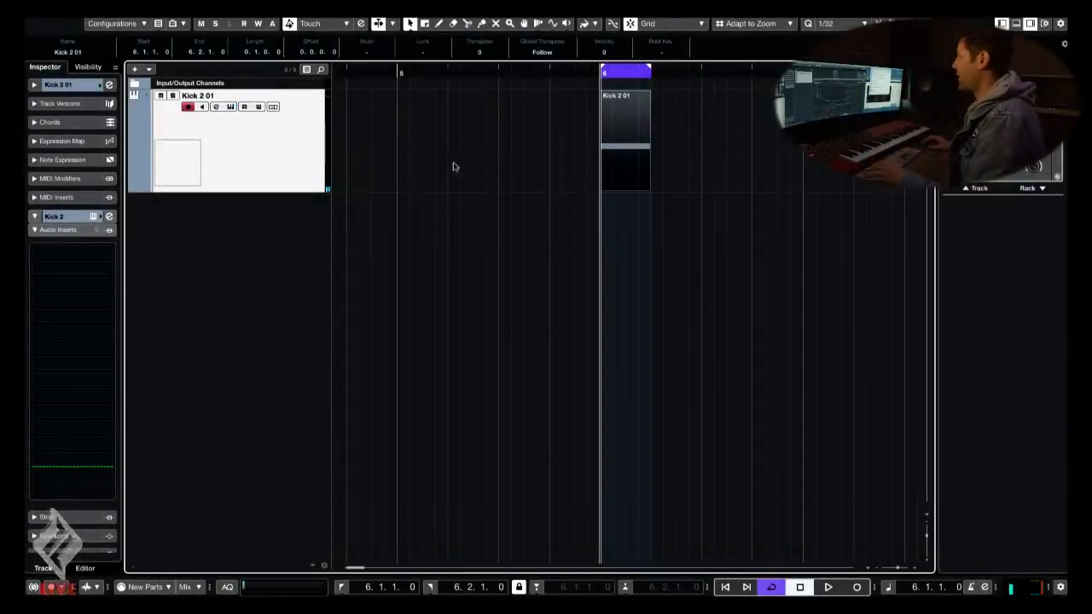
- Insert the Steinberg Frequency EQ as the first audio insert on the Kick 2 track
{"action": "left_click", "coordinate": [109, 251]}
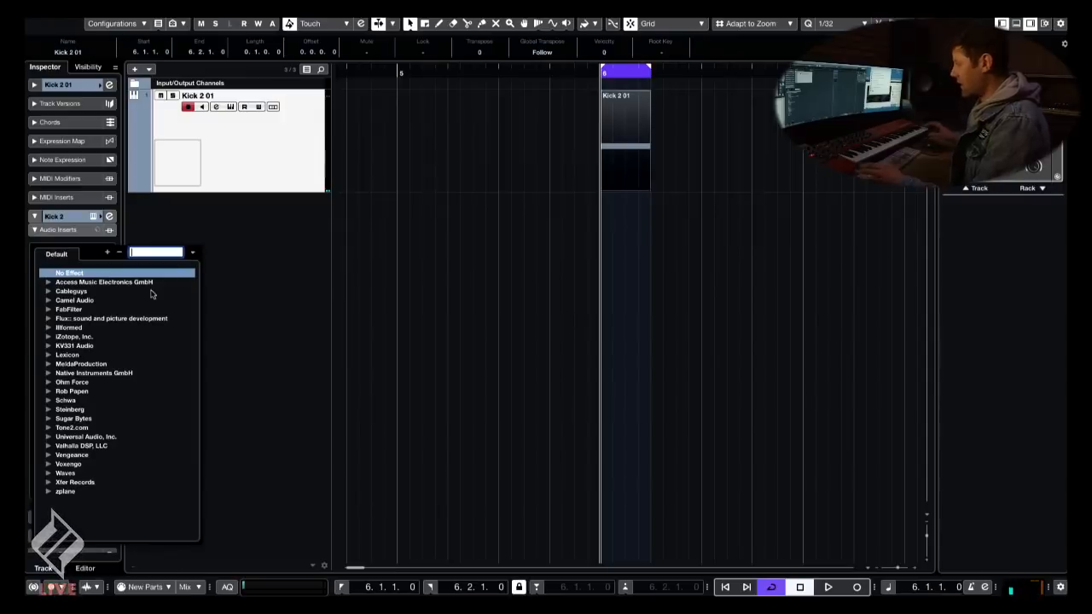
{"action": "type", "text": "fre"}
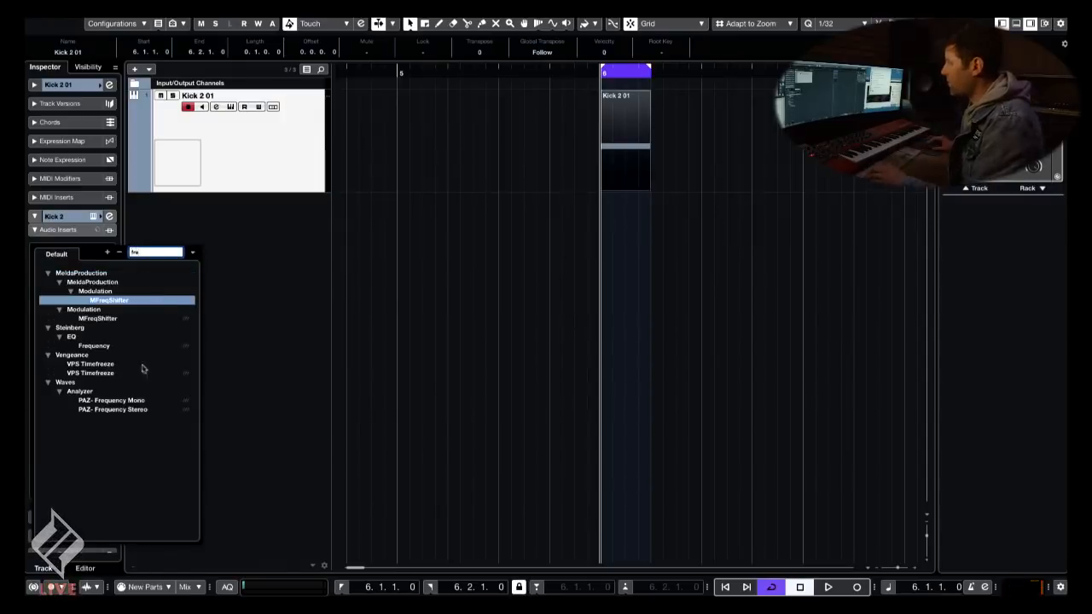
{"action": "left_click", "coordinate": [95, 347]}
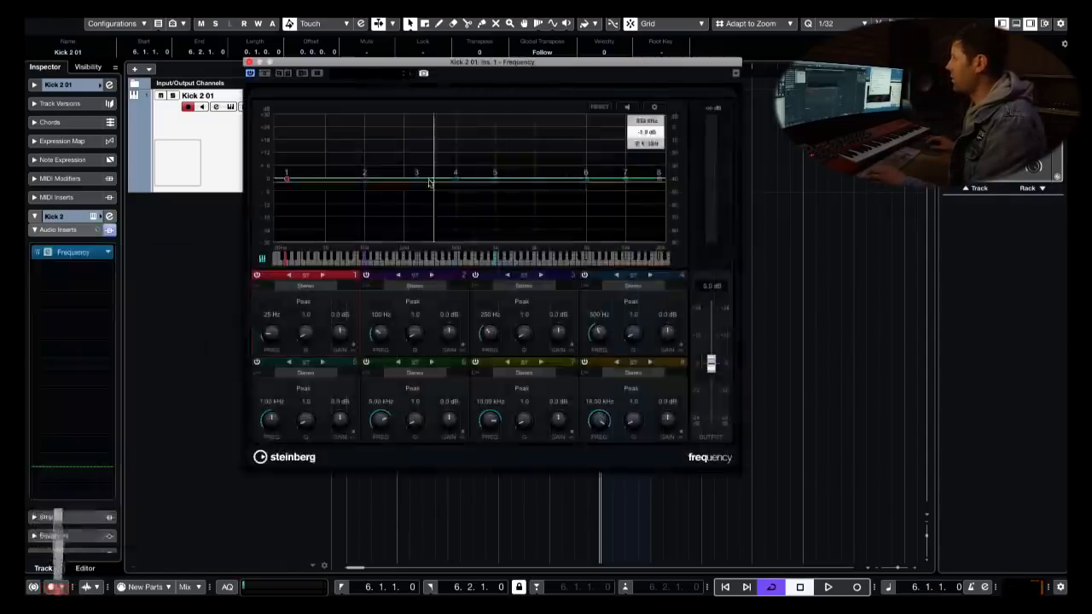
{"action": "left_click_drag", "start_coordinate": [461, 70], "coordinate": [689, 70]}
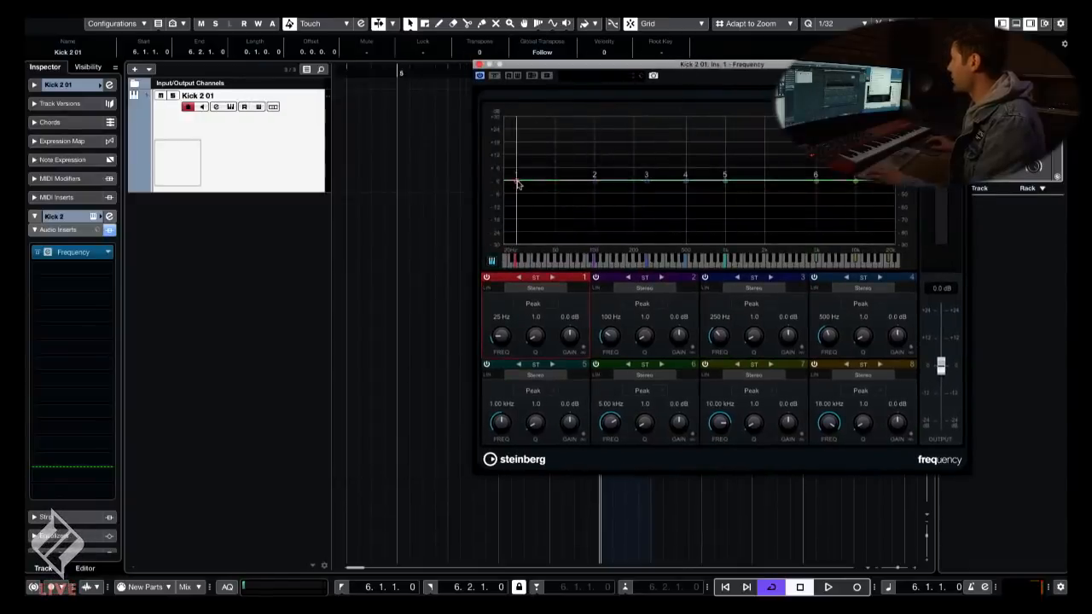
- Make Frequency's band 1 a Cut 96 low cut at about 37 Hz with a Q of 0.5
{"action": "scroll", "coordinate": [518, 182], "scroll_direction": "down", "scroll_amount": 2}
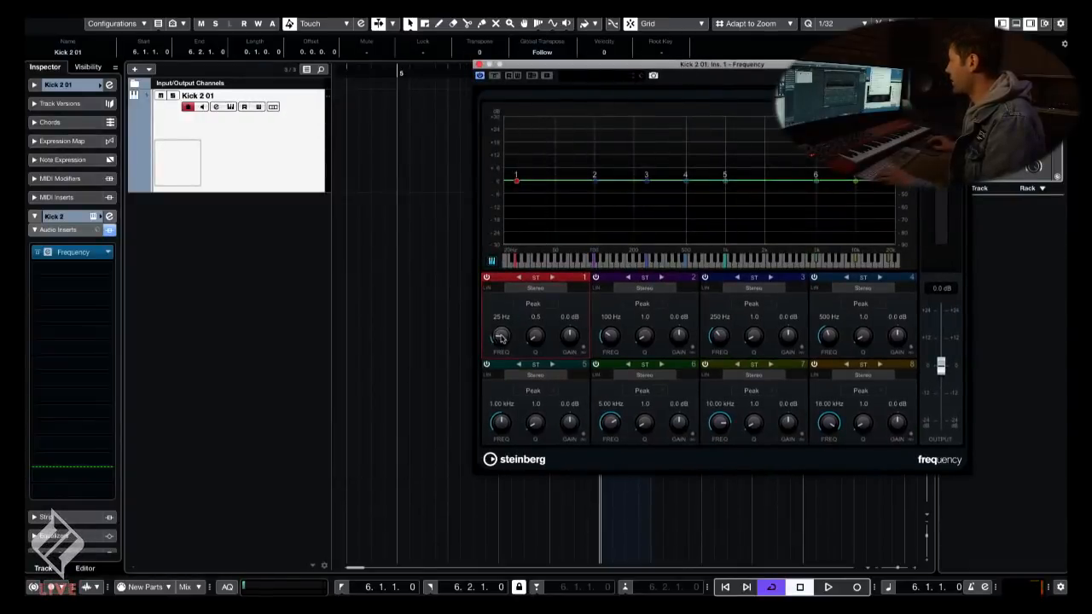
{"action": "left_click", "coordinate": [543, 305]}
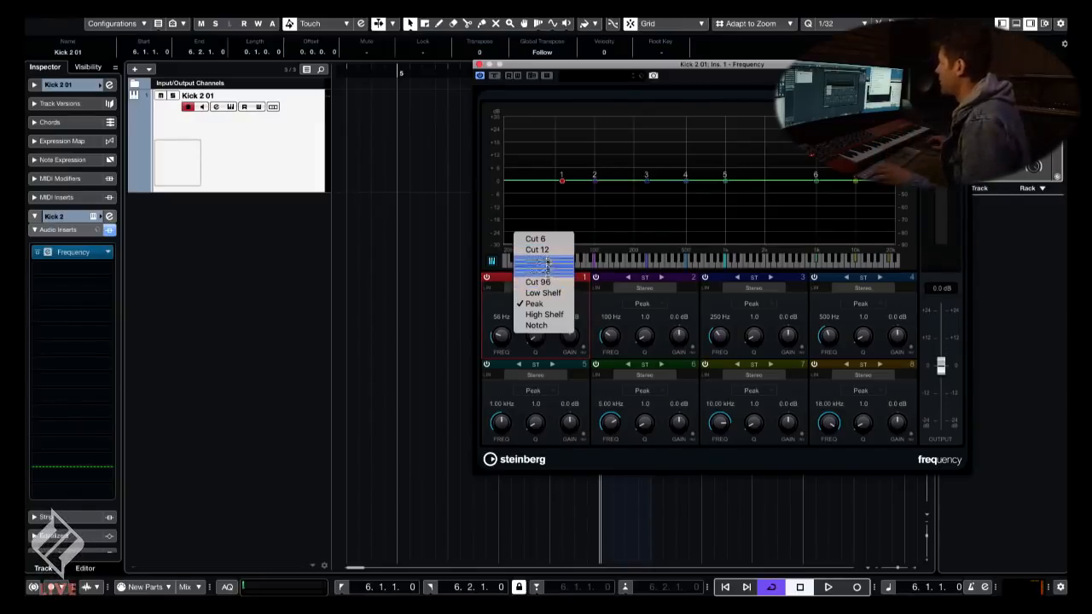
{"action": "left_click", "coordinate": [537, 282]}
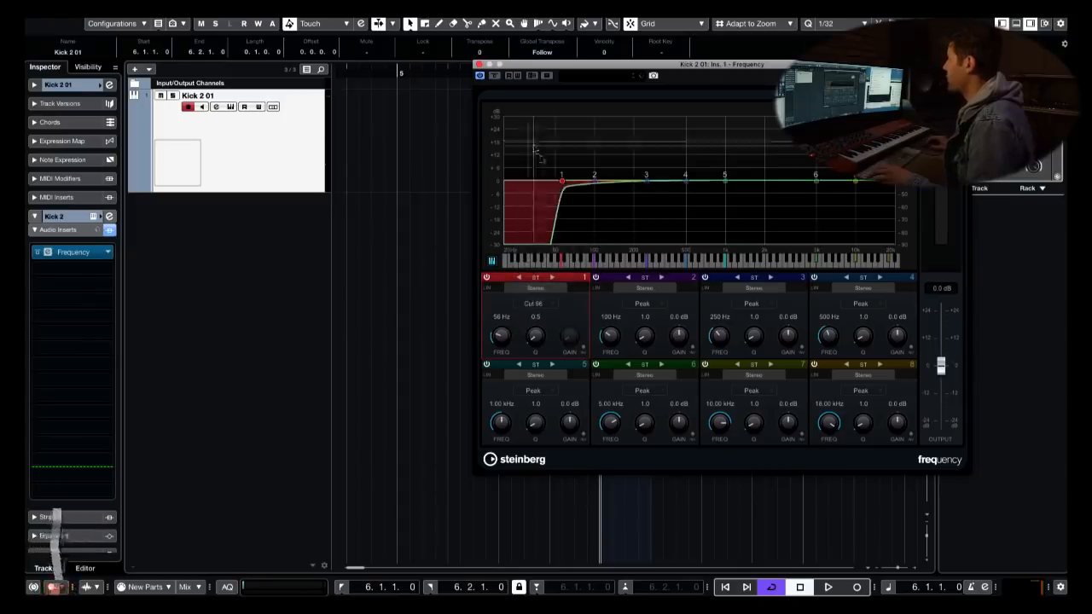
{"action": "left_click_drag", "start_coordinate": [561, 180], "coordinate": [538, 170]}
{"action": "left_click", "coordinate": [364, 148]}
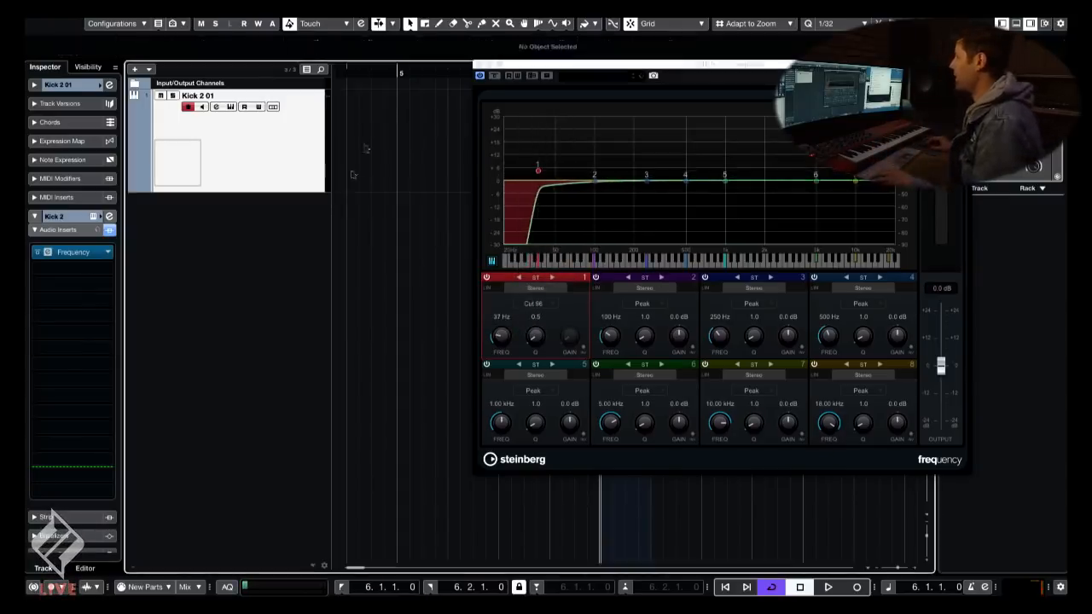
{"action": "left_click_drag", "start_coordinate": [601, 75], "coordinate": [717, 101]}
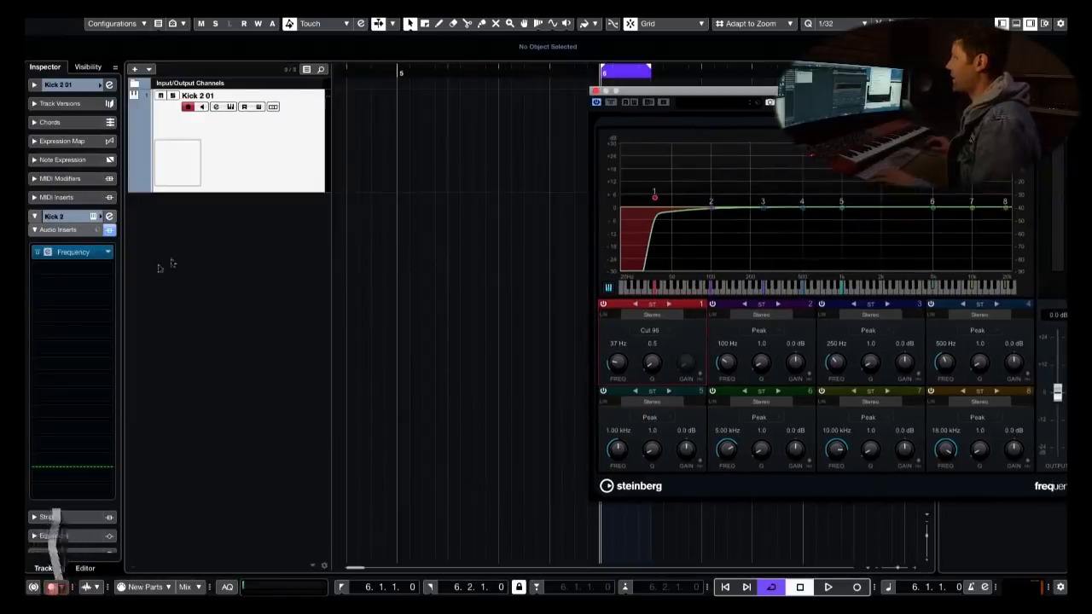
- Insert the Steinberg Distroyer as the second audio insert on the Kick 2 track and place its window beside the EQ
{"action": "left_click", "coordinate": [106, 268]}
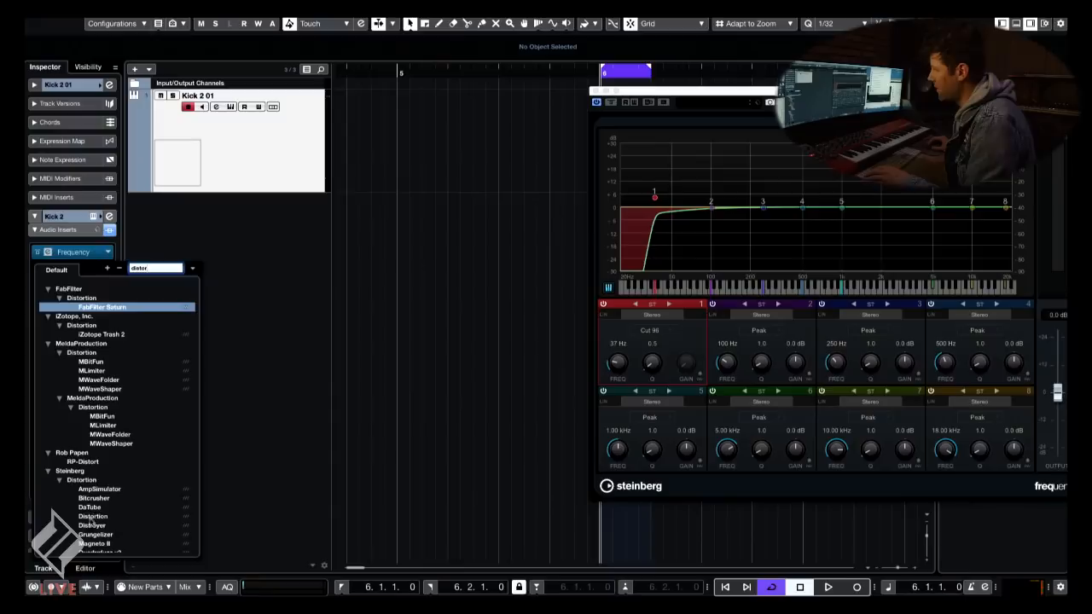
{"action": "left_click", "coordinate": [92, 526]}
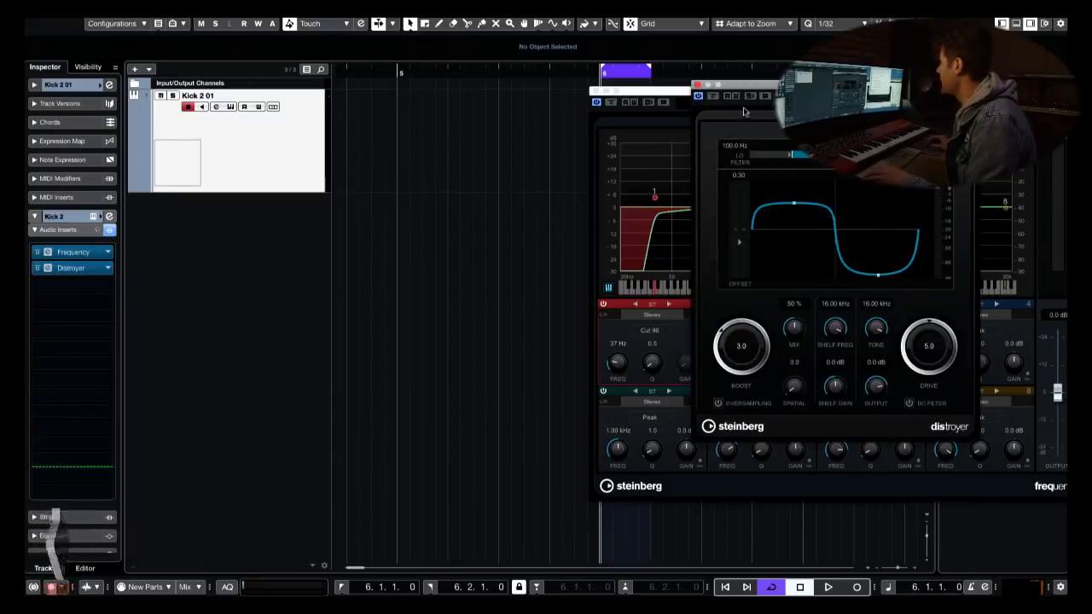
{"action": "left_click_drag", "start_coordinate": [783, 90], "coordinate": [473, 49]}
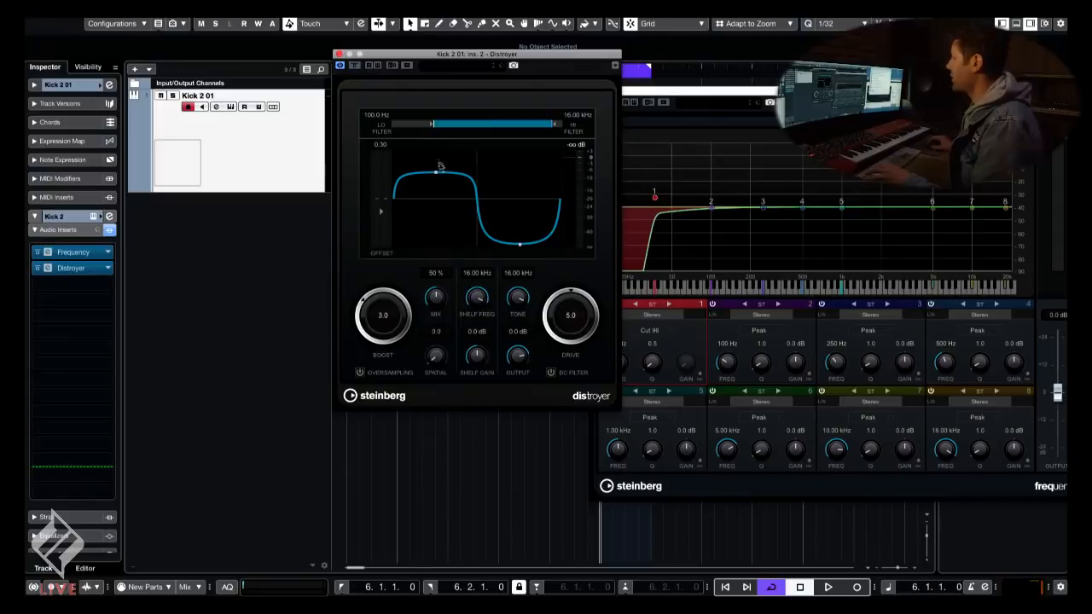
- Shape Distroyer's waveform asymmetrically with an offset of about -0.41 and set its mix to 100 %
{"action": "mouse_move", "coordinate": [436, 174]}
{"action": "left_mouse_down"}
{"action": "mouse_move", "coordinate": [444, 129]}
{"action": "mouse_move", "coordinate": [443, 157]}
{"action": "left_mouse_up"}
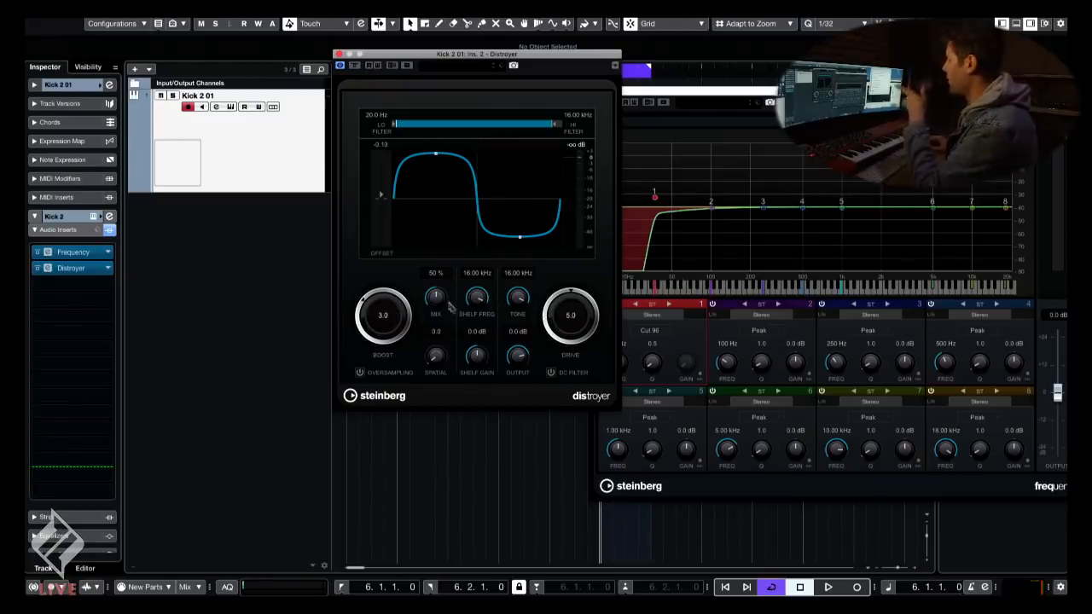
{"action": "left_click_drag", "start_coordinate": [436, 305], "coordinate": [444, 178]}
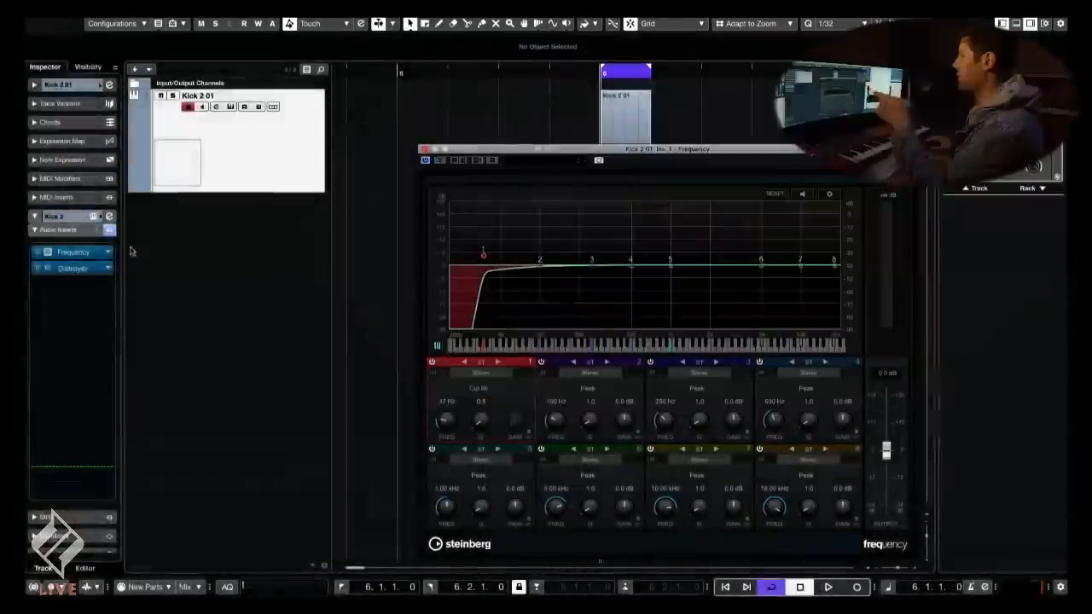
{"action": "left_click", "coordinate": [72, 268]}
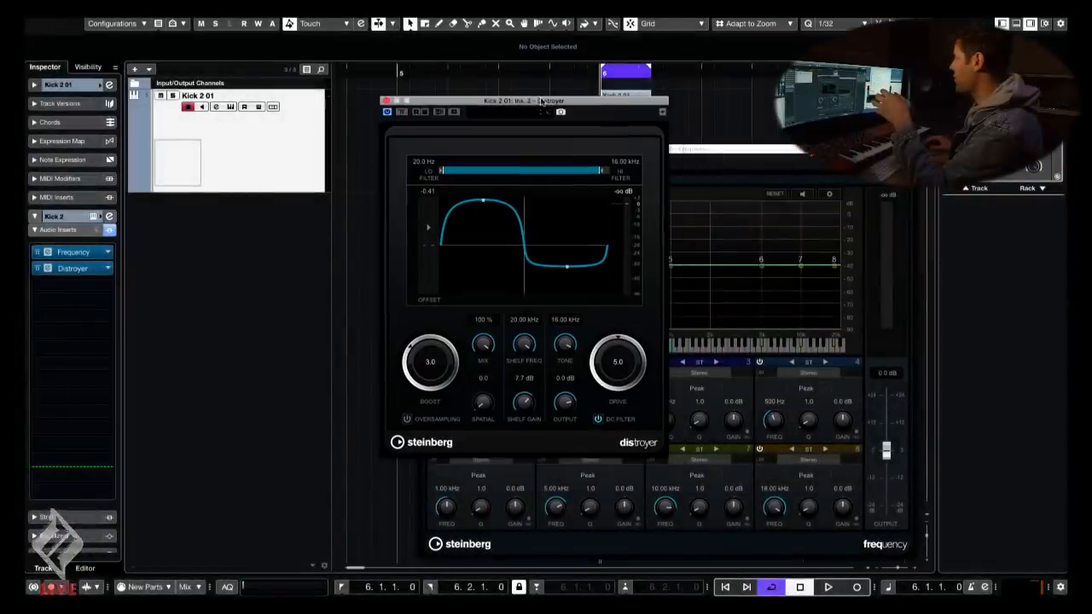
{"action": "left_click_drag", "start_coordinate": [534, 99], "coordinate": [630, 98]}
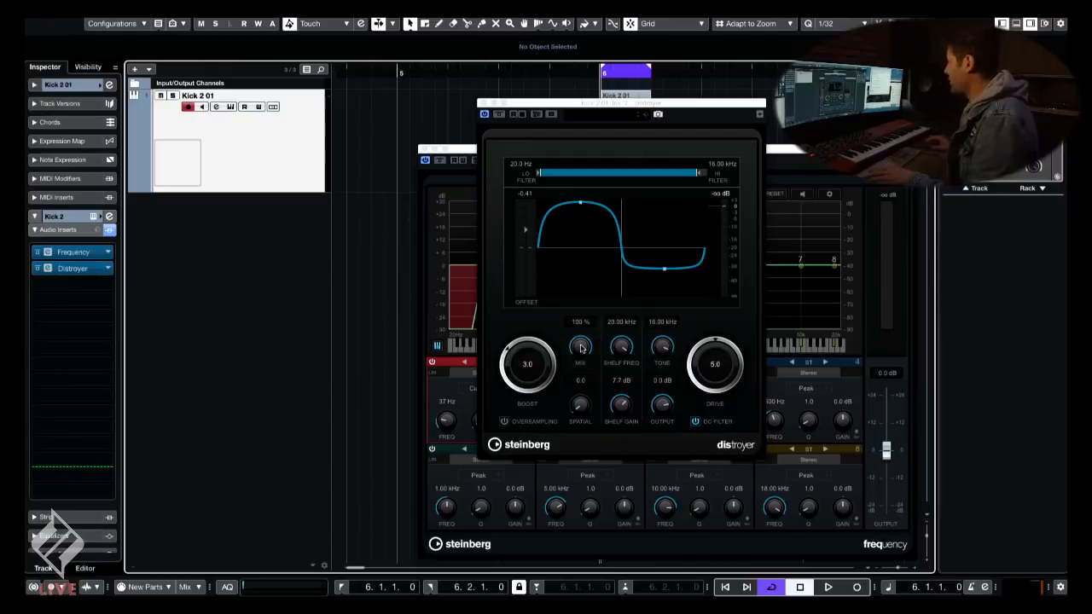
- Set Distroyer's drive to 8.0 and its output to 12.0 dB while the kick plays, moving its window off the EQ
{"action": "left_click_drag", "start_coordinate": [623, 113], "coordinate": [702, 100]}
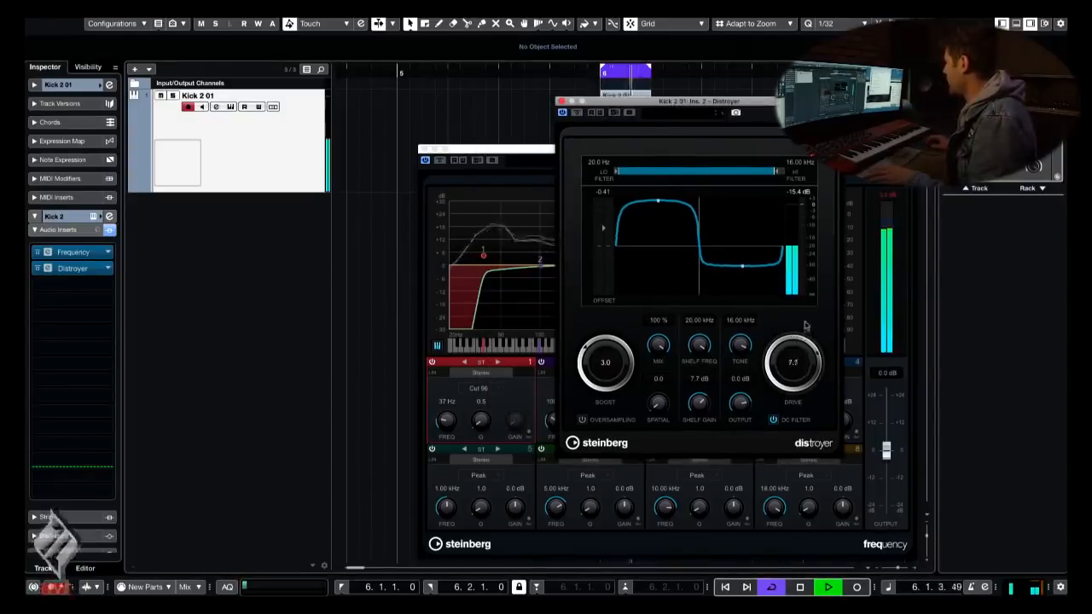
{"action": "left_click_drag", "start_coordinate": [805, 325], "coordinate": [776, 365]}
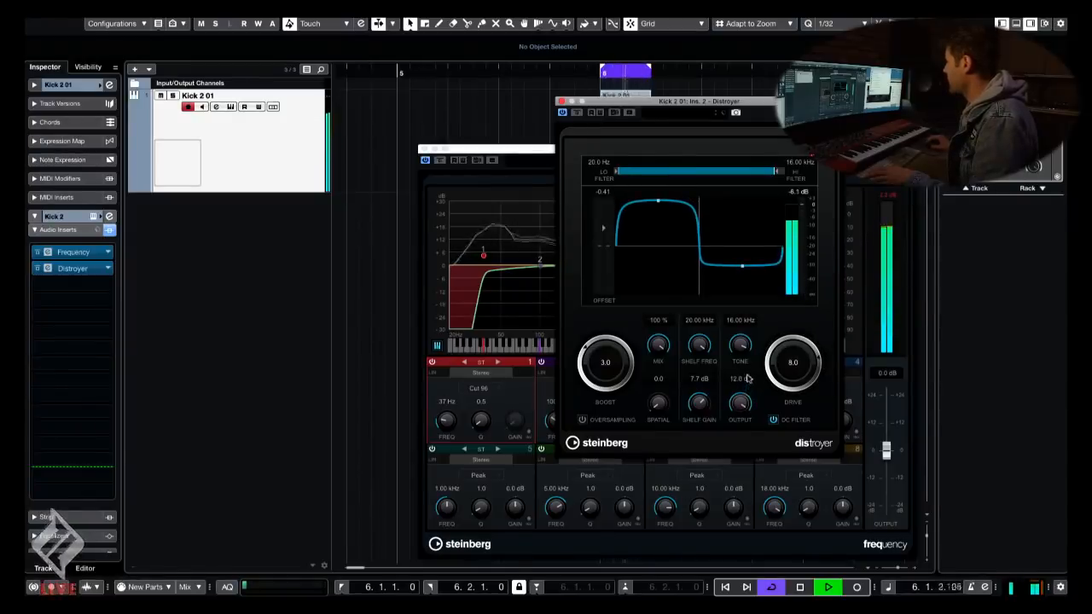
{"action": "left_click_drag", "start_coordinate": [674, 101], "coordinate": [811, 124]}
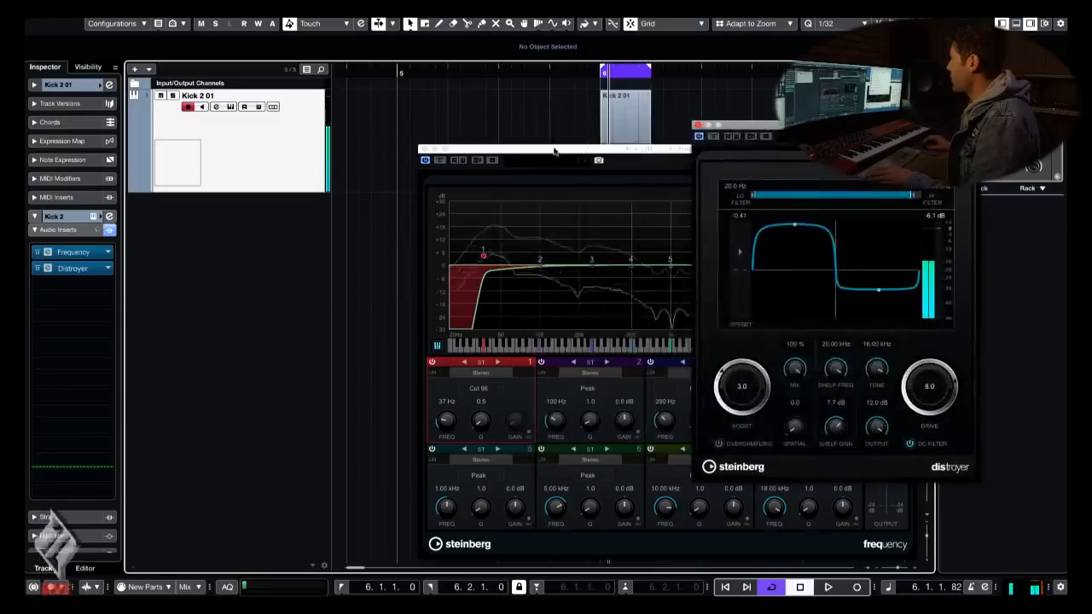
- Lower Frequency's band 1 low cut to about 25 Hz and audition the kick
{"action": "left_click_drag", "start_coordinate": [482, 152], "coordinate": [258, 79]}
{"action": "left_click_drag", "start_coordinate": [258, 198], "coordinate": [236, 153]}
{"action": "key", "text": "space"}
{"action": "key", "text": "space"}
- Arrange the Frequency and Distroyer windows next to each other and audition the kick with a Distroyer offset of about -0.38
{"action": "left_click", "coordinate": [66, 246]}
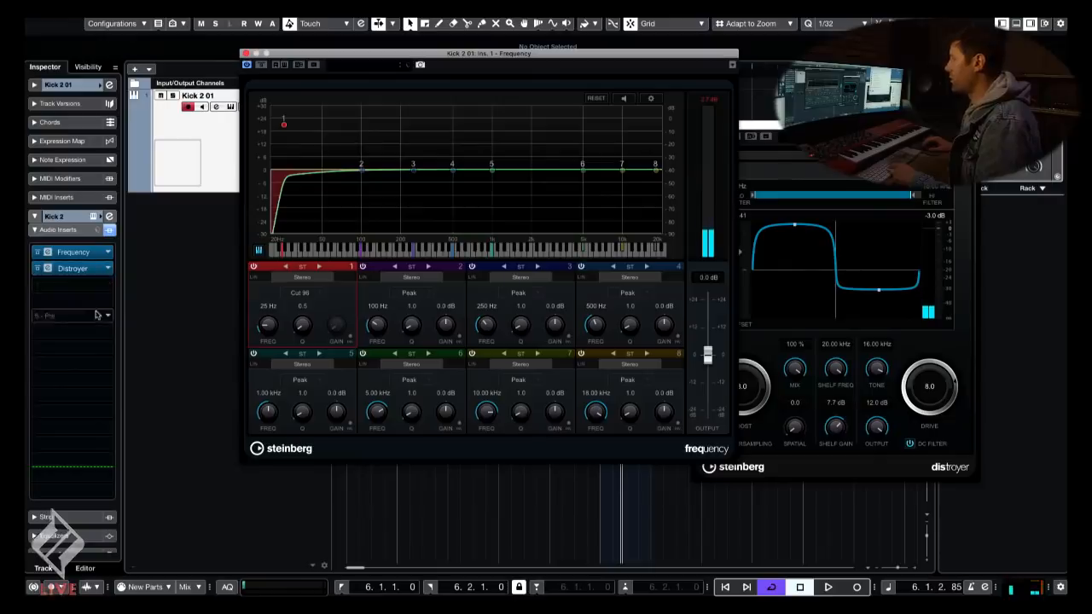
{"action": "left_click", "coordinate": [73, 268]}
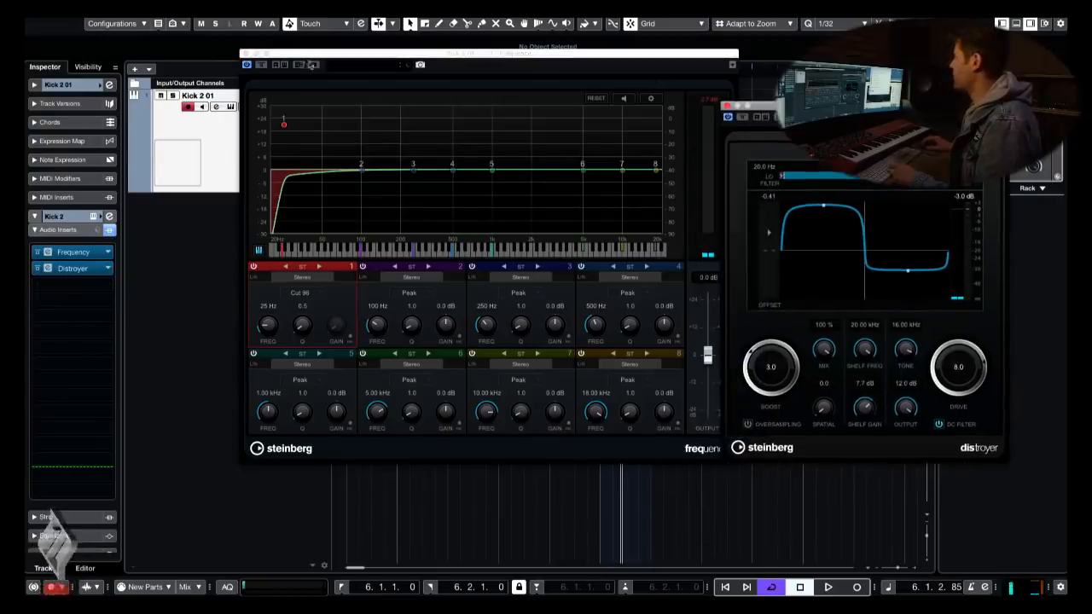
{"action": "left_click_drag", "start_coordinate": [324, 55], "coordinate": [280, 82]}
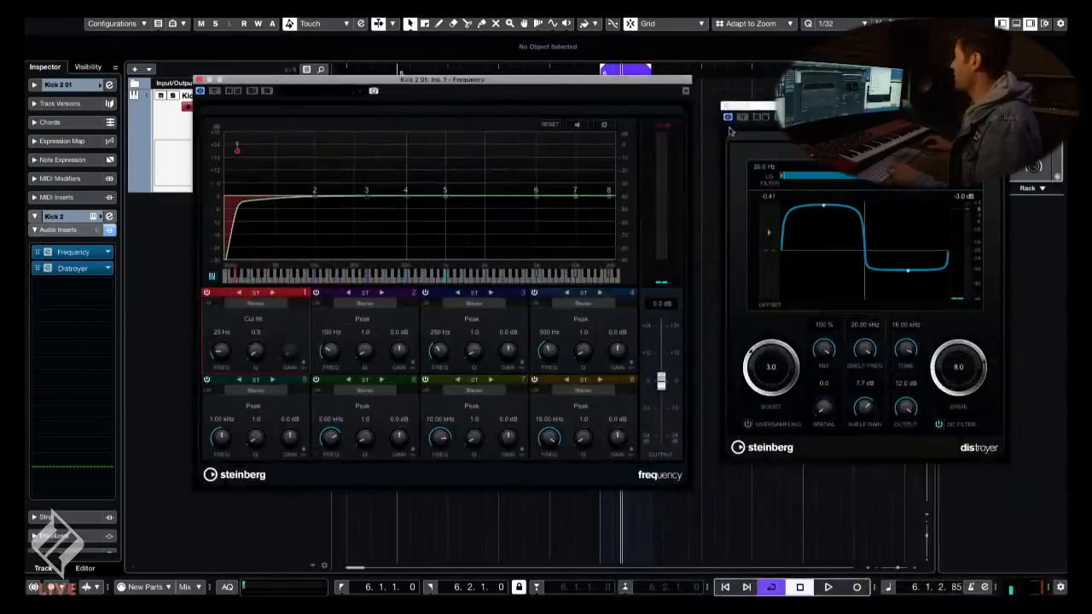
{"action": "left_click_drag", "start_coordinate": [782, 112], "coordinate": [762, 95]}
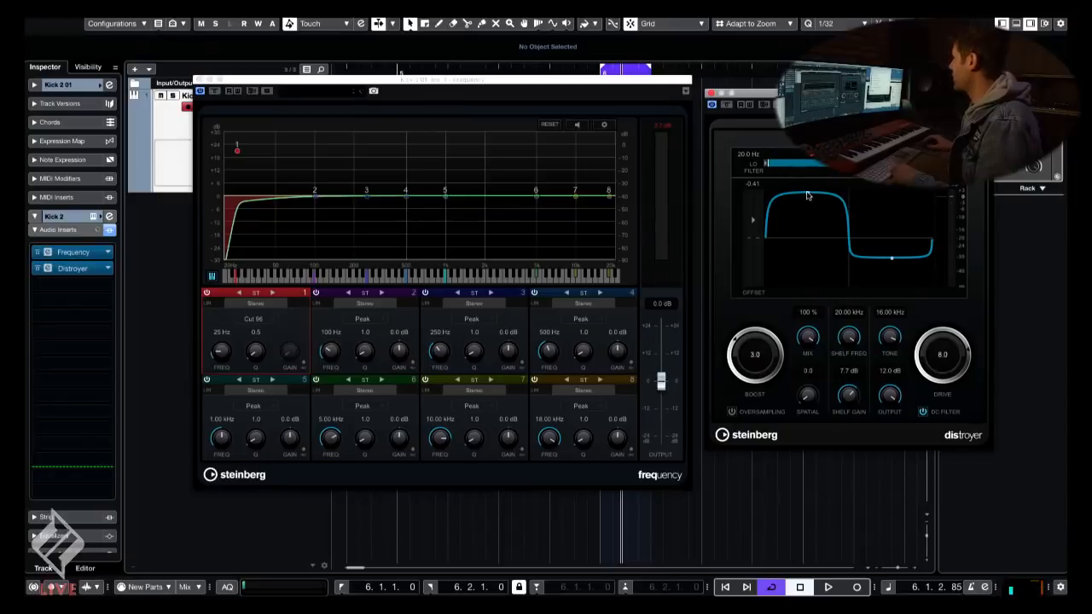
{"action": "key", "text": "space"}
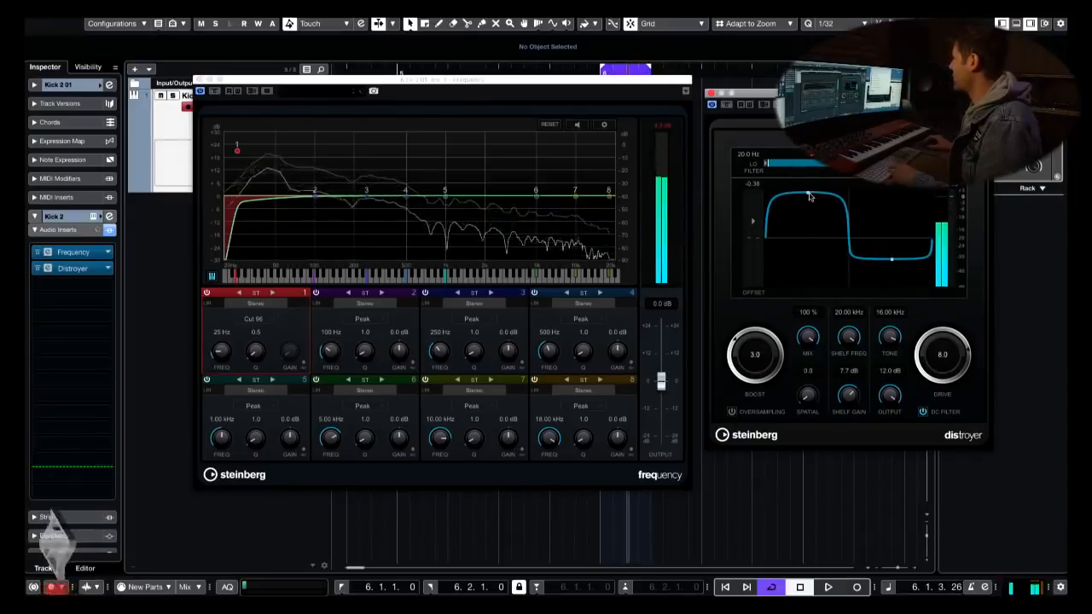
{"action": "left_click_drag", "start_coordinate": [900, 118], "coordinate": [787, 56]}
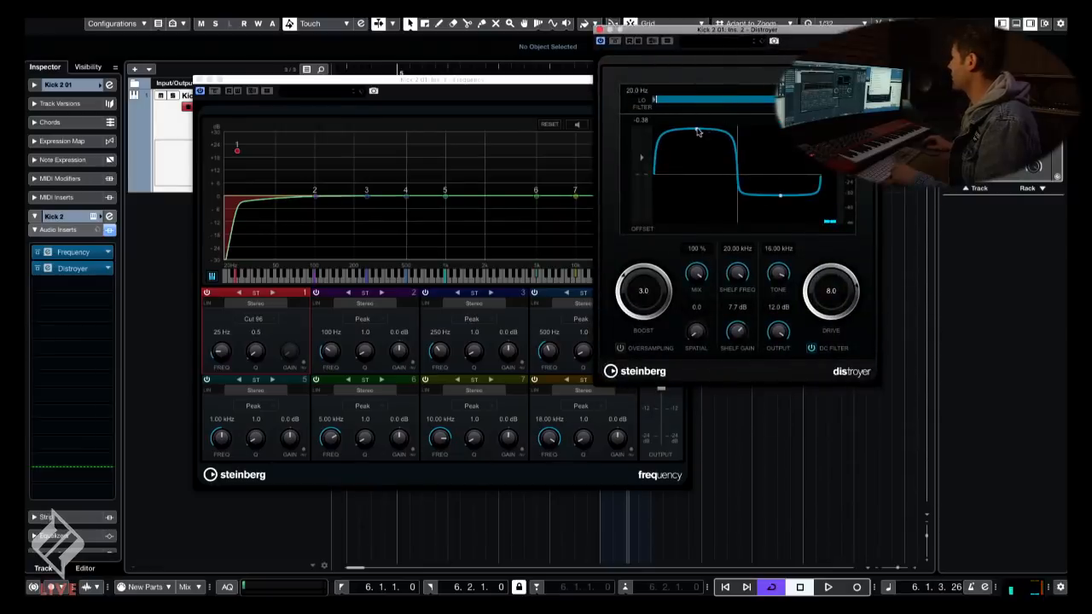
- Set Distroyer's offset to about 0.83, its shelf frequency to 20.0 Hz and its drive to 7.4 during playback
{"action": "key", "text": "space"}
{"action": "left_click_drag", "start_coordinate": [698, 140], "coordinate": [691, 201]}
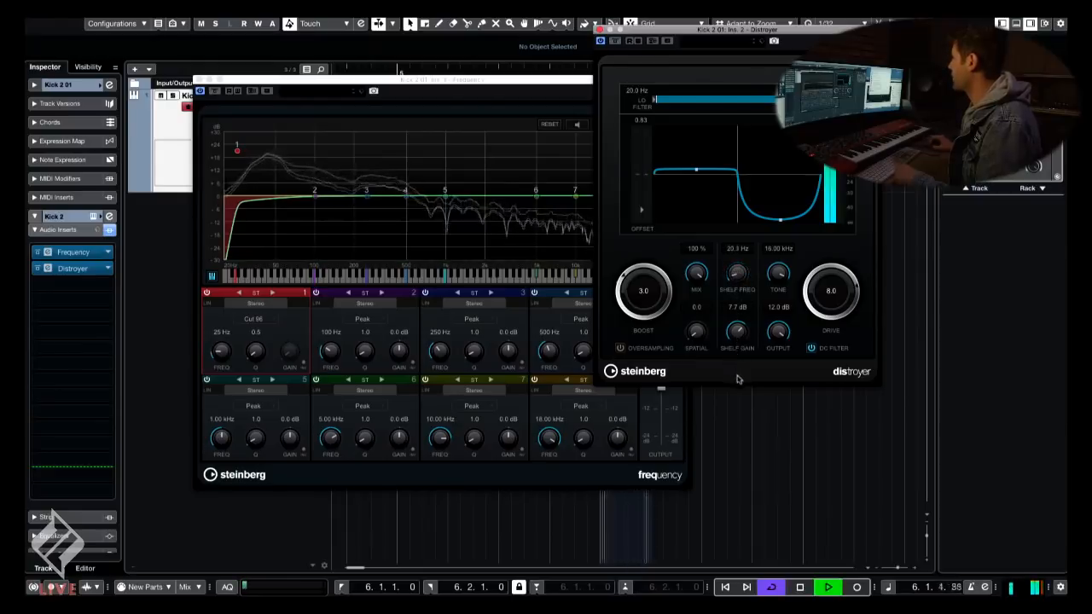
{"action": "left_click_drag", "start_coordinate": [826, 300], "coordinate": [825, 313]}
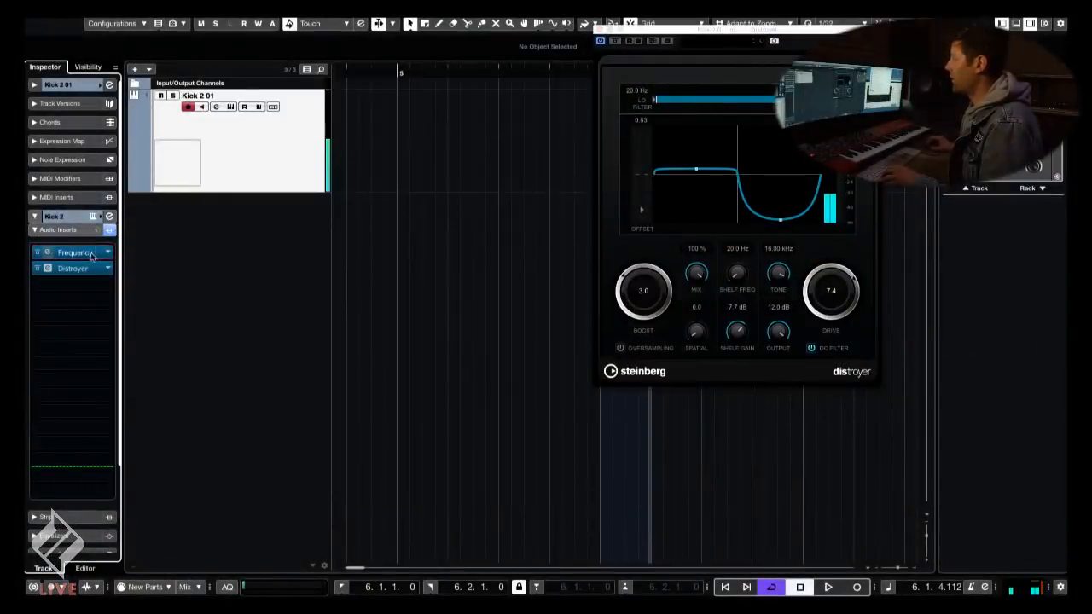
- Reopen Frequency and, during playback, boost band 4 by 24.0 dB at about 626 Hz and band 5 by 18.6 dB at about 620 Hz
{"action": "left_click", "coordinate": [75, 253]}
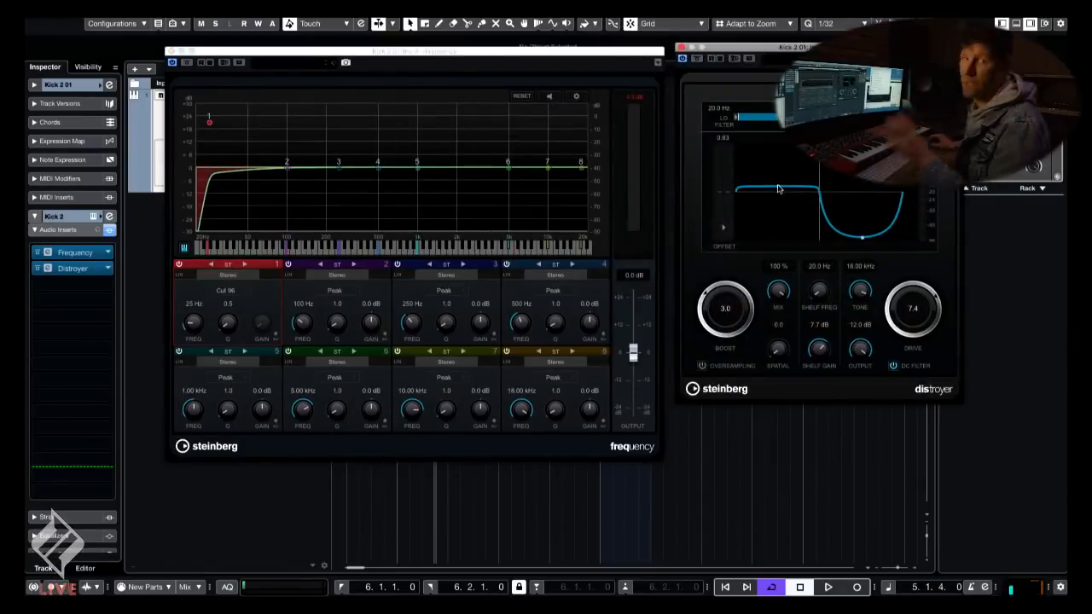
{"action": "key", "text": "space"}
{"action": "left_click", "coordinate": [378, 168]}
{"action": "left_click_drag", "start_coordinate": [378, 168], "coordinate": [378, 149]}
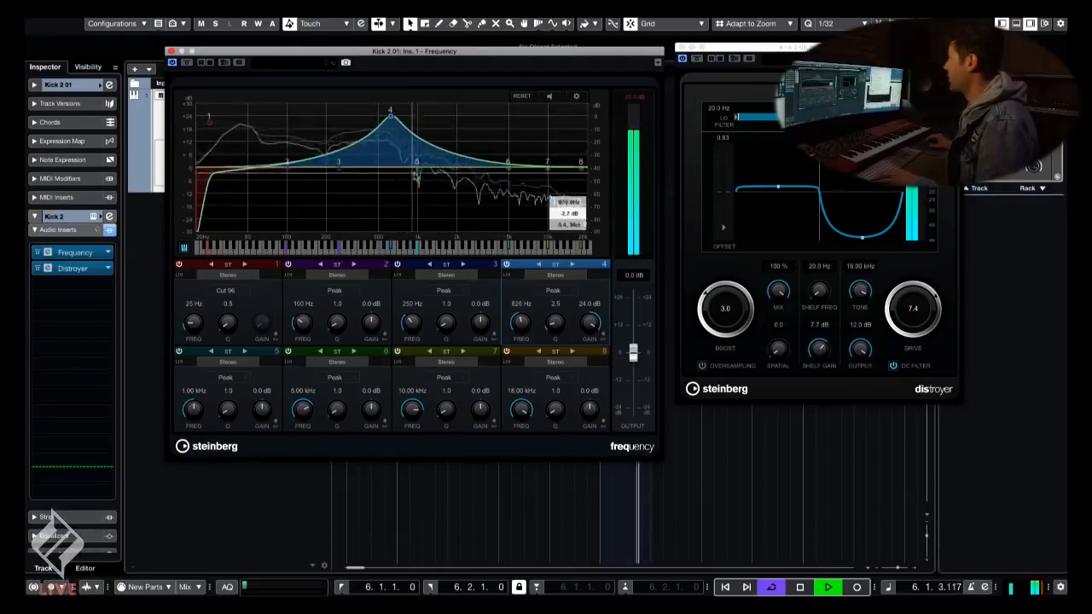
{"action": "left_click_drag", "start_coordinate": [418, 164], "coordinate": [397, 137]}
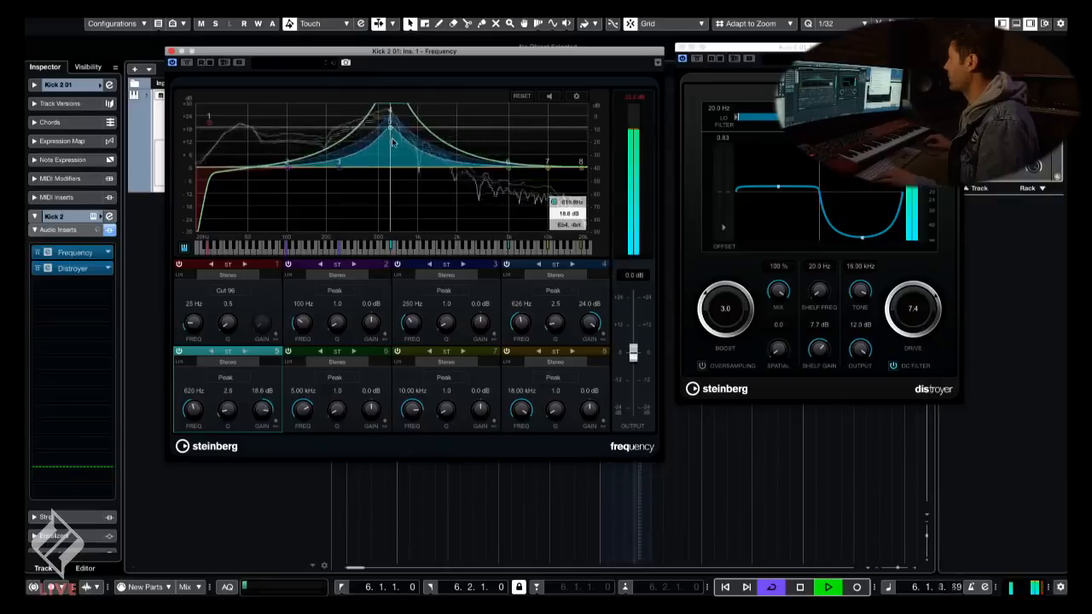
- Set Distroyer's offset to about -0.43 and boost to 5.1, and EQ band 2 to 6.9 dB at 104 Hz with the low cut at 37 Hz
{"action": "left_click", "coordinate": [783, 296]}
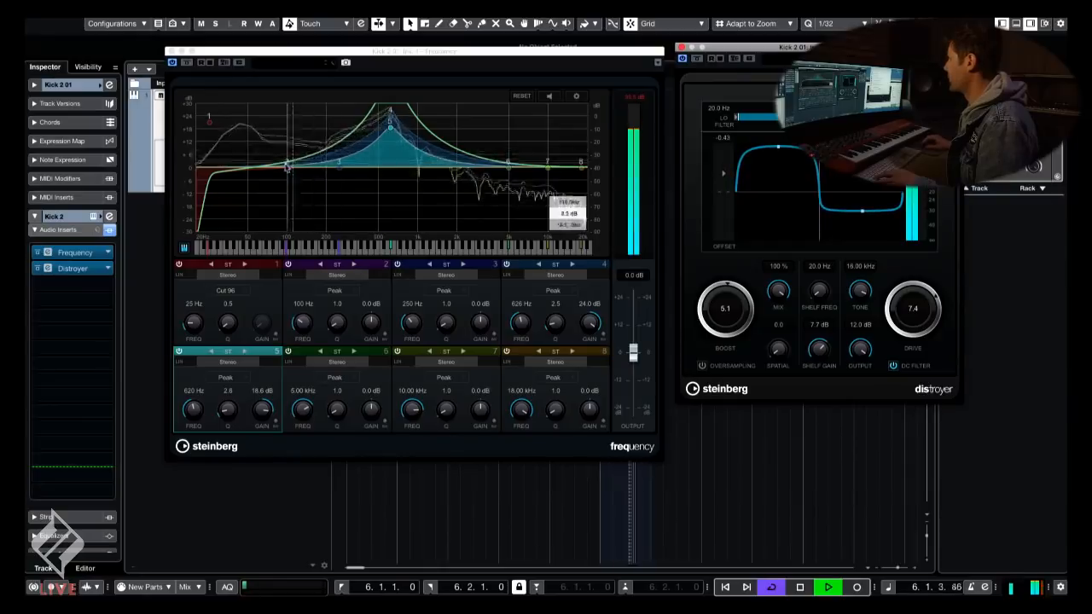
{"action": "left_click_drag", "start_coordinate": [287, 166], "coordinate": [291, 156]}
{"action": "left_click_drag", "start_coordinate": [209, 124], "coordinate": [224, 124]}
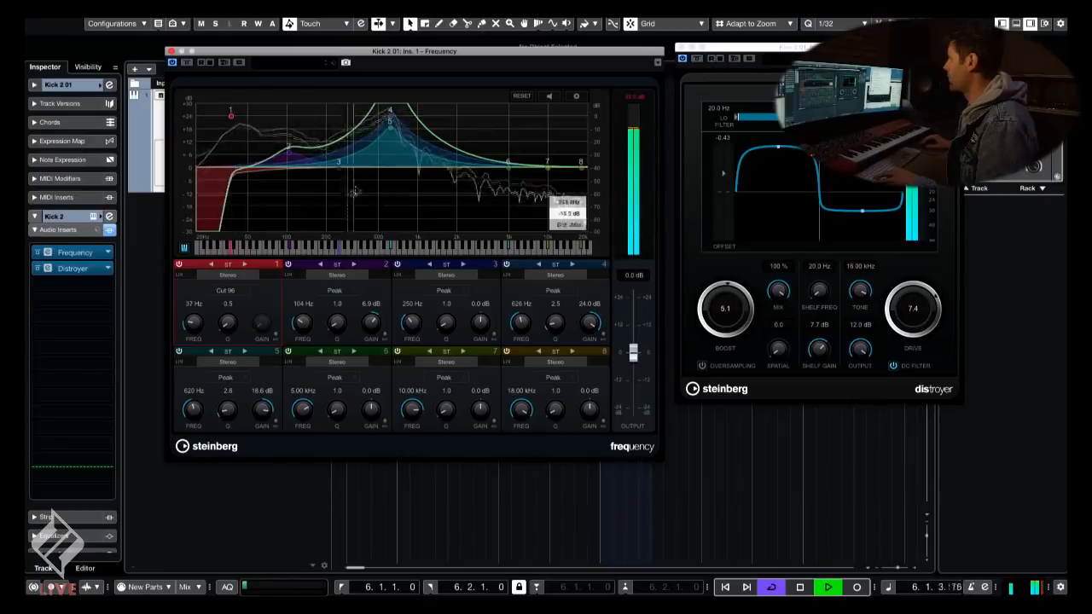
- Cut EQ band 3 by 18.1 dB at about 188 Hz and boost band 6 by 17.8 dB at about 2.94 kHz
{"action": "left_click_drag", "start_coordinate": [340, 172], "coordinate": [326, 206]}
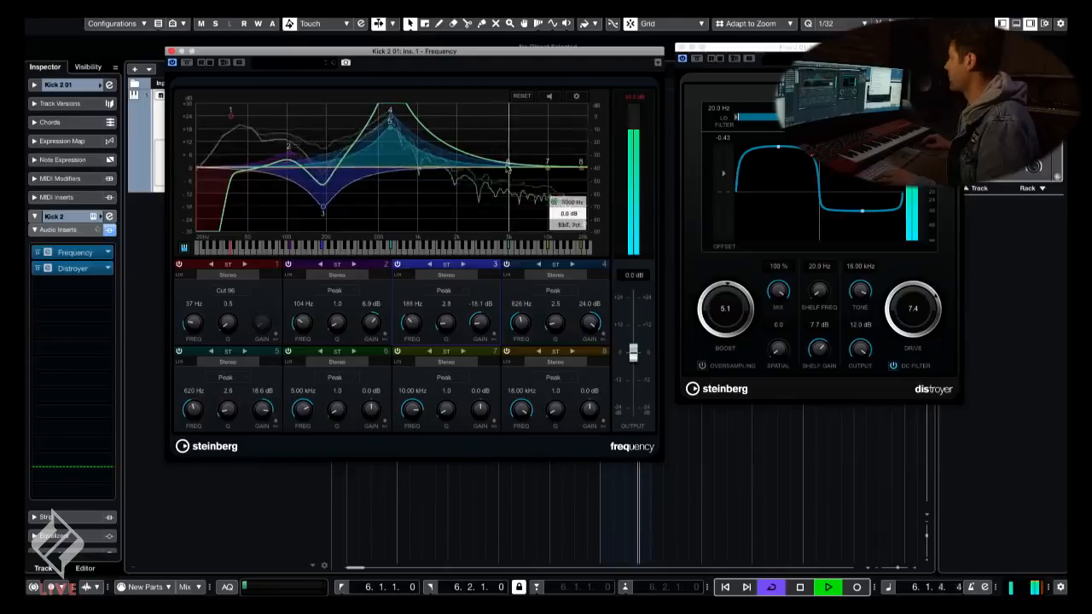
{"action": "left_click_drag", "start_coordinate": [507, 166], "coordinate": [480, 128]}
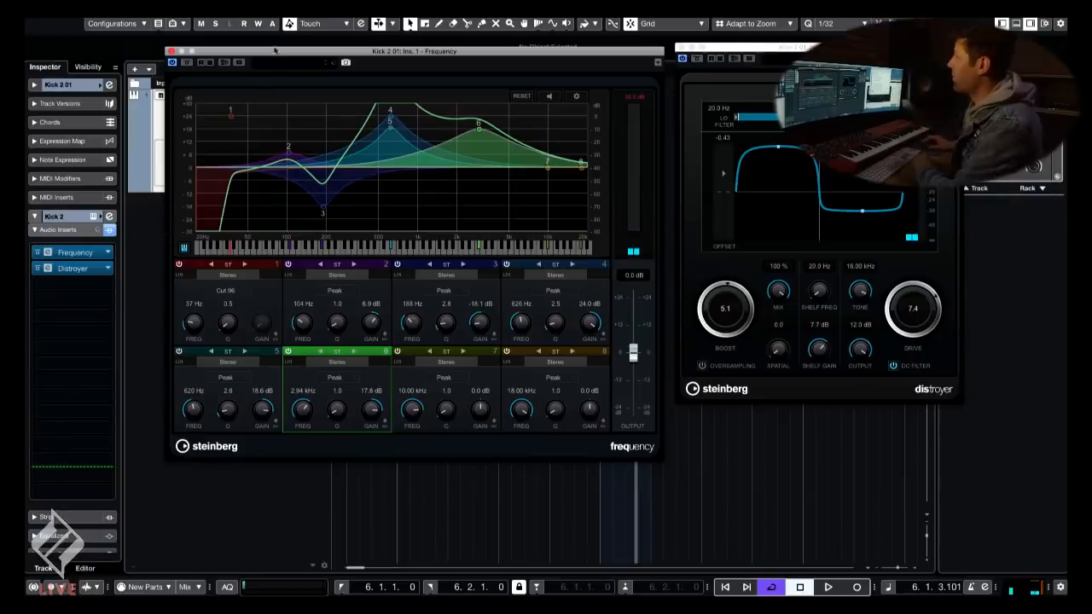
- Duplicate Frequency and Distroyer into the third and fourth audio inserts and arrange the copies' windows beside each other
{"action": "left_click_drag", "start_coordinate": [275, 51], "coordinate": [269, 48]}
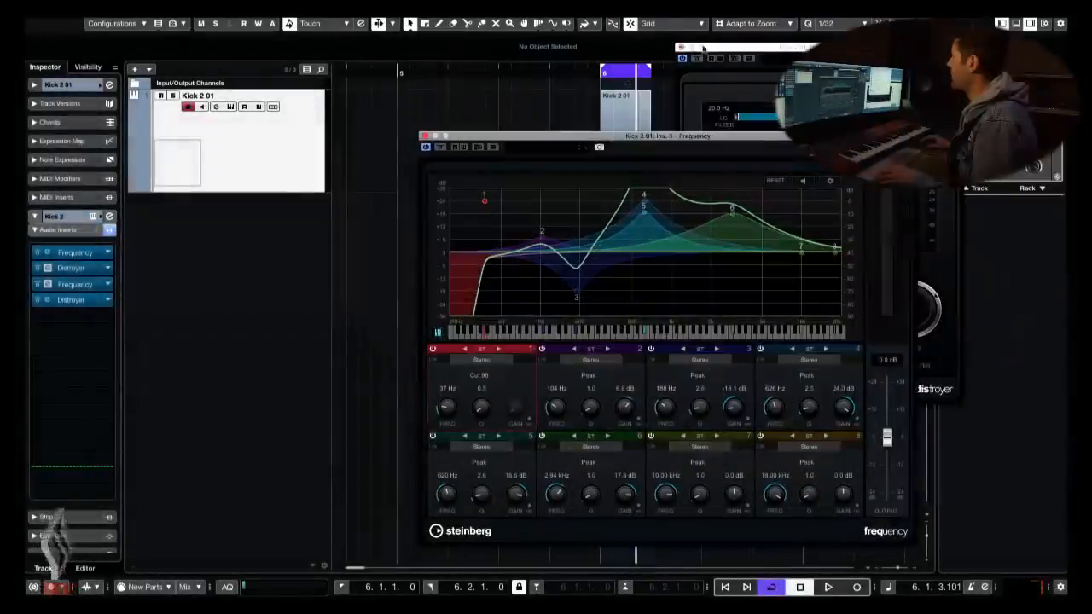
{"action": "left_click_drag", "start_coordinate": [590, 154], "coordinate": [576, 124]}
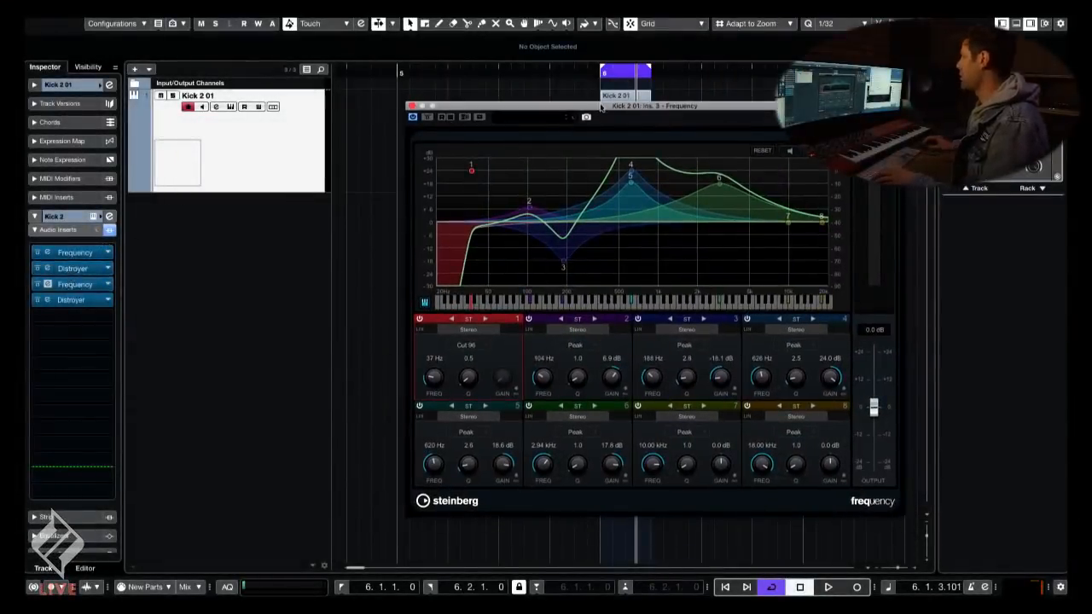
{"action": "left_click_drag", "start_coordinate": [601, 106], "coordinate": [512, 112]}
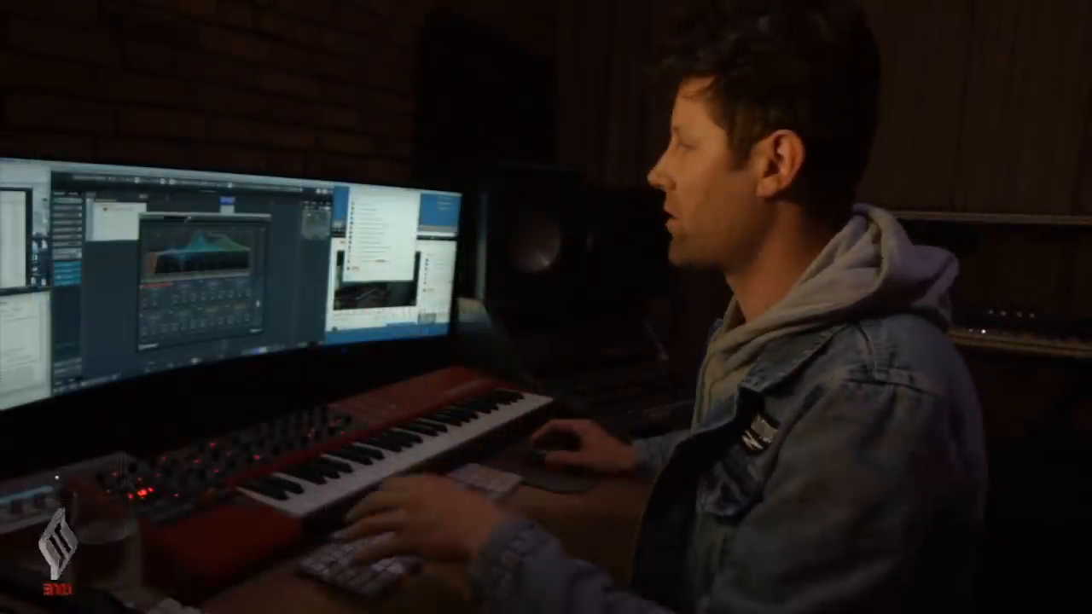
{"action": "key", "text": "Escape"}
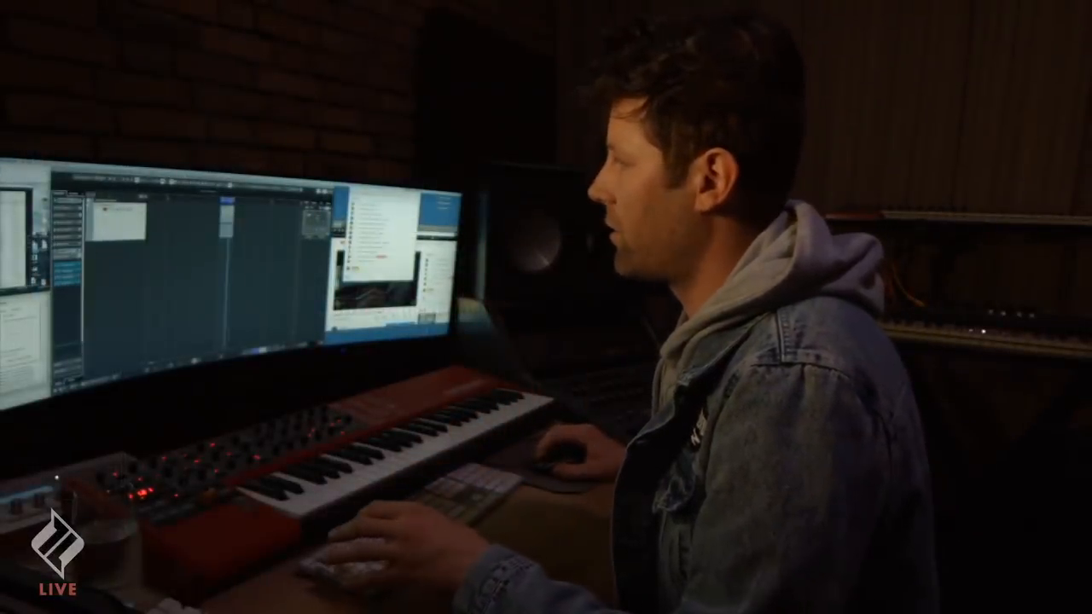
{"action": "left_click", "coordinate": [67, 272]}
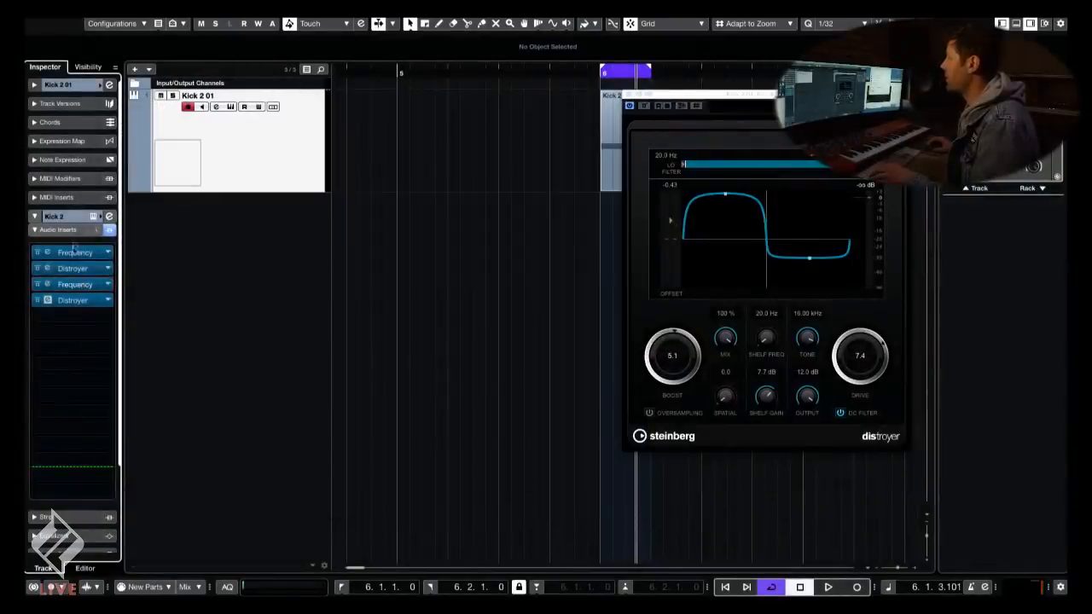
{"action": "left_click", "coordinate": [82, 283]}
{"action": "left_click_drag", "start_coordinate": [416, 105], "coordinate": [453, 64]}
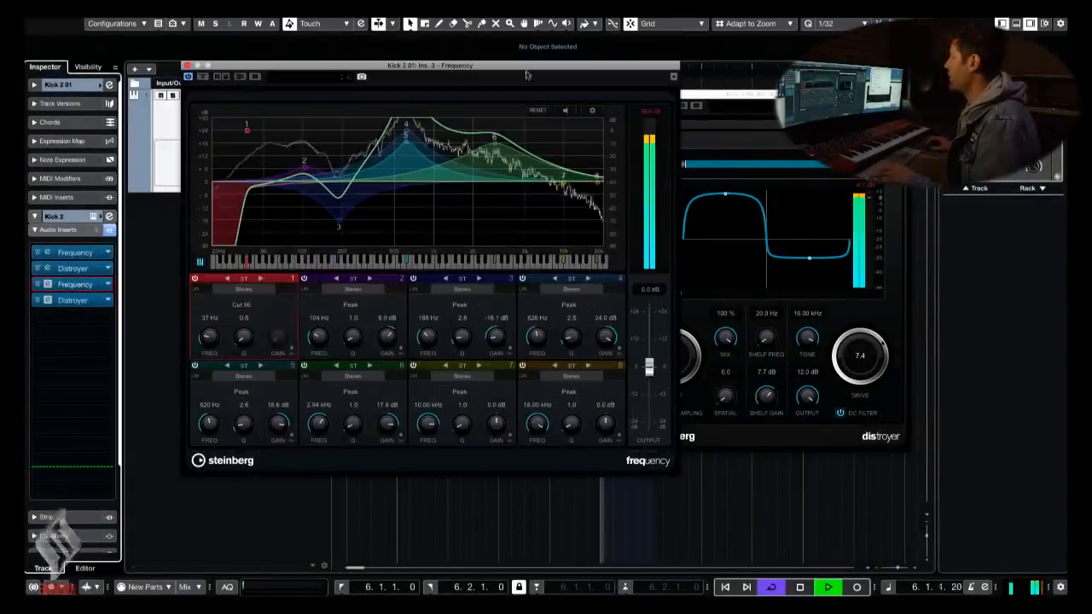
- Reduce bands 4, 5 and 6 of the third-insert EQ to about 4.8, 1.6 and 0.3 dB, and lower its low cut to 30 Hz
{"action": "left_click_drag", "start_coordinate": [407, 135], "coordinate": [407, 171]}
{"action": "left_click_drag", "start_coordinate": [407, 128], "coordinate": [408, 168]}
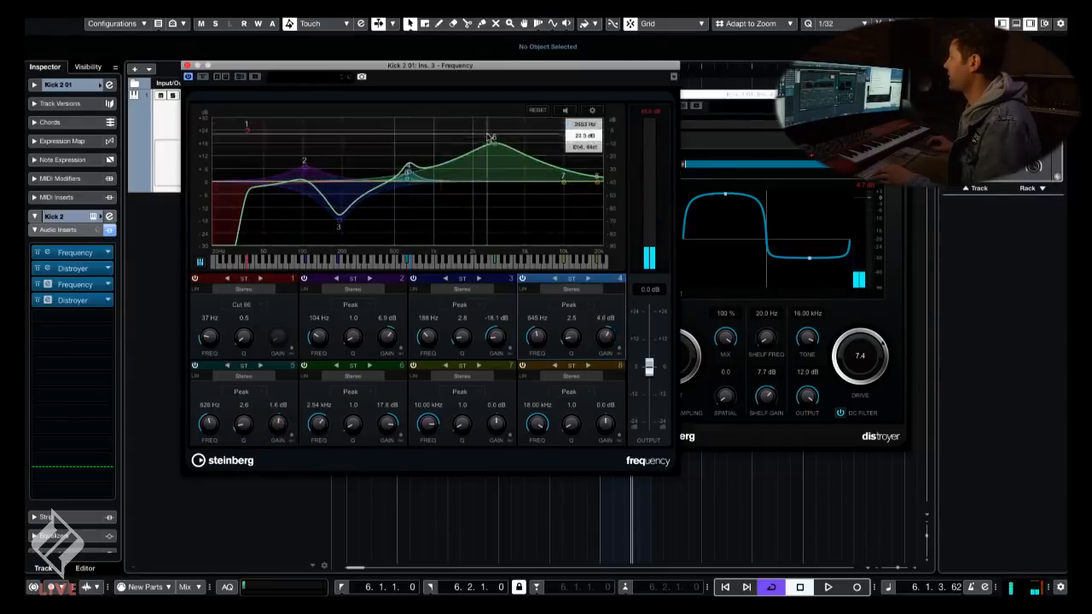
{"action": "left_click_drag", "start_coordinate": [494, 136], "coordinate": [491, 181]}
{"action": "left_click_drag", "start_coordinate": [247, 128], "coordinate": [233, 128]}
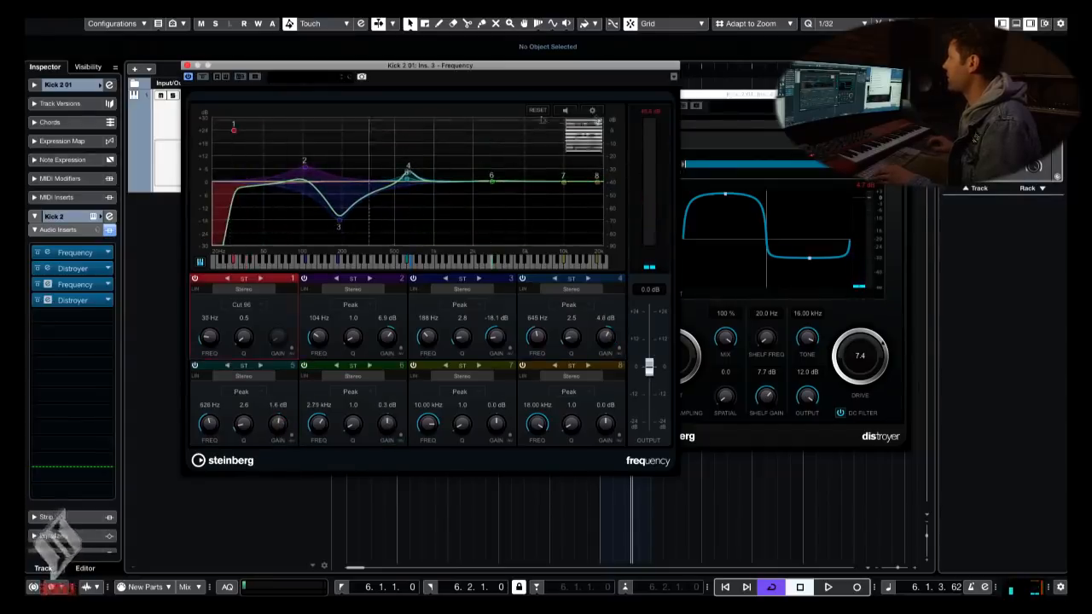
- Set the second Distroyer's offset to about -0.26, EQ band 3 to -6.6 dB, band 2 to 6.6 dB and the low cut to 25 Hz
{"action": "left_click", "coordinate": [734, 205]}
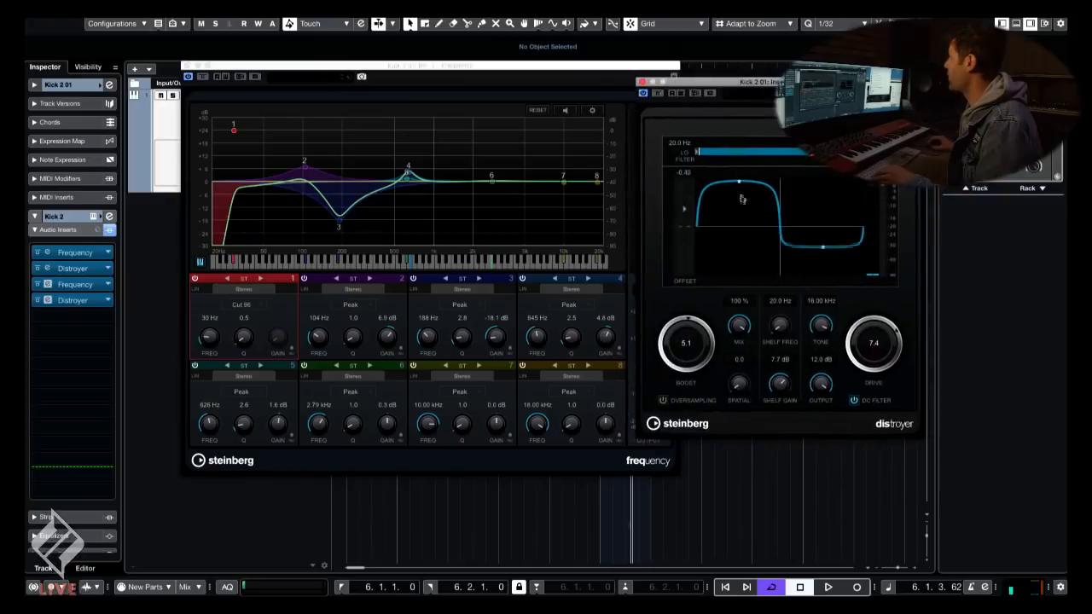
{"action": "left_click_drag", "start_coordinate": [339, 220], "coordinate": [341, 198]}
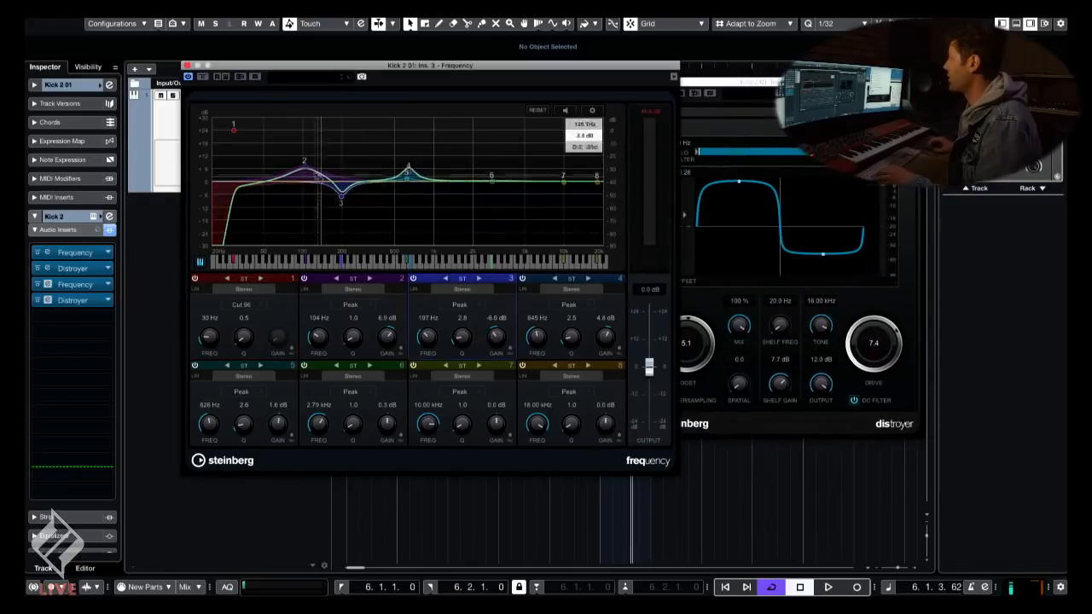
{"action": "left_click_drag", "start_coordinate": [304, 162], "coordinate": [302, 163]}
{"action": "left_click_drag", "start_coordinate": [233, 126], "coordinate": [227, 128]}
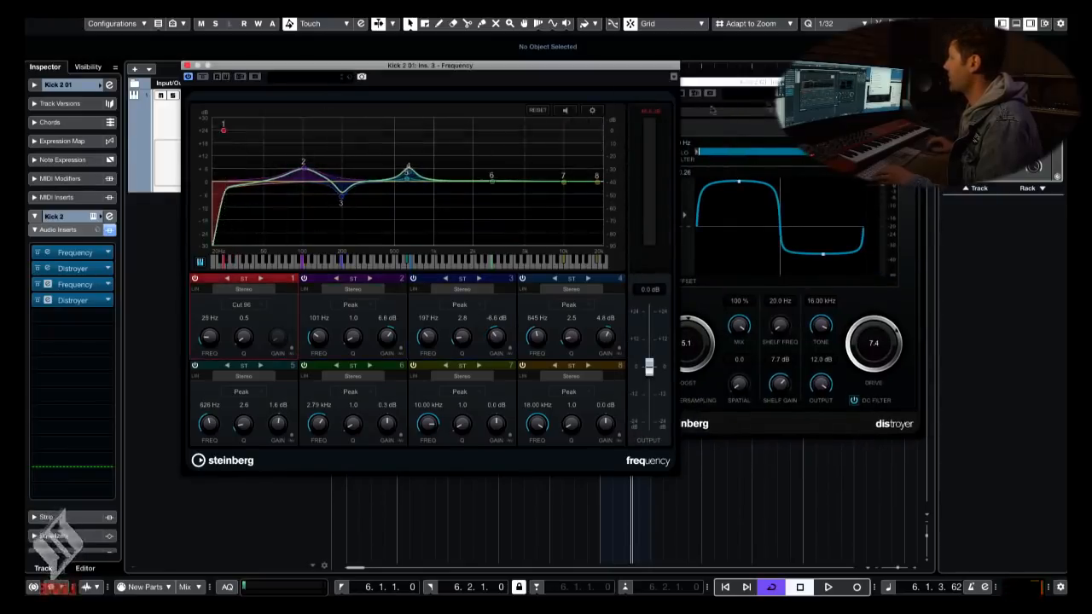
- Audition the kick while varying the second Distroyer's asymmetry, setting its offset to about 0.45
{"action": "left_click", "coordinate": [712, 109]}
{"action": "key", "text": "space"}
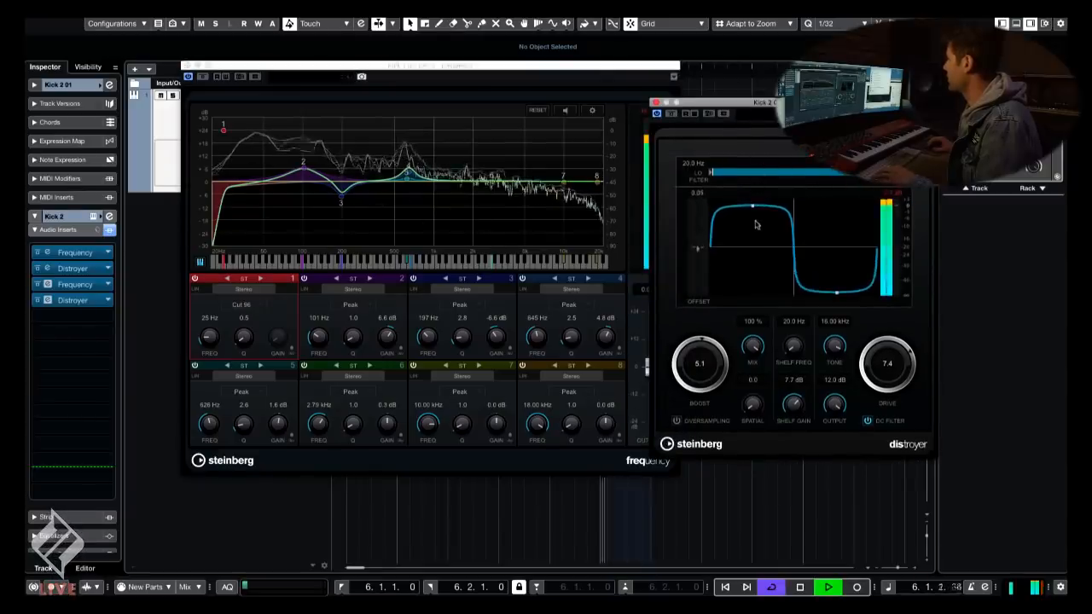
{"action": "key", "text": "space"}
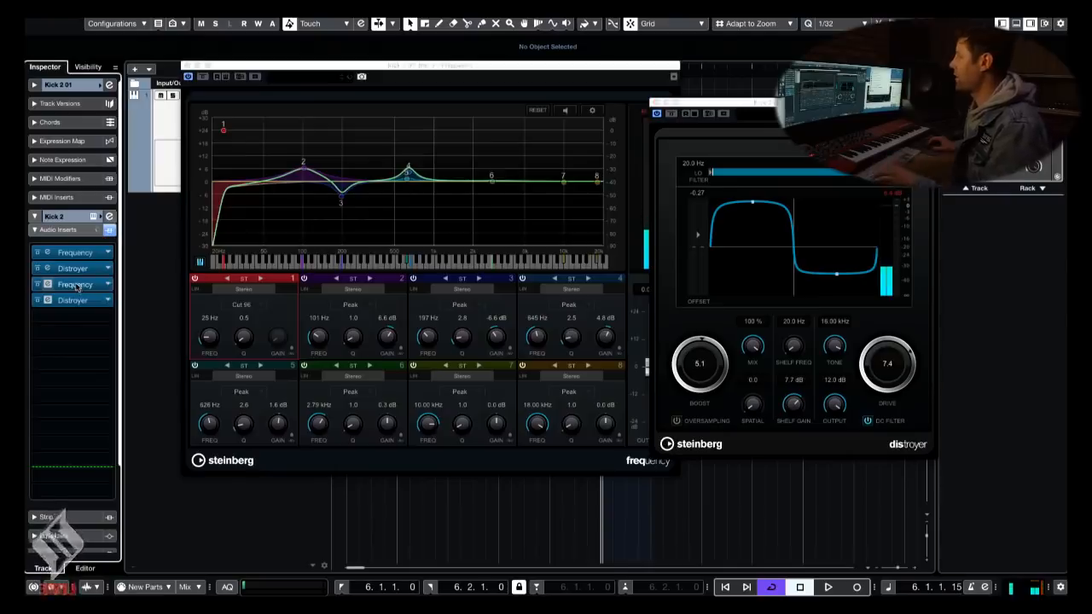
{"action": "left_click", "coordinate": [77, 286]}
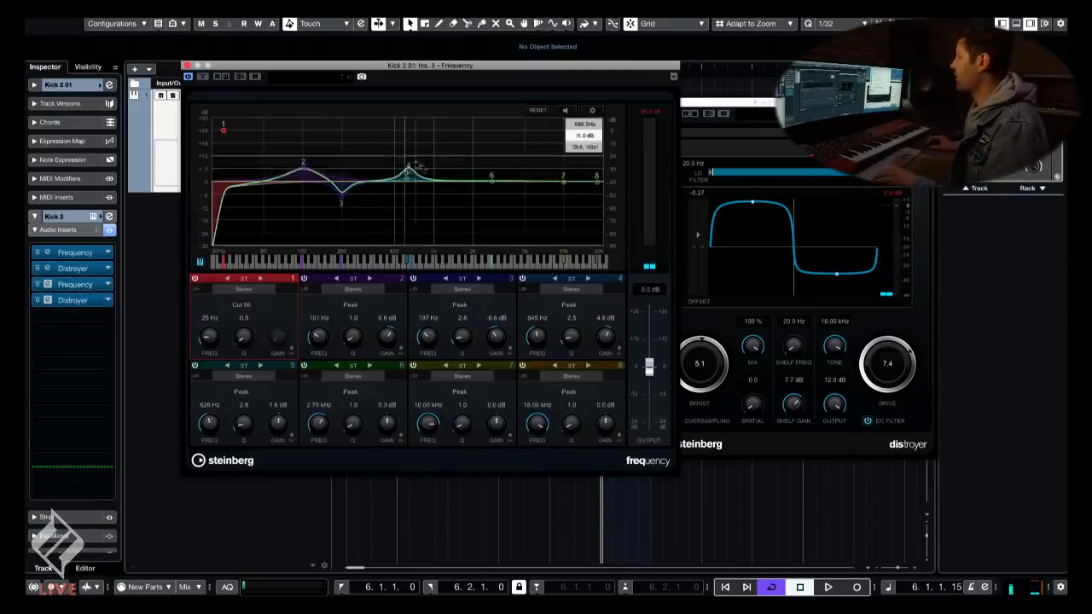
{"action": "left_click_drag", "start_coordinate": [756, 109], "coordinate": [759, 119]}
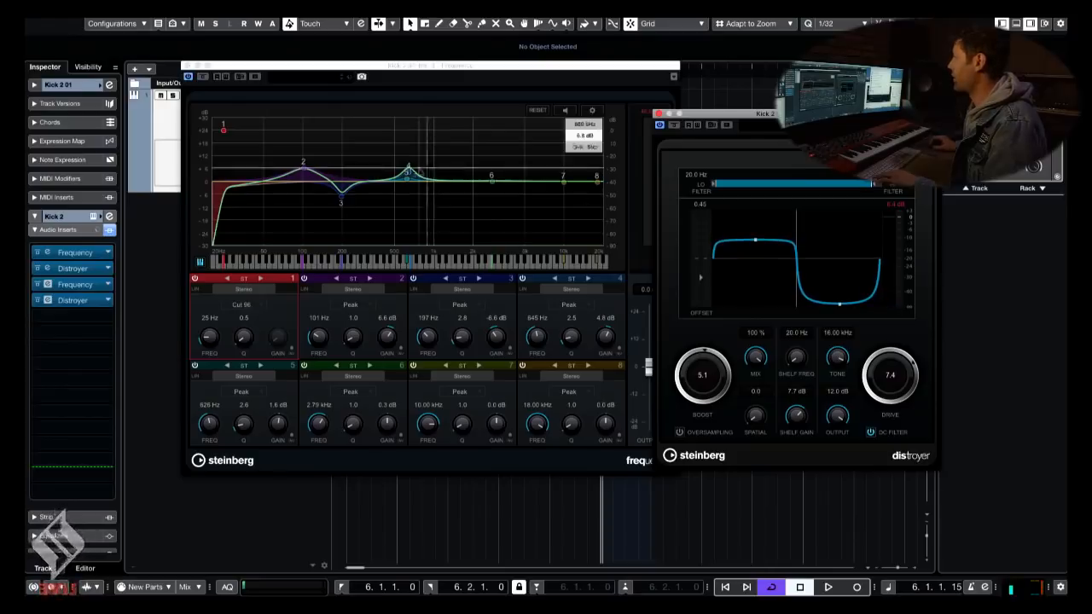
- Boost band 5 of the third-insert EQ to 13.3 dB at about 590 Hz during playback and reposition the Distroyer window
{"action": "key", "text": "space"}
{"action": "left_click_drag", "start_coordinate": [407, 178], "coordinate": [404, 154]}
{"action": "key", "text": "space"}
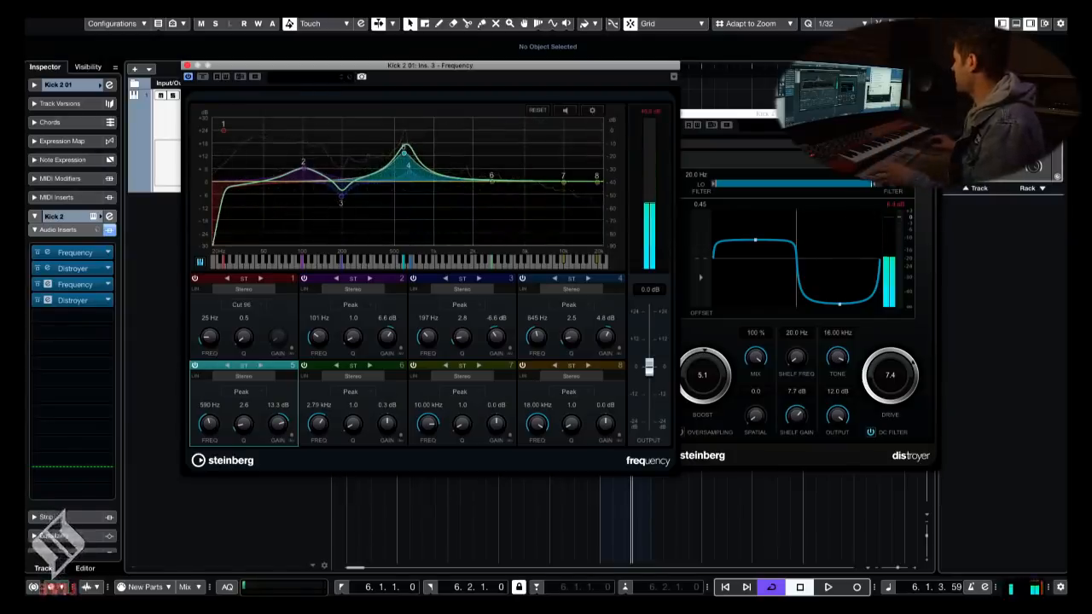
{"action": "left_click_drag", "start_coordinate": [819, 113], "coordinate": [807, 82]}
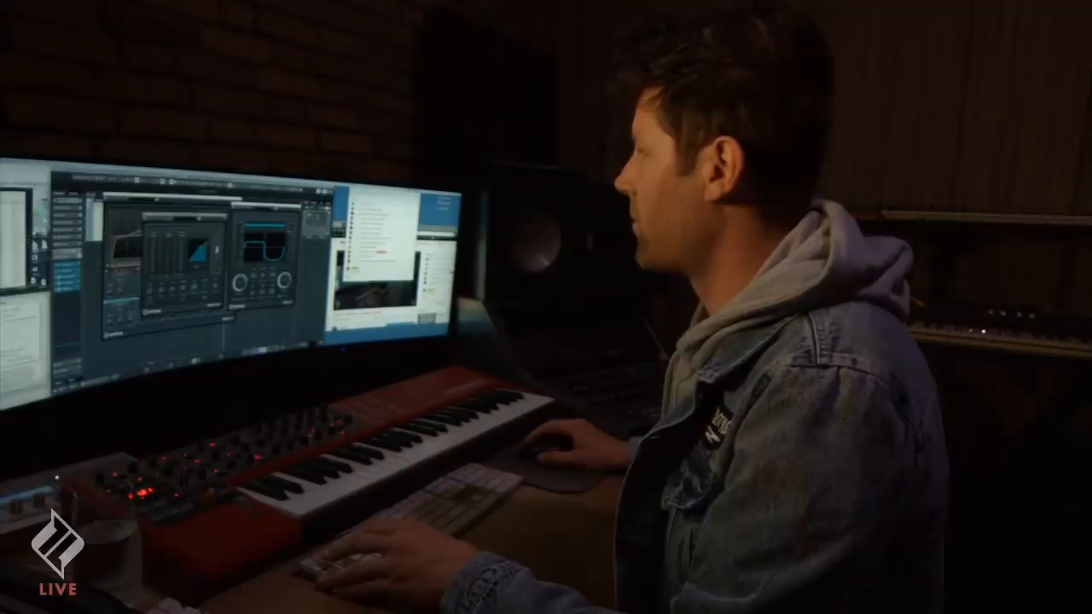
{"action": "left_click_drag", "start_coordinate": [181, 217], "coordinate": [169, 204]}
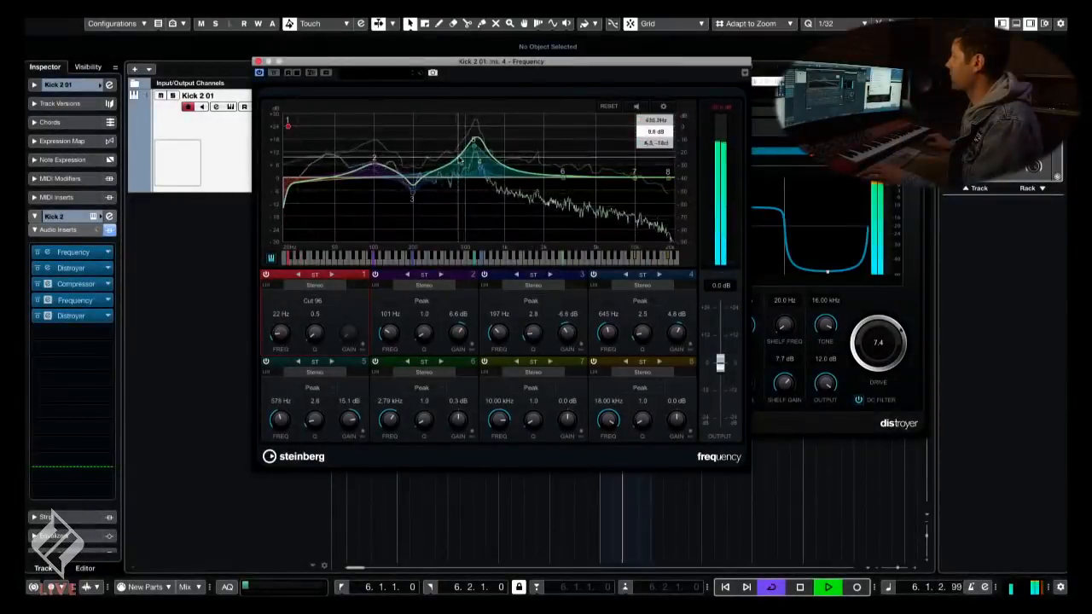
- Set band 5 of the fourth-insert EQ to 813 Hz and 10.9 dB, and arrange its window beside the second Distroyer
{"action": "left_click_drag", "start_coordinate": [475, 139], "coordinate": [492, 152]}
{"action": "key", "text": "space"}
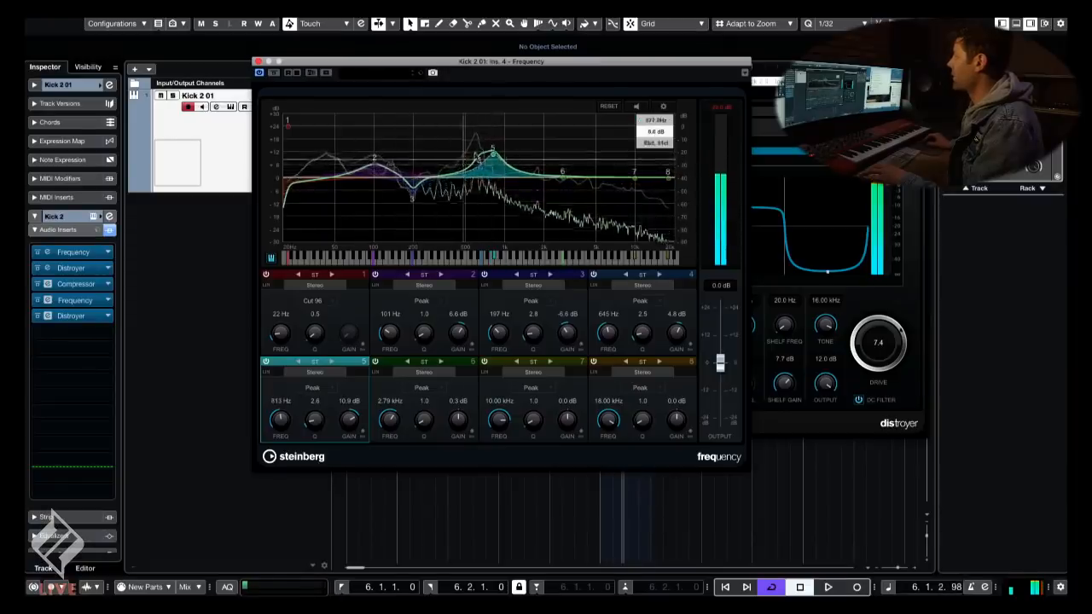
{"action": "left_click_drag", "start_coordinate": [426, 61], "coordinate": [468, 44]}
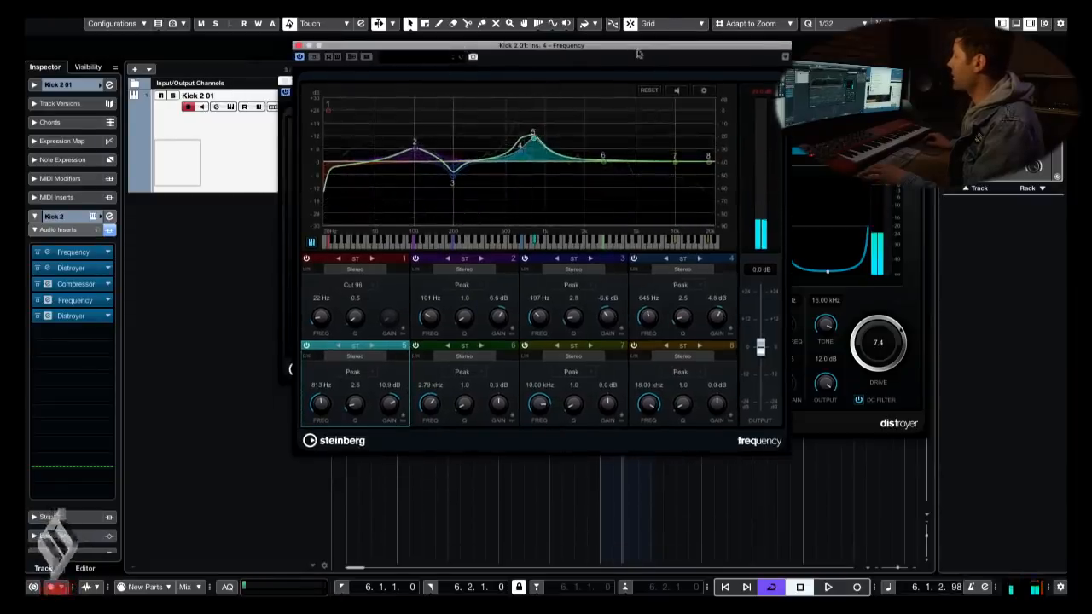
{"action": "left_click_drag", "start_coordinate": [674, 45], "coordinate": [478, 28]}
{"action": "left_click", "coordinate": [724, 96]}
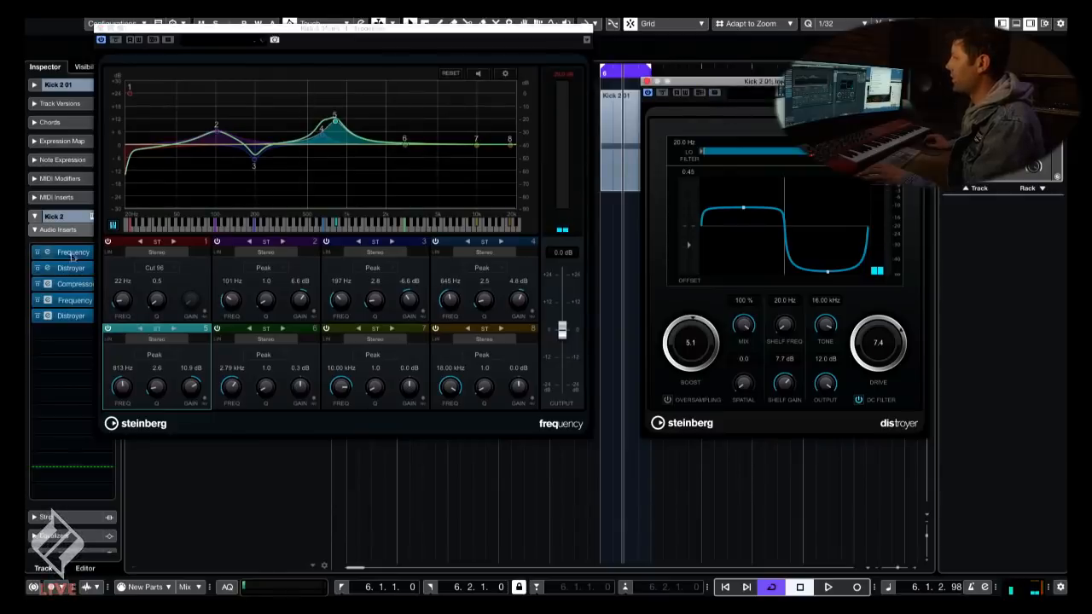
{"action": "left_click_drag", "start_coordinate": [326, 30], "coordinate": [420, 209]}
{"action": "left_click_drag", "start_coordinate": [363, 83], "coordinate": [276, 55]}
{"action": "left_click", "coordinate": [198, 54]}
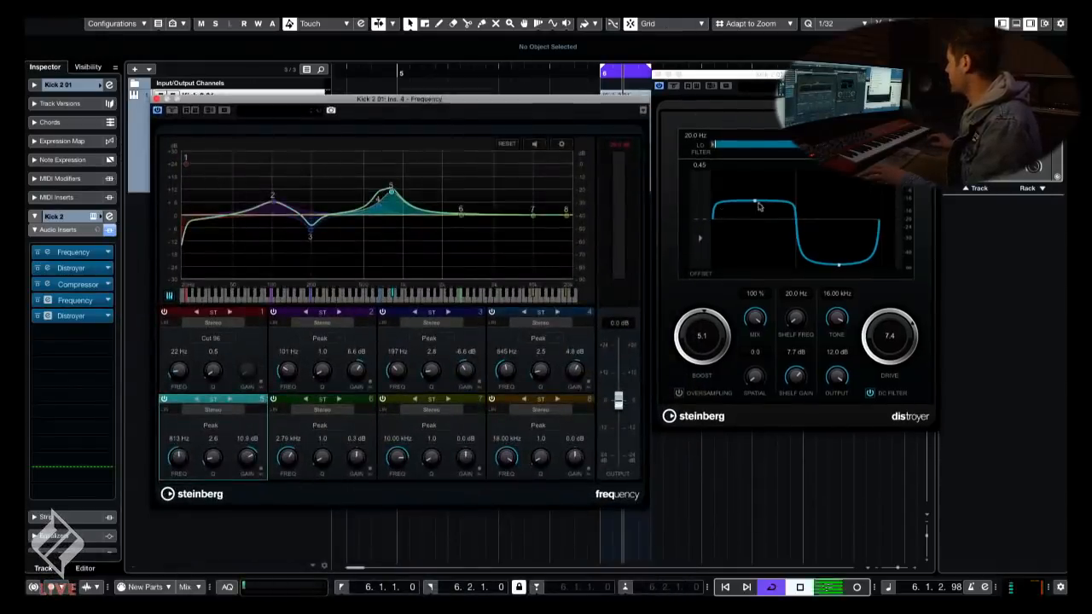
- During playback, raise the upper point of the second Distroyer's curve, set its offset to 0.30 and its low filter to 30.9 Hz
{"action": "key", "text": "space"}
{"action": "left_click", "coordinate": [756, 198]}
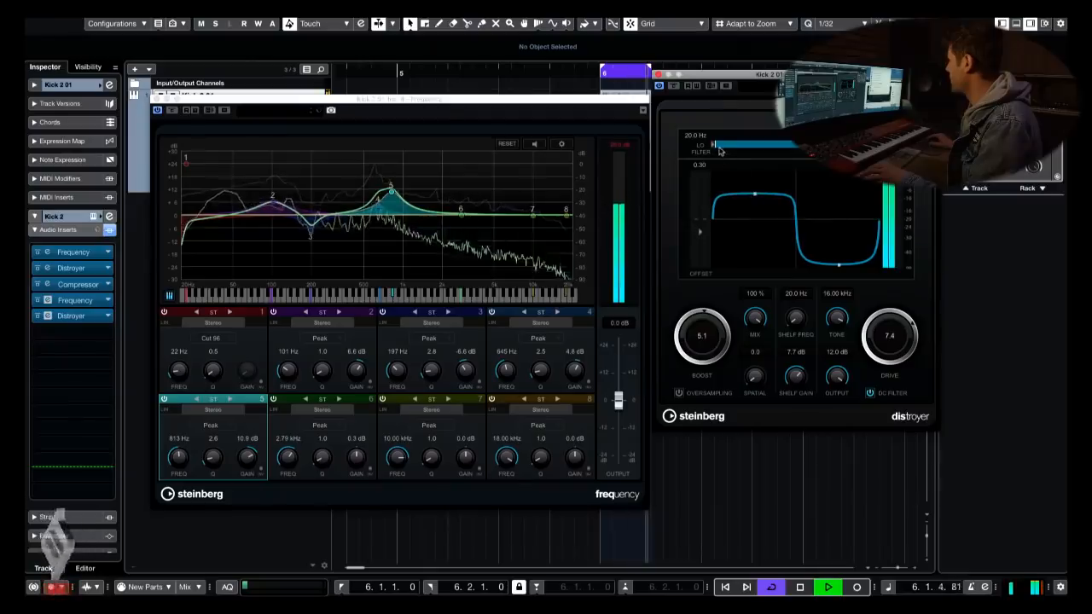
{"action": "left_click_drag", "start_coordinate": [728, 147], "coordinate": [727, 149]}
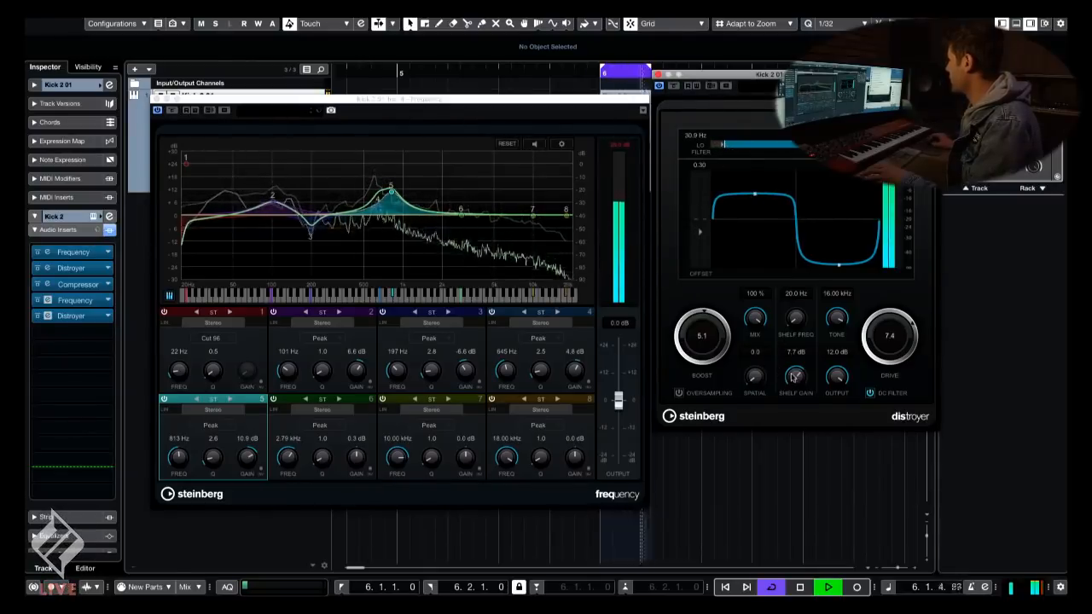
- Set the second Distroyer's shelf gain to 11.8 dB and its shelf frequency to 22 Hz
{"action": "left_click_drag", "start_coordinate": [793, 377], "coordinate": [795, 318]}
{"action": "scroll", "coordinate": [794, 358], "scroll_direction": "down", "scroll_amount": 5}
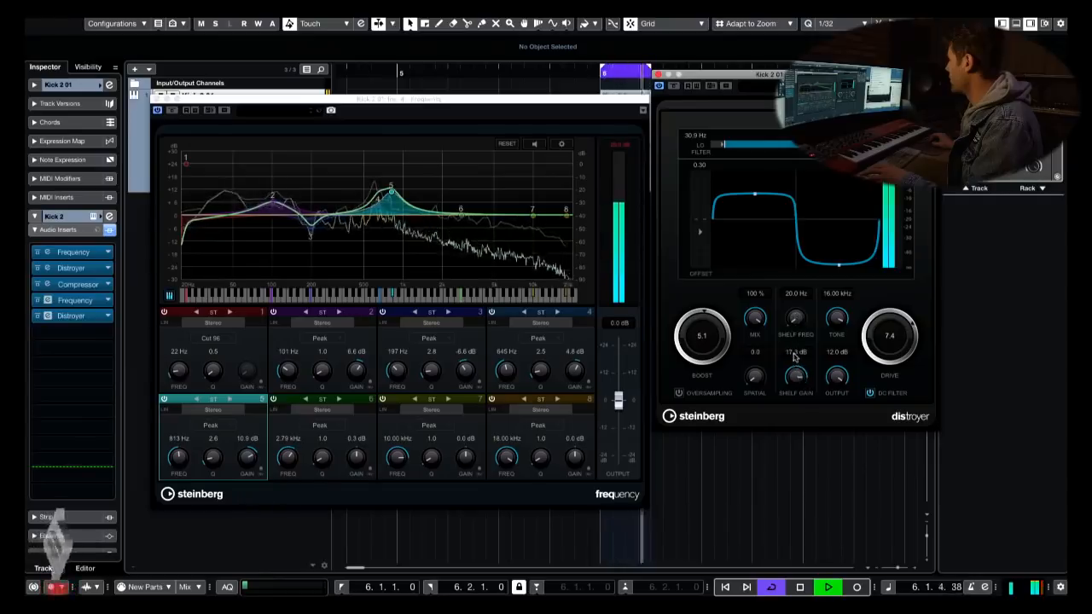
{"action": "scroll", "coordinate": [793, 373], "scroll_direction": "up", "scroll_amount": 1}
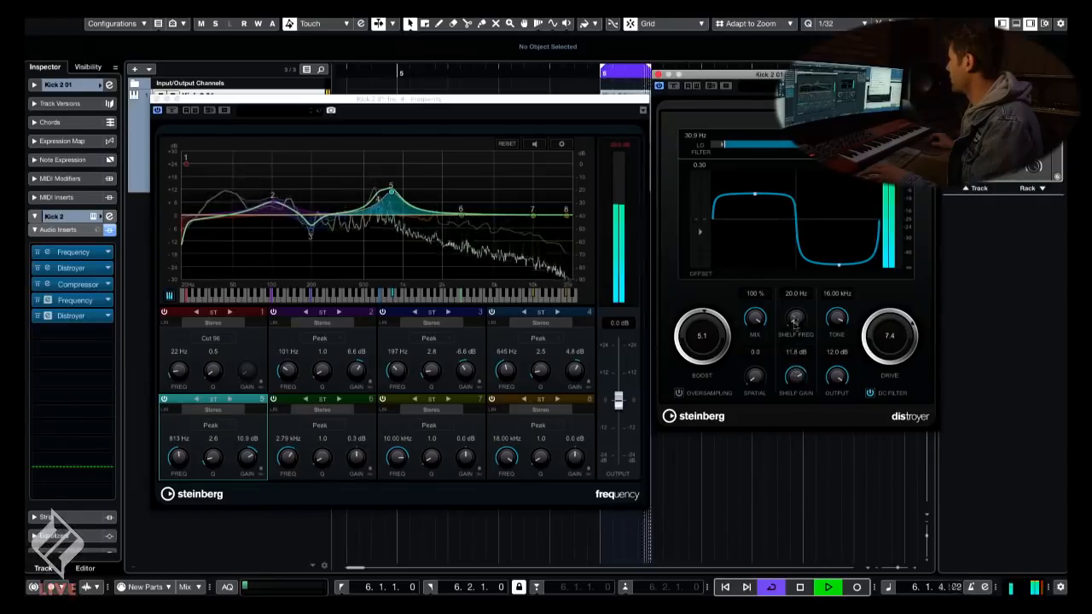
{"action": "scroll", "coordinate": [795, 314], "scroll_direction": "up", "scroll_amount": 1}
- Lower the second Distroyer's boost to 4.2 and its drive to 6.9, and stop playback
{"action": "scroll", "coordinate": [728, 346], "scroll_direction": "down", "scroll_amount": 3}
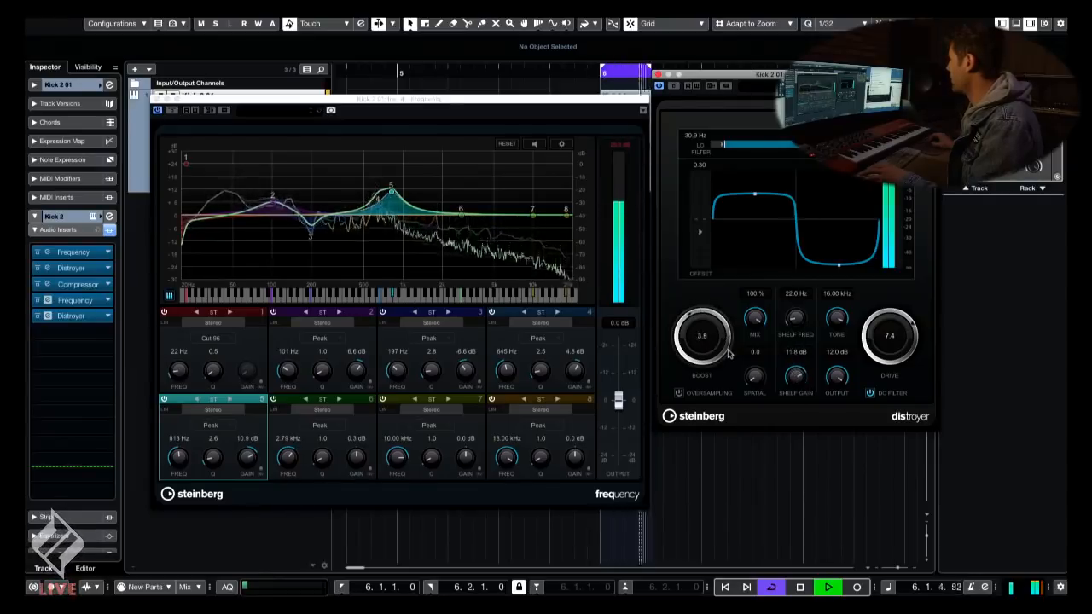
{"action": "scroll", "coordinate": [886, 346], "scroll_direction": "down", "scroll_amount": 4}
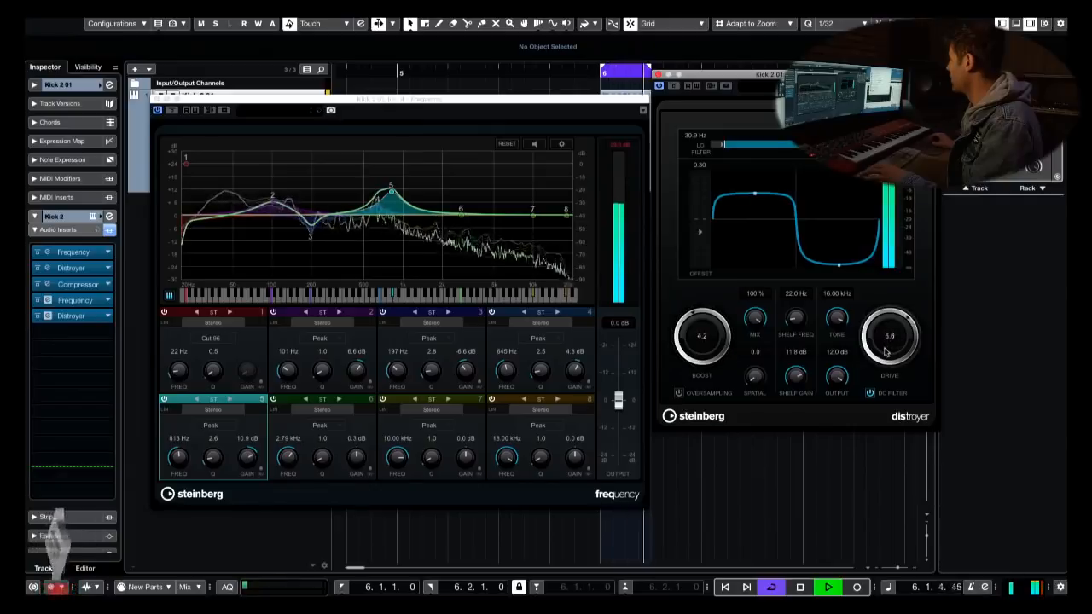
{"action": "scroll", "coordinate": [885, 346], "scroll_direction": "up", "scroll_amount": 1}
{"action": "key", "text": "space"}
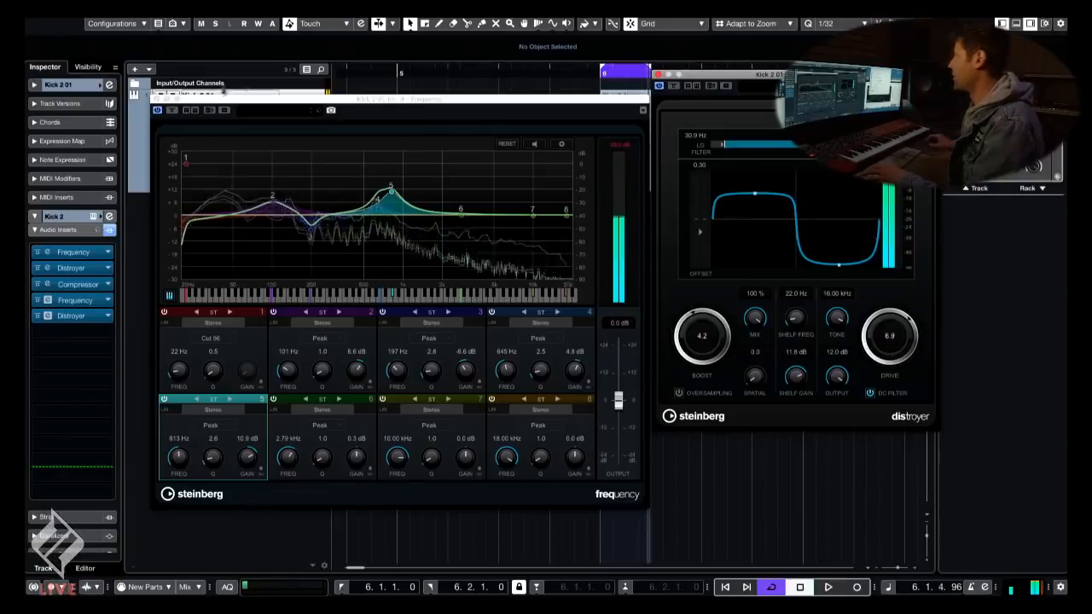
- Close the second Distroyer and the fourth-insert EQ windows after a brief check of the EQ
{"action": "left_click_drag", "start_coordinate": [370, 98], "coordinate": [371, 55]}
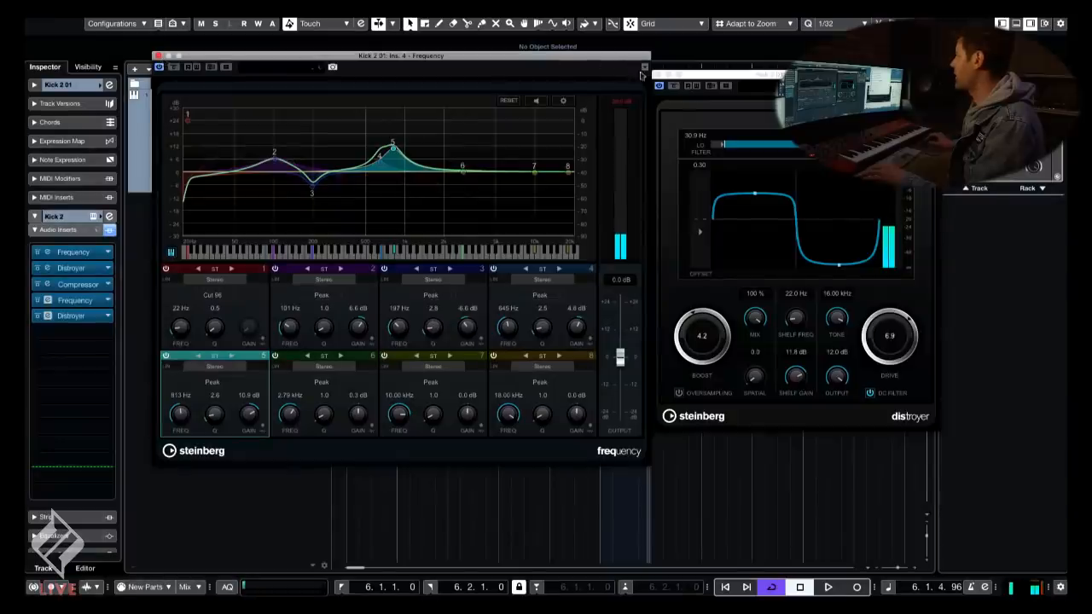
{"action": "left_click", "coordinate": [657, 76]}
{"action": "left_click", "coordinate": [158, 55]}
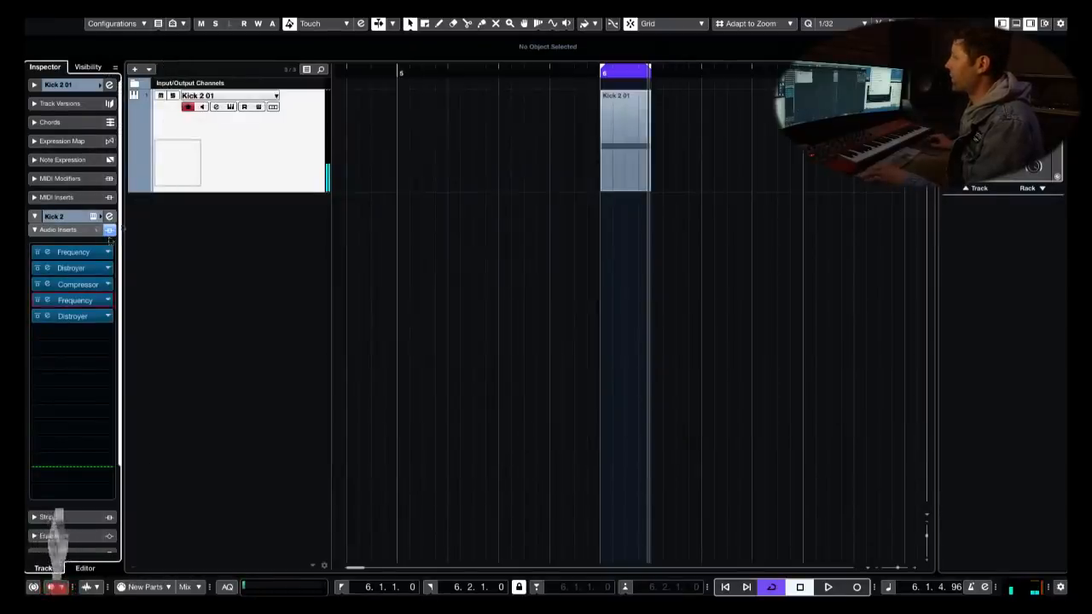
{"action": "left_click", "coordinate": [86, 301]}
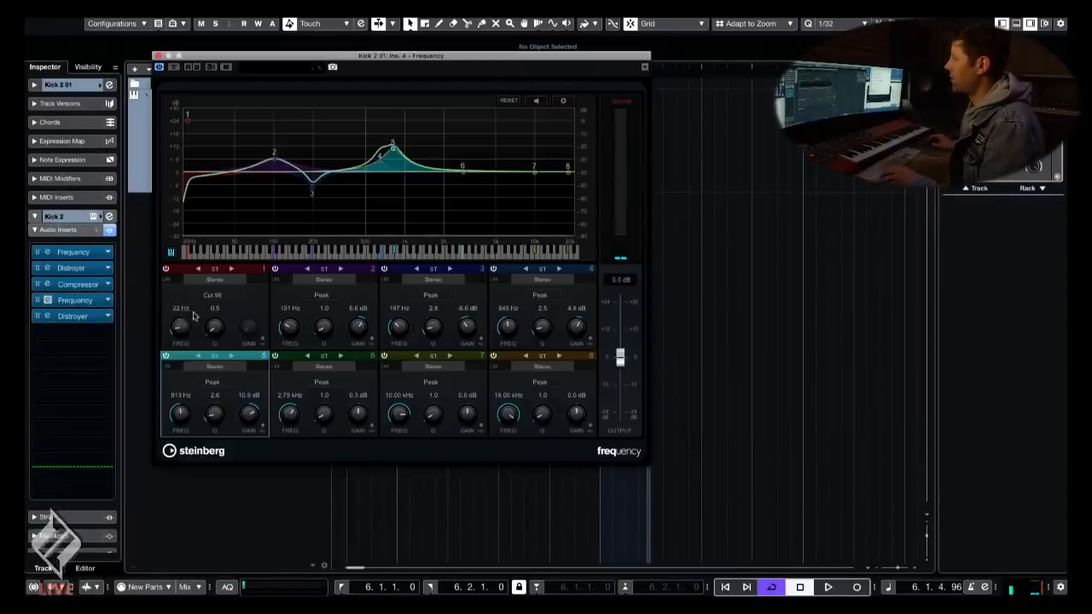
{"action": "left_click", "coordinate": [156, 55]}
- Copy the fourth-insert Frequency EQ into the sixth insert and browse the presets for the copy
{"action": "left_click_drag", "start_coordinate": [80, 303], "coordinate": [86, 332]}
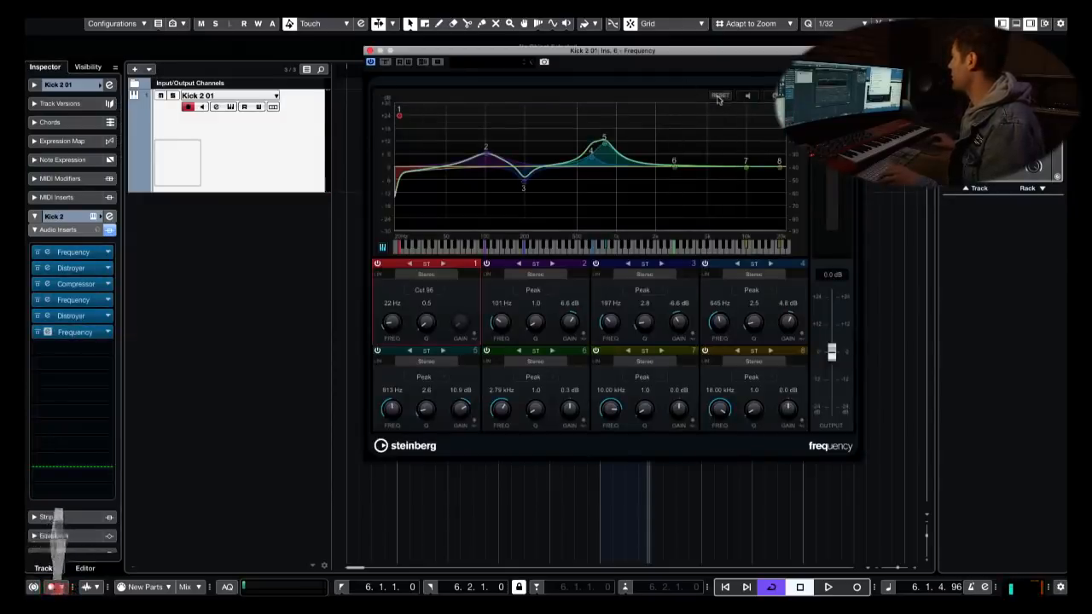
{"action": "left_click", "coordinate": [487, 66]}
{"action": "left_click", "coordinate": [487, 68]}
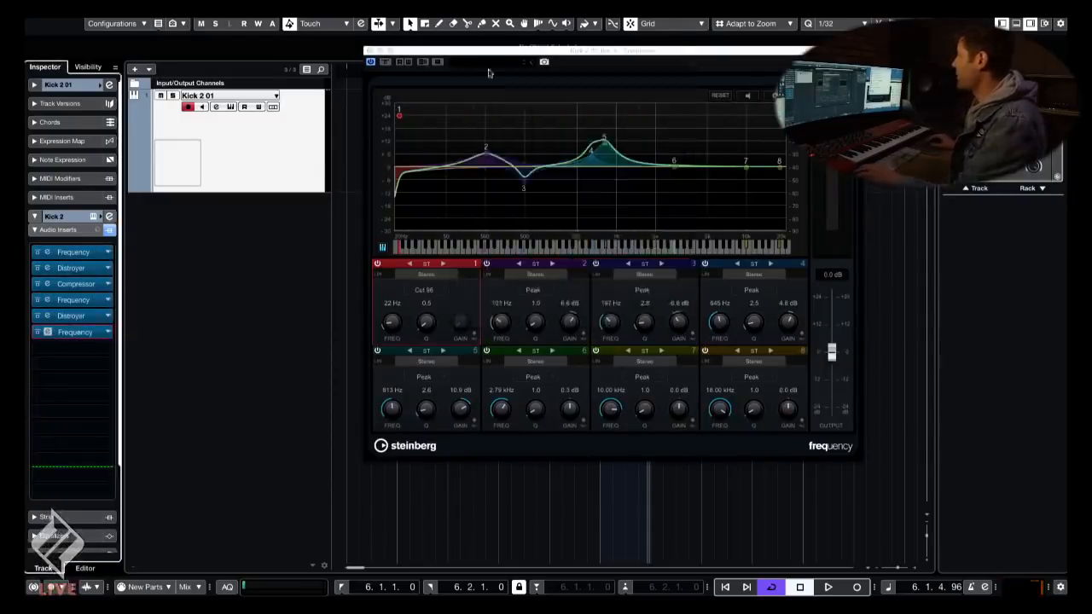
{"action": "left_click", "coordinate": [495, 65]}
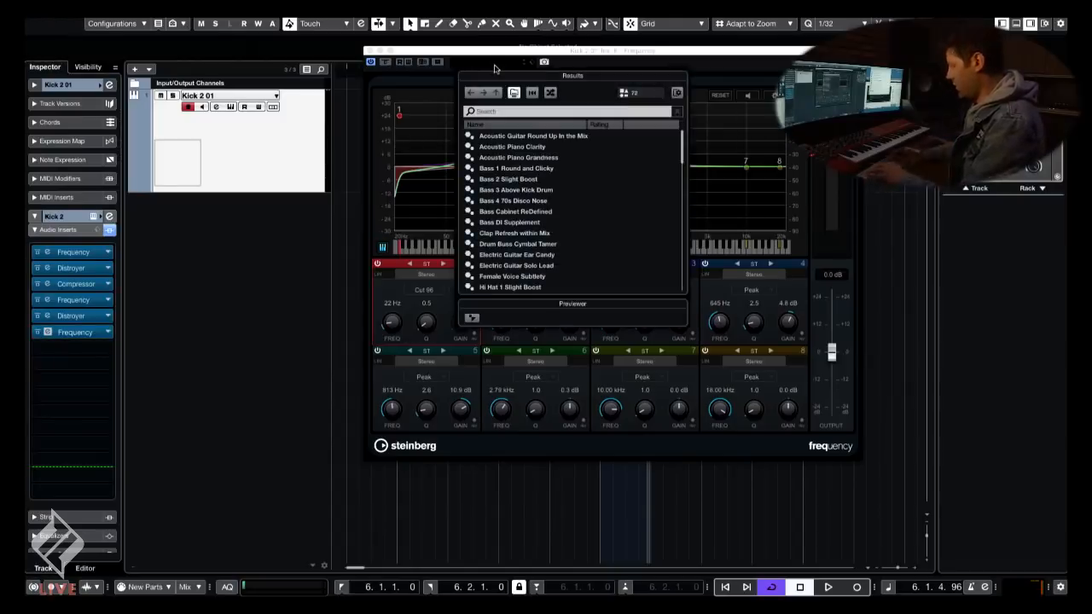
{"action": "left_click", "coordinate": [493, 111]}
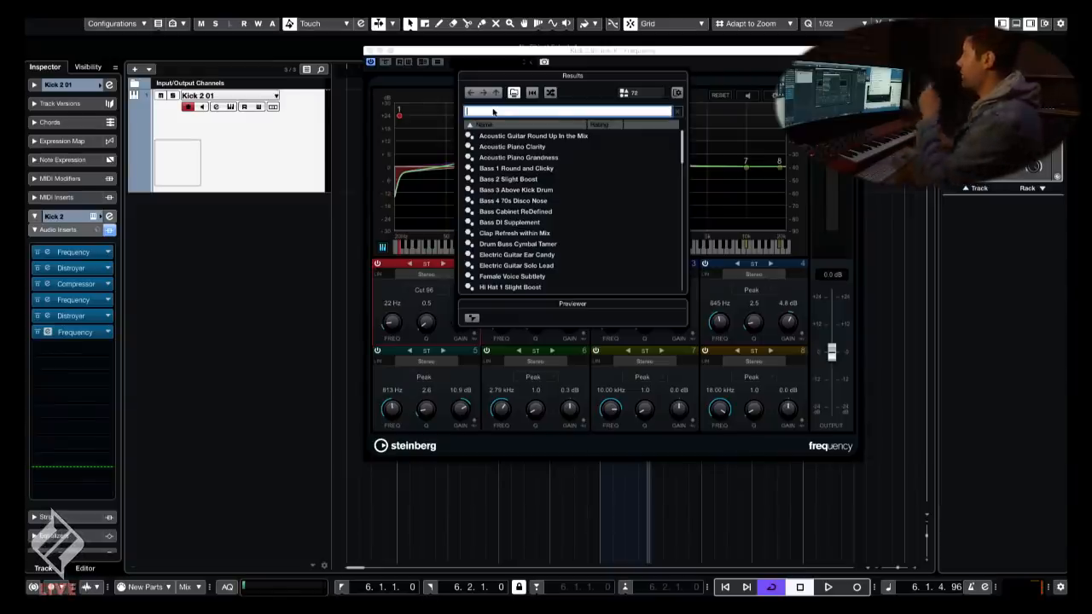
{"action": "scroll", "coordinate": [495, 256], "scroll_direction": "down", "scroll_amount": 2}
{"action": "scroll", "coordinate": [504, 243], "scroll_direction": "up", "scroll_amount": 2}
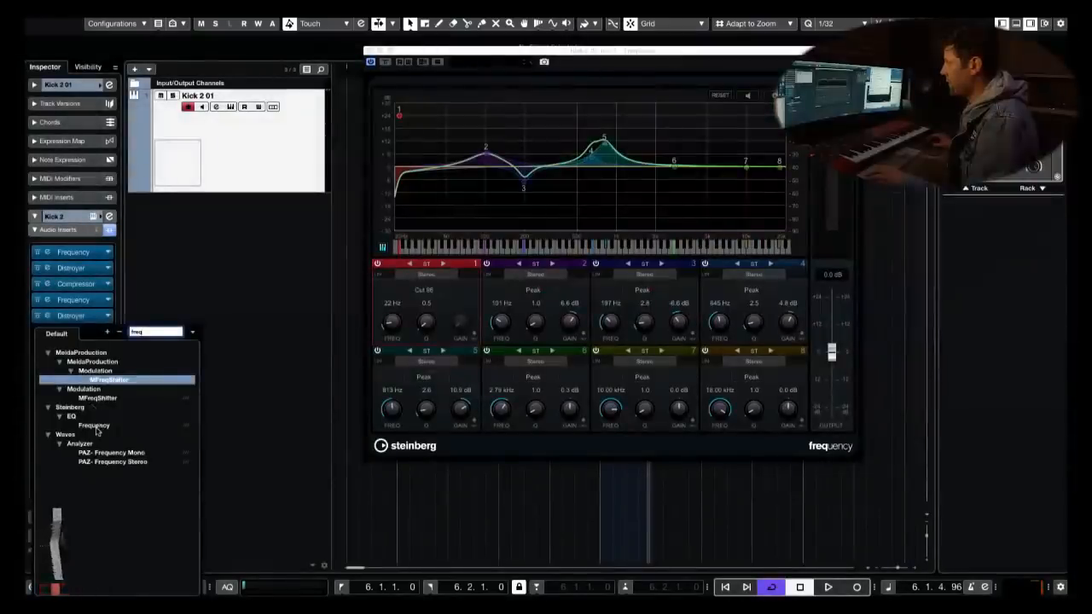
- Load a fresh Frequency EQ into the sixth insert and a Distroyer into the seventh, setting the Distroyer's mix to 100% and adjusting its drive
{"action": "left_click", "coordinate": [94, 425]}
{"action": "left_click", "coordinate": [107, 348]}
{"action": "type", "text": "d"}
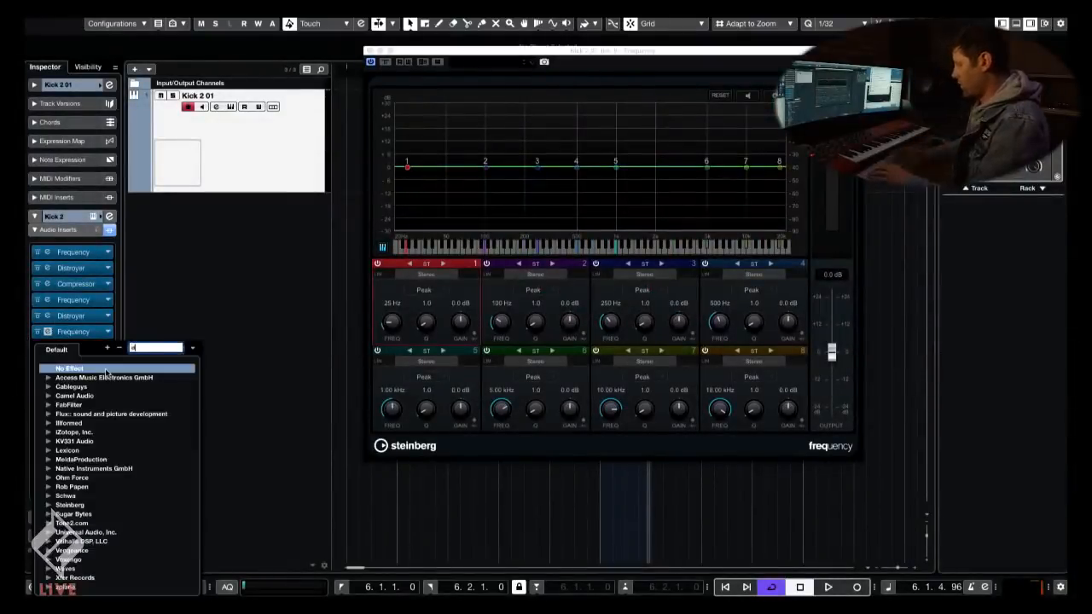
{"action": "type", "text": "istor"}
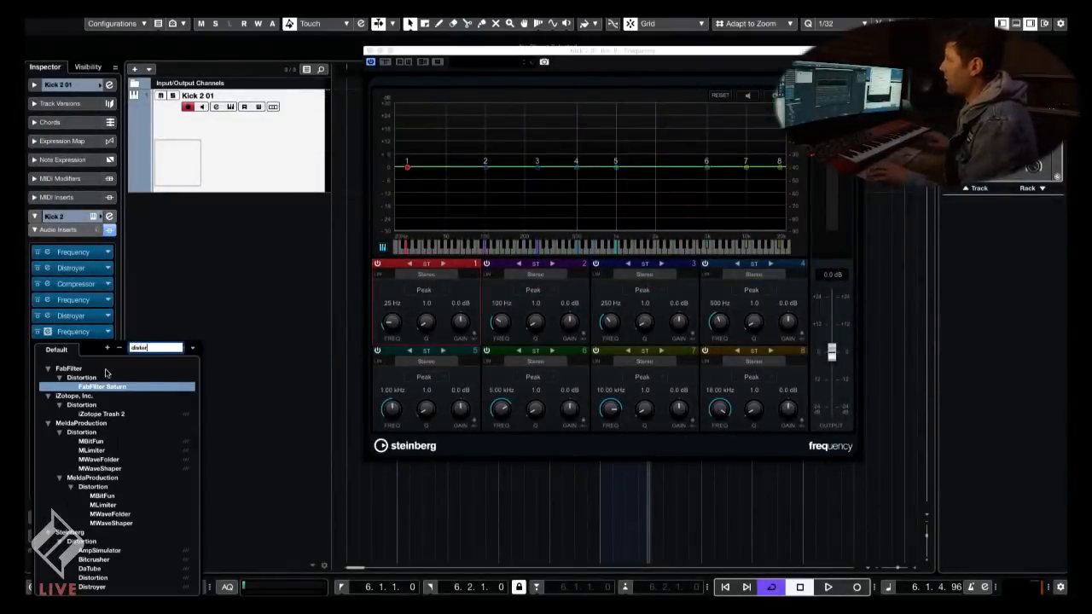
{"action": "scroll", "coordinate": [88, 565], "scroll_direction": "down", "scroll_amount": 3}
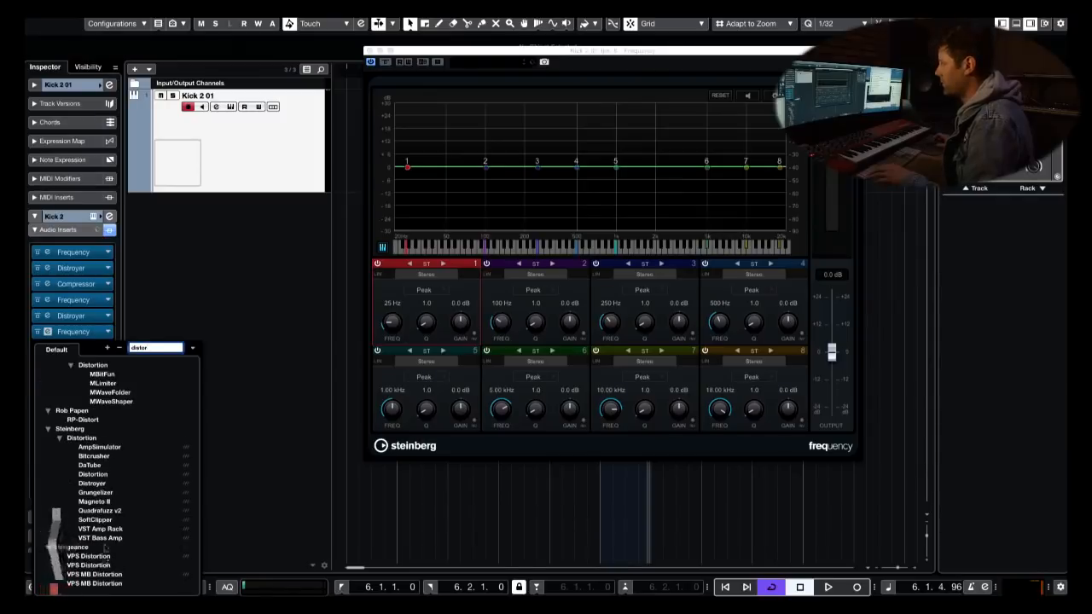
{"action": "left_click", "coordinate": [92, 484]}
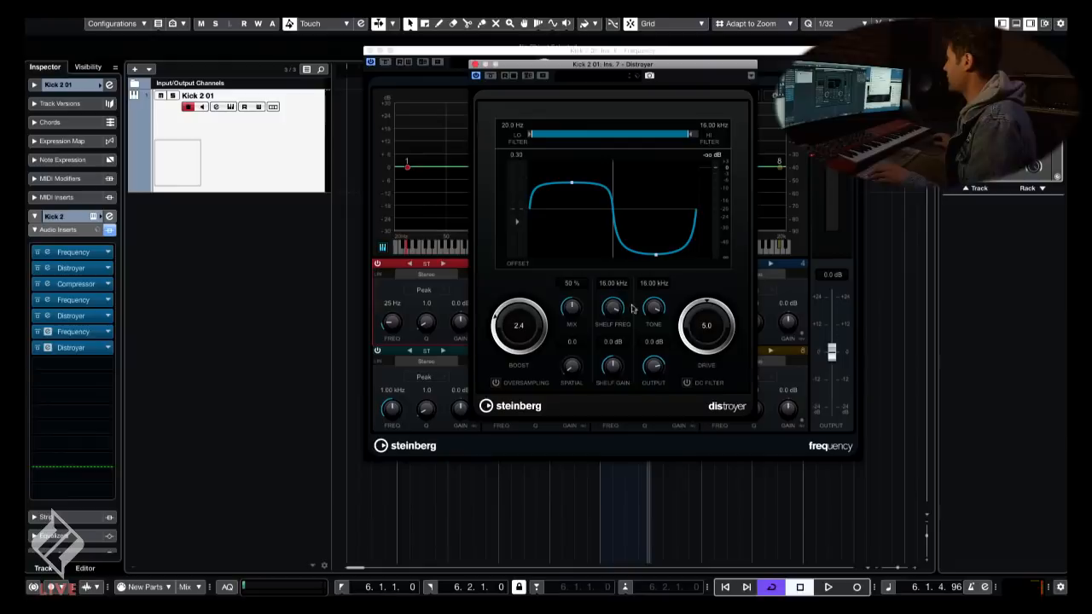
{"action": "left_click_drag", "start_coordinate": [704, 332], "coordinate": [701, 365]}
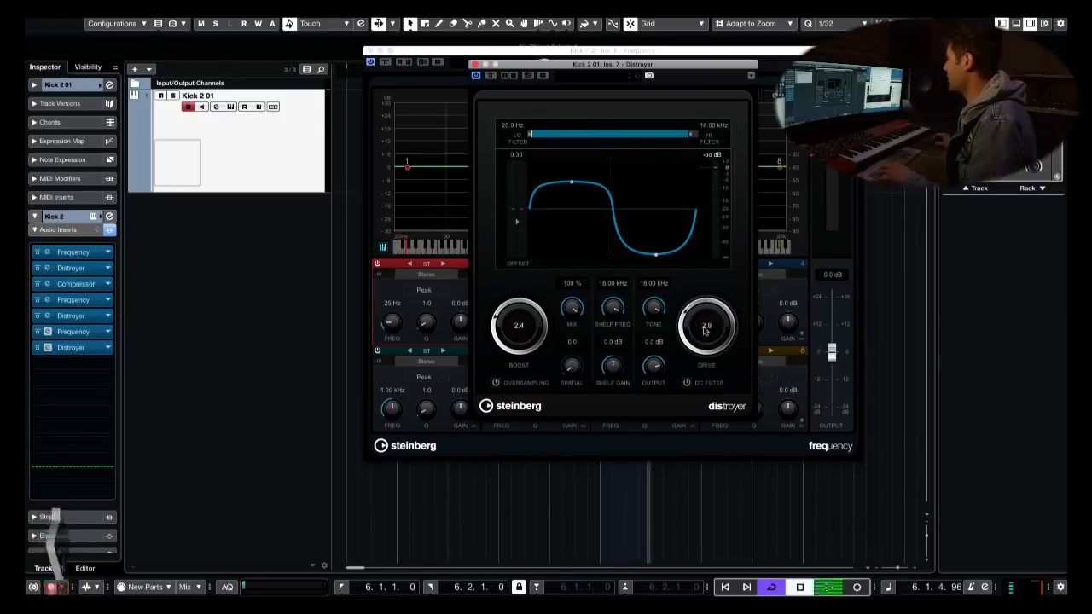
- Set sixth-insert EQ bands 3–5 to 283 Hz/3.7 dB, 497 Hz/6.2 dB and 1.07 kHz/5.6 dB, and its output to 18.1 dB
{"action": "left_click", "coordinate": [610, 51]}
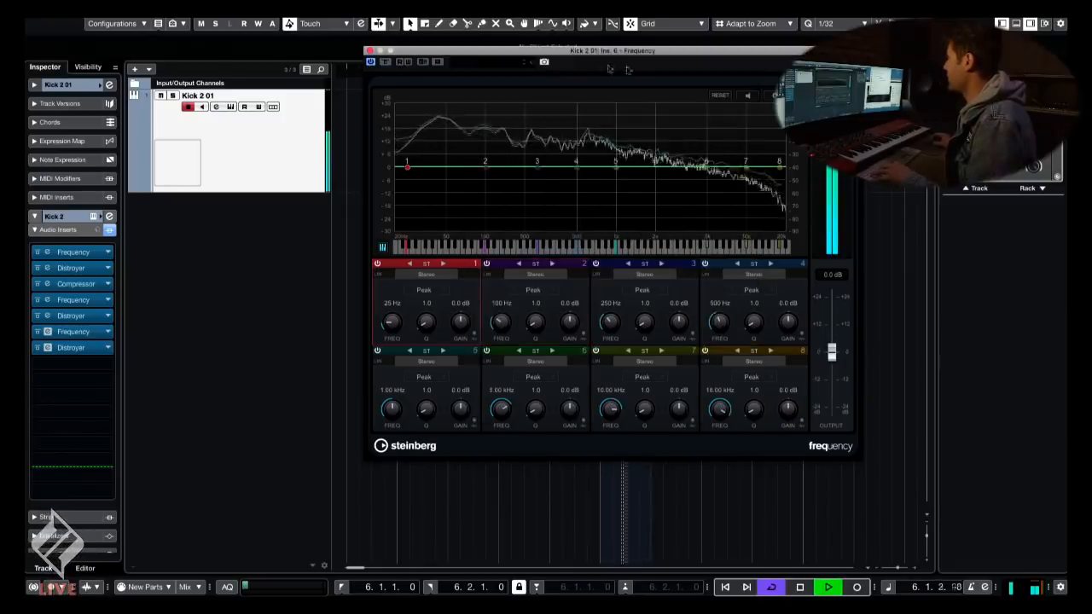
{"action": "left_click_drag", "start_coordinate": [610, 51], "coordinate": [569, 35]}
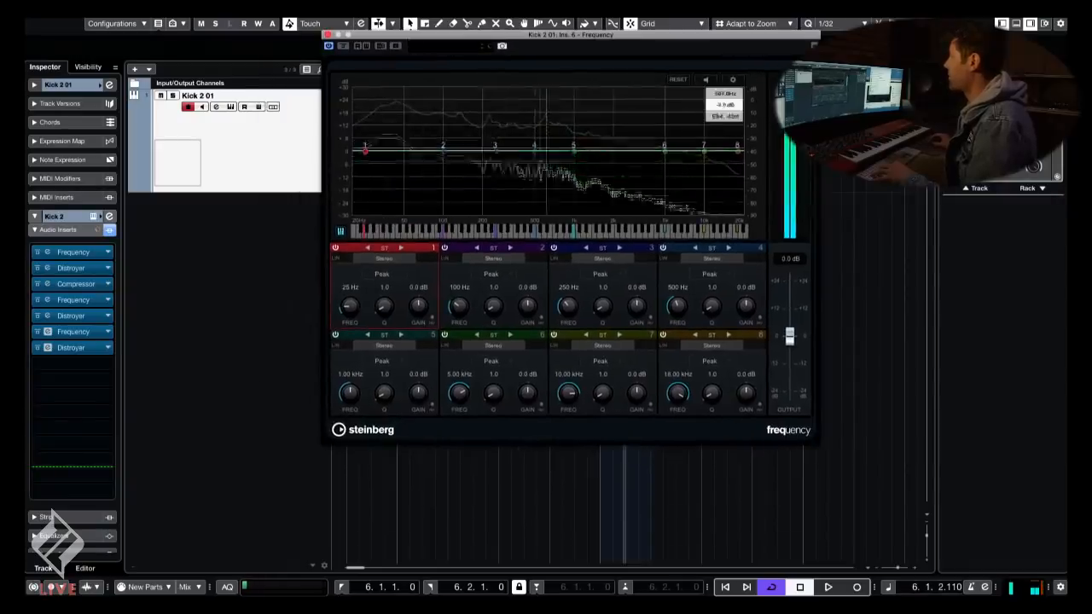
{"action": "left_click_drag", "start_coordinate": [495, 148], "coordinate": [534, 137]}
{"action": "key", "text": "space"}
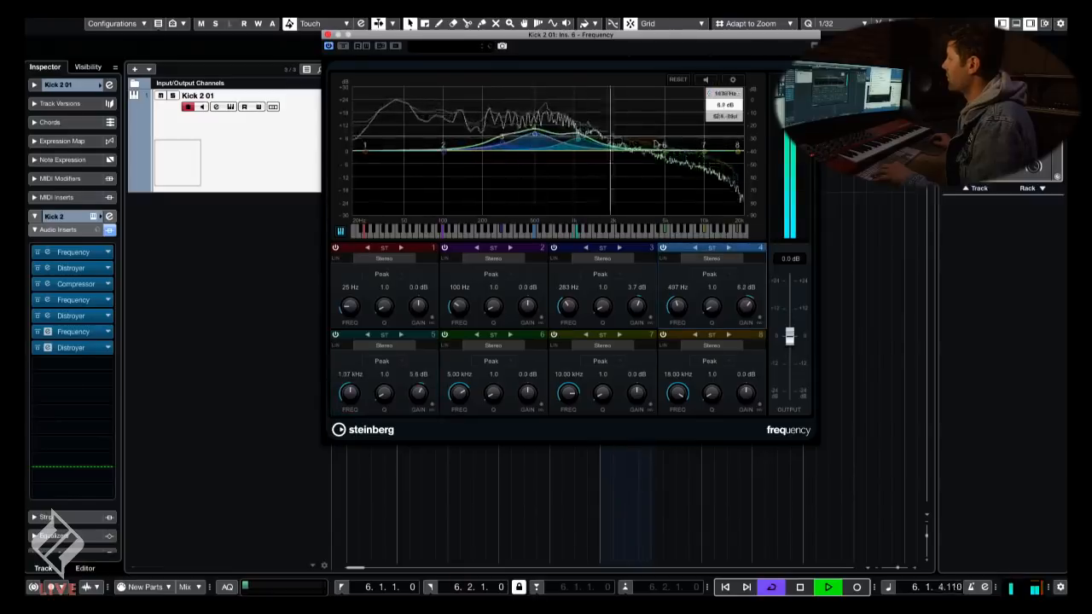
{"action": "left_click_drag", "start_coordinate": [789, 335], "coordinate": [789, 294]}
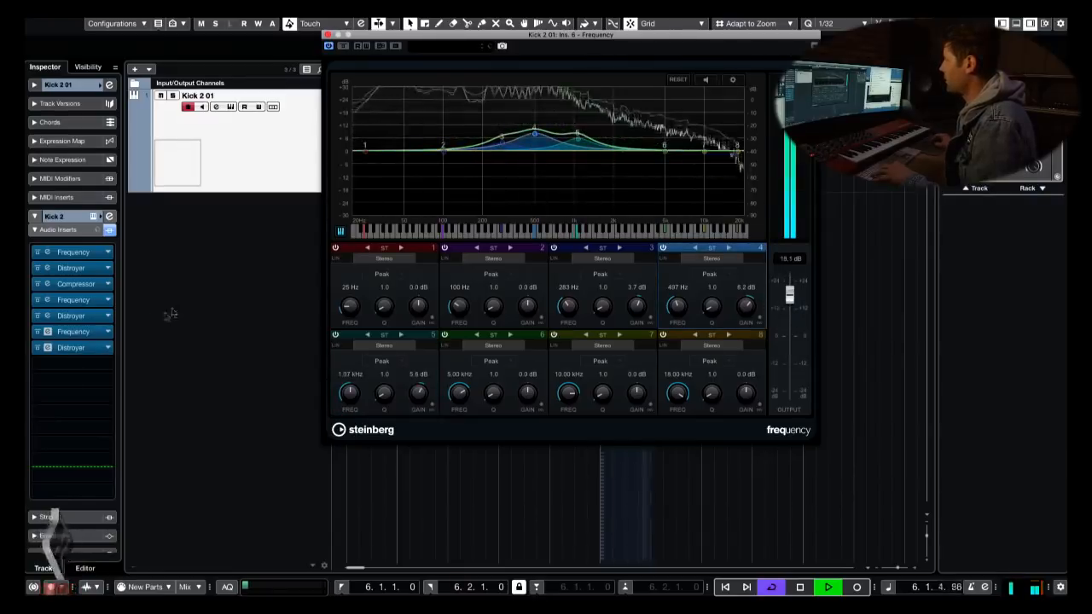
- On the seventh-insert Distroyer, set low filter 23.1 Hz, shelf 24 dB at 24.5 Hz, output -6 dB and drive 4.9
{"action": "left_click", "coordinate": [81, 348]}
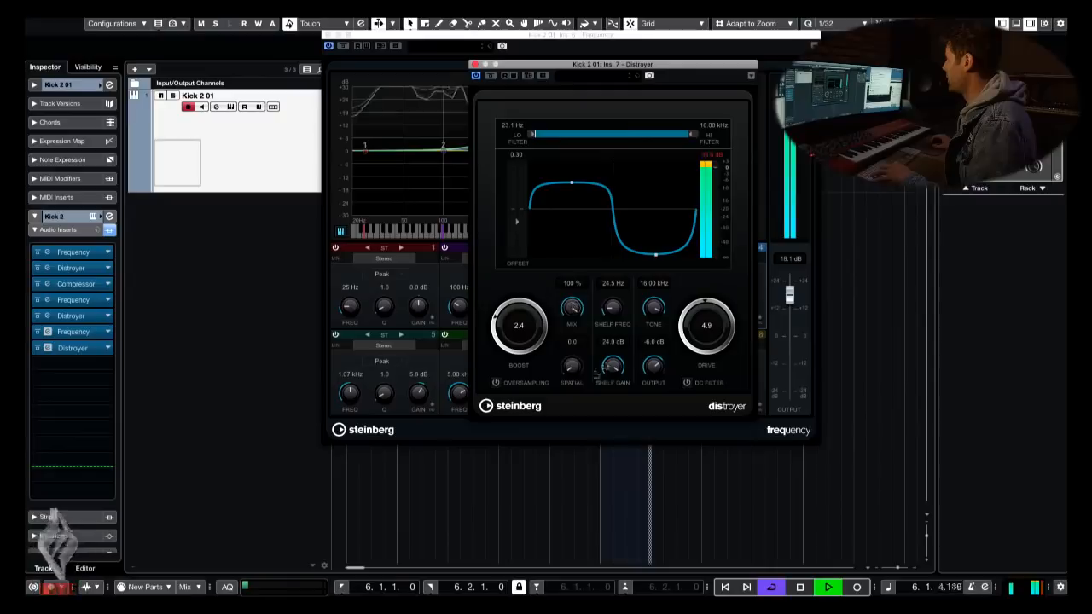
{"action": "key", "text": "space"}
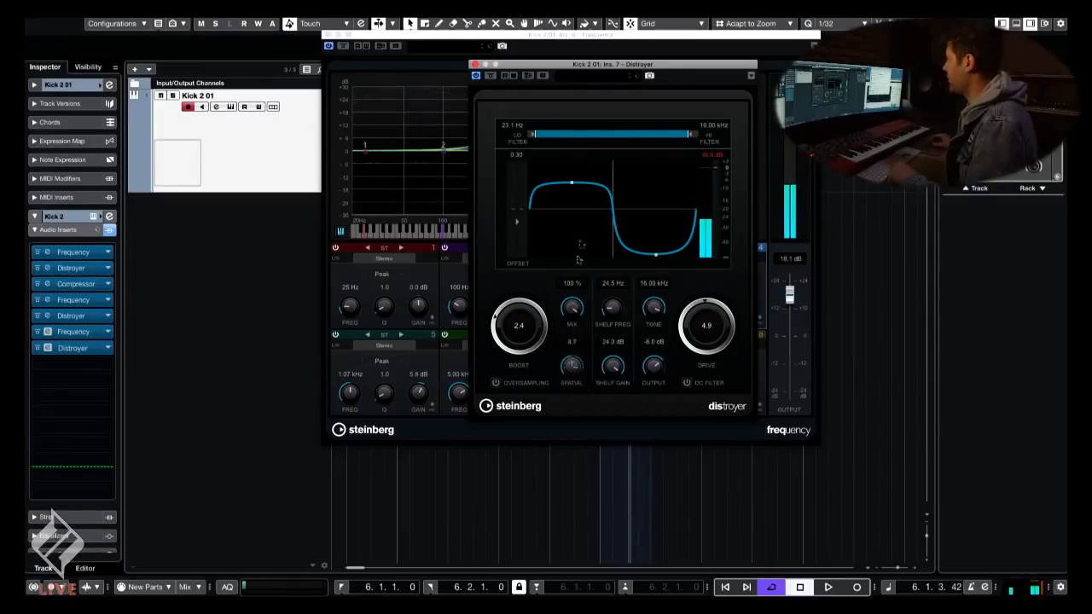
- During playback, set the third Distroyer's spatial amount to 8.3 and its drive to 3.2
{"action": "key", "text": "space"}
{"action": "scroll", "coordinate": [572, 366], "scroll_direction": "up", "scroll_amount": 2}
{"action": "scroll", "coordinate": [571, 384], "scroll_direction": "down", "scroll_amount": 2}
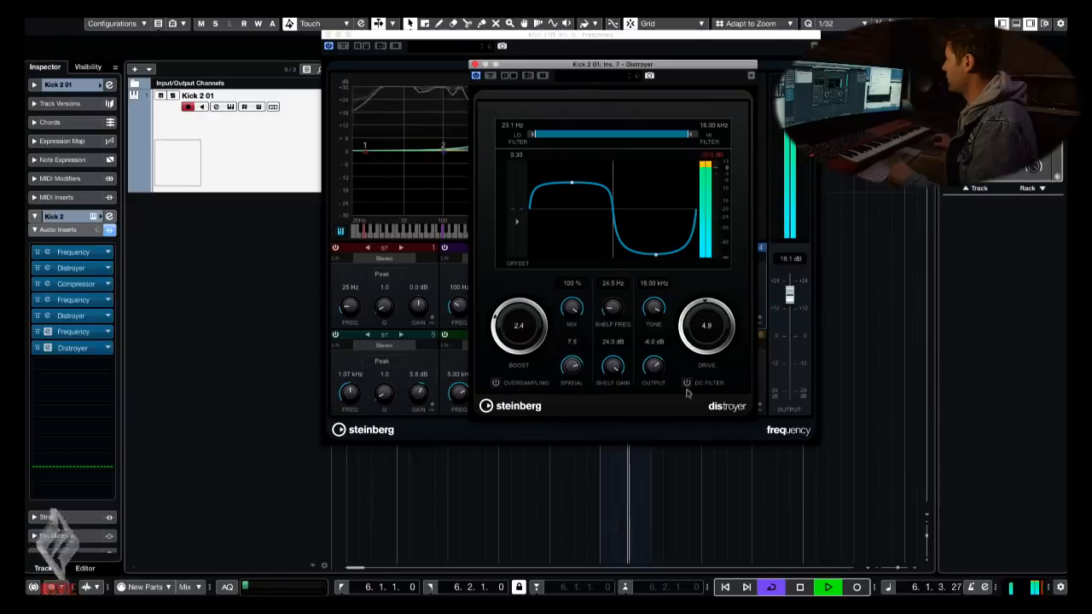
{"action": "scroll", "coordinate": [700, 323], "scroll_direction": "down", "scroll_amount": 3}
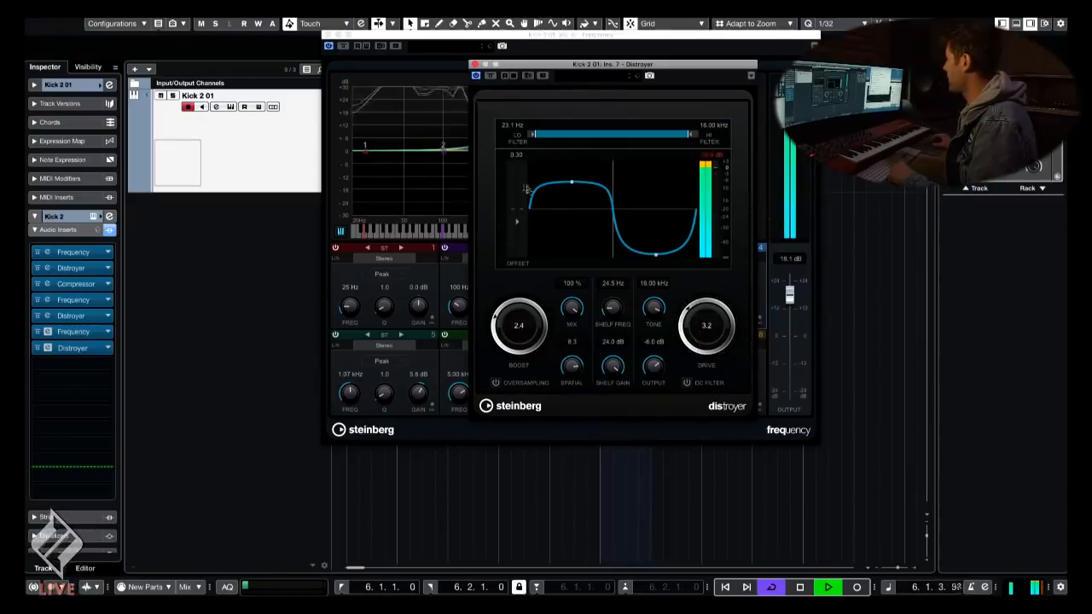
- Return the third Distroyer's low filter to 20 Hz, lower the upper point of its curve and set the offset to 0.44
{"action": "scroll", "coordinate": [533, 139], "scroll_direction": "down", "scroll_amount": 2}
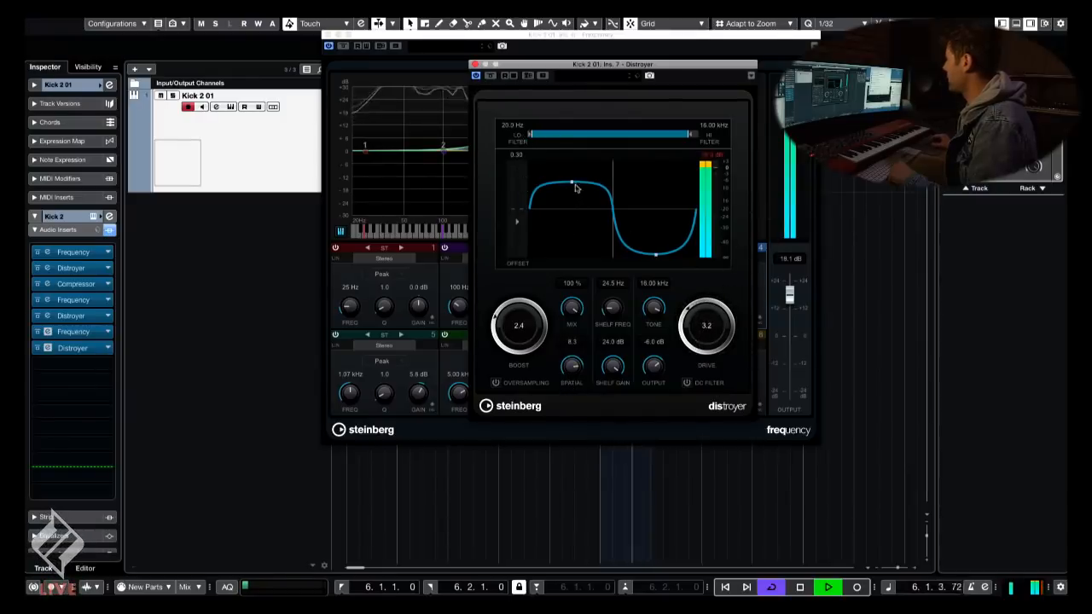
{"action": "left_click_drag", "start_coordinate": [571, 183], "coordinate": [572, 189]}
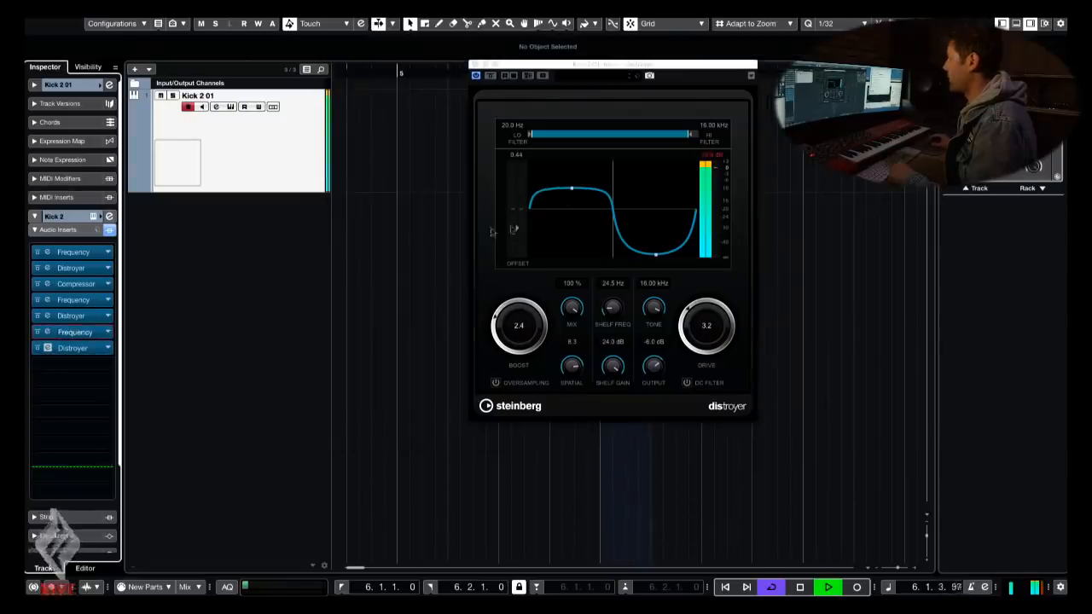
- In the sixth-insert Frequency EQ, set band 2 to 107 Hz and -9.6 dB, and lower bands 3, 4 and 5 during playback
{"action": "left_click", "coordinate": [48, 332]}
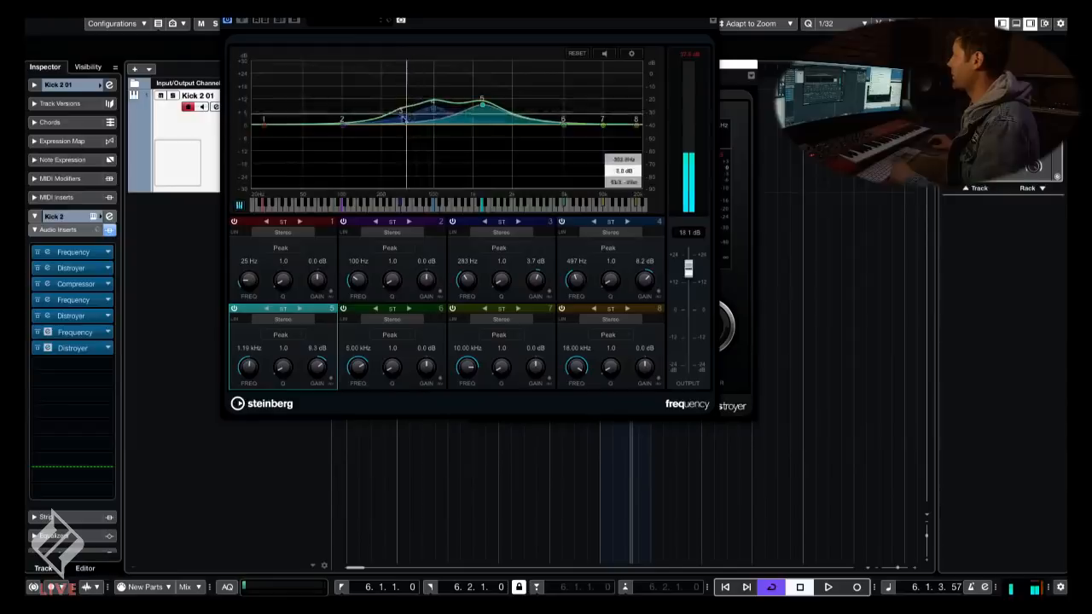
{"action": "left_click_drag", "start_coordinate": [343, 122], "coordinate": [346, 150]}
{"action": "key", "text": "space"}
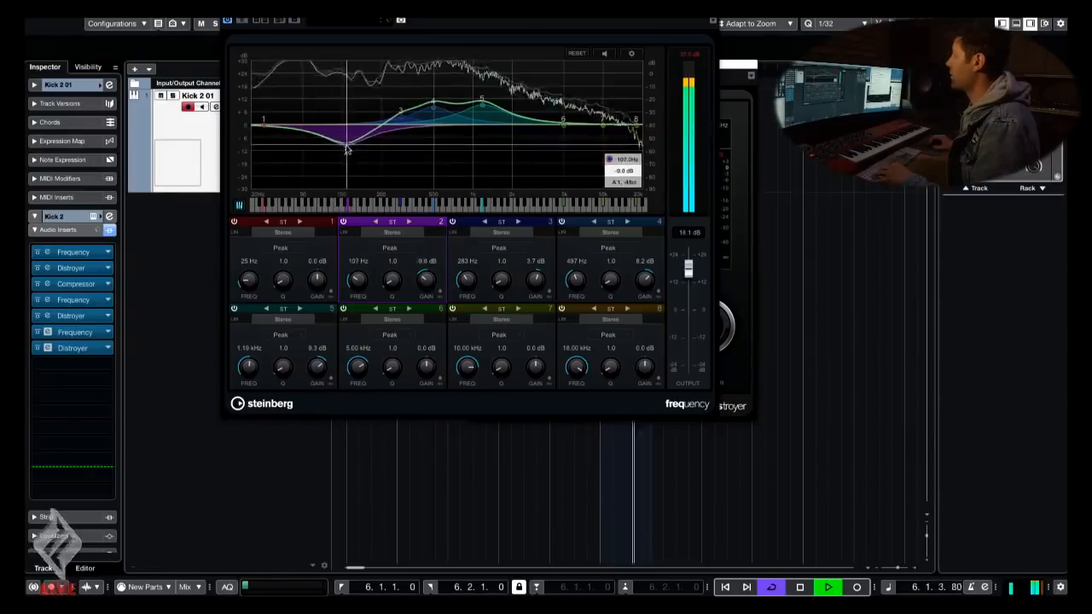
{"action": "left_click_drag", "start_coordinate": [400, 111], "coordinate": [401, 132]}
{"action": "left_click_drag", "start_coordinate": [483, 101], "coordinate": [476, 147]}
{"action": "left_click_drag", "start_coordinate": [434, 104], "coordinate": [446, 120]}
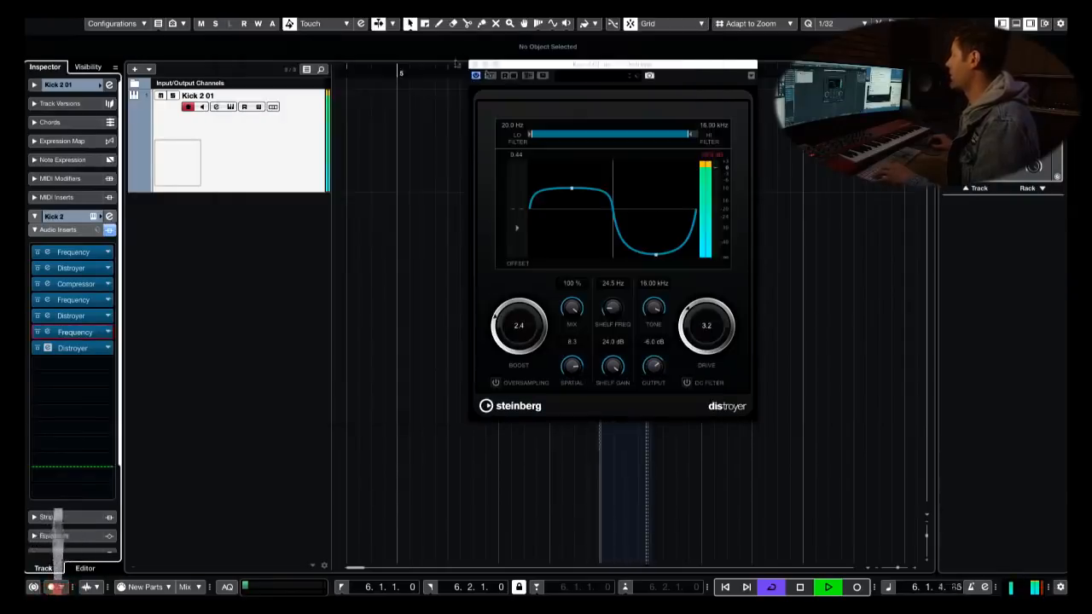
{"action": "key", "text": "space"}
{"action": "key", "text": "ctrl+w"}
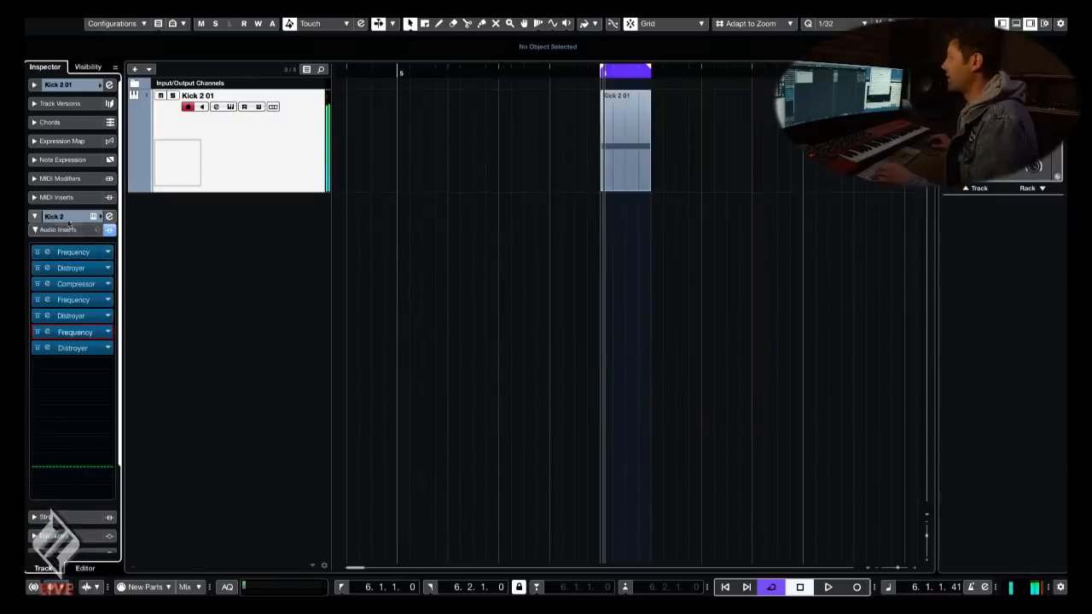
- Open the Kick 2 instrument, reposition its window and add a second harmonic to the sub oscillator during playback
{"action": "key", "text": "e"}
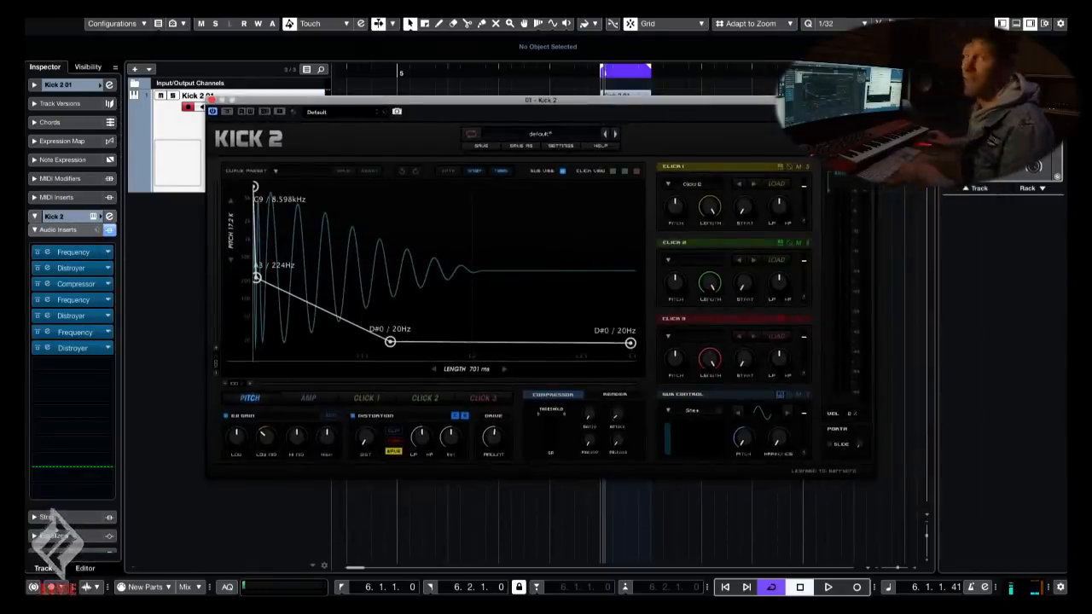
{"action": "left_click_drag", "start_coordinate": [697, 106], "coordinate": [732, 67]}
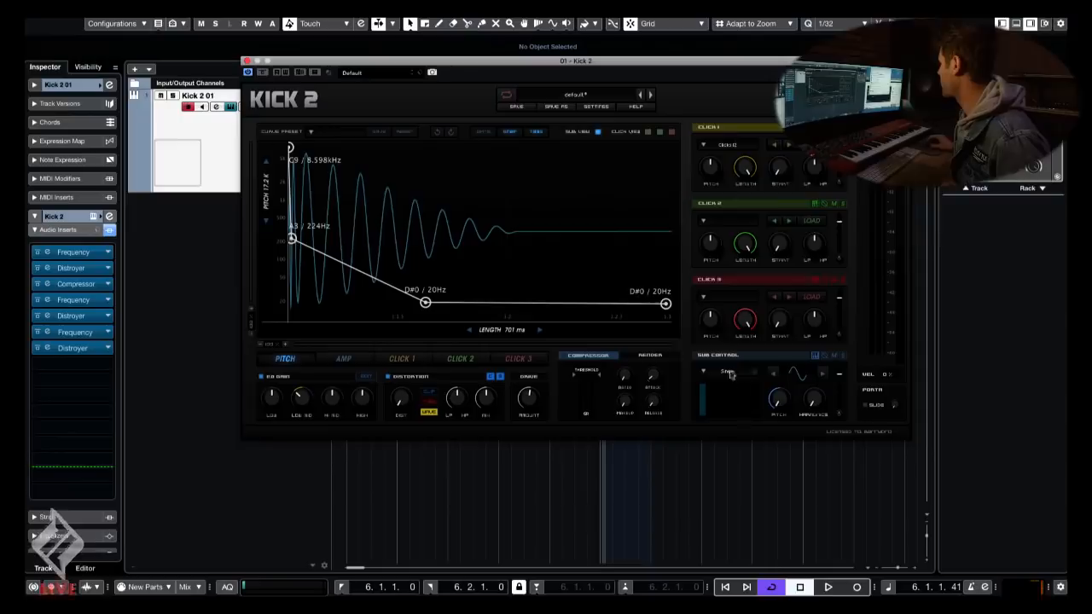
{"action": "left_click_drag", "start_coordinate": [651, 57], "coordinate": [630, 30]}
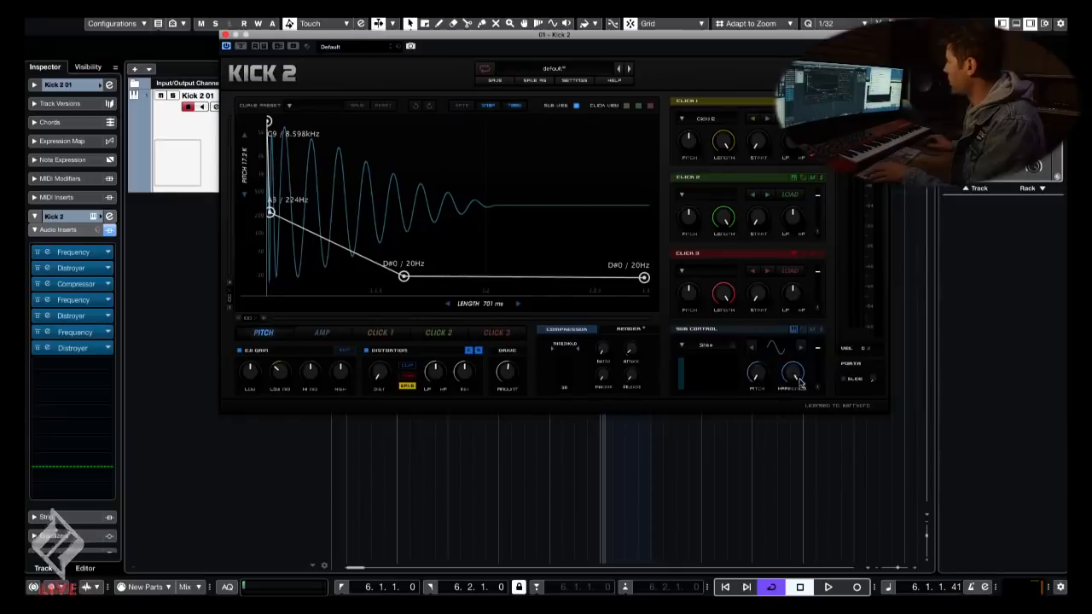
{"action": "left_click_drag", "start_coordinate": [700, 383], "coordinate": [648, 385]}
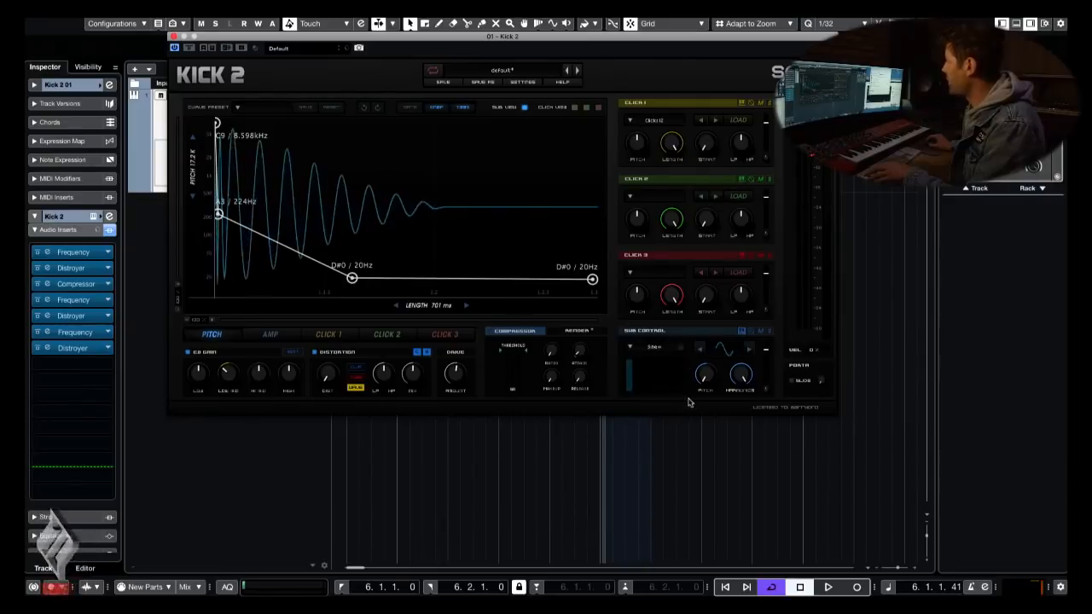
{"action": "left_click_drag", "start_coordinate": [569, 52], "coordinate": [557, 40]}
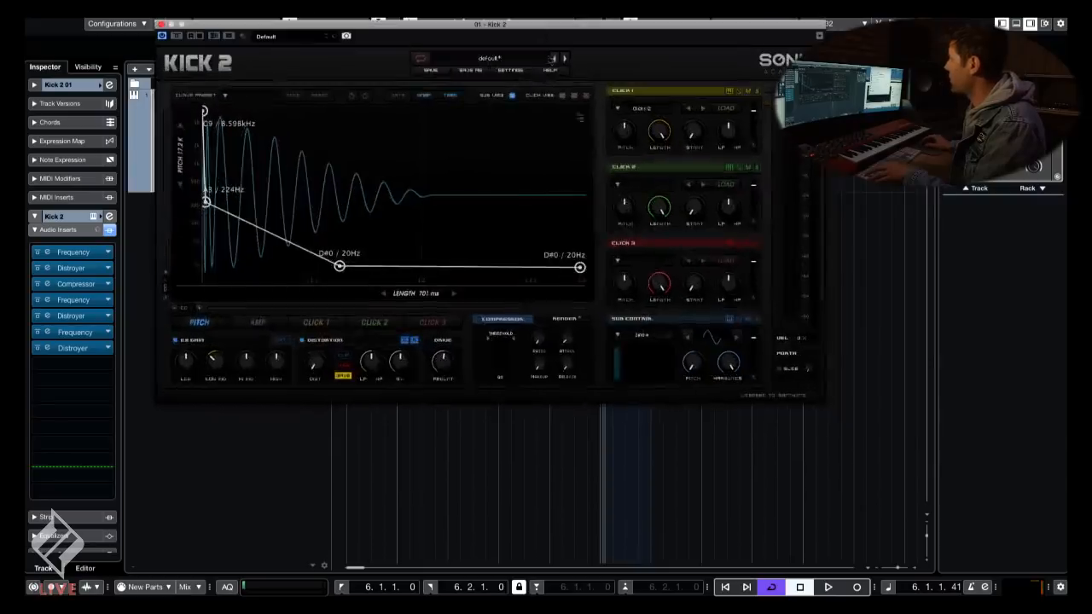
{"action": "key", "text": "space"}
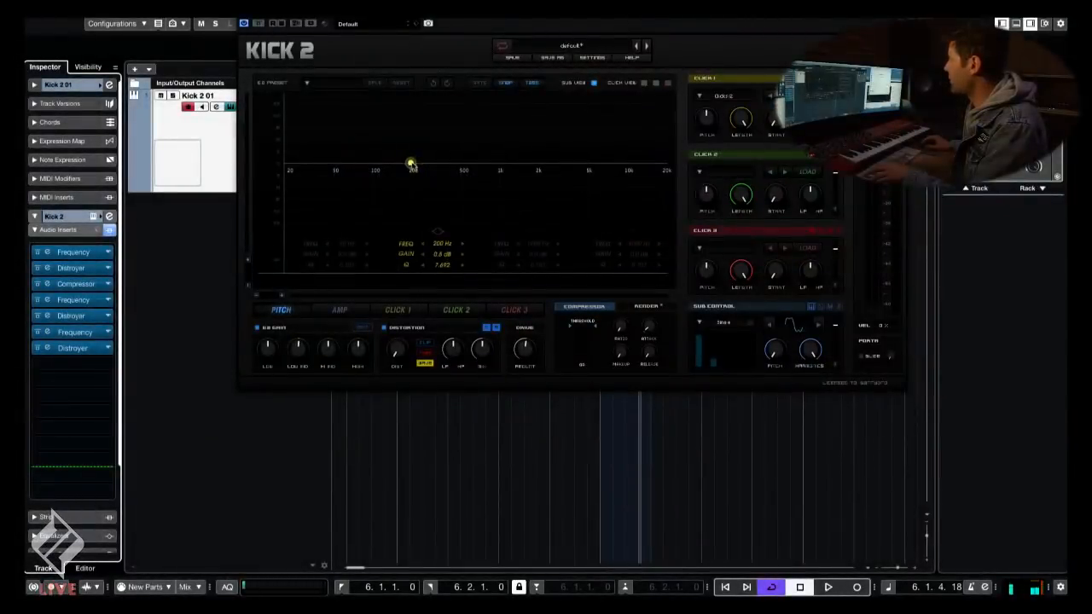
- In Kick 2's EQ, set the low-mid band to 201 Hz, 5.1 dB and the high-mid band to 601 Hz, -6.3 dB during playback
{"action": "key", "text": "space"}
{"action": "left_click_drag", "start_coordinate": [411, 163], "coordinate": [411, 153]}
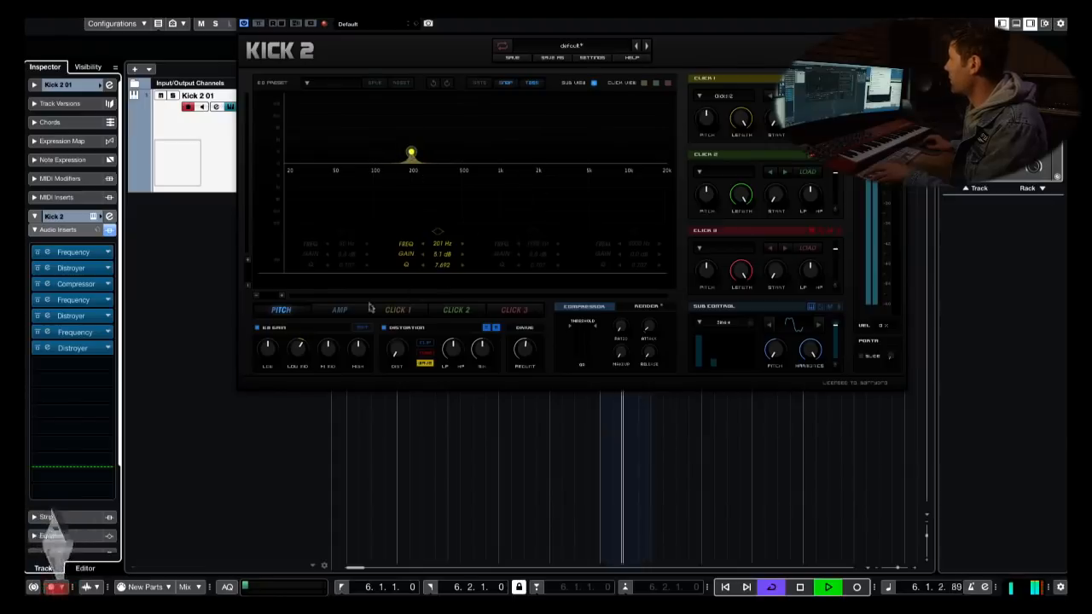
{"action": "key", "text": "space"}
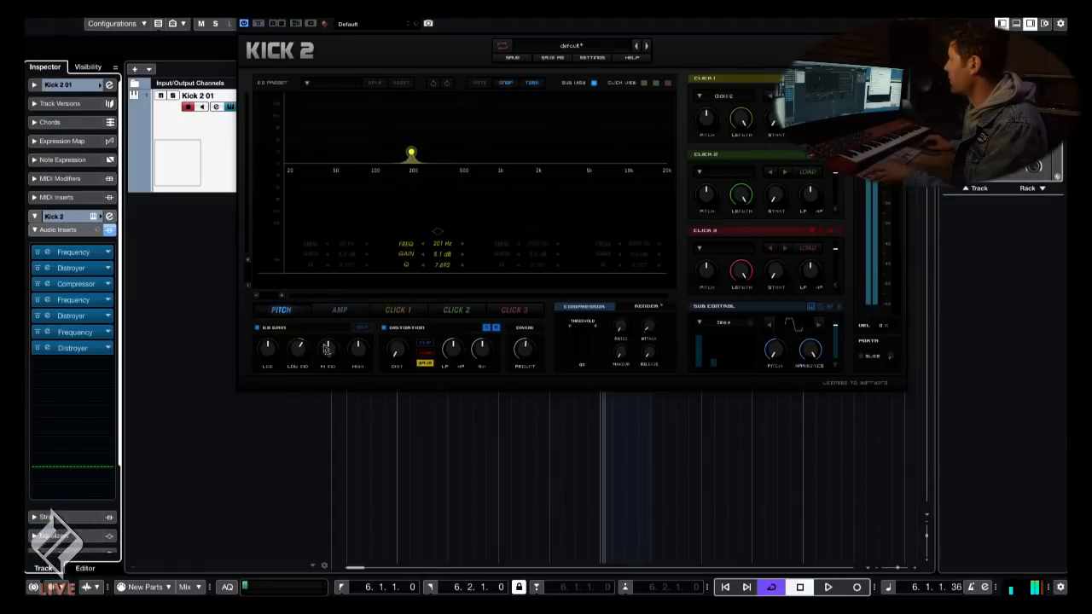
{"action": "left_click", "coordinate": [535, 236]}
{"action": "key", "text": "space"}
{"action": "left_click_drag", "start_coordinate": [502, 149], "coordinate": [471, 179]}
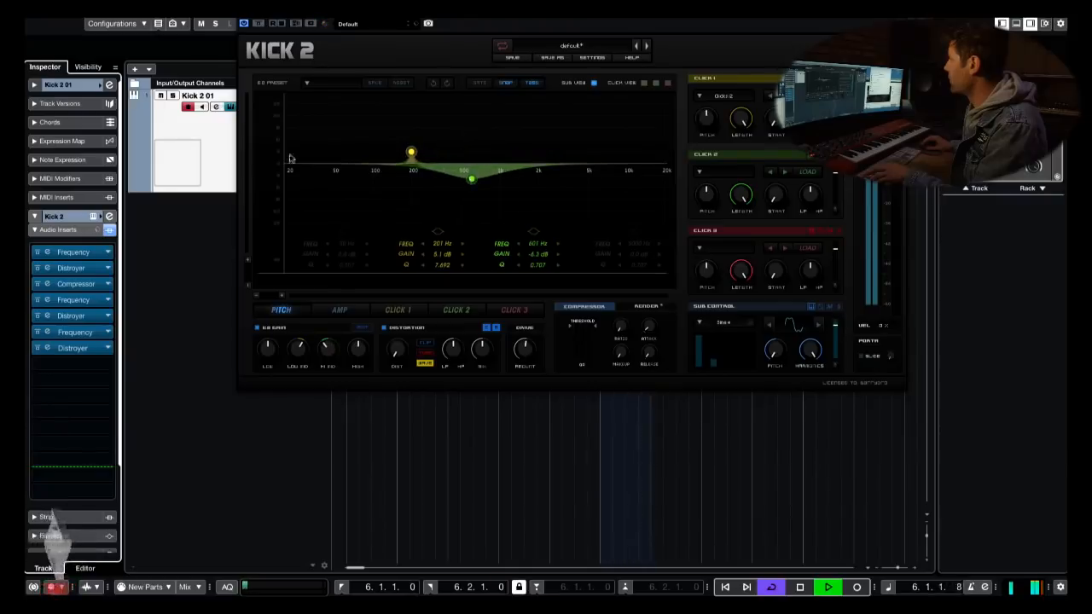
{"action": "key", "text": "space"}
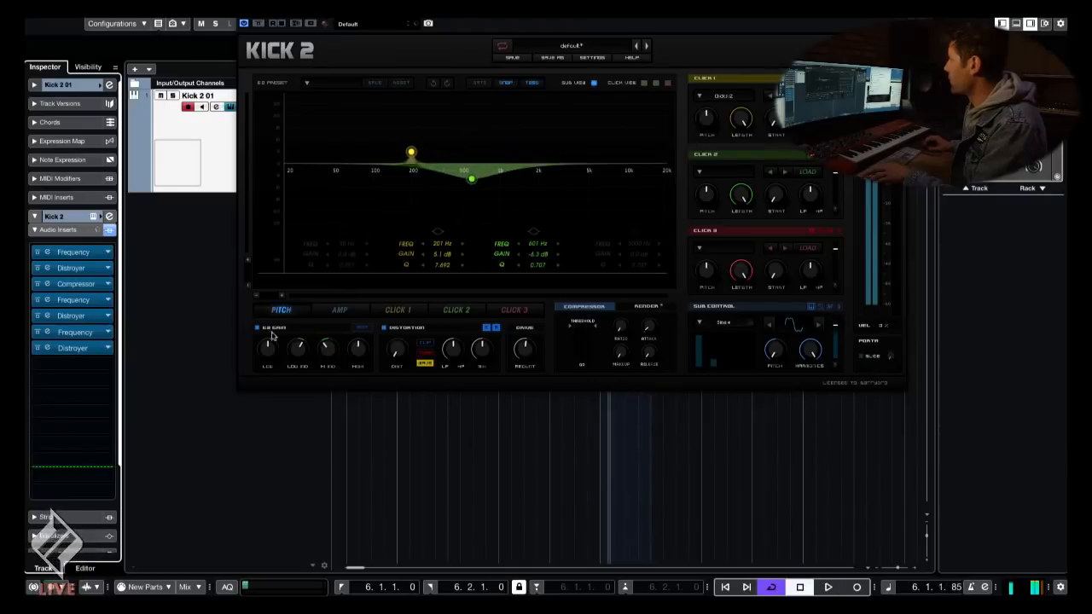
- Enable the low EQ band in Kick 2, pull it below 0 dB and cut the high-mid band further while listening
{"action": "left_click", "coordinate": [363, 328]}
{"action": "left_click", "coordinate": [363, 328]}
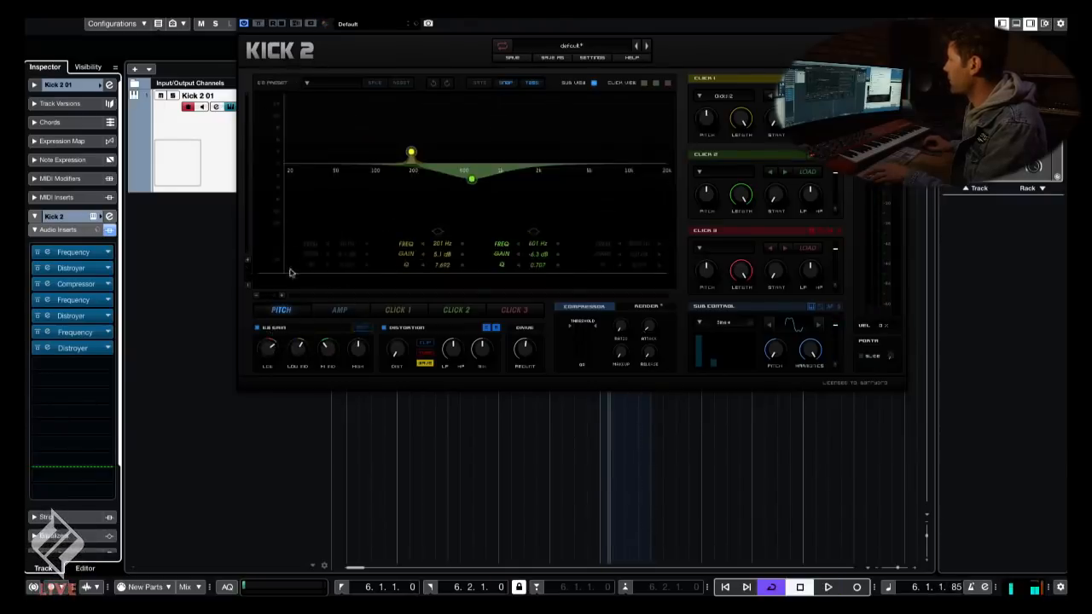
{"action": "left_click", "coordinate": [342, 235]}
{"action": "key", "text": "space"}
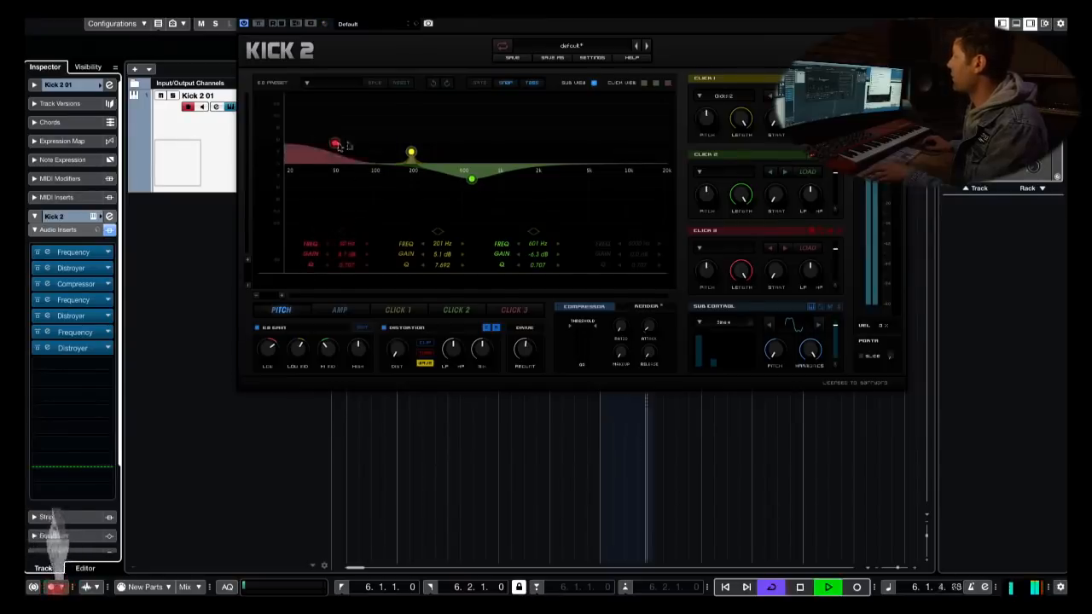
{"action": "left_click_drag", "start_coordinate": [336, 146], "coordinate": [372, 177]}
{"action": "key", "text": "space"}
{"action": "left_click_drag", "start_coordinate": [472, 179], "coordinate": [466, 190]}
{"action": "key", "text": "space"}
- Reshape Kick 2's pitch envelope with the start at 3.520 kHz, the second node at 147 Hz and the 20 Hz node later
{"action": "left_click", "coordinate": [339, 310]}
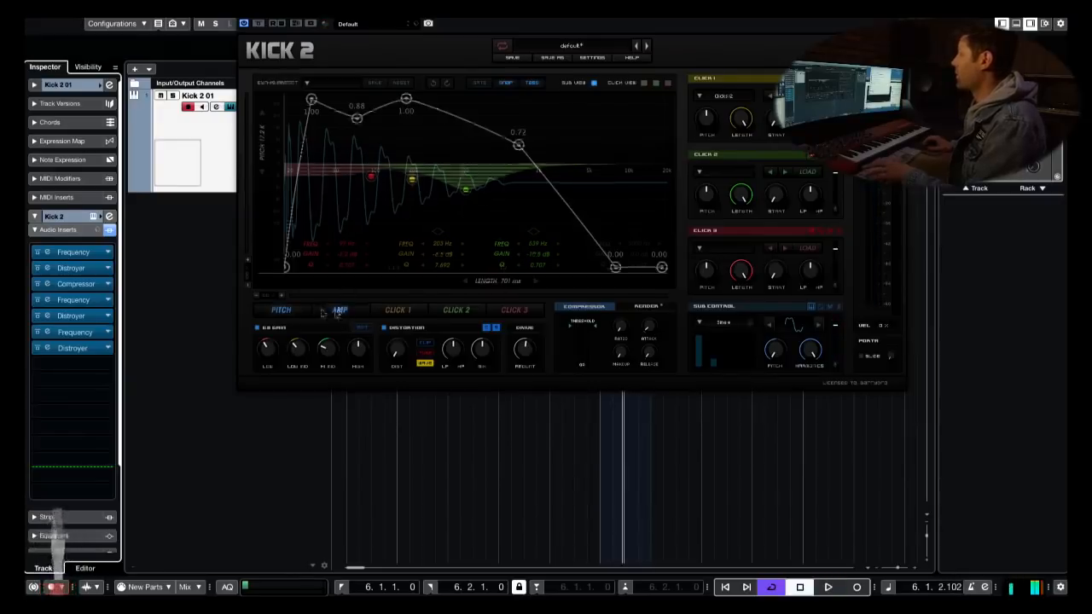
{"action": "left_click", "coordinate": [280, 309]}
{"action": "left_click_drag", "start_coordinate": [541, 40], "coordinate": [454, 33]}
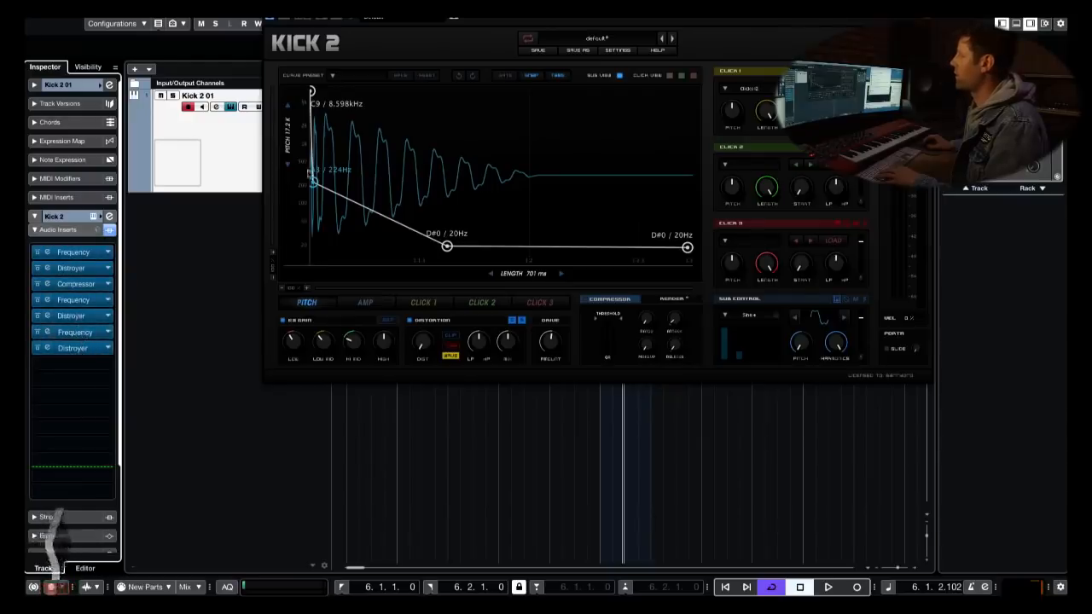
{"action": "left_click_drag", "start_coordinate": [512, 17], "coordinate": [470, 31]}
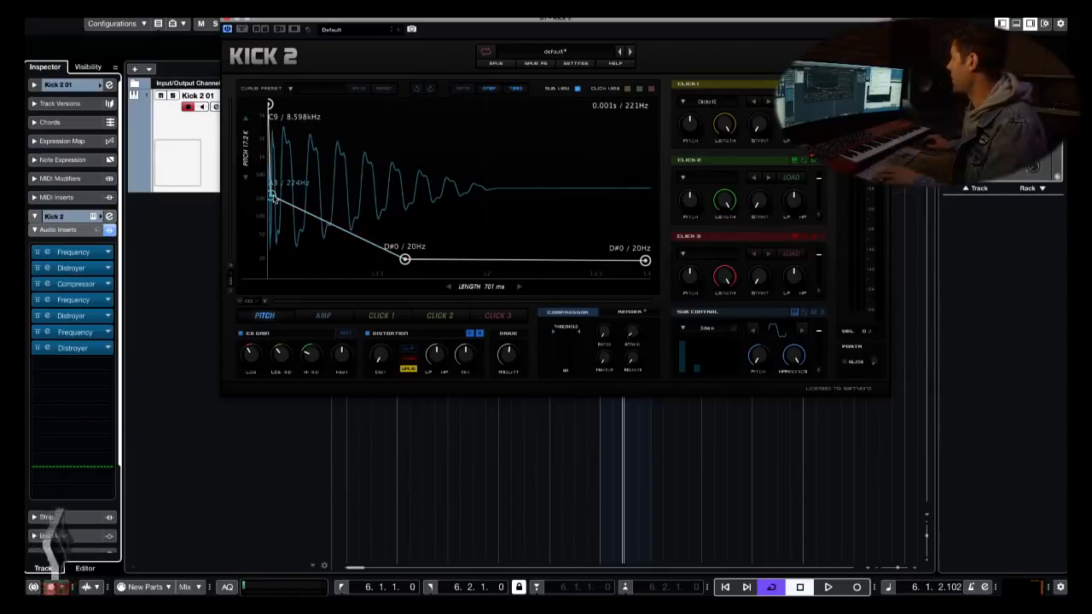
{"action": "key", "text": "space"}
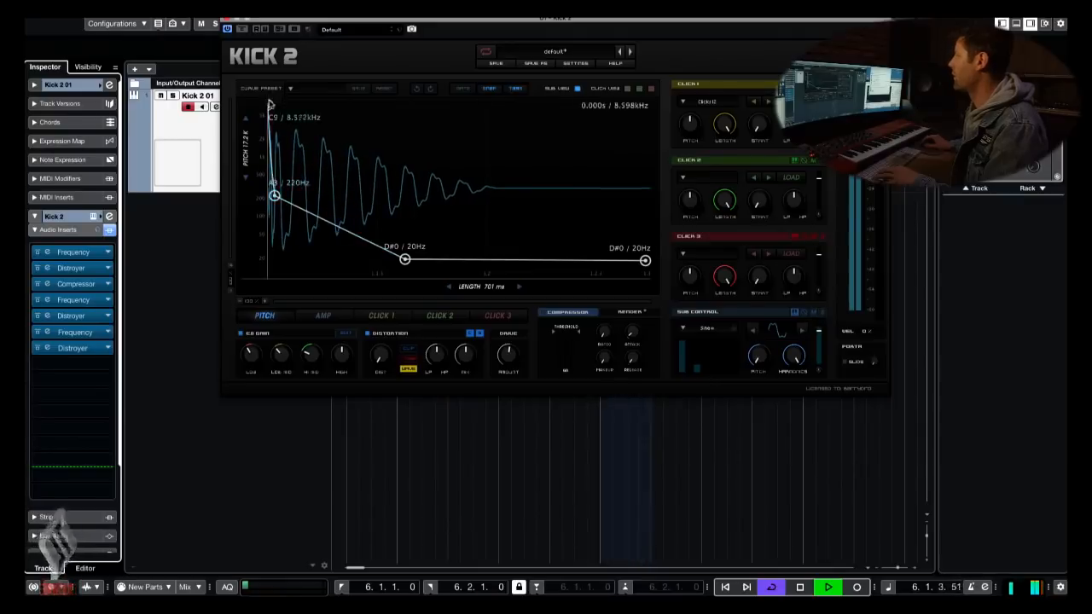
{"action": "left_click_drag", "start_coordinate": [270, 103], "coordinate": [270, 126]}
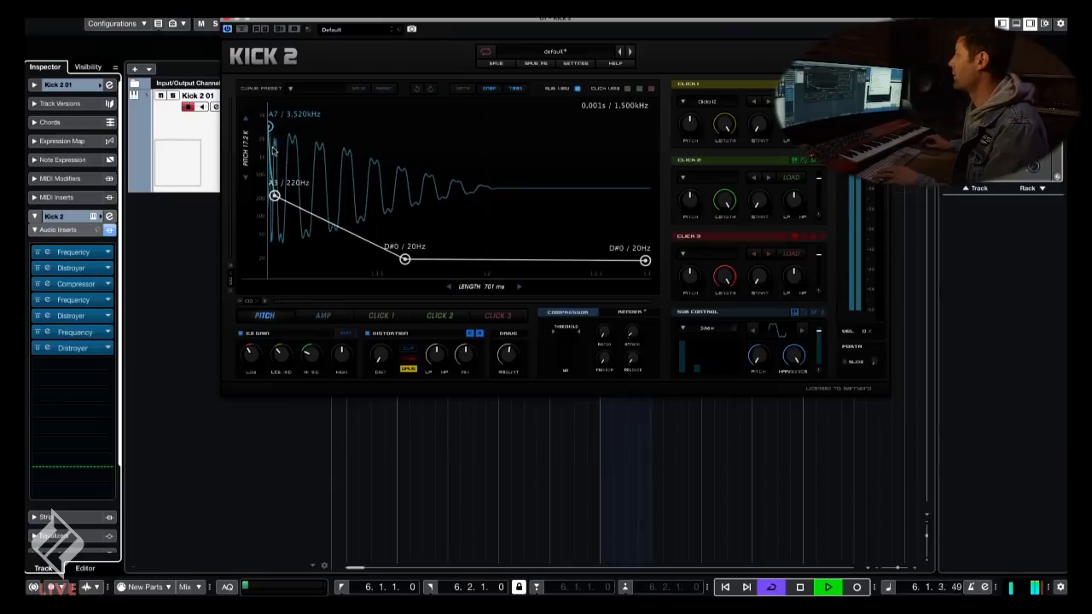
{"action": "mouse_move", "coordinate": [291, 203]}
{"action": "left_mouse_down"}
{"action": "mouse_move", "coordinate": [296, 220]}
{"action": "mouse_move", "coordinate": [286, 211]}
{"action": "left_mouse_up"}
{"action": "left_click_drag", "start_coordinate": [405, 258], "coordinate": [430, 258]}
{"action": "left_click_drag", "start_coordinate": [342, 235], "coordinate": [292, 208]}
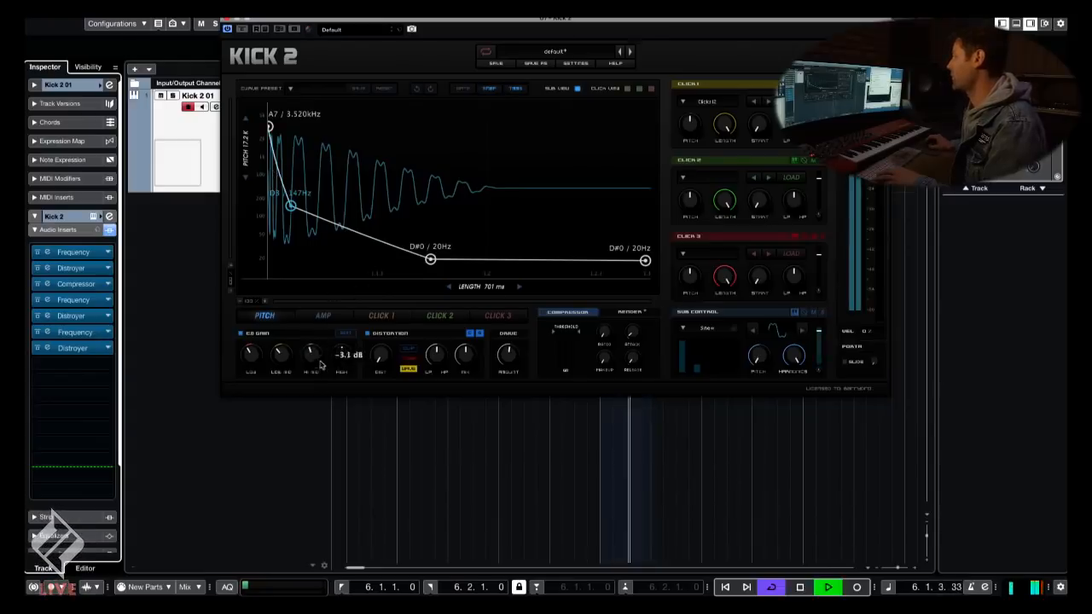
{"action": "key", "text": "space"}
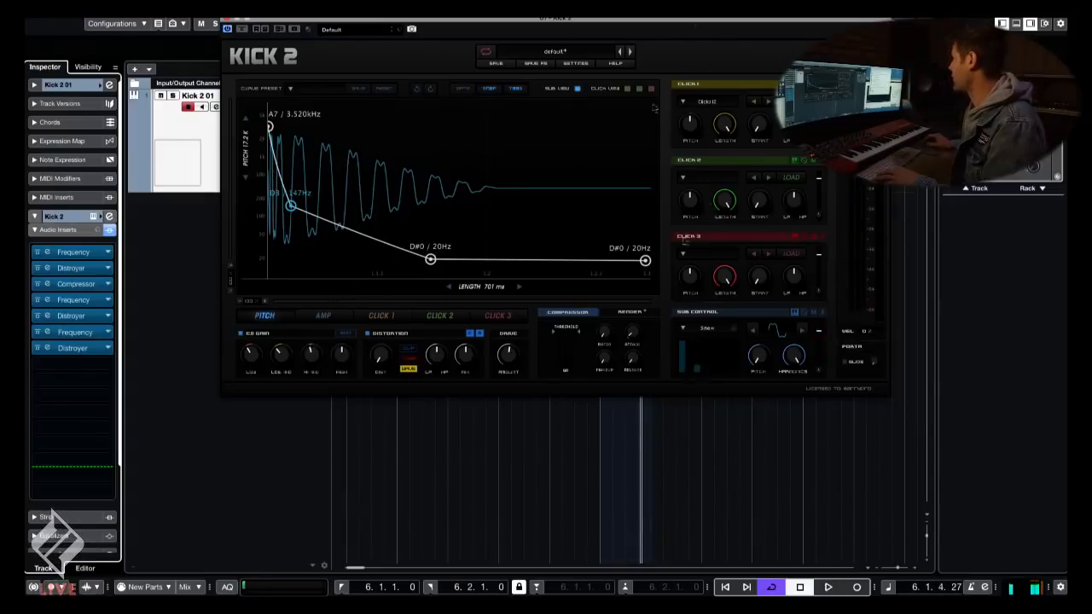
- Remove the second sub harmonic and raise the amp envelope's first and third nodes to 1.00
{"action": "key", "text": "space"}
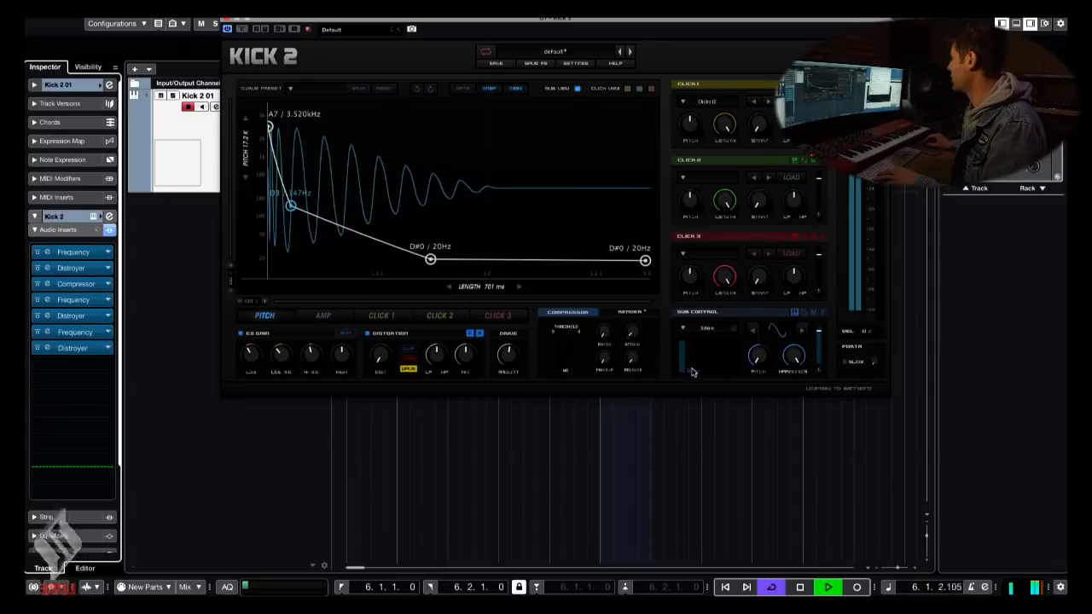
{"action": "left_click", "coordinate": [325, 316]}
{"action": "key", "text": "space"}
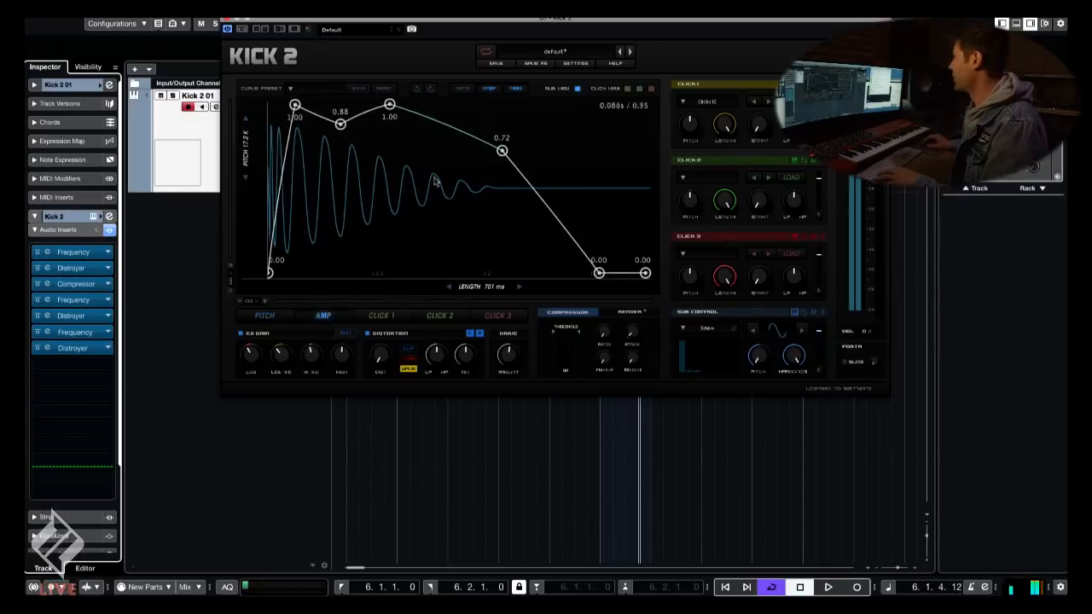
{"action": "left_click_drag", "start_coordinate": [270, 274], "coordinate": [265, 41]}
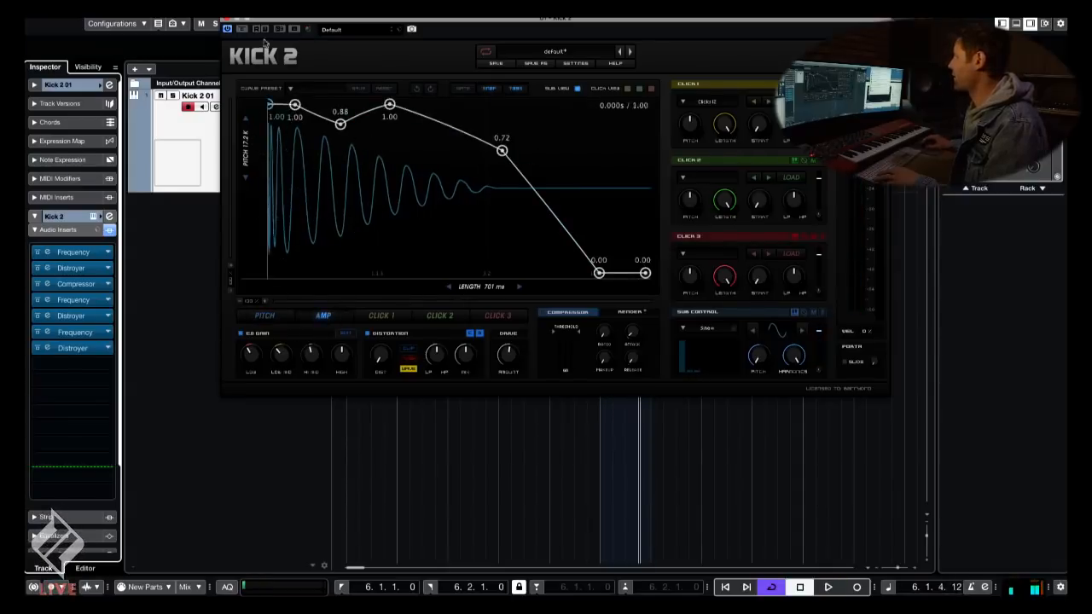
{"action": "left_click_drag", "start_coordinate": [340, 124], "coordinate": [352, 104]}
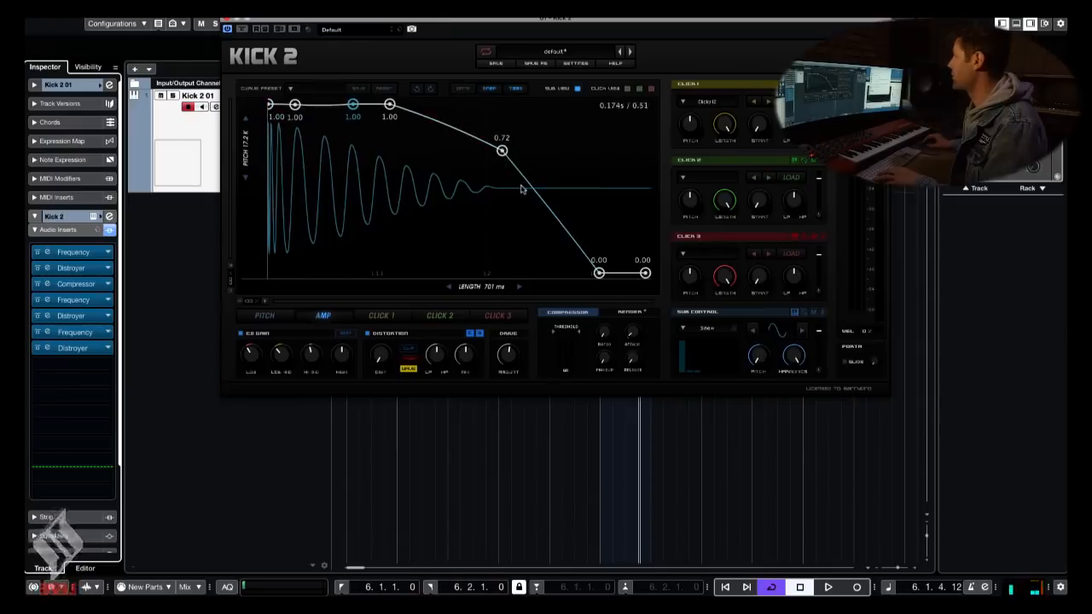
- Lower the amp envelope's decay node to 0.12, shift it and the following zero node later, and return to the pitch envelope
{"action": "left_click_drag", "start_coordinate": [504, 151], "coordinate": [534, 257]}
{"action": "key", "text": "space"}
{"action": "left_click_drag", "start_coordinate": [486, 209], "coordinate": [547, 238]}
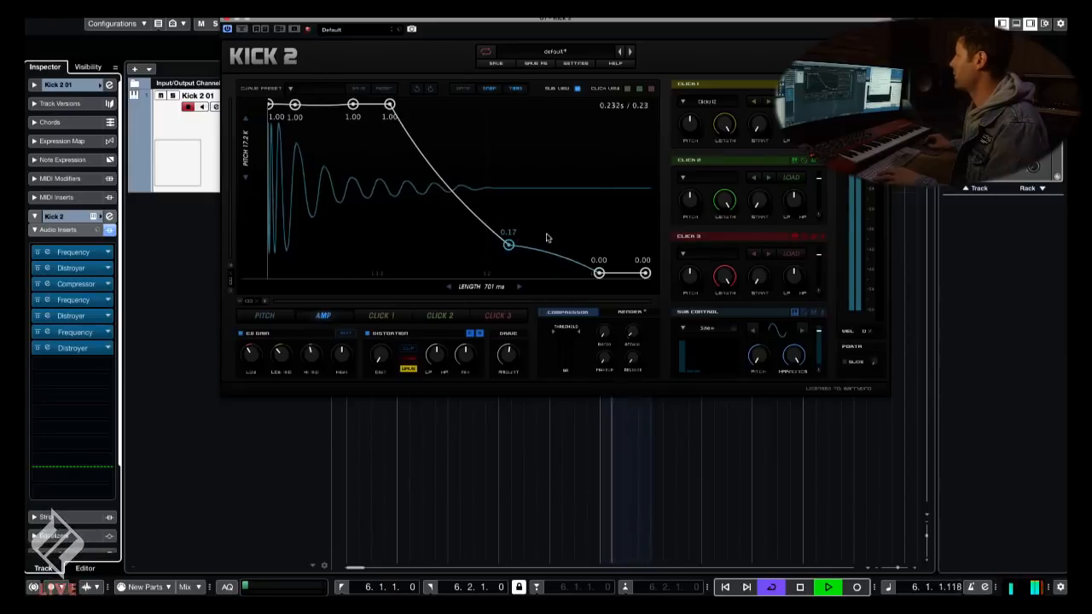
{"action": "left_click_drag", "start_coordinate": [600, 274], "coordinate": [607, 273]}
{"action": "left_click_drag", "start_coordinate": [509, 244], "coordinate": [543, 252]}
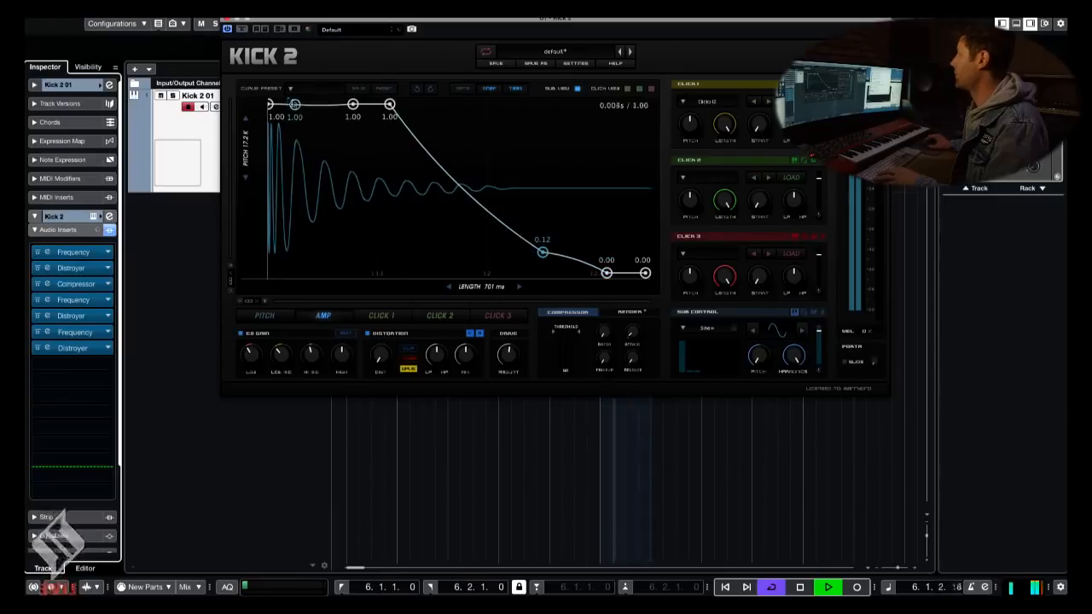
{"action": "left_click", "coordinate": [295, 105]}
{"action": "left_click", "coordinate": [267, 314]}
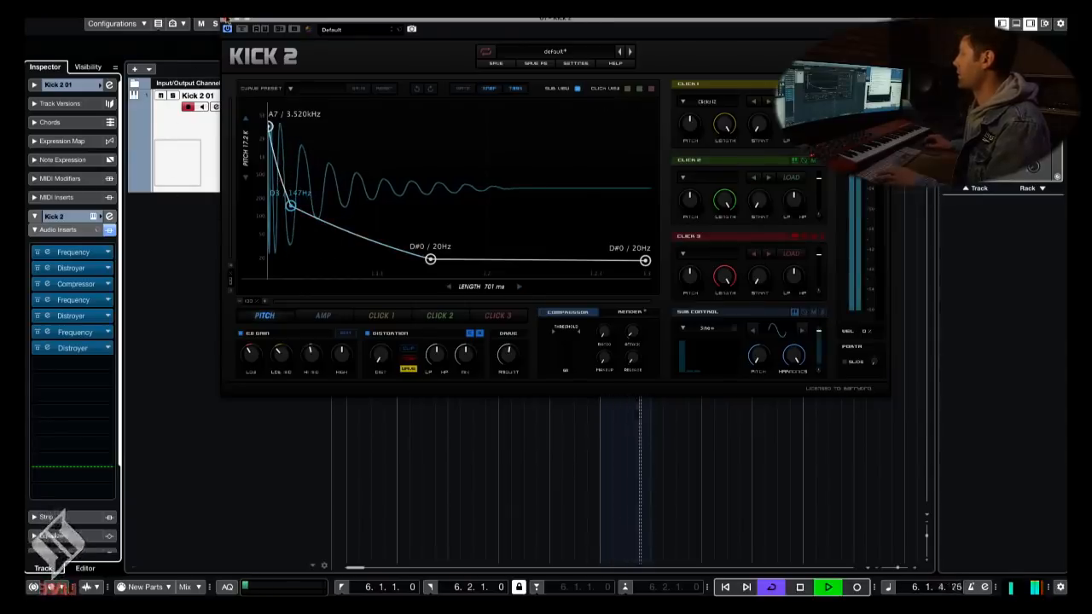
- Open the seventh-insert Distroyer and the first-insert Frequency EQ to review their settings, with attention to the EQ's band 5
{"action": "left_click", "coordinate": [72, 348]}
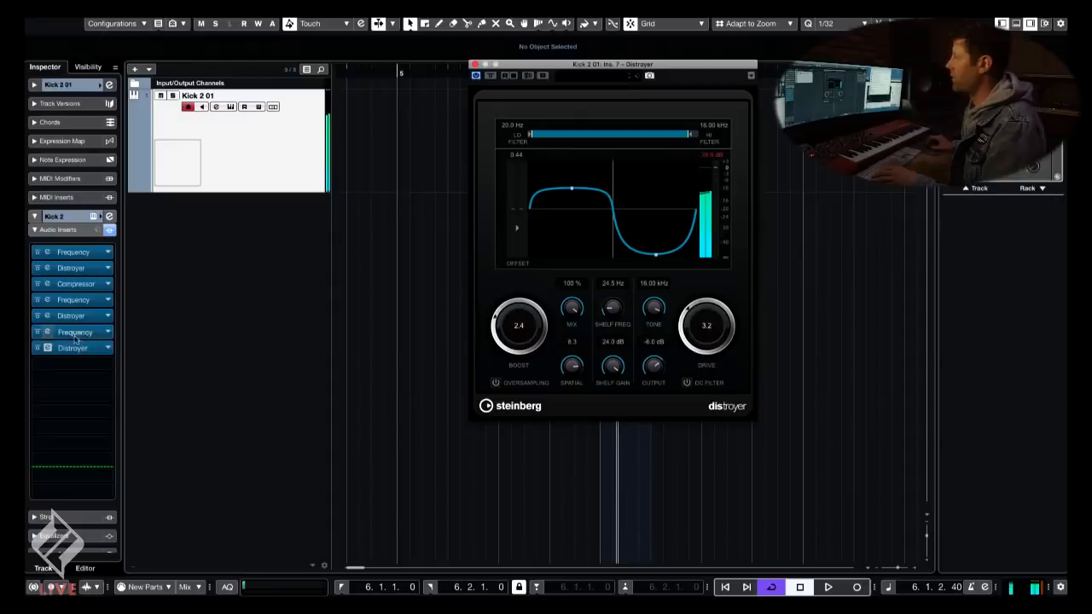
{"action": "left_click", "coordinate": [167, 274]}
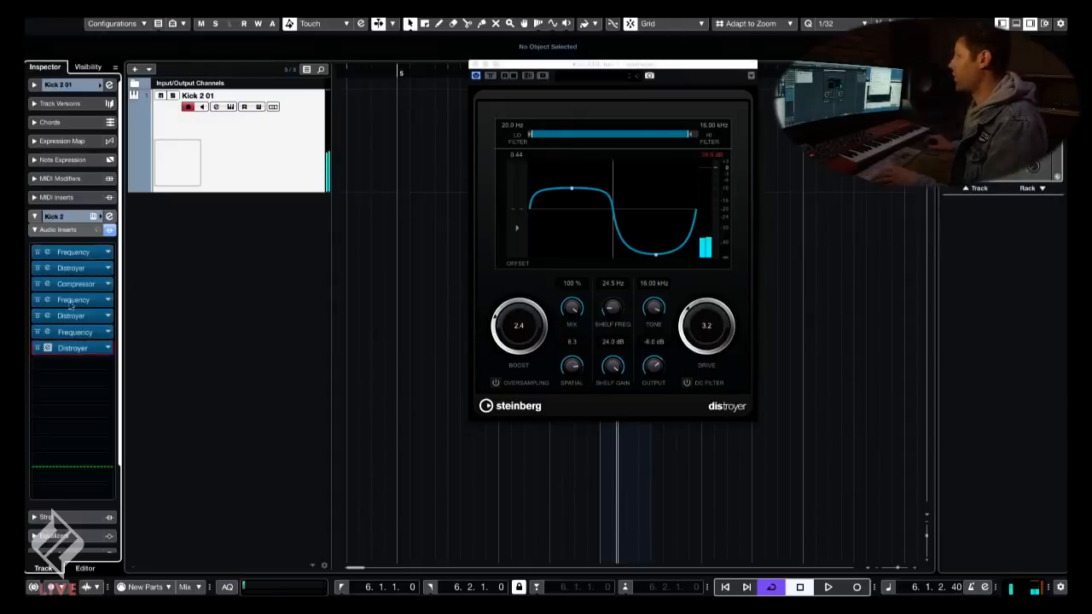
{"action": "left_click", "coordinate": [76, 253]}
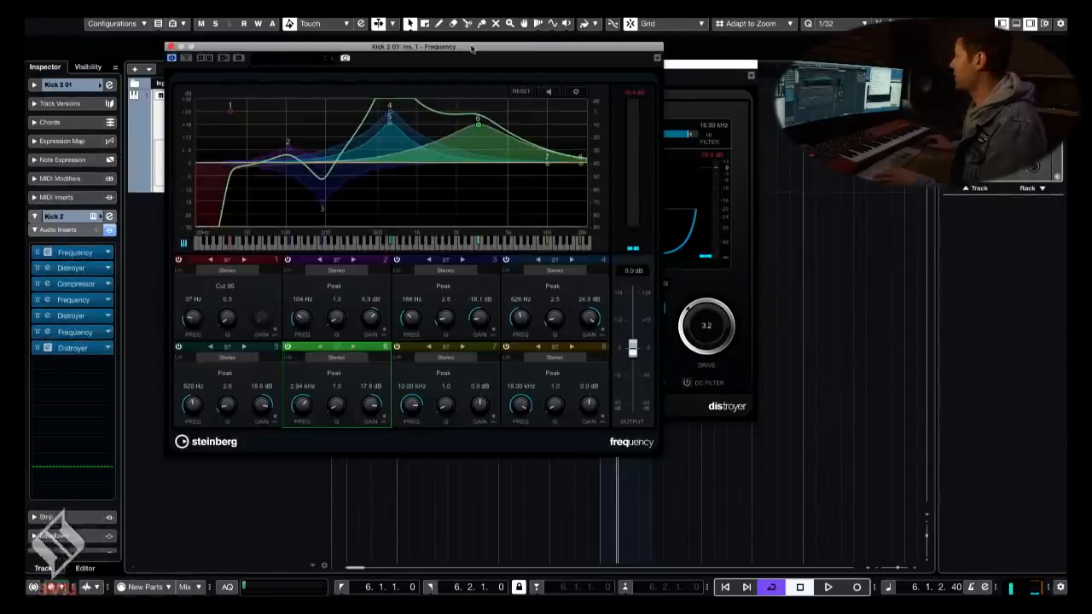
{"action": "left_click_drag", "start_coordinate": [472, 47], "coordinate": [409, 107]}
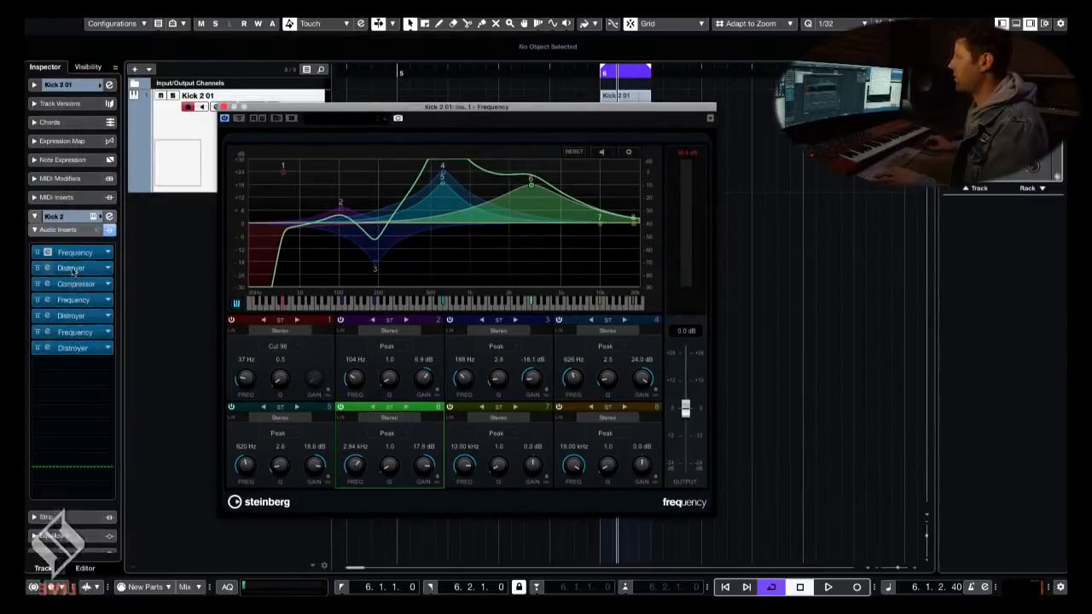
{"action": "mouse_move", "coordinate": [443, 185]}
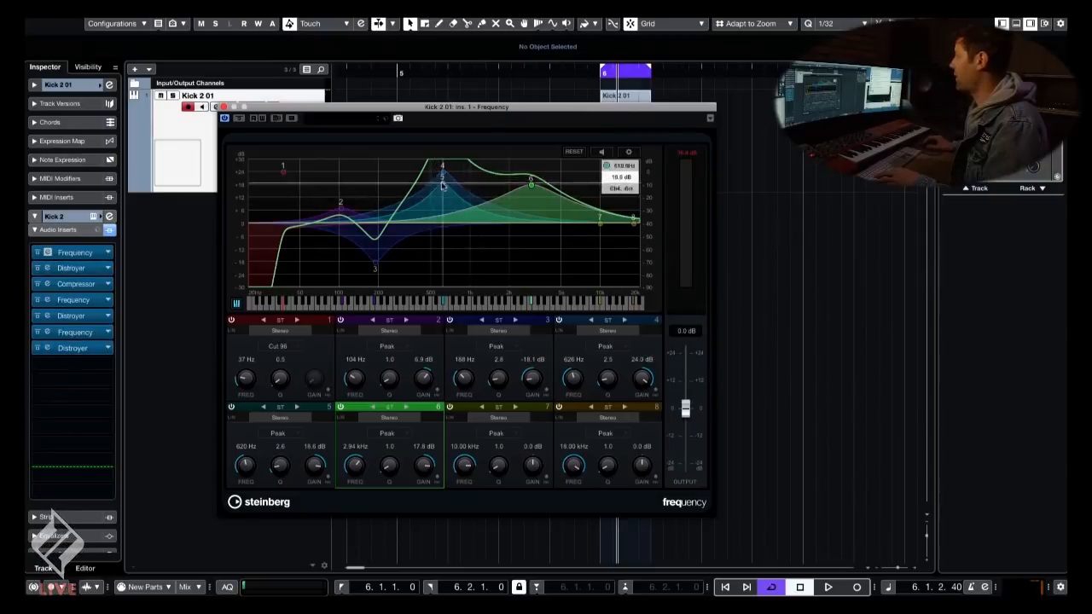
- During playback, narrow Frequency's band 4 to a Q of 6.2 and move it to 539 Hz at 24.0 dB
{"action": "left_click_drag", "start_coordinate": [443, 184], "coordinate": [441, 172]}
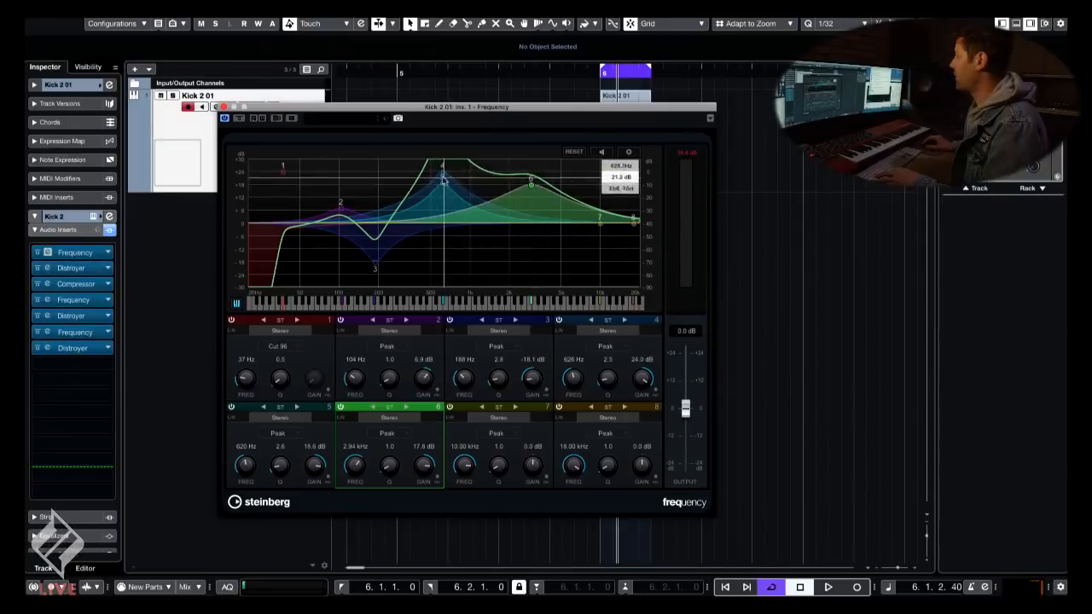
{"action": "key", "text": "space"}
{"action": "scroll", "coordinate": [443, 188], "scroll_direction": "up", "scroll_amount": 5}
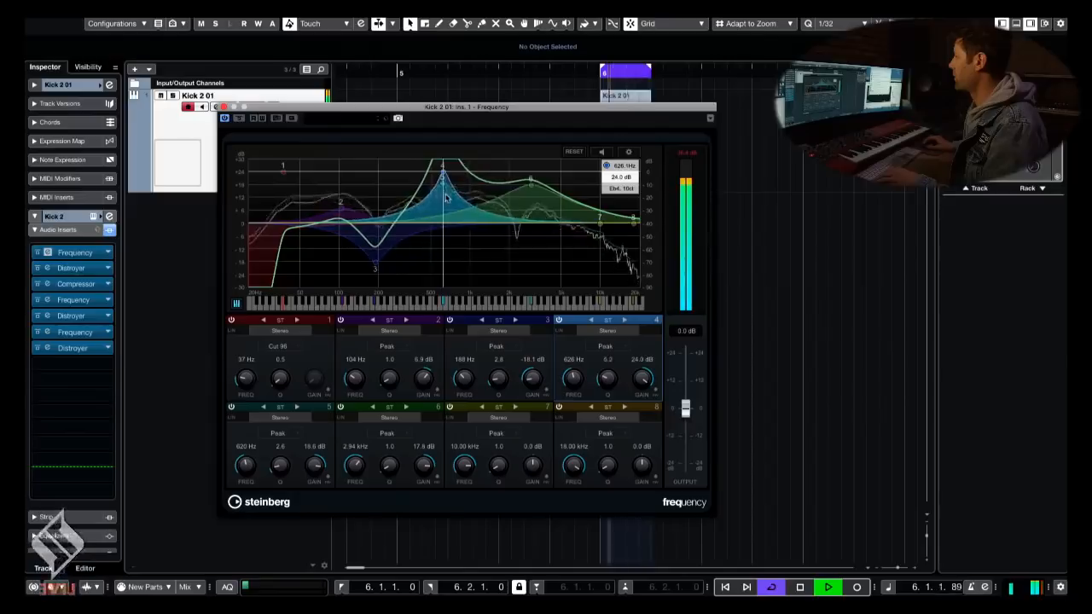
{"action": "left_click_drag", "start_coordinate": [426, 225], "coordinate": [416, 159]}
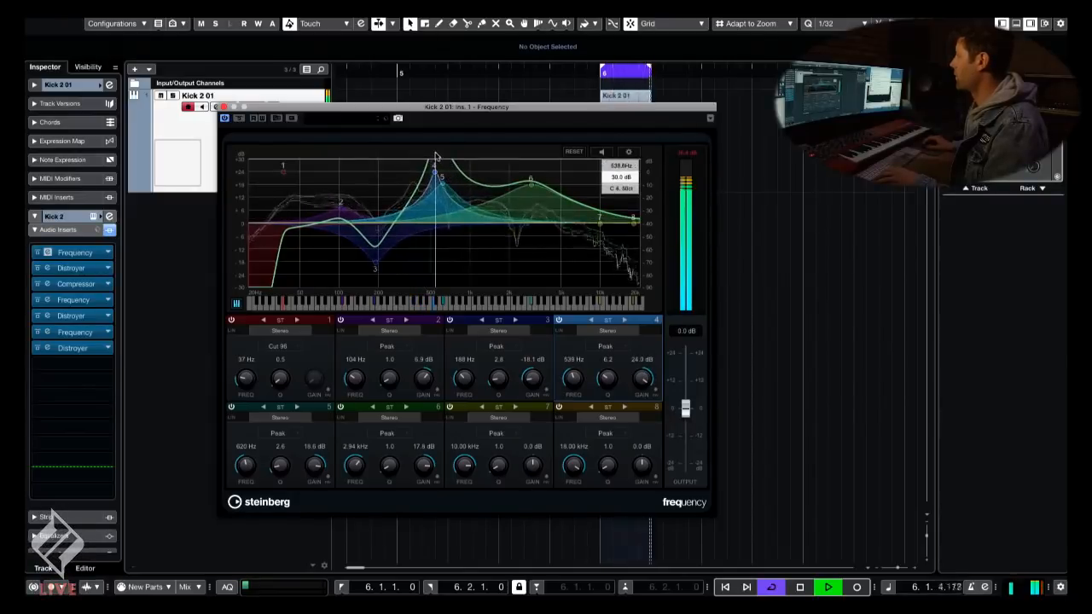
- Audition the band 1 low cut at different frequencies and set it to 39 Hz
{"action": "left_click", "coordinate": [286, 175]}
{"action": "key", "text": "space"}
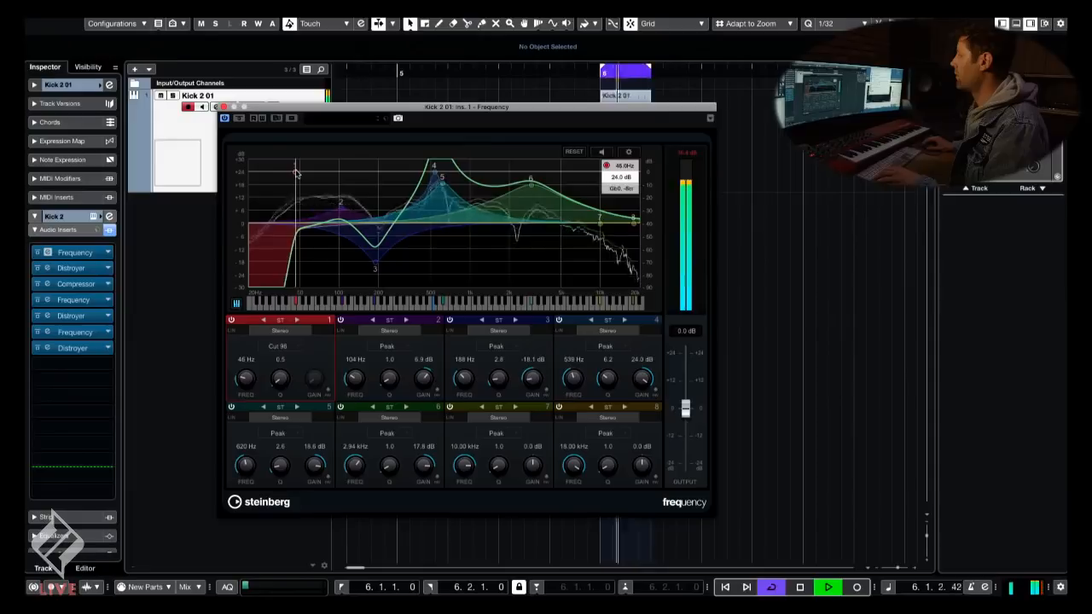
{"action": "left_click_drag", "start_coordinate": [290, 173], "coordinate": [288, 172]}
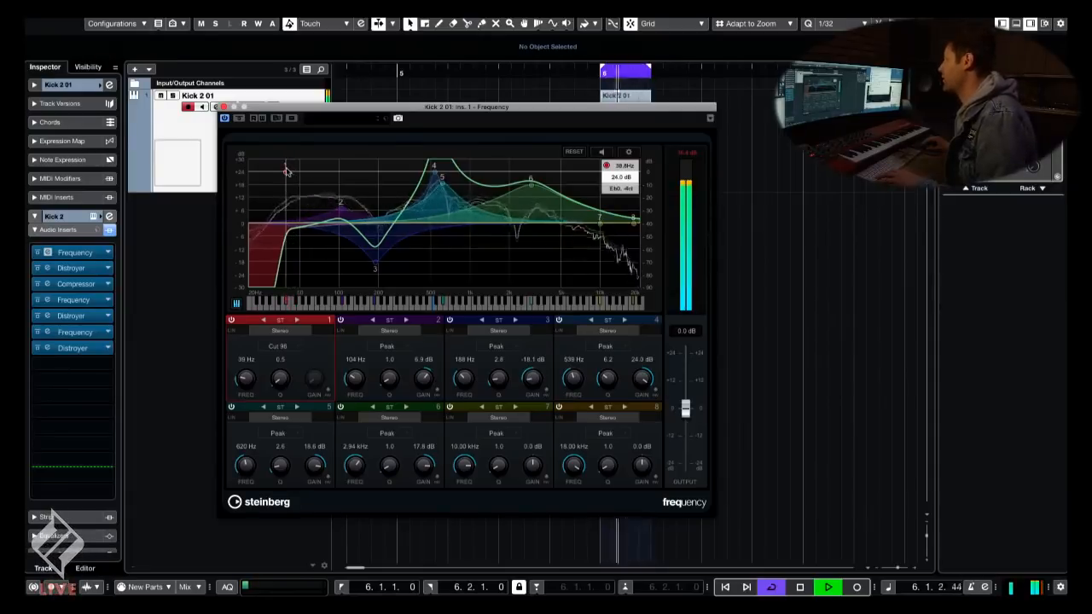
- Set band 3 to 193 Hz at -15.1 dB and band 2 to 62 Hz at 2.1 dB, and close the EQ
{"action": "left_click_drag", "start_coordinate": [375, 249], "coordinate": [378, 258]}
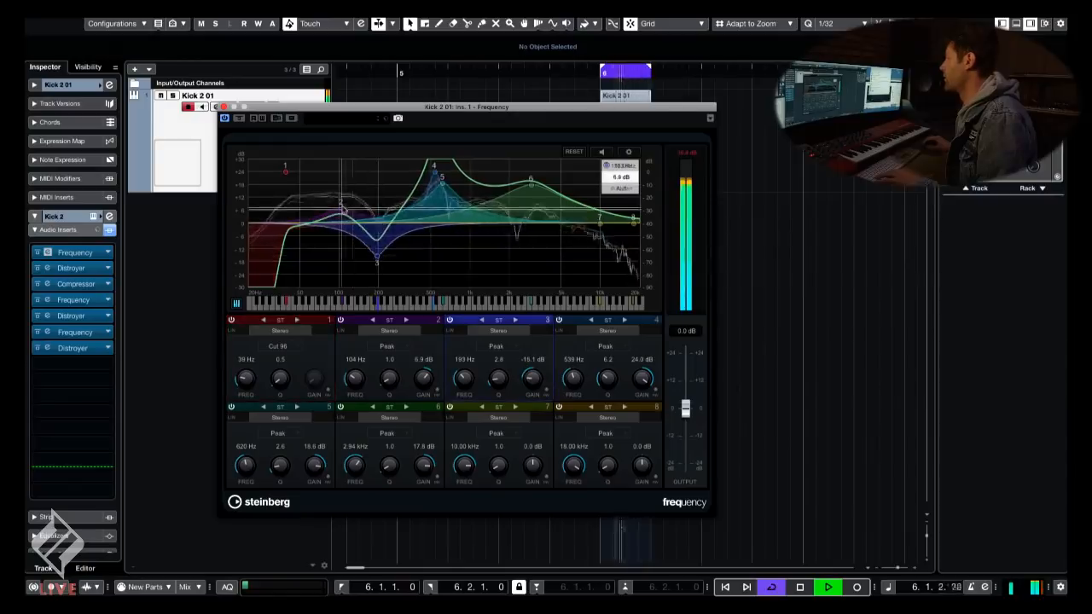
{"action": "left_click_drag", "start_coordinate": [341, 205], "coordinate": [331, 207]}
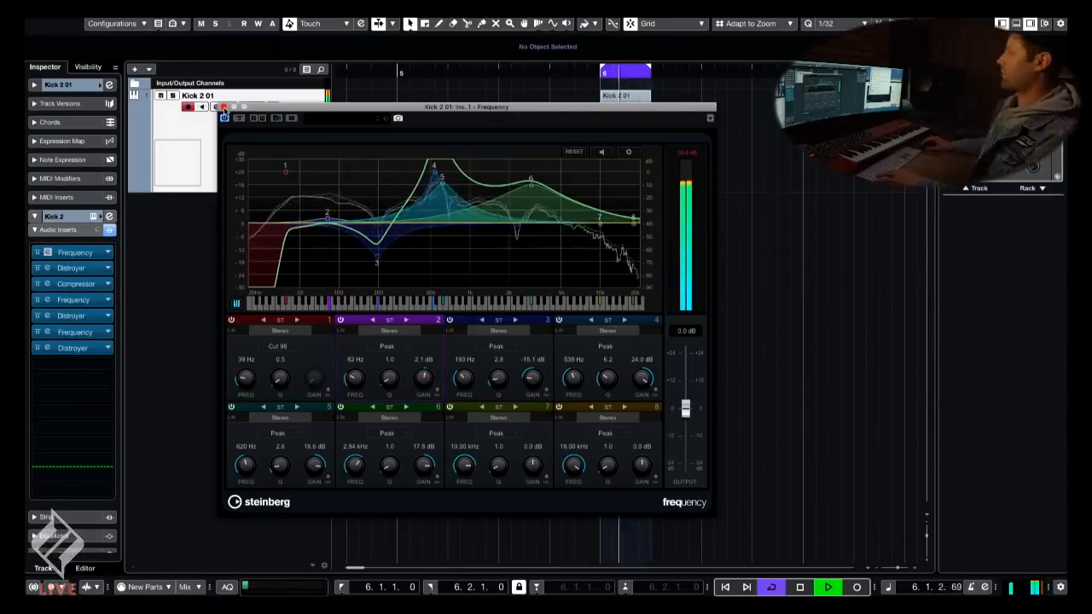
{"action": "left_click", "coordinate": [753, 122]}
{"action": "key", "text": "space"}
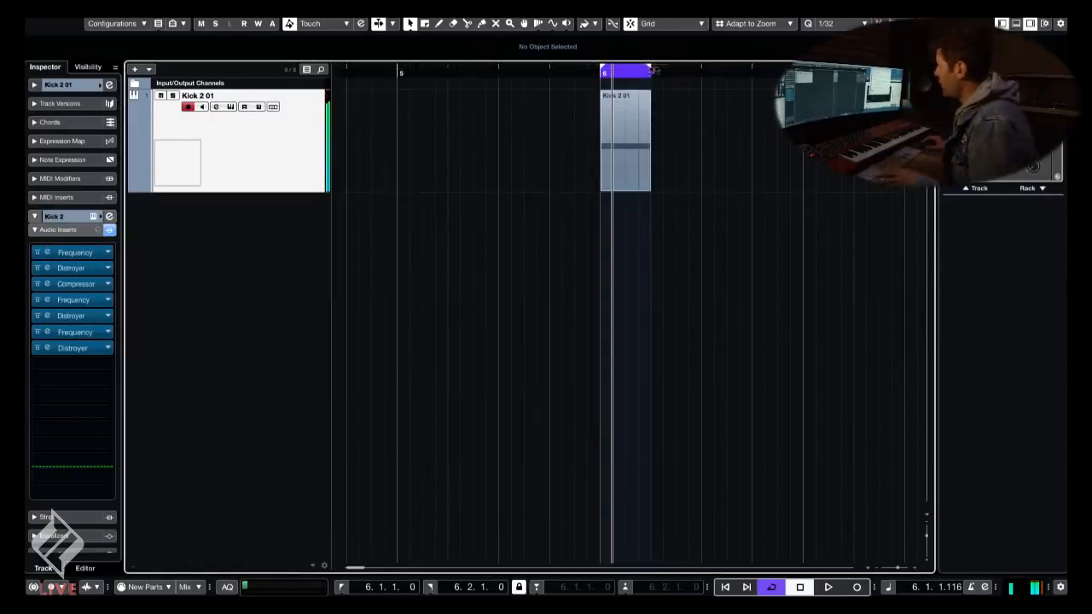
- Extend the locator range to 6.3.1.0, turn off cycling and run a short recording pass
{"action": "left_click_drag", "start_coordinate": [651, 70], "coordinate": [702, 69]}
{"action": "key", "text": "KP_Divide"}
{"action": "key", "text": "KP_Multiply"}
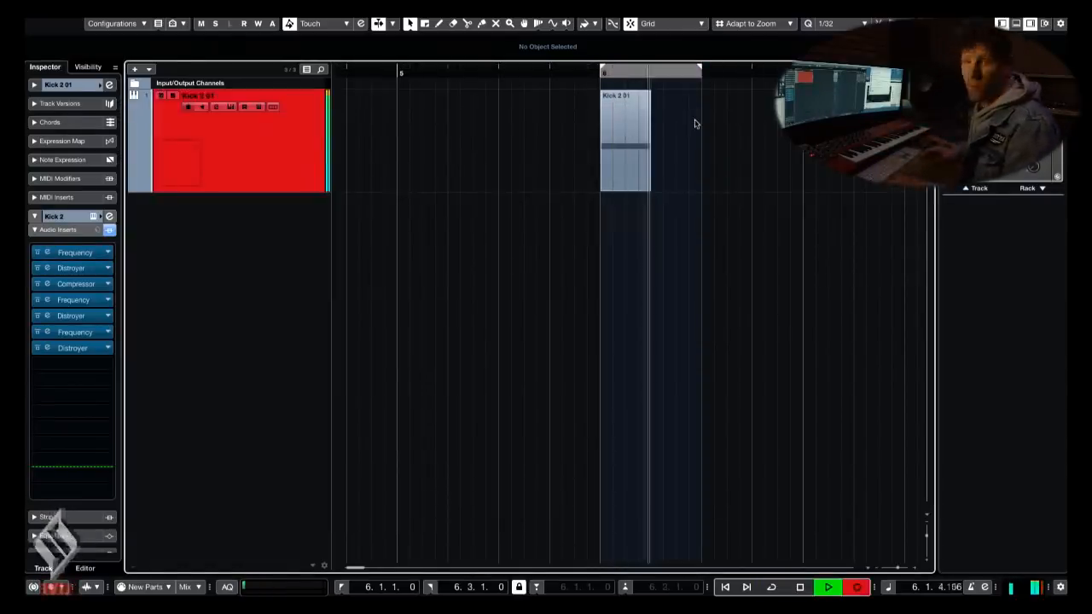
{"action": "key", "text": "KP_Multiply"}
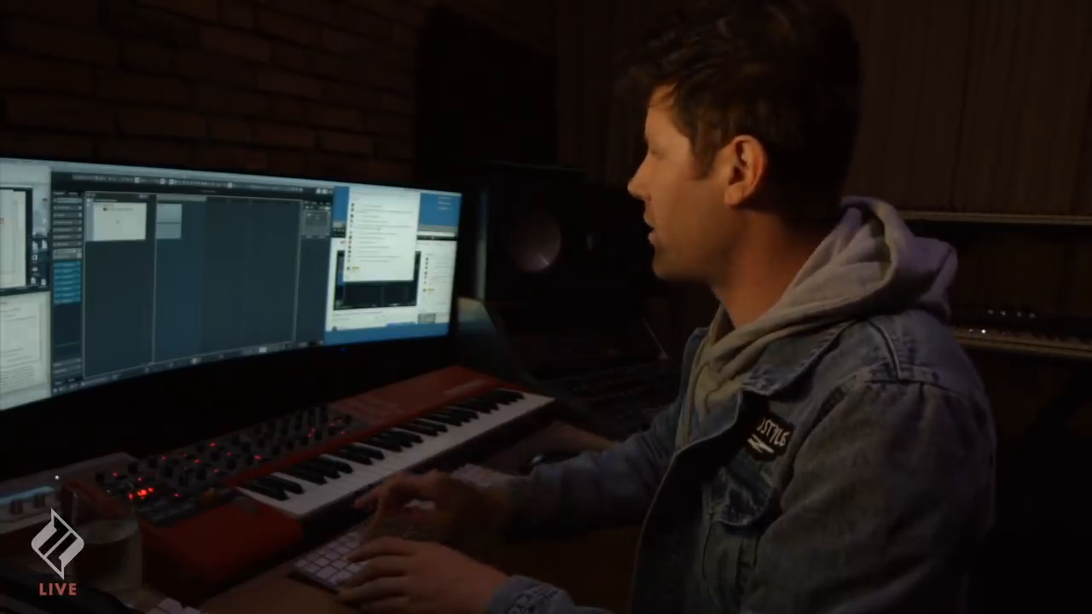
- Render the Kick 2 01 track to audio with Channel Settings at 16 bit, muting the source track
{"action": "key", "text": "shift+s"}
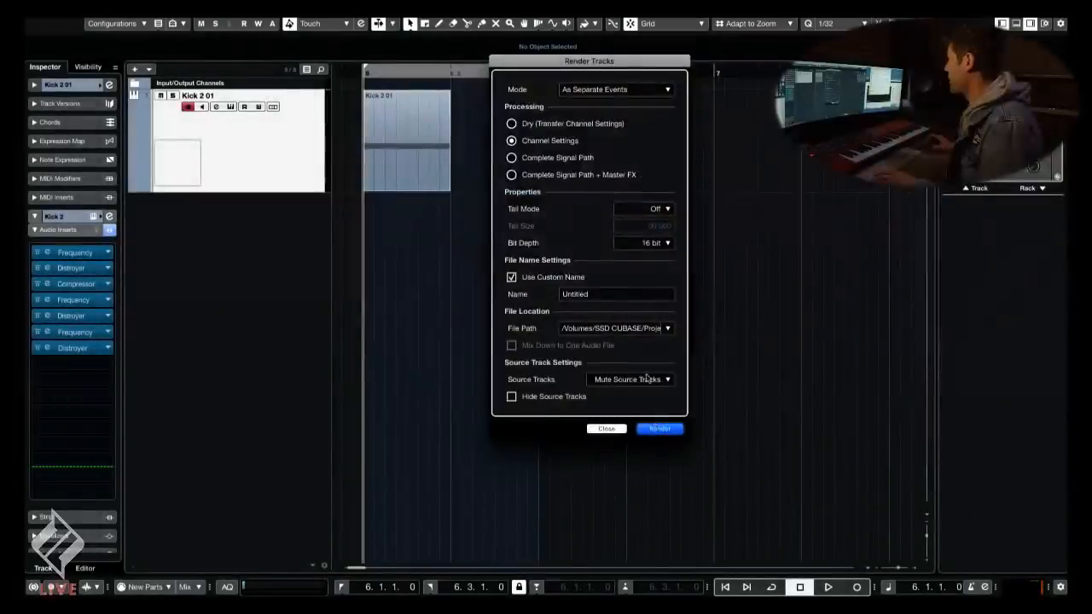
{"action": "left_click", "coordinate": [658, 429]}
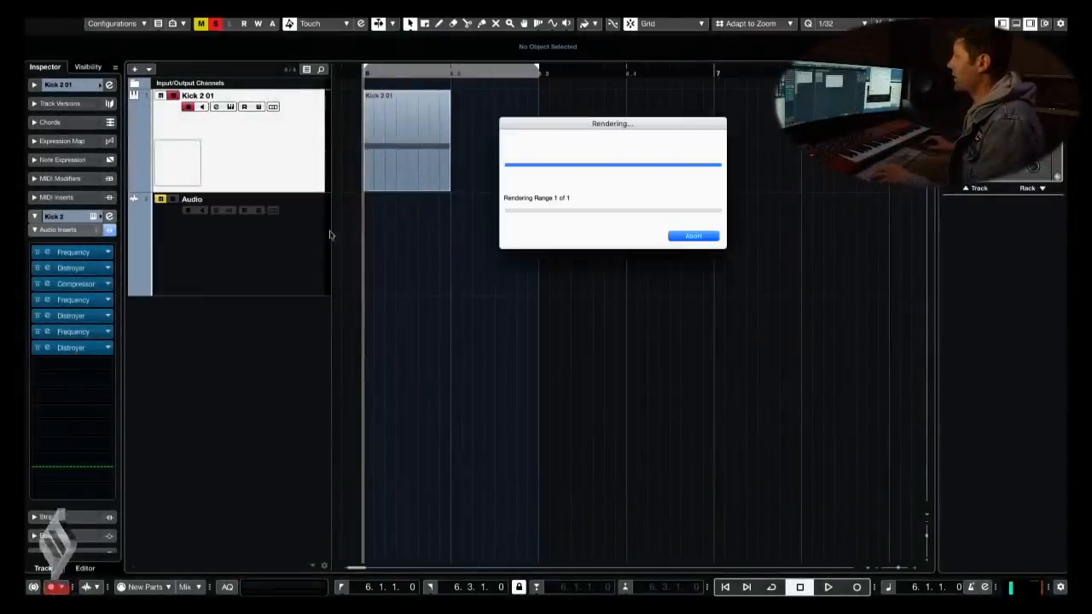
{"action": "key", "text": "KP_Decimal"}
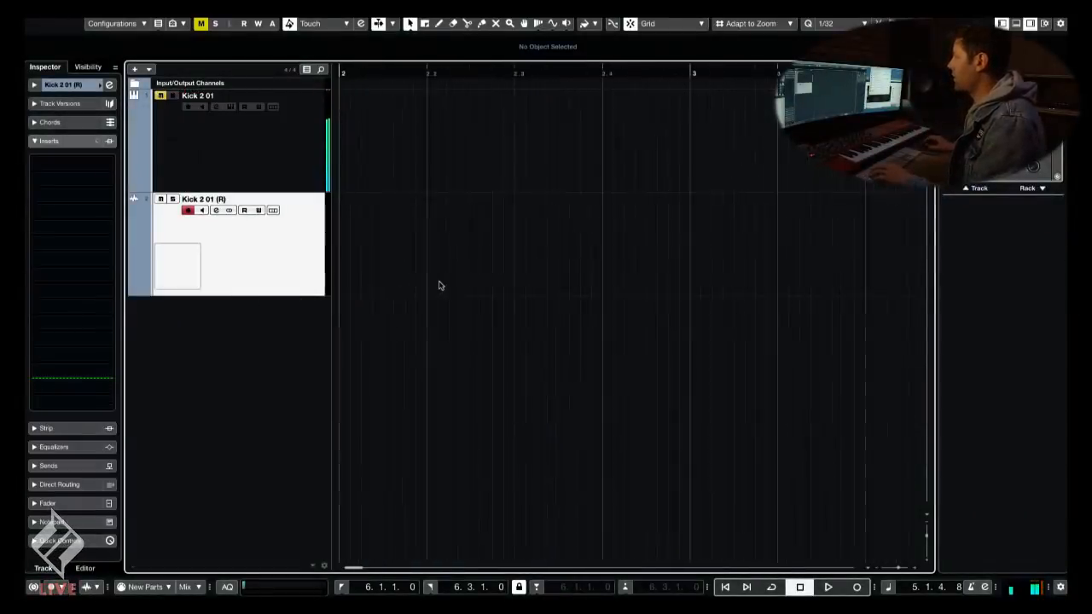
{"action": "key", "text": "KP_1"}
{"action": "key", "text": "h"}
{"action": "key", "text": "h"}
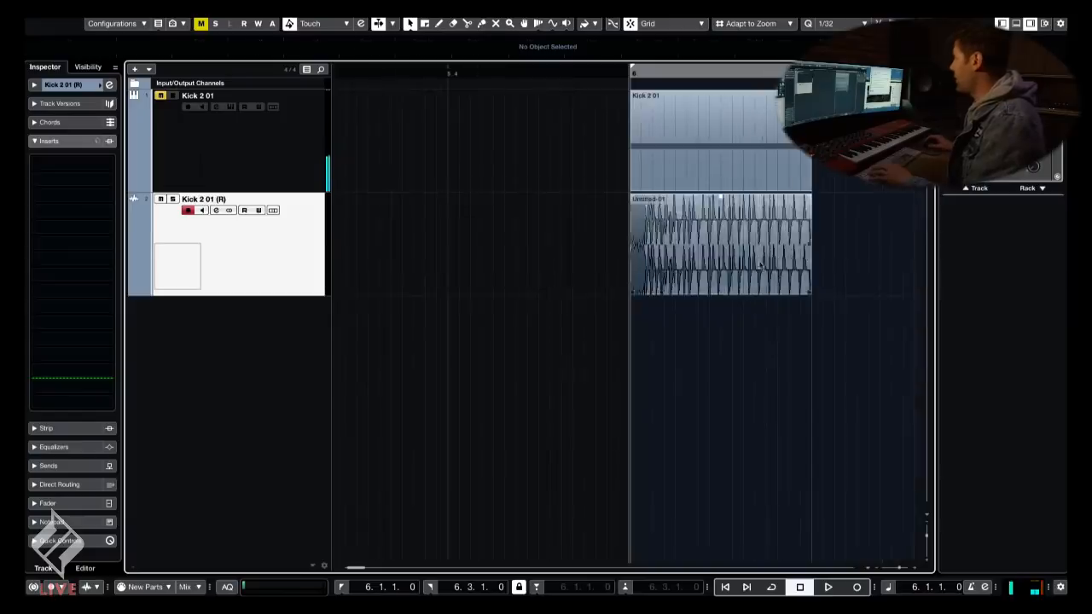
- Delete the rendered audio event below the Kick 2 01 part
{"action": "left_click", "coordinate": [739, 271]}
{"action": "scroll", "coordinate": [725, 222], "scroll_direction": "right", "scroll_amount": 1}
{"action": "left_click", "coordinate": [715, 158]}
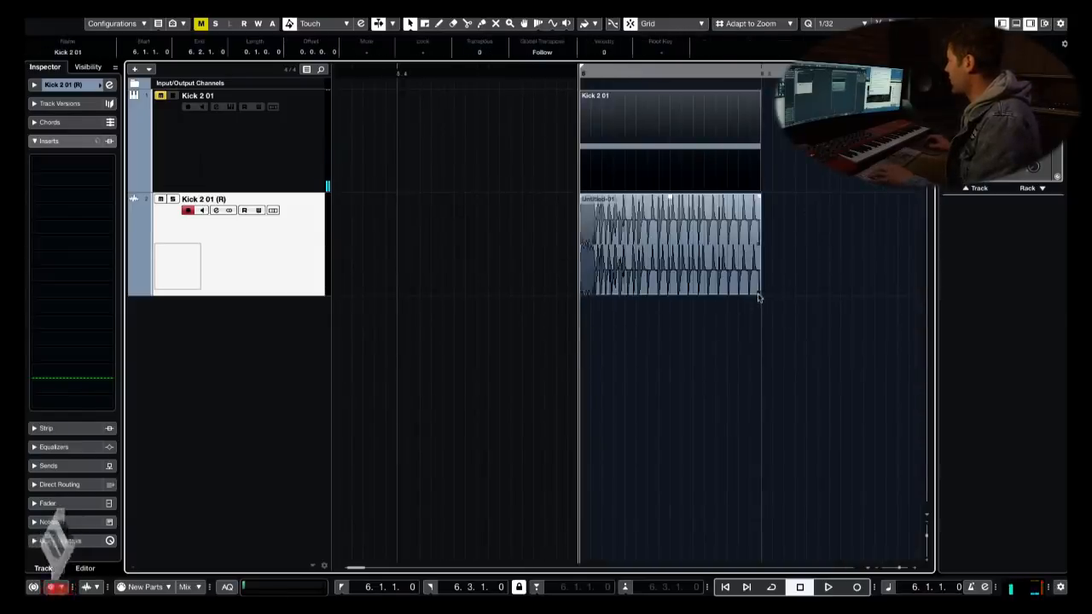
{"action": "key", "text": "g"}
{"action": "key", "text": "Delete"}
- Extend the Kick 2 01 MIDI part to 6.3.1.0 and open it in the key editor to check its note
{"action": "left_click", "coordinate": [693, 162]}
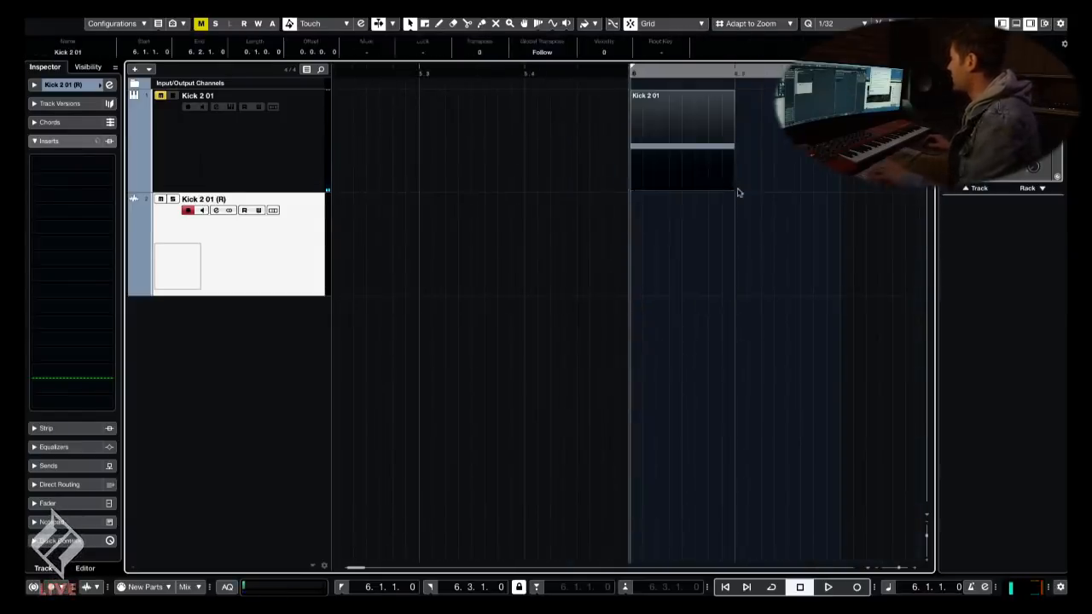
{"action": "left_click_drag", "start_coordinate": [736, 189], "coordinate": [839, 190]}
{"action": "double_click", "coordinate": [812, 175]}
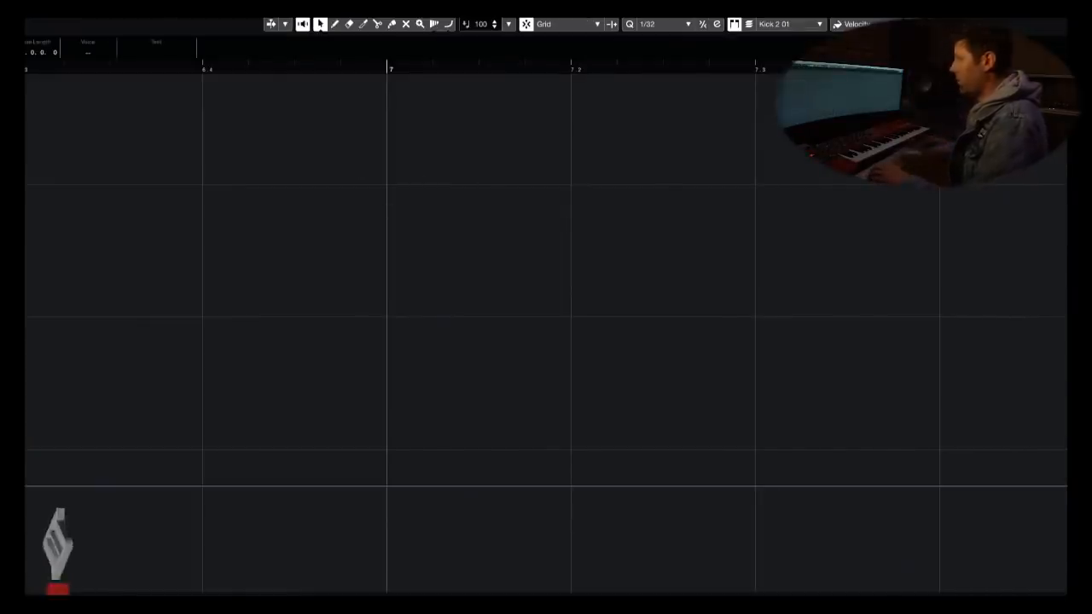
{"action": "key", "text": "Escape"}
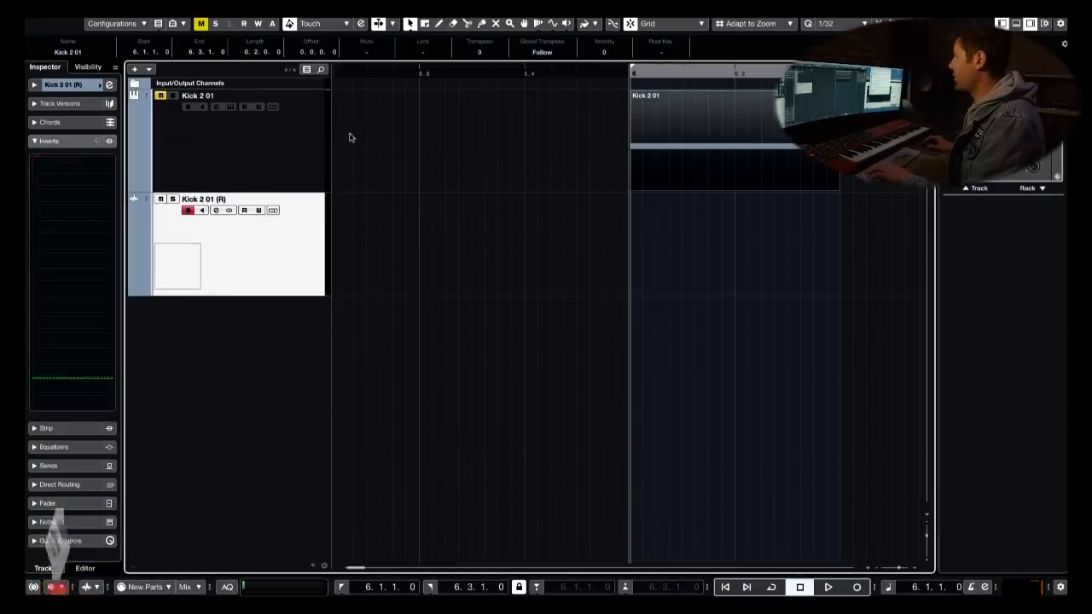
- Render the lengthened Kick 2 01 part to audio with Channel Settings at 16 bit, muting the source event
{"action": "left_click", "coordinate": [388, 127]}
{"action": "key", "text": "alt+r"}
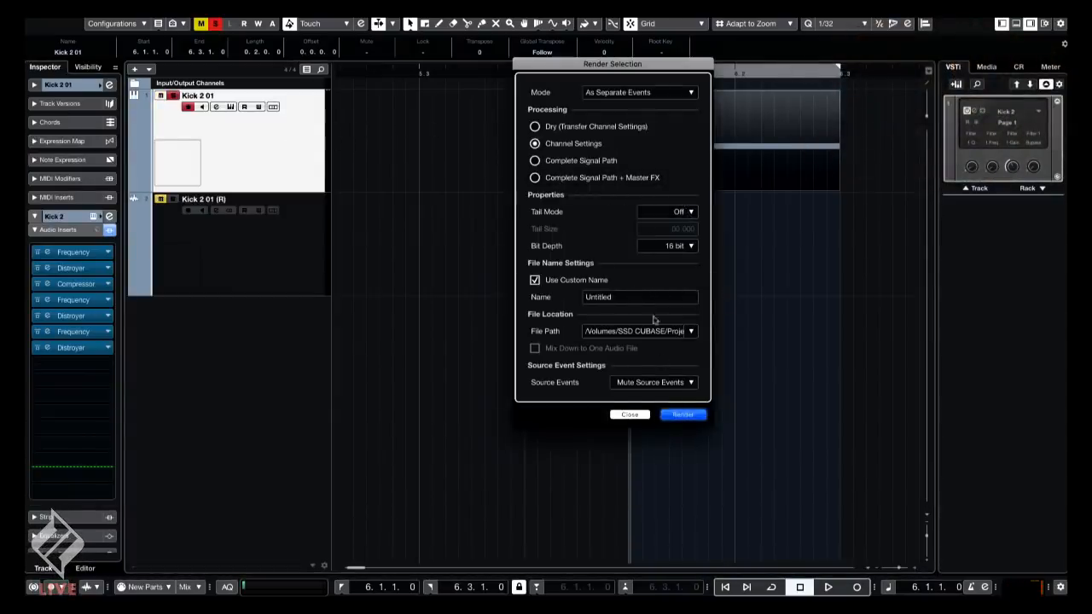
{"action": "key", "text": "Return"}
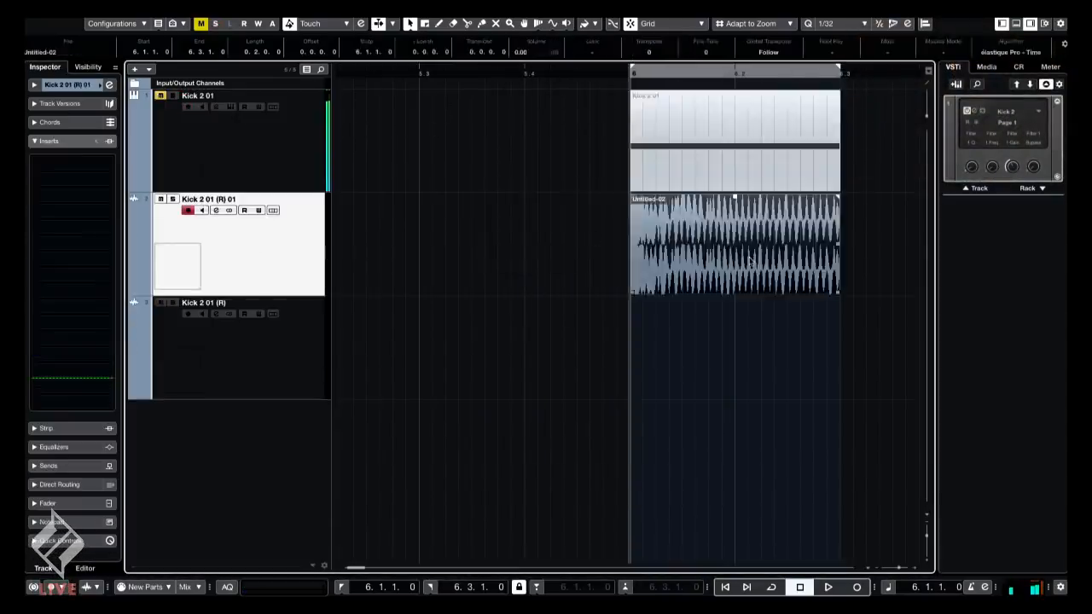
{"action": "key", "text": "h"}
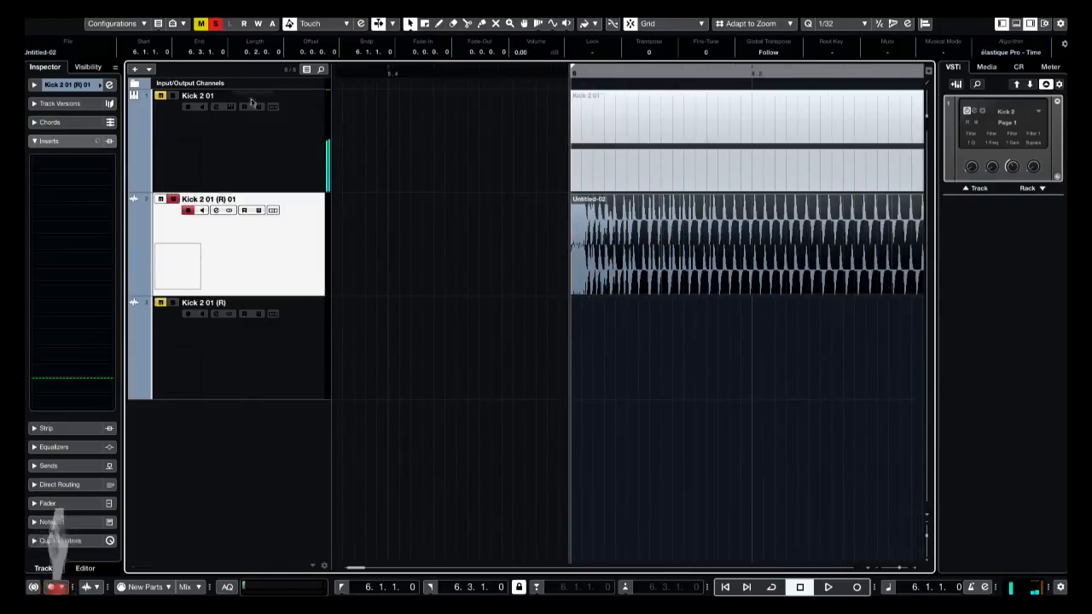
- Enlarge the newly rendered audio track's height to inspect the waveform, and play the rendered kick
{"action": "left_click", "coordinate": [251, 102]}
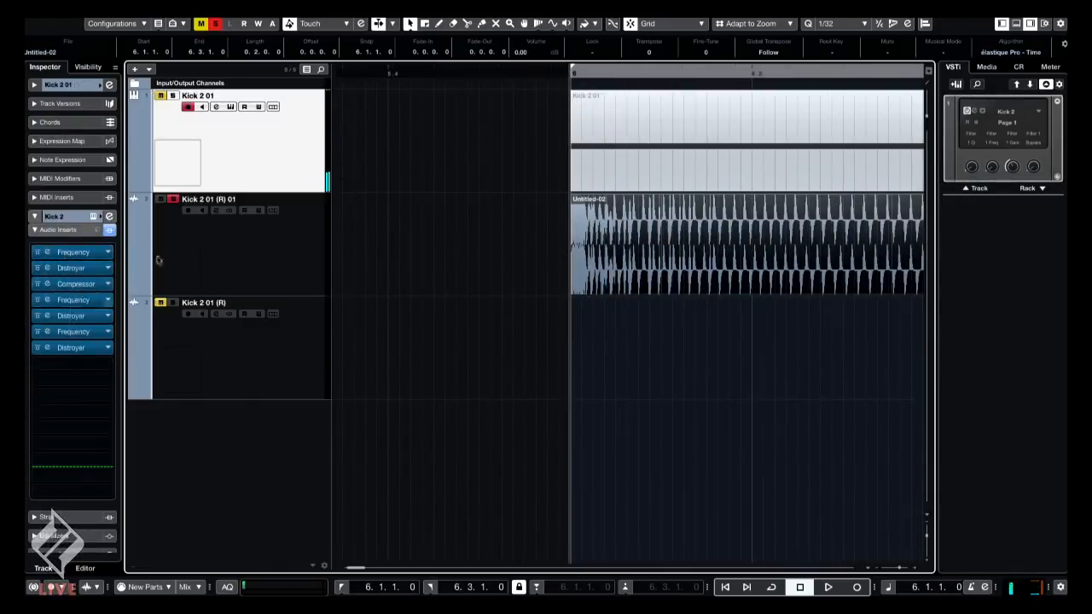
{"action": "left_click", "coordinate": [158, 260]}
{"action": "scroll", "coordinate": [828, 200], "scroll_direction": "right", "scroll_amount": 3}
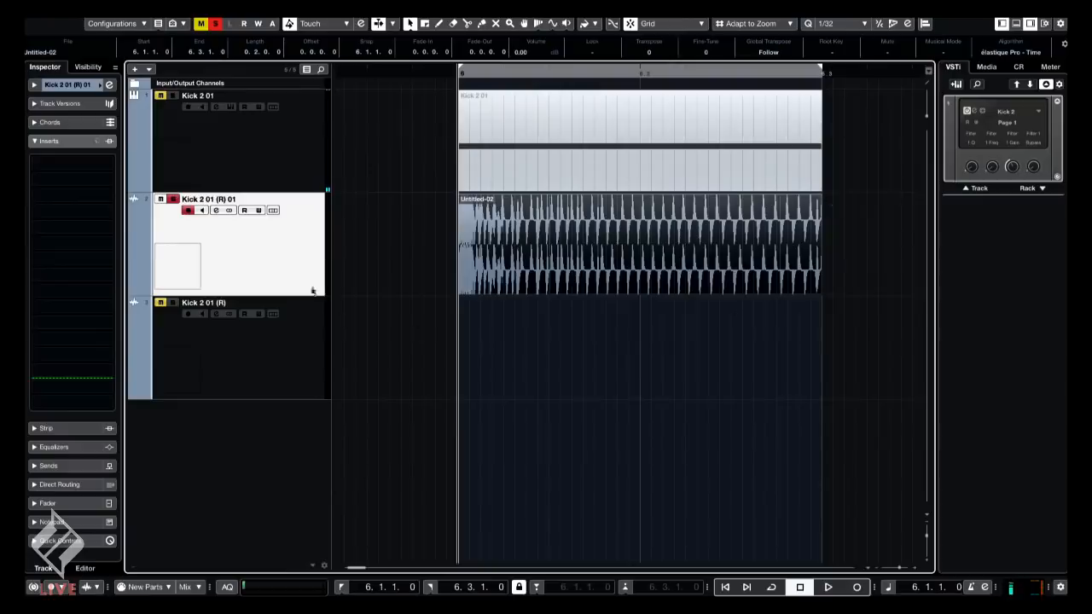
{"action": "left_click_drag", "start_coordinate": [312, 300], "coordinate": [311, 390]}
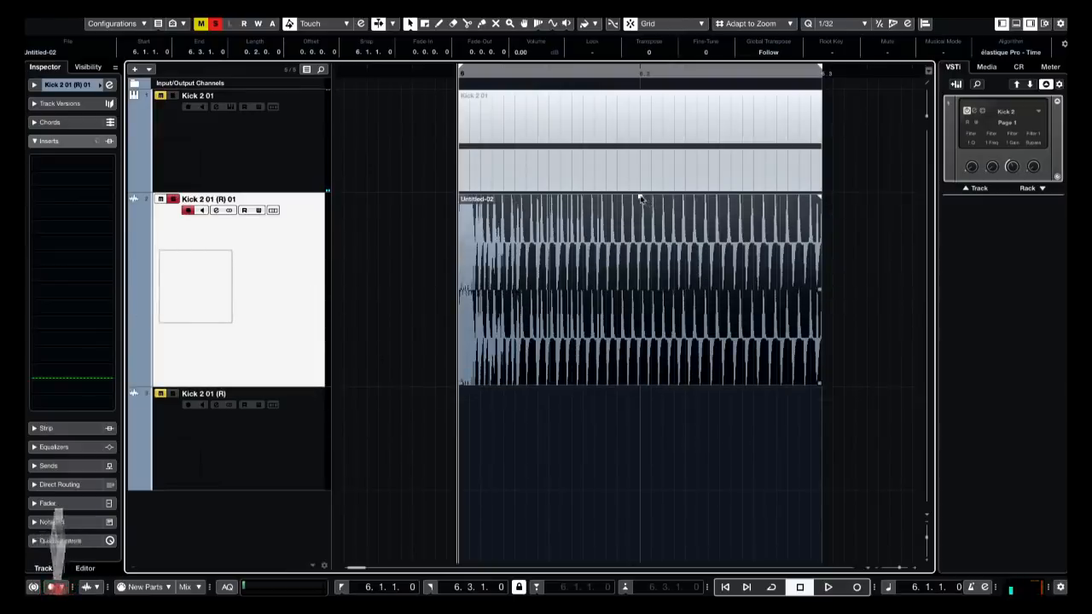
{"action": "mouse_move", "coordinate": [640, 198]}
{"action": "left_mouse_down"}
{"action": "mouse_move", "coordinate": [648, 282]}
{"action": "mouse_move", "coordinate": [640, 201]}
{"action": "left_mouse_up"}
{"action": "key", "text": "space"}
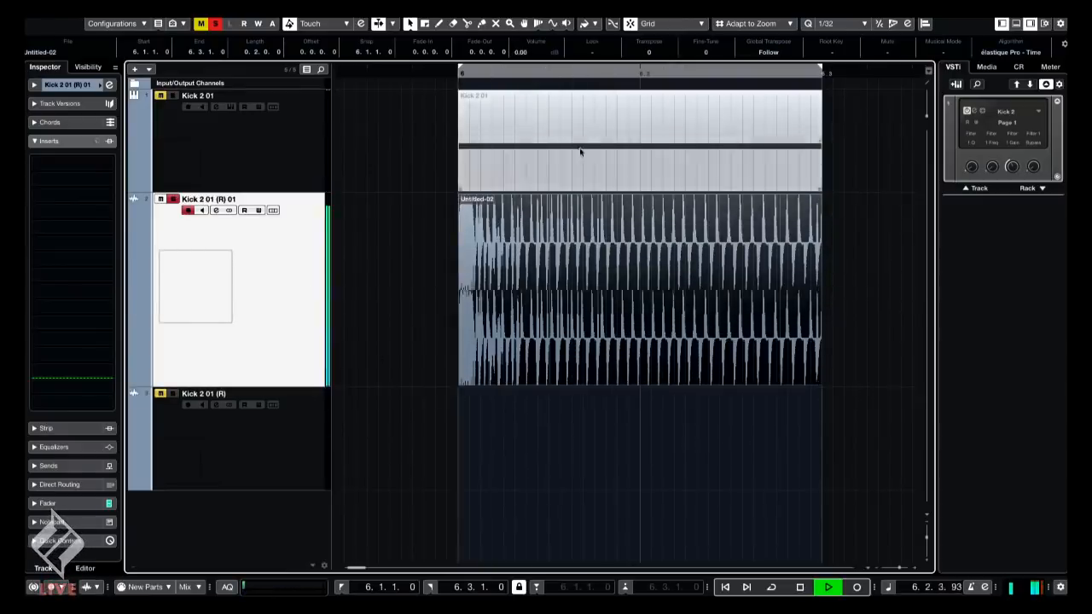
{"action": "key", "text": "space"}
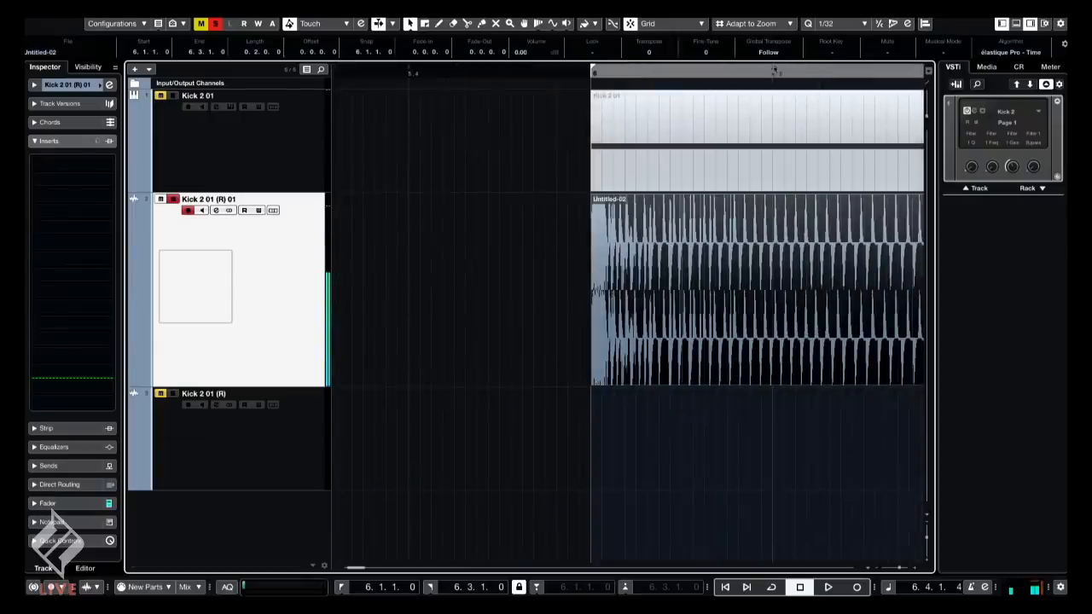
- Trim the rendered kick to 6.1.1.70–6.2.1.0 with a 0.0.0.50 fade-in, slip its audio to offset 0.0.1.38 and audition the loop
{"action": "left_click", "coordinate": [774, 71]}
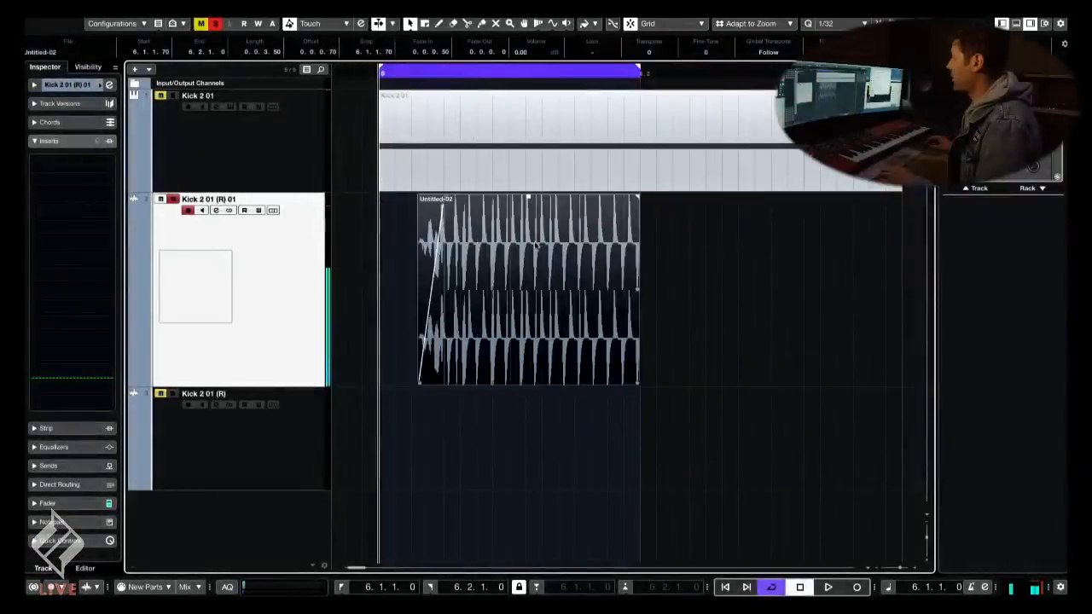
{"action": "left_click_drag", "start_coordinate": [537, 244], "coordinate": [490, 248]}
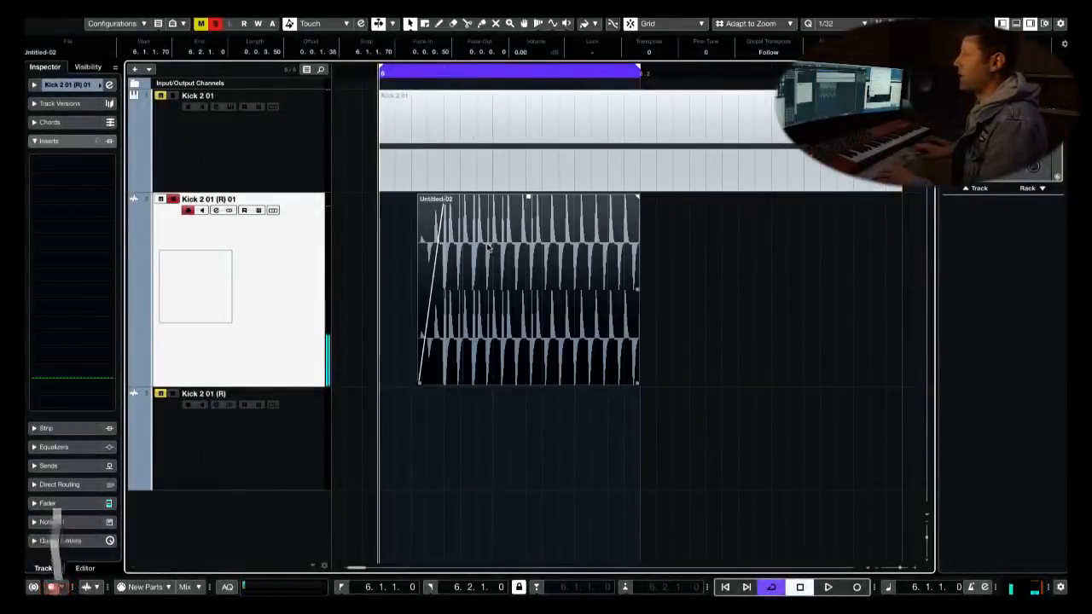
{"action": "left_click", "coordinate": [351, 95]}
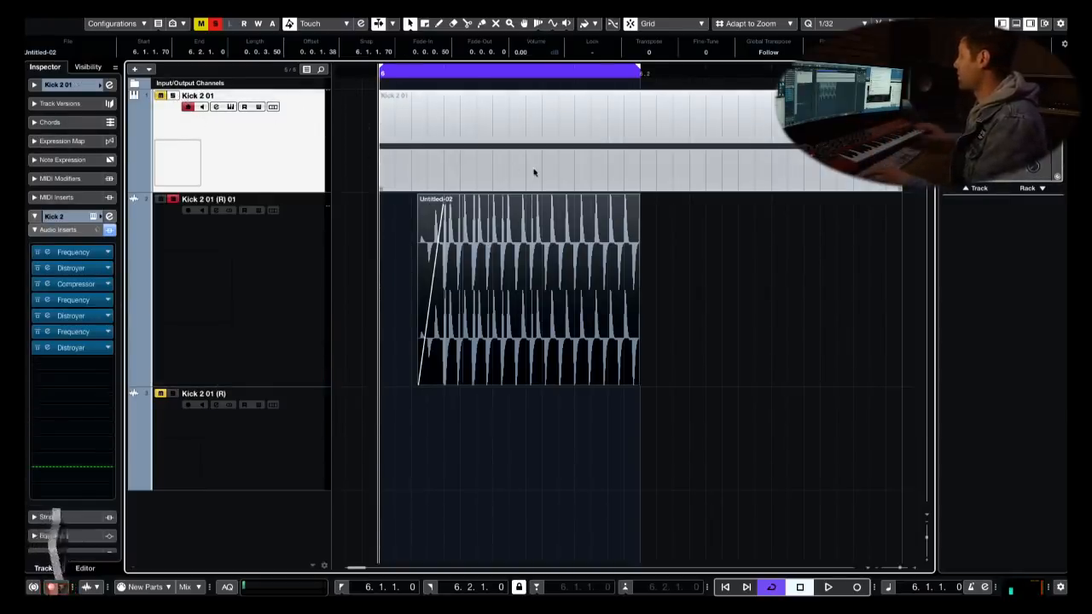
{"action": "key", "text": "space"}
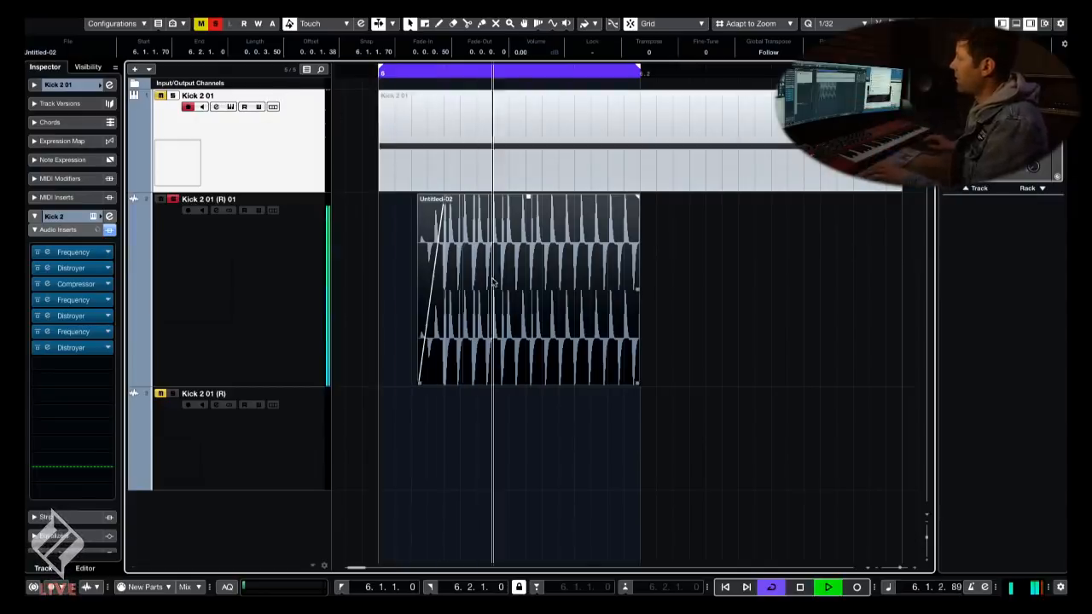
{"action": "key", "text": "space"}
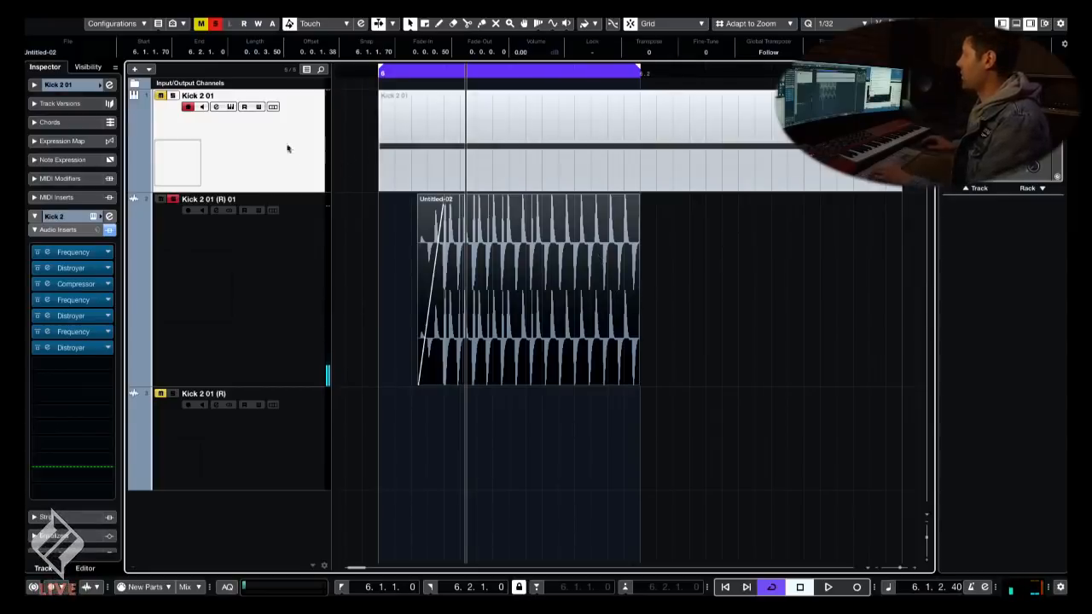
- Duplicate the Kick 2 01 instrument track, copy its MIDI part onto the duplicate and play it with the rendered kick
{"action": "key", "text": "ctrl+shift+d"}
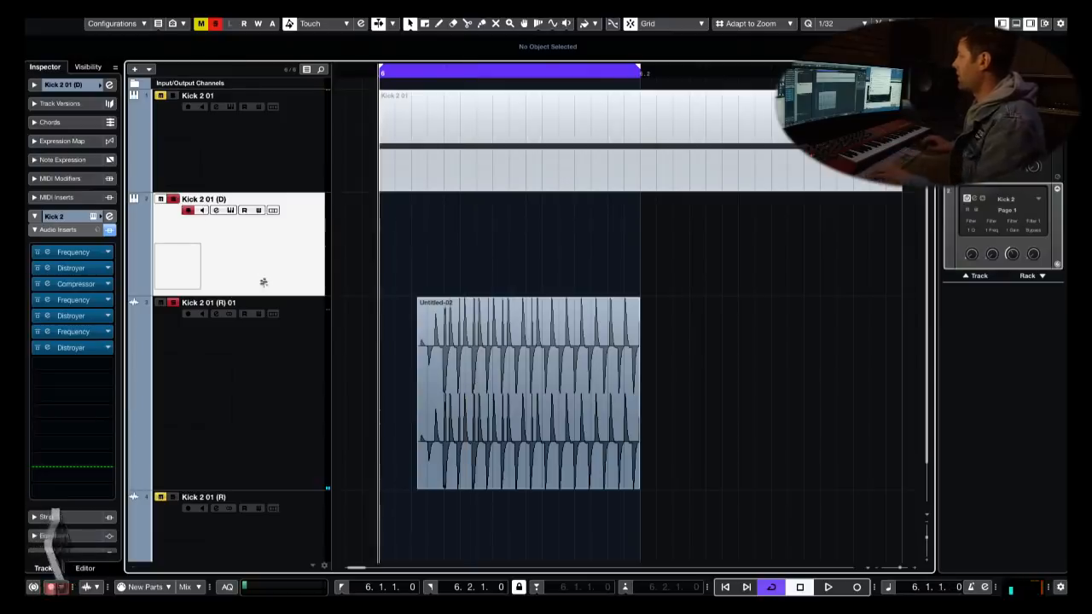
{"action": "left_click_drag", "start_coordinate": [451, 171], "coordinate": [453, 251]}
{"action": "key", "text": "space"}
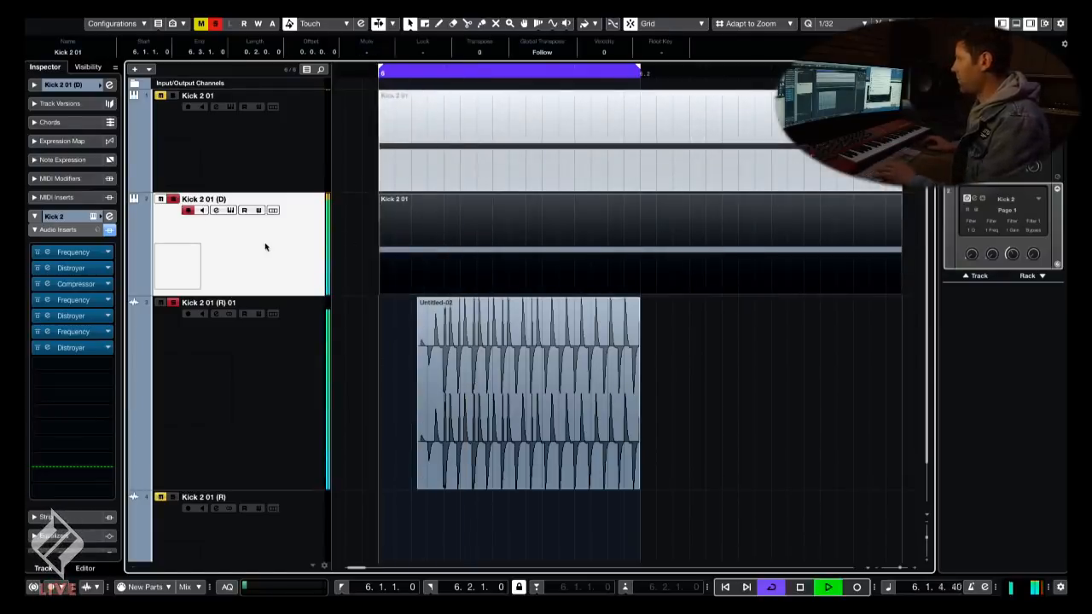
{"action": "key", "text": "space"}
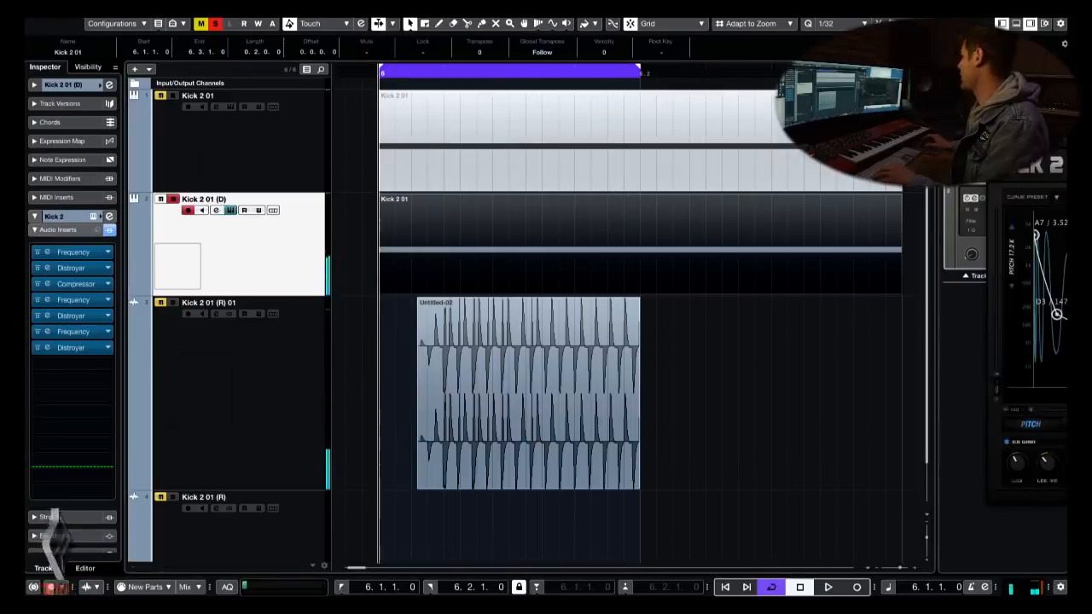
- Shorten the duplicate's Kick 2 amp envelope, lowering the point after the plateau to 0.29 and pulling the zero point earlier, and audition it
{"action": "key", "text": "f"}
{"action": "left_click", "coordinate": [347, 393]}
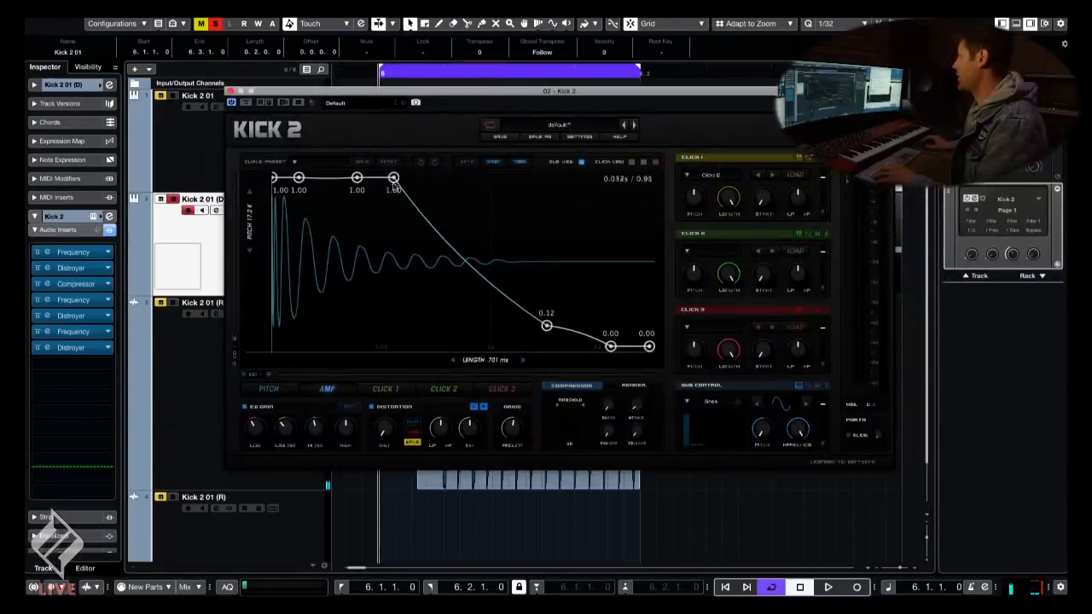
{"action": "left_click_drag", "start_coordinate": [548, 324], "coordinate": [438, 345]}
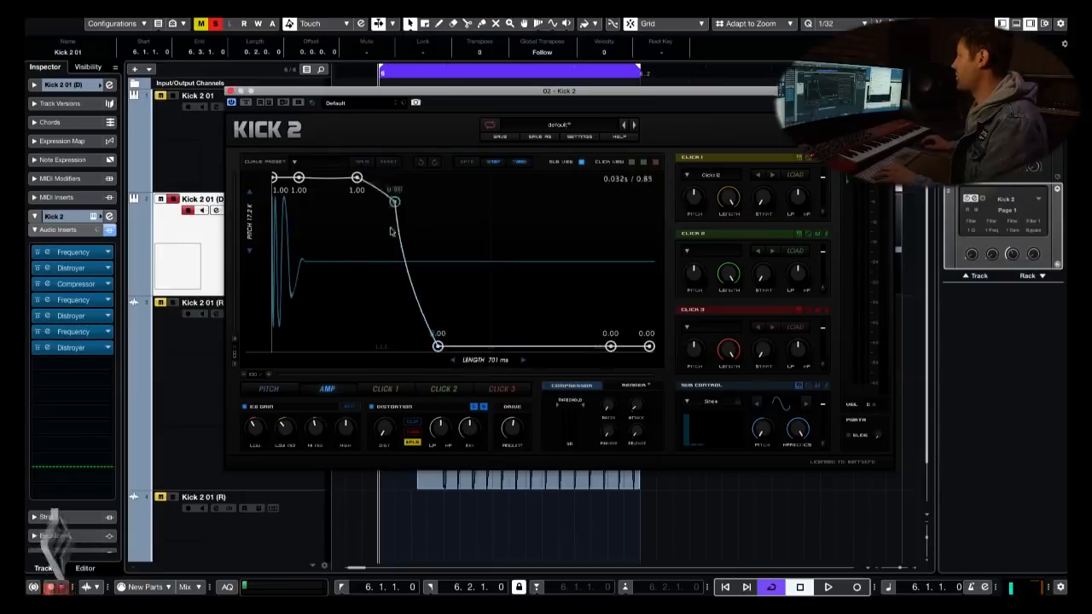
{"action": "left_click_drag", "start_coordinate": [391, 231], "coordinate": [376, 281]}
{"action": "key", "text": "space"}
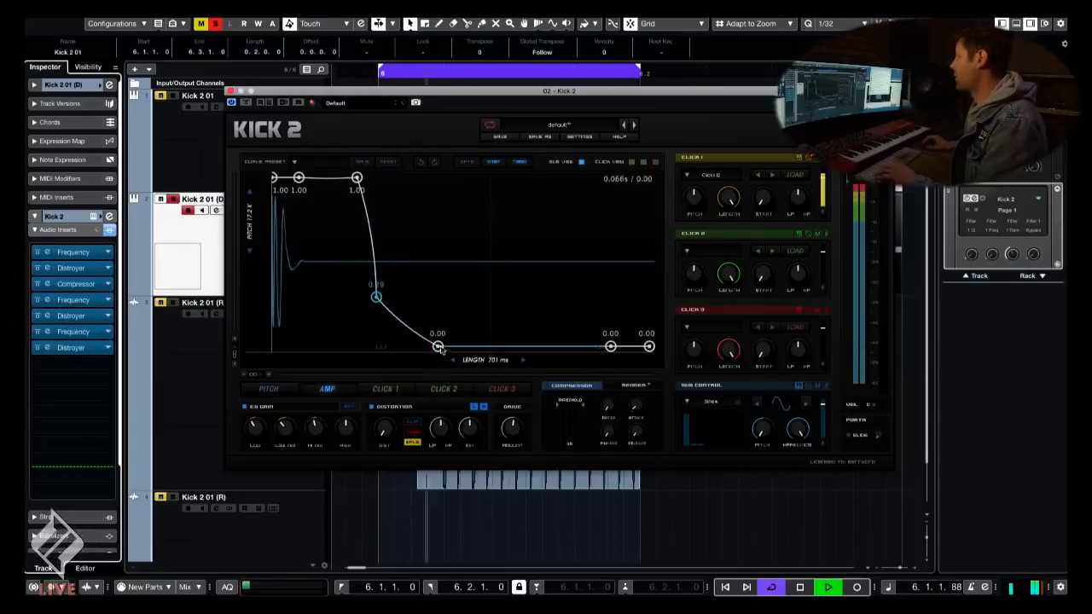
{"action": "left_click_drag", "start_coordinate": [438, 346], "coordinate": [429, 345]}
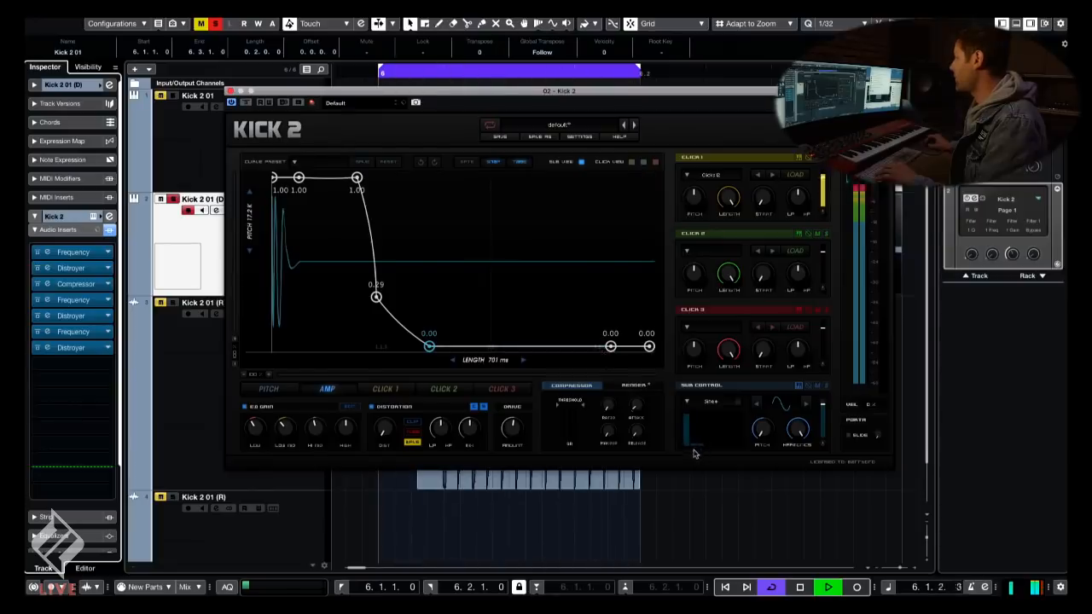
{"action": "key", "text": "space"}
{"action": "mouse_move", "coordinate": [263, 426]}
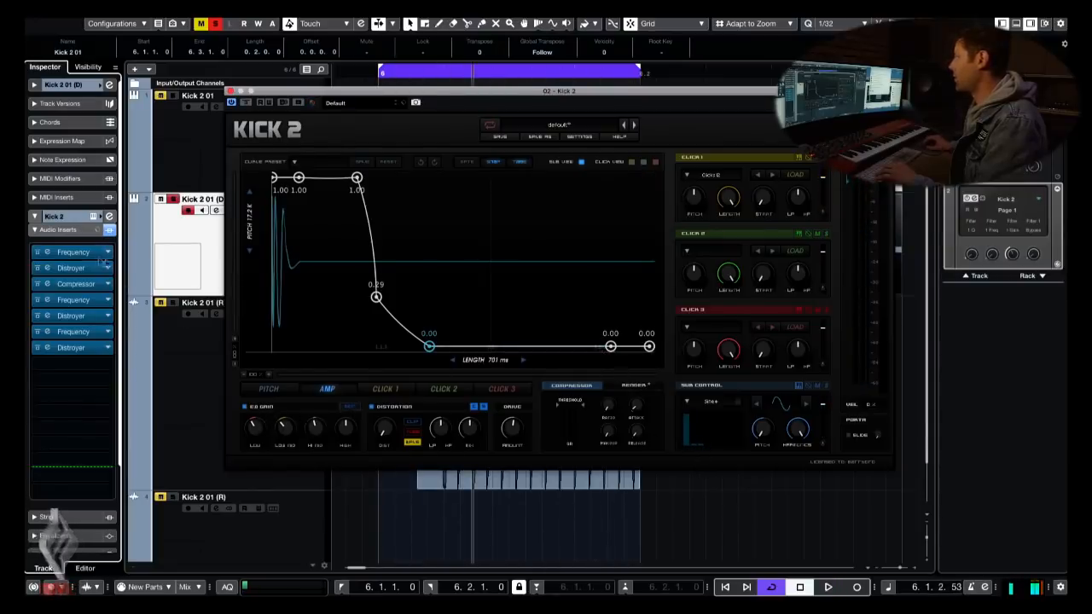
- Bypass the duplicate's inserts from the Compressor down, and reactivate the Compressor and the Frequency below it one at a time while auditioning
{"action": "left_click_drag", "start_coordinate": [37, 350], "coordinate": [38, 315]}
{"action": "key", "text": "space"}
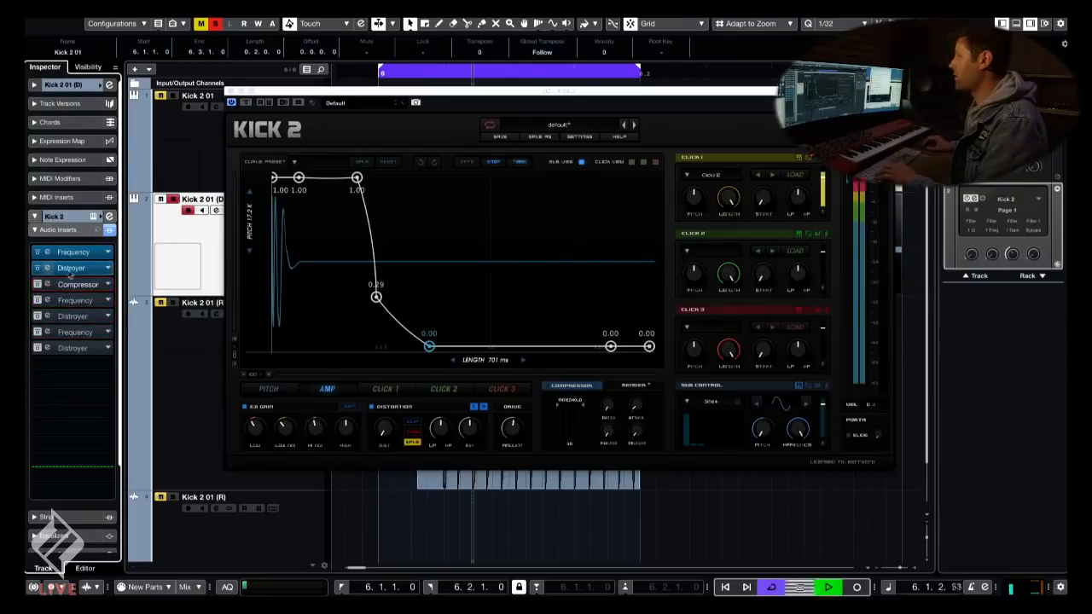
{"action": "left_click", "coordinate": [38, 284]}
{"action": "key", "text": "space"}
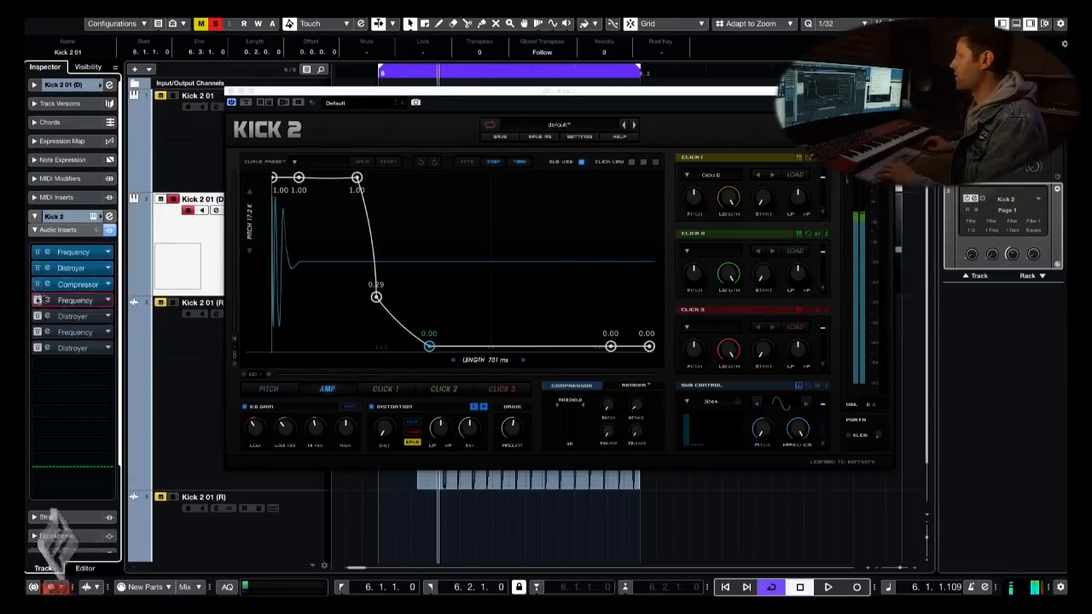
{"action": "left_click", "coordinate": [38, 300]}
{"action": "key", "text": "space"}
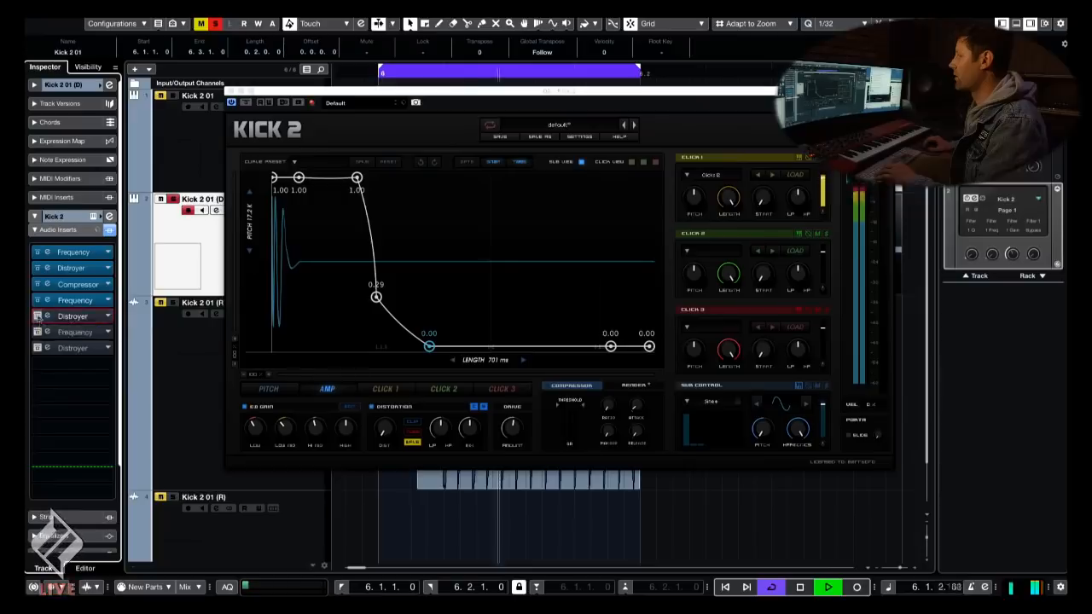
- Reactivate the fifth-slot Distroyer, raise its upper curve point, and set its offset to 0.03 and low filter to 56.7 Hz
{"action": "left_click", "coordinate": [37, 316]}
{"action": "left_click", "coordinate": [79, 317]}
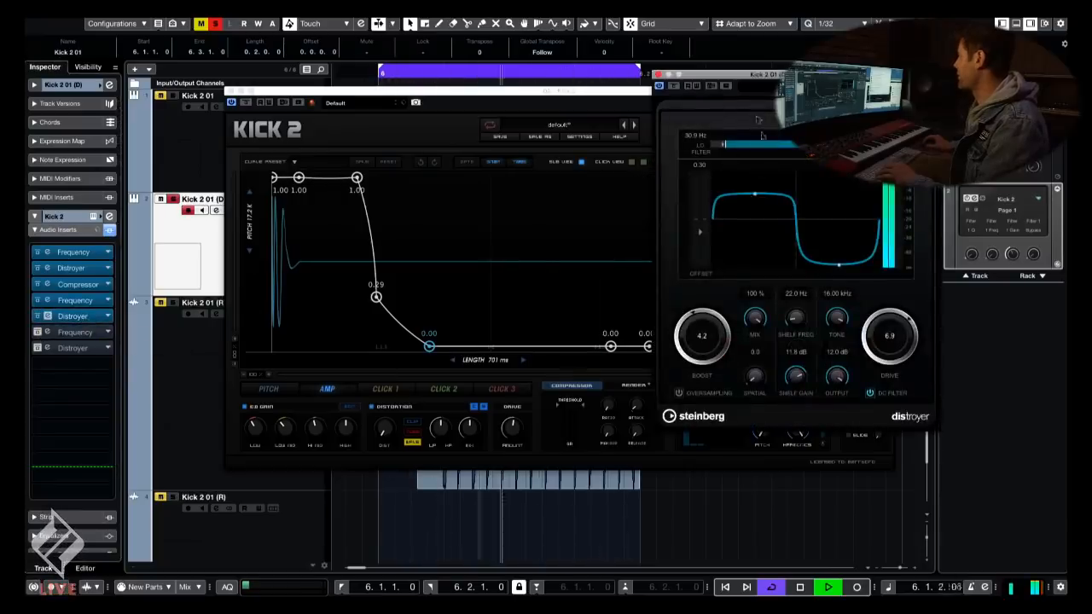
{"action": "left_click_drag", "start_coordinate": [755, 199], "coordinate": [754, 184]}
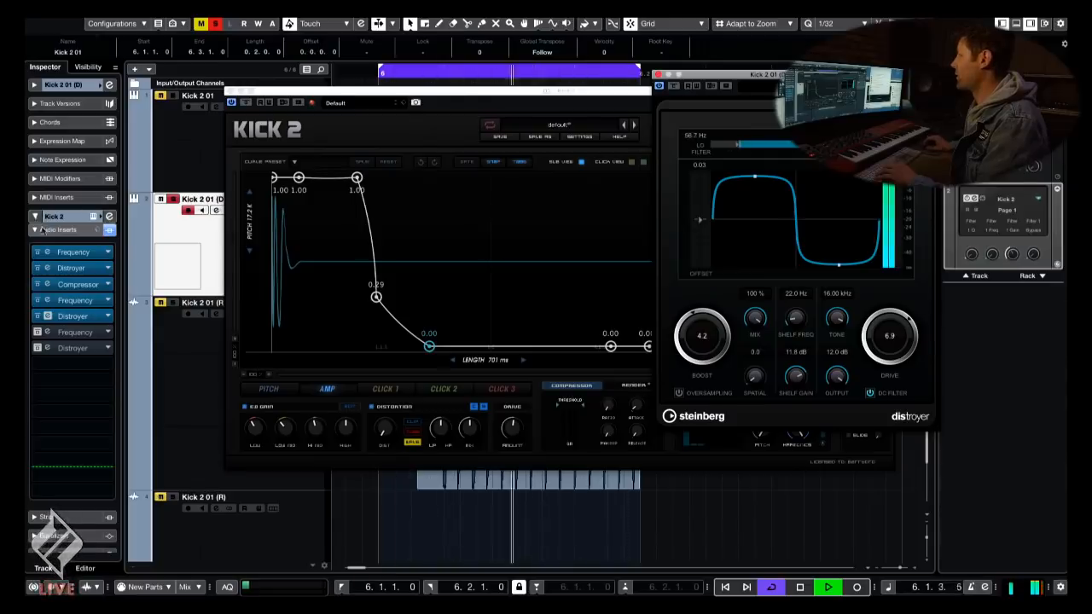
- Reshape the second-slot Distroyer's curve, setting offset to 0.12, boost to 3.1 and drive to 5.3
{"action": "left_click", "coordinate": [80, 271]}
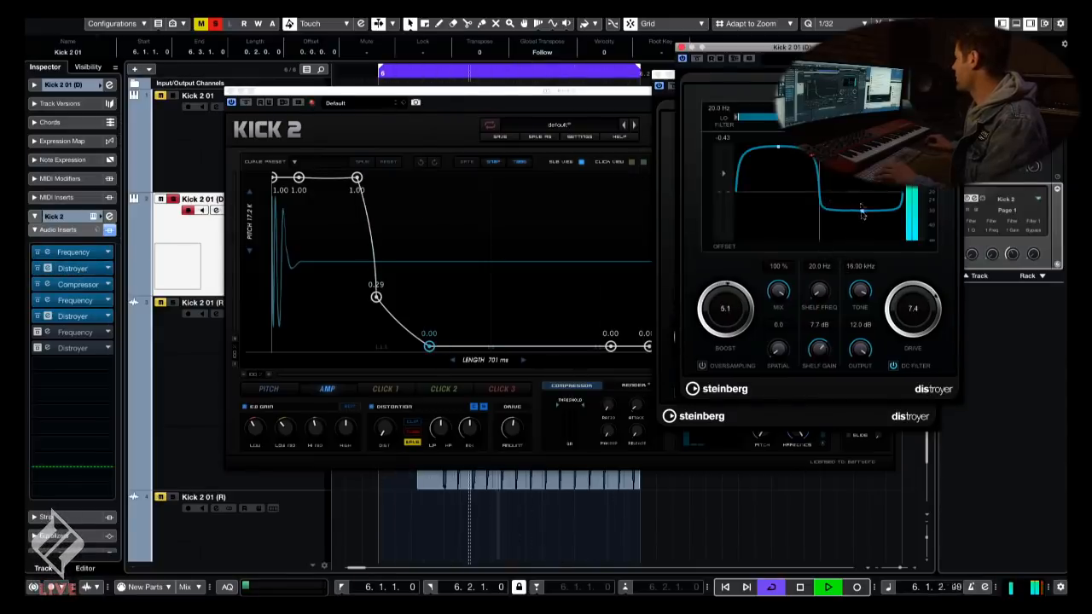
{"action": "left_click_drag", "start_coordinate": [862, 213], "coordinate": [861, 254]}
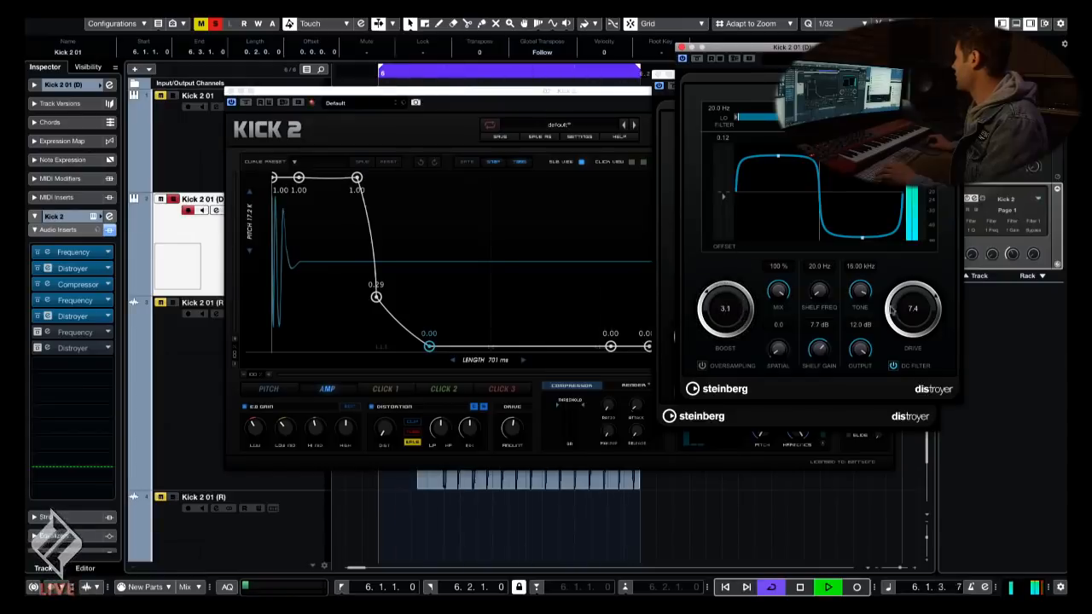
{"action": "left_click_drag", "start_coordinate": [892, 309], "coordinate": [913, 329]}
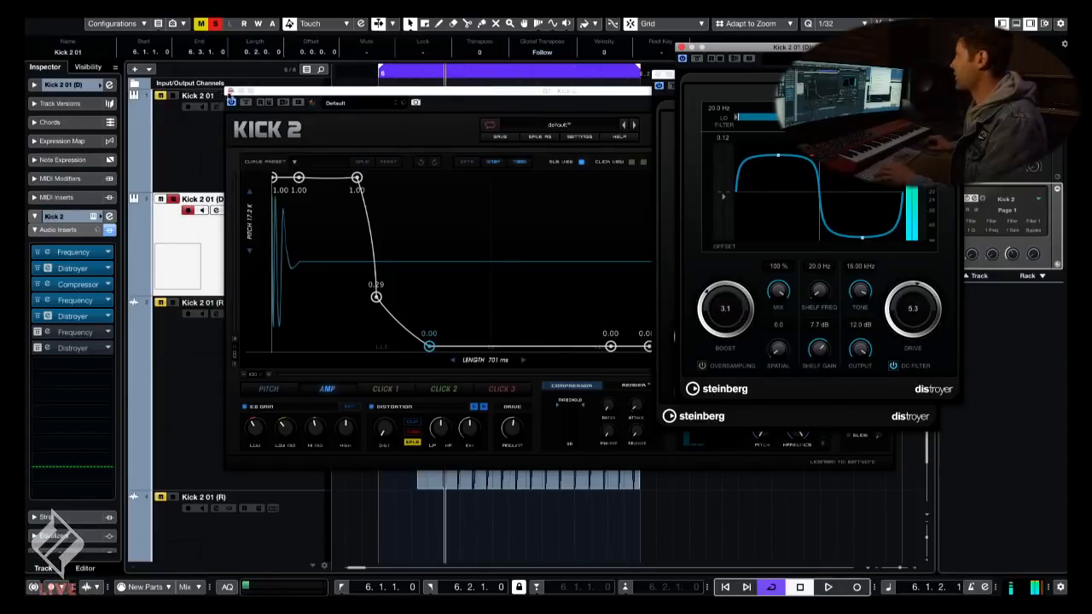
- Close the Kick 2 editor, solo the rendered Kick 2 01 (R) 01 track and play it together with the duplicate
{"action": "left_click", "coordinate": [228, 92]}
{"action": "scroll", "coordinate": [422, 285], "scroll_direction": "right", "scroll_amount": 2}
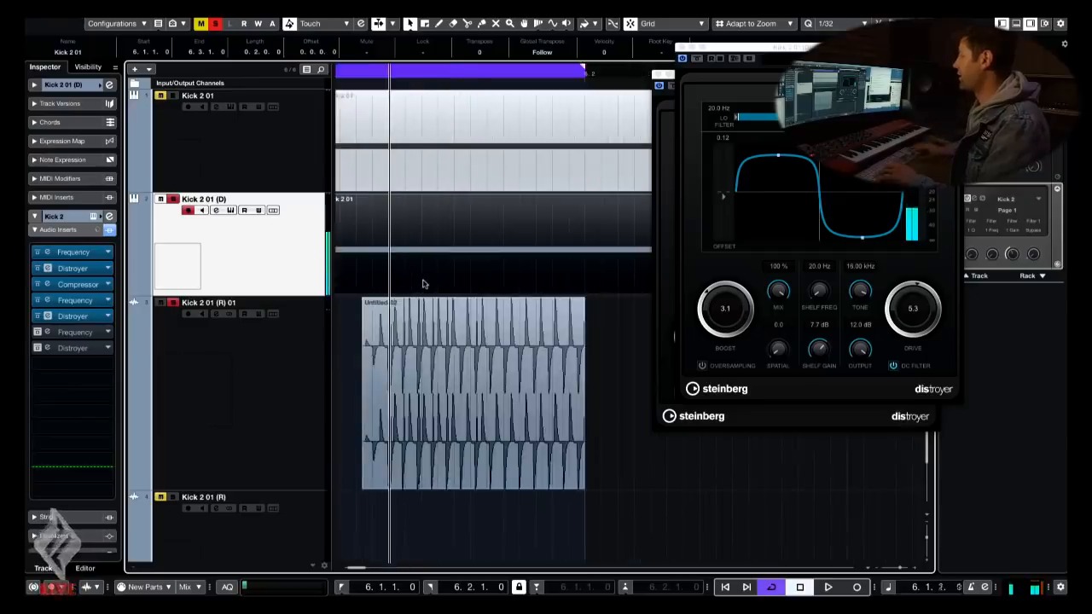
{"action": "key", "text": "space"}
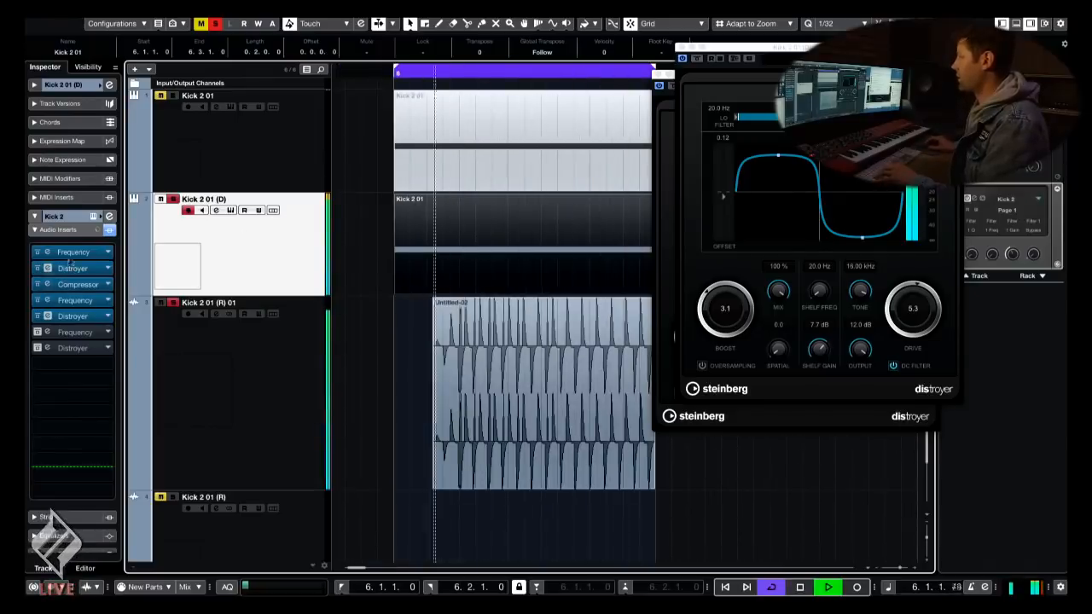
{"action": "key", "text": "space"}
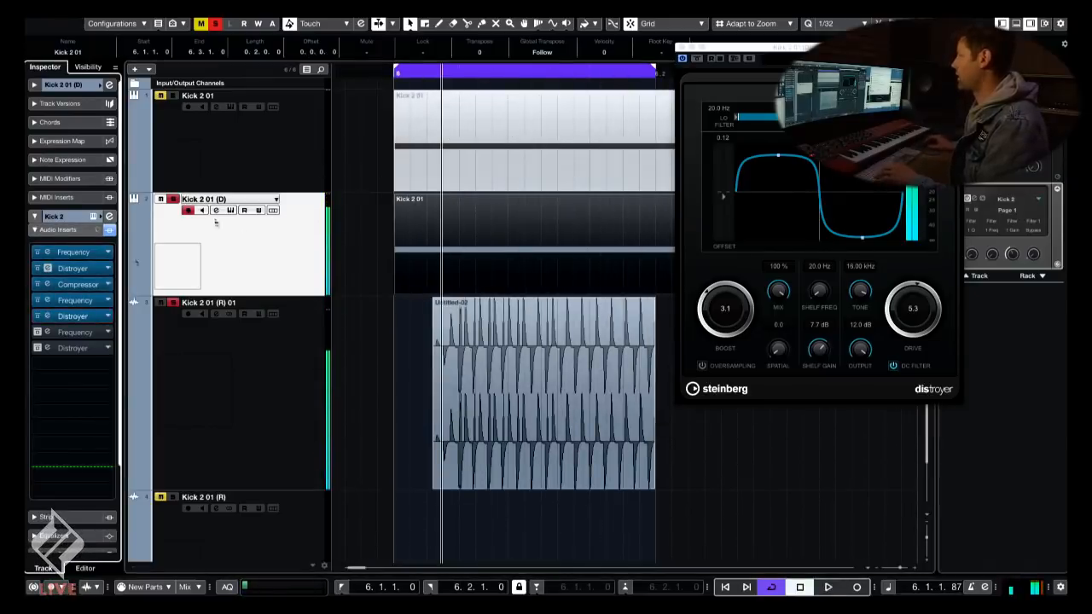
- Soften the second-slot Distroyer with offset 0.40, drive 3.2, boost 2.7 and mix 77%, and play the result
{"action": "left_click", "coordinate": [82, 270]}
{"action": "left_click", "coordinate": [85, 268]}
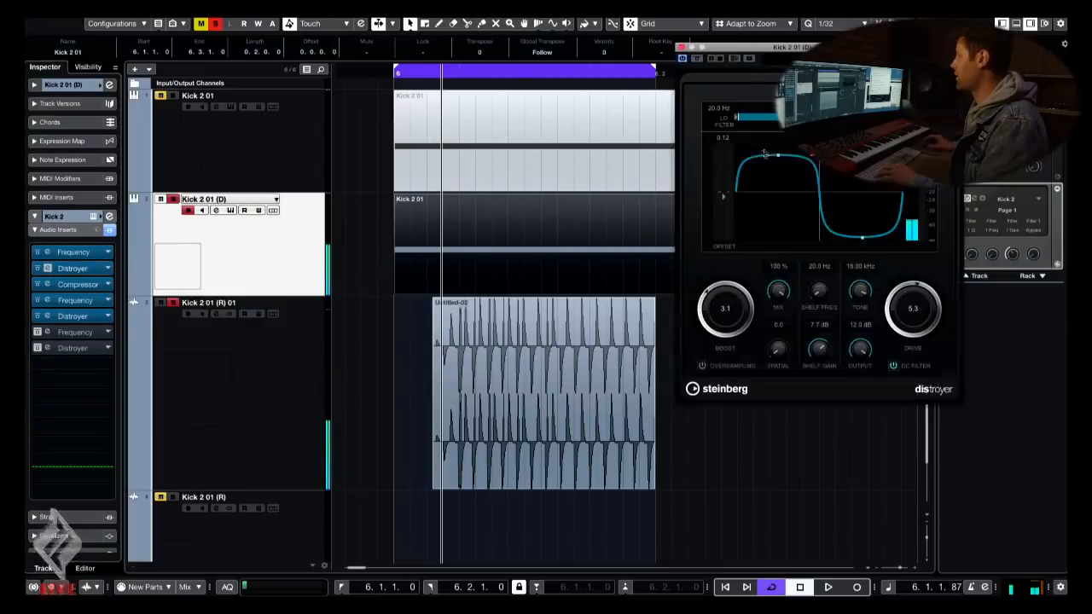
{"action": "left_click_drag", "start_coordinate": [809, 48], "coordinate": [766, 51]}
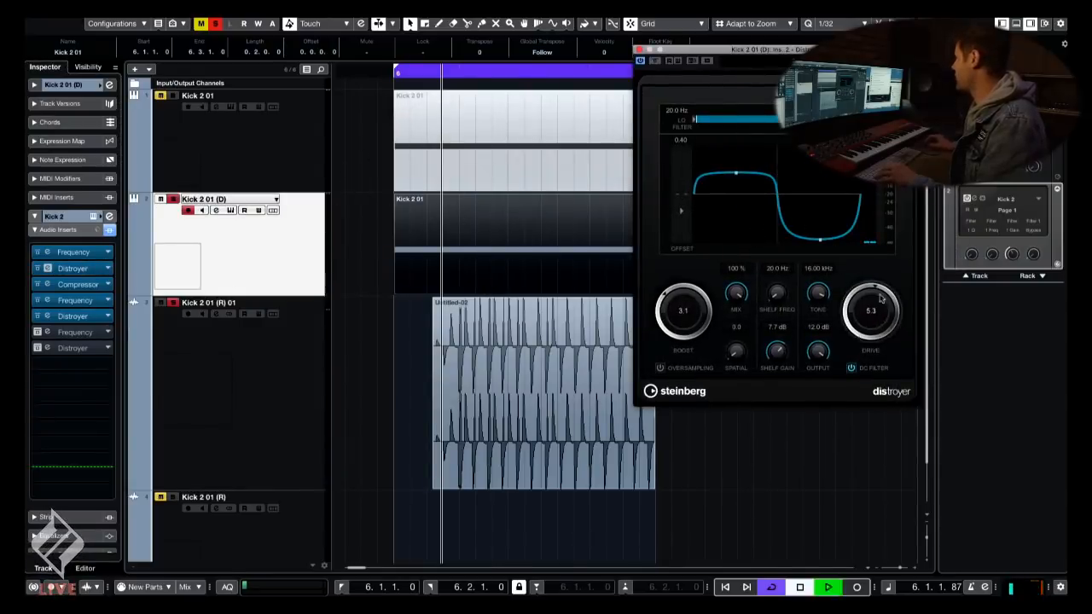
{"action": "left_click_drag", "start_coordinate": [882, 298], "coordinate": [882, 317]}
{"action": "left_click_drag", "start_coordinate": [735, 294], "coordinate": [683, 314]}
{"action": "key", "text": "space"}
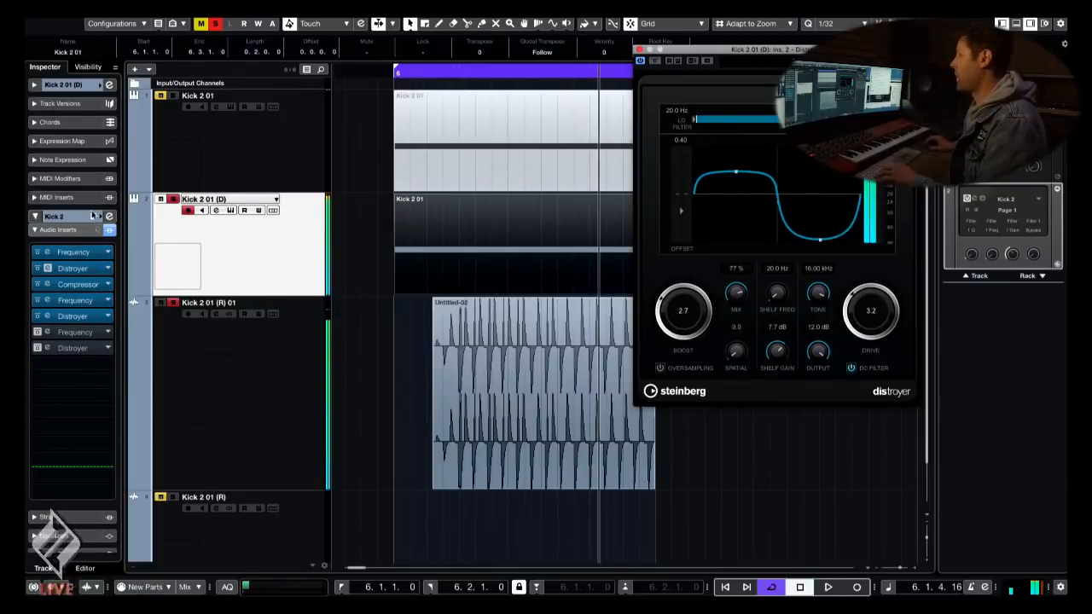
- Move the zero point of the duplicate's Kick 2 amp envelope outward, lower the middle point to about 0.12 and audition it
{"action": "left_click", "coordinate": [93, 216]}
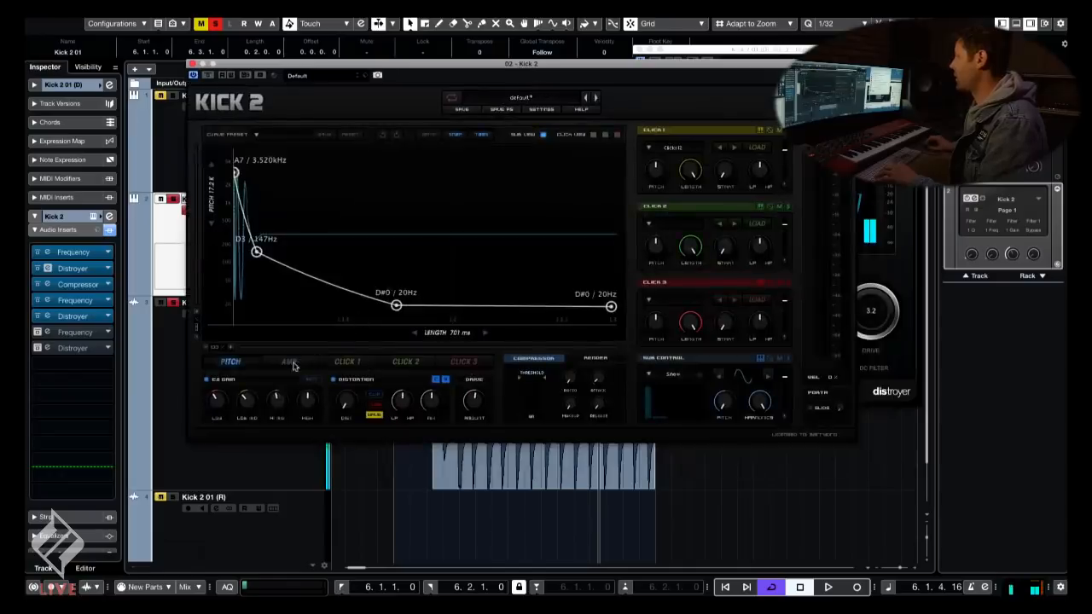
{"action": "left_click", "coordinate": [289, 362]}
{"action": "left_click_drag", "start_coordinate": [391, 320], "coordinate": [465, 320]}
{"action": "key", "text": "space"}
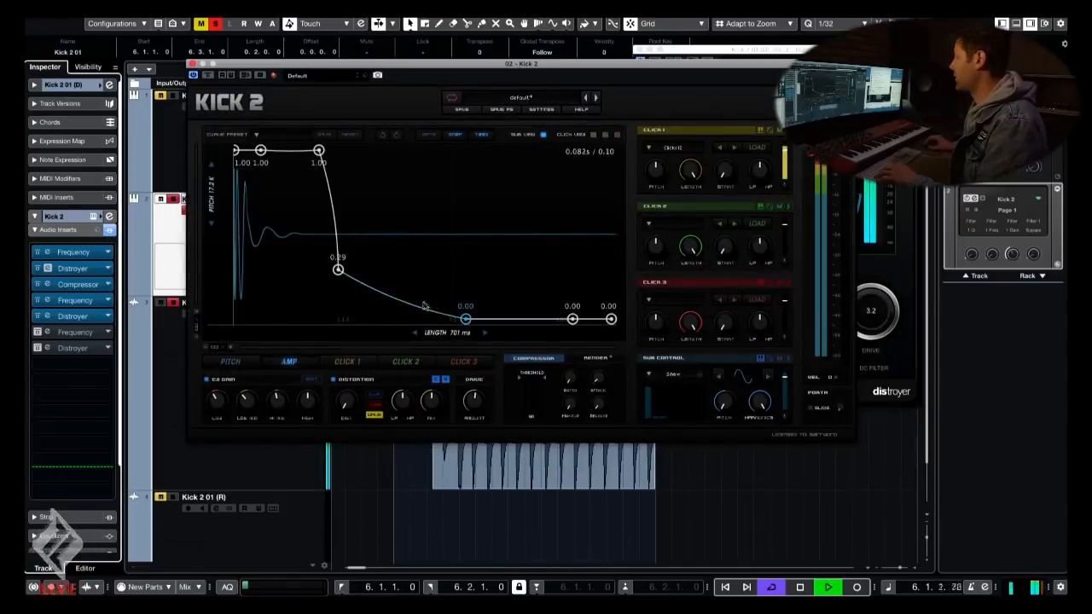
{"action": "left_click_drag", "start_coordinate": [338, 270], "coordinate": [338, 299]}
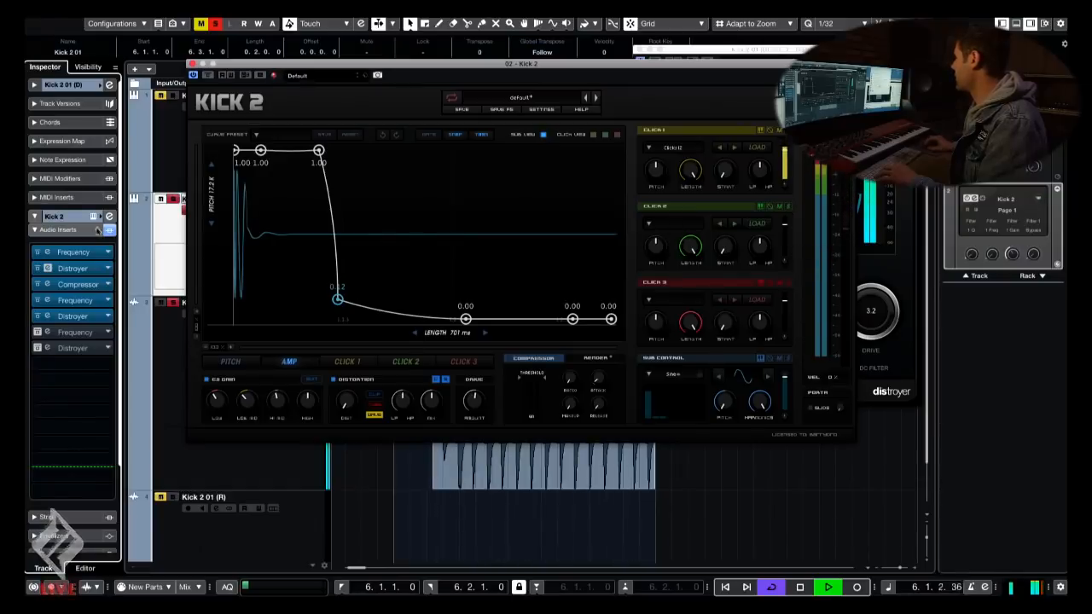
{"action": "key", "text": "space"}
- Set the duplicate's Compressor to ratio 5.43:1, attack 3.0 ms, hold 776 ms and analysis 45% during playback
{"action": "left_click", "coordinate": [48, 284]}
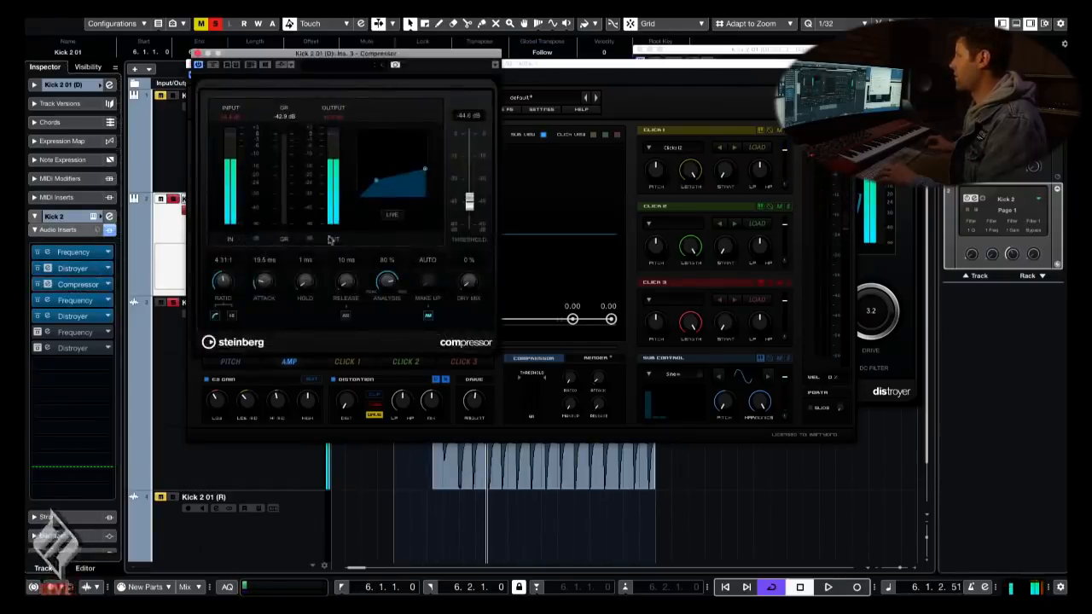
{"action": "key", "text": "space"}
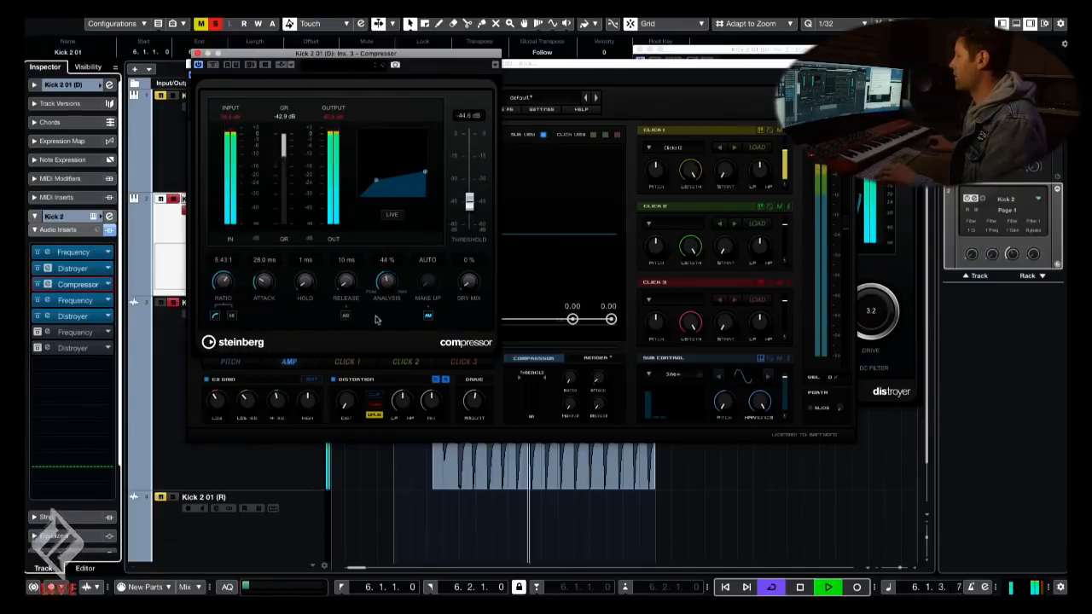
{"action": "left_click_drag", "start_coordinate": [309, 273], "coordinate": [273, 268]}
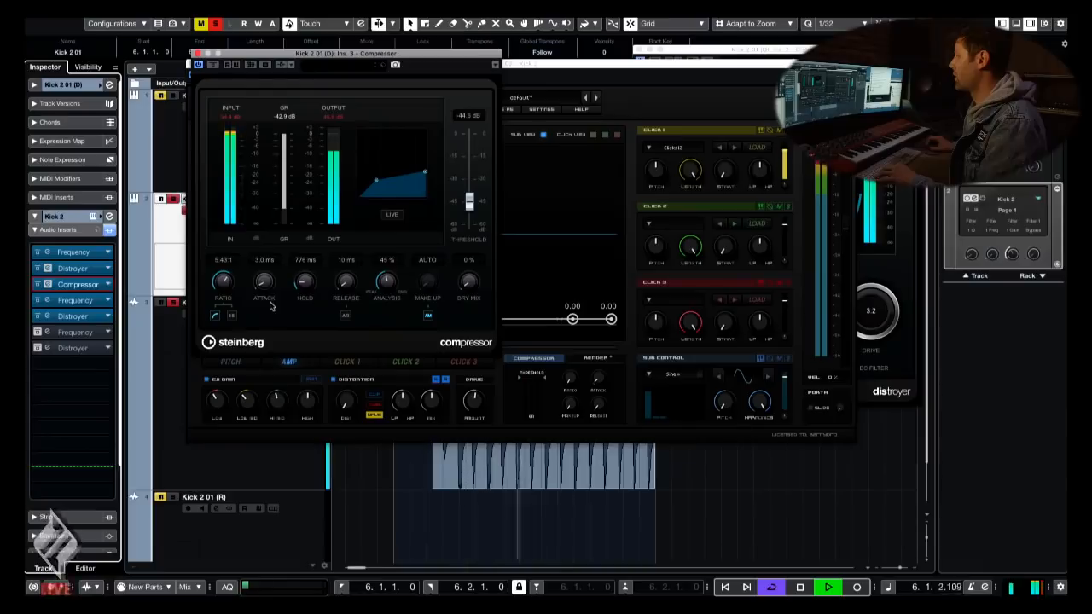
{"action": "left_click", "coordinate": [197, 53]}
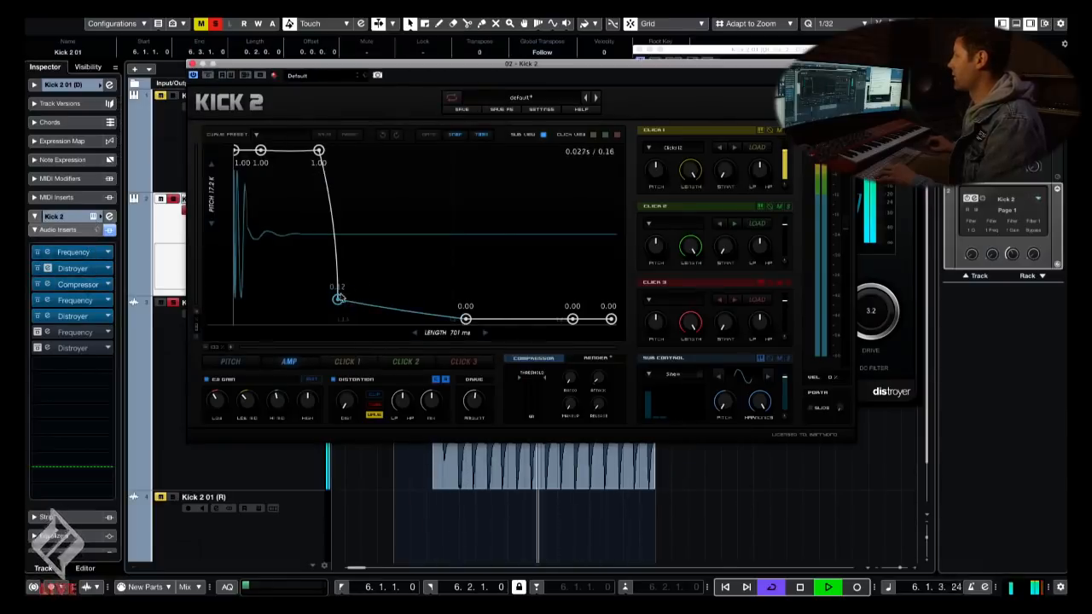
- Remove the amp envelope's middle point, extend and curve the decay to a farther zero point, and set the Kick 2 length to 659 ms
{"action": "double_click", "coordinate": [338, 299]}
{"action": "left_click_drag", "start_coordinate": [466, 320], "coordinate": [533, 320]}
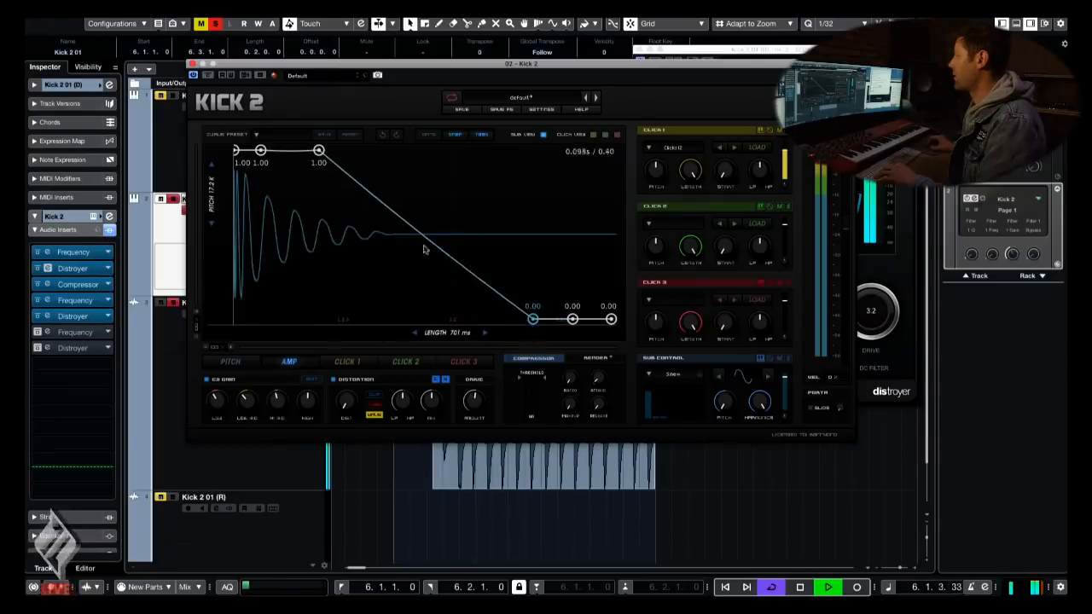
{"action": "left_click_drag", "start_coordinate": [424, 248], "coordinate": [407, 274]}
{"action": "left_click_drag", "start_coordinate": [471, 334], "coordinate": [459, 338]}
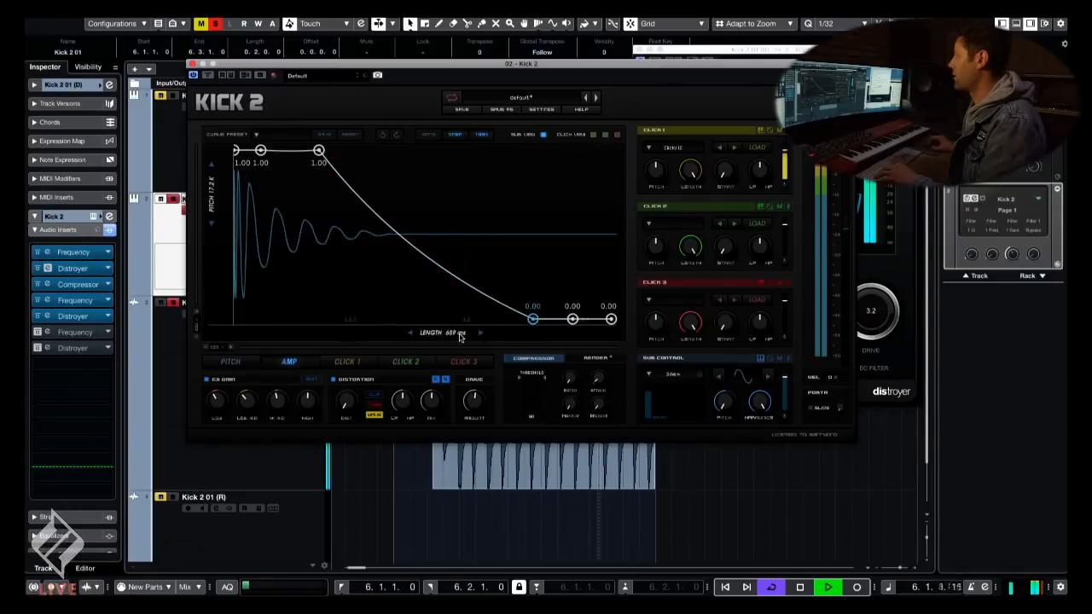
- Reactivate the sixth-slot Frequency and seventh-slot Distroyer, show both editors with neither waveform display nor EQ graph covered, and start playback
{"action": "left_click", "coordinate": [37, 332]}
{"action": "left_click", "coordinate": [86, 332]}
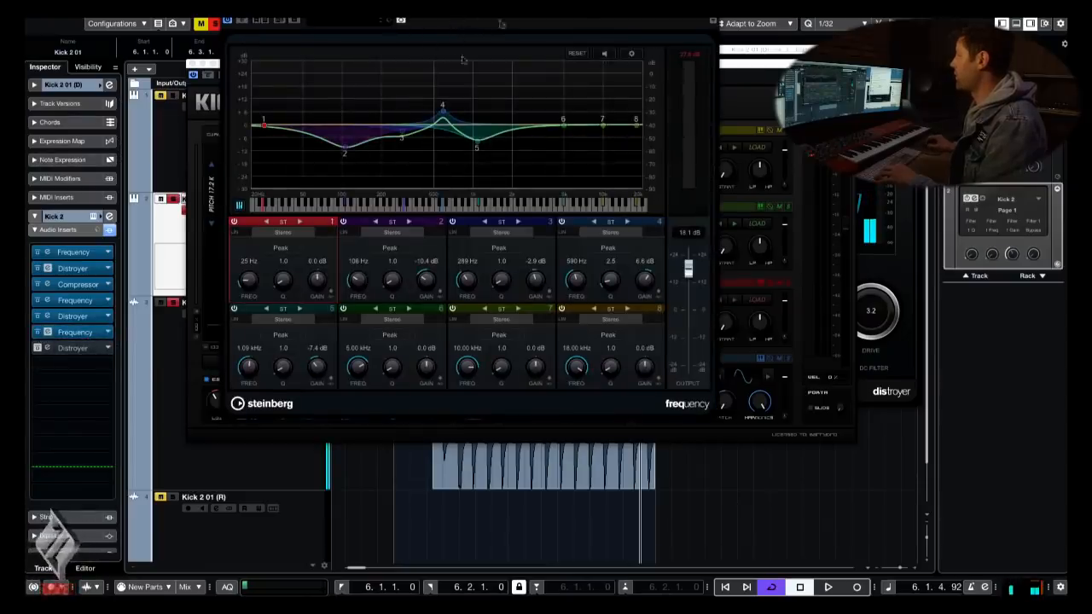
{"action": "left_click", "coordinate": [85, 348]}
{"action": "key", "text": "space"}
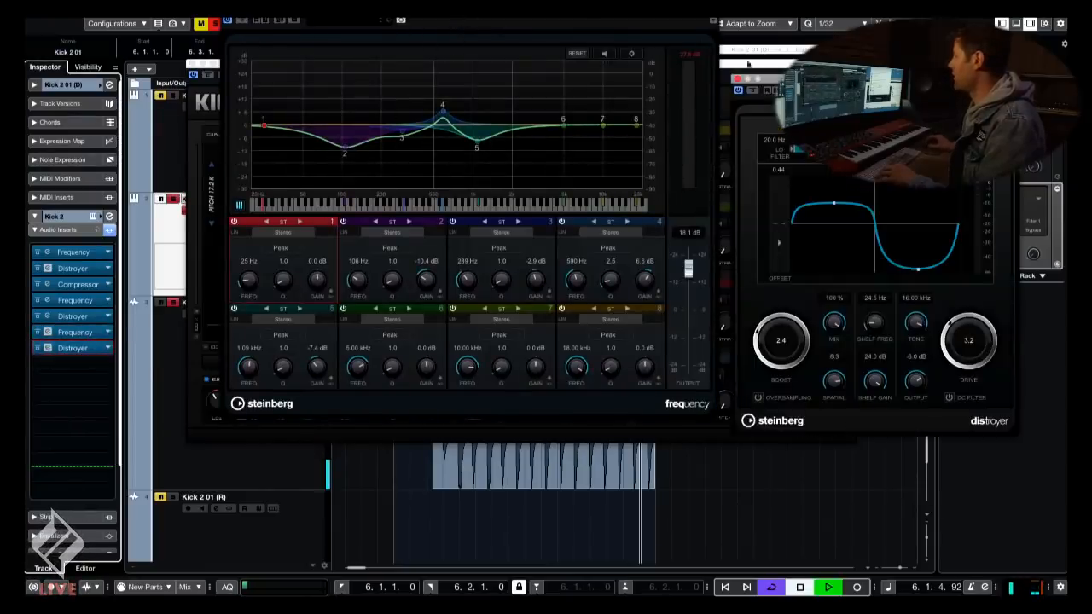
{"action": "left_click_drag", "start_coordinate": [879, 123], "coordinate": [708, 77]}
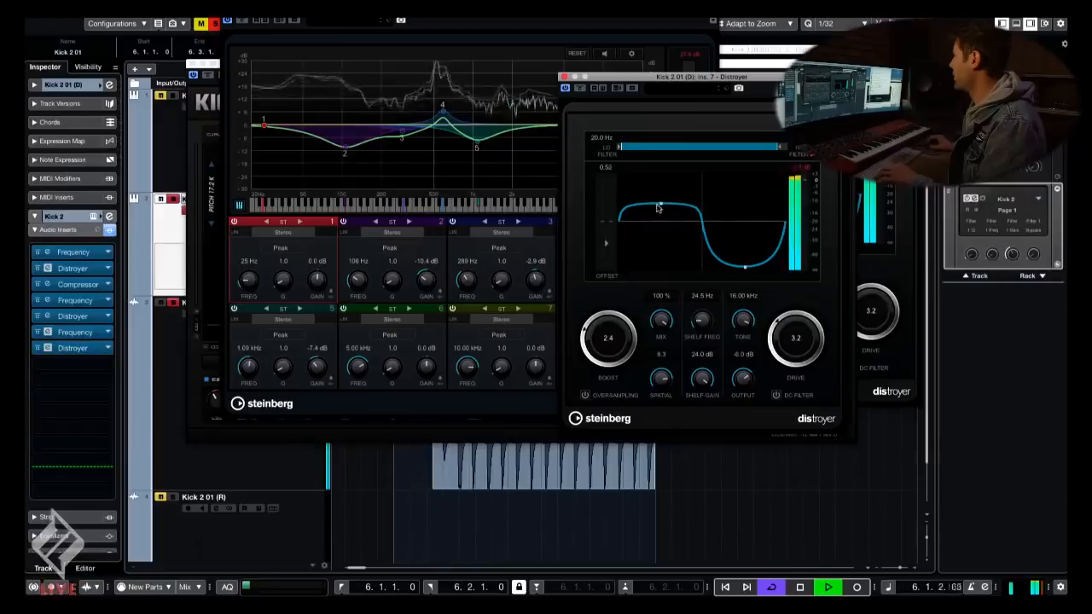
- Set the sixth-slot Frequency bands: 2 to 80 Hz/7.2 dB, 3 to 333 Hz/1.6 dB, 4 to 533 Hz/2.7 dB, 5 to 1.11 kHz/8.2 dB
{"action": "mouse_move", "coordinate": [442, 106]}
{"action": "left_mouse_down"}
{"action": "mouse_move", "coordinate": [445, 133]}
{"action": "mouse_move", "coordinate": [415, 99]}
{"action": "mouse_move", "coordinate": [427, 128]}
{"action": "mouse_move", "coordinate": [436, 113]}
{"action": "left_mouse_up"}
{"action": "left_click_drag", "start_coordinate": [342, 153], "coordinate": [330, 110]}
{"action": "left_click_drag", "start_coordinate": [404, 134], "coordinate": [410, 122]}
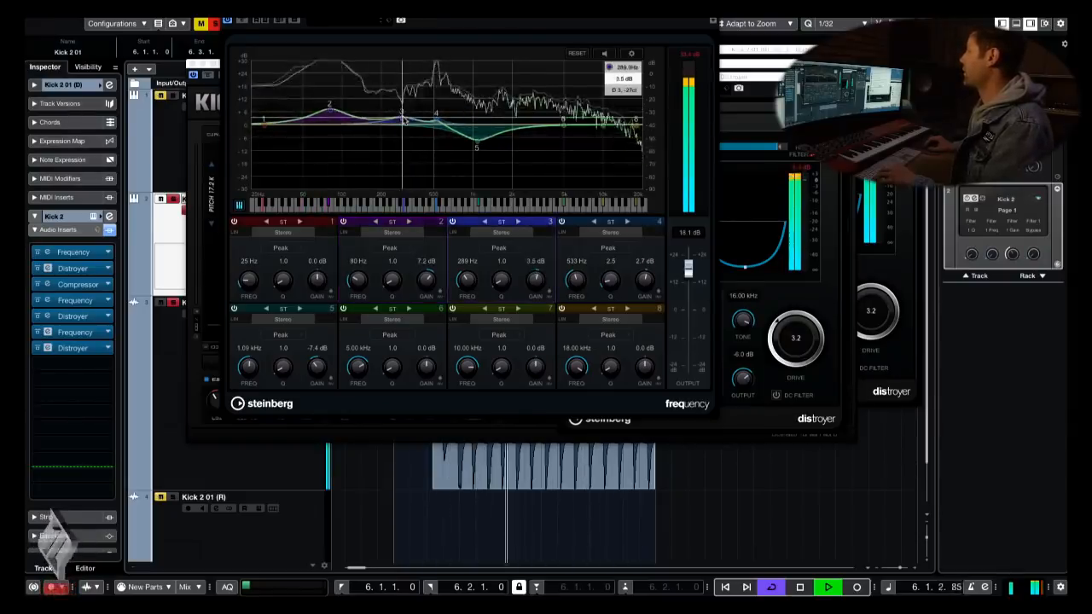
{"action": "left_click_drag", "start_coordinate": [477, 140], "coordinate": [478, 108]}
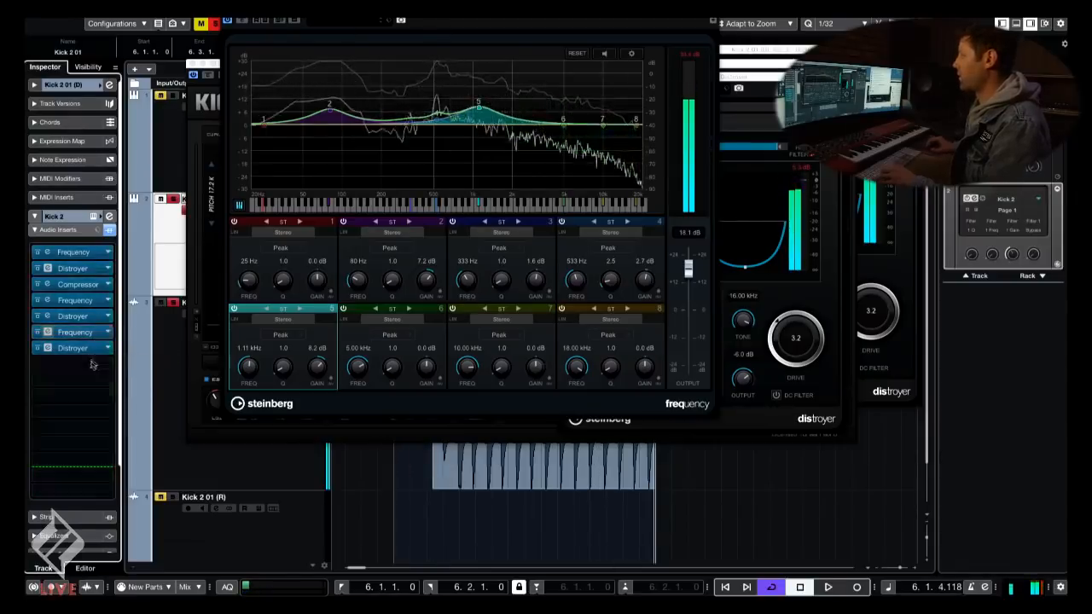
- Copy the sixth-slot Frequency into the eighth slot and make its band 1 a steep Cut 96 filter at 230 Hz during playback
{"action": "left_click_drag", "start_coordinate": [73, 332], "coordinate": [72, 364]}
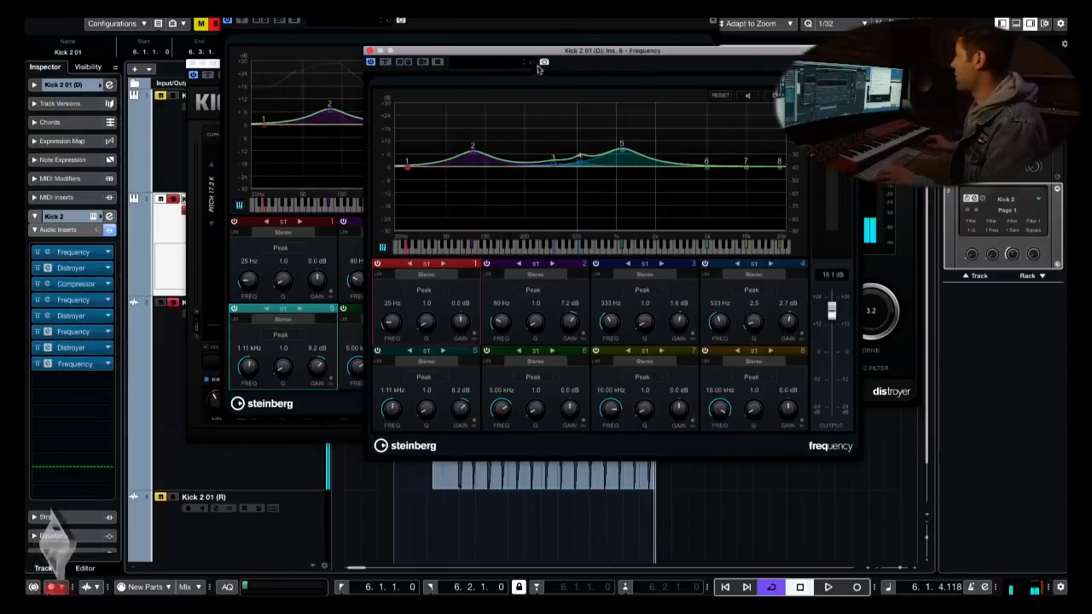
{"action": "left_click_drag", "start_coordinate": [407, 167], "coordinate": [450, 170]}
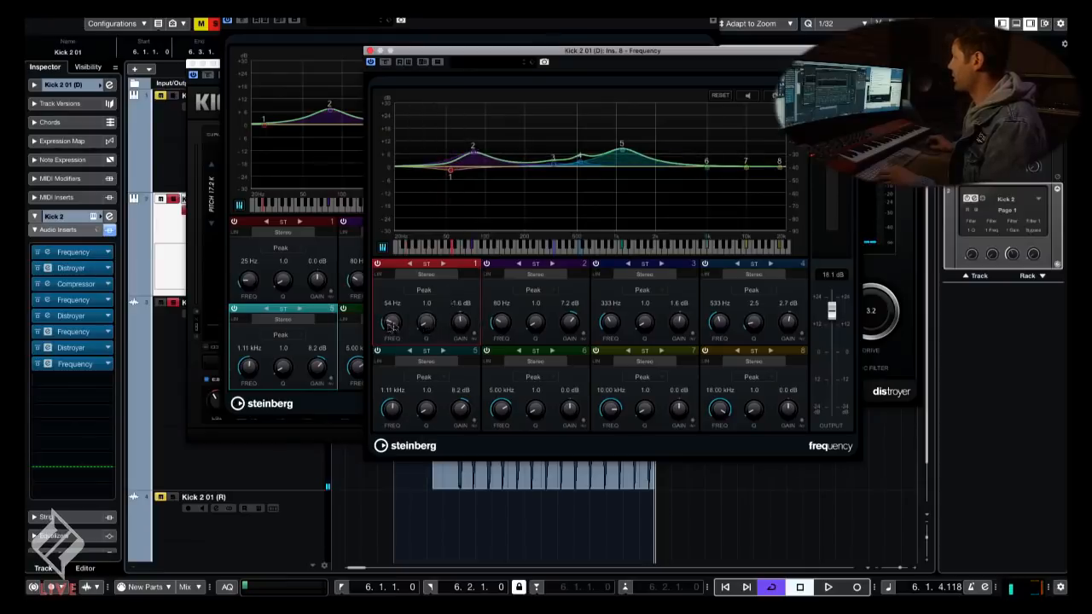
{"action": "left_click", "coordinate": [424, 291]}
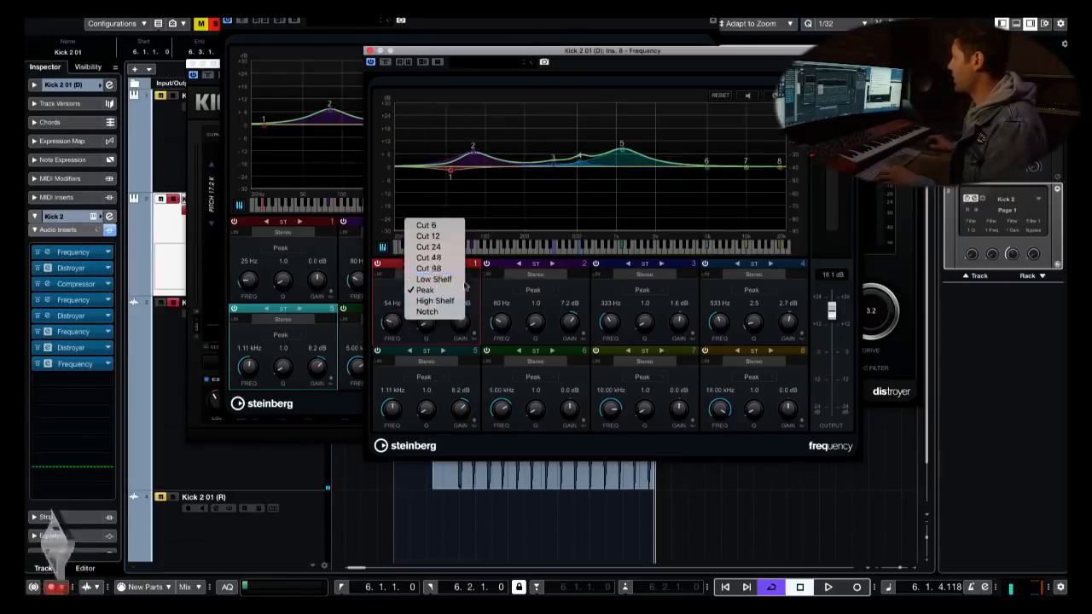
{"action": "left_click", "coordinate": [428, 268]}
{"action": "key", "text": "space"}
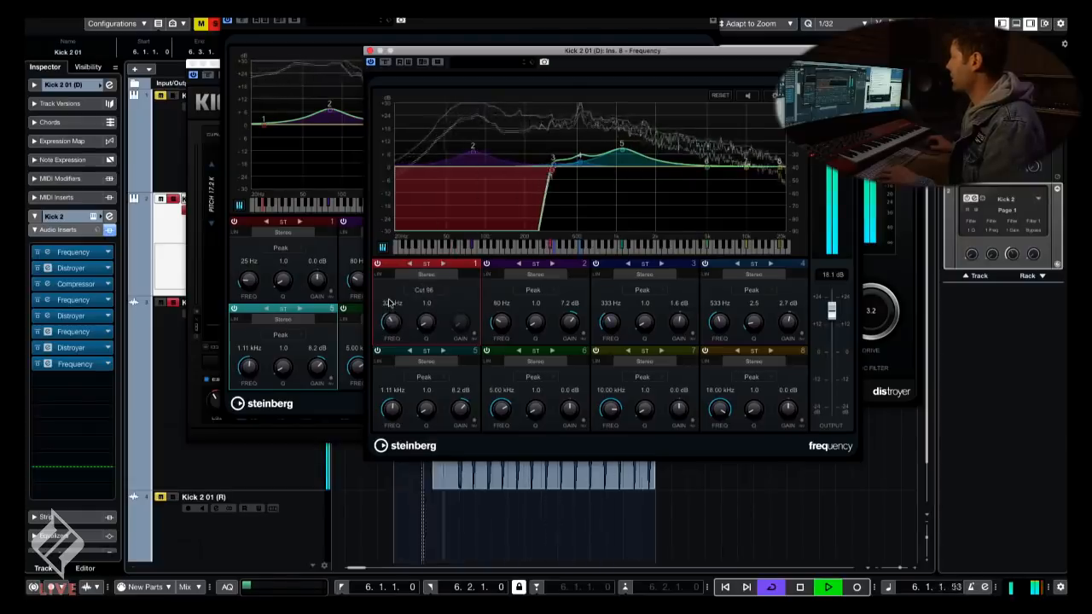
{"action": "scroll", "coordinate": [391, 321], "scroll_direction": "down", "scroll_amount": 3}
{"action": "key", "text": "space"}
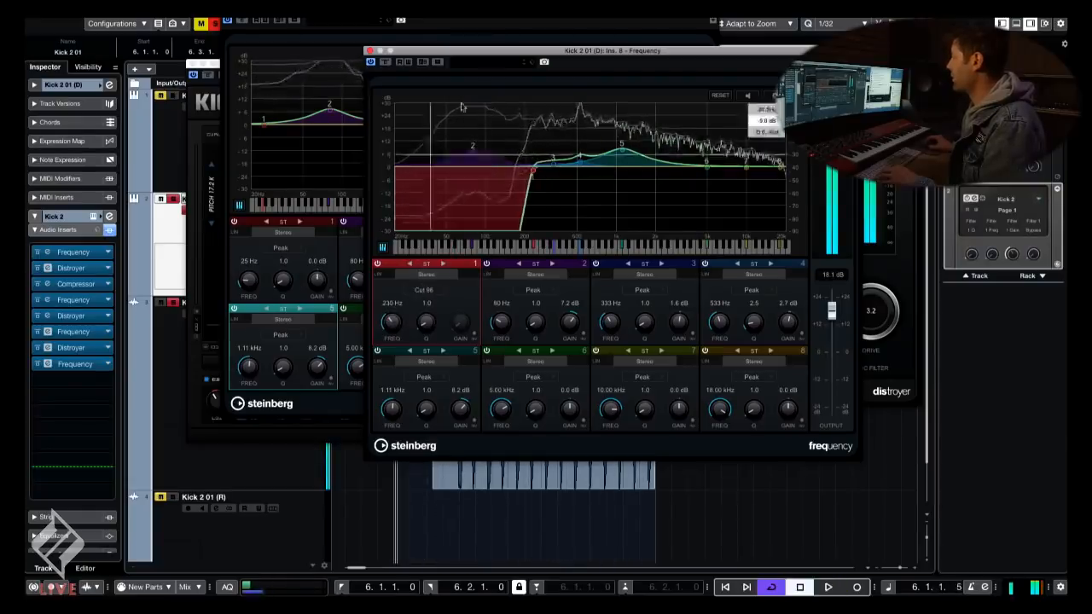
- Take the rendered Kick 2 01 (R) 01 track out of solo and reopen the duplicate's eighth-slot Frequency during playback
{"action": "left_click", "coordinate": [368, 50]}
{"action": "left_click", "coordinate": [420, 145]}
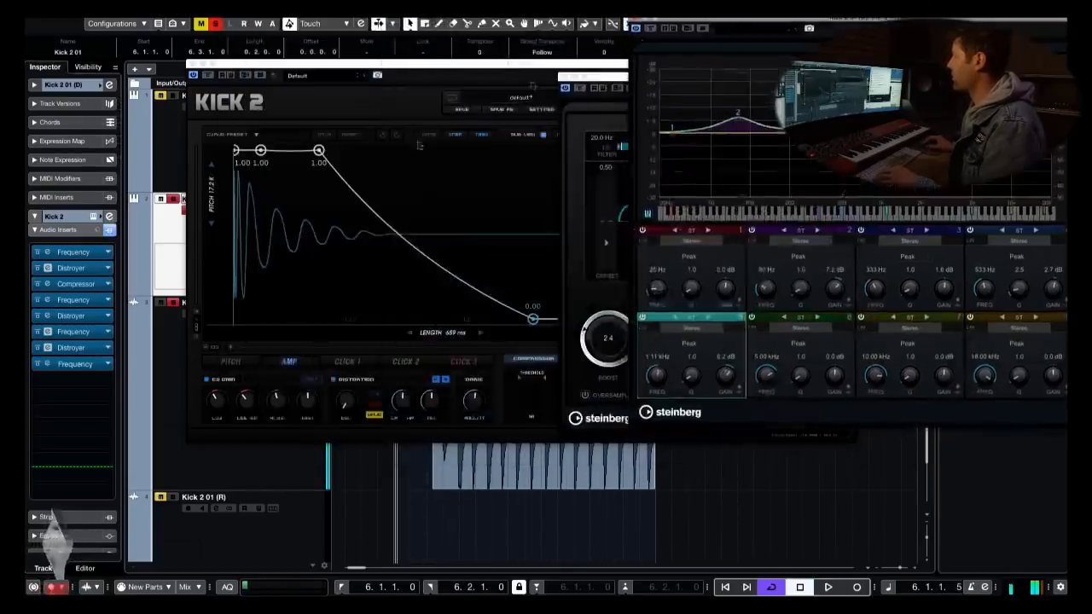
{"action": "left_click", "coordinate": [169, 305]}
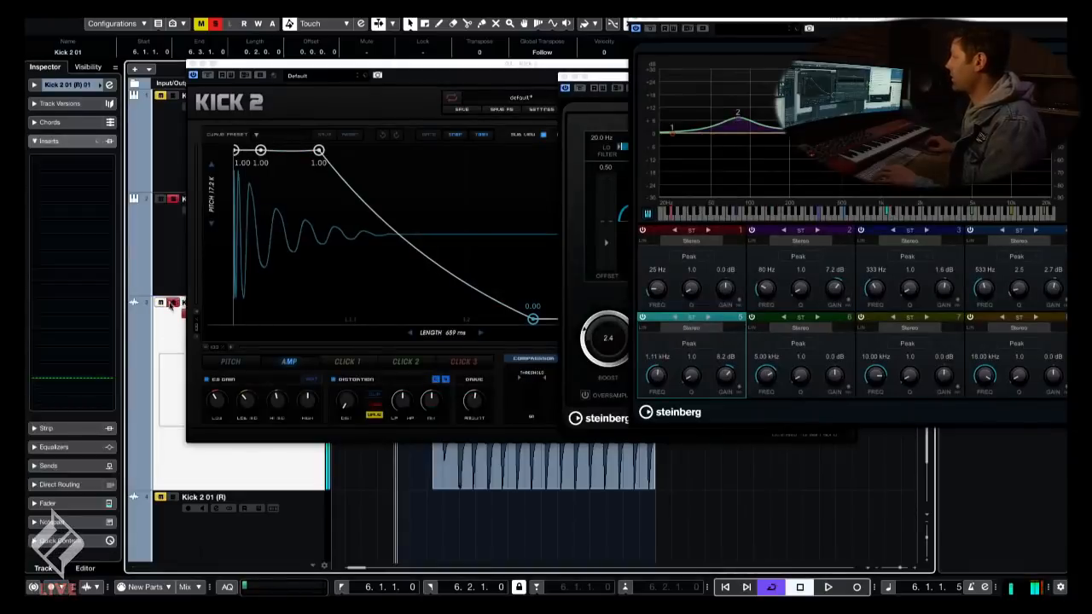
{"action": "left_click", "coordinate": [173, 253]}
{"action": "left_click", "coordinate": [37, 365]}
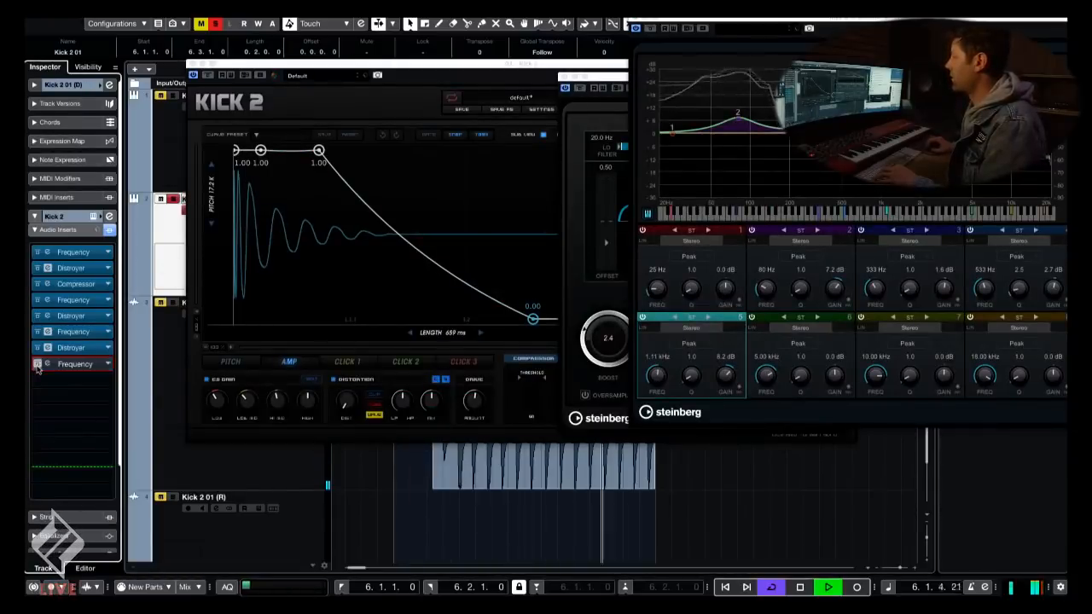
{"action": "left_click", "coordinate": [48, 364]}
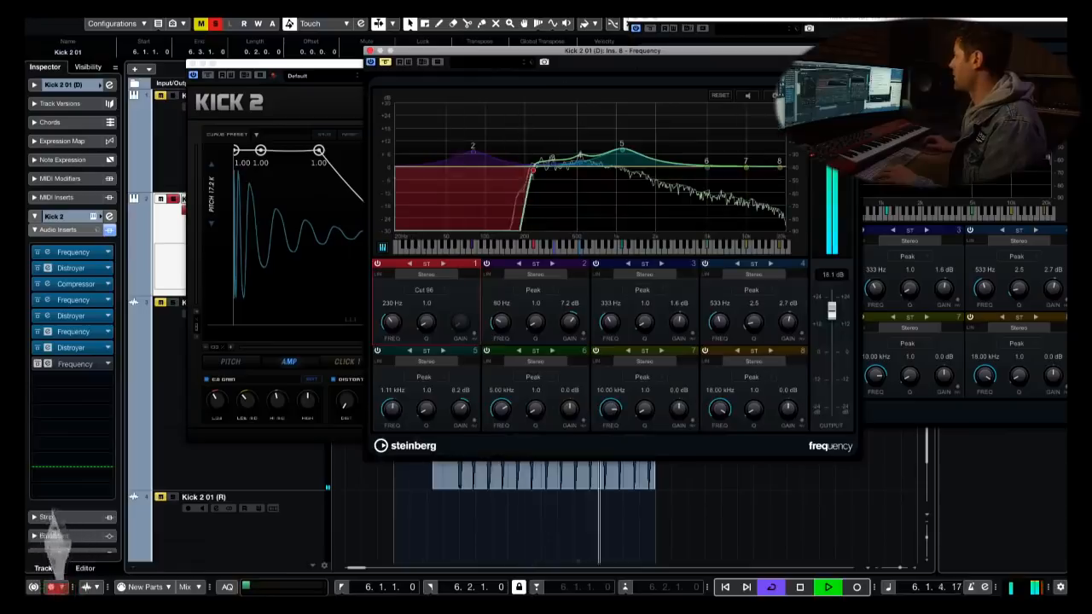
- Set the eighth-slot Frequency to cut at 212 Hz, bands 3 to 329 Hz/2.1 dB, 4 to 454 Hz/1.3 dB, 5 to 1.06 kHz/0.8 dB, output 1.0 dB
{"action": "left_click_drag", "start_coordinate": [621, 151], "coordinate": [501, 175]}
{"action": "key", "text": "space"}
{"action": "left_click_drag", "start_coordinate": [514, 175], "coordinate": [528, 175]}
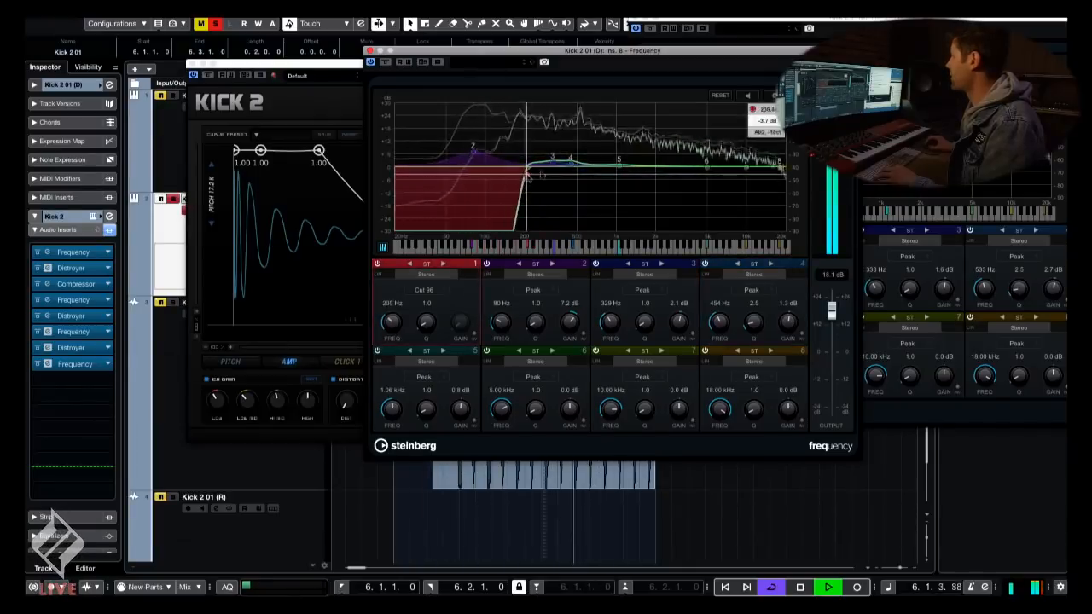
{"action": "left_click_drag", "start_coordinate": [834, 312], "coordinate": [835, 353]}
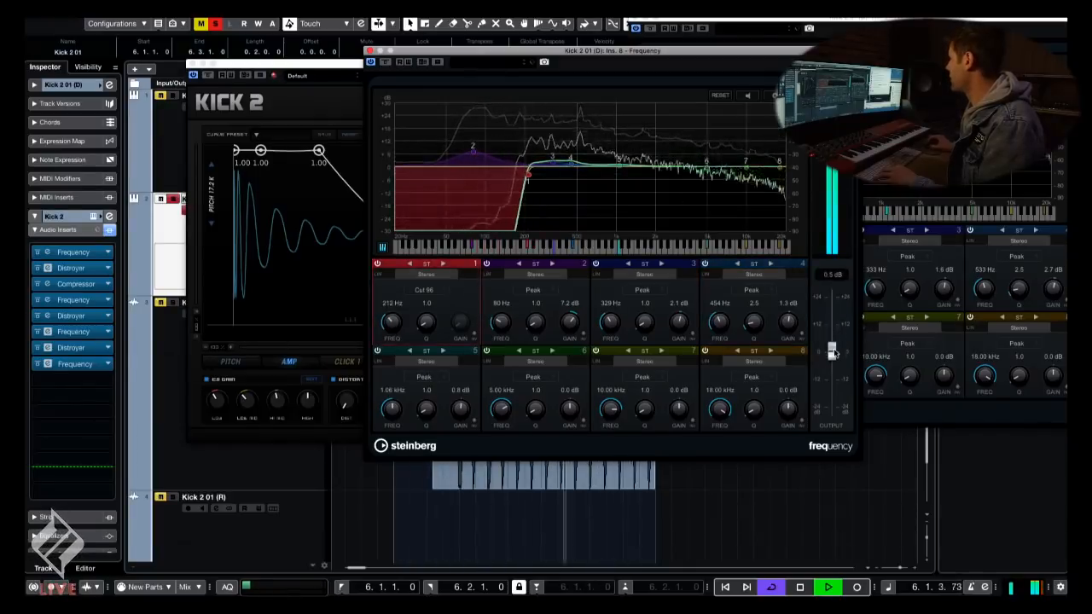
- Solo the rendered Kick 2 01 (R) 01 track again, lower the band 1 cut to 29 Hz, and close the eighth-slot Frequency editor
{"action": "left_click", "coordinate": [173, 303]}
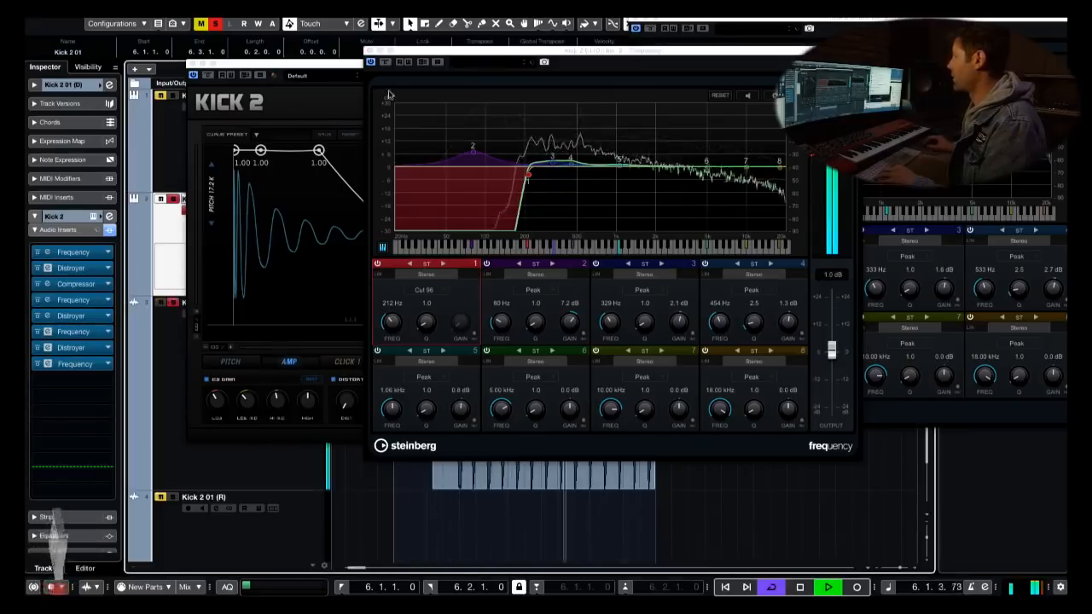
{"action": "left_click_drag", "start_coordinate": [528, 175], "coordinate": [416, 177]}
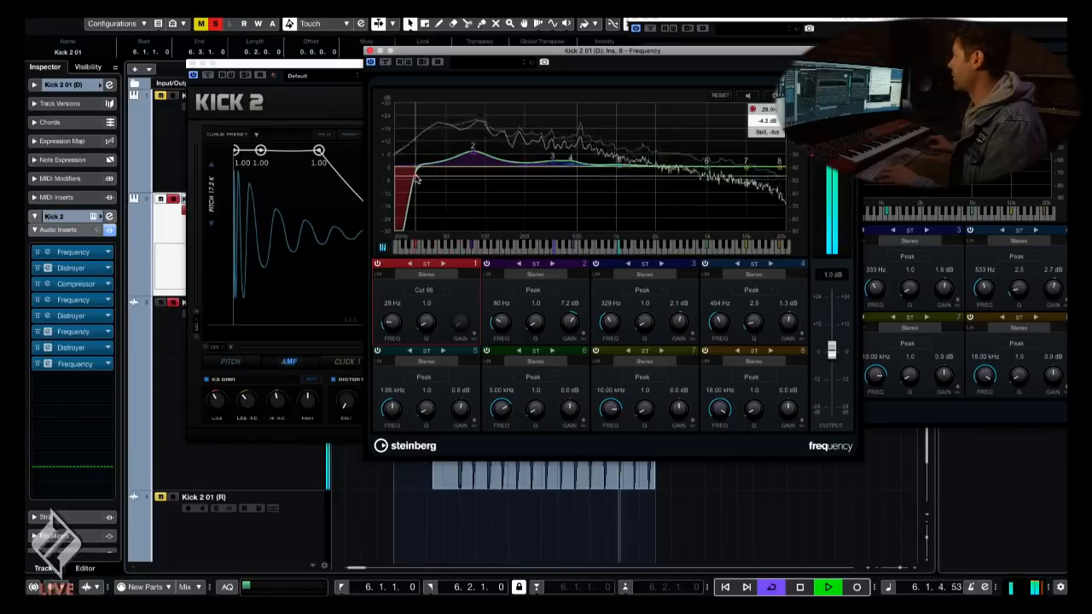
{"action": "left_click", "coordinate": [369, 50]}
- Set the duplicate's Kick 2 length to 613 ms during playback with its whole envelope display uncovered
{"action": "left_click_drag", "start_coordinate": [228, 75], "coordinate": [197, 75]}
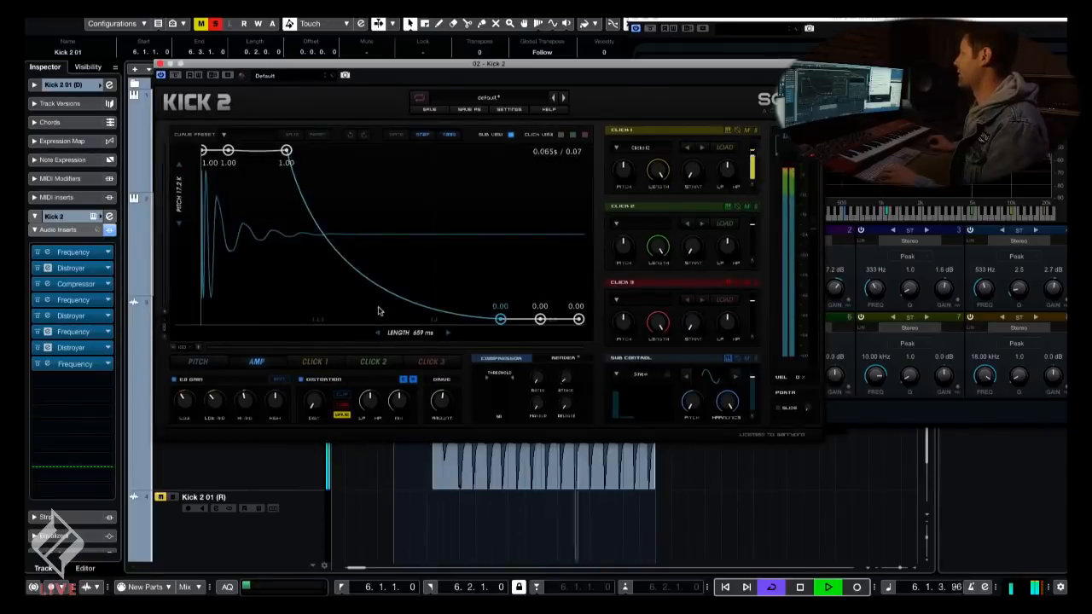
{"action": "left_click_drag", "start_coordinate": [397, 333], "coordinate": [398, 340]}
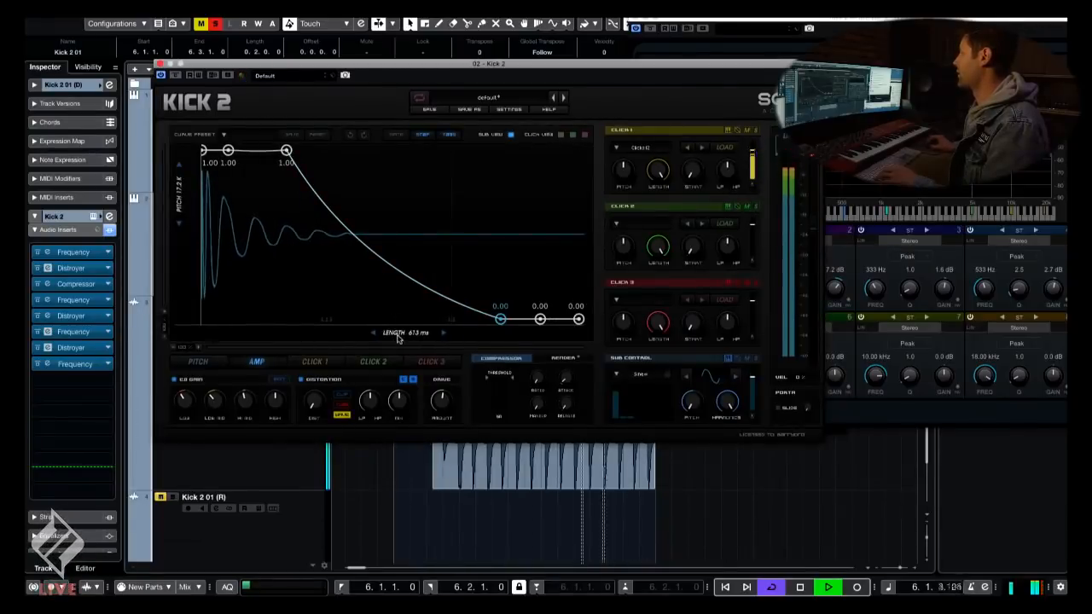
{"action": "key", "text": "space"}
- Show the Kick 2 pitch envelope and adjust its third point at D#0 / 20Hz slightly during playback
{"action": "left_click", "coordinate": [212, 361]}
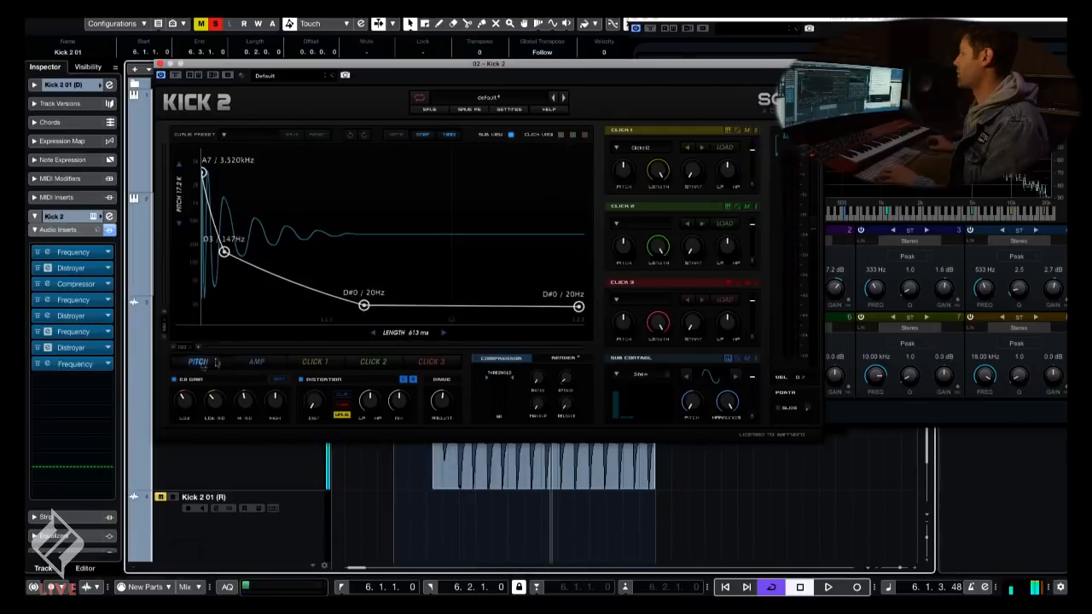
{"action": "key", "text": "space"}
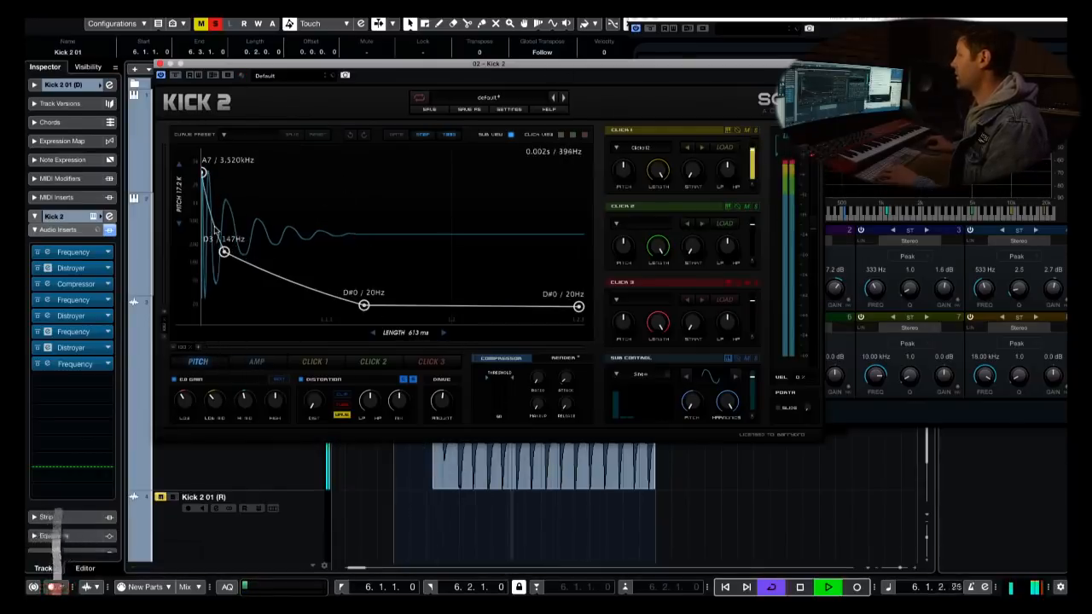
{"action": "left_click_drag", "start_coordinate": [364, 310], "coordinate": [361, 311]}
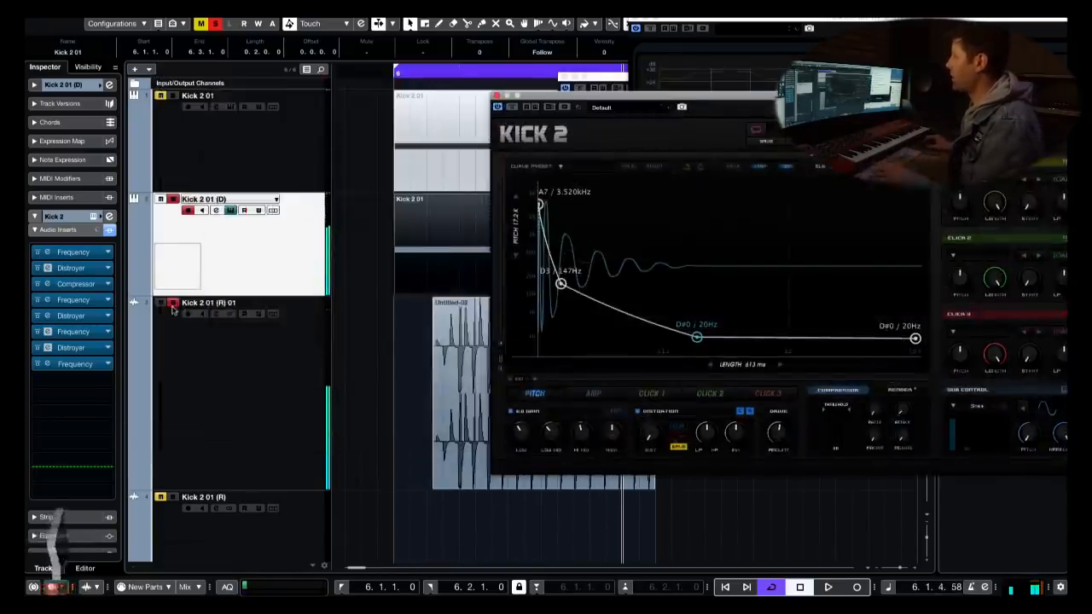
- Take Kick 2 01 (R) 01 out of solo, deselect the parts, and reposition the Kick 2 window clear of the track list
{"action": "left_click", "coordinate": [173, 309]}
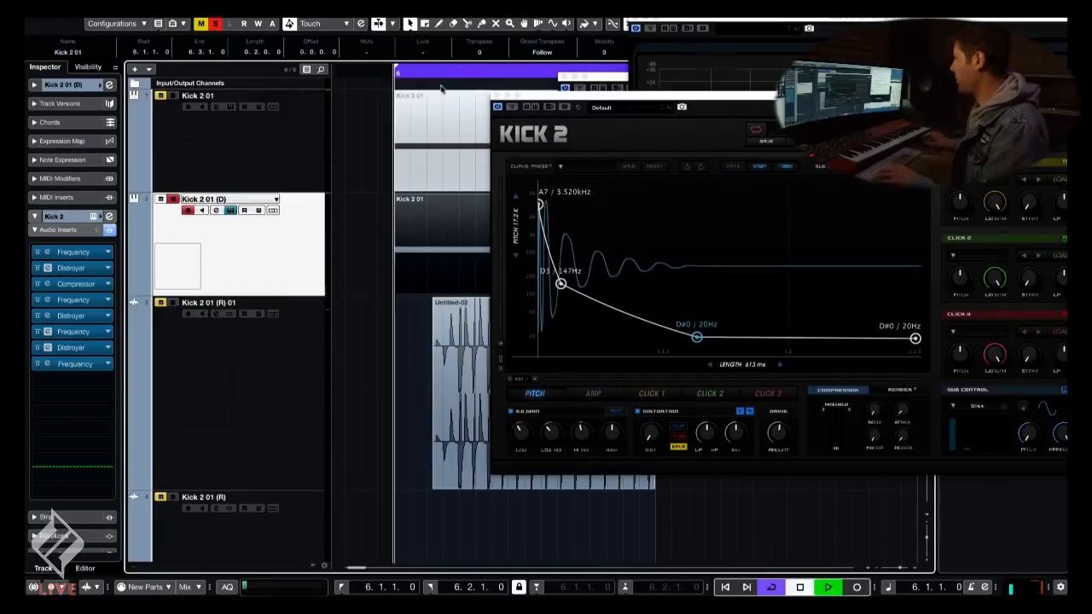
{"action": "left_click", "coordinate": [384, 176]}
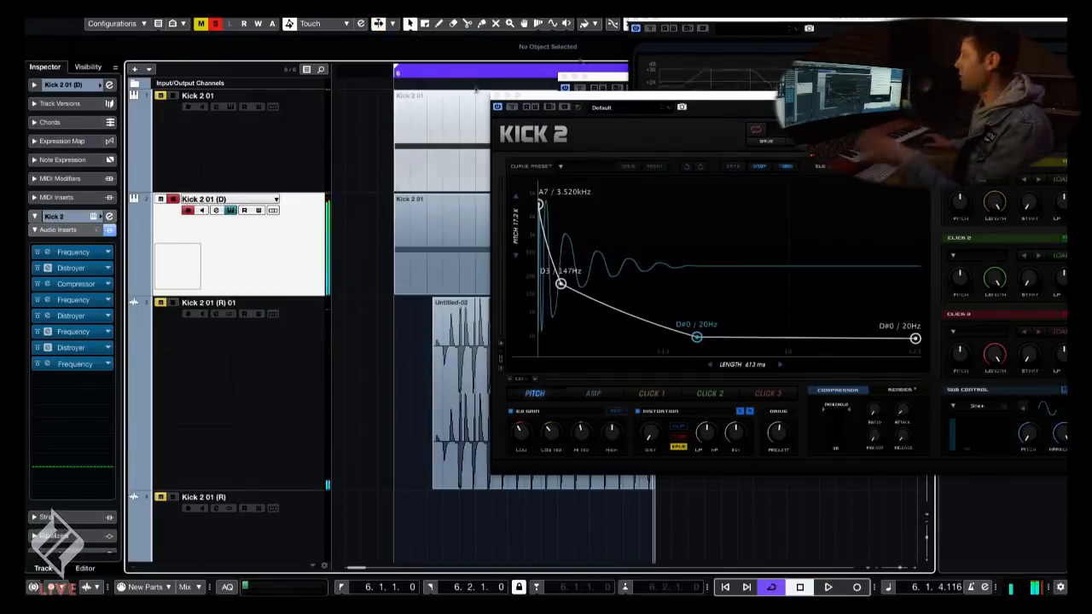
{"action": "left_click", "coordinate": [651, 100]}
{"action": "left_click_drag", "start_coordinate": [650, 99], "coordinate": [981, 116]}
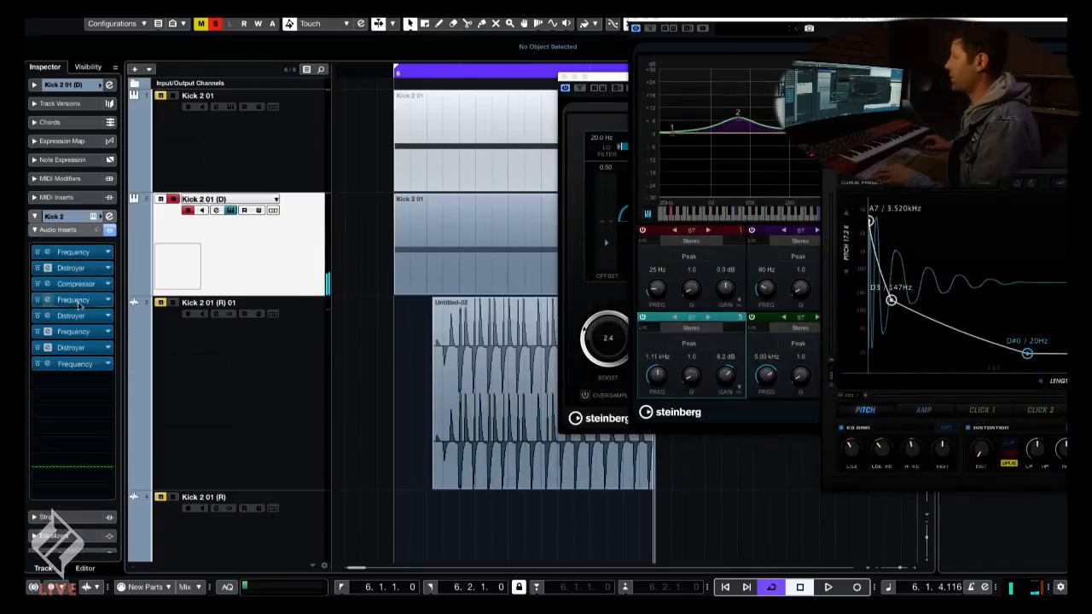
{"action": "left_click_drag", "start_coordinate": [862, 117], "coordinate": [720, 112]}
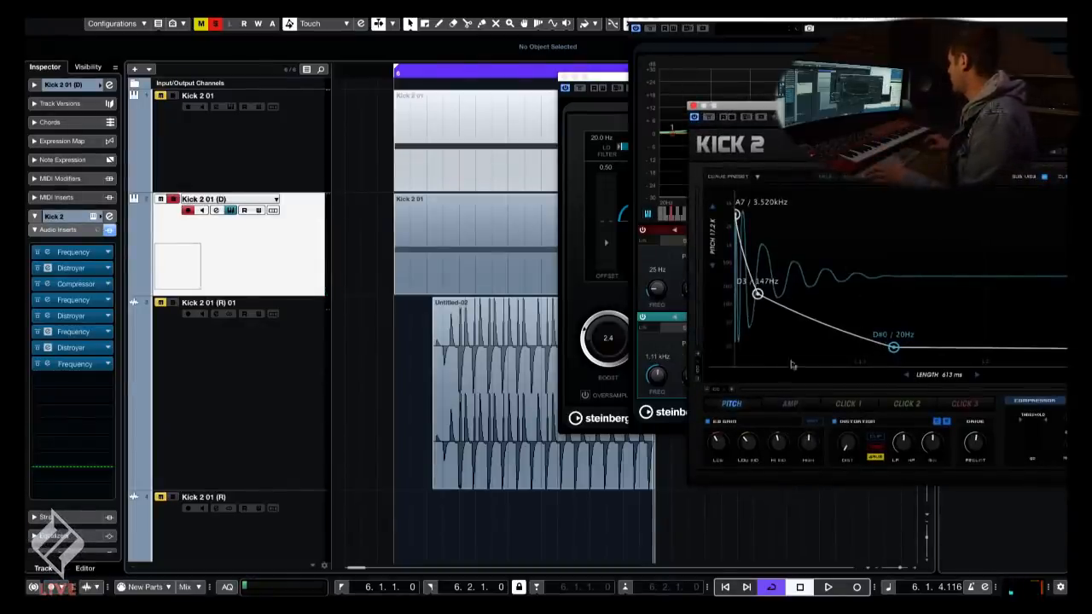
- Show the Kick 2 amp envelope and audition the soloed duplicate track with the full synth interface in view
{"action": "left_click", "coordinate": [788, 405]}
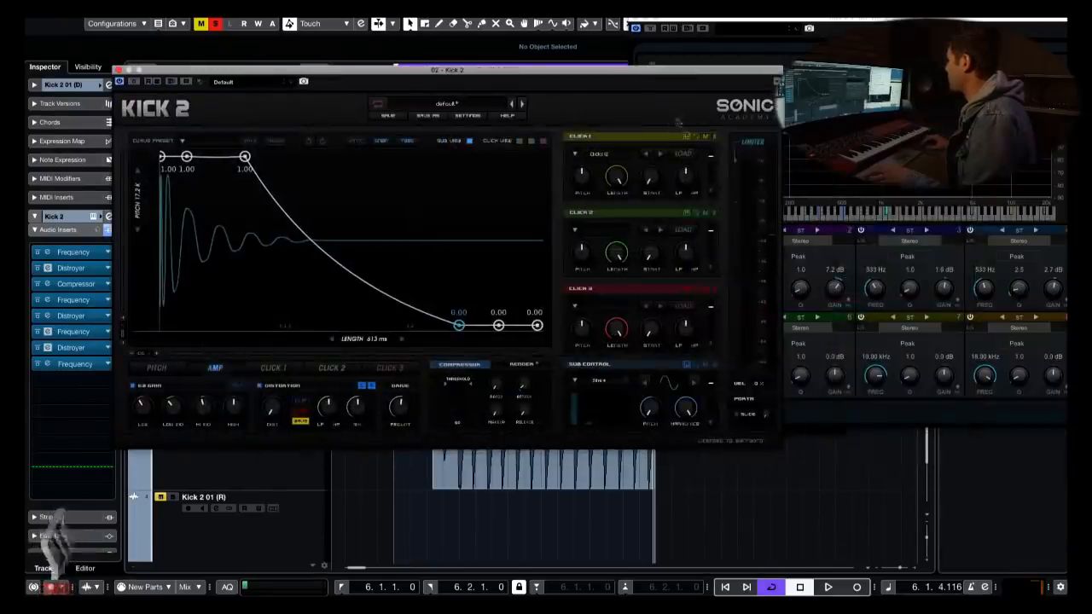
{"action": "key", "text": "space"}
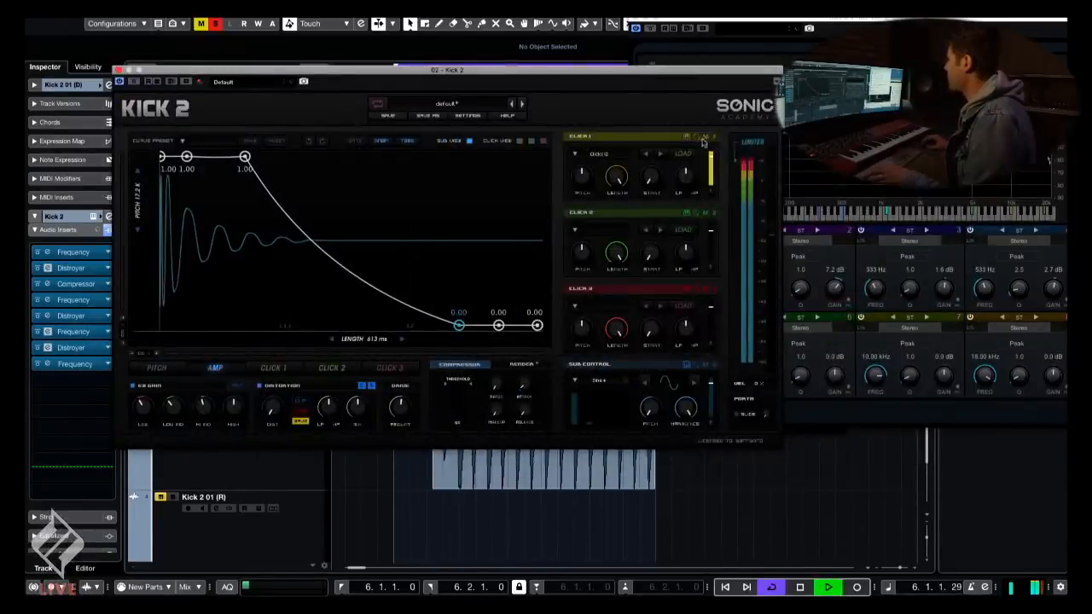
{"action": "key", "text": "space"}
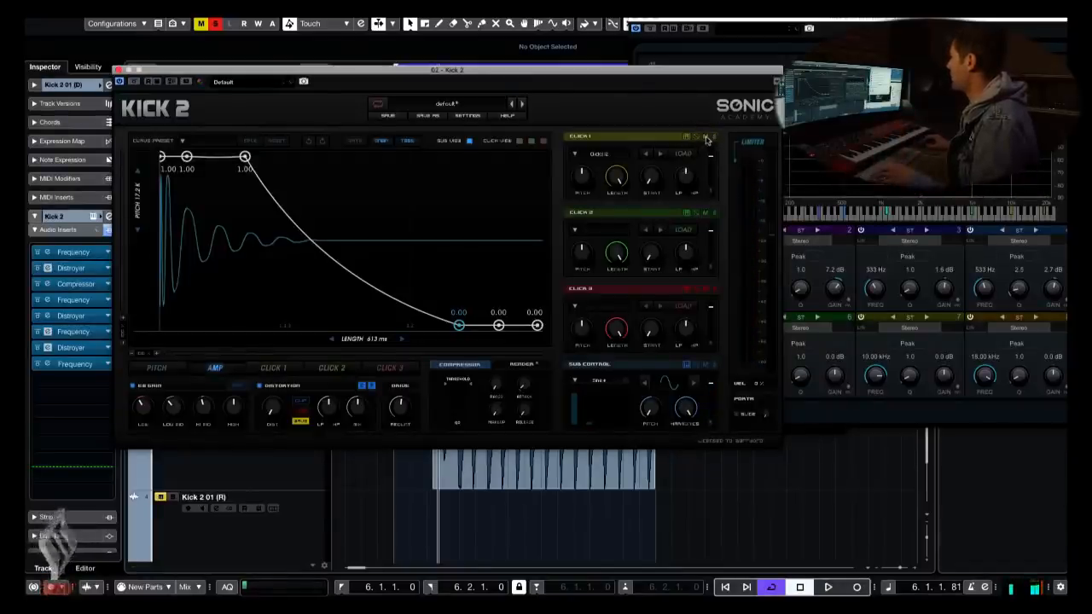
{"action": "key", "text": "space"}
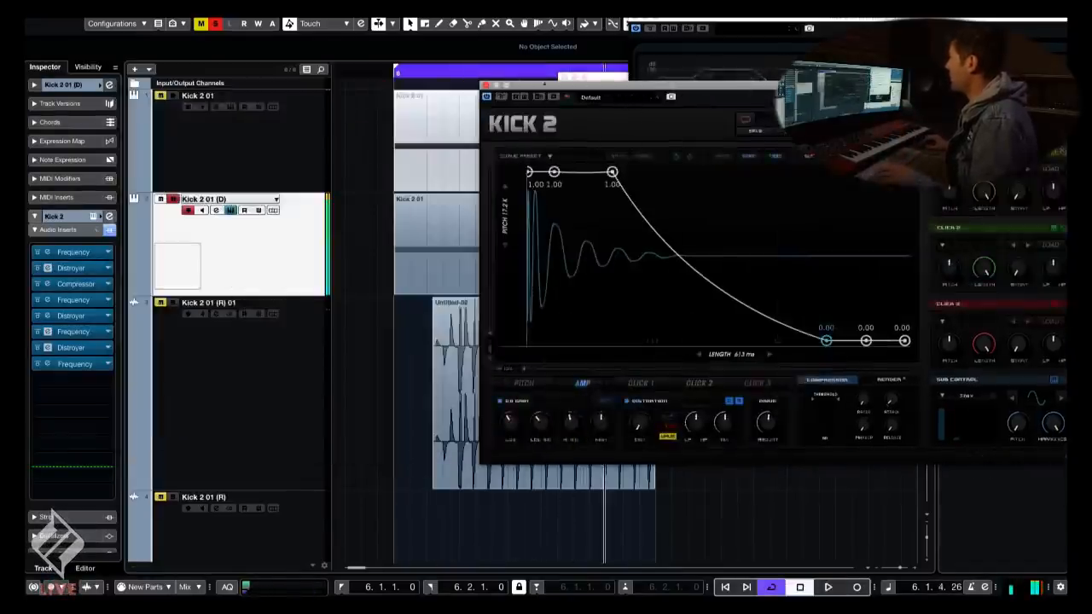
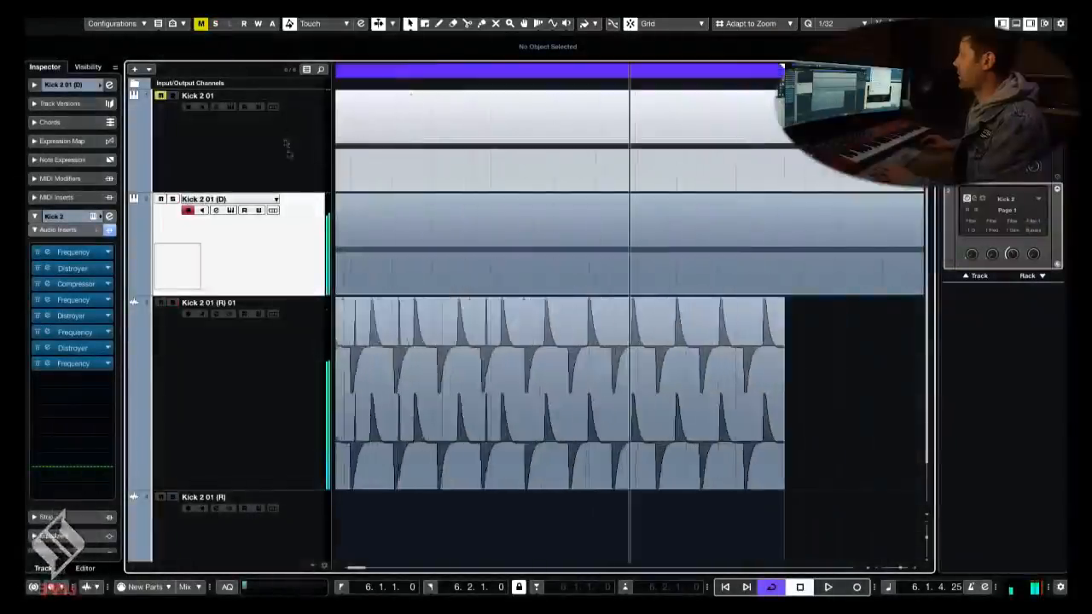
- Unmute and solo the original Kick 2 01 track, and return the playhead to the start of the loop
{"action": "key", "text": "g"}
{"action": "key", "text": "g"}
{"action": "key", "text": "g"}
{"action": "key", "text": "g"}
{"action": "key", "text": "g"}
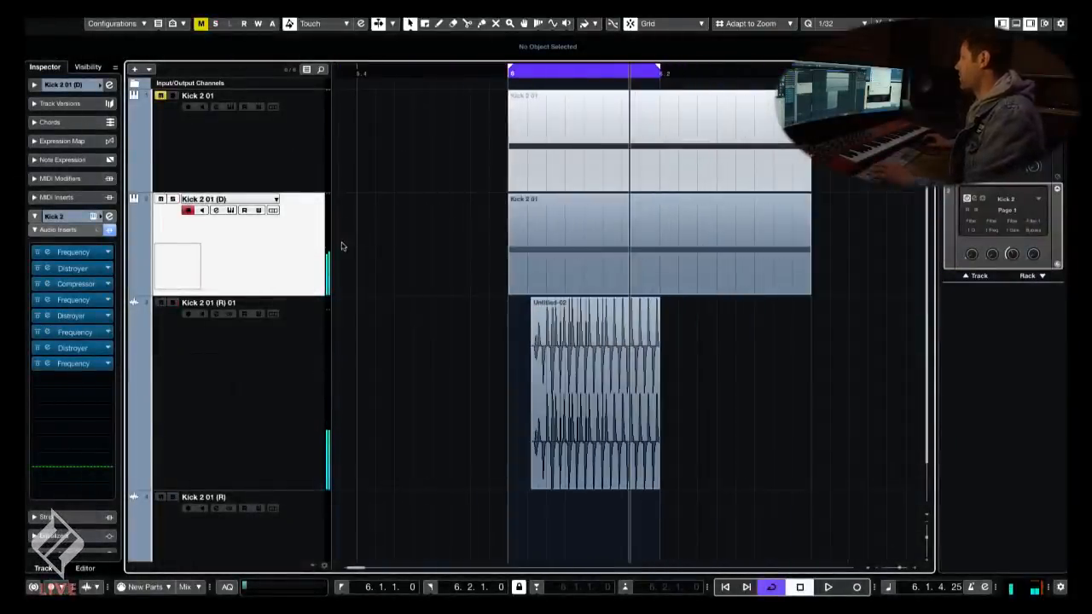
{"action": "key", "text": "ctrl+k"}
{"action": "key", "text": "Escape"}
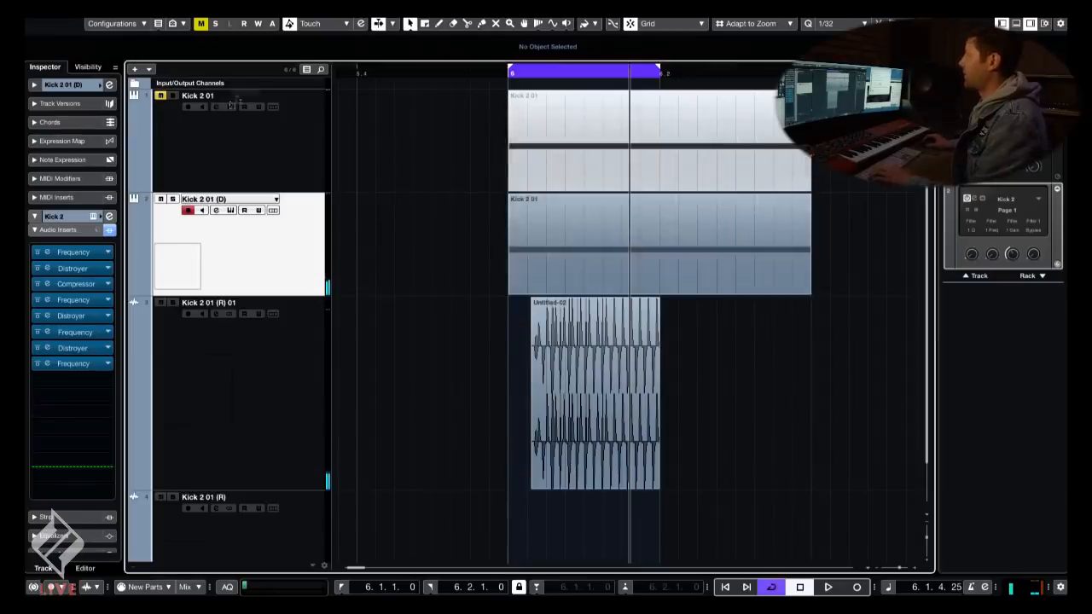
{"action": "key", "text": "e"}
{"action": "key", "text": "e"}
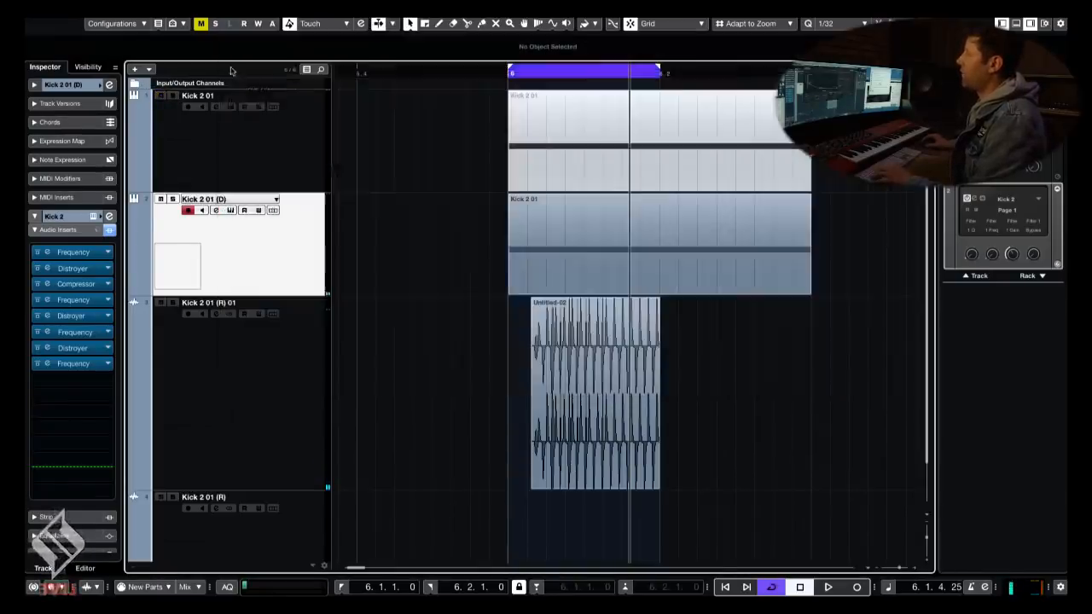
{"action": "left_click", "coordinate": [215, 108]}
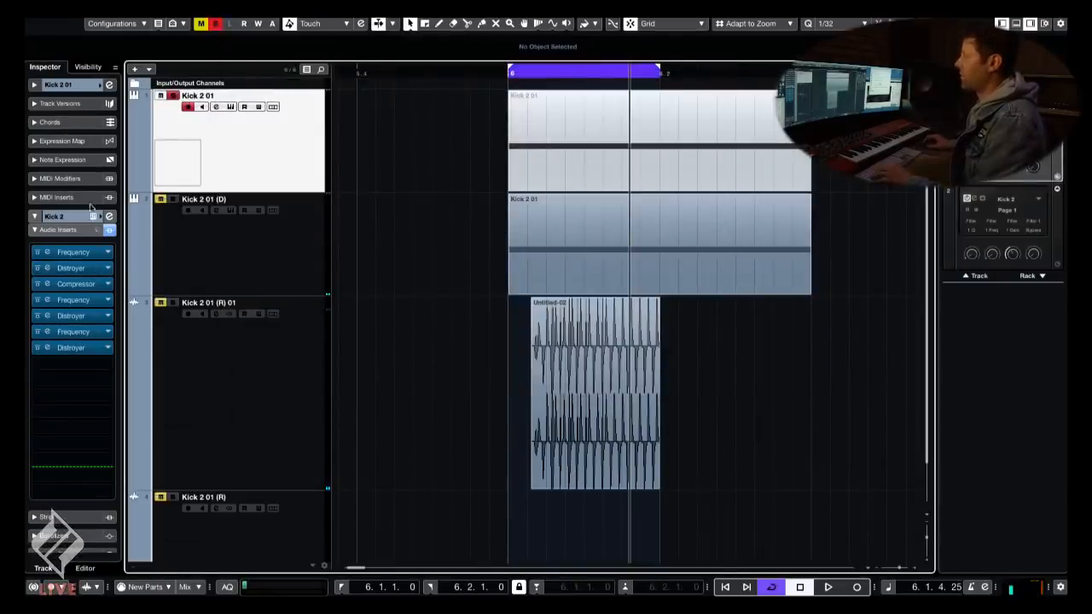
{"action": "key", "text": "KP_1"}
- Unmute the original Kick 2 01 part and play it on its own
{"action": "left_click", "coordinate": [556, 148]}
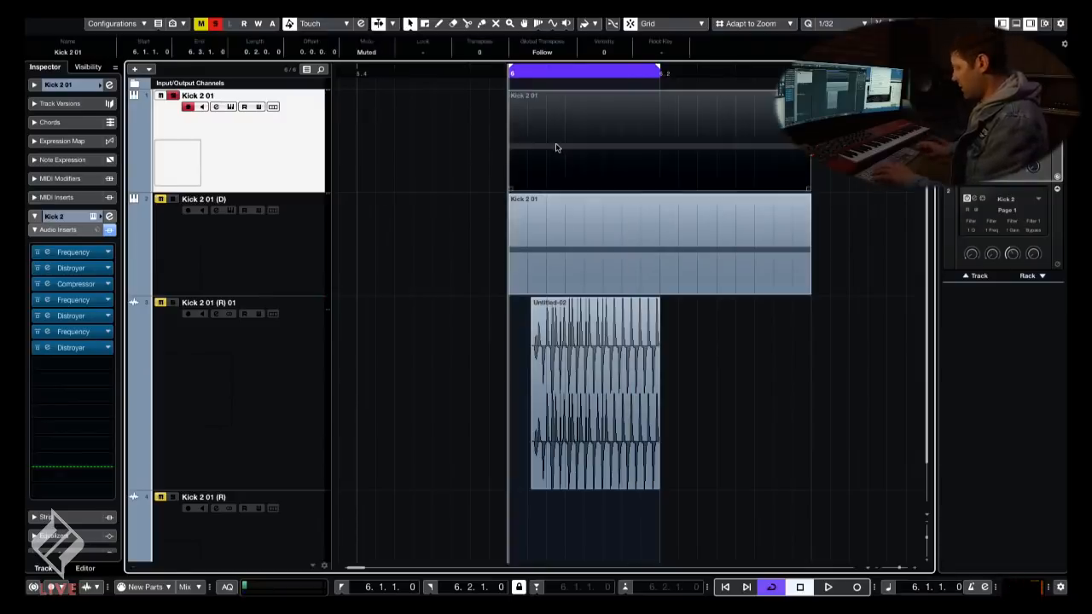
{"action": "key", "text": "space"}
{"action": "key", "text": "space"}
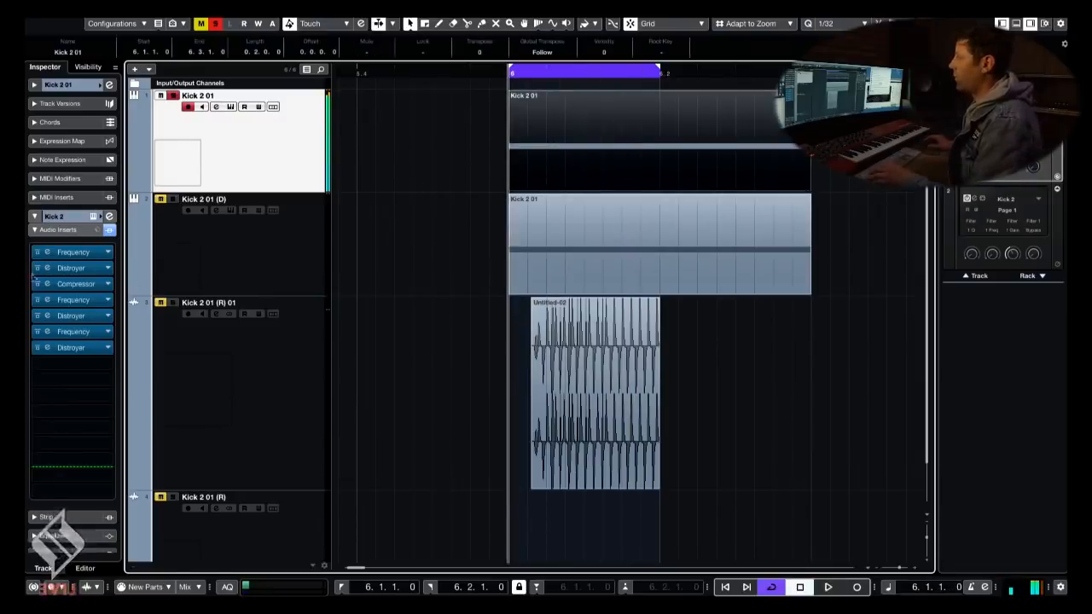
- Solo the Kick 2 01 (D) and Kick 2 01 (R) 01 tracks and play the layered kick for comparison with the original
{"action": "left_click", "coordinate": [180, 293]}
{"action": "left_click", "coordinate": [236, 176]}
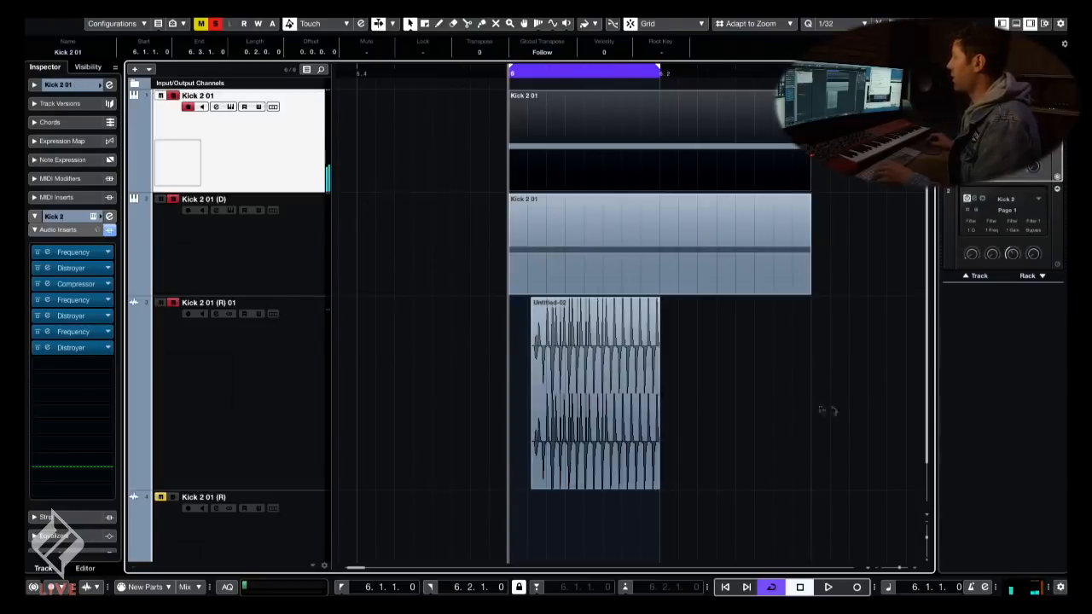
{"action": "key", "text": "space"}
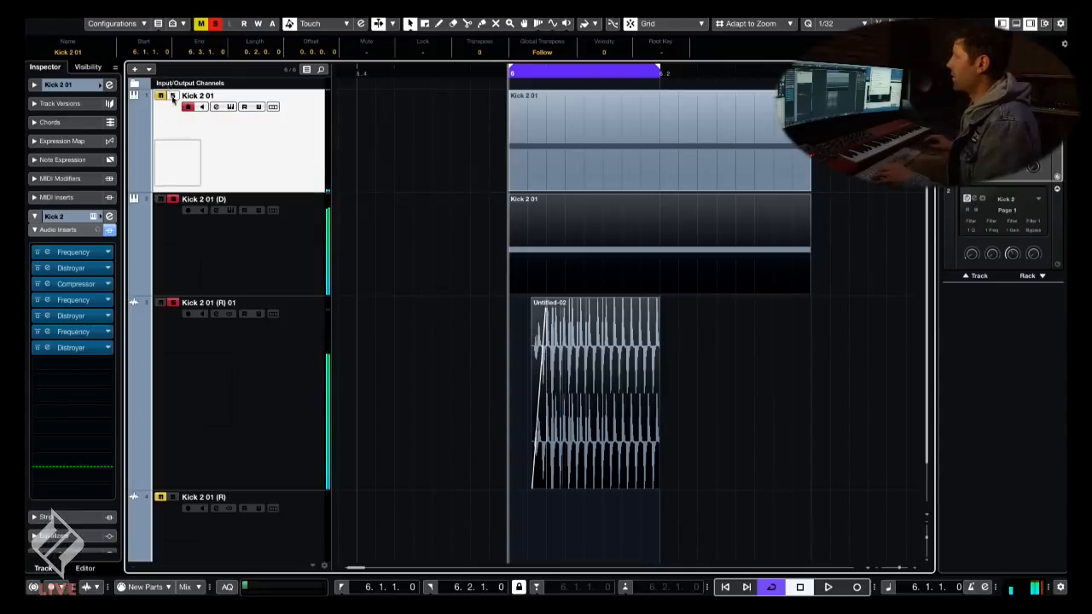
- Add a Frequency EQ in the next free insert slot of the Kick 2 01 track, after the last Distroyer
{"action": "left_click", "coordinate": [105, 364]}
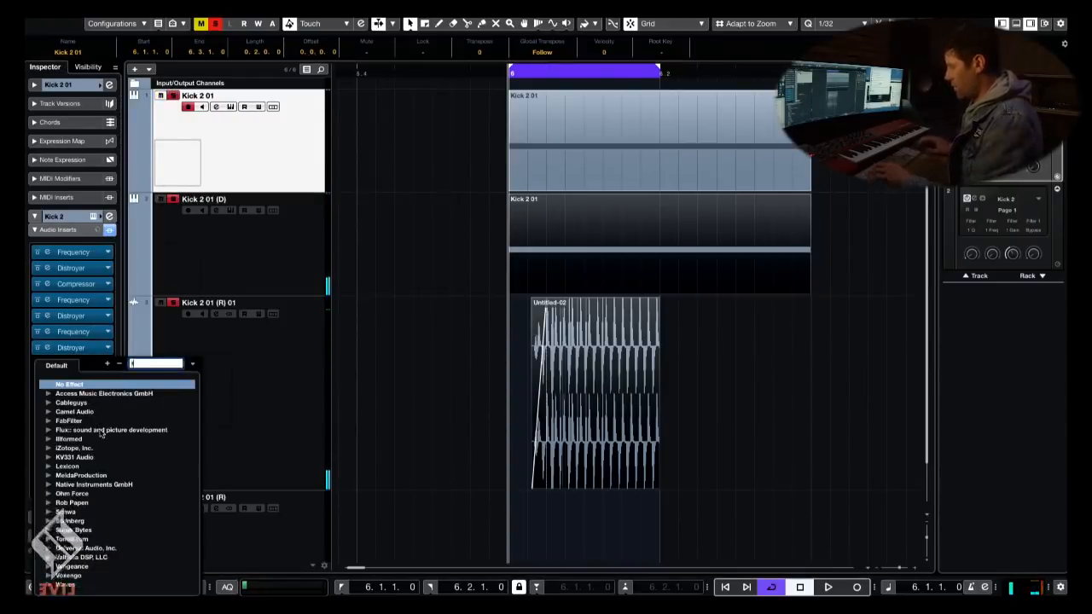
{"action": "type", "text": "freq"}
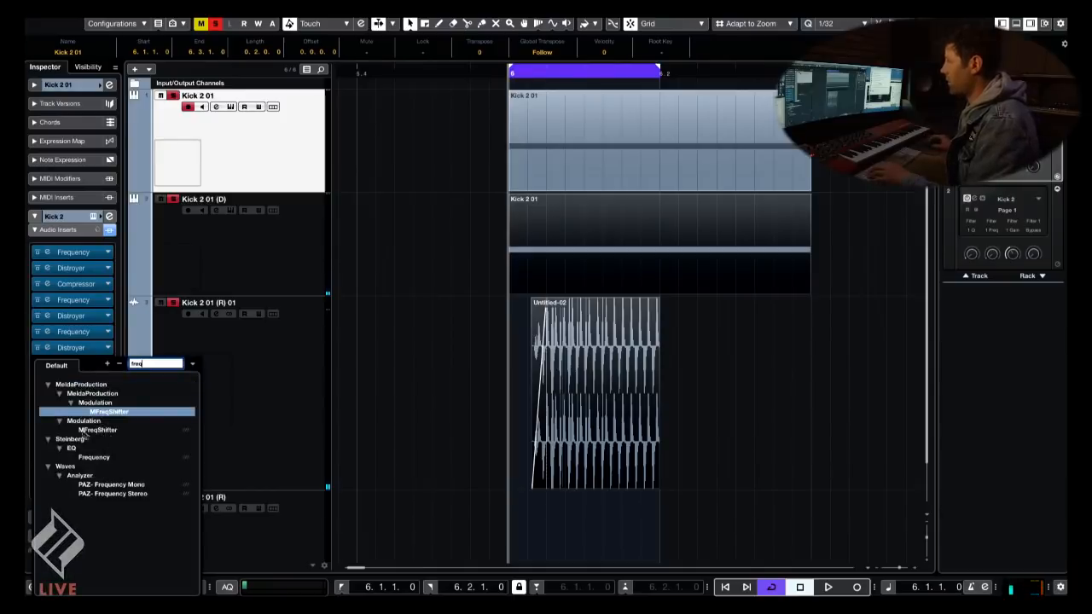
{"action": "left_click", "coordinate": [93, 458]}
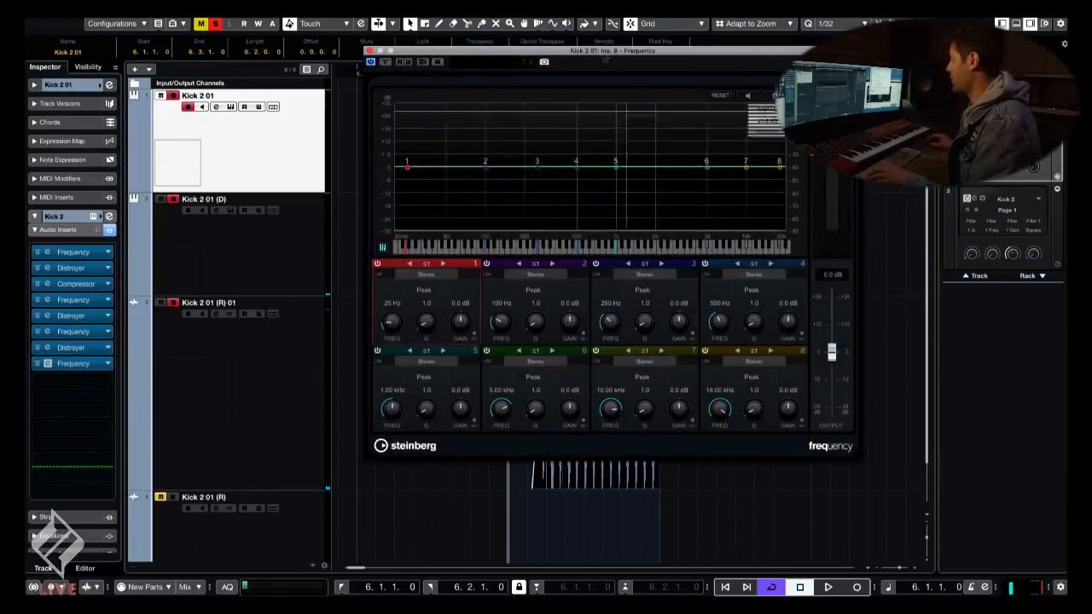
{"action": "left_click_drag", "start_coordinate": [543, 51], "coordinate": [622, 71]}
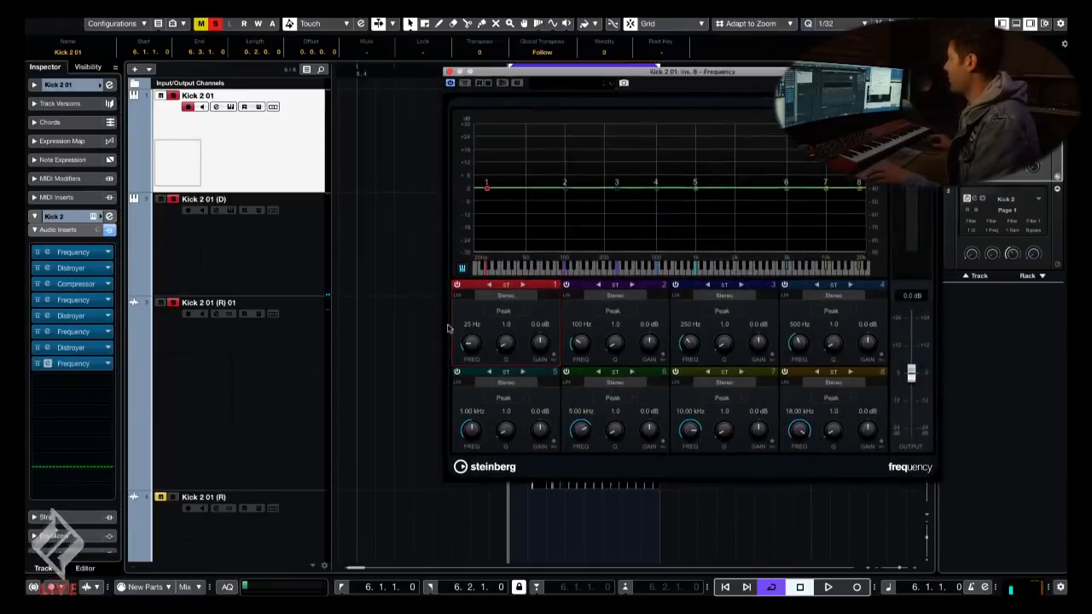
- Set band 1 of the new EQ to a Cut 48 low cut at about 312 Hz
{"action": "left_click", "coordinate": [457, 285]}
{"action": "left_click", "coordinate": [457, 285]}
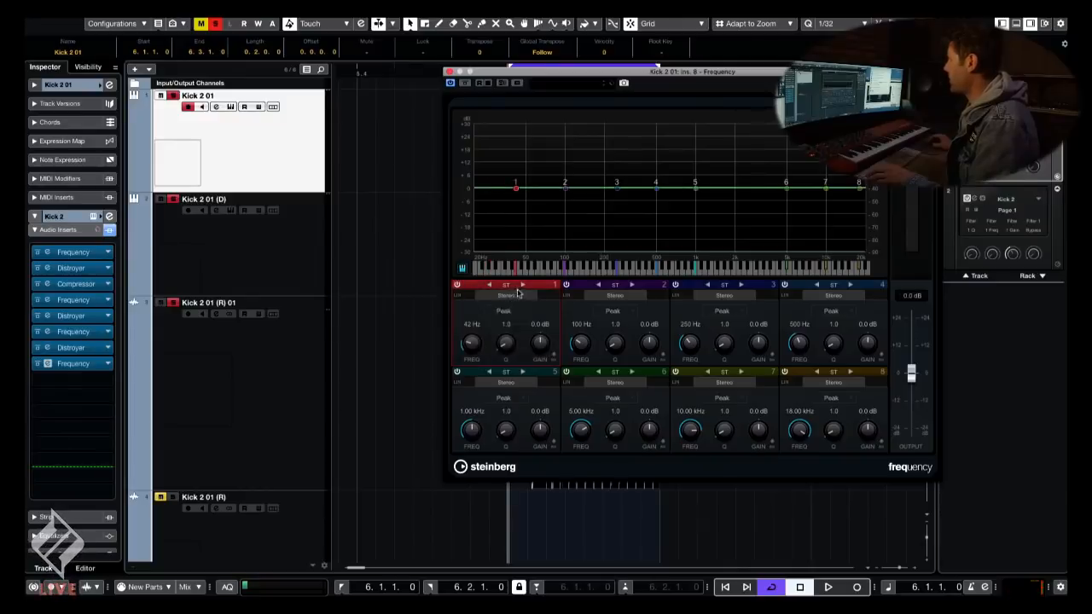
{"action": "left_click", "coordinate": [509, 312]}
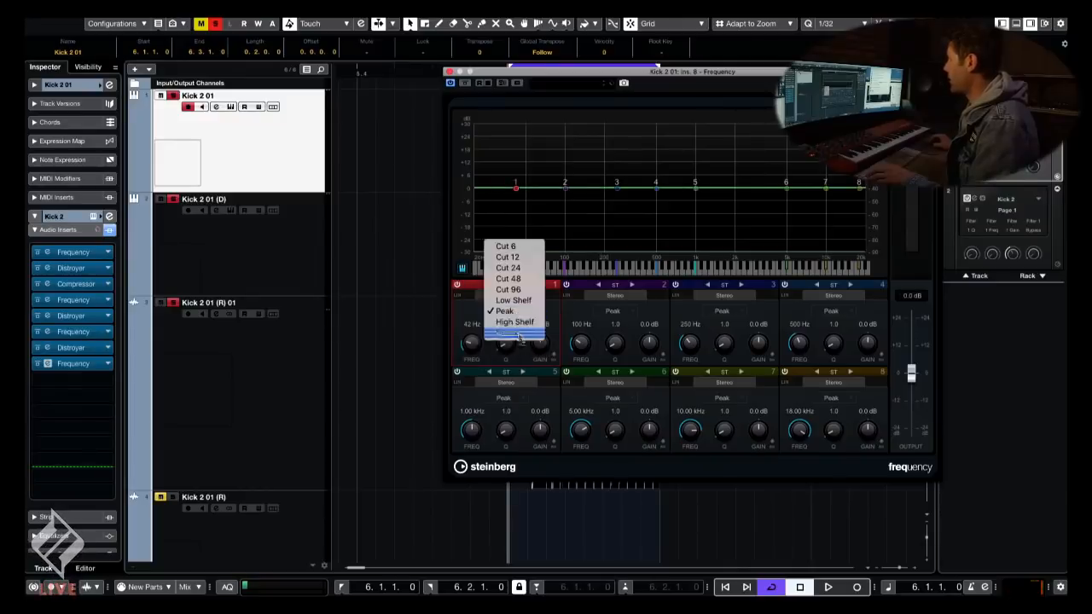
{"action": "left_click", "coordinate": [509, 278]}
{"action": "left_click_drag", "start_coordinate": [471, 343], "coordinate": [471, 338]}
- Mute the Kick 2 01 (D) and Kick 2 01 (R) 01 tracks and audition the filtered Kick 2 01 alone
{"action": "key", "text": "space"}
{"action": "left_click", "coordinate": [195, 169]}
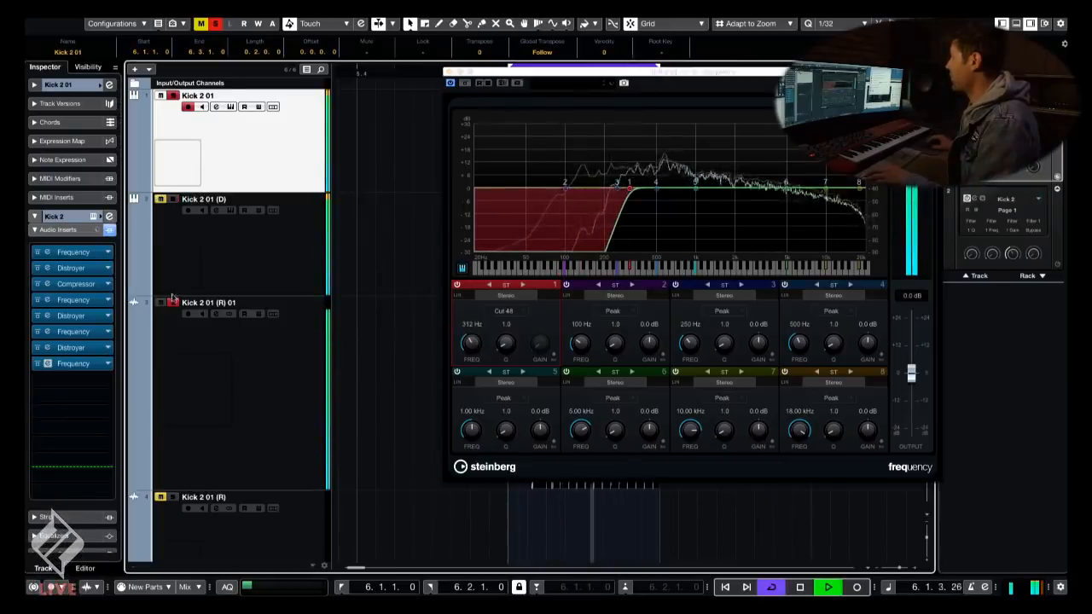
{"action": "key", "text": "space"}
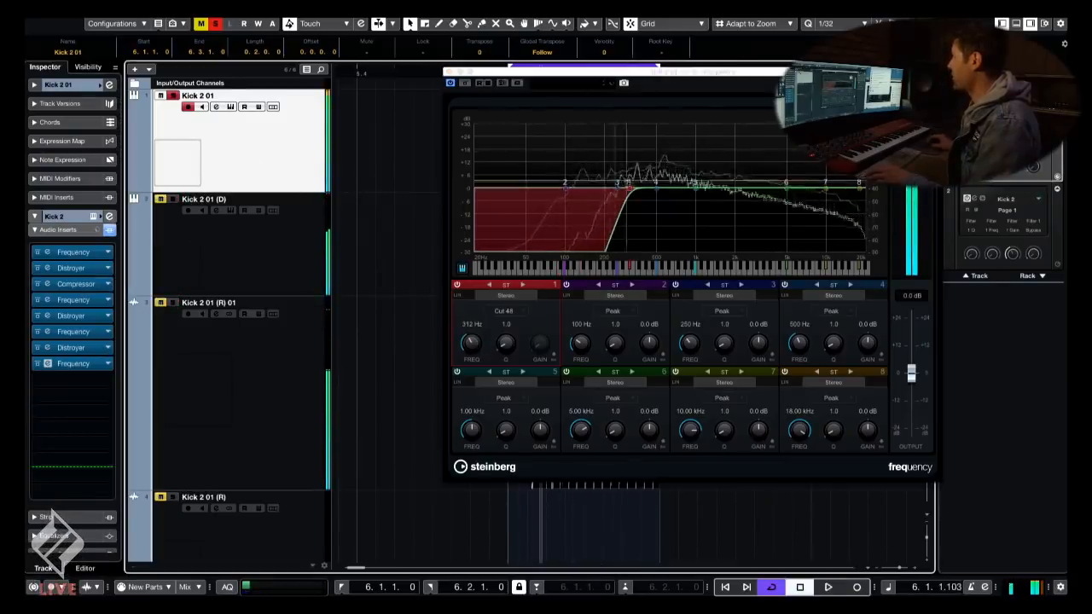
- Lower the EQ's band 1 low cut to about 239 Hz
{"action": "left_click_drag", "start_coordinate": [634, 71], "coordinate": [493, 107]}
{"action": "left_click_drag", "start_coordinate": [498, 227], "coordinate": [483, 224]}
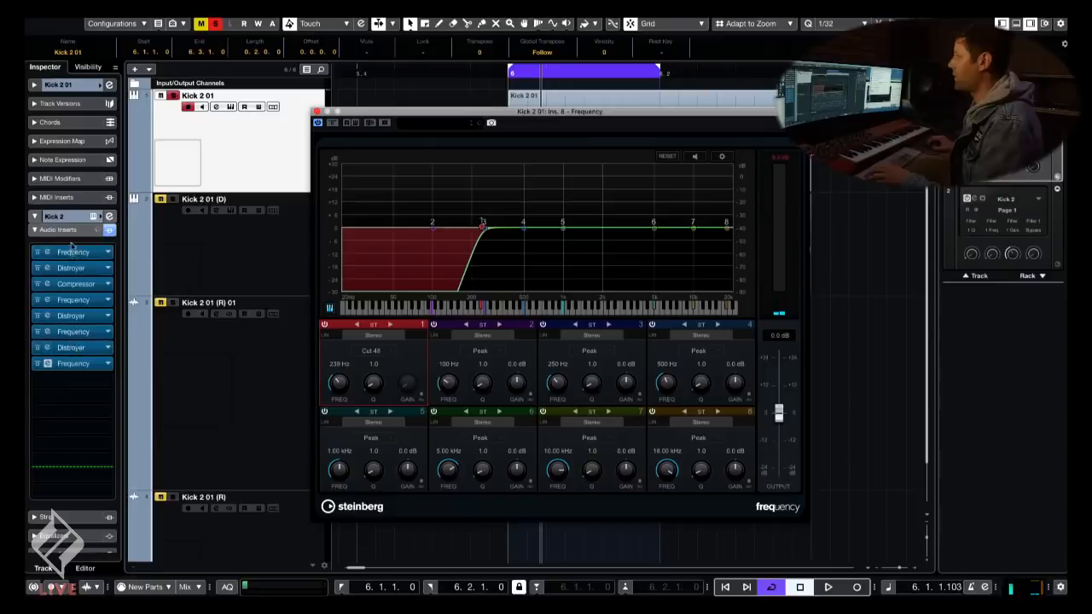
{"action": "left_click_drag", "start_coordinate": [540, 115], "coordinate": [499, 107]}
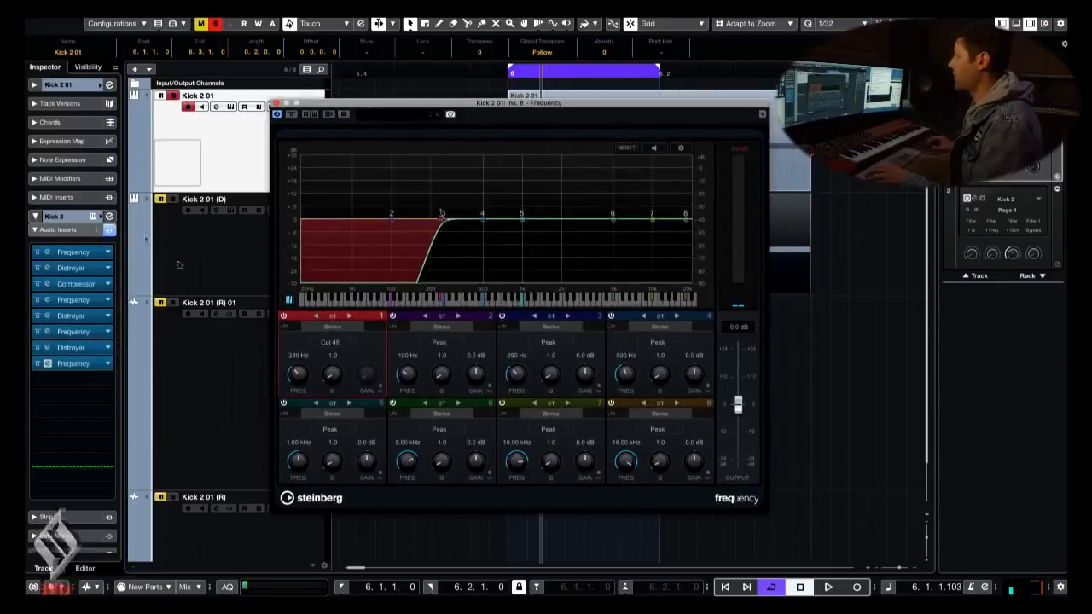
- Boost EQ band 4 by about 4 dB at 507 Hz and band 5 by about 3.2 dB at 955 Hz
{"action": "left_click", "coordinate": [228, 28]}
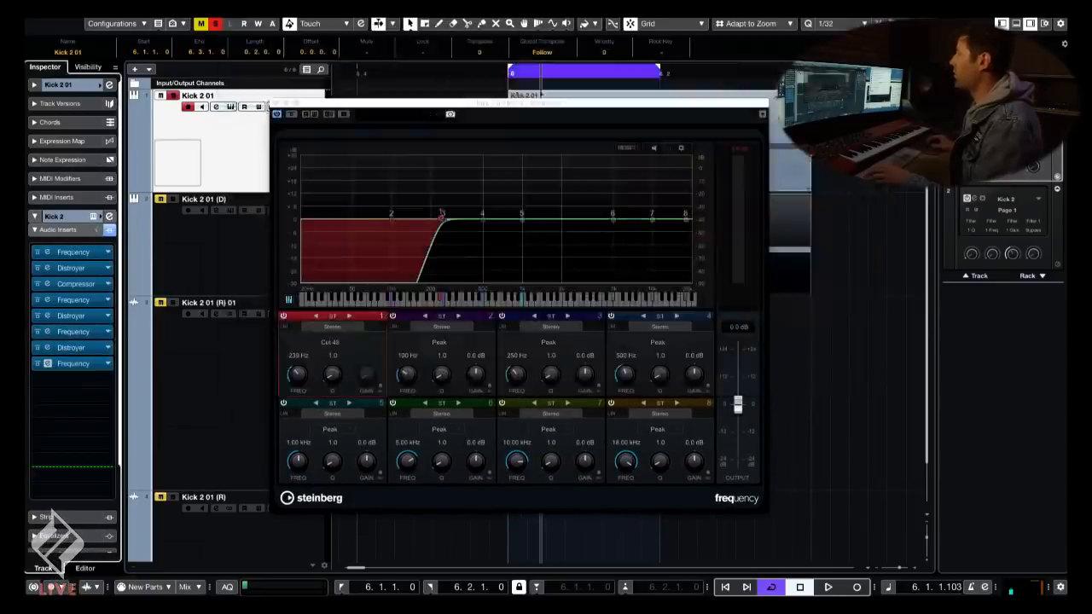
{"action": "left_click_drag", "start_coordinate": [496, 101], "coordinate": [627, 96]}
{"action": "left_click_drag", "start_coordinate": [613, 209], "coordinate": [649, 205]}
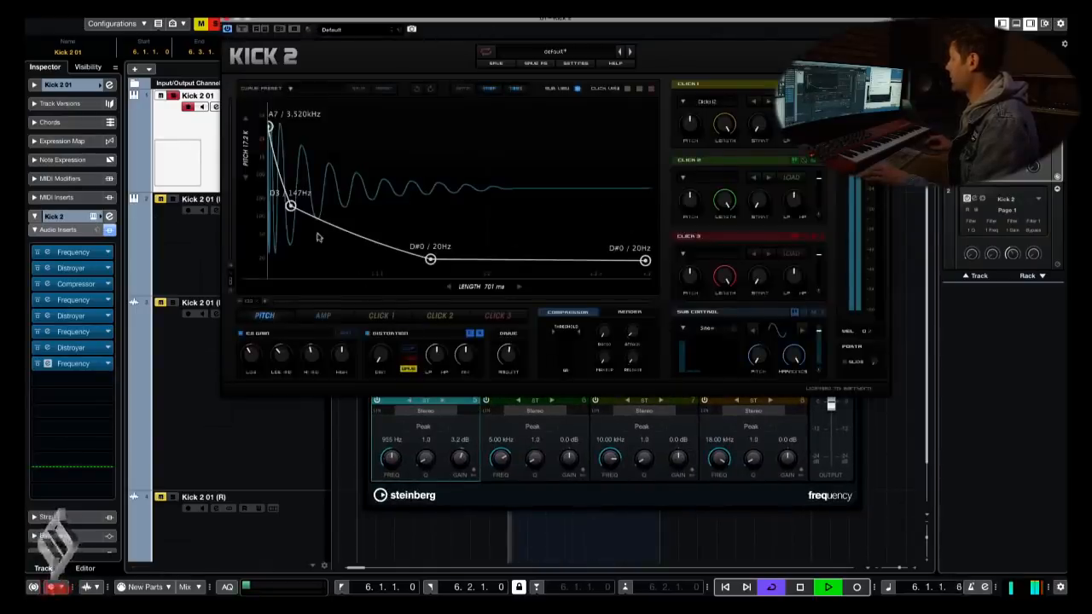
- Reshape the Kick 2 sound with the second pitch node at about 73 Hz, a 400 ms length and the fifth amp node at 0.91
{"action": "left_click_drag", "start_coordinate": [291, 209], "coordinate": [285, 225]}
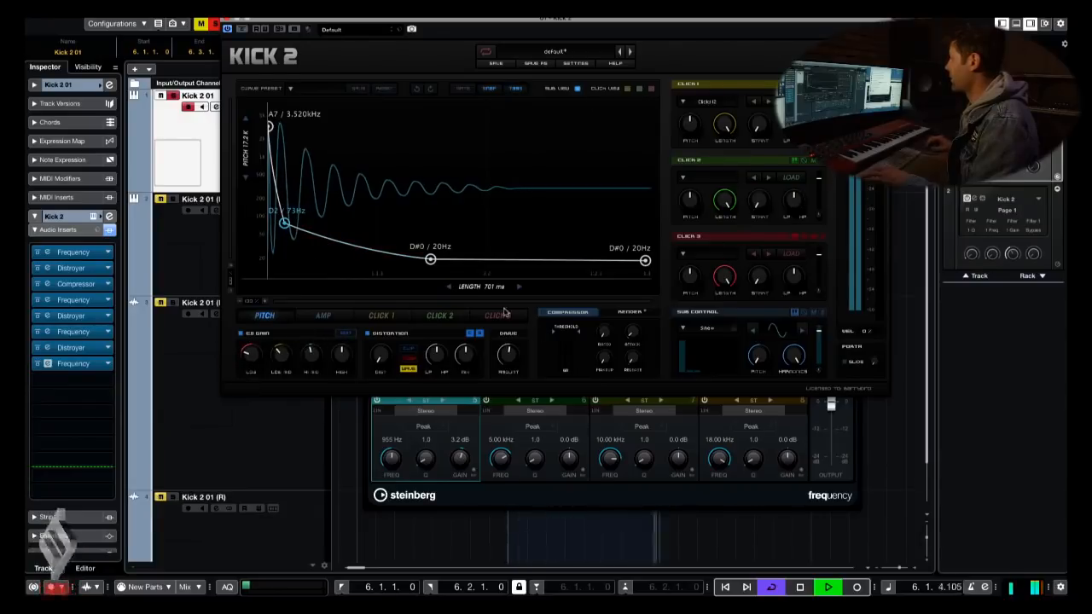
{"action": "left_click", "coordinate": [323, 315]}
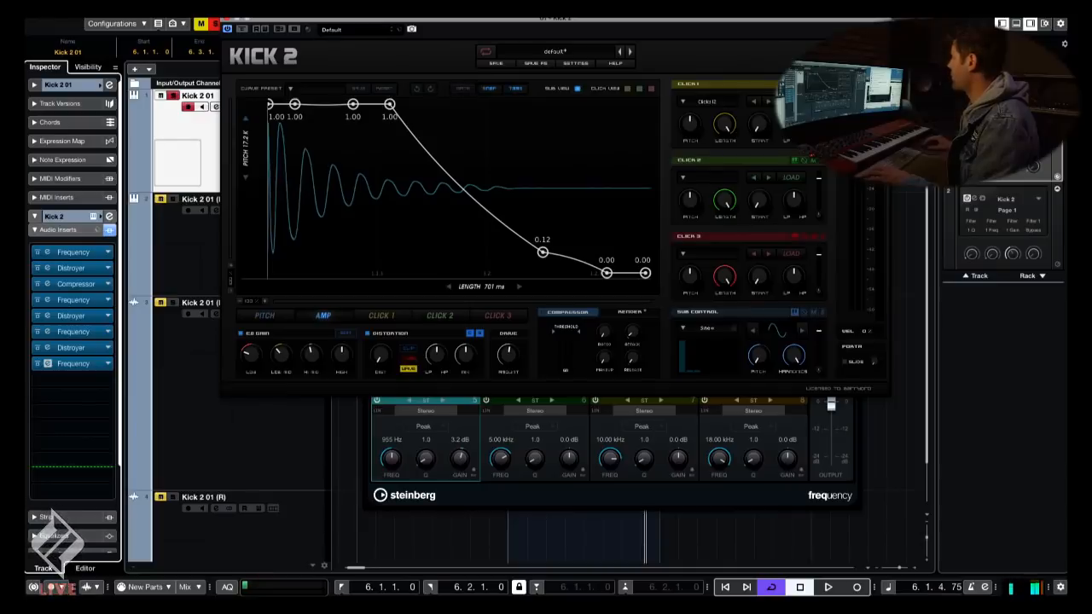
{"action": "key", "text": "space"}
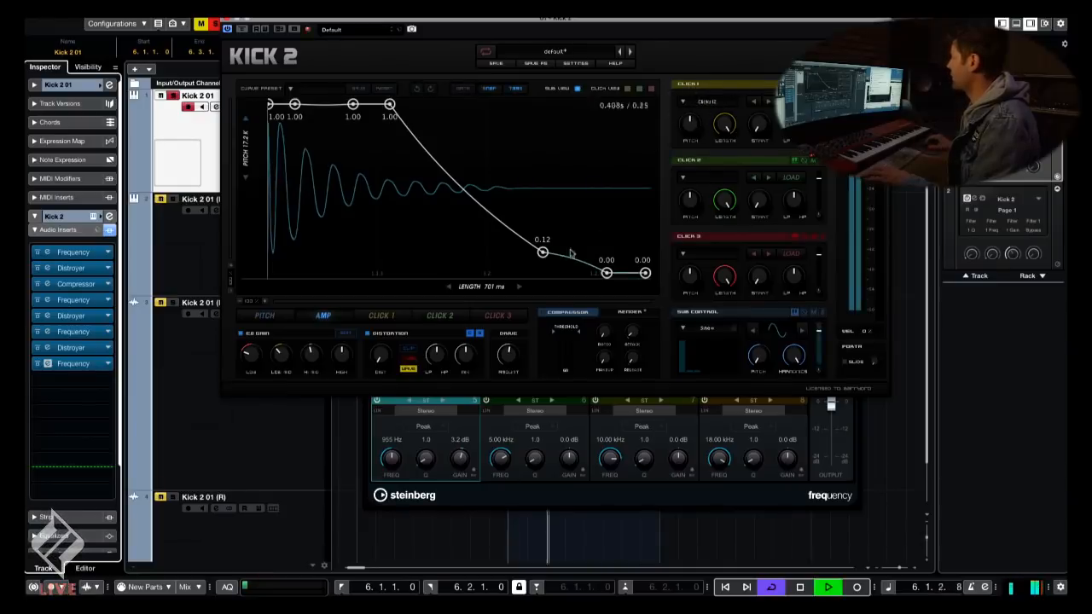
{"action": "left_click_drag", "start_coordinate": [490, 291], "coordinate": [472, 292]}
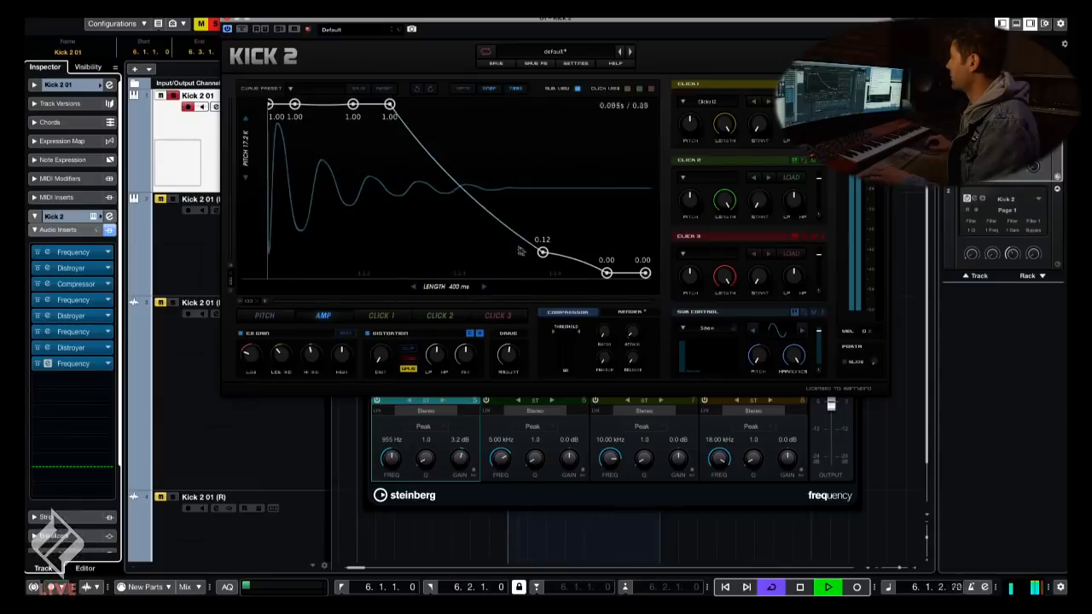
{"action": "left_click_drag", "start_coordinate": [543, 252], "coordinate": [514, 121]}
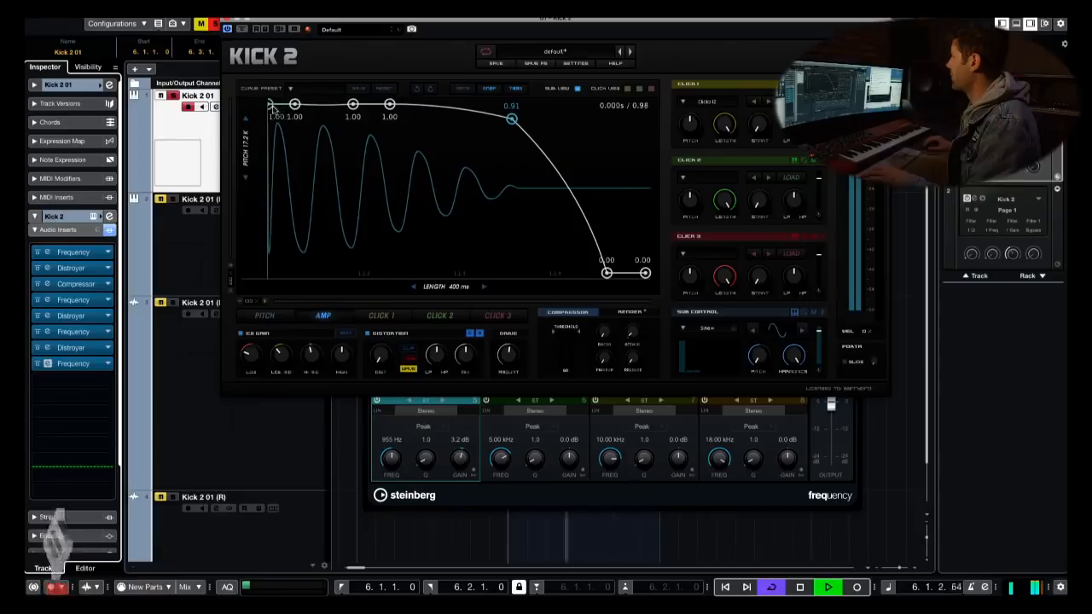
- Solo the Kick 2 01 (D) and Kick 2 01 (R) 01 tracks, audition the layers, and show the pitch envelope beside the EQ
{"action": "left_click", "coordinate": [169, 320]}
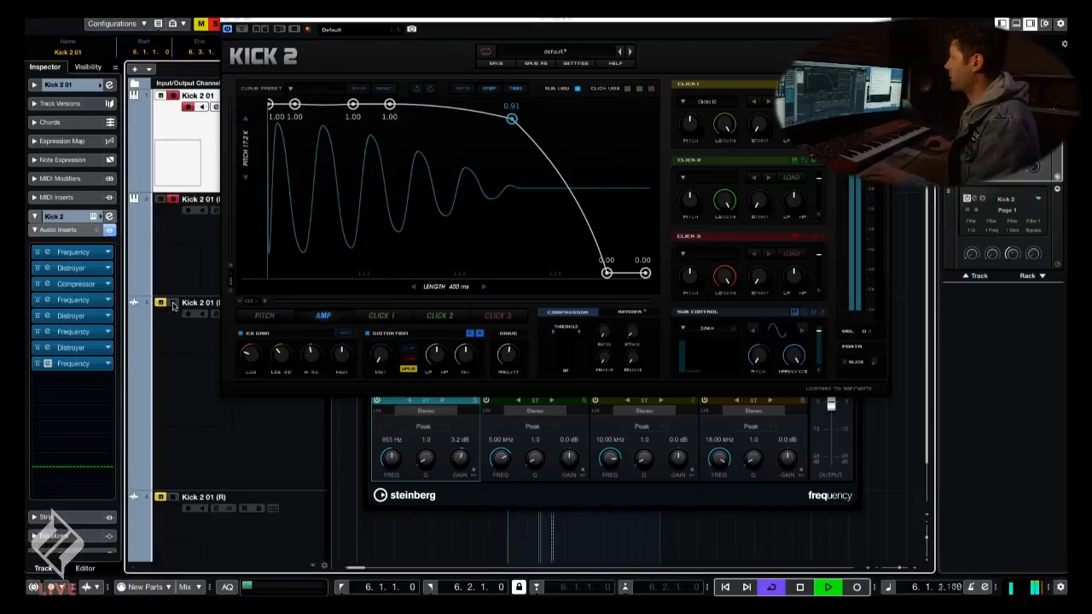
{"action": "left_click_drag", "start_coordinate": [303, 307], "coordinate": [566, 327]}
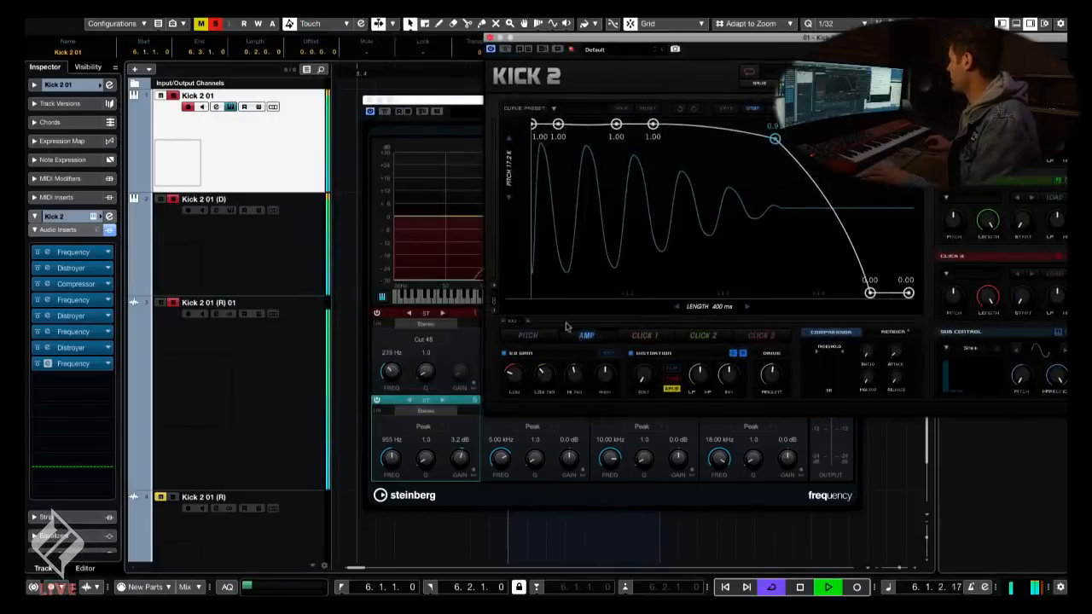
{"action": "left_click", "coordinate": [526, 333]}
{"action": "key", "text": "space"}
{"action": "left_click_drag", "start_coordinate": [637, 43], "coordinate": [637, 36]}
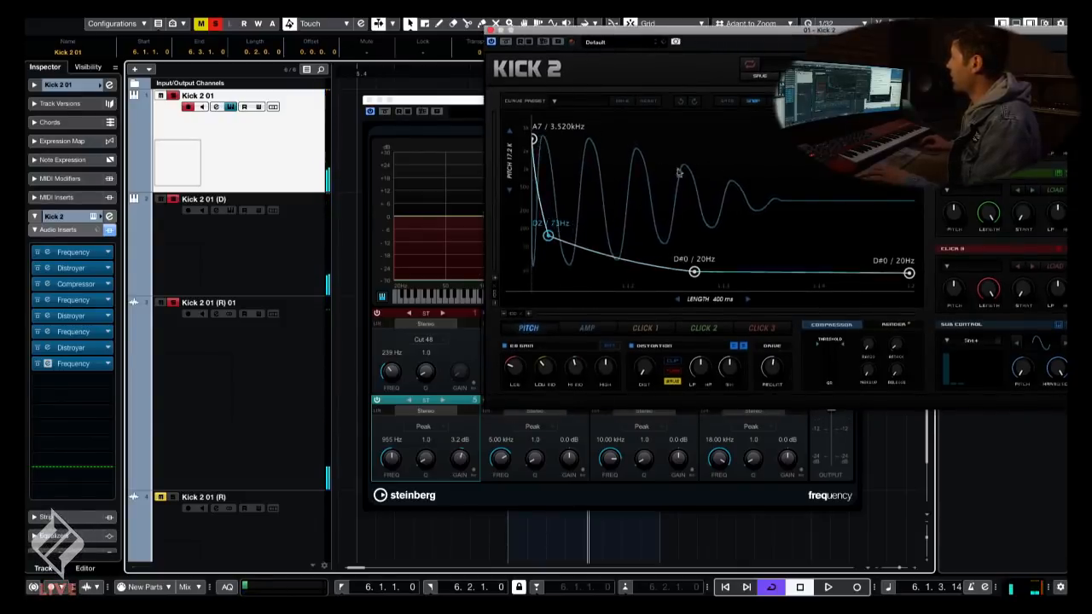
{"action": "left_click_drag", "start_coordinate": [603, 52], "coordinate": [633, 41]}
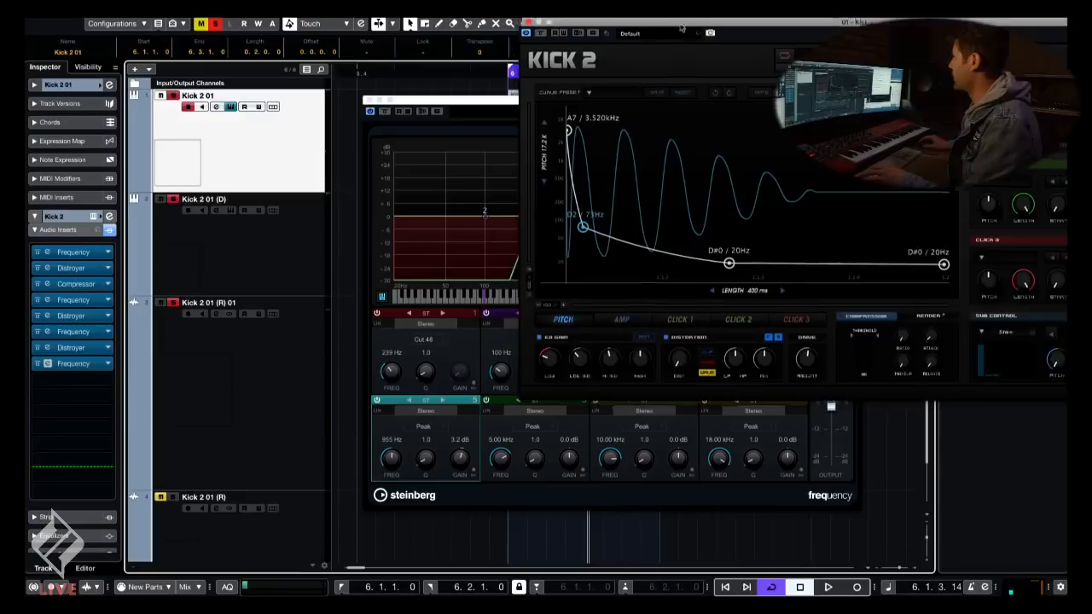
{"action": "left_click_drag", "start_coordinate": [580, 26], "coordinate": [685, 32]}
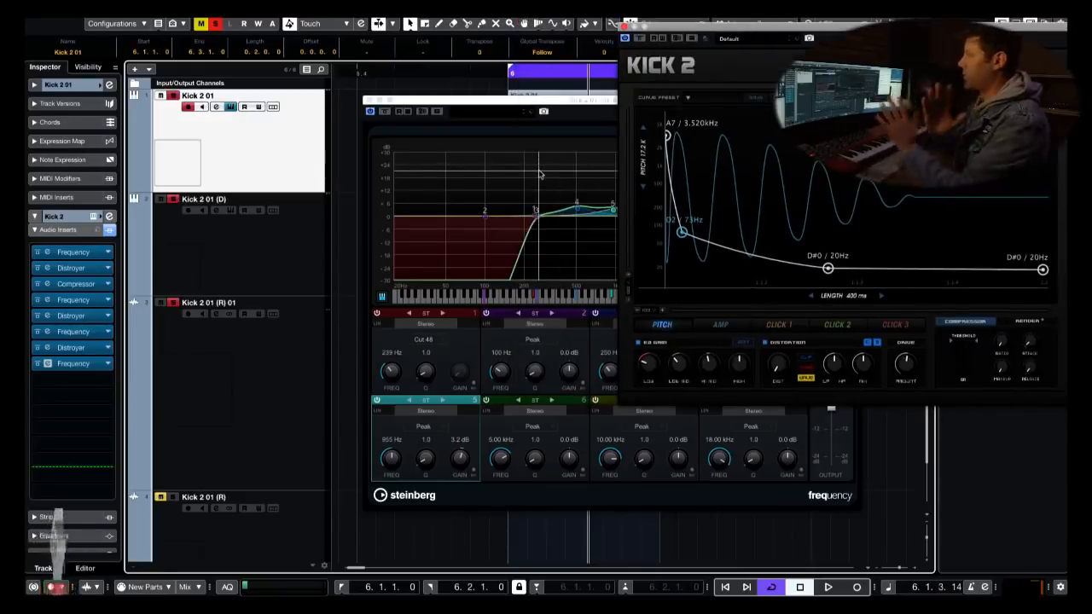
- During playback, set the second pitch node to about 78 Hz and the EQ low cut to about 251 Hz, then close the EQ
{"action": "key", "text": "space"}
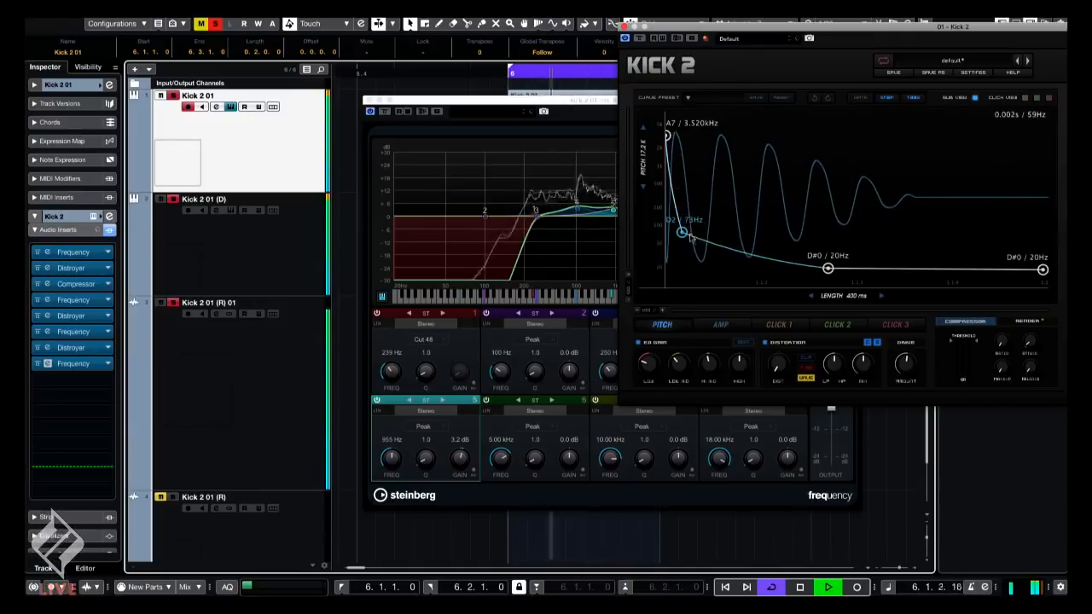
{"action": "left_click_drag", "start_coordinate": [686, 237], "coordinate": [696, 236]}
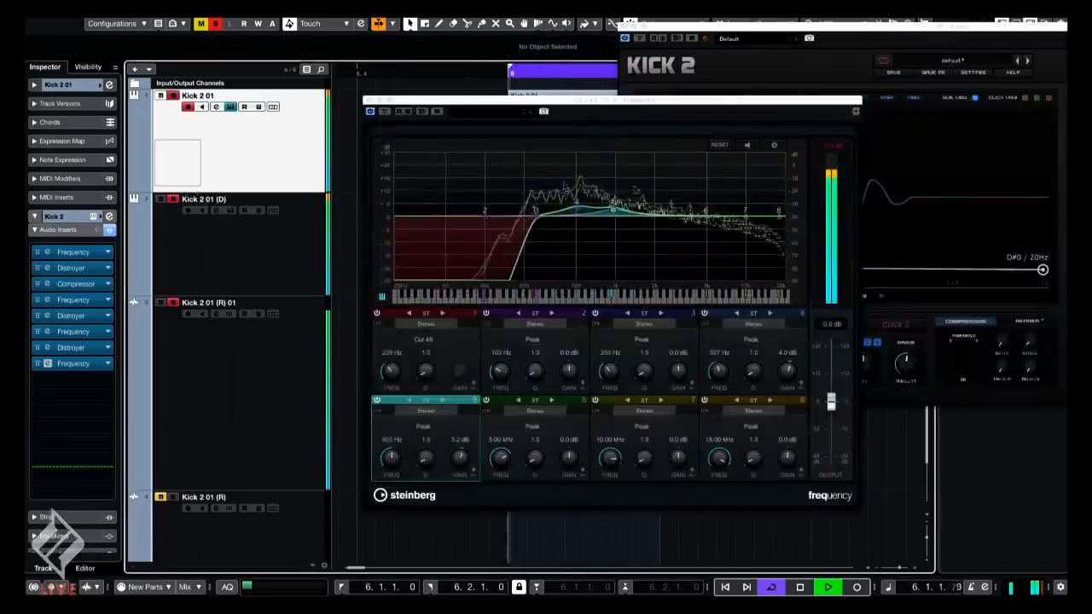
{"action": "mouse_move", "coordinate": [536, 213]}
{"action": "left_mouse_down"}
{"action": "mouse_move", "coordinate": [526, 218]}
{"action": "mouse_move", "coordinate": [538, 214]}
{"action": "left_mouse_up"}
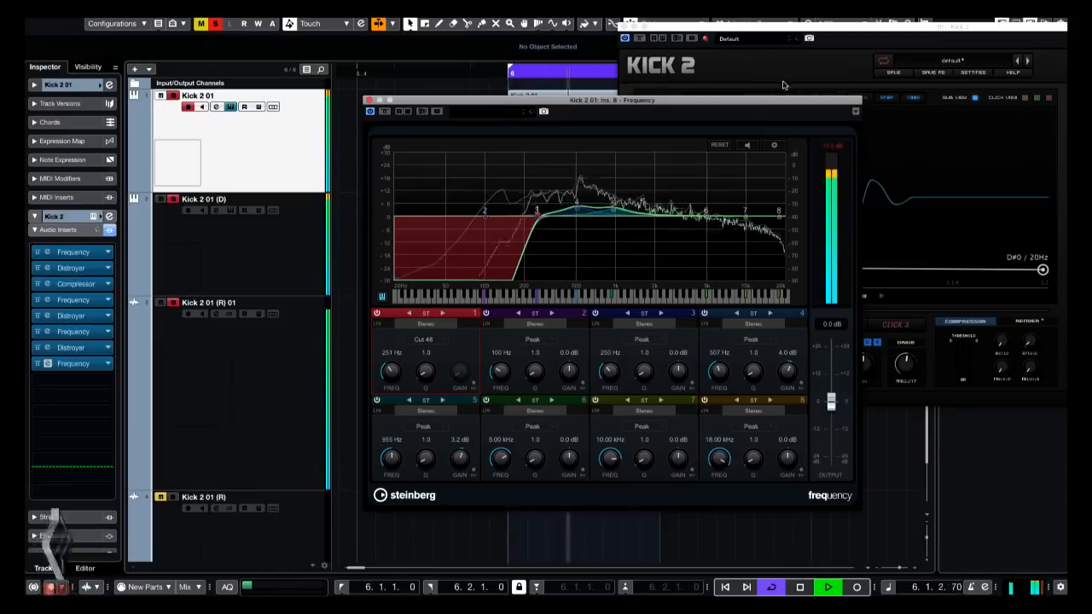
{"action": "left_click_drag", "start_coordinate": [755, 105], "coordinate": [727, 134]}
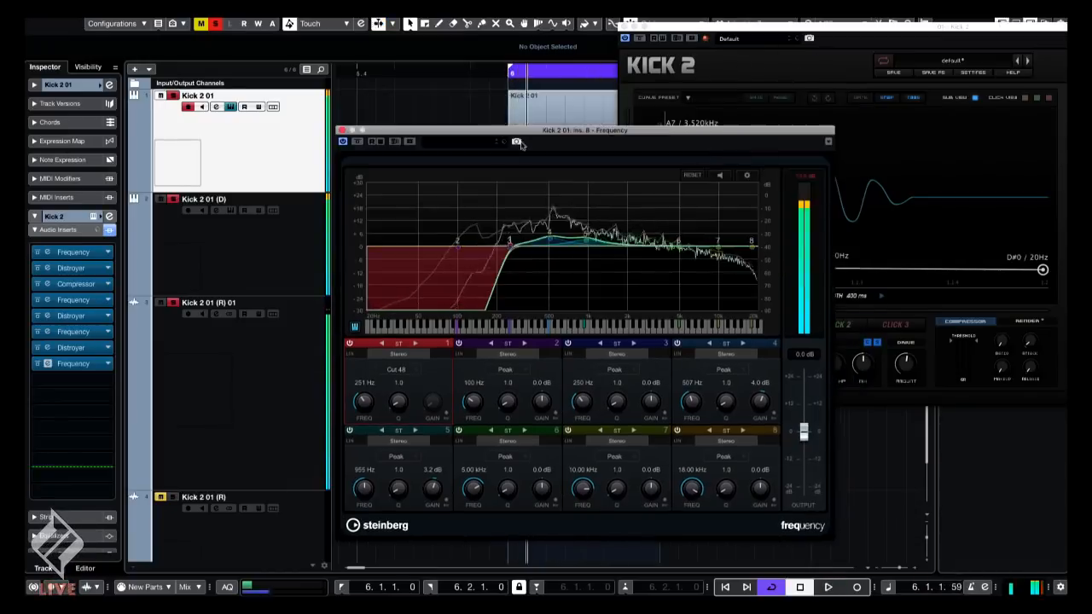
{"action": "left_click", "coordinate": [340, 131]}
{"action": "key", "text": "space"}
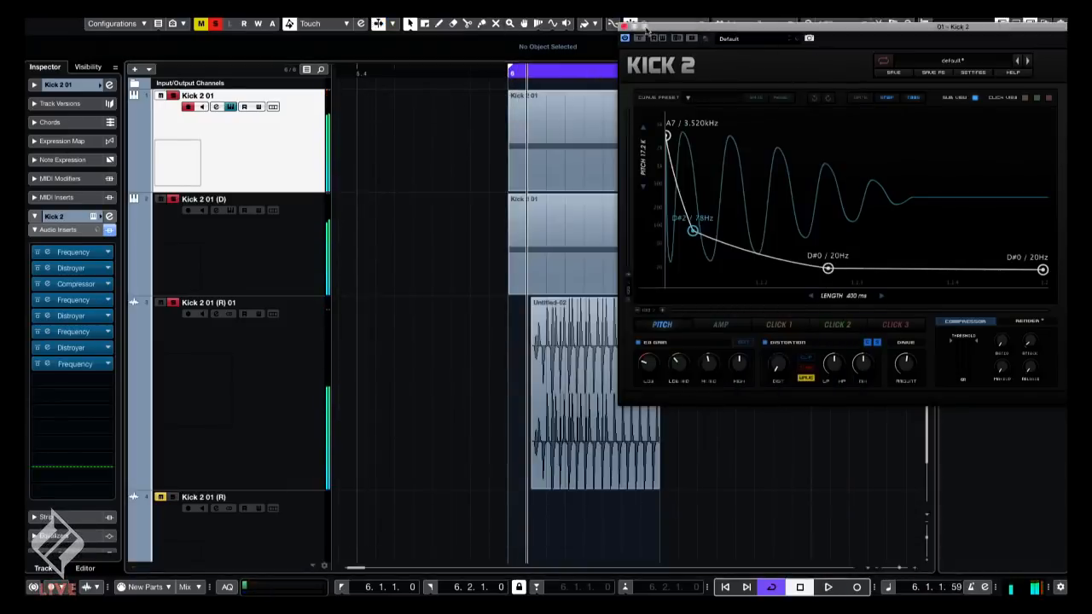
- Set the second pitch node to about 73 Hz and the kick length to 471 ms, then close the synth
{"action": "left_click_drag", "start_coordinate": [698, 36], "coordinate": [466, 38]}
{"action": "left_click_drag", "start_coordinate": [479, 234], "coordinate": [472, 247]}
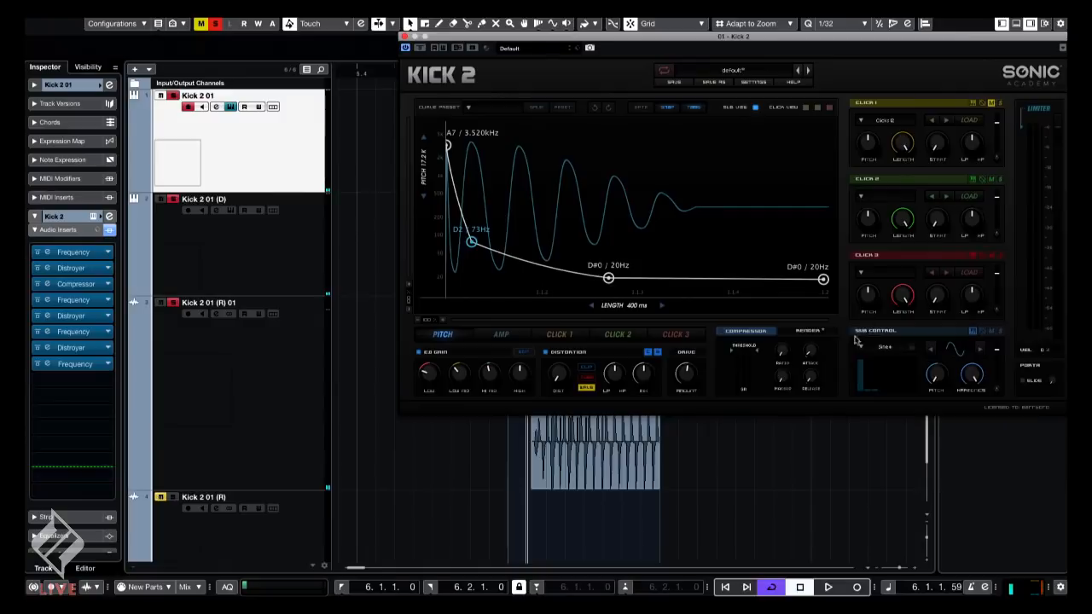
{"action": "key", "text": "space"}
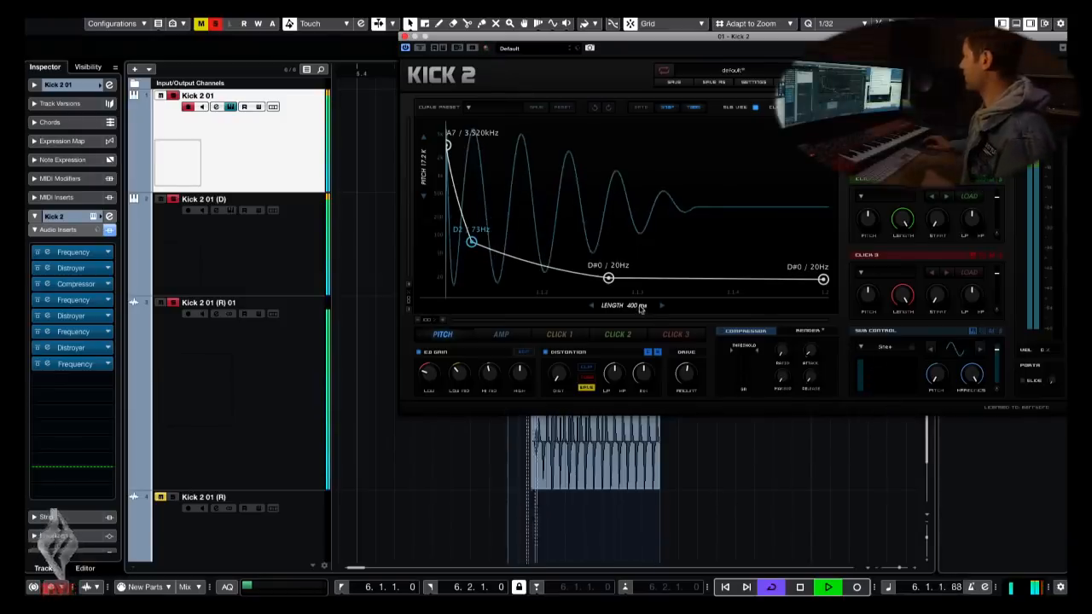
{"action": "left_click_drag", "start_coordinate": [647, 312], "coordinate": [645, 311]}
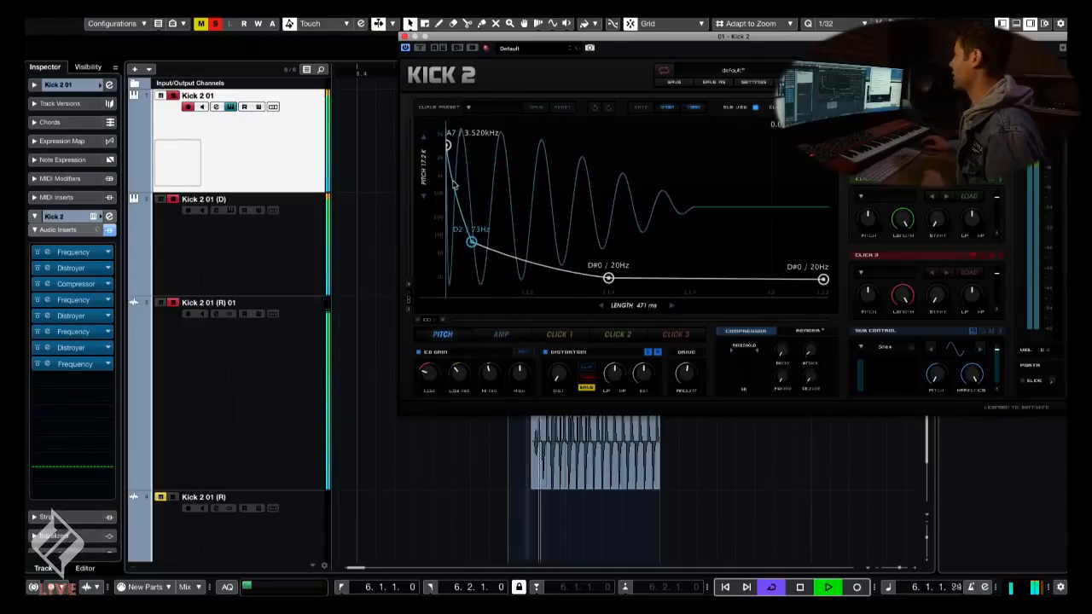
{"action": "left_click", "coordinate": [404, 37]}
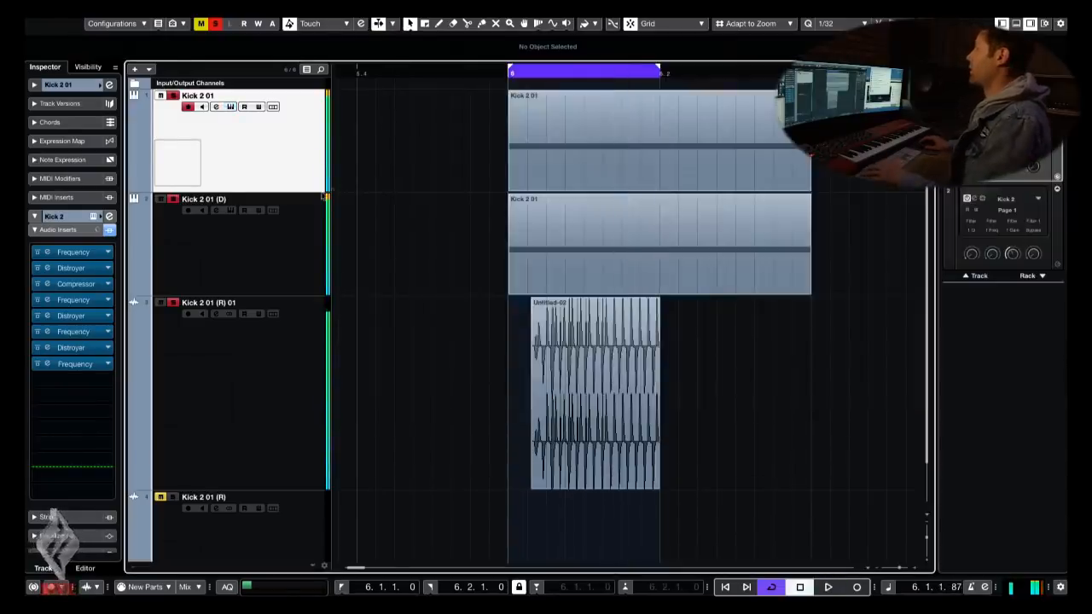
- Select the Kick 2 01, Kick 2 01 (D) and Kick 2 01 (R) 01 tracks and reduce their track heights
{"action": "left_click", "coordinate": [251, 370]}
{"action": "left_click", "coordinate": [316, 154]}
{"action": "left_click", "coordinate": [318, 333], "text": "shift"}
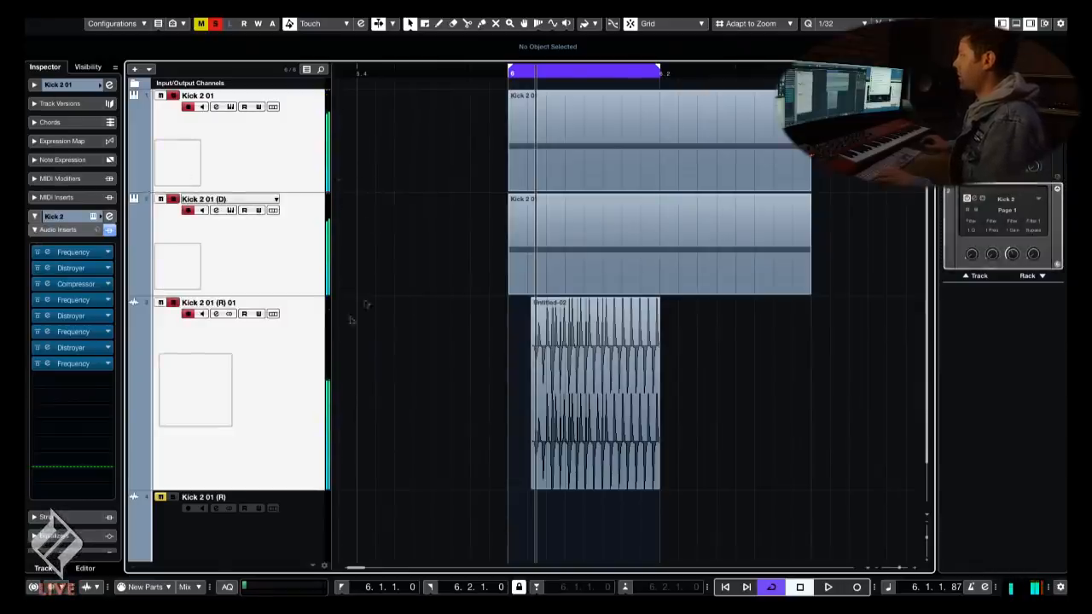
{"action": "left_click_drag", "start_coordinate": [302, 194], "coordinate": [304, 147]}
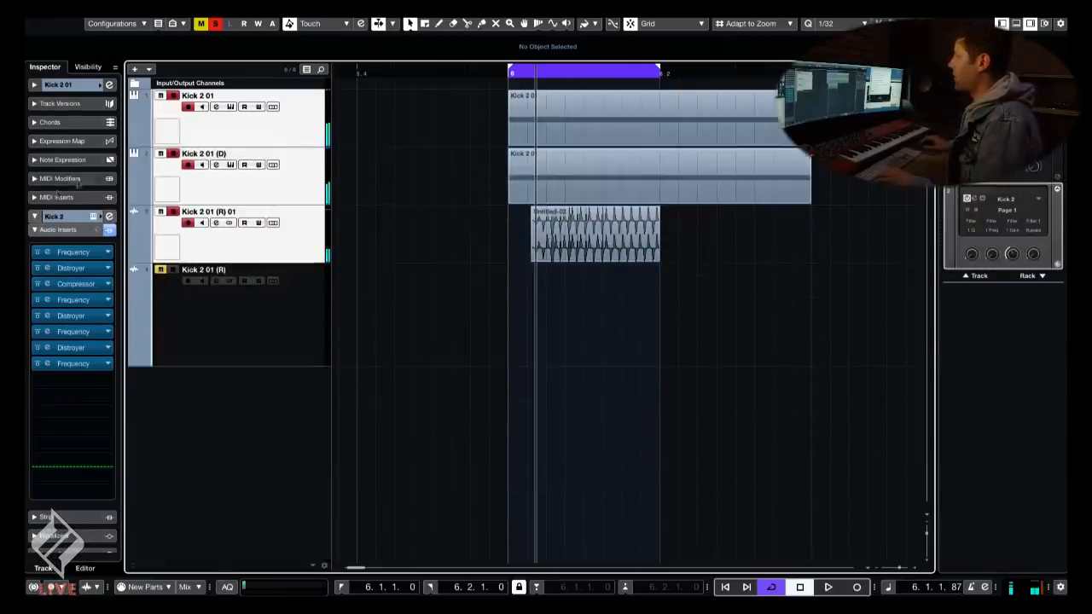
- In the mixer, lower the three selected kick channels together with Q-Link to about -8.7 dB
{"action": "left_click", "coordinate": [59, 230]}
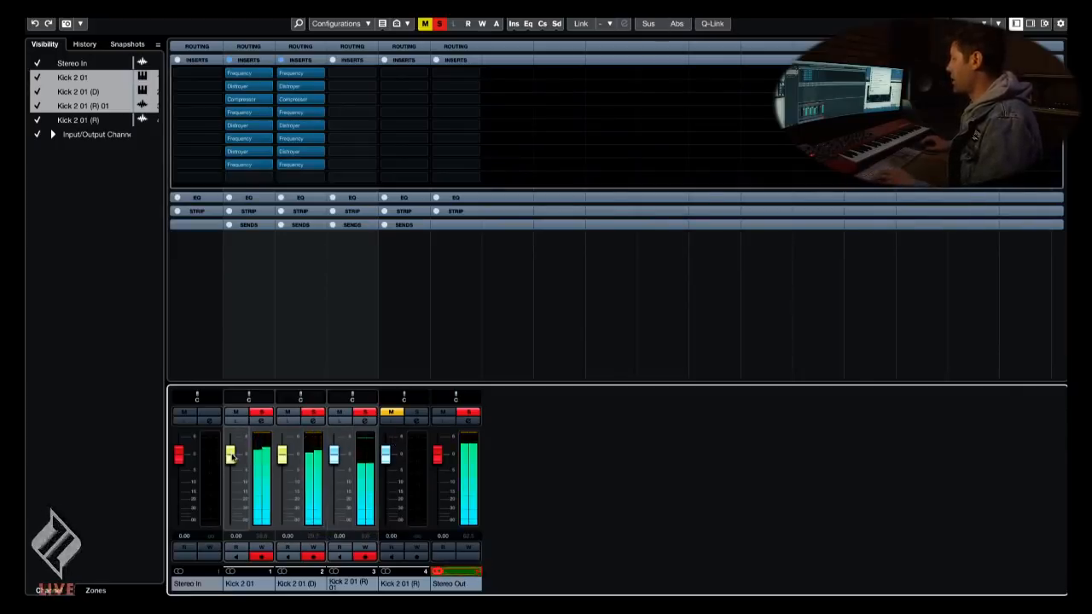
{"action": "left_click_drag", "start_coordinate": [230, 457], "coordinate": [230, 459]}
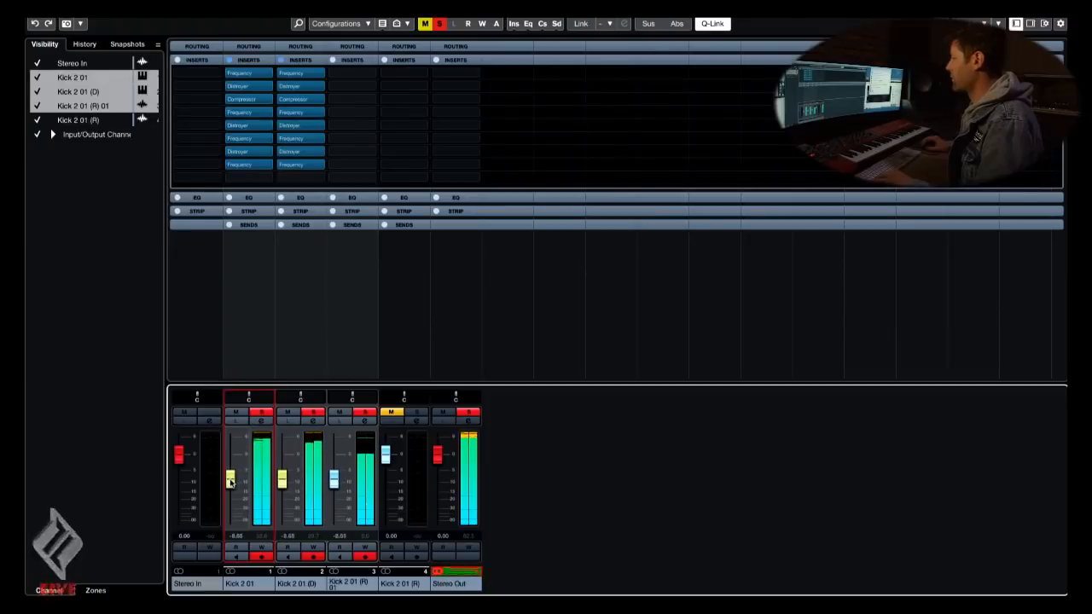
- Close the mixer, stop playback, clear the kick layers' solos and select the Kick 2 01 (R) 01 track
{"action": "key", "text": "F3"}
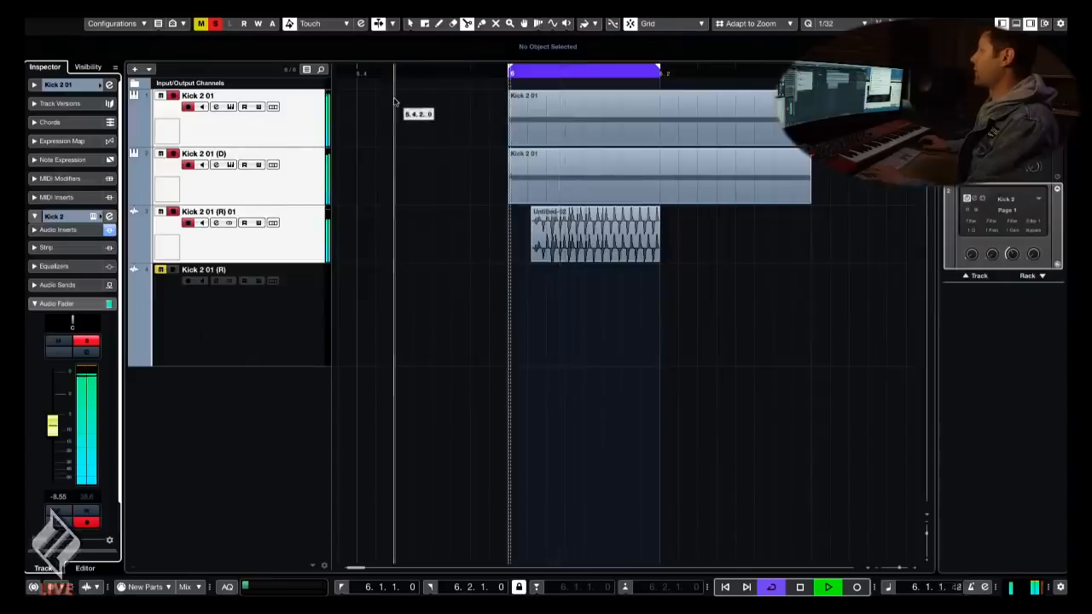
{"action": "key", "text": "space"}
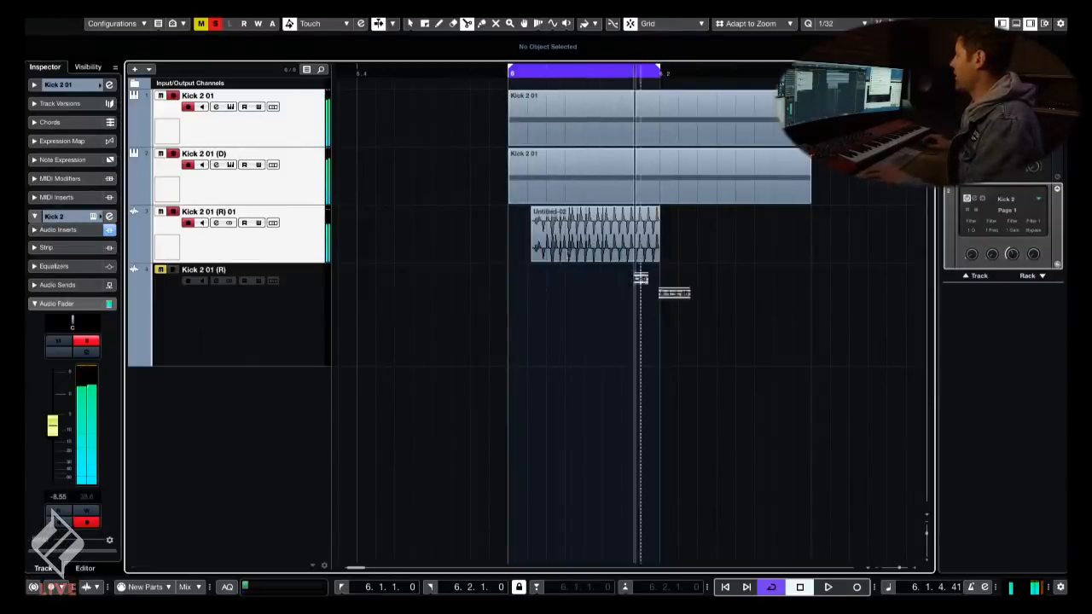
{"action": "left_click", "coordinate": [274, 130]}
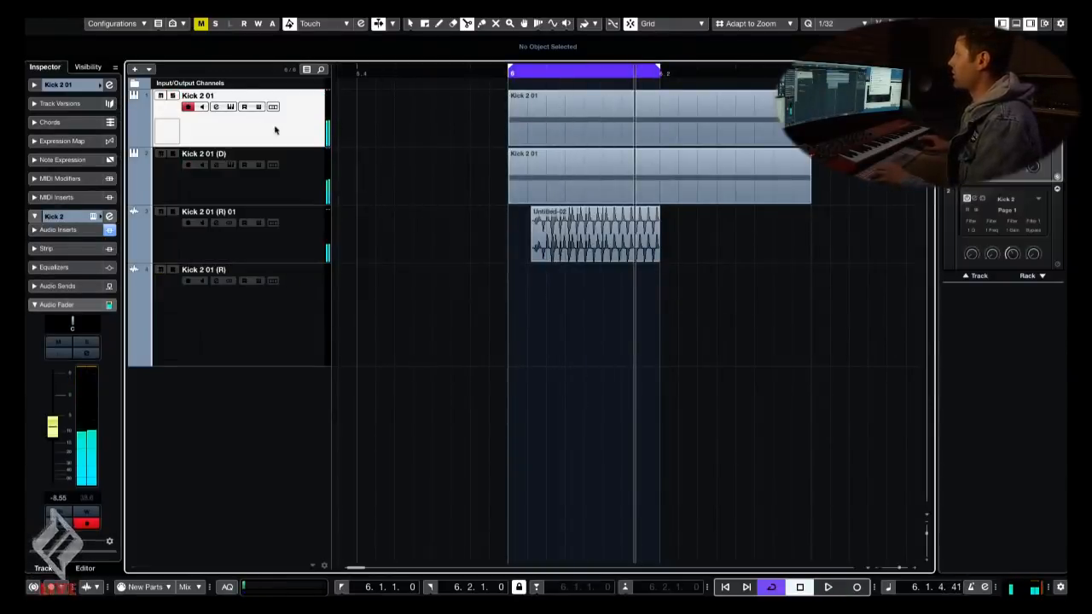
{"action": "key", "text": "1"}
{"action": "left_click", "coordinate": [128, 229]}
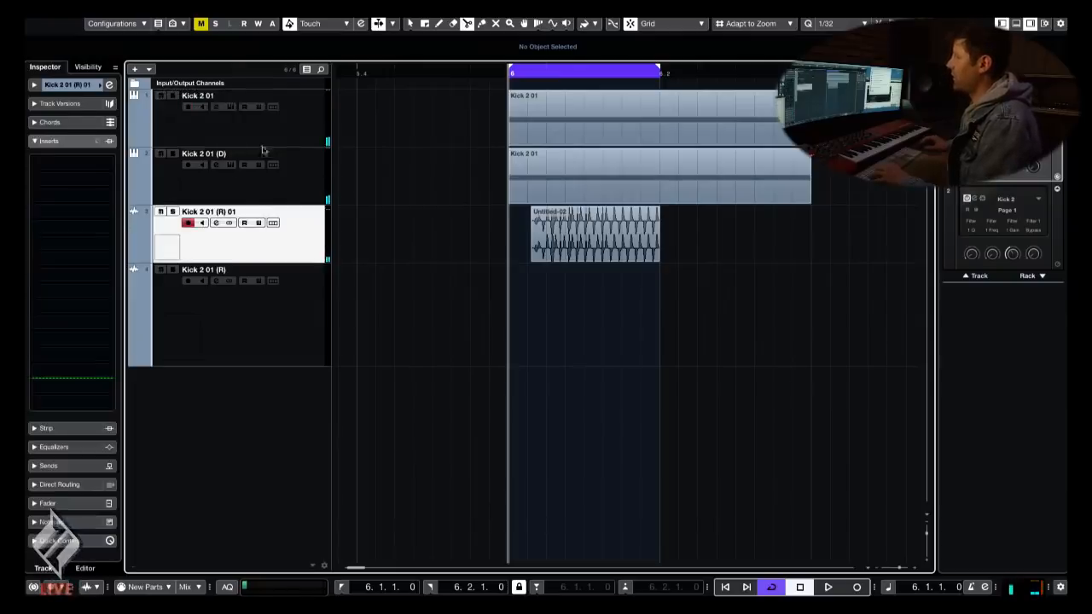
- During playback, slip the audio inside the Untitled-02 event on the Kick 2 01 (R) 01 track
{"action": "key", "text": "h"}
{"action": "key", "text": "1"}
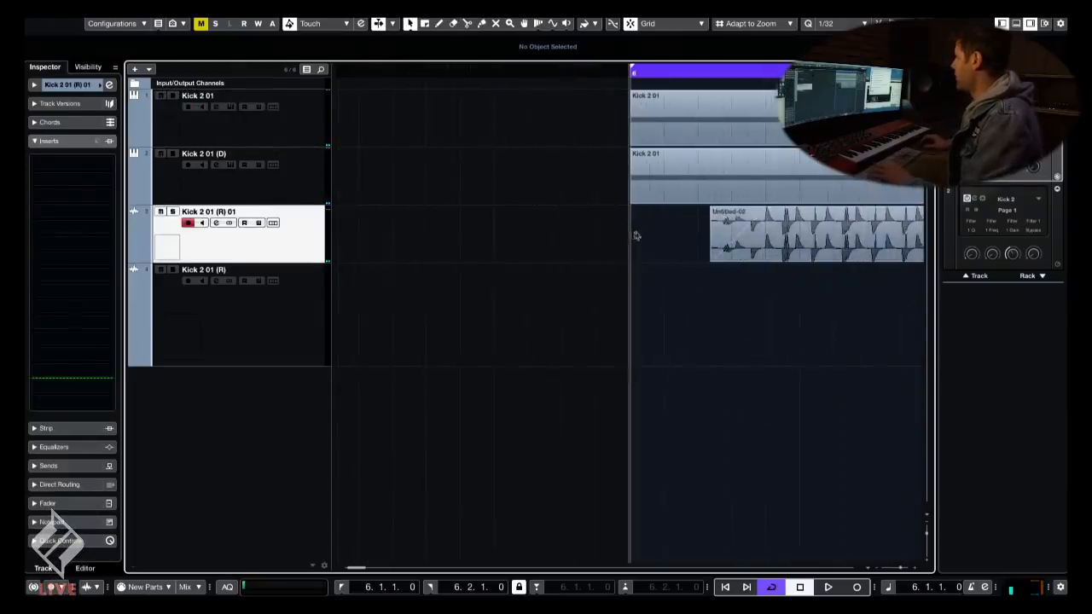
{"action": "key", "text": "h"}
{"action": "key", "text": "h"}
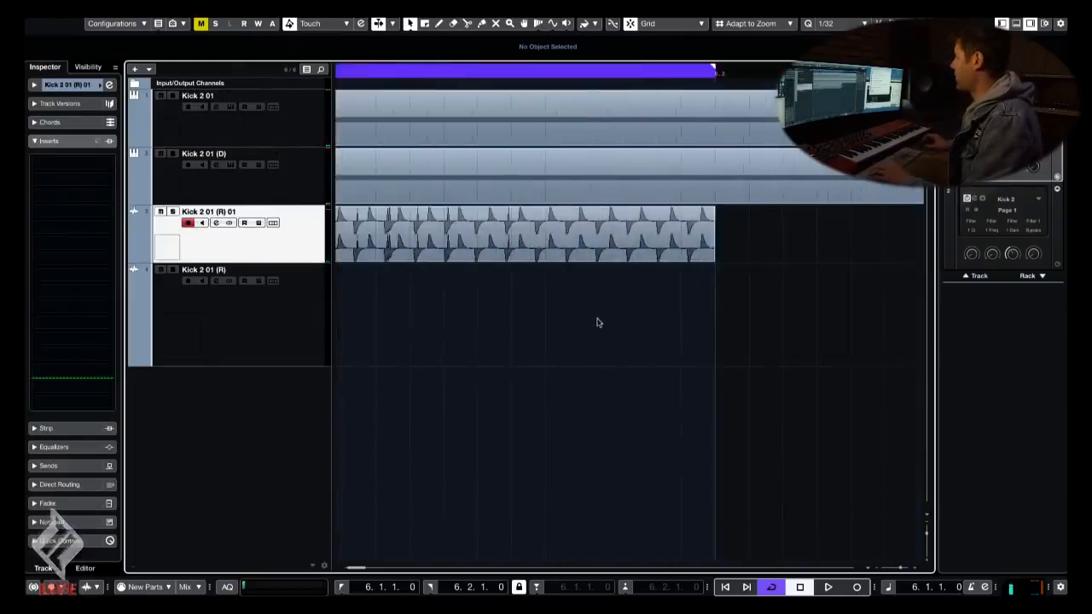
{"action": "left_click", "coordinate": [614, 226]}
{"action": "key", "text": "h"}
{"action": "key", "text": "h"}
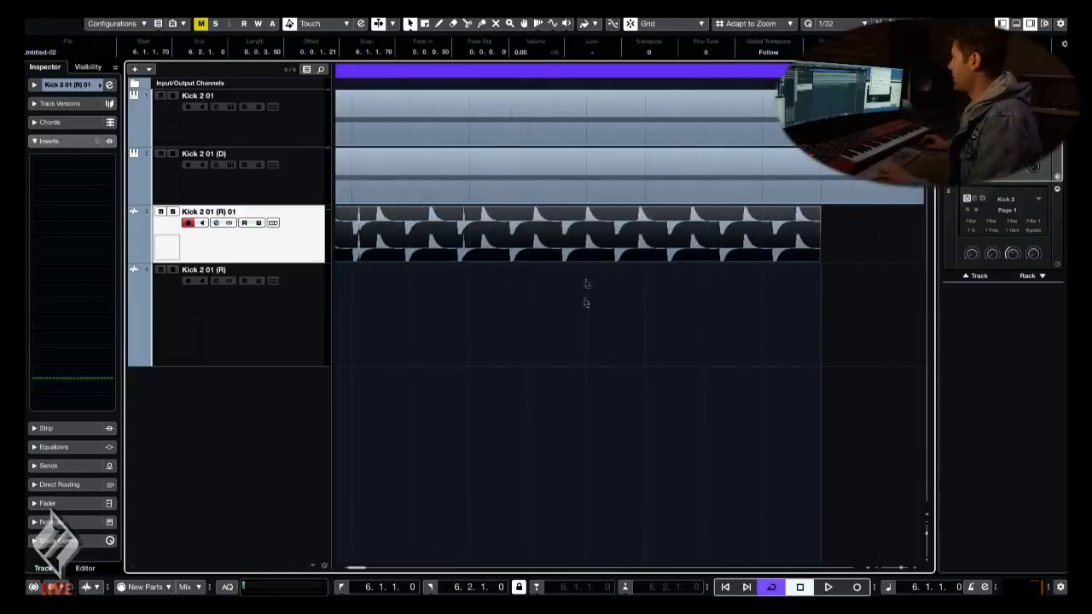
{"action": "left_click", "coordinate": [586, 303]}
{"action": "key", "text": "space"}
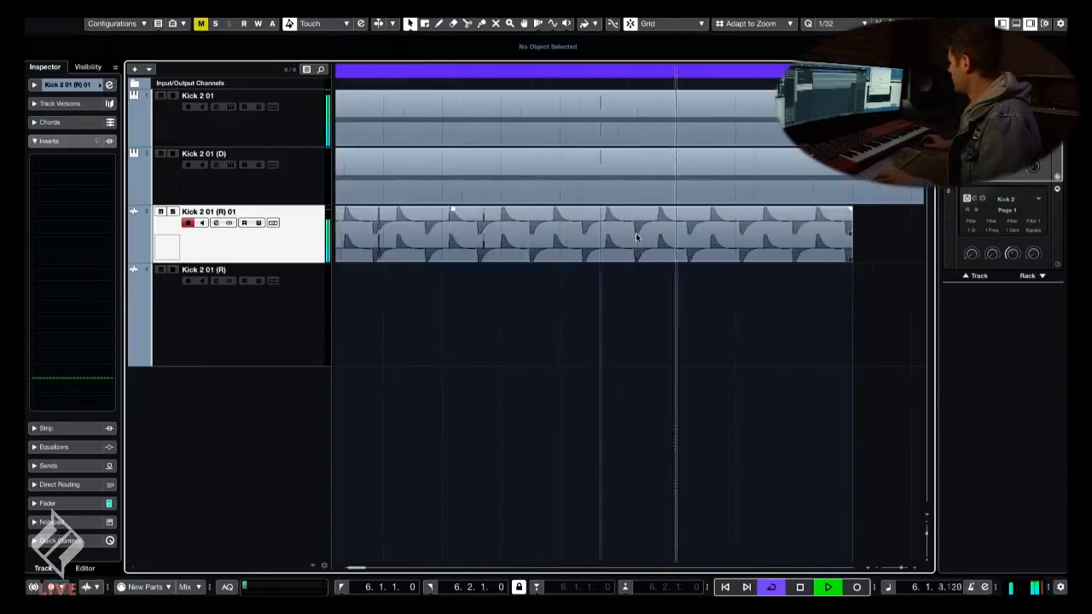
{"action": "left_click_drag", "start_coordinate": [636, 237], "coordinate": [587, 218]}
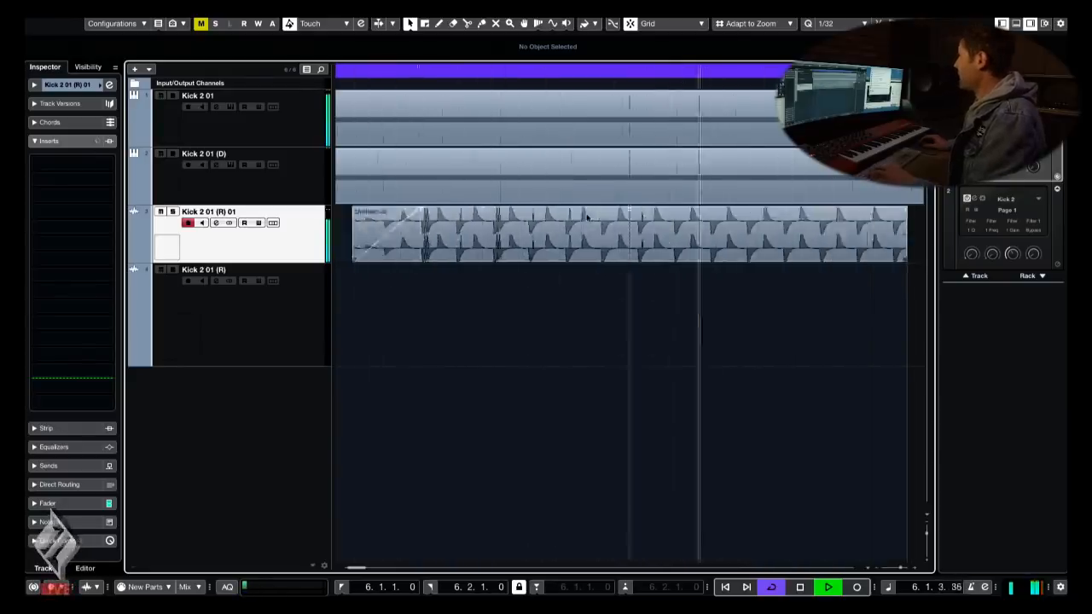
{"action": "key", "text": "h"}
{"action": "key", "text": "g"}
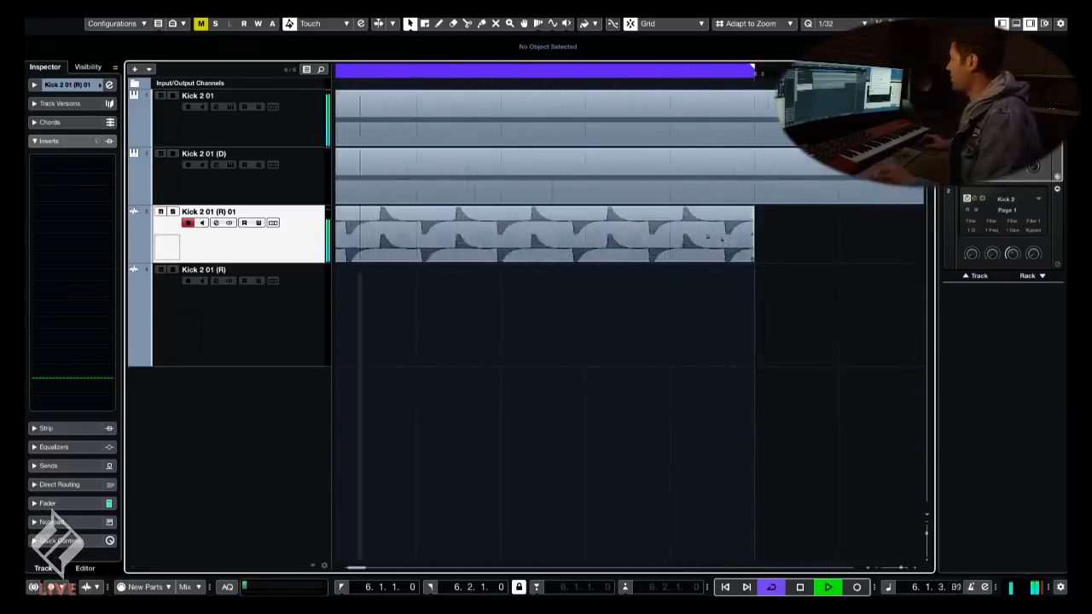
- Stop playback and enable automation read on the Kick 2 01 (R) 01 track
{"action": "key", "text": "space"}
{"action": "key", "text": "h"}
{"action": "left_click", "coordinate": [244, 223]}
{"action": "key", "text": "g"}
{"action": "key", "text": "g"}
{"action": "key", "text": "g"}
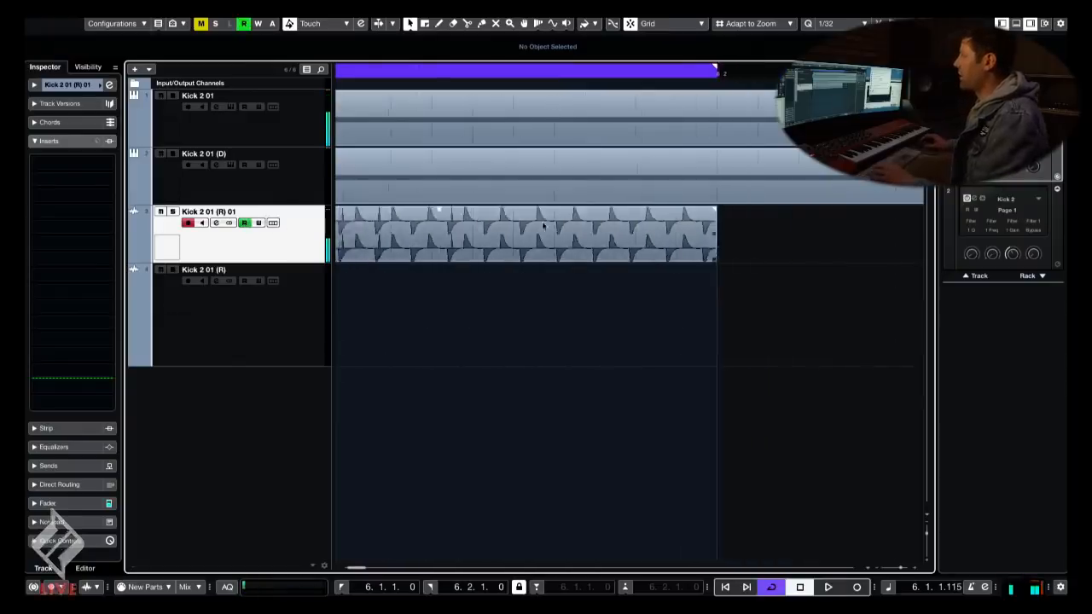
- Audition the Kick 2 01 and Kick 2 01 (D) tracks in solo and raise Kick 2 01 (D) to -5.11 dB
{"action": "left_click", "coordinate": [299, 106]}
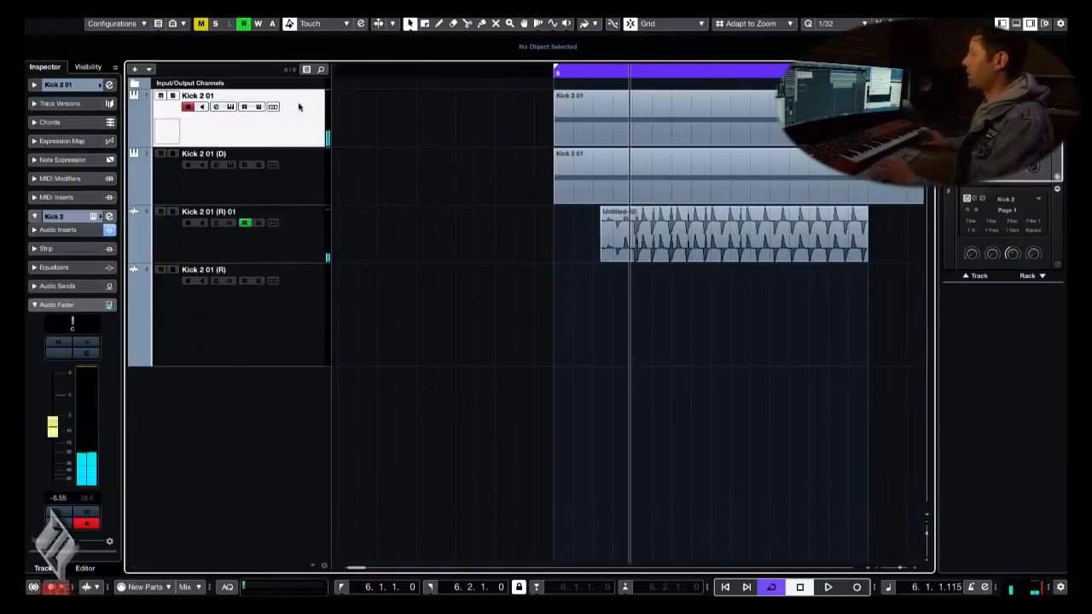
{"action": "left_click", "coordinate": [546, 107]}
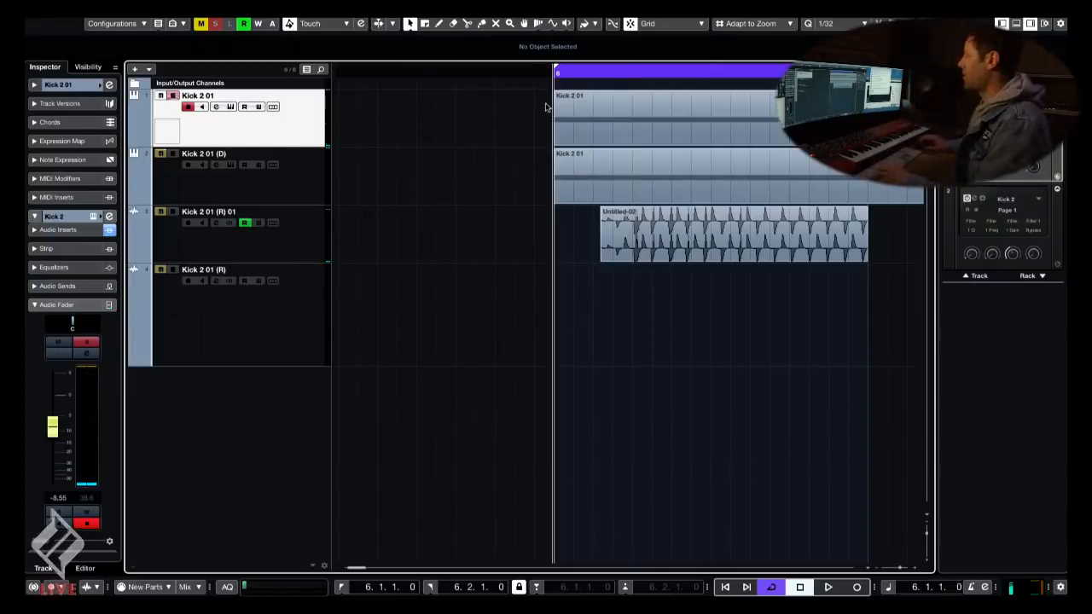
{"action": "key", "text": "space"}
{"action": "left_click", "coordinate": [268, 191]}
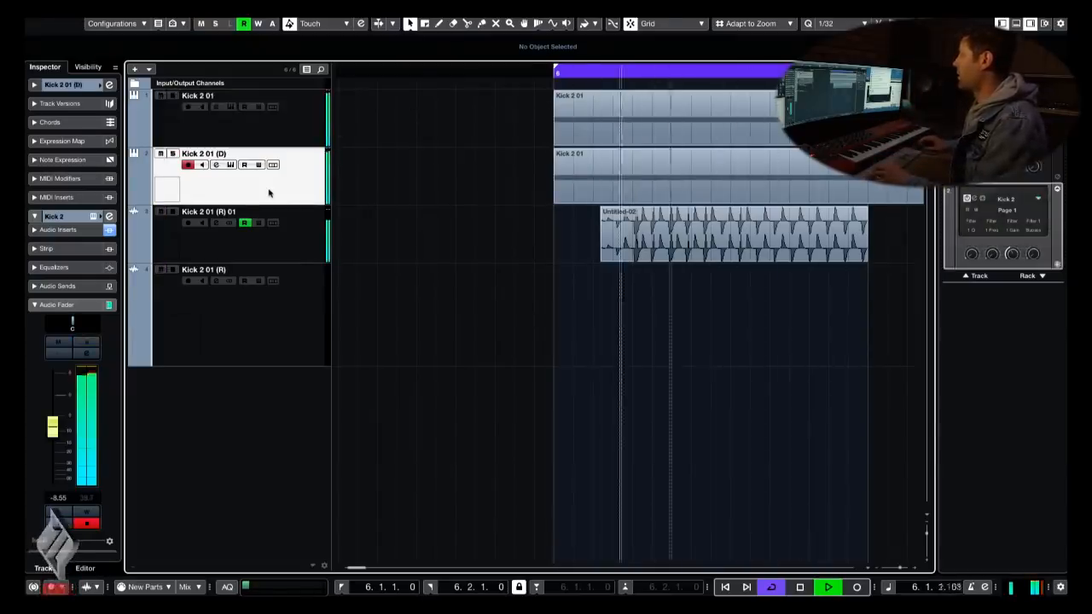
{"action": "key", "text": "s"}
{"action": "key", "text": "space"}
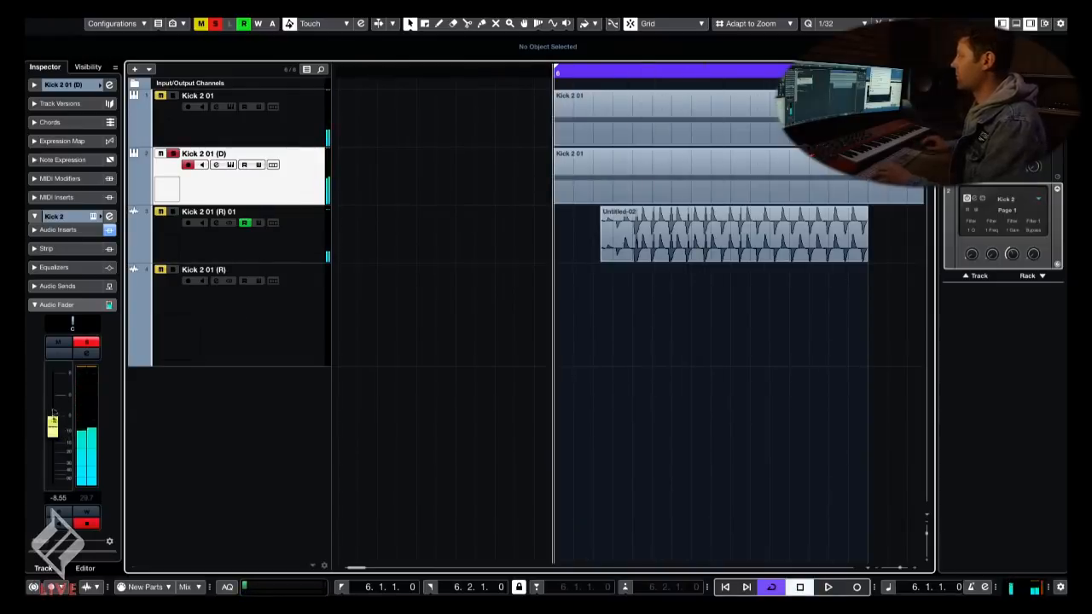
{"action": "key", "text": "s"}
{"action": "key", "text": "space"}
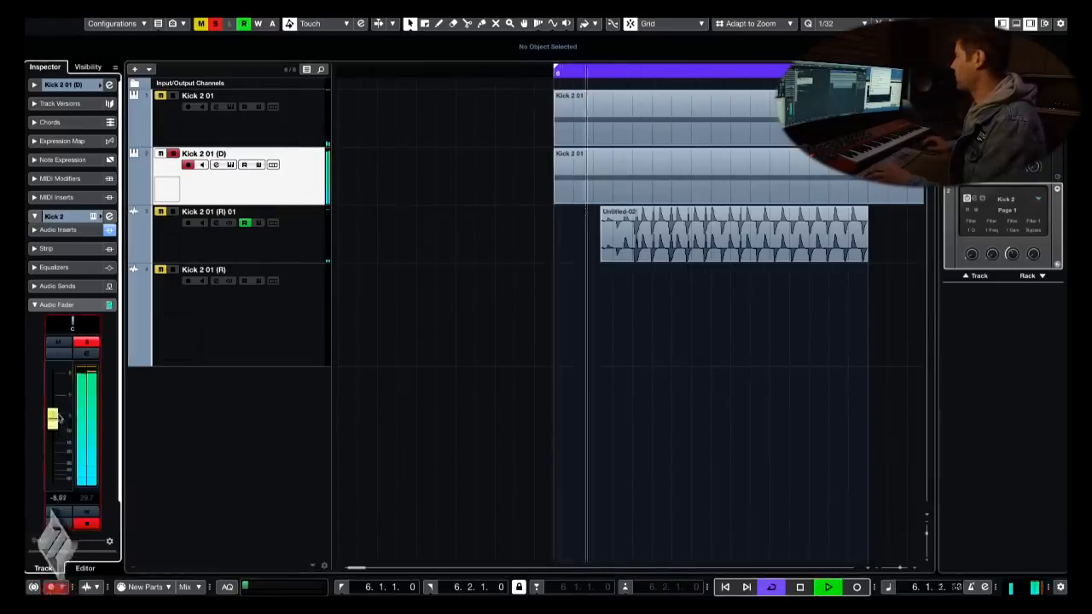
{"action": "left_click_drag", "start_coordinate": [55, 423], "coordinate": [60, 420]}
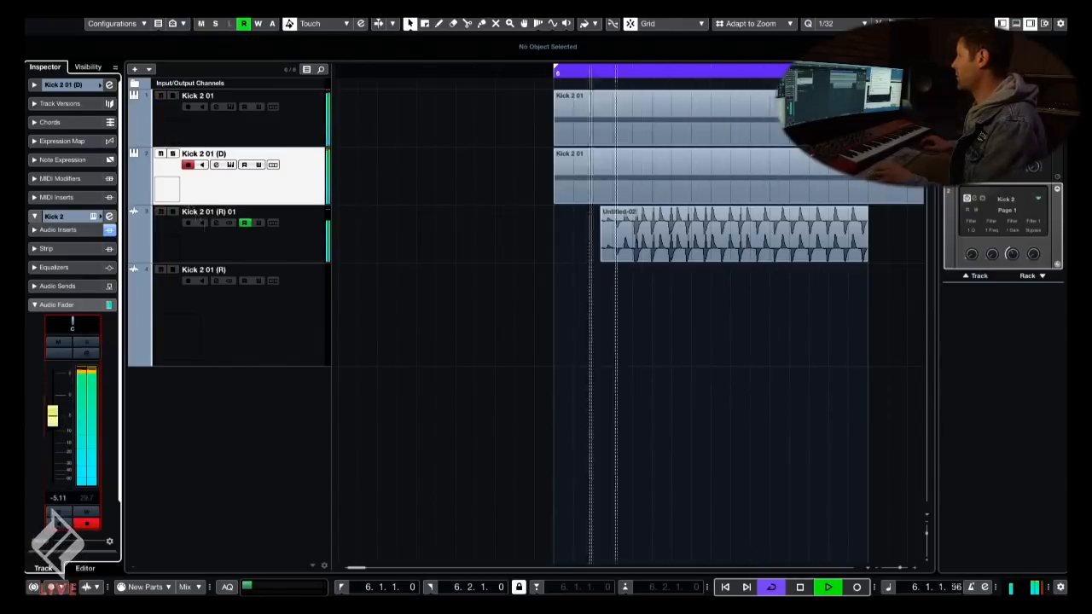
- During playback, slip the Untitled-02 event's audio to an offset of 0.0.1.35, then stop and check its alignment
{"action": "left_click", "coordinate": [620, 260]}
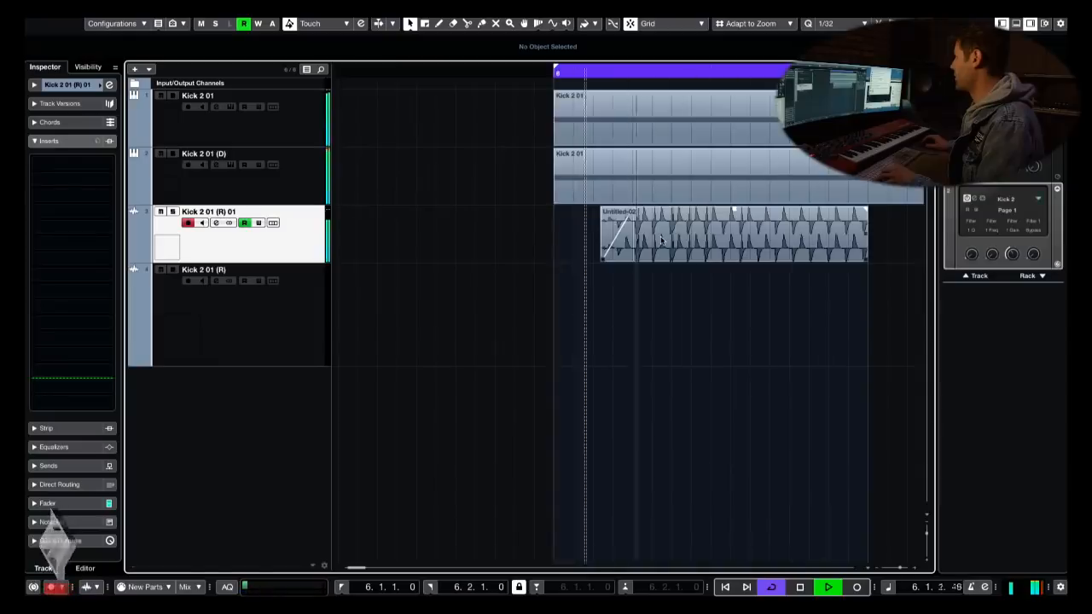
{"action": "left_click_drag", "start_coordinate": [603, 209], "coordinate": [663, 239]}
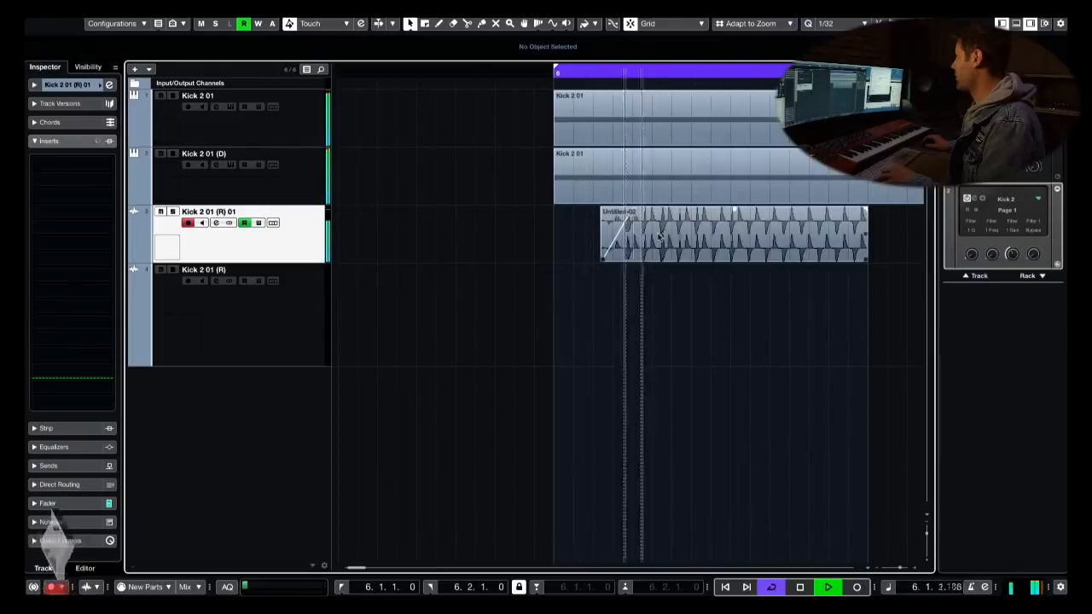
{"action": "left_click_drag", "start_coordinate": [663, 238], "coordinate": [667, 236]}
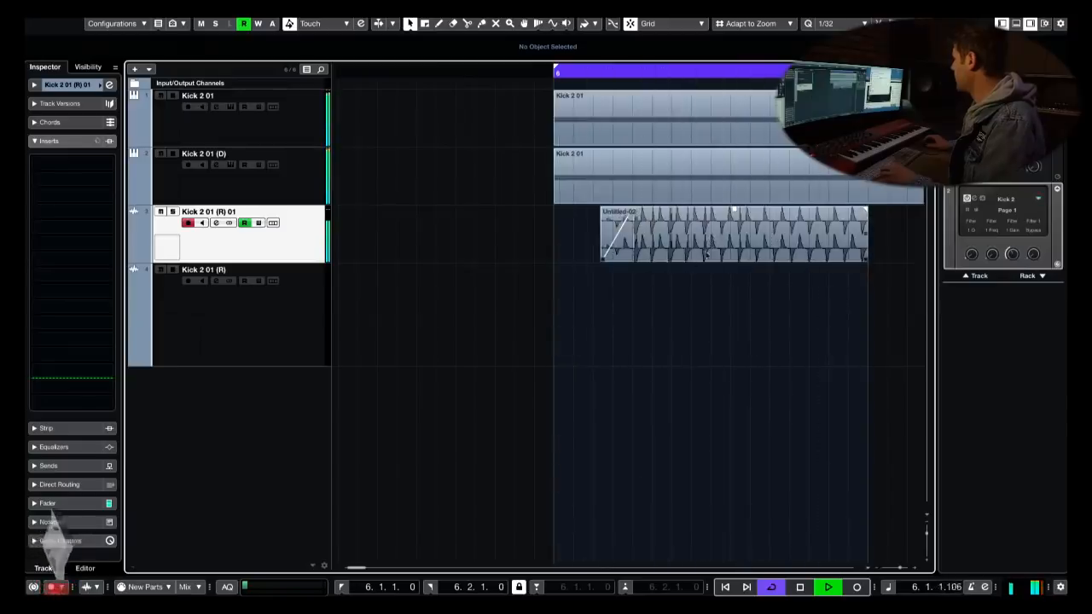
{"action": "key", "text": "h"}
{"action": "key", "text": "space"}
{"action": "left_click", "coordinate": [231, 178]}
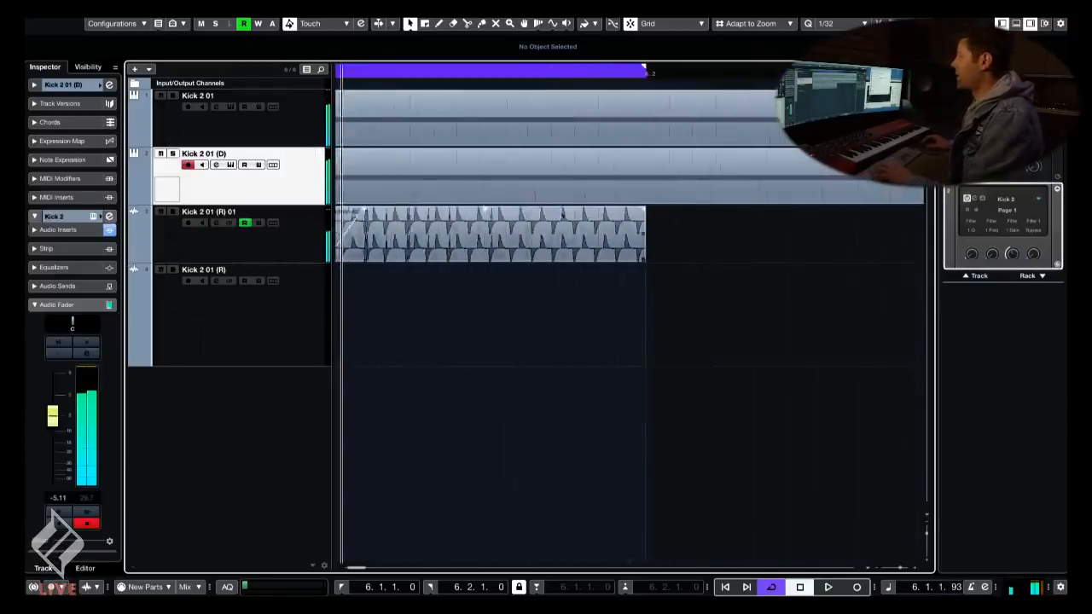
{"action": "key", "text": "h"}
{"action": "key", "text": "h"}
{"action": "left_click", "coordinate": [693, 226]}
{"action": "key", "text": "h"}
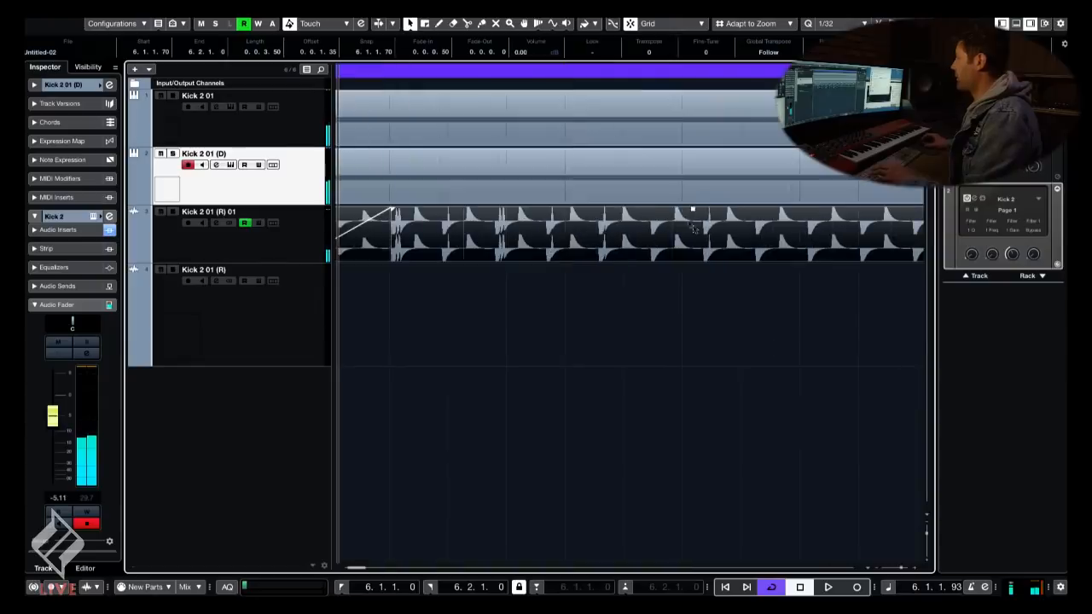
- Set the locators around the two Kick 2 01 MIDI parts, from 6.1.1.0 to 6.3.1.0
{"action": "left_click", "coordinate": [203, 113]}
{"action": "key", "text": "g"}
{"action": "key", "text": "g"}
{"action": "key", "text": "g"}
{"action": "key", "text": "g"}
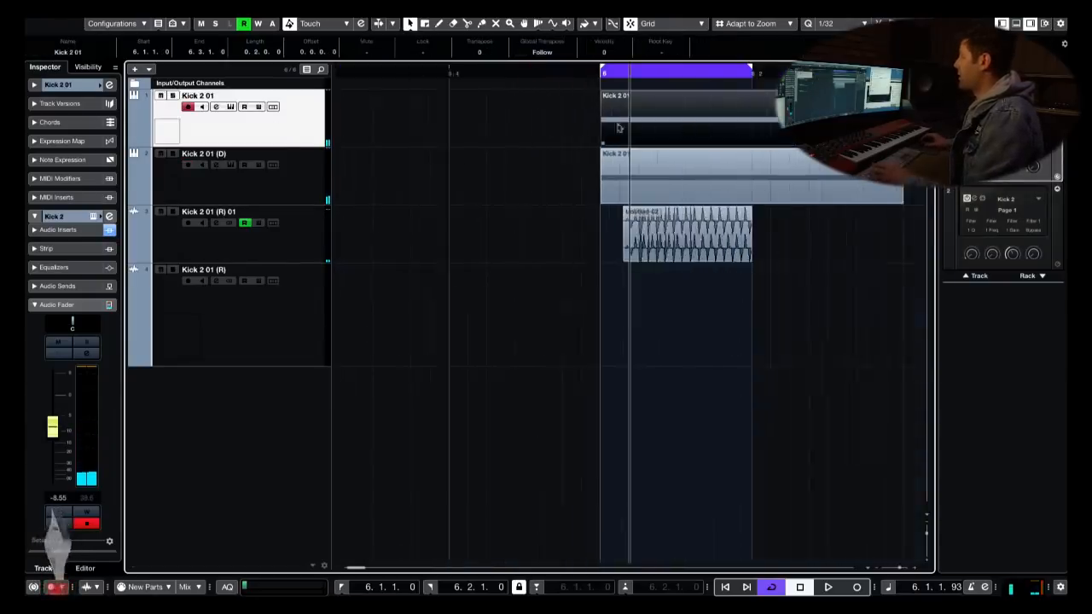
{"action": "left_click_drag", "start_coordinate": [489, 90], "coordinate": [768, 201]}
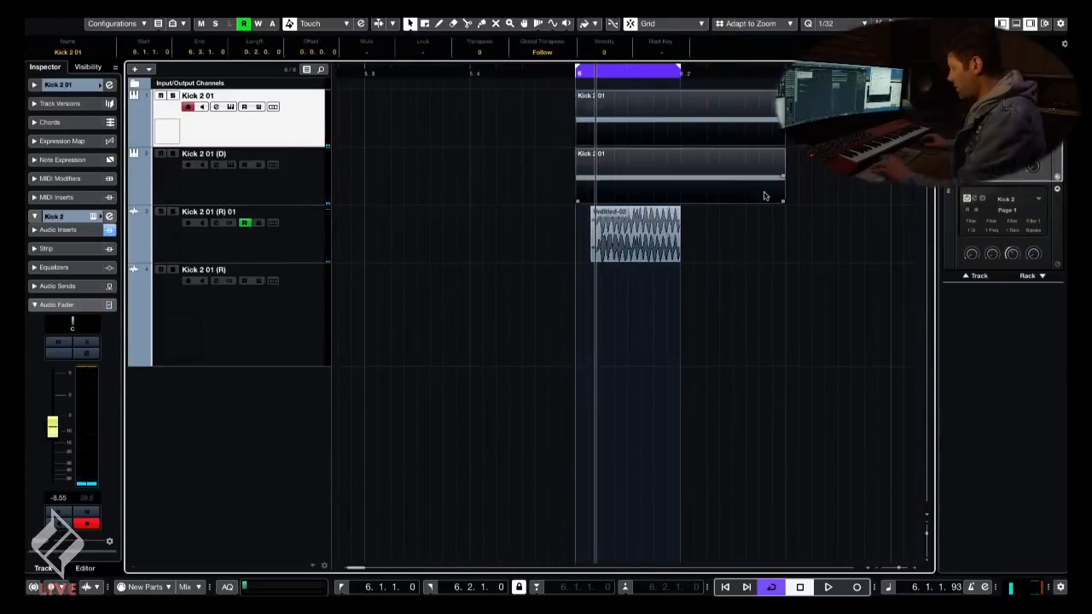
{"action": "key", "text": "p"}
- Extend the Untitled-02 event to end at 6.2.4.35 and enlarge the Kick 2 01 (R) 01 track height
{"action": "left_click", "coordinate": [635, 243]}
{"action": "key", "text": "h"}
{"action": "key", "text": "h"}
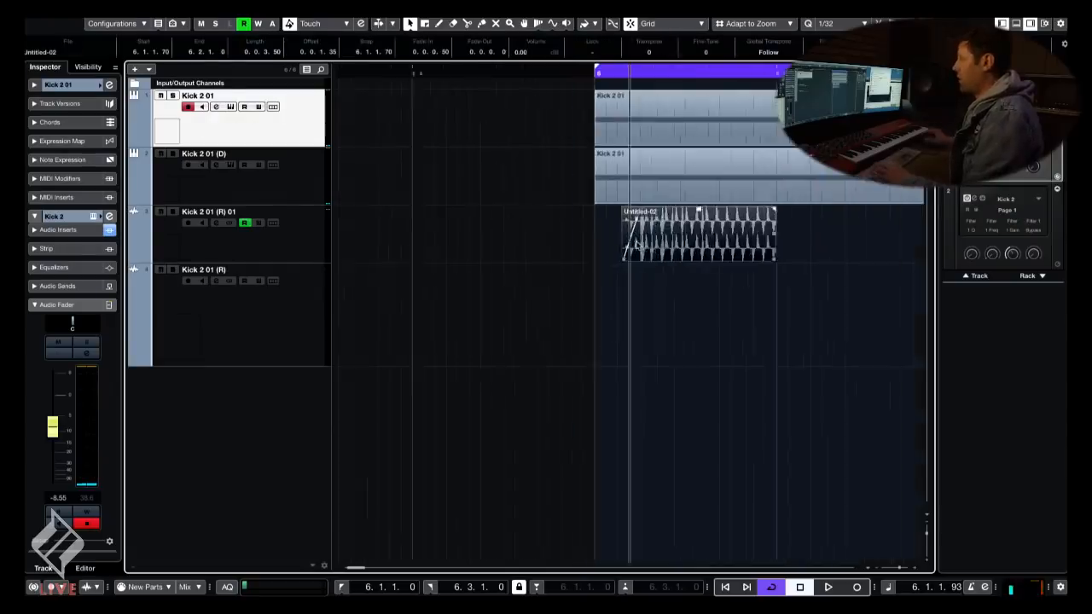
{"action": "left_click_drag", "start_coordinate": [760, 260], "coordinate": [648, 262]}
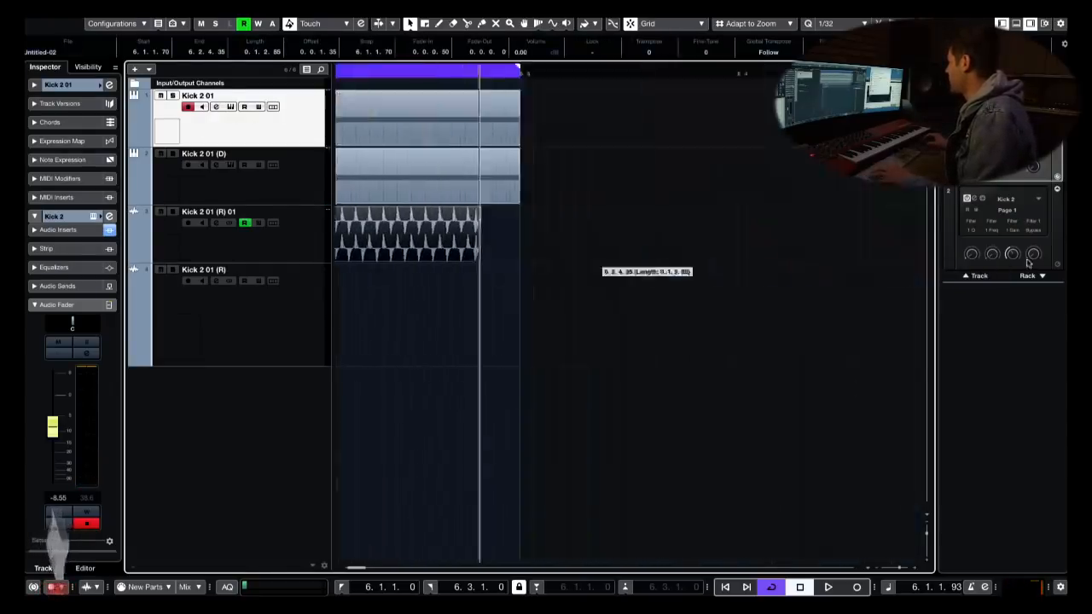
{"action": "key", "text": "h"}
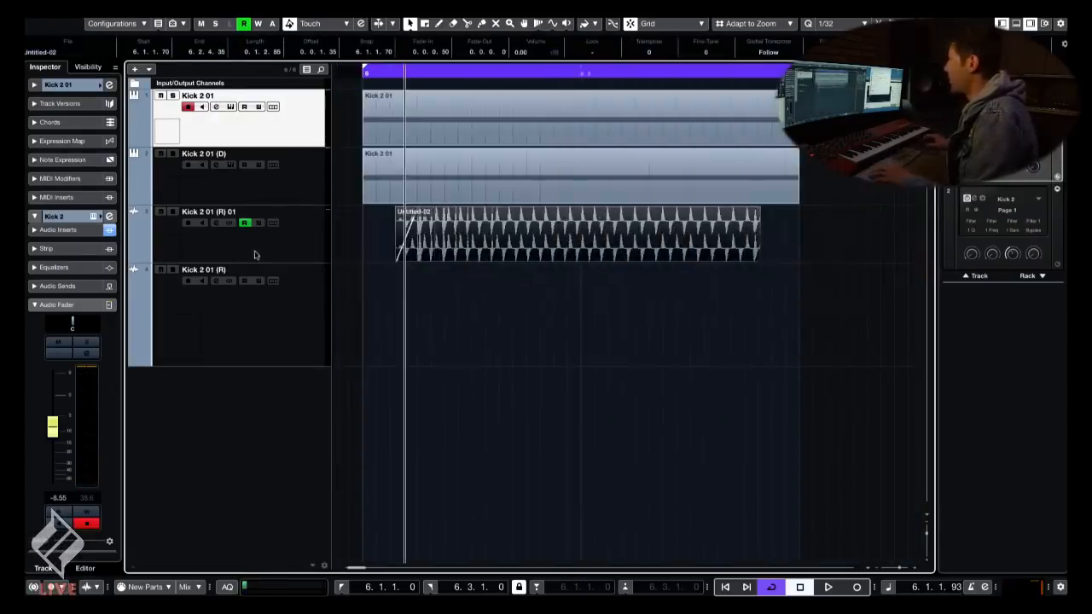
{"action": "left_click", "coordinate": [268, 264]}
{"action": "key", "text": "h"}
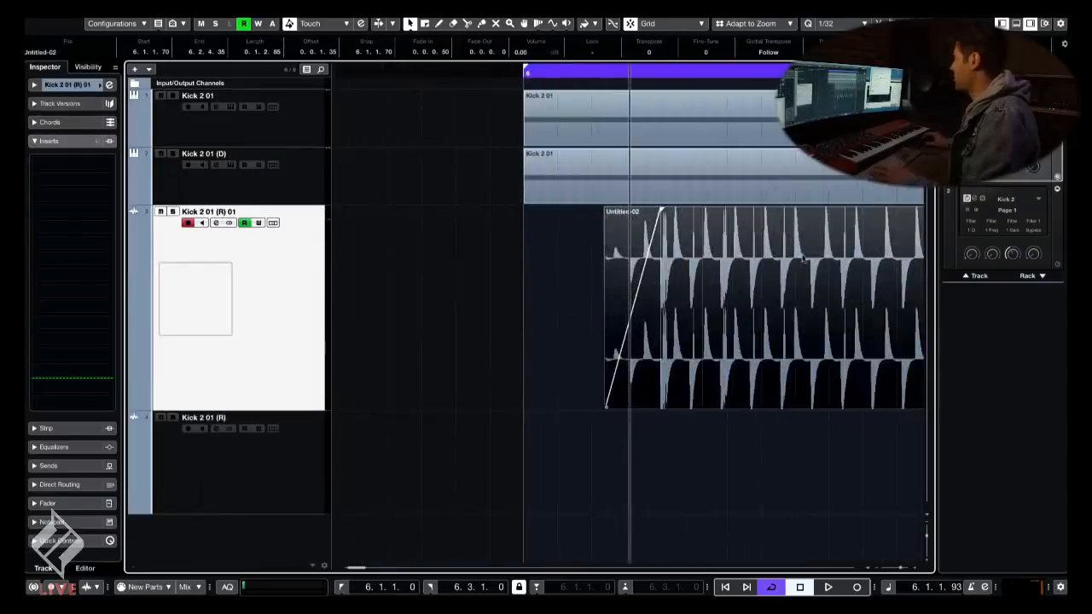
{"action": "key", "text": "g"}
{"action": "left_click", "coordinate": [688, 487]}
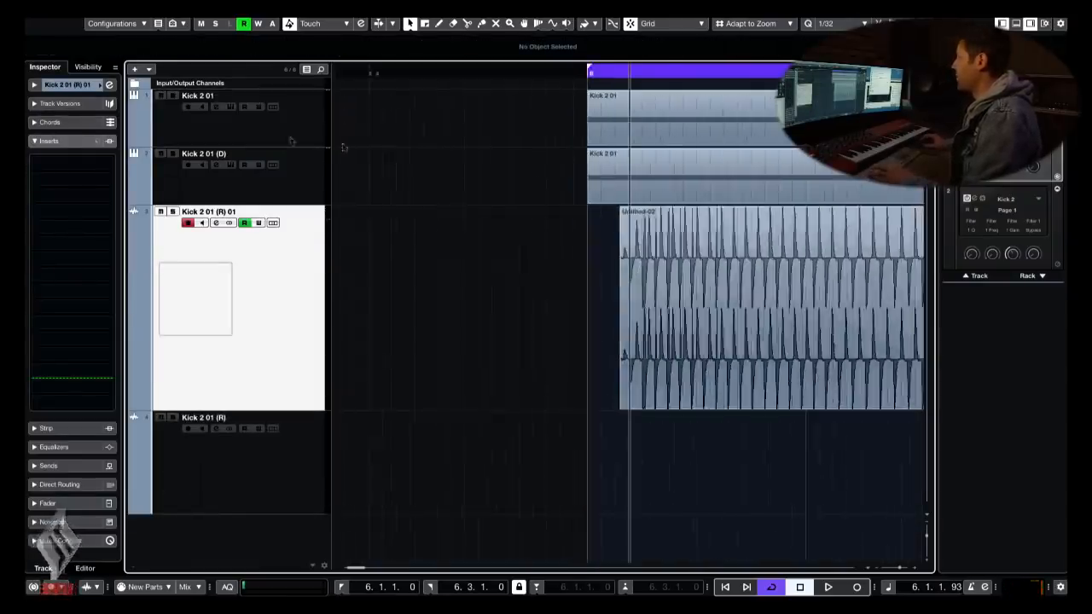
- Solo the Kick 2 01 and Kick 2 01 (D) tracks and render them with channel settings, mixed down to one 16-bit audio file
{"action": "key", "text": "Up"}
{"action": "key", "text": "Up"}
{"action": "left_click", "coordinate": [275, 192], "text": "shift"}
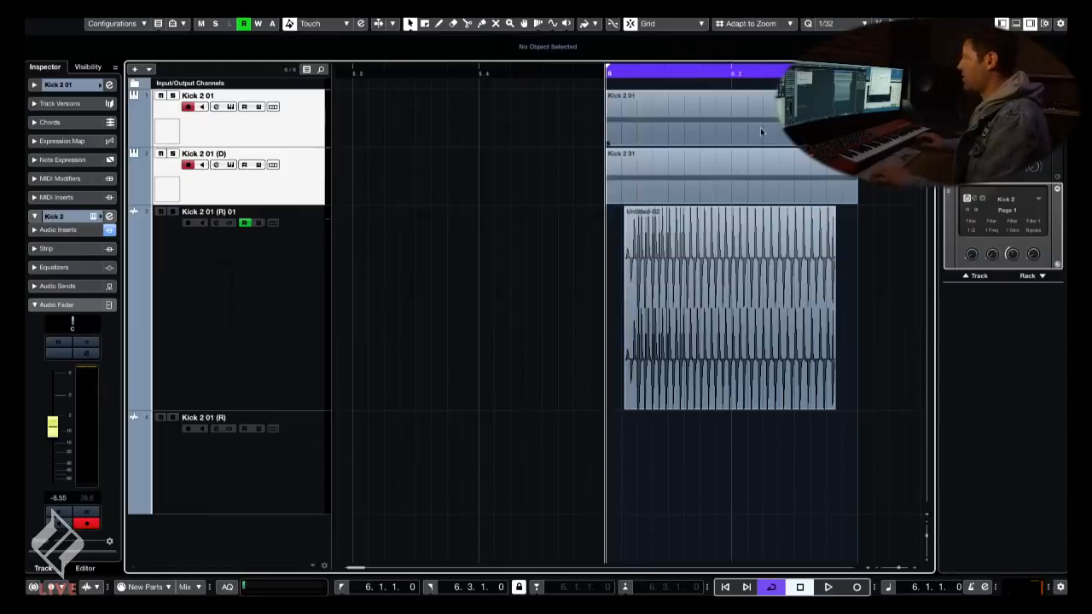
{"action": "key", "text": "s"}
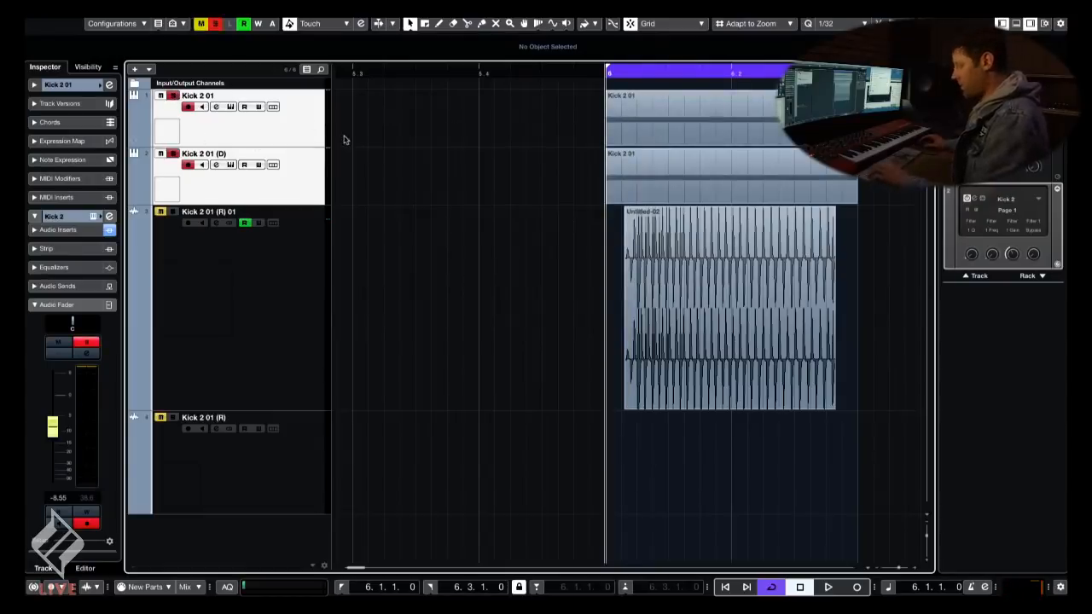
{"action": "key", "text": "alt+r"}
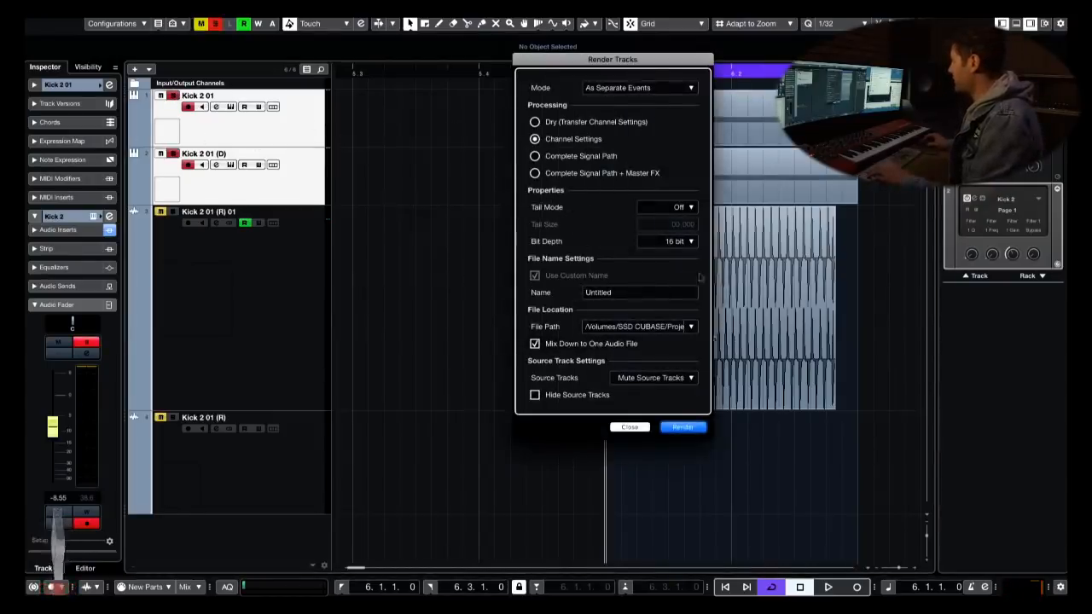
{"action": "key", "text": "Return"}
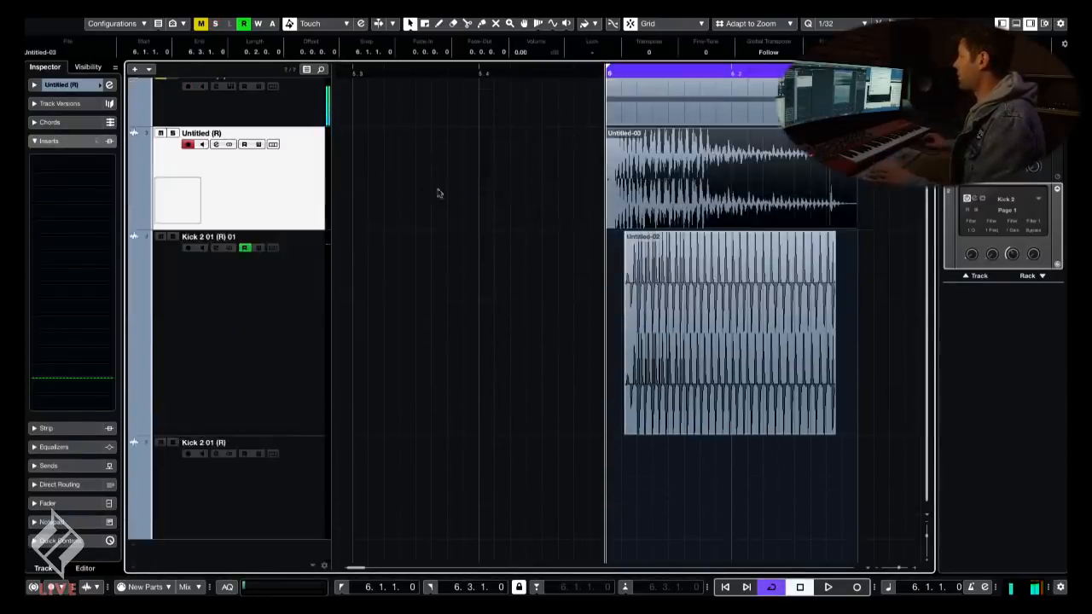
{"action": "left_click", "coordinate": [237, 124]}
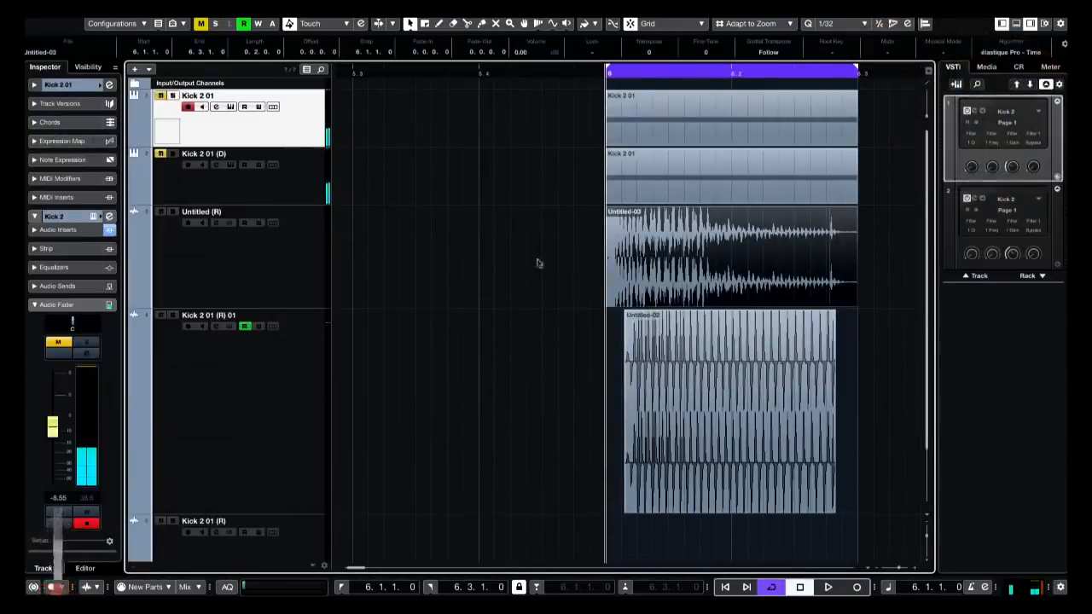
{"action": "key", "text": "ctrl+shift+r"}
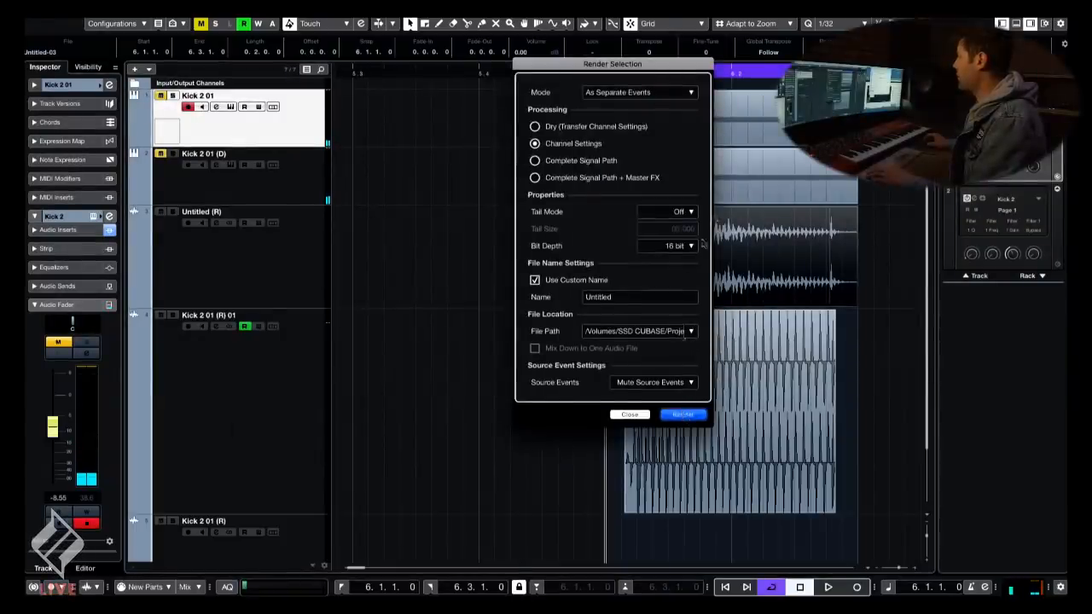
{"action": "key", "text": "Return"}
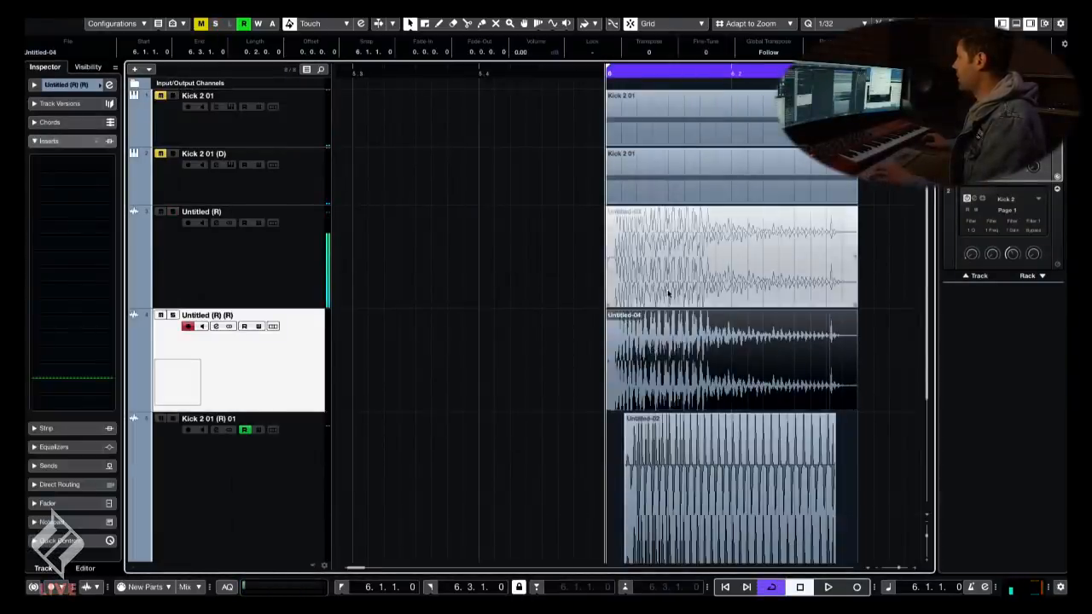
{"action": "key", "text": "ctrl+z"}
- Render the Kick 2 01 (D) track alone with channel settings, undo that render and select the Kick 2 01 track
{"action": "left_click", "coordinate": [180, 156]}
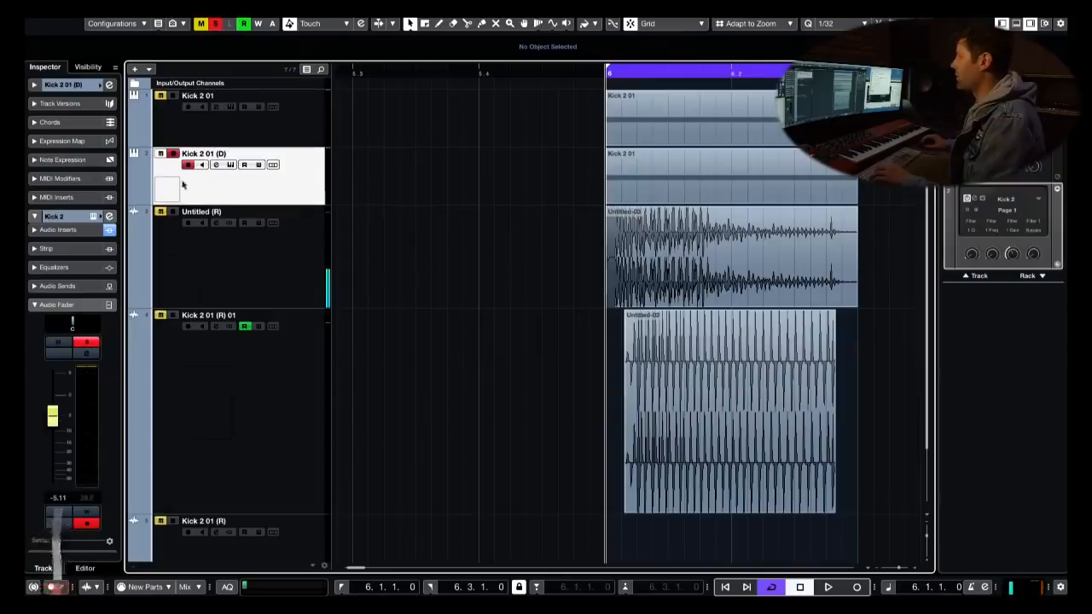
{"action": "key", "text": "ctrl+shift+r"}
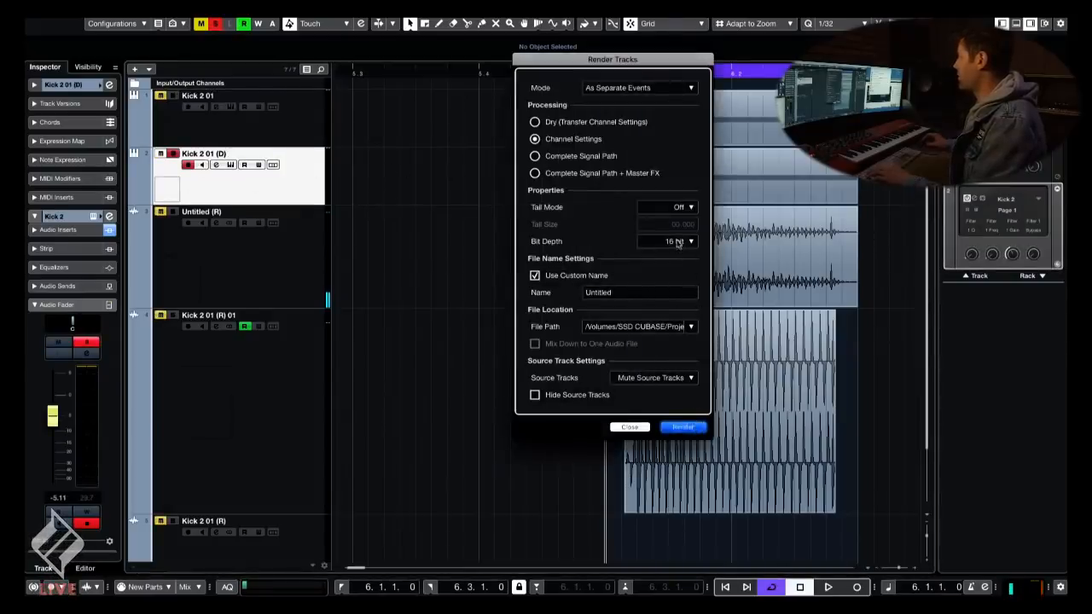
{"action": "key", "text": "Return"}
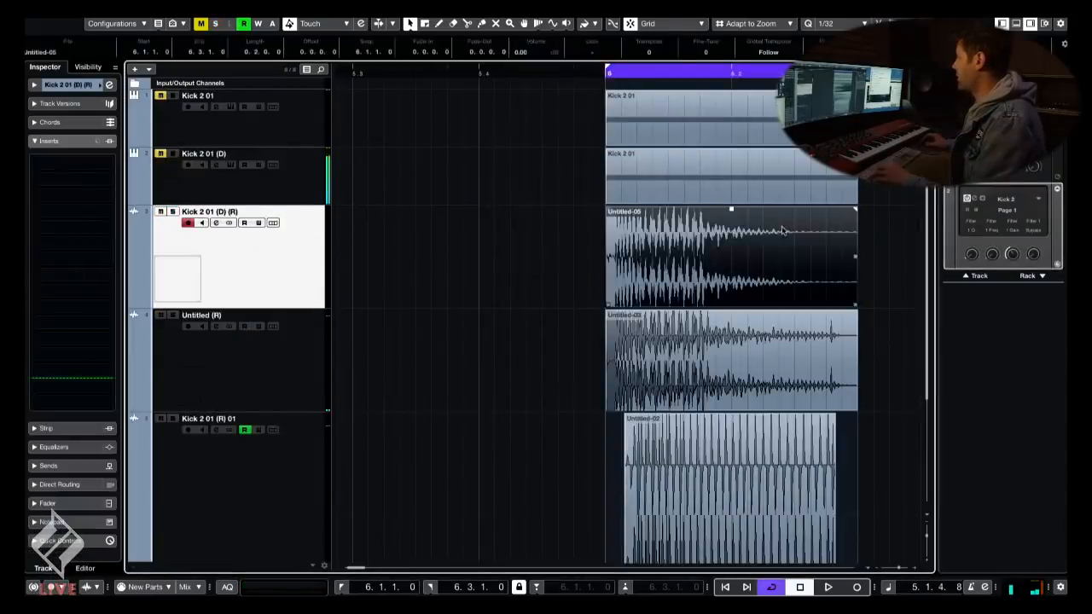
{"action": "key", "text": "ctrl+z"}
{"action": "left_click", "coordinate": [220, 135]}
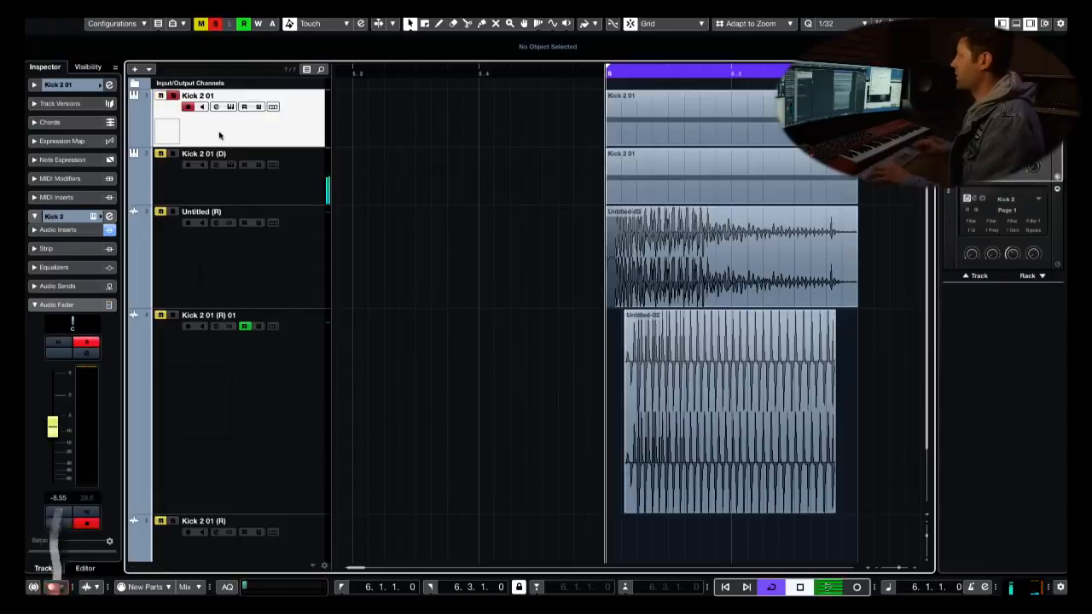
- Undo the last render of the kick tracks and restore the rendered versions
{"action": "key", "text": "space"}
{"action": "key", "text": "ctrl+z"}
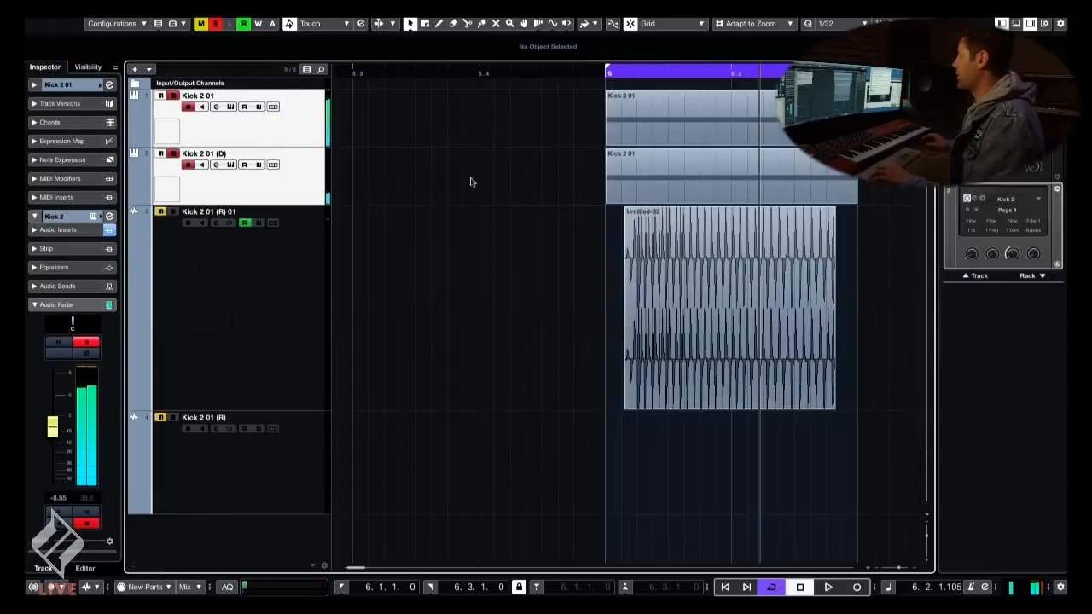
{"action": "key", "text": "ctrl+shift+z"}
{"action": "key", "text": "ctrl+shift+z"}
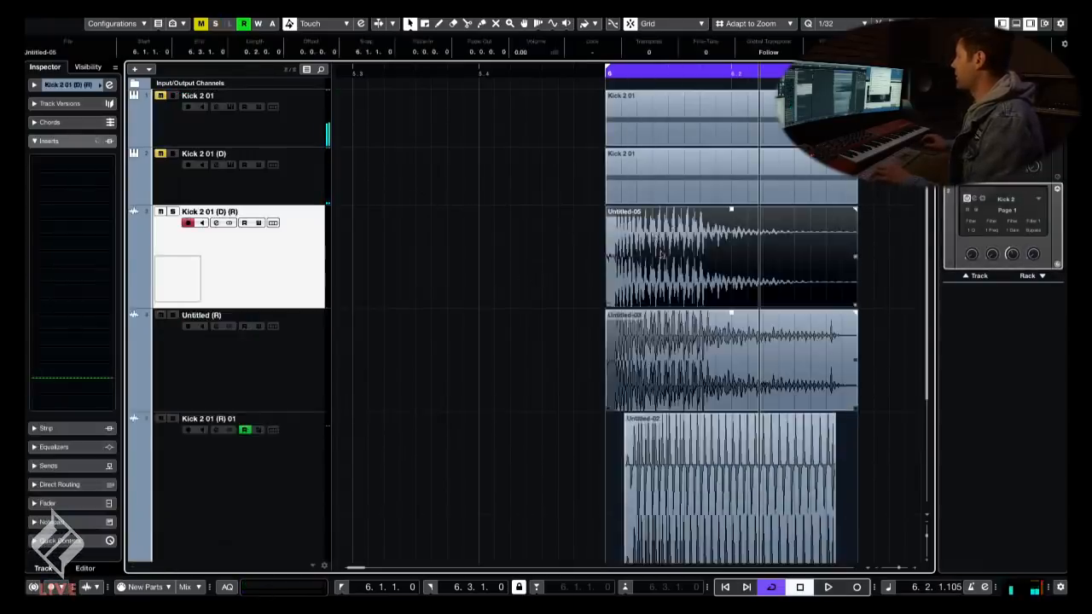
- Play back the rendered kick tracks and compare Untitled (R) with Kick 2 01 (D) (R) in solo
{"action": "key", "text": "space"}
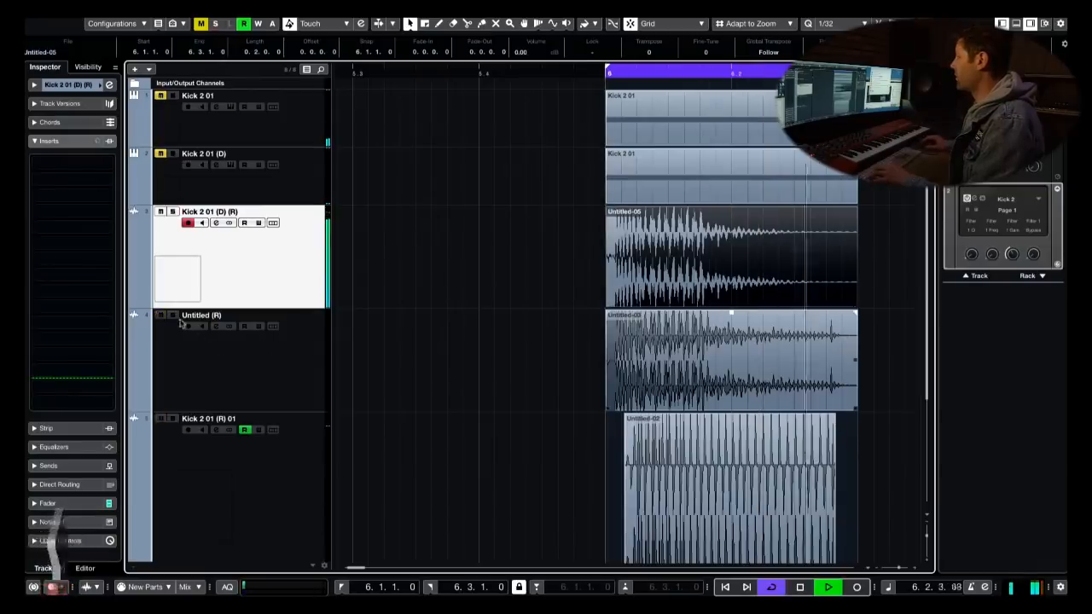
{"action": "left_click", "coordinate": [305, 321]}
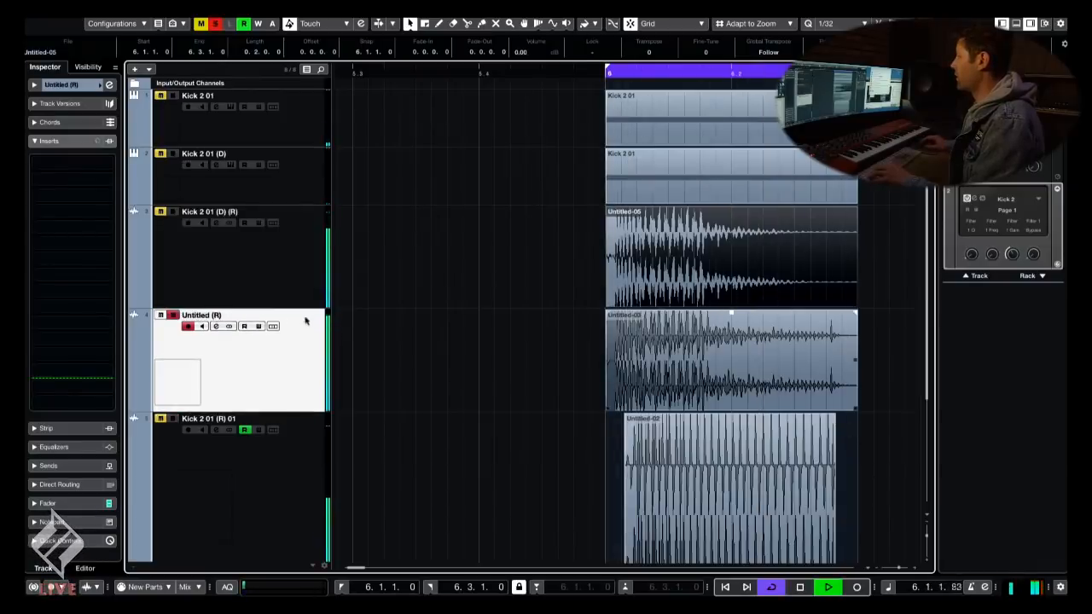
{"action": "left_click", "coordinate": [174, 211]}
{"action": "key", "text": "space"}
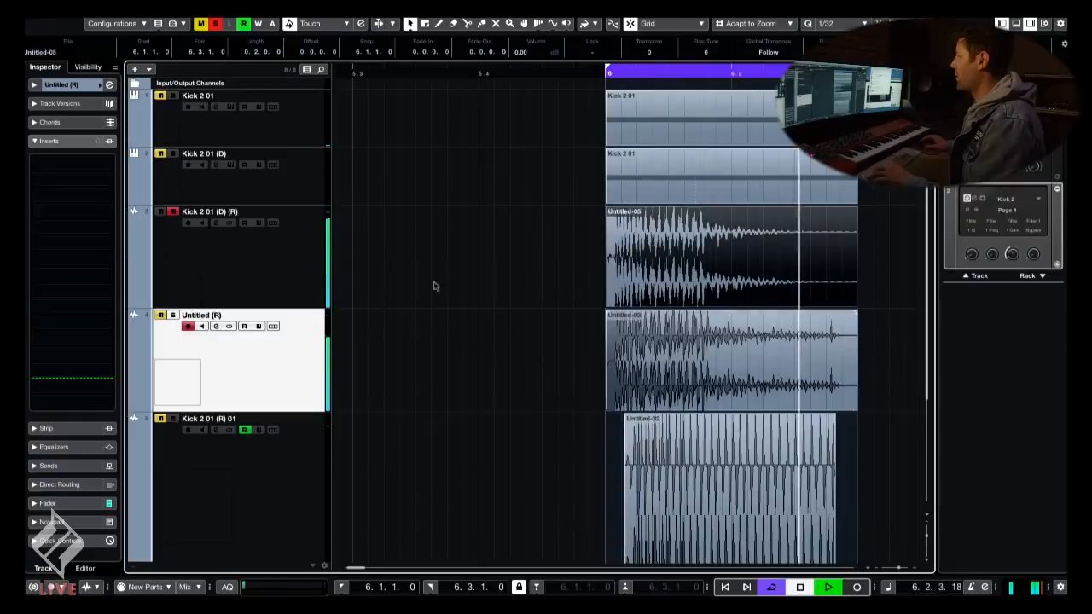
- Delete the two rendered events and remove their tracks, Kick 2 01 (D) (R) and Untitled (R)
{"action": "left_click_drag", "start_coordinate": [454, 278], "coordinate": [682, 369]}
{"action": "key", "text": "Delete"}
{"action": "left_click", "coordinate": [176, 260]}
{"action": "left_click", "coordinate": [247, 345], "text": "shift"}
{"action": "right_click", "coordinate": [245, 343]}
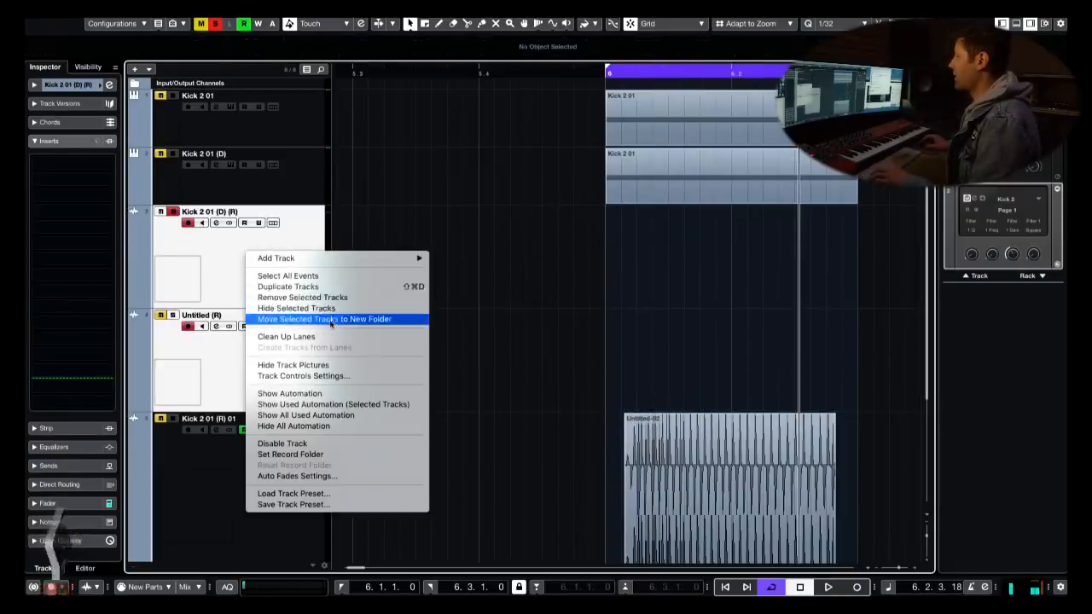
{"action": "left_click", "coordinate": [322, 300]}
- Render the soloed Kick 2 01 and Kick 2 01 (D) tracks as separate events with Channel Settings and Mix Down to One Audio File off
{"action": "left_click", "coordinate": [290, 190], "text": "shift"}
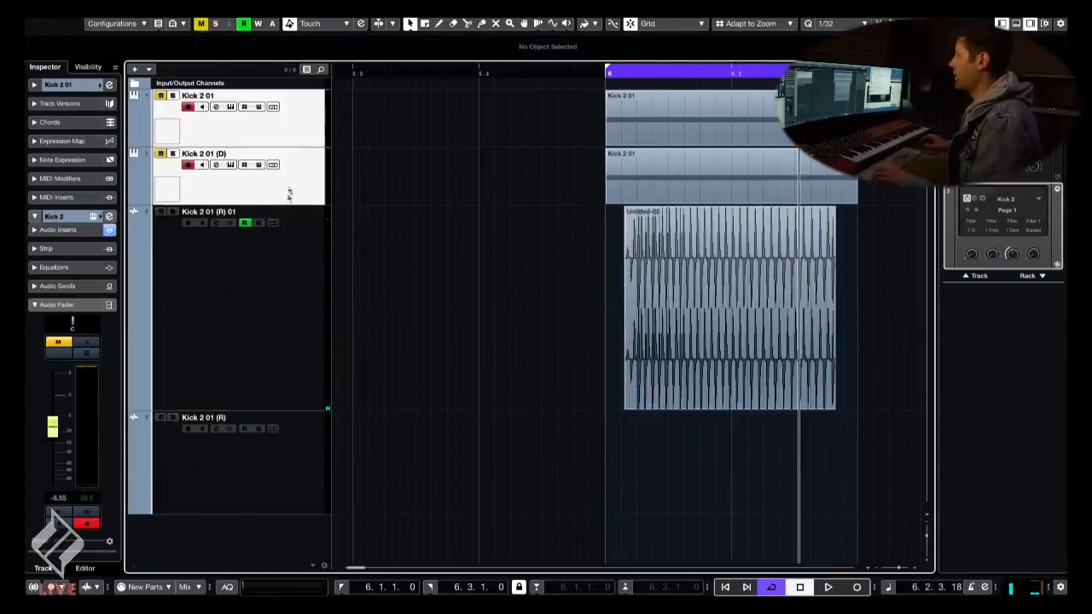
{"action": "key", "text": "s"}
{"action": "key", "text": "KP_1"}
{"action": "key", "text": "alt+r"}
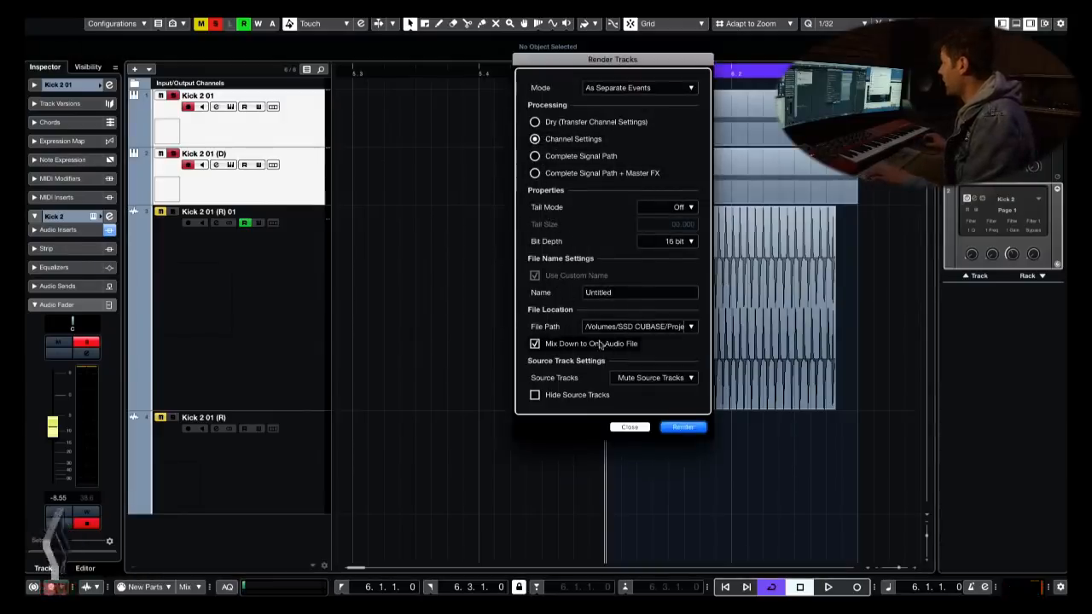
{"action": "left_click", "coordinate": [535, 345]}
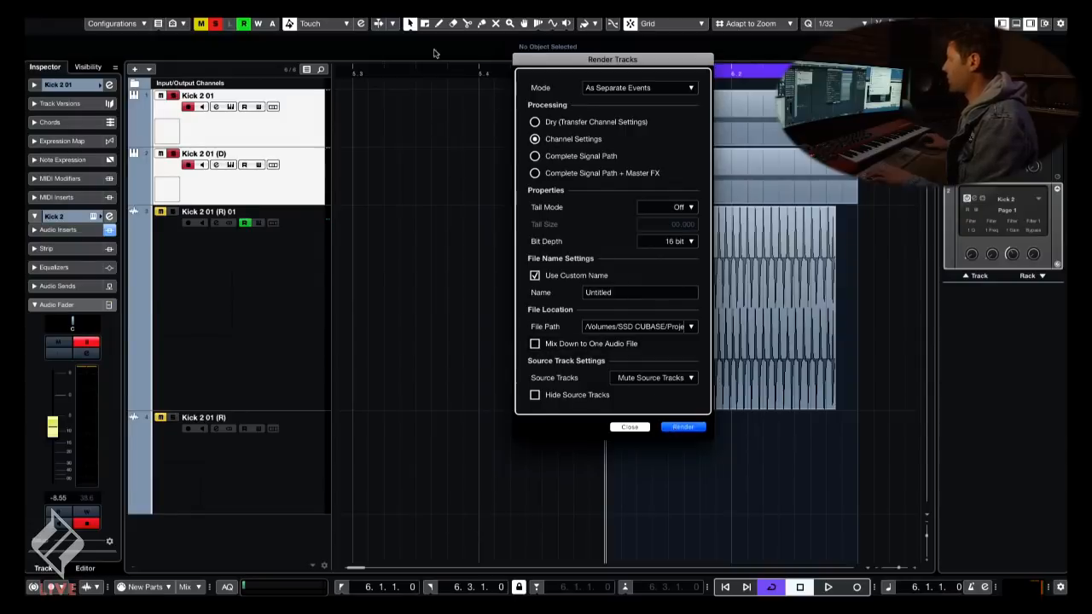
{"action": "left_click", "coordinate": [682, 426]}
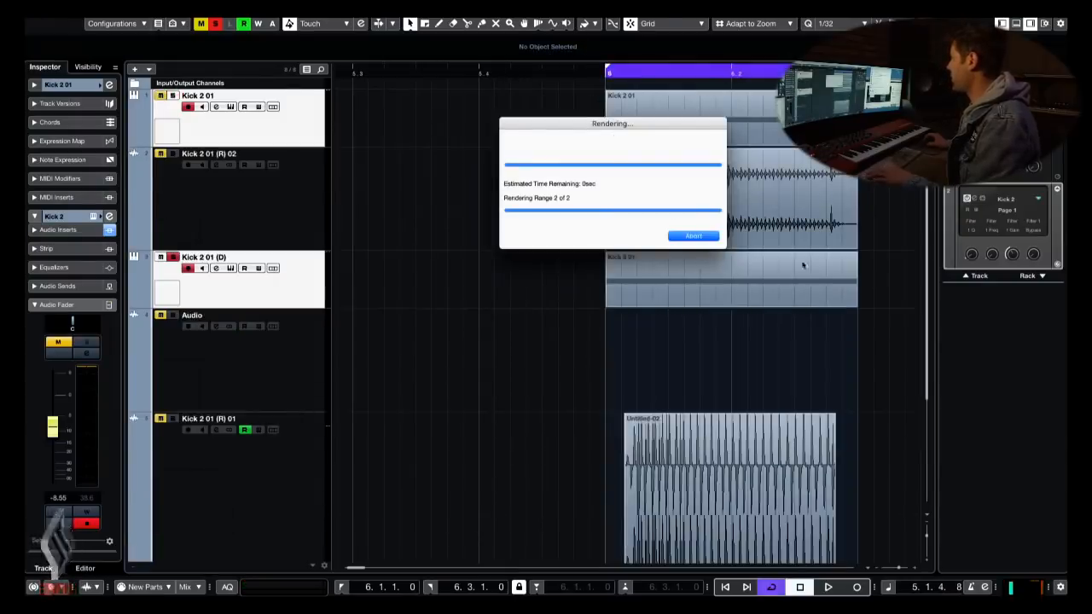
- Place the Kick 2 01 (D) track directly below Kick 2 01 and increase the height of the two new rendered tracks
{"action": "left_click_drag", "start_coordinate": [303, 300], "coordinate": [304, 301]}
{"action": "left_click_drag", "start_coordinate": [559, 244], "coordinate": [698, 486]}
{"action": "scroll", "coordinate": [632, 406], "scroll_direction": "up", "scroll_amount": 2}
{"action": "left_click_drag", "start_coordinate": [261, 316], "coordinate": [261, 337]}
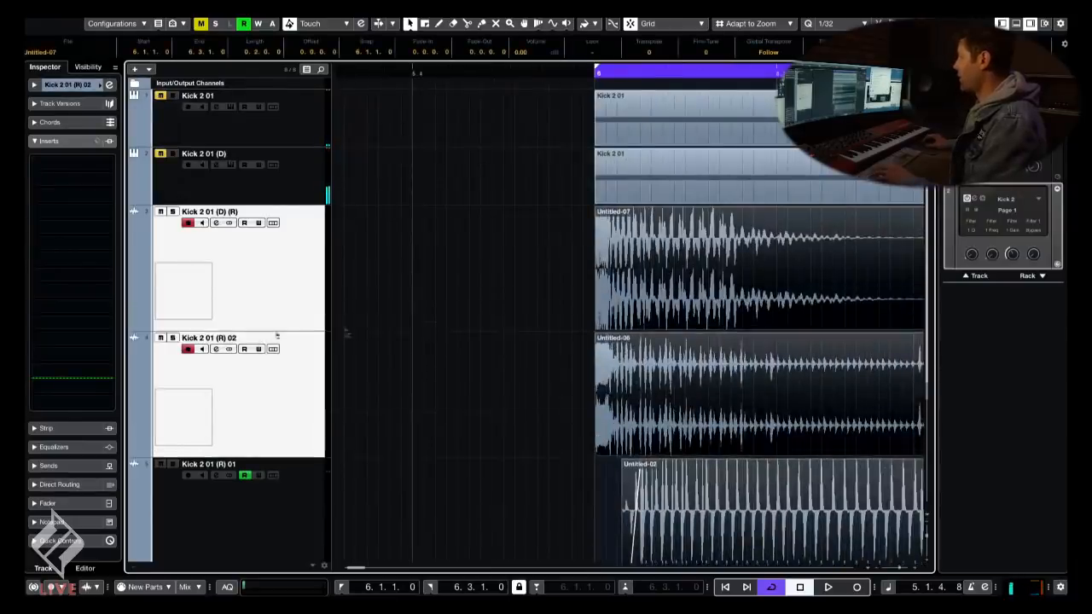
- Compare the waveforms of the two new renders with the Untitled-02 event in close-up
{"action": "left_click", "coordinate": [479, 339]}
{"action": "key", "text": "h"}
{"action": "key", "text": "h"}
{"action": "scroll", "coordinate": [486, 339], "scroll_direction": "right", "scroll_amount": 3}
{"action": "scroll", "coordinate": [490, 340], "scroll_direction": "down", "scroll_amount": 1}
{"action": "key", "text": "h"}
{"action": "key", "text": "h"}
{"action": "key", "text": "h"}
{"action": "key", "text": "h"}
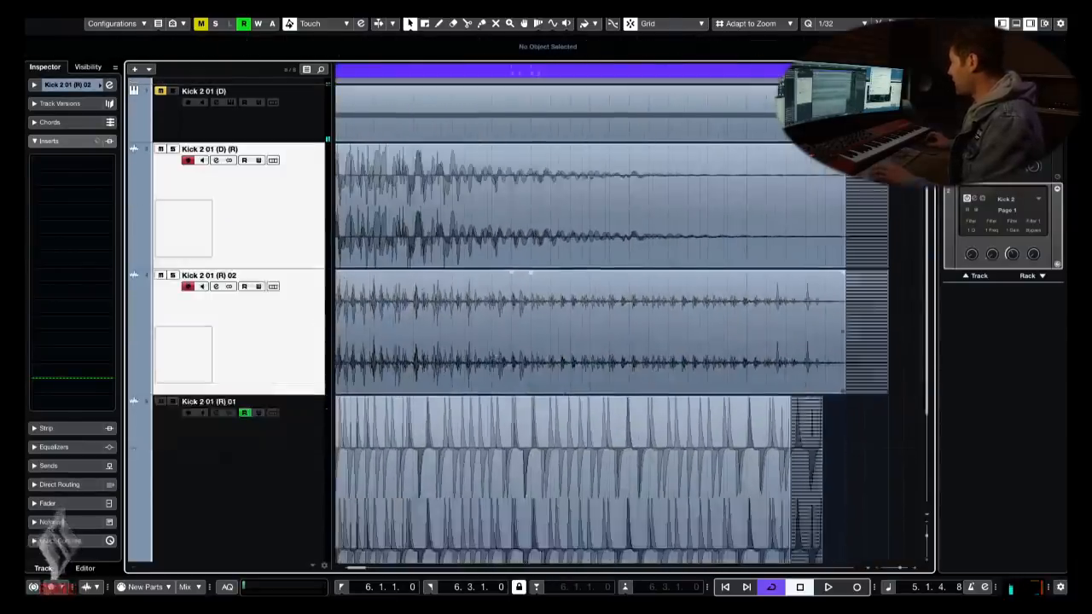
{"action": "left_click", "coordinate": [632, 422]}
{"action": "scroll", "coordinate": [618, 279], "scroll_direction": "left", "scroll_amount": 2}
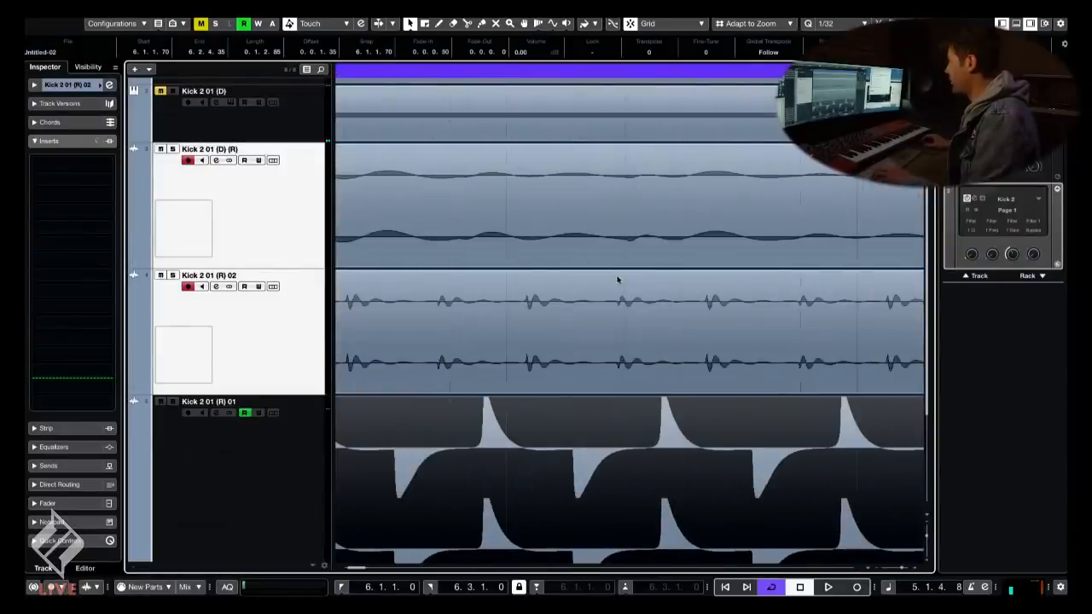
{"action": "scroll", "coordinate": [546, 350], "scroll_direction": "left", "scroll_amount": 2}
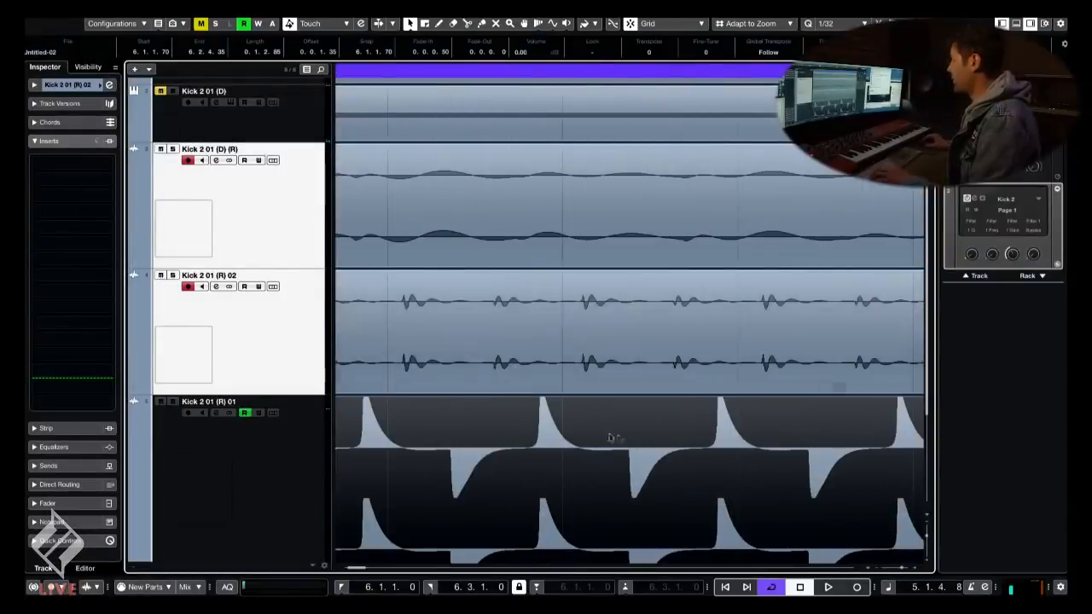
{"action": "scroll", "coordinate": [580, 294], "scroll_direction": "left", "scroll_amount": 2}
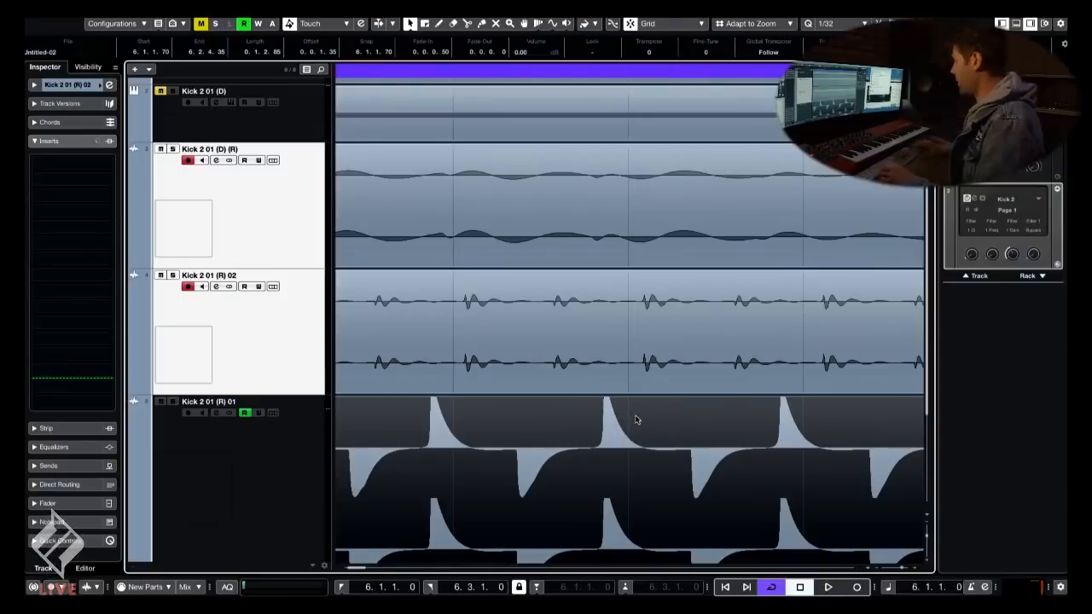
{"action": "scroll", "coordinate": [790, 239], "scroll_direction": "down", "scroll_amount": 3}
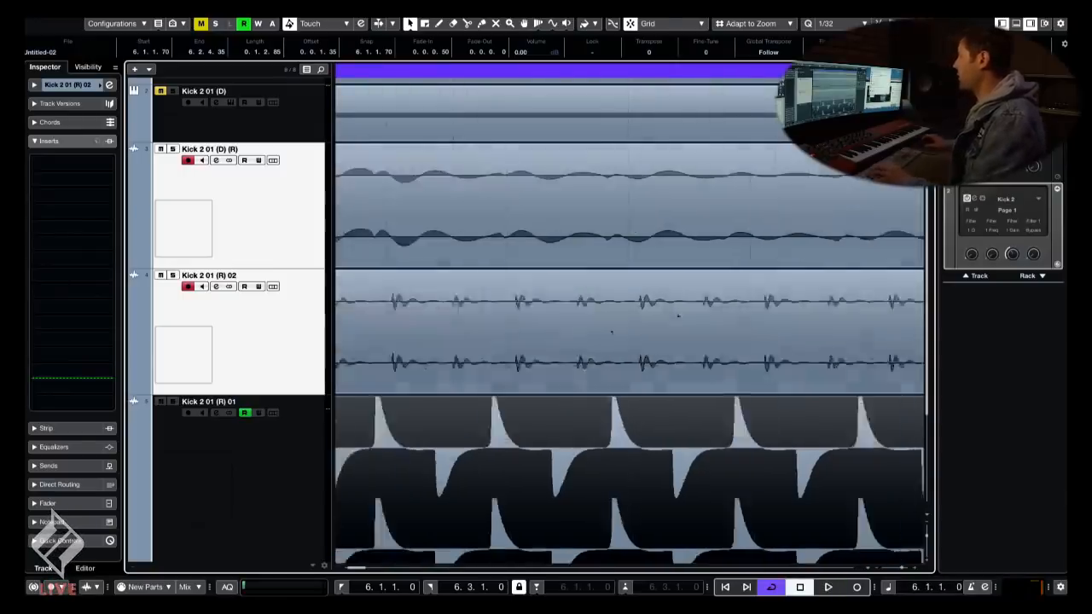
{"action": "scroll", "coordinate": [790, 239], "scroll_direction": "down", "scroll_amount": 5}
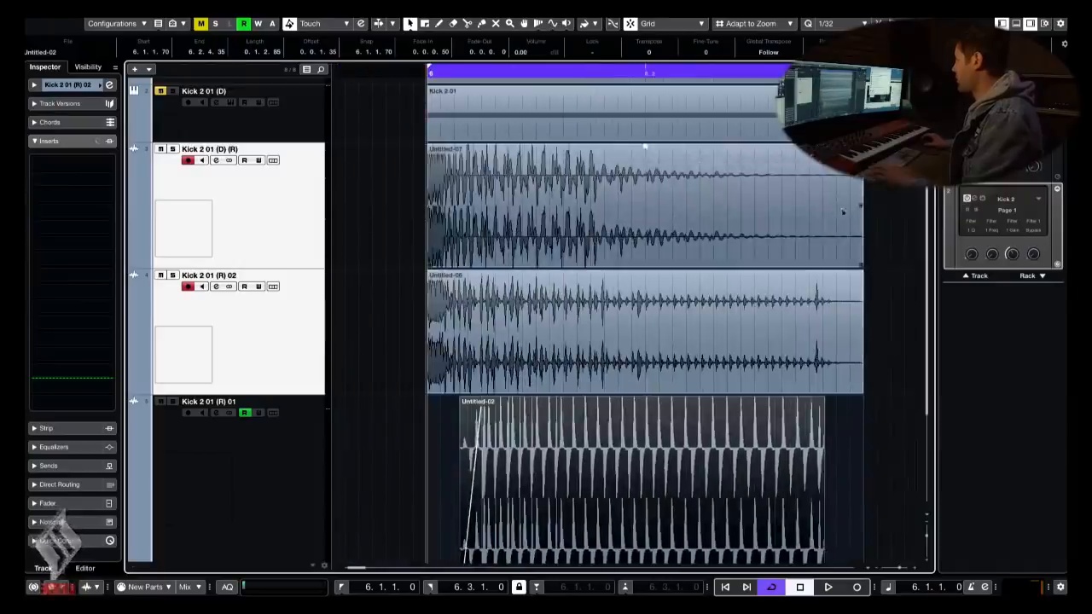
- Trim the ends of the Untitled-07 and Untitled-06 events to match the end of Untitled-02
{"action": "left_click_drag", "start_coordinate": [795, 201], "coordinate": [894, 351]}
{"action": "left_click_drag", "start_coordinate": [860, 391], "coordinate": [826, 392]}
{"action": "left_click", "coordinate": [856, 263]}
{"action": "left_click_drag", "start_coordinate": [825, 274], "coordinate": [798, 334]}
{"action": "scroll", "coordinate": [834, 334], "scroll_direction": "down", "scroll_amount": 2}
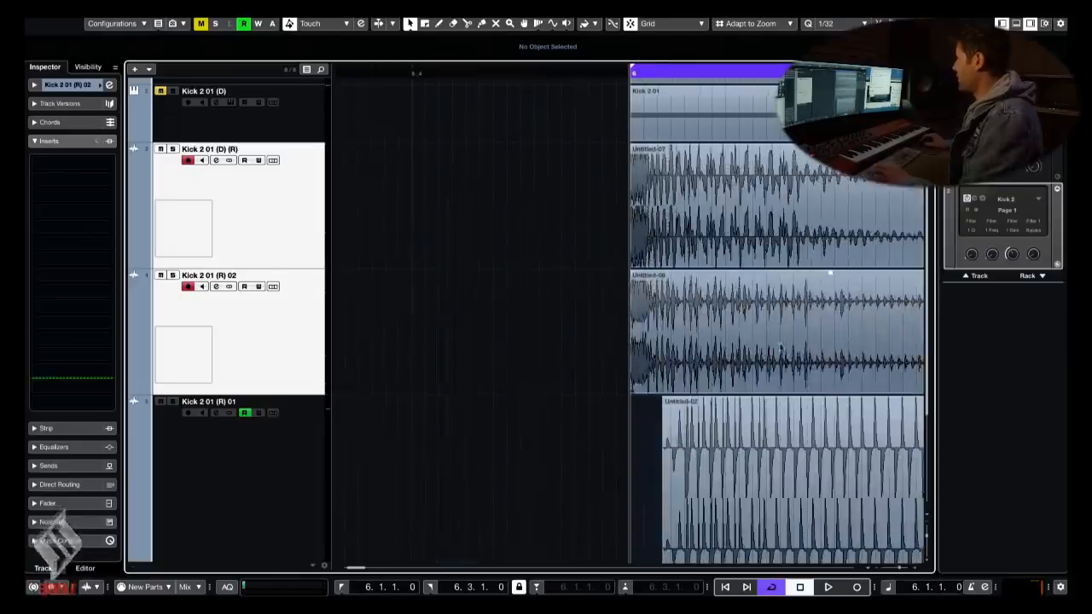
{"action": "left_click_drag", "start_coordinate": [819, 393], "coordinate": [840, 394]}
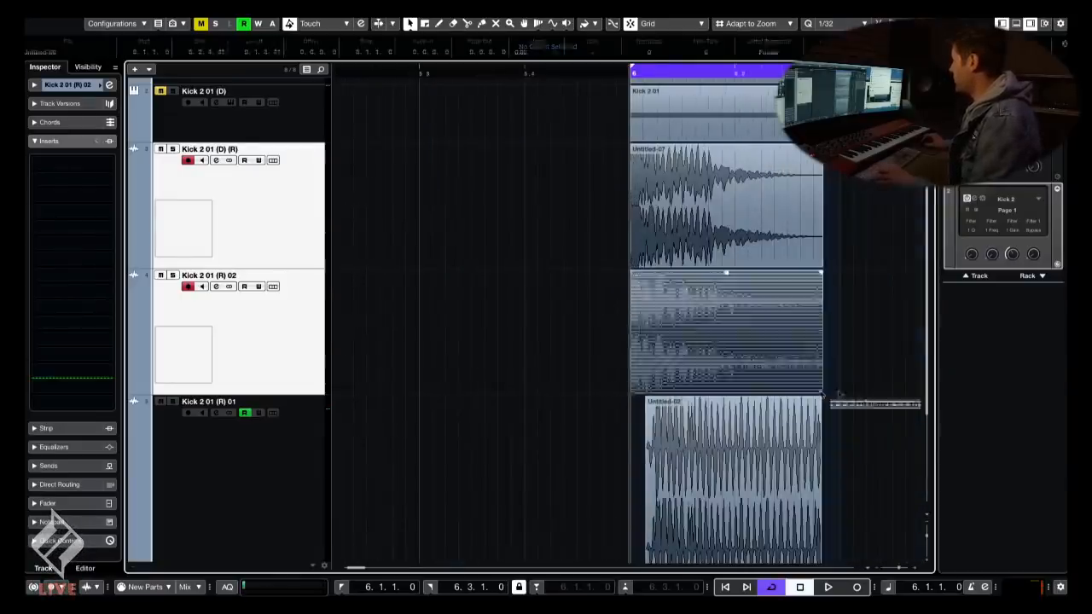
{"action": "scroll", "coordinate": [725, 333], "scroll_direction": "right", "scroll_amount": 2}
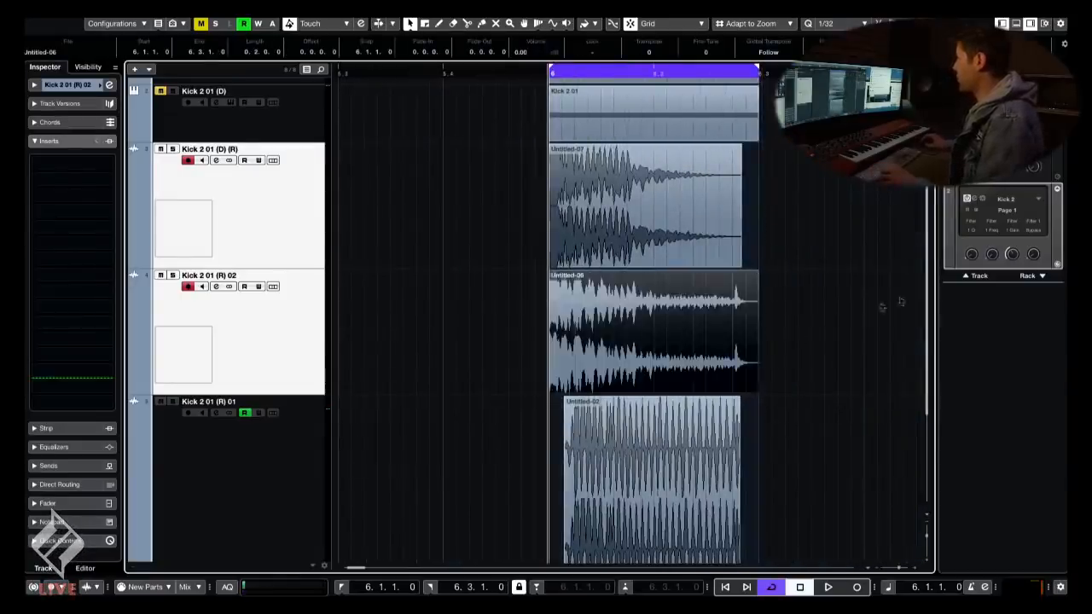
{"action": "left_click", "coordinate": [775, 302]}
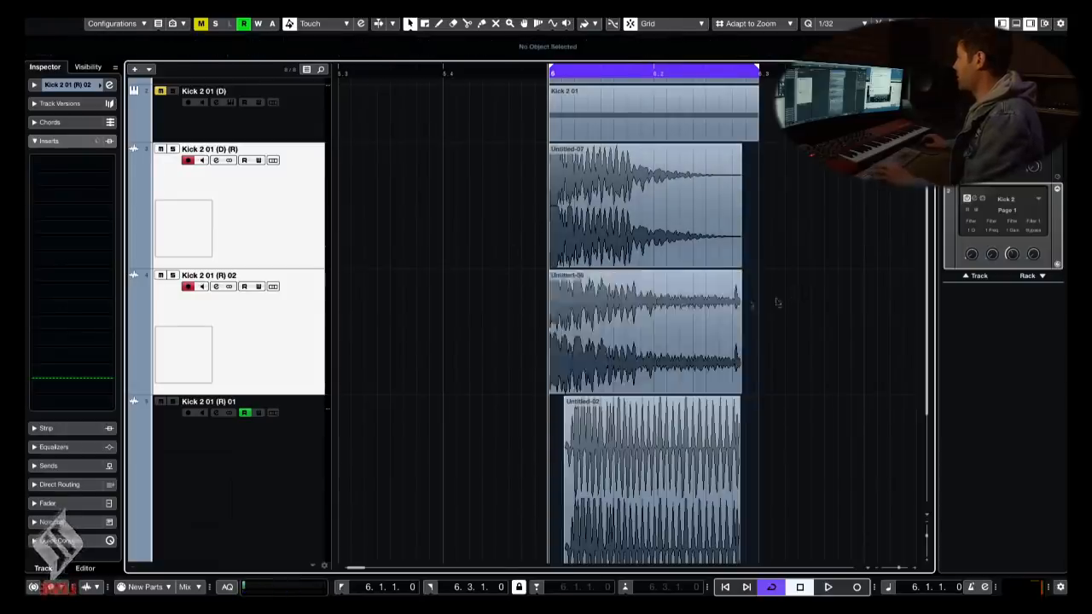
- Enlarge the height of the three audio tracks and examine the opening of their waveforms
{"action": "scroll", "coordinate": [773, 377], "scroll_direction": "up", "scroll_amount": 1}
{"action": "key", "text": "h"}
{"action": "key", "text": "h"}
{"action": "key", "text": "h"}
{"action": "key", "text": "h"}
{"action": "key", "text": "h"}
{"action": "key", "text": "h"}
{"action": "key", "text": "h"}
{"action": "key", "text": "h"}
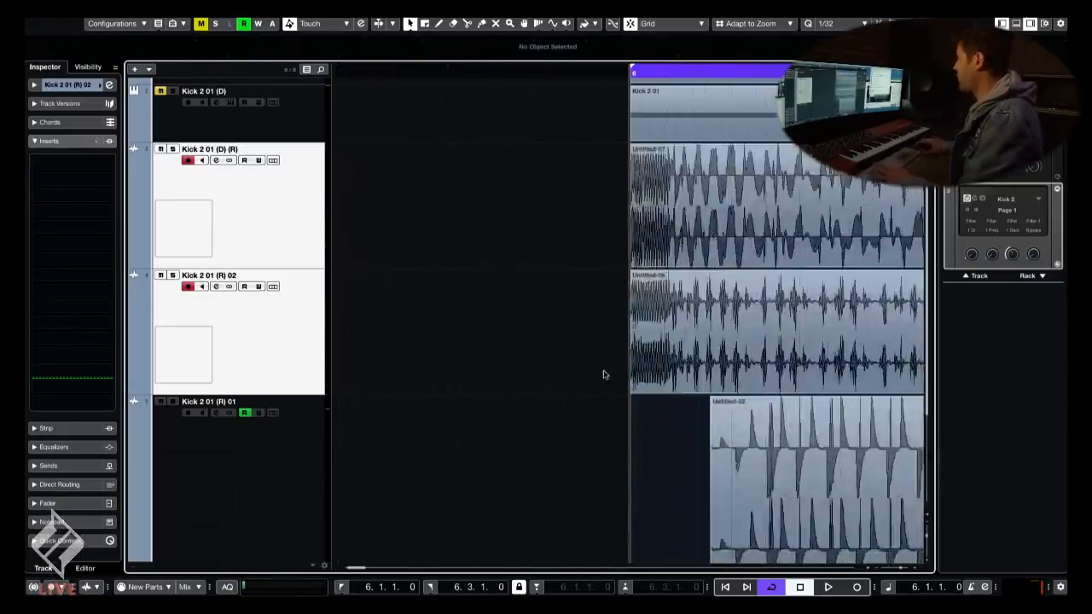
{"action": "key", "text": "Down"}
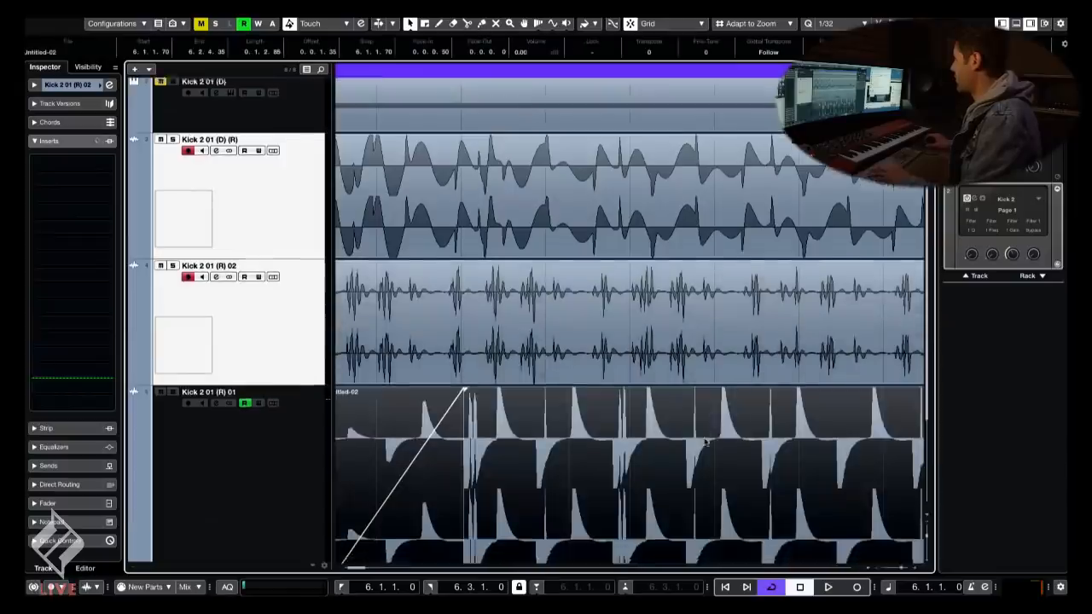
{"action": "key", "text": "shift+g"}
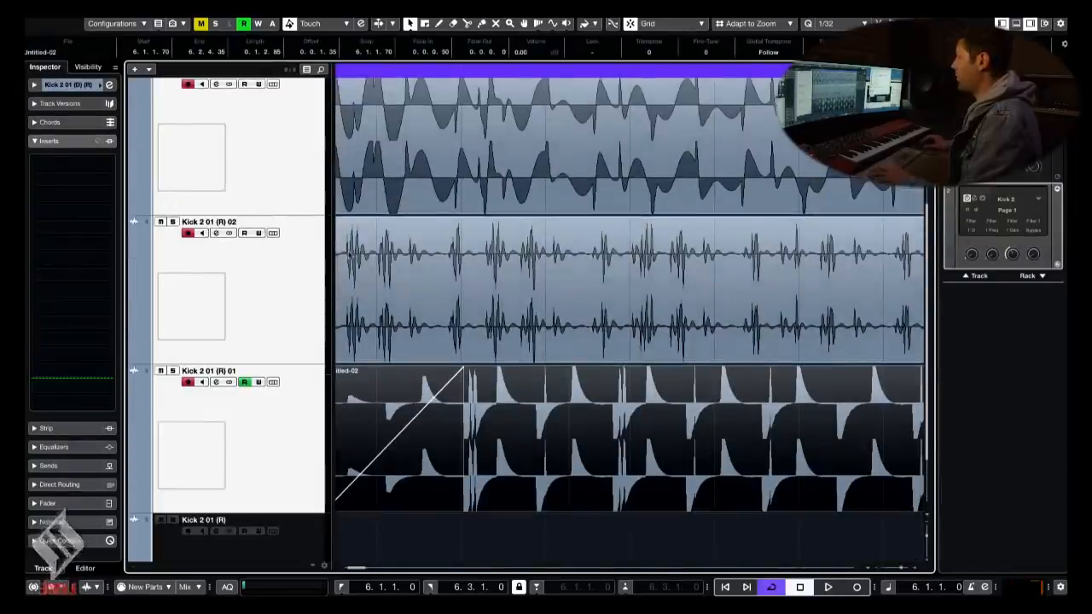
{"action": "key", "text": "g"}
{"action": "left_click", "coordinate": [734, 541]}
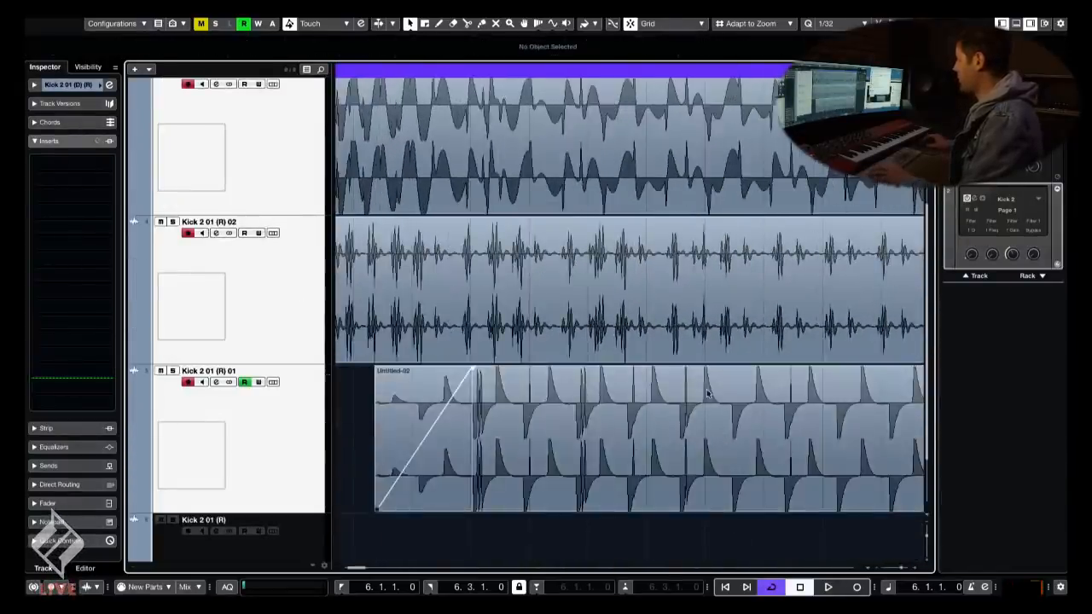
- Examine how the peaks of Untitled-06 and Untitled-02 line up around 6.2, selecting the Untitled-06 event
{"action": "key", "text": "h"}
{"action": "key", "text": "h"}
{"action": "key", "text": "h"}
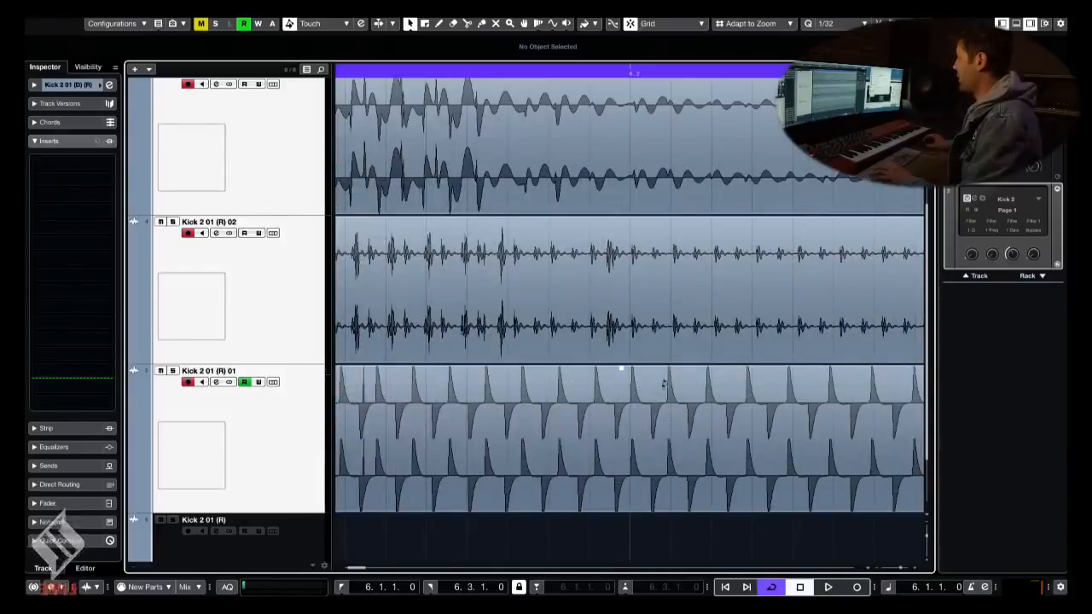
{"action": "key", "text": "h"}
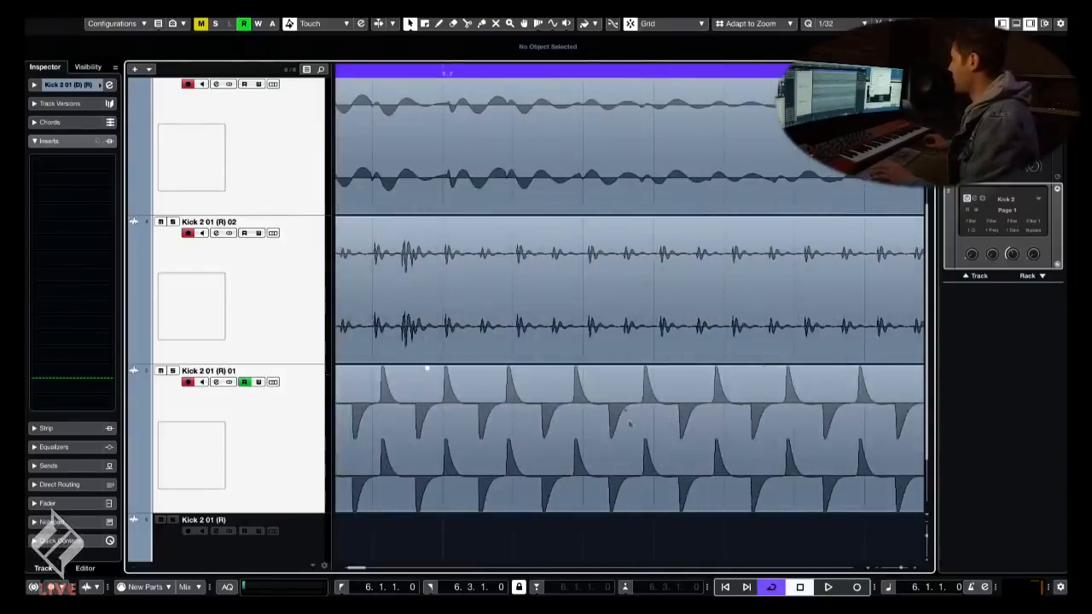
{"action": "left_click", "coordinate": [762, 285]}
{"action": "key", "text": "g"}
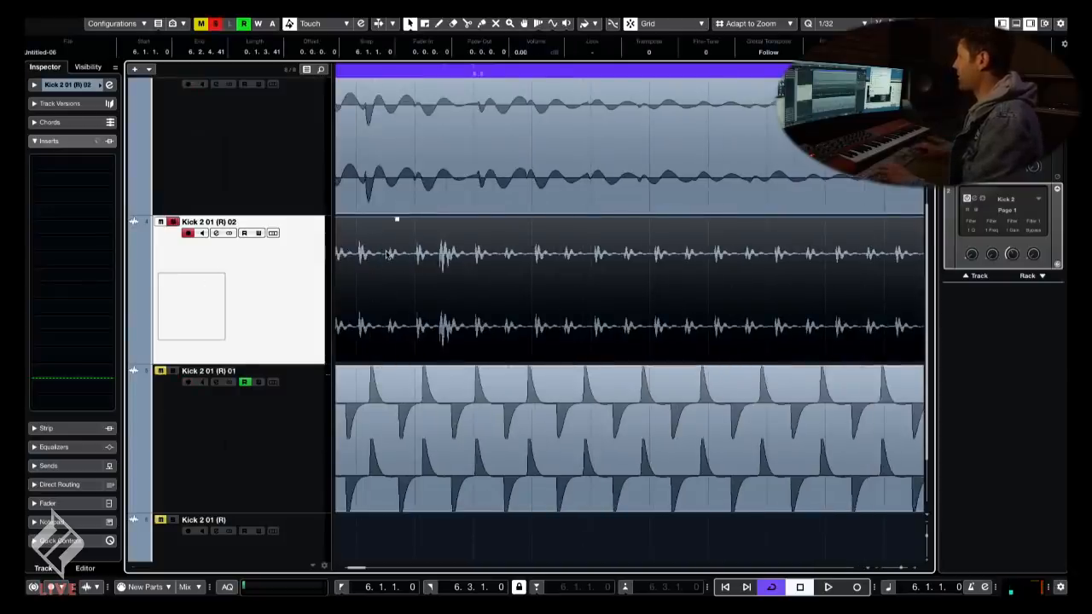
{"action": "key", "text": "g"}
{"action": "key", "text": "g"}
{"action": "key", "text": "g"}
{"action": "key", "text": "g"}
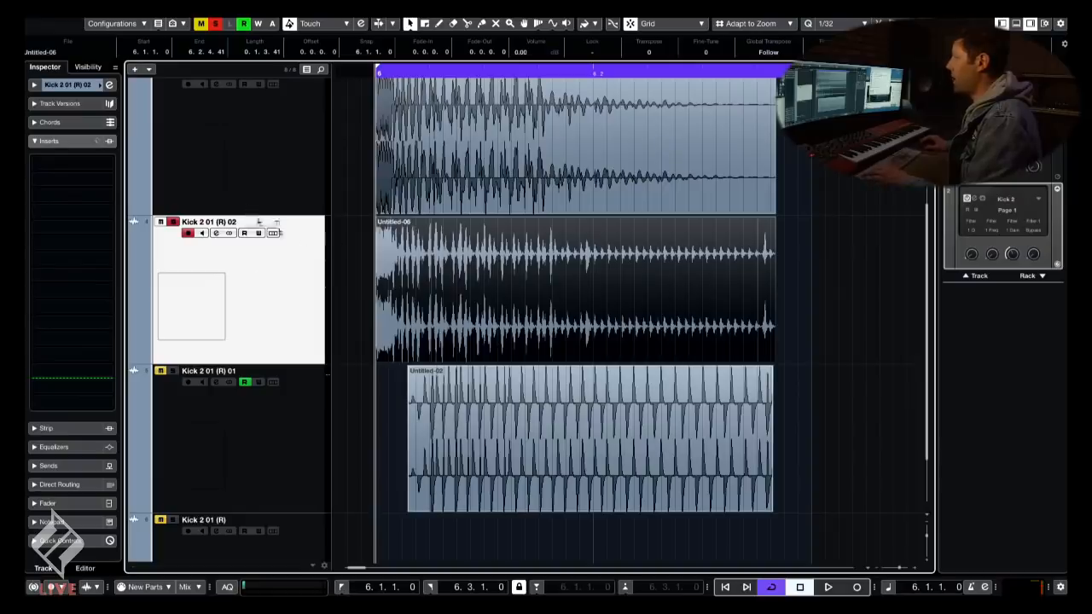
- Audition the Kick 2 01 (R) 02 track, and solo the Kick 2 01 (D) (R) track for comparison
{"action": "scroll", "coordinate": [444, 281], "scroll_direction": "up", "scroll_amount": 3}
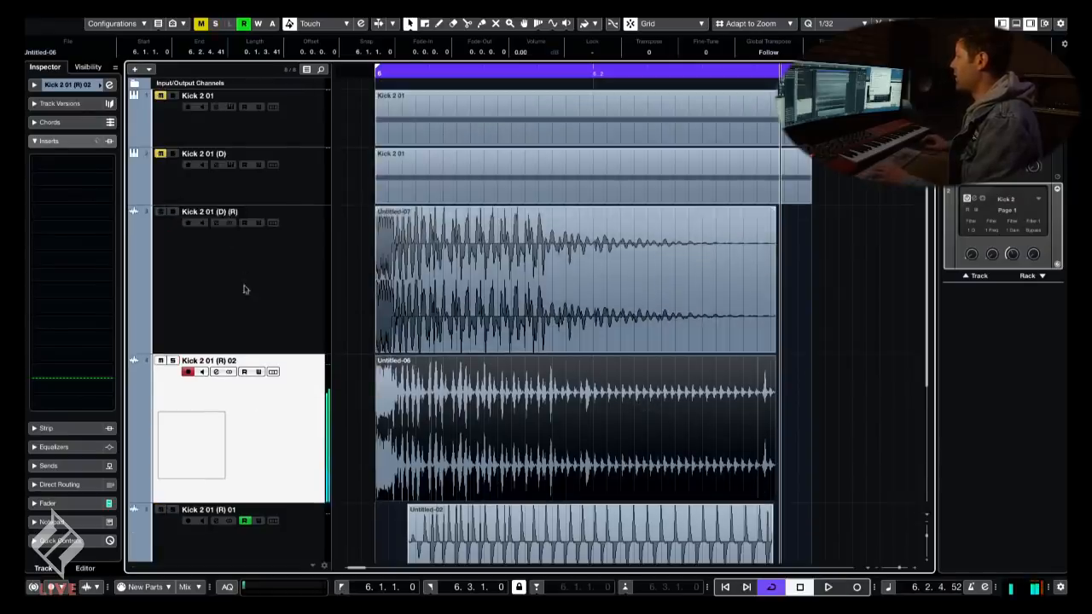
{"action": "left_click", "coordinate": [244, 290]}
{"action": "key", "text": "s"}
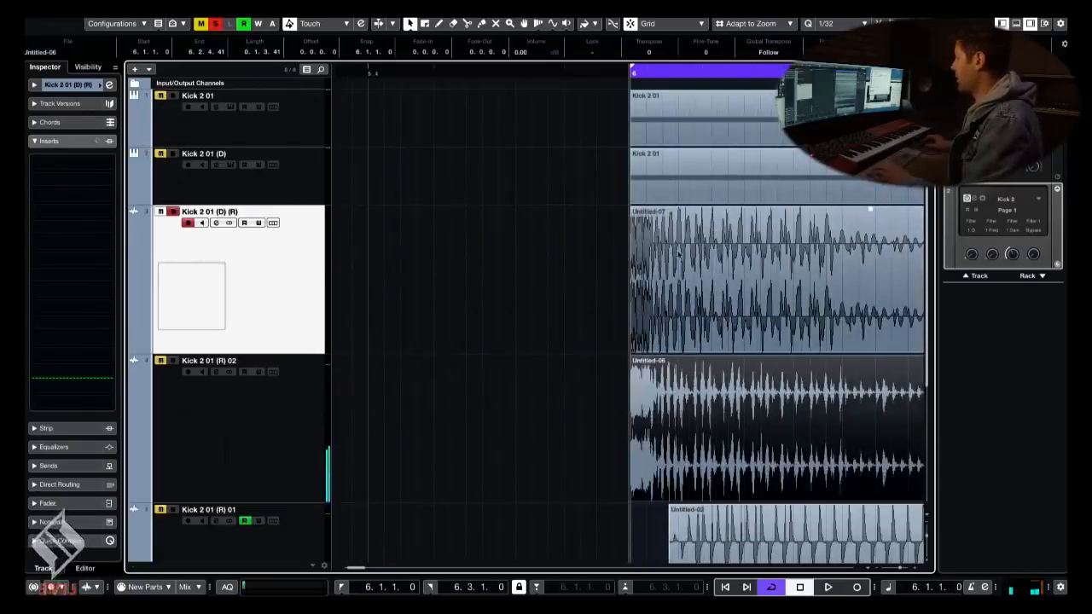
- Examine the Untitled-07 waveform in detail against the Untitled-06 and Untitled-02 events, and clear the event selection
{"action": "key", "text": "h"}
{"action": "key", "text": "h"}
{"action": "key", "text": "h"}
{"action": "key", "text": "h"}
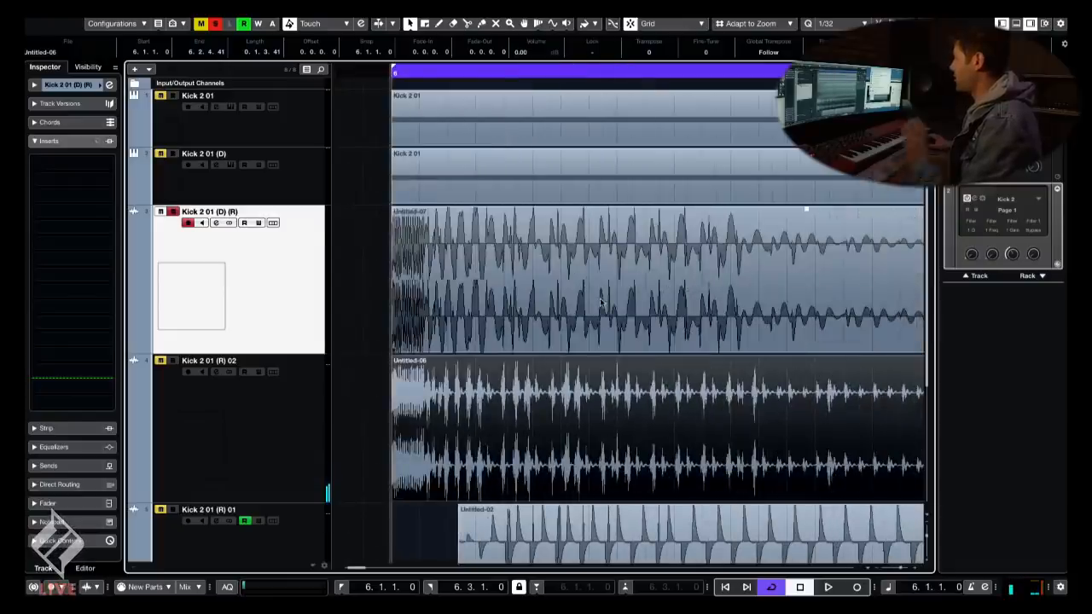
{"action": "left_click", "coordinate": [600, 300]}
{"action": "key", "text": "g"}
{"action": "key", "text": "g"}
{"action": "key", "text": "g"}
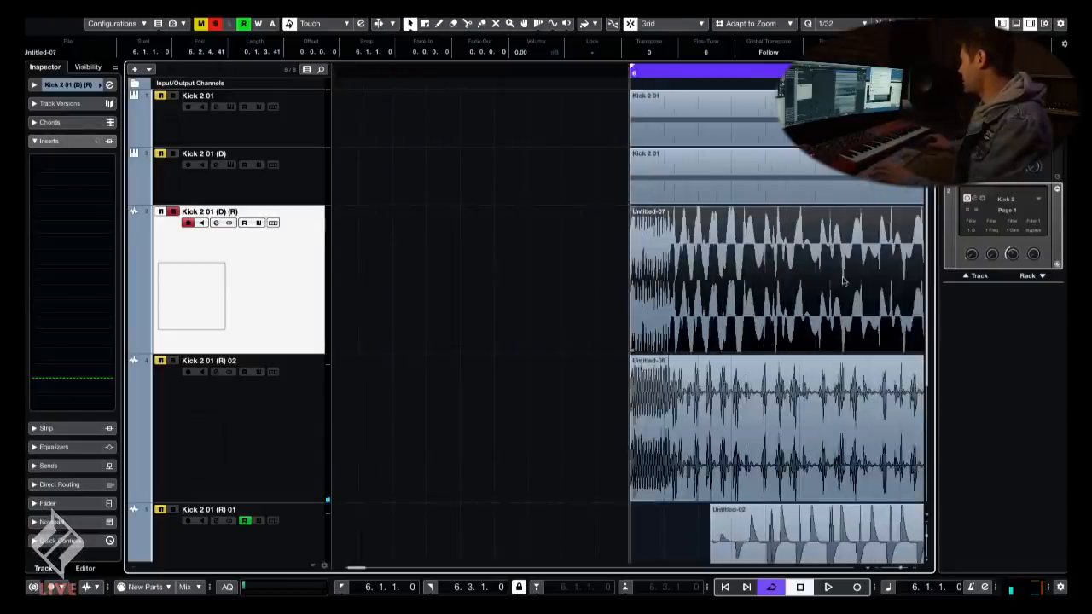
{"action": "key", "text": "h"}
{"action": "key", "text": "g"}
{"action": "key", "text": "h"}
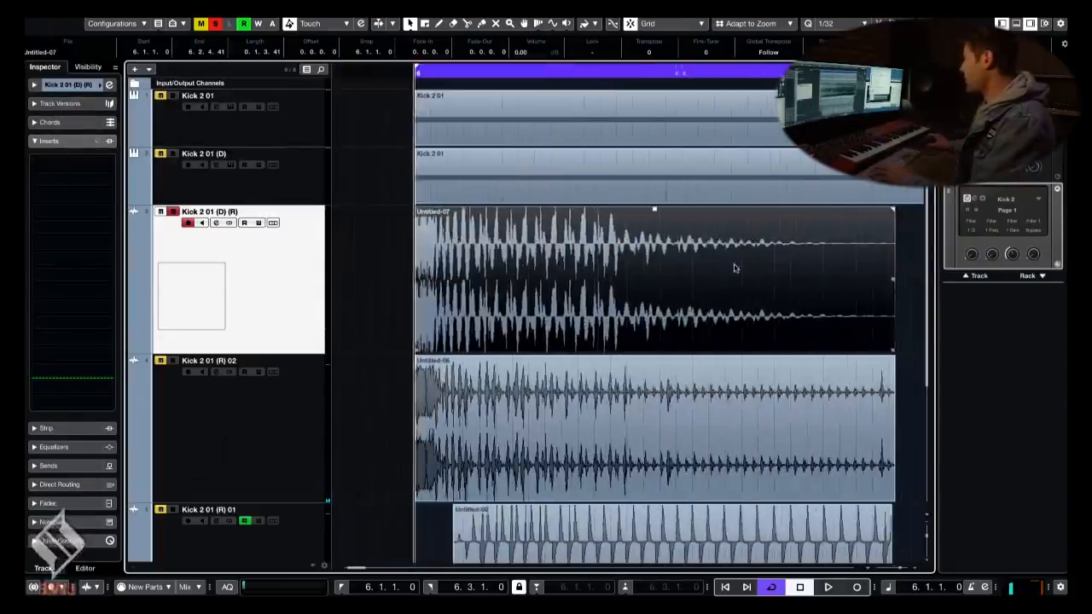
{"action": "scroll", "coordinate": [688, 296], "scroll_direction": "down", "scroll_amount": 1}
{"action": "key", "text": "g"}
{"action": "left_click_drag", "start_coordinate": [756, 202], "coordinate": [530, 340]}
{"action": "scroll", "coordinate": [529, 340], "scroll_direction": "down", "scroll_amount": 1}
{"action": "left_click", "coordinate": [367, 161]}
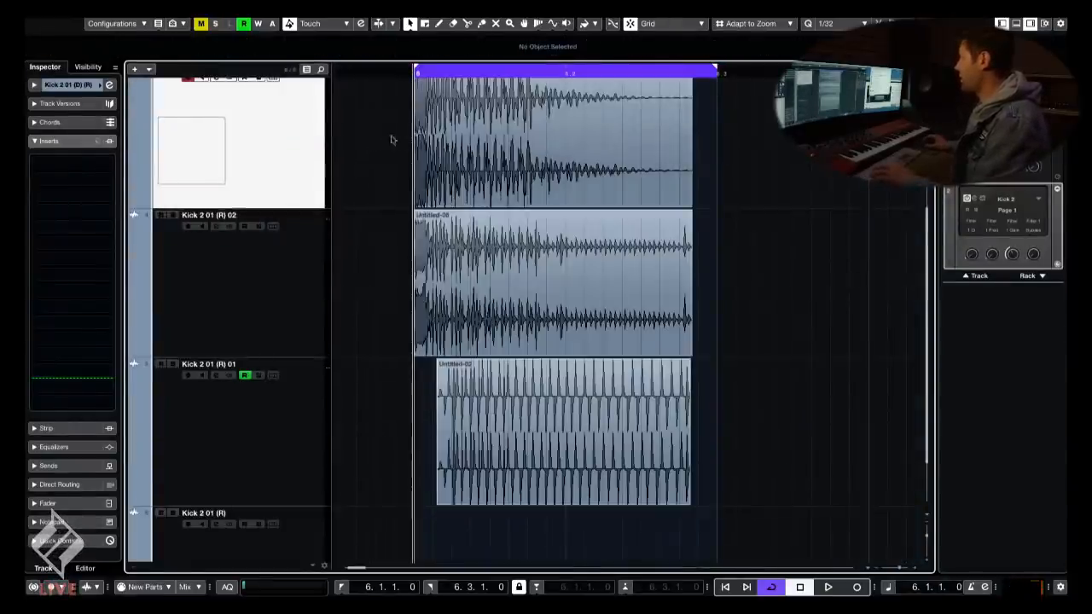
{"action": "left_click_drag", "start_coordinate": [385, 137], "coordinate": [529, 307]}
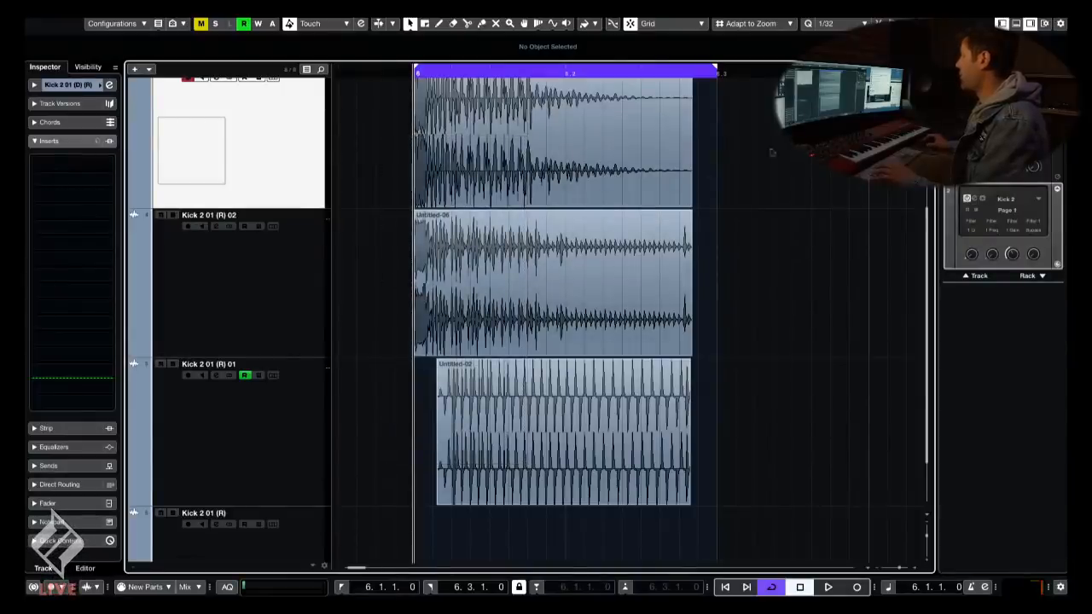
{"action": "left_click_drag", "start_coordinate": [799, 128], "coordinate": [546, 461]}
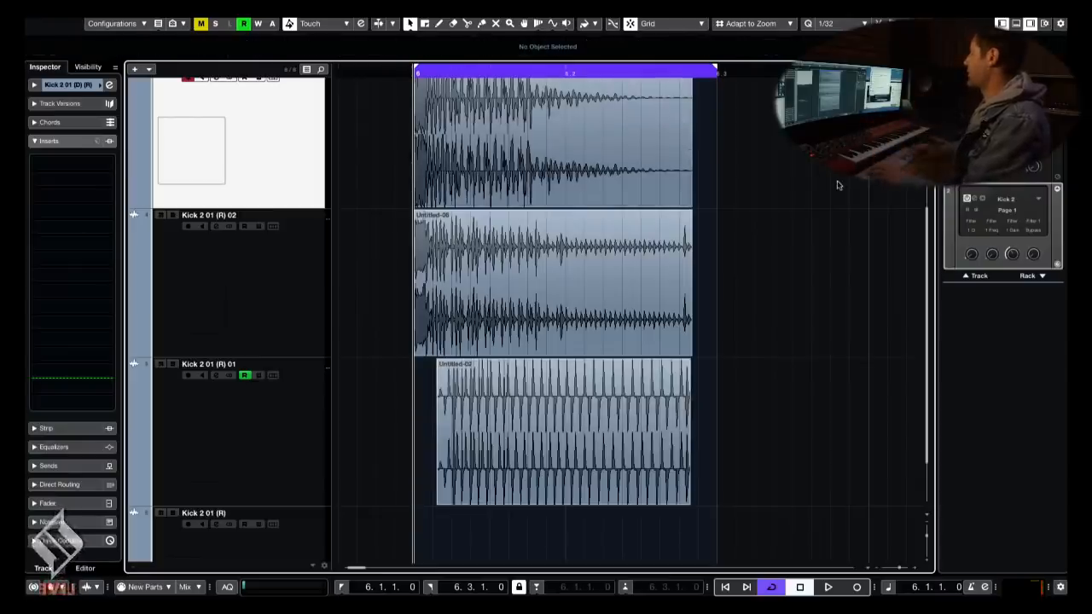
- Add a stereo group channel named Kick, routed to Stereo Out, for the rendered Kick 2 audio tracks
{"action": "scroll", "coordinate": [190, 259], "scroll_direction": "up", "scroll_amount": 3}
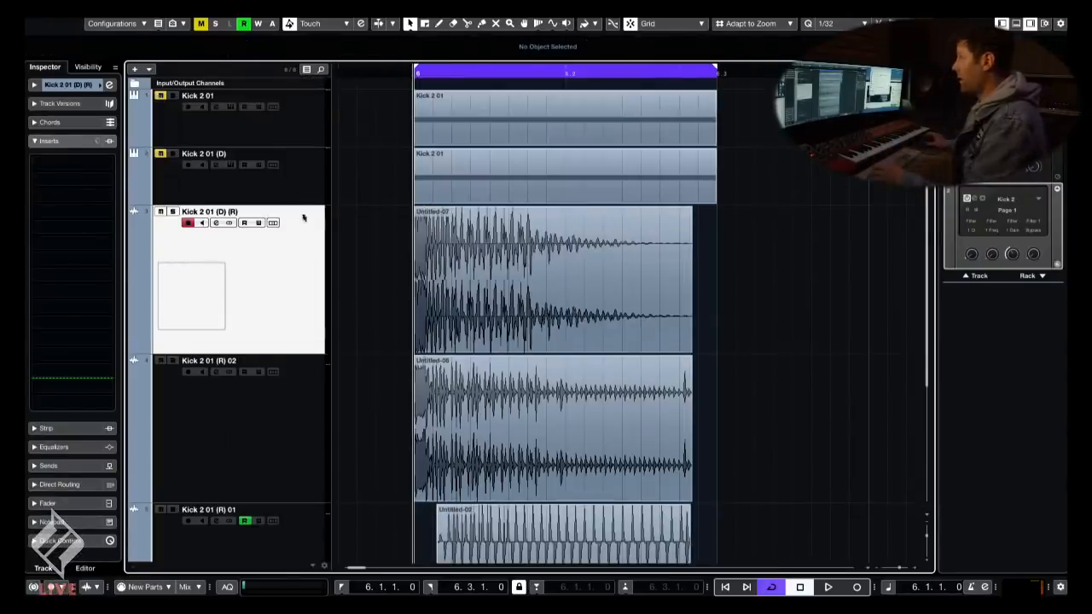
{"action": "left_click", "coordinate": [287, 546], "text": "shift"}
{"action": "right_click", "coordinate": [278, 251]}
{"action": "mouse_move", "coordinate": [307, 252]}
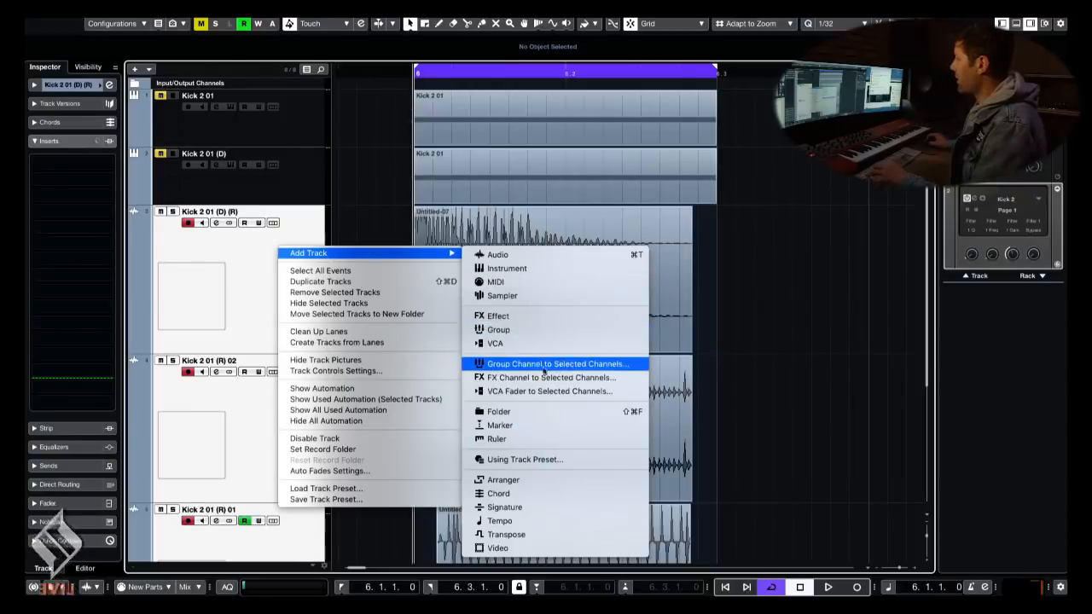
{"action": "left_click", "coordinate": [600, 365]}
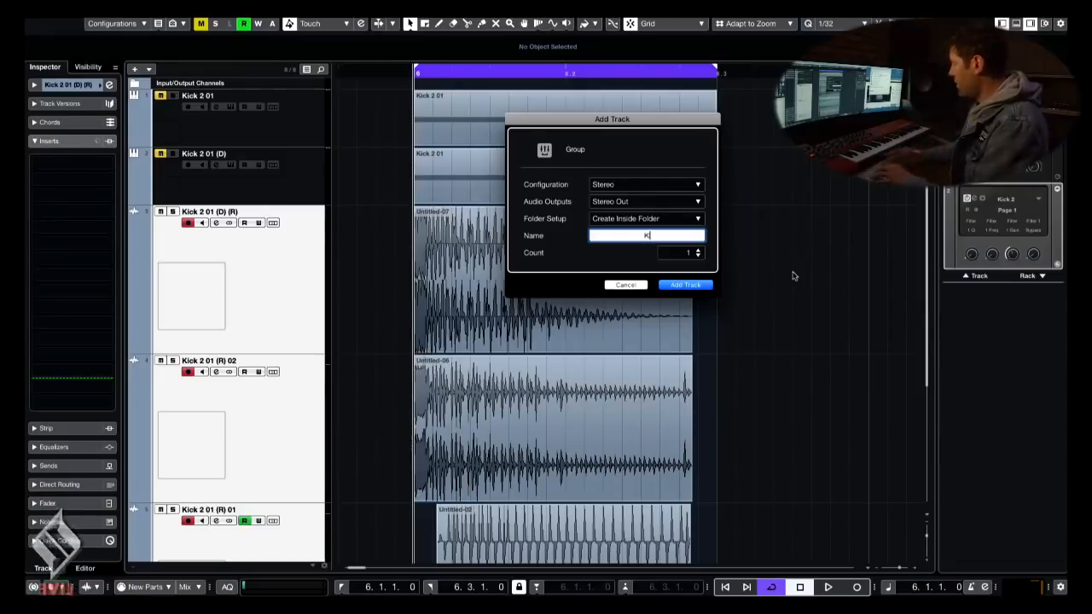
{"action": "key", "text": "Return"}
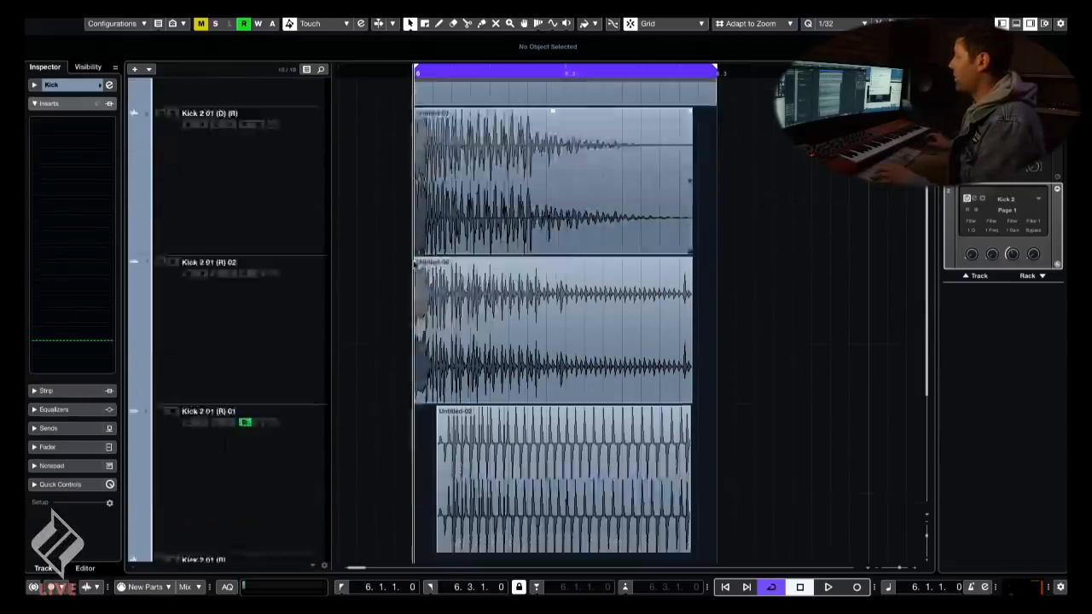
- Find and select the Kick group track, solo it and play the kick through the group
{"action": "left_click_drag", "start_coordinate": [282, 431], "coordinate": [227, 261]}
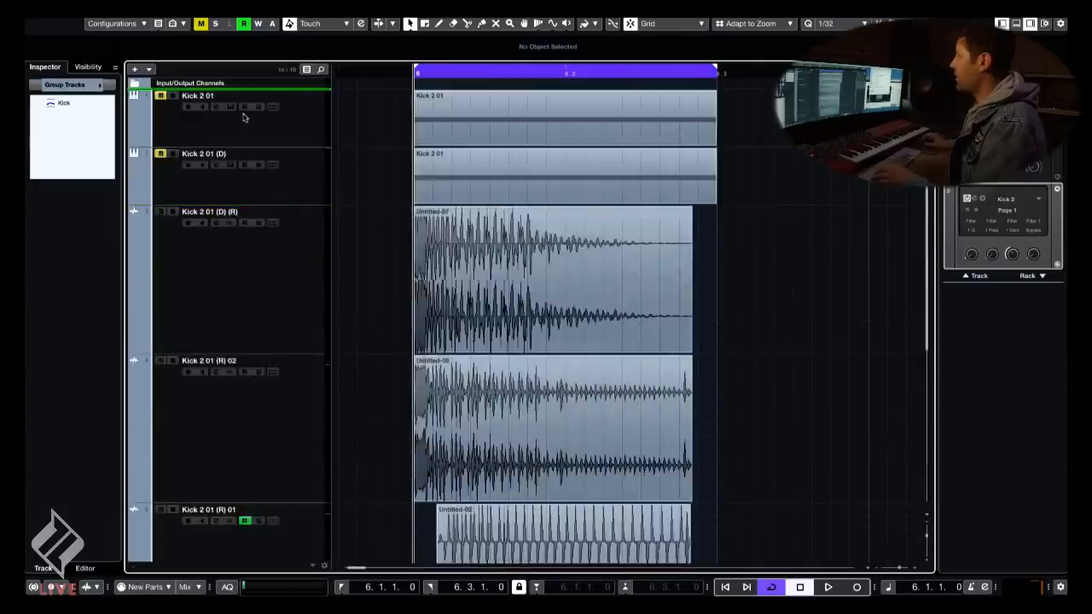
{"action": "left_click", "coordinate": [312, 446]}
{"action": "scroll", "coordinate": [318, 477], "scroll_direction": "down", "scroll_amount": 4}
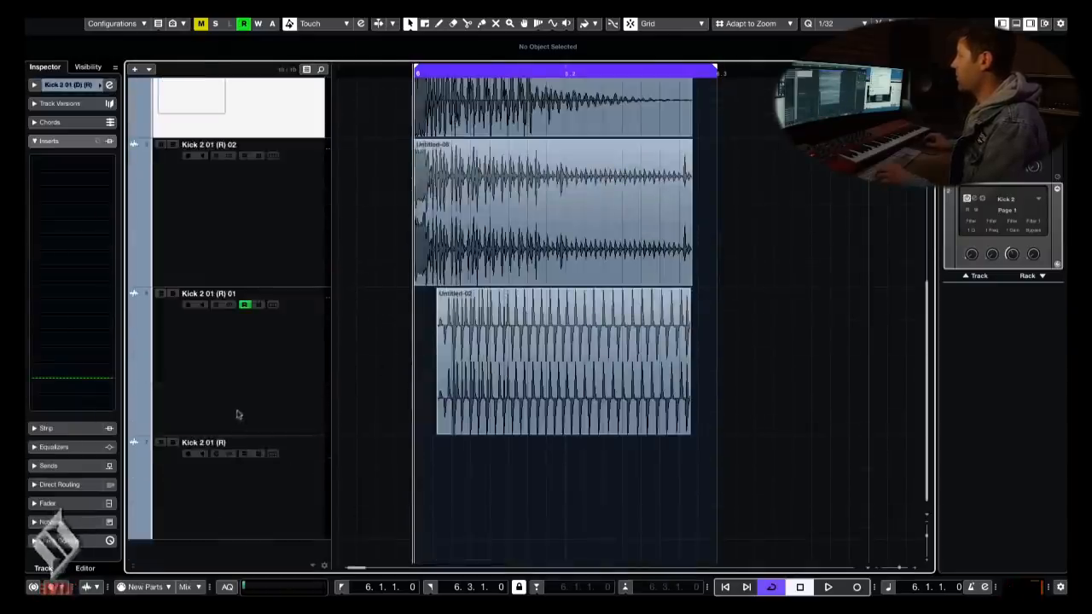
{"action": "scroll", "coordinate": [317, 262], "scroll_direction": "up", "scroll_amount": 4}
{"action": "left_click", "coordinate": [235, 110]}
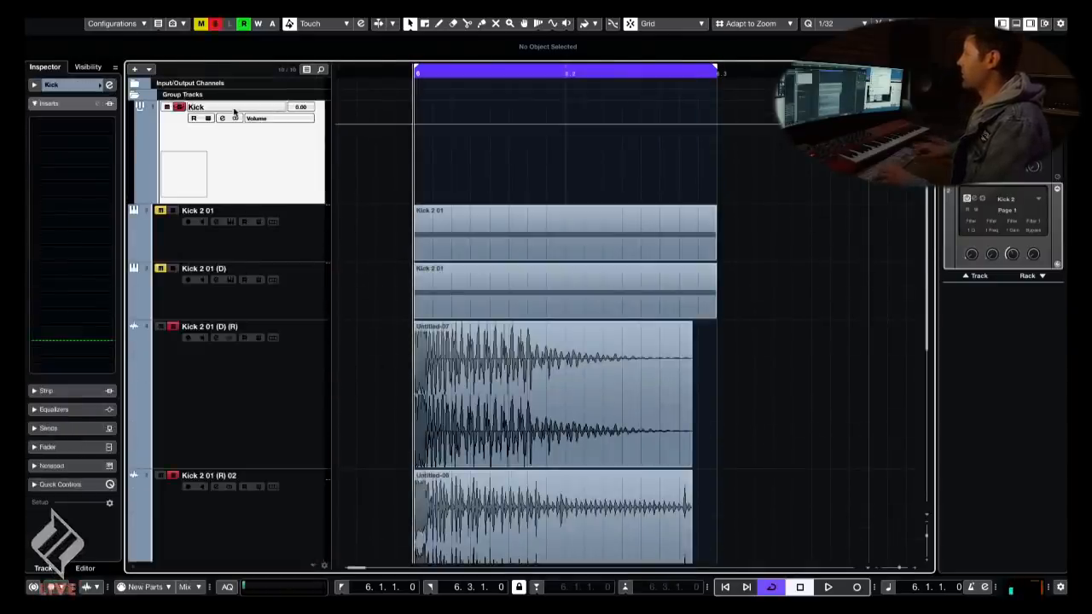
{"action": "key", "text": "space"}
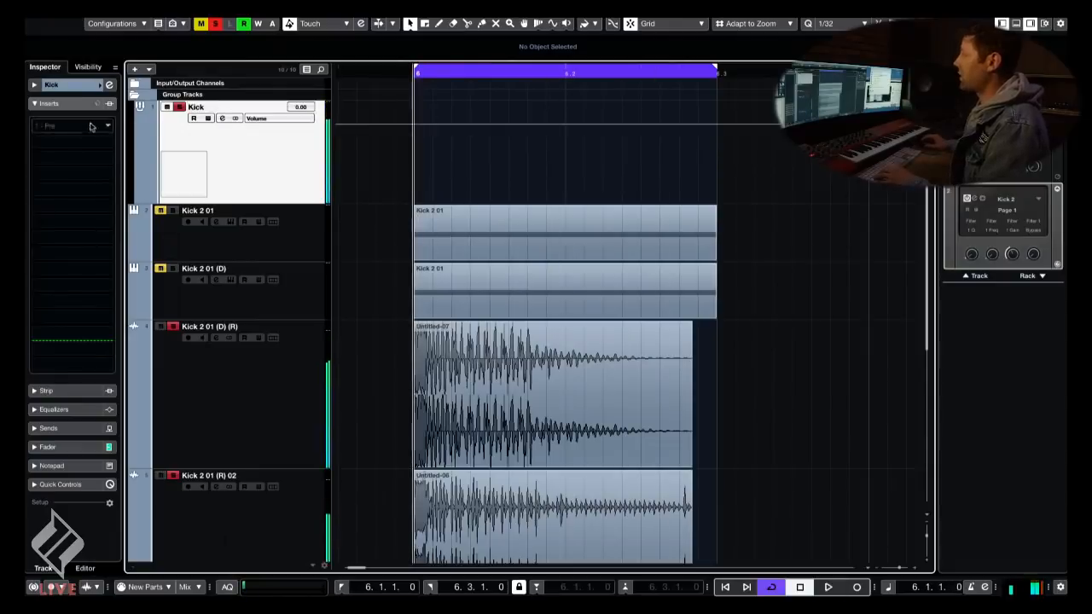
- Insert the Steinberg Compressor in the first insert slot of the Kick group
{"action": "left_click", "coordinate": [94, 126]}
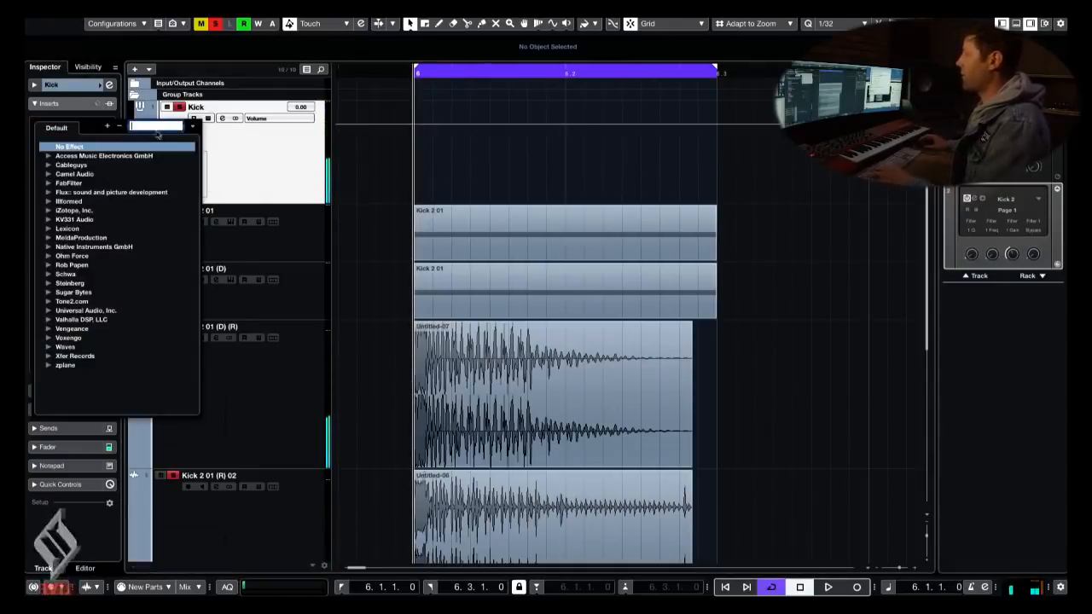
{"action": "type", "text": "romp"}
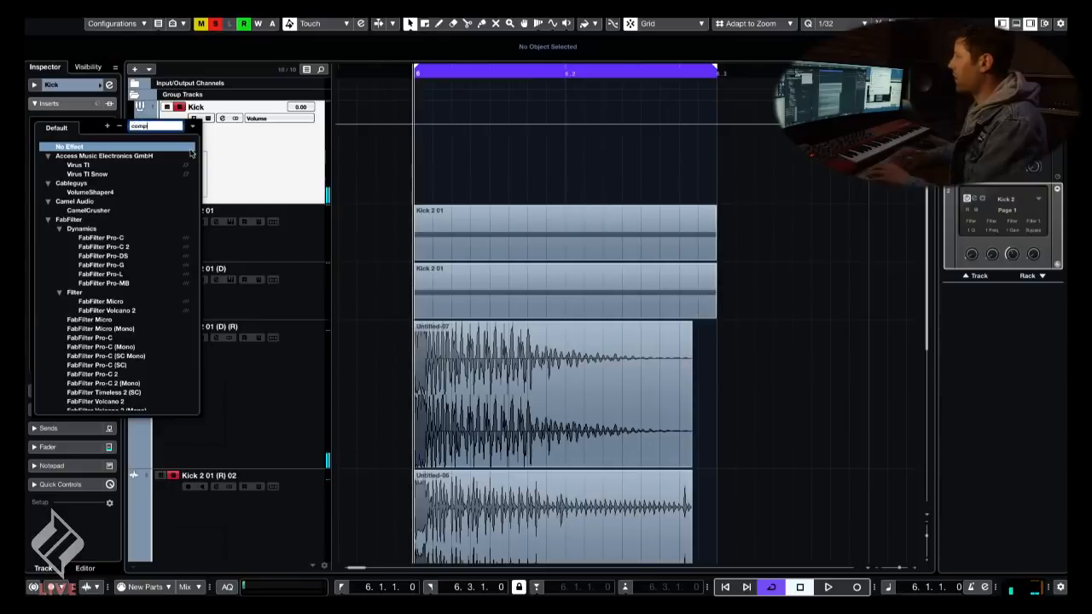
{"action": "type", "text": "re"}
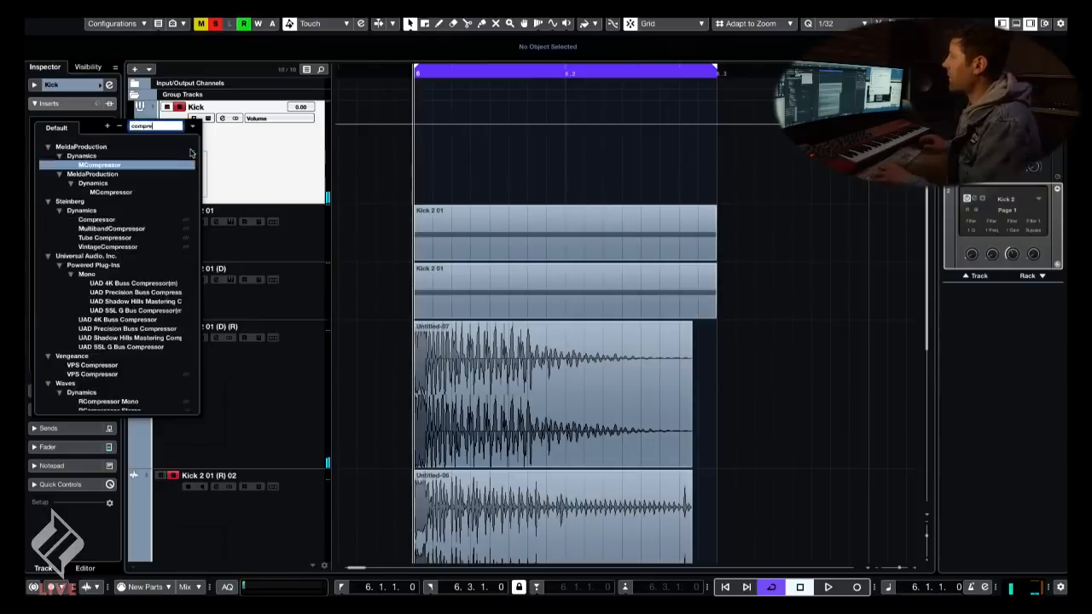
{"action": "left_click", "coordinate": [97, 220]}
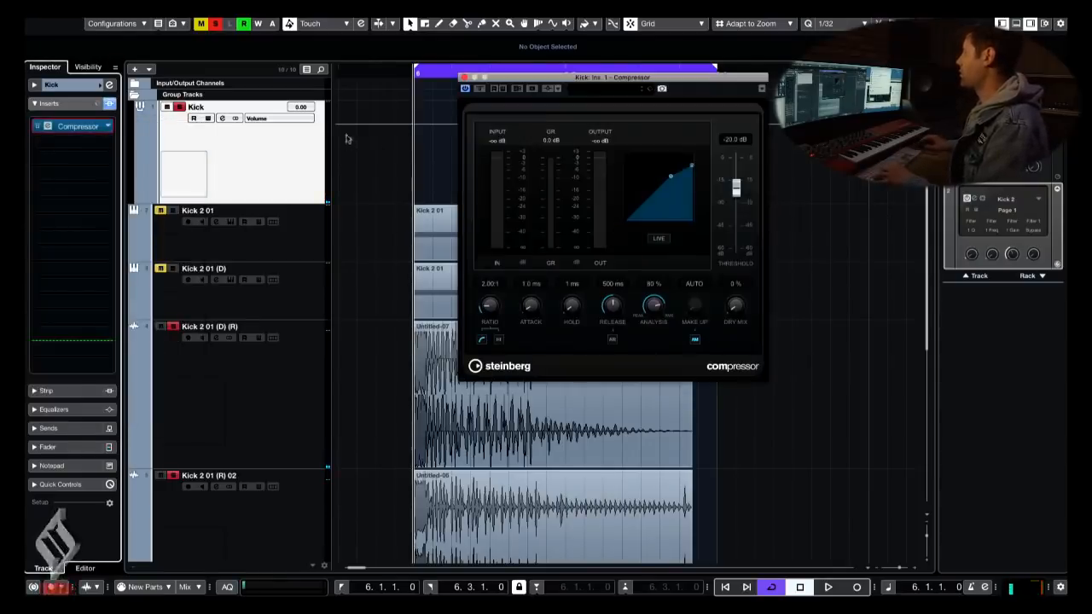
- Display the Kick group's fader, play the loop through the Compressor, and move the plug-in window clear of the waveforms
{"action": "left_click", "coordinate": [50, 428]}
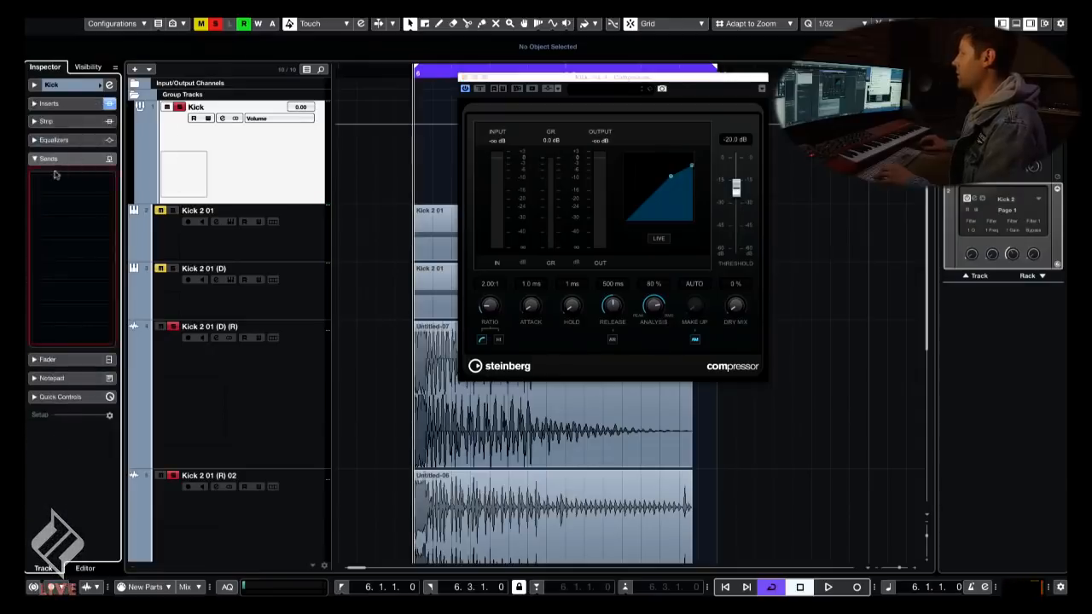
{"action": "left_click", "coordinate": [55, 159]}
{"action": "left_click", "coordinate": [55, 176]}
{"action": "key", "text": "space"}
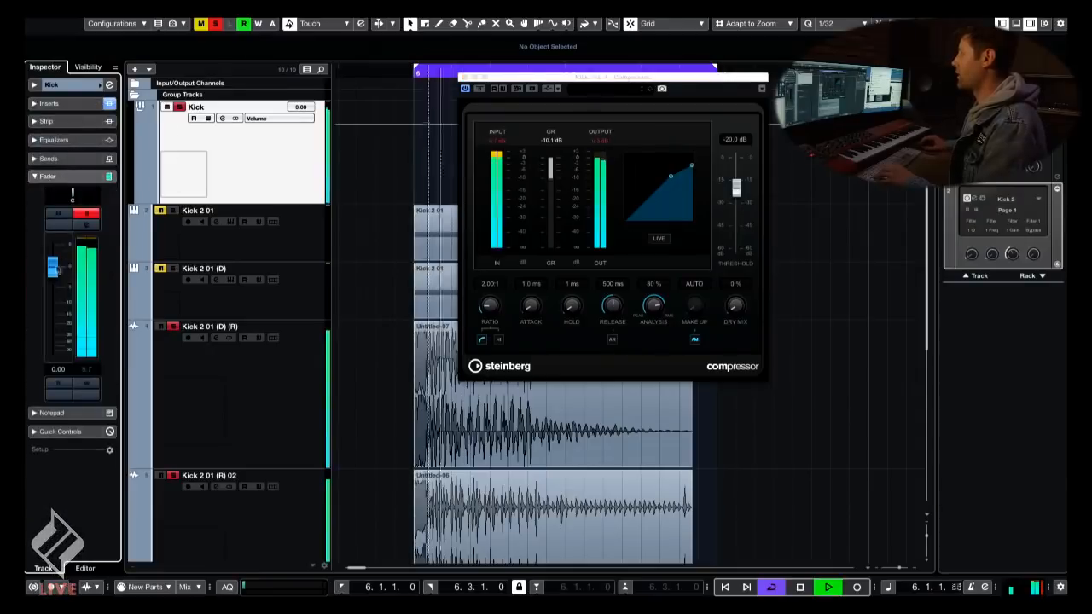
{"action": "left_click_drag", "start_coordinate": [597, 88], "coordinate": [927, 123]}
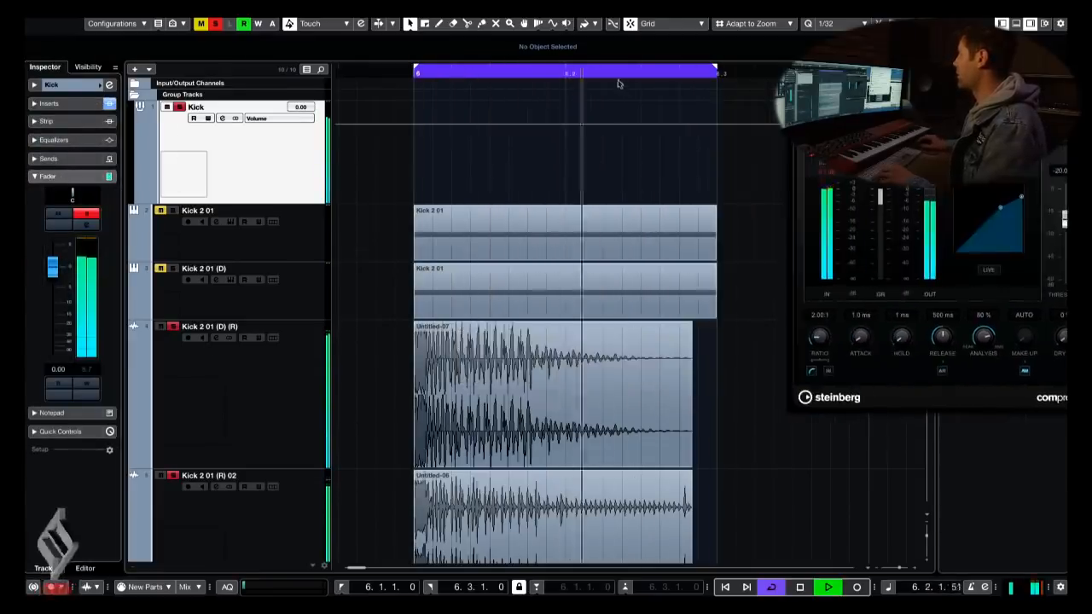
- Shorten the loop to end at 6.2.1.0, audition the layers, and mute the Kick 2 01 (R) 02 track
{"action": "left_click", "coordinate": [567, 73], "text": "alt"}
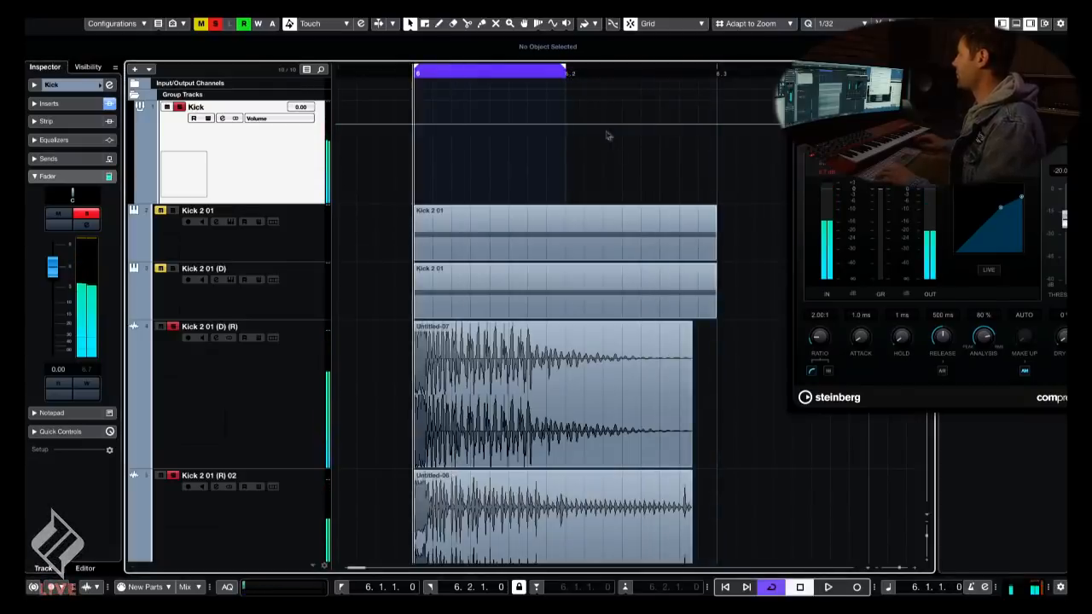
{"action": "key", "text": "space"}
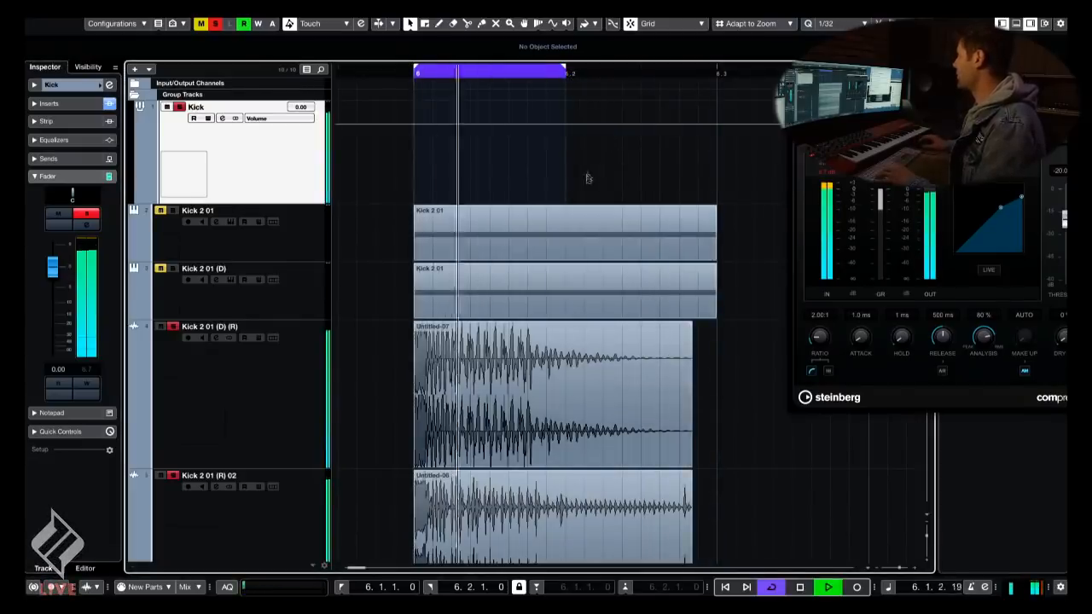
{"action": "scroll", "coordinate": [563, 256], "scroll_direction": "down", "scroll_amount": 5}
{"action": "key", "text": "h"}
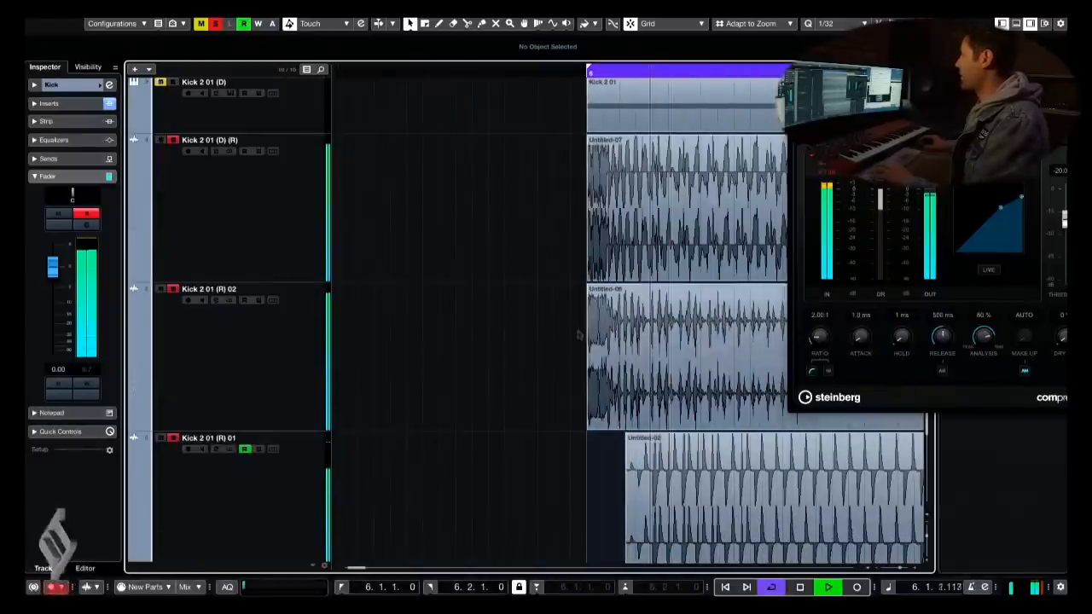
{"action": "key", "text": "space"}
{"action": "key", "text": "h"}
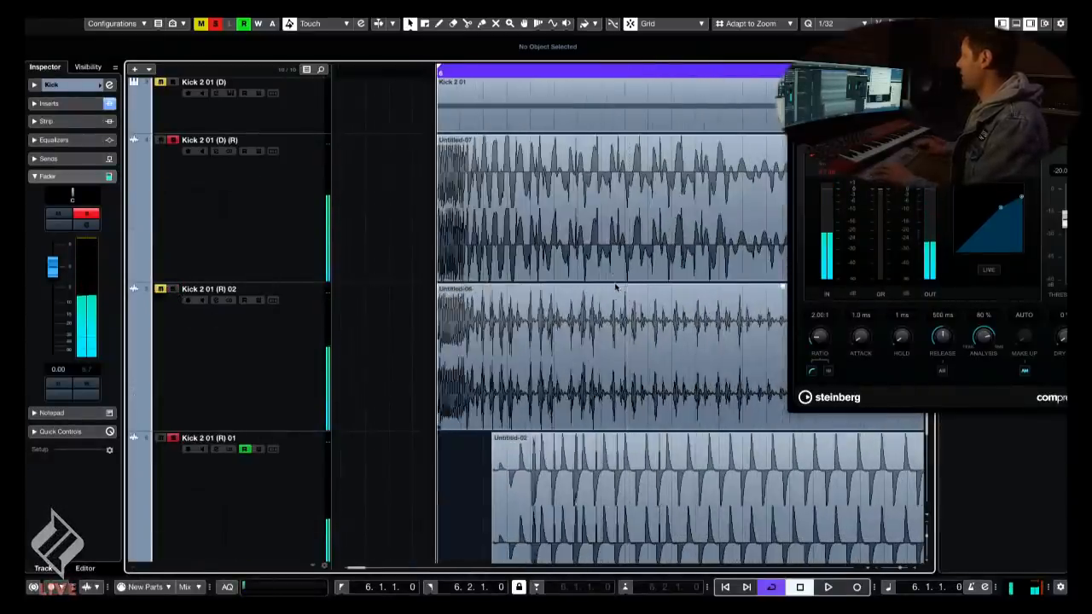
- Mute Kick 2 01 (R) 01 and lower the volume of Kick 2 01 (D) (R) to -8.40 during playback
{"action": "key", "text": "space"}
{"action": "left_click", "coordinate": [211, 206]}
{"action": "key", "text": "space"}
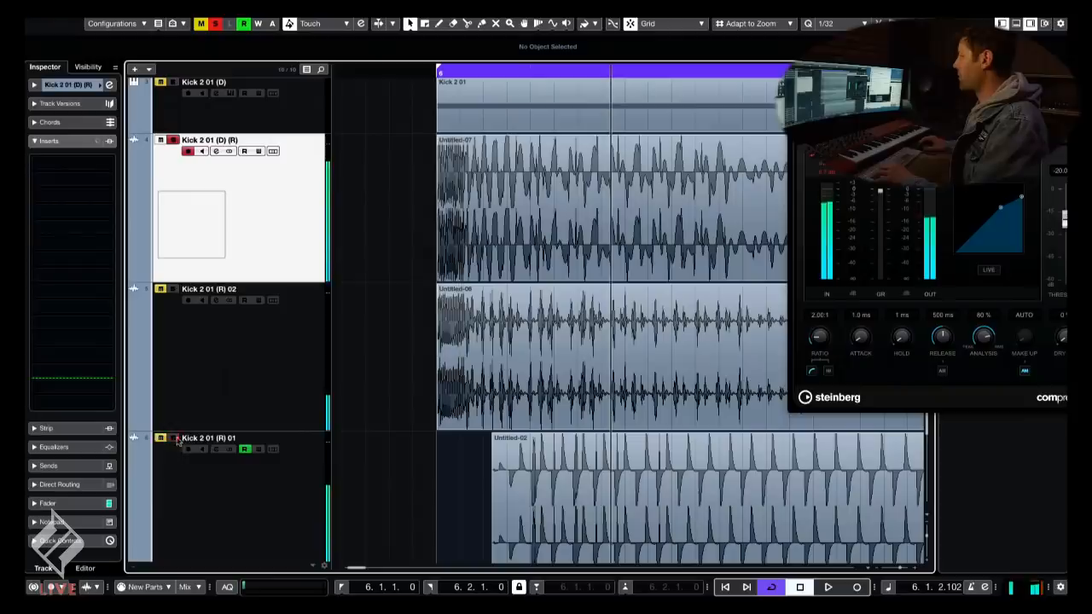
{"action": "key", "text": "space"}
{"action": "left_click", "coordinate": [65, 504]}
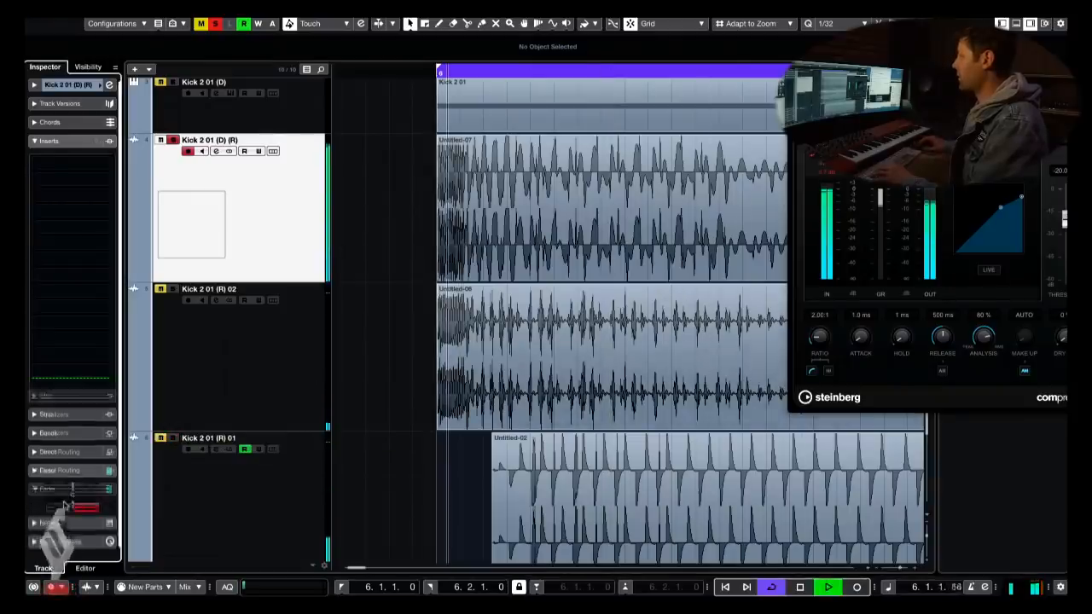
{"action": "left_click_drag", "start_coordinate": [53, 328], "coordinate": [51, 377]}
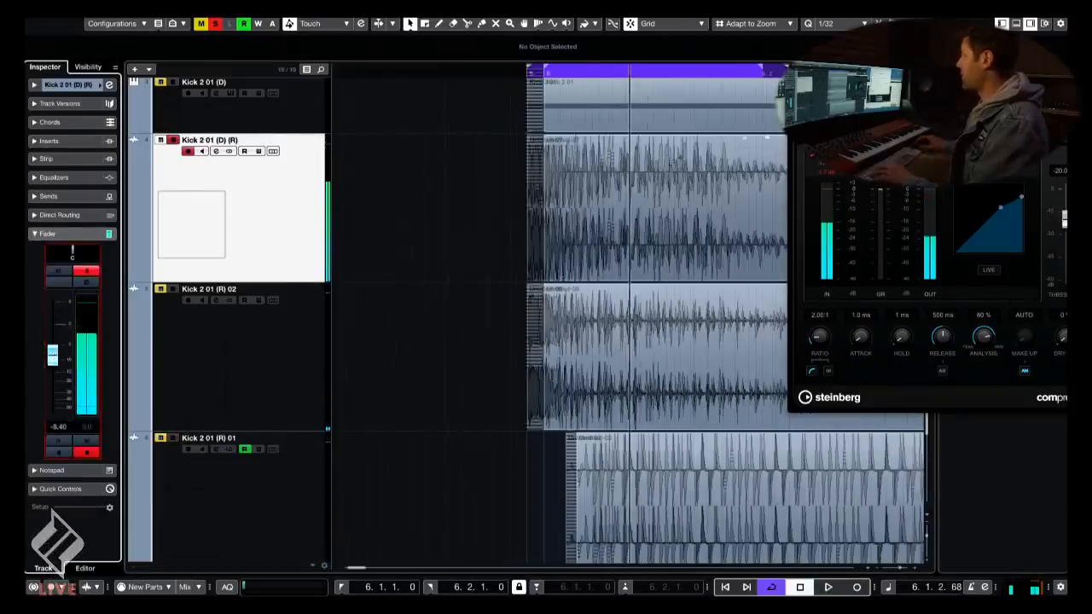
- Split the Untitled-07 event at 6.1.2.46 and delete the part after the cut
{"action": "scroll", "coordinate": [476, 198], "scroll_direction": "down", "scroll_amount": 3}
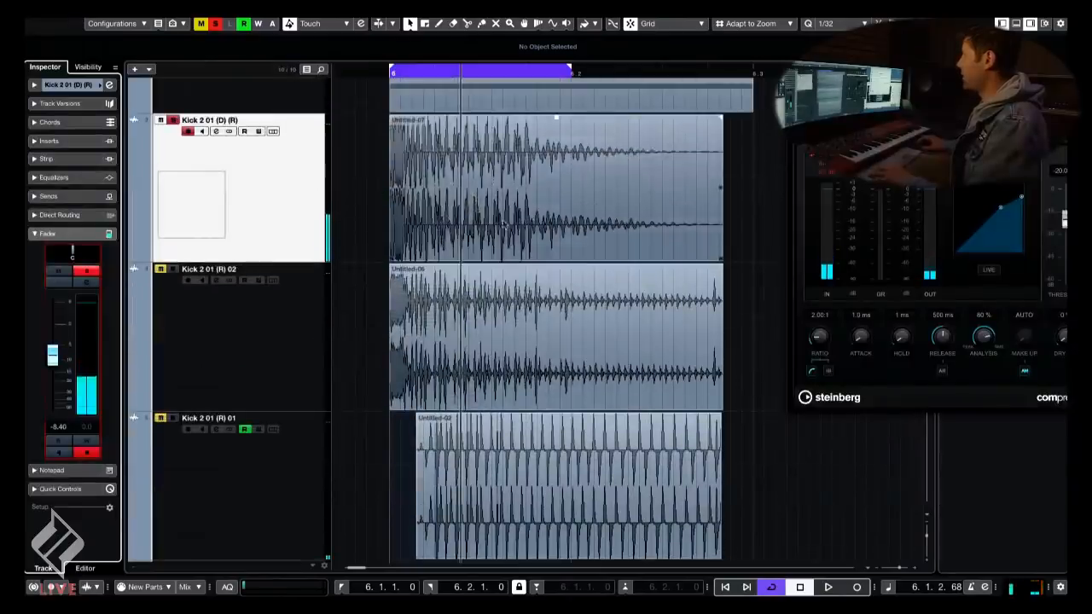
{"action": "left_click", "coordinate": [475, 198]}
{"action": "key", "text": "3"}
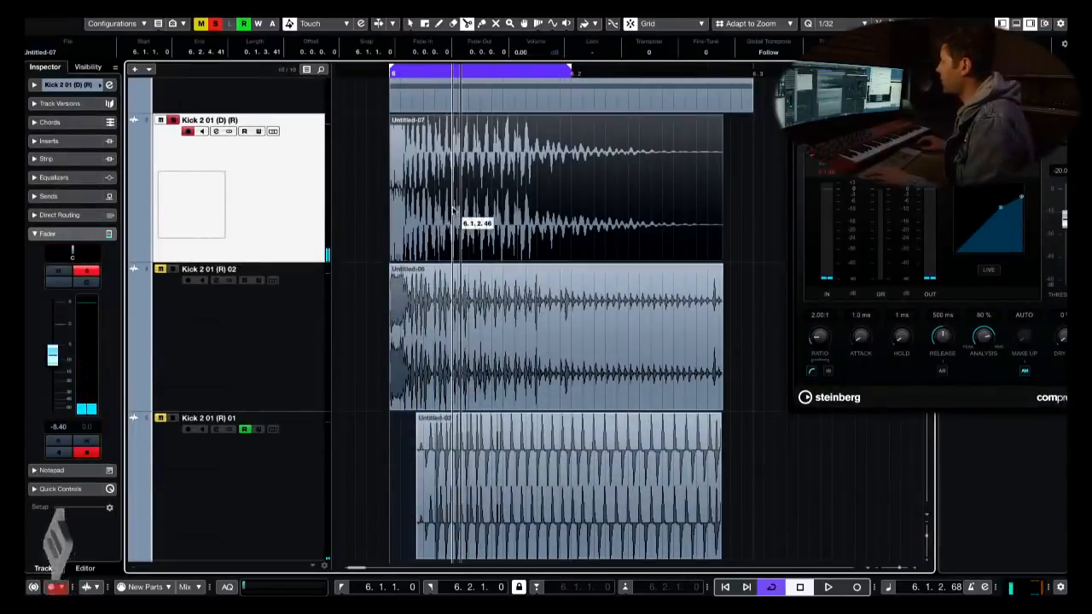
{"action": "left_click", "coordinate": [452, 209]}
{"action": "key", "text": "1"}
{"action": "key", "text": "Delete"}
- Add a fade-out of about 0.0.0.78 to Untitled-07 and trim its end to 6.1.2.18 during playback
{"action": "left_click_drag", "start_coordinate": [450, 120], "coordinate": [424, 122]}
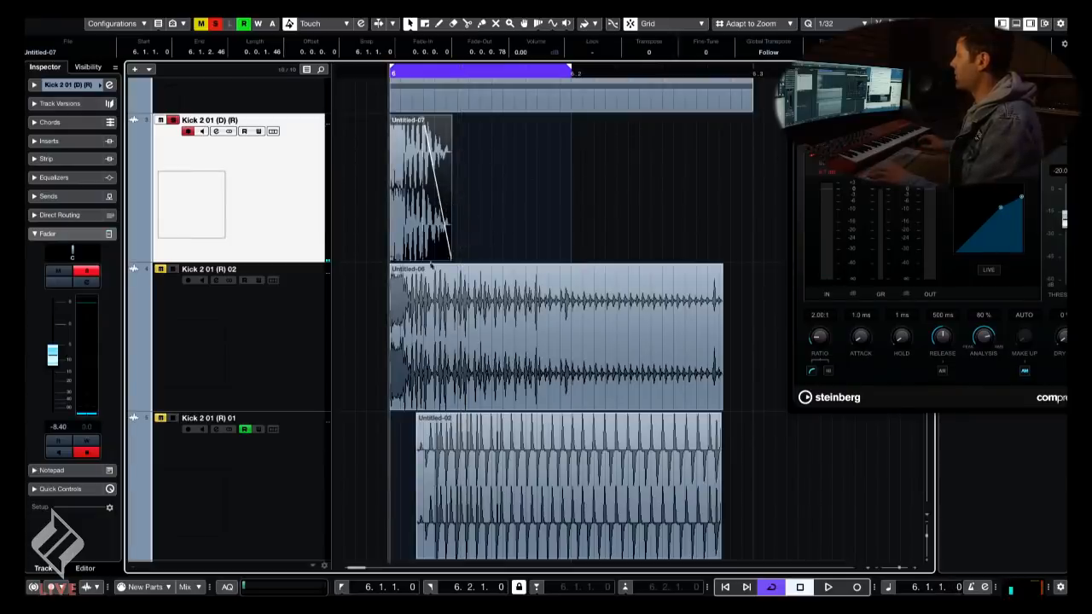
{"action": "key", "text": "space"}
{"action": "left_click_drag", "start_coordinate": [451, 259], "coordinate": [441, 263]}
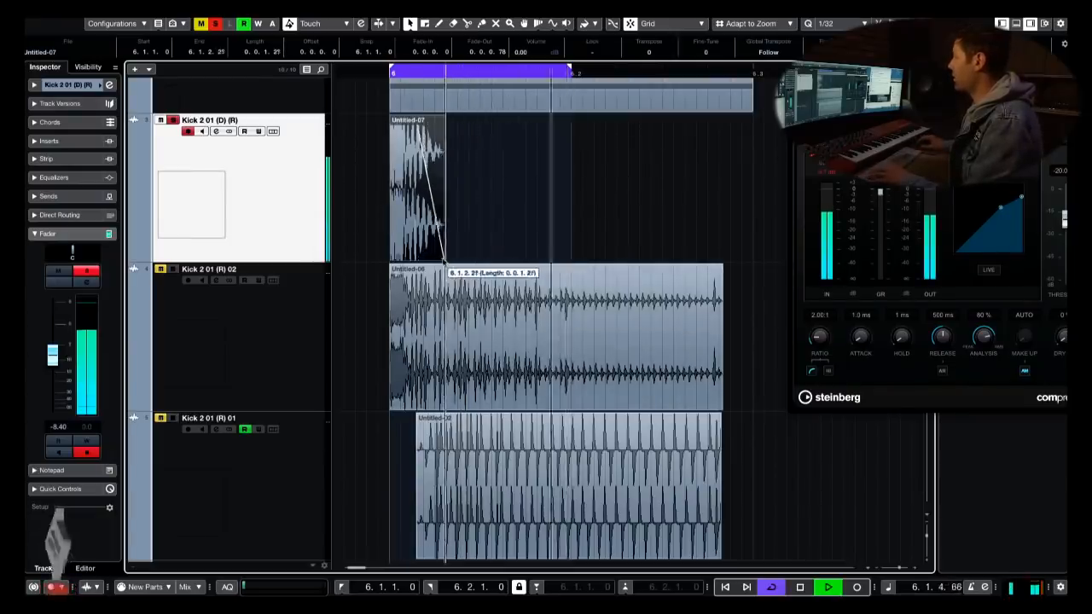
- Unmute Kick 2 01 (R) 01, give Untitled-02 a fade-in of about 0.0.0.50, and audition it with Untitled-07
{"action": "left_click", "coordinate": [278, 518]}
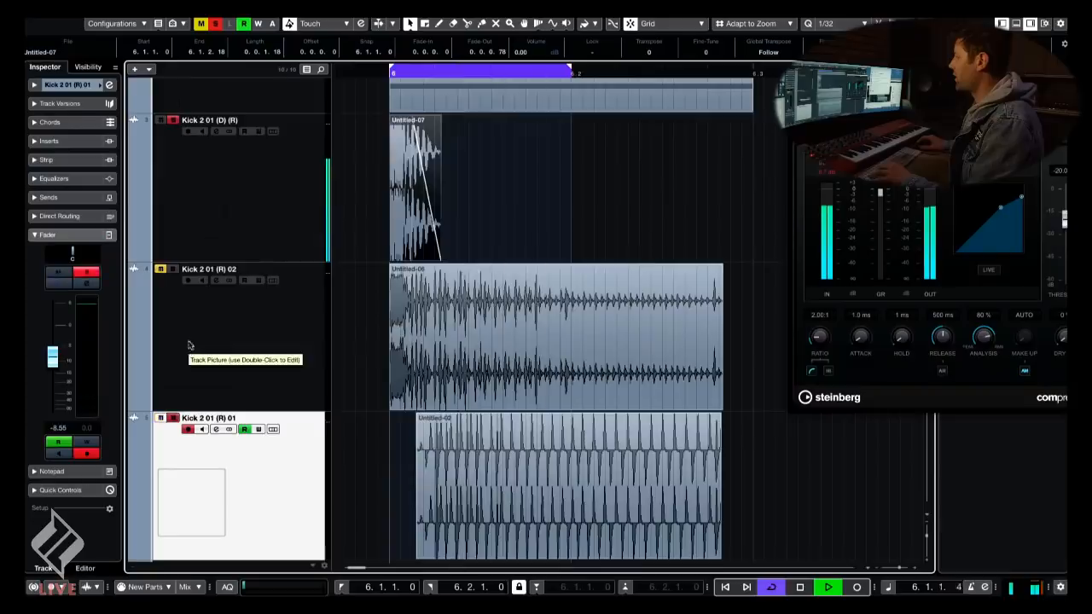
{"action": "left_click", "coordinate": [248, 468]}
{"action": "key", "text": "space"}
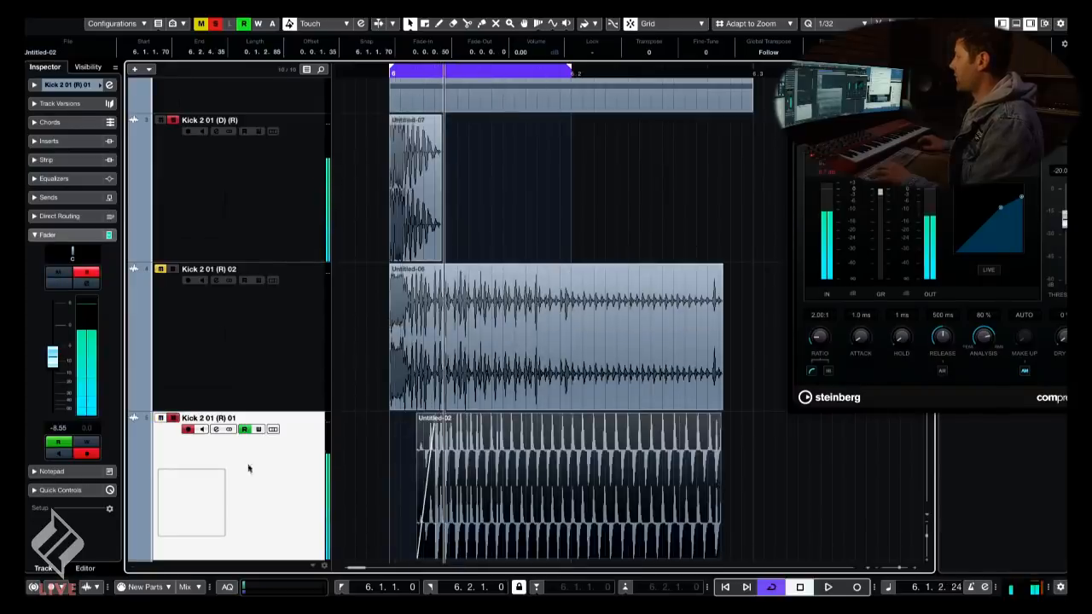
- Move the Untitled-07 event onto the Kick 2 01 (R) 01 track, overlapping the start of Untitled-02
{"action": "left_click_drag", "start_coordinate": [393, 124], "coordinate": [386, 413]}
{"action": "scroll", "coordinate": [448, 524], "scroll_direction": "down", "scroll_amount": 2}
{"action": "left_click", "coordinate": [449, 524]}
{"action": "key", "text": "h"}
{"action": "key", "text": "h"}
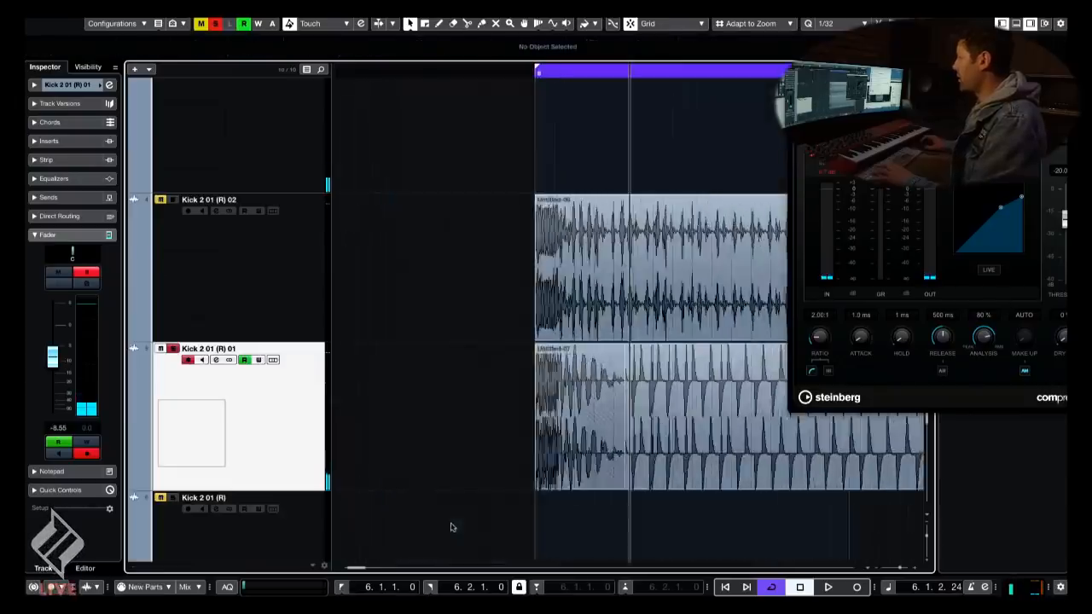
- Crossfade the overlap between Untitled-07 and Untitled-02 on the Kick 2 01 (R) 01 track
{"action": "left_click", "coordinate": [554, 376]}
{"action": "key", "text": "x"}
{"action": "scroll", "coordinate": [515, 369], "scroll_direction": "right", "scroll_amount": 1}
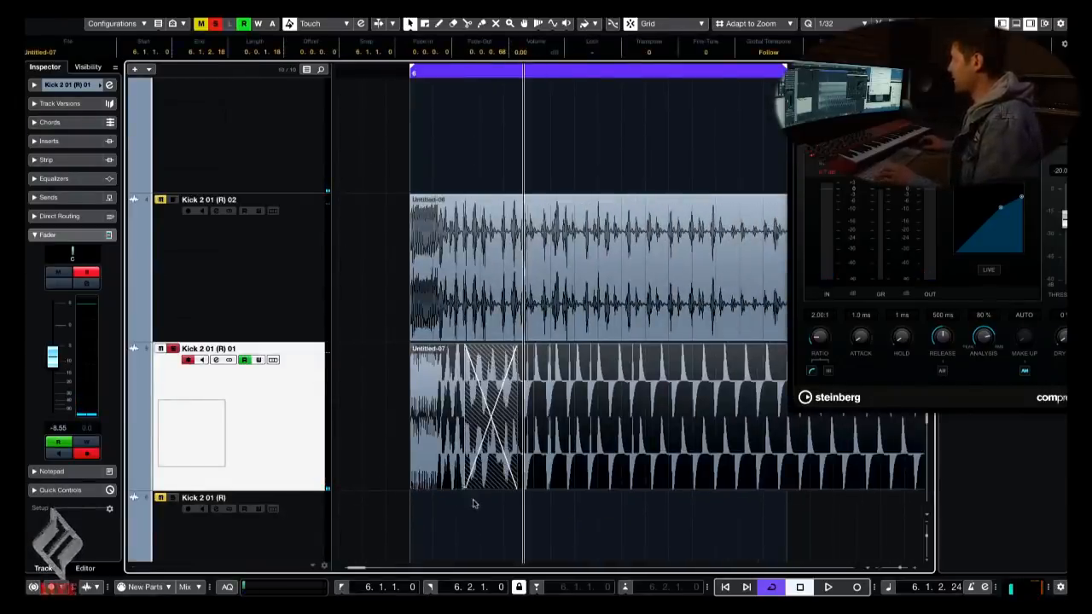
{"action": "left_click", "coordinate": [474, 504]}
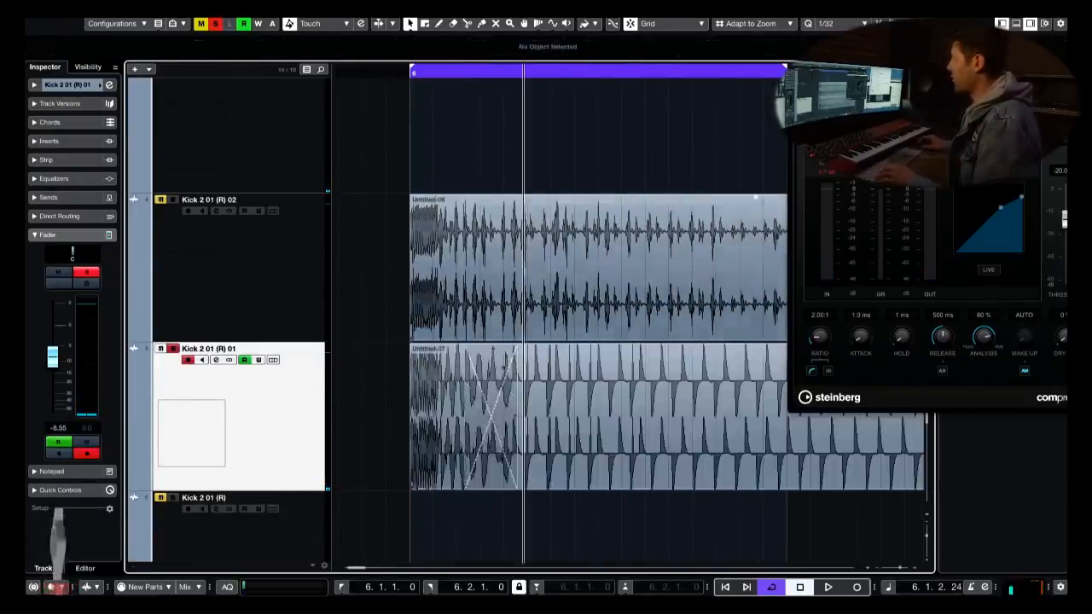
- Bend the equal-gain crossfade curves between Untitled-07 and Untitled-02 with a point a little before the middle
{"action": "scroll", "coordinate": [473, 503], "scroll_direction": "right", "scroll_amount": 1}
{"action": "double_click", "coordinate": [466, 394]}
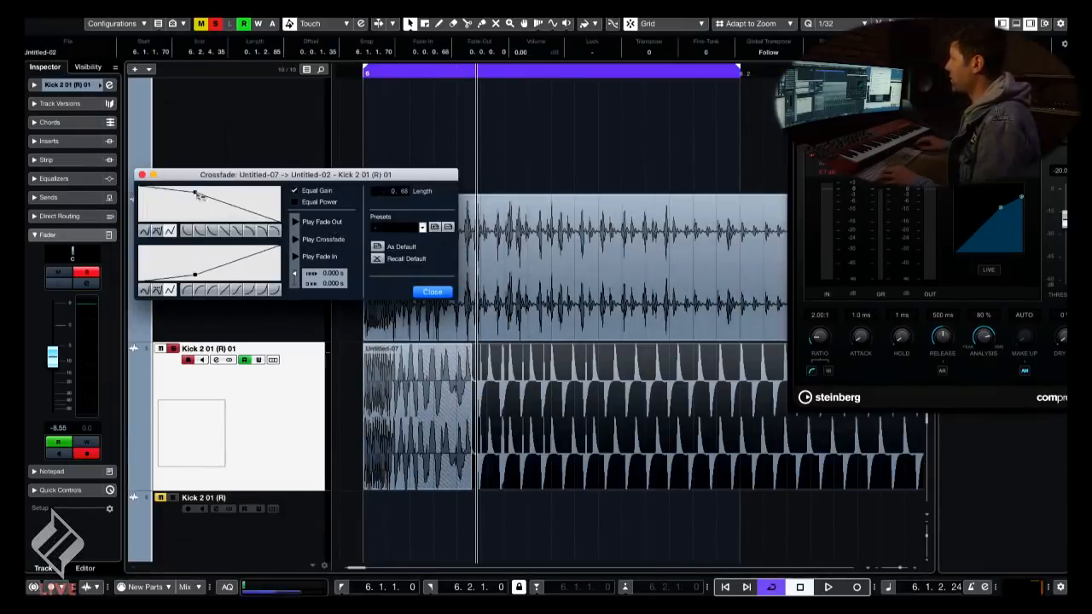
{"action": "left_click", "coordinate": [433, 293]}
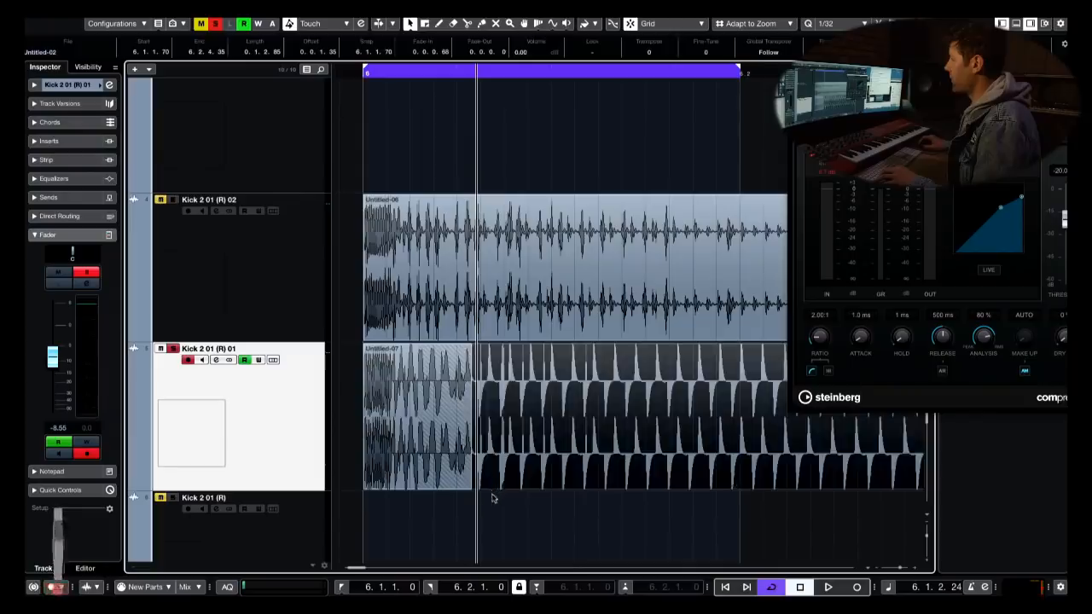
- Move Untitled-07 back onto the Kick 2 01 (D) (R) track and place the Kick 2 01 (R) 01 track directly beneath it
{"action": "left_click", "coordinate": [487, 500]}
{"action": "left_click_drag", "start_coordinate": [384, 372], "coordinate": [374, 111]}
{"action": "scroll", "coordinate": [225, 175], "scroll_direction": "up", "scroll_amount": 1}
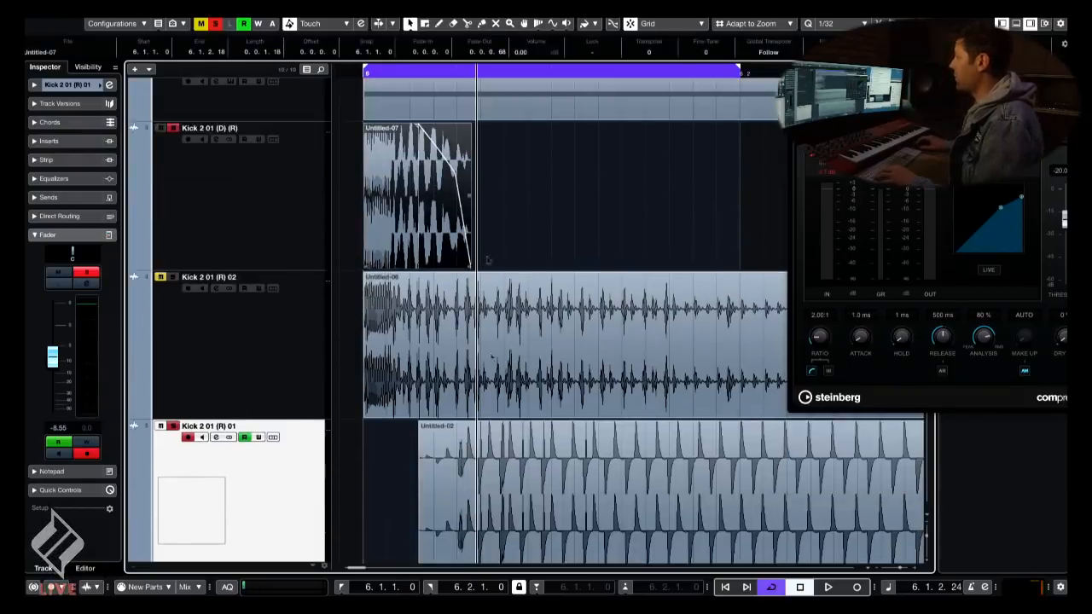
{"action": "left_click_drag", "start_coordinate": [304, 476], "coordinate": [301, 364]}
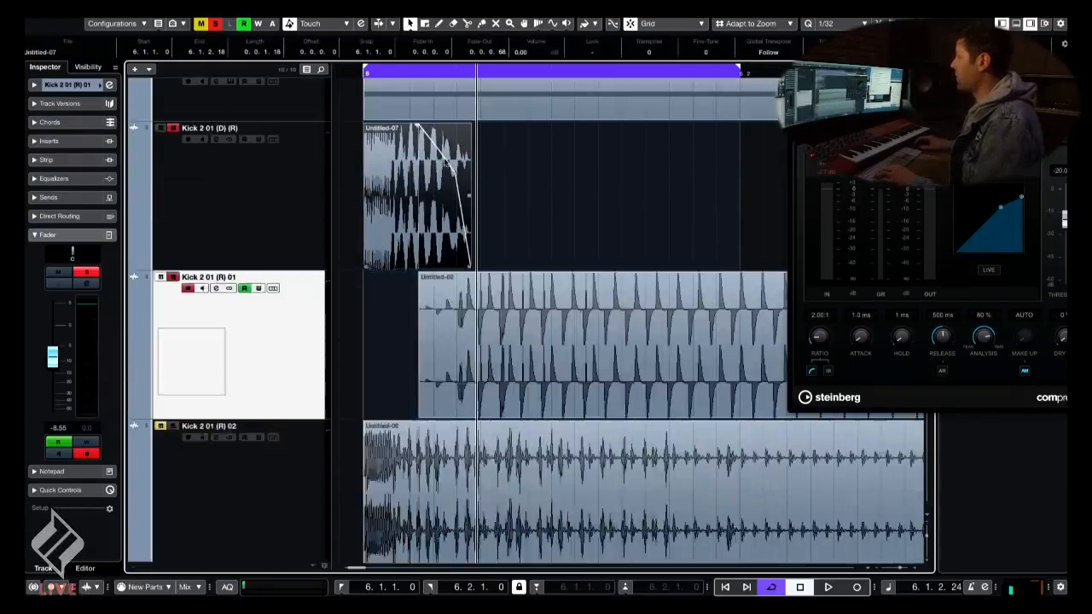
- Check the overlapping fades of Untitled-07 and Untitled-02 on their separate tracks and play both layers together
{"action": "left_click", "coordinate": [302, 504]}
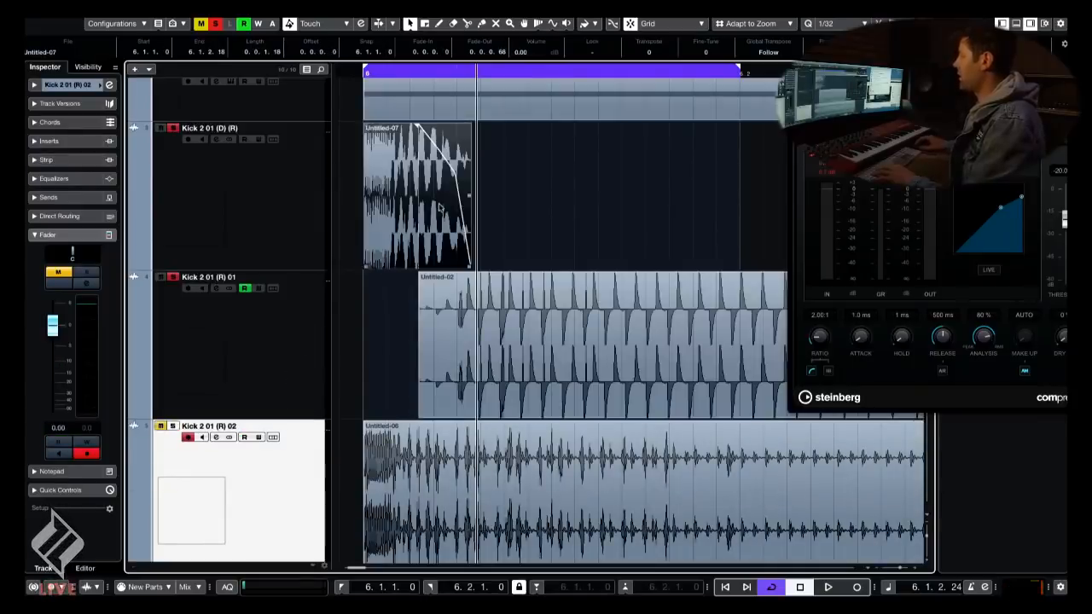
{"action": "left_click", "coordinate": [493, 305]}
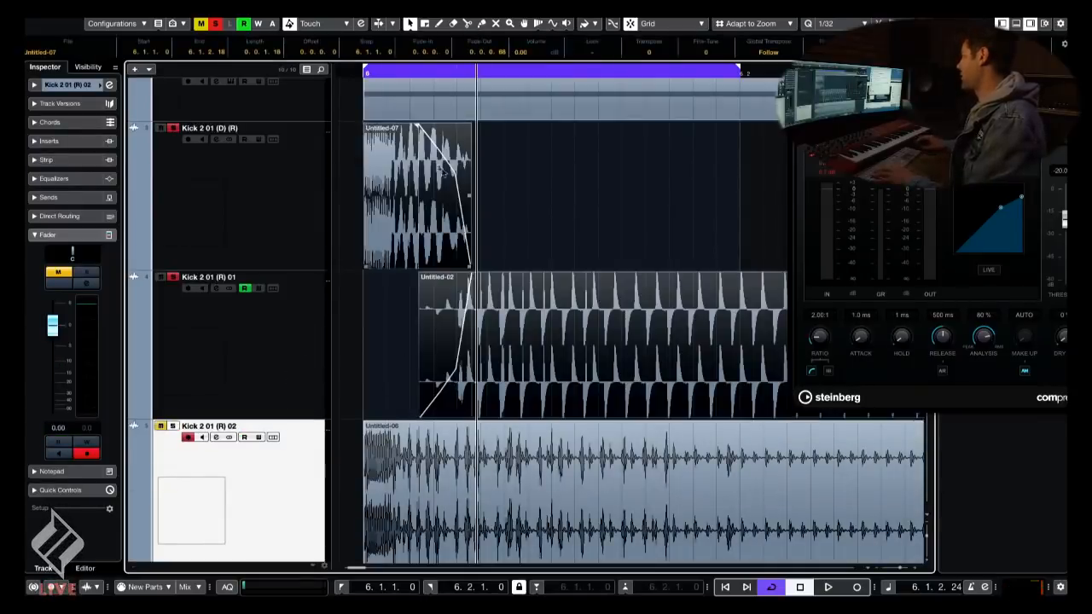
{"action": "left_click", "coordinate": [514, 203]}
{"action": "key", "text": "g"}
{"action": "key", "text": "g"}
{"action": "key", "text": "g"}
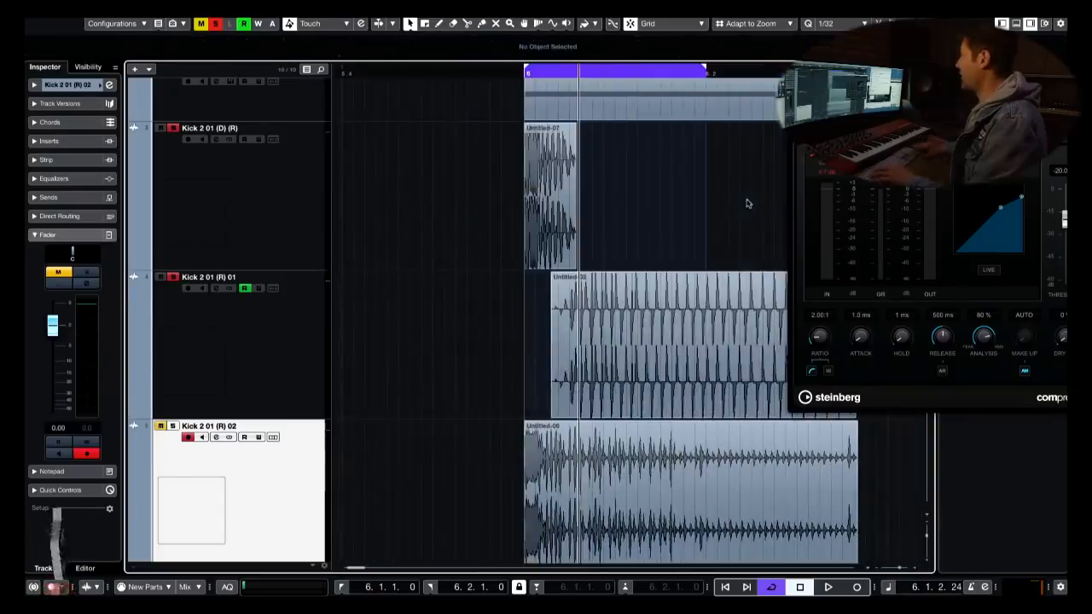
{"action": "left_click", "coordinate": [231, 195]}
{"action": "key", "text": "Down"}
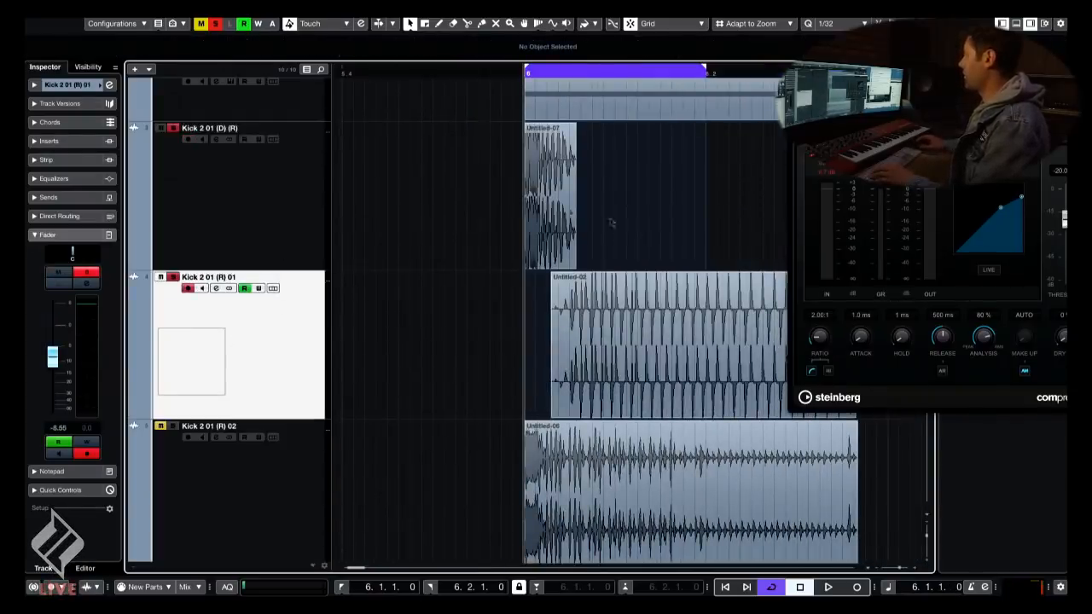
{"action": "left_click", "coordinate": [285, 207]}
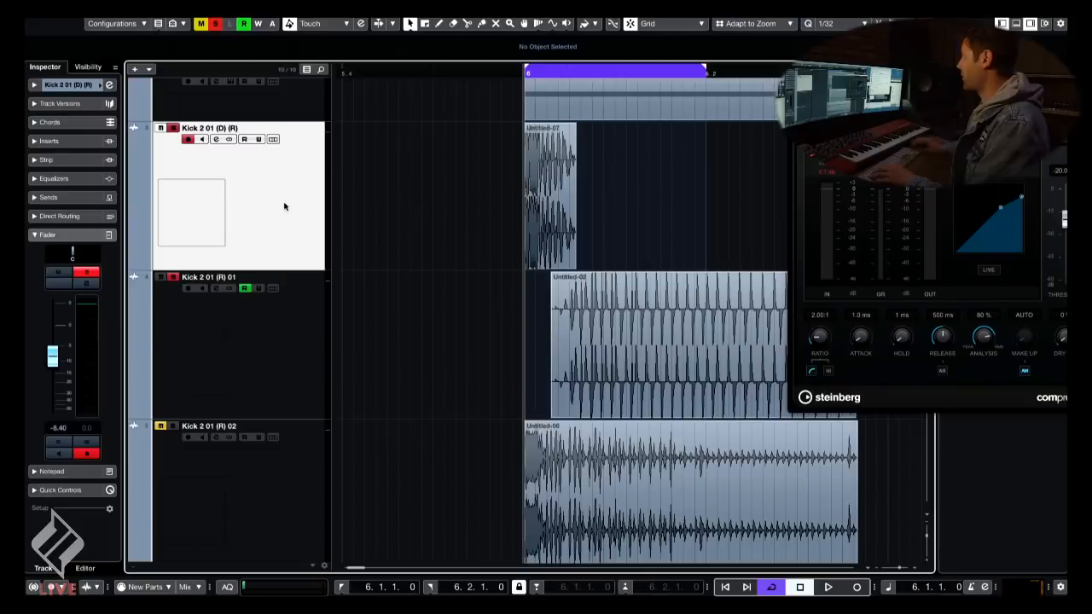
{"action": "scroll", "coordinate": [625, 259], "scroll_direction": "up", "scroll_amount": 2}
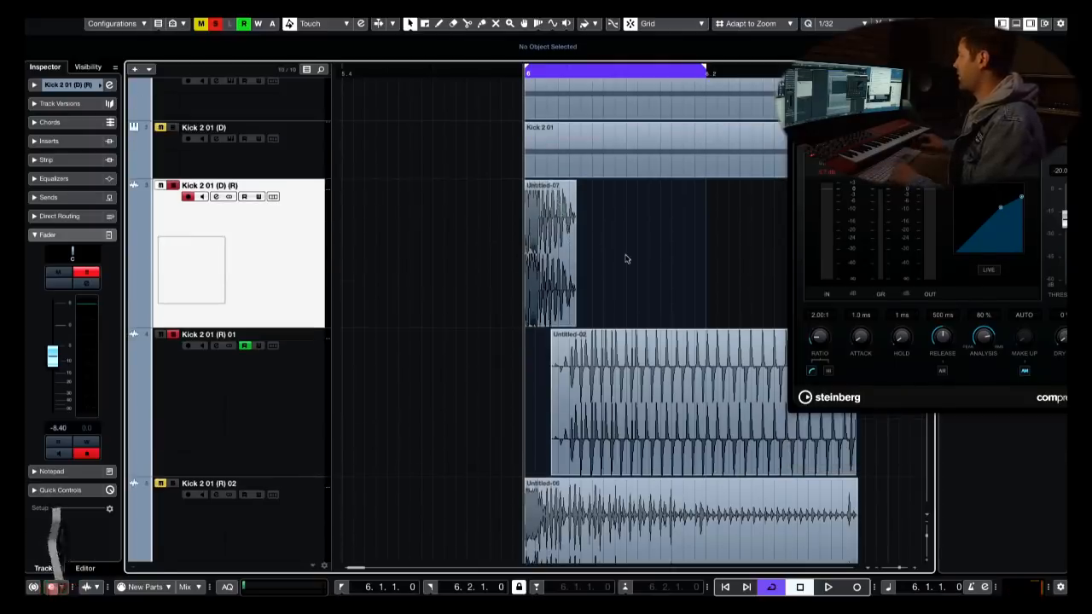
{"action": "scroll", "coordinate": [626, 260], "scroll_direction": "right", "scroll_amount": 2}
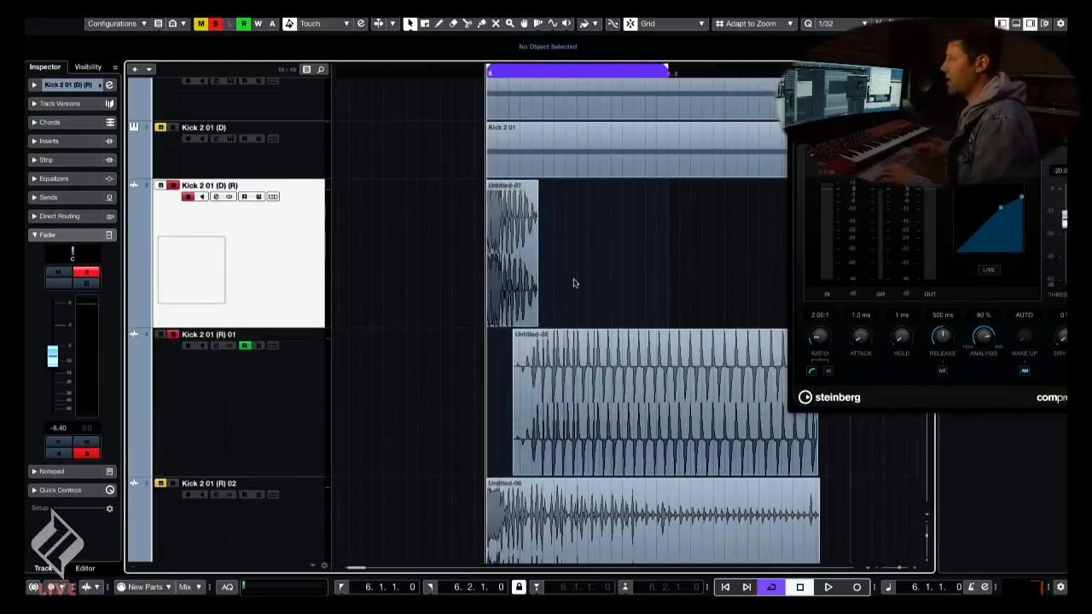
{"action": "key", "text": "space"}
{"action": "scroll", "coordinate": [574, 283], "scroll_direction": "up", "scroll_amount": 3}
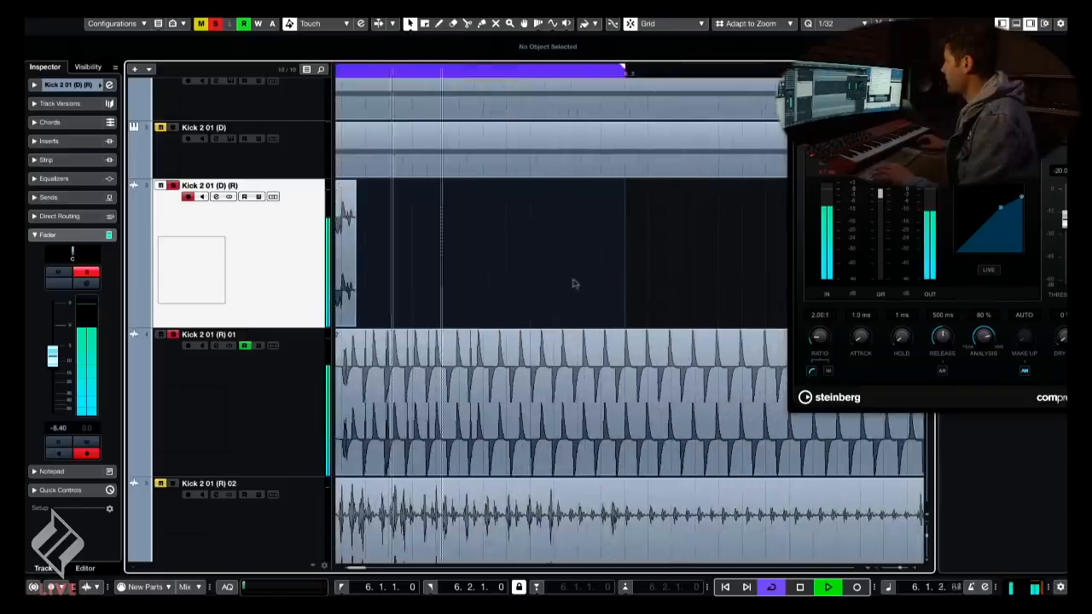
{"action": "left_click", "coordinate": [384, 256]}
{"action": "scroll", "coordinate": [384, 239], "scroll_direction": "left", "scroll_amount": 3}
{"action": "scroll", "coordinate": [341, 196], "scroll_direction": "down", "scroll_amount": 3}
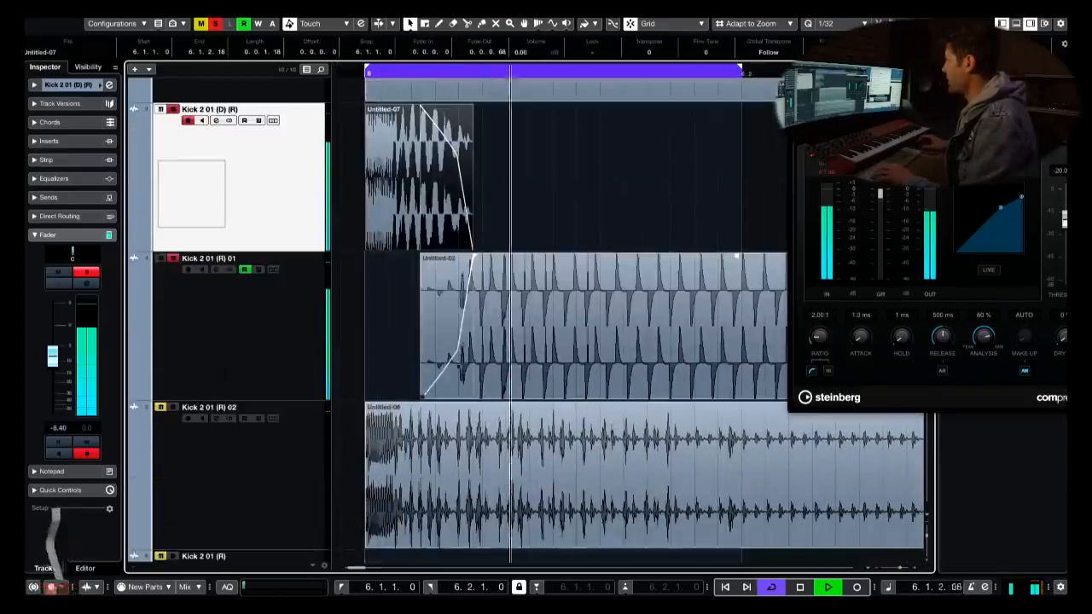
{"action": "scroll", "coordinate": [256, 136], "scroll_direction": "up", "scroll_amount": 4}
{"action": "key", "text": "space"}
- Move the Group Tracks folder above the Kick 2 01 track in the track list and select the Kick group
{"action": "scroll", "coordinate": [197, 341], "scroll_direction": "down", "scroll_amount": 4}
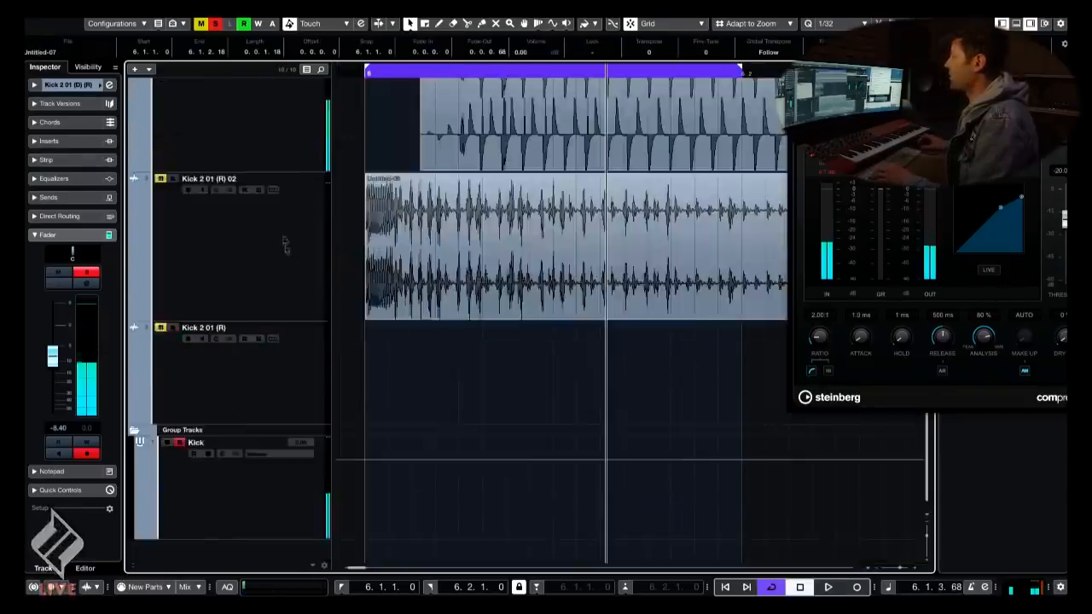
{"action": "left_click", "coordinate": [209, 437]}
{"action": "scroll", "coordinate": [206, 256], "scroll_direction": "up", "scroll_amount": 4}
{"action": "left_click_drag", "start_coordinate": [206, 171], "coordinate": [209, 91]}
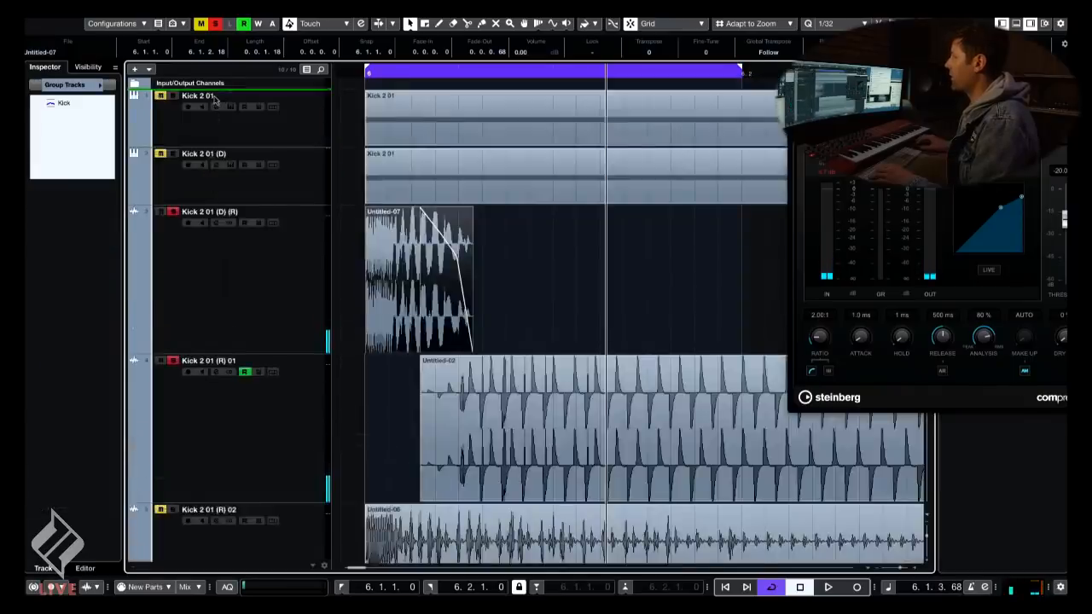
{"action": "left_click", "coordinate": [231, 166]}
{"action": "left_click", "coordinate": [60, 104]}
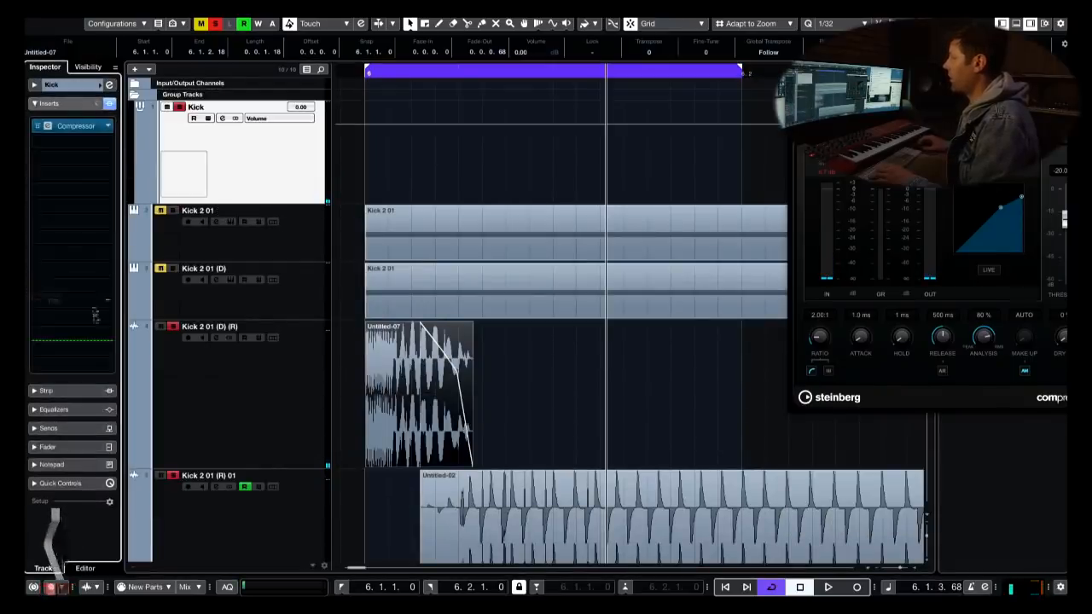
- Insert Schope in insert slot 14 of the Kick group and move its window away from the arrangement
{"action": "left_click", "coordinate": [110, 335]}
{"action": "type", "text": "scho"}
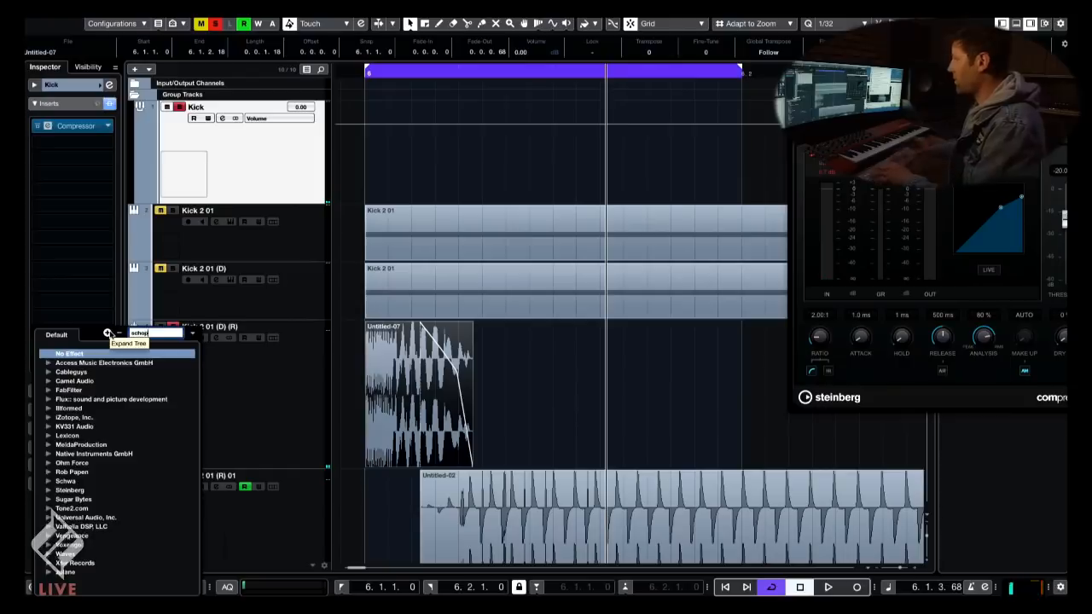
{"action": "type", "text": "p"}
{"action": "left_click", "coordinate": [81, 382]}
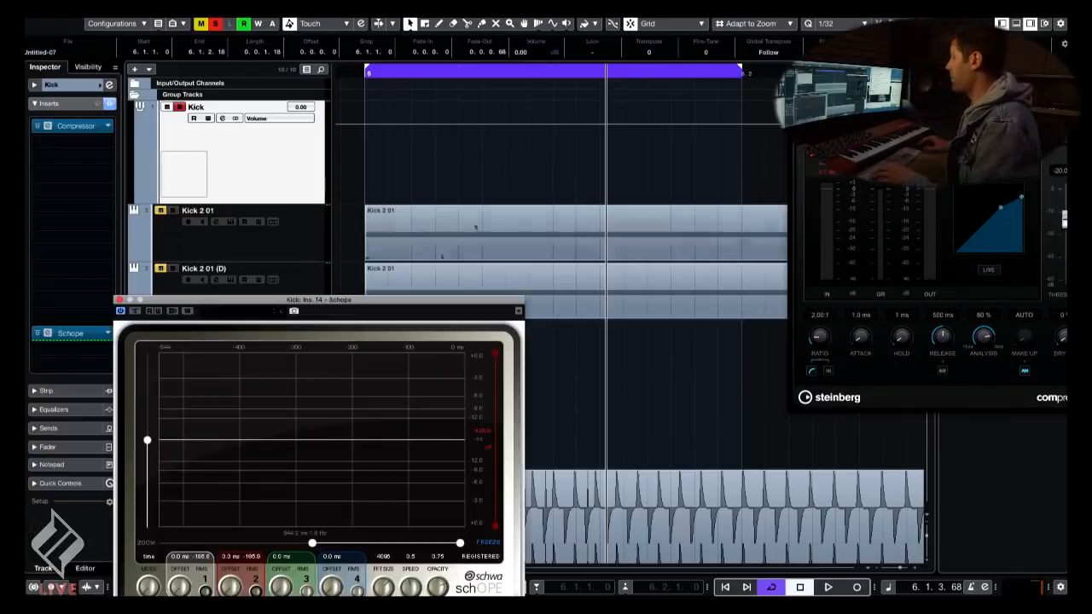
{"action": "left_click_drag", "start_coordinate": [365, 305], "coordinate": [357, 32]}
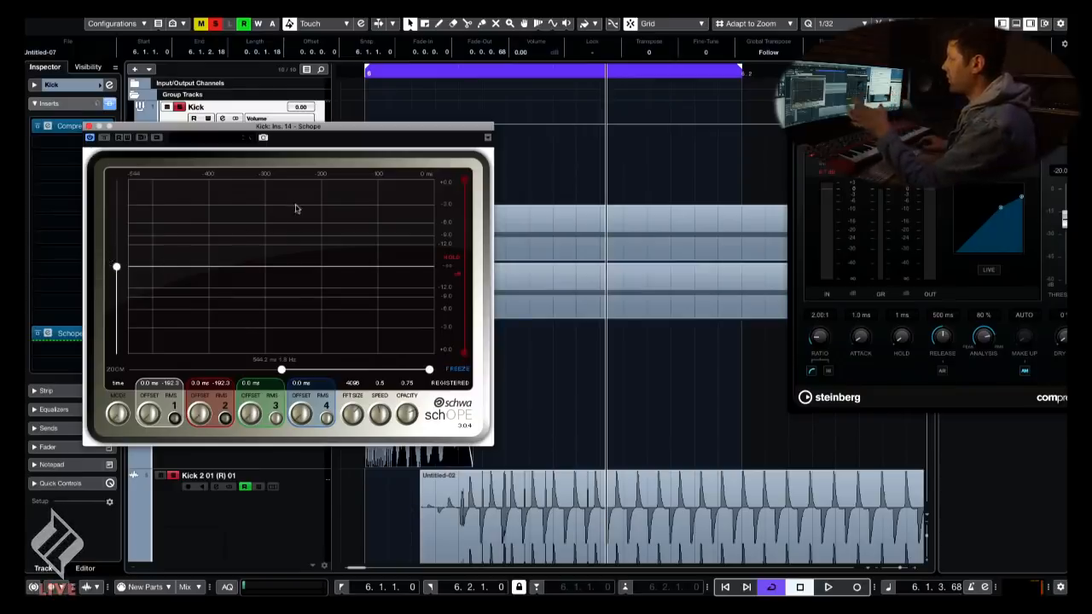
{"action": "left_click_drag", "start_coordinate": [247, 126], "coordinate": [175, 127]}
{"action": "left_click", "coordinate": [451, 99]}
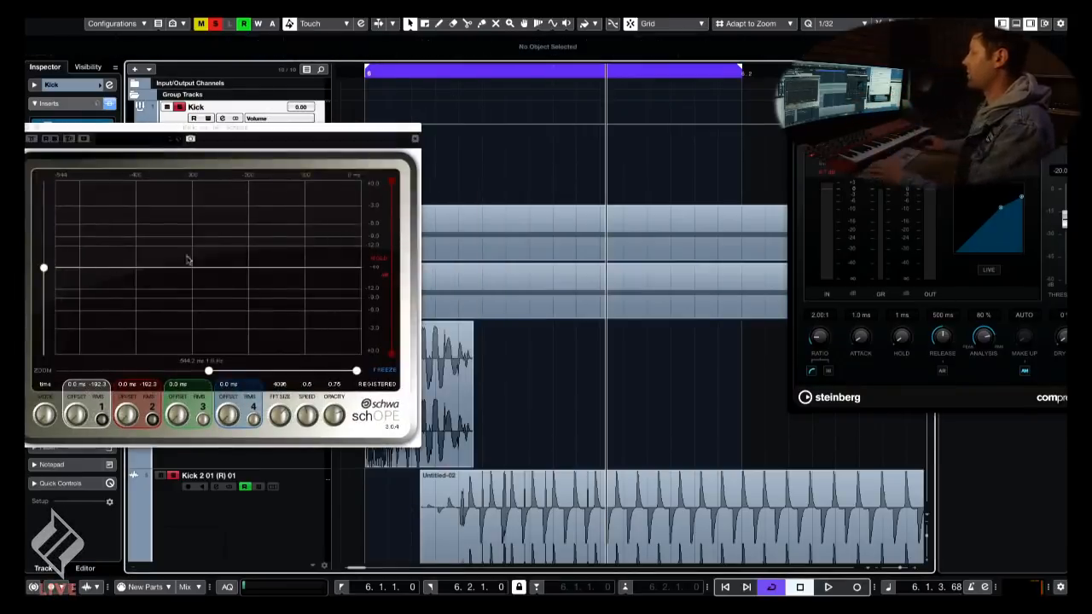
- Play the layered kick to view its waveform in Schope, shifting the plug-in window further off the events
{"action": "key", "text": "space"}
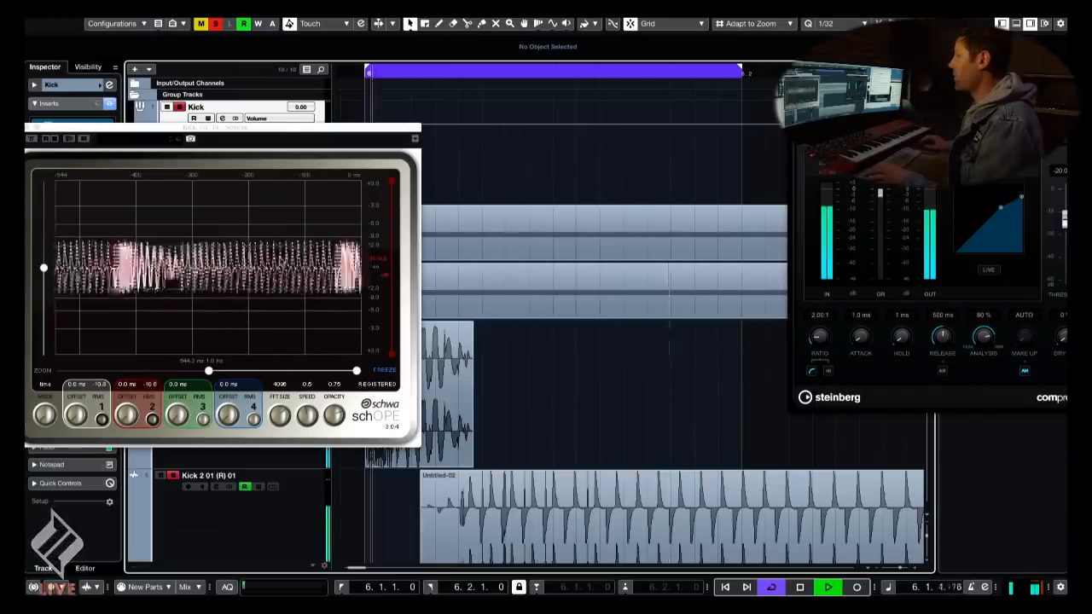
{"action": "left_click_drag", "start_coordinate": [279, 128], "coordinate": [201, 86]}
{"action": "key", "text": "space"}
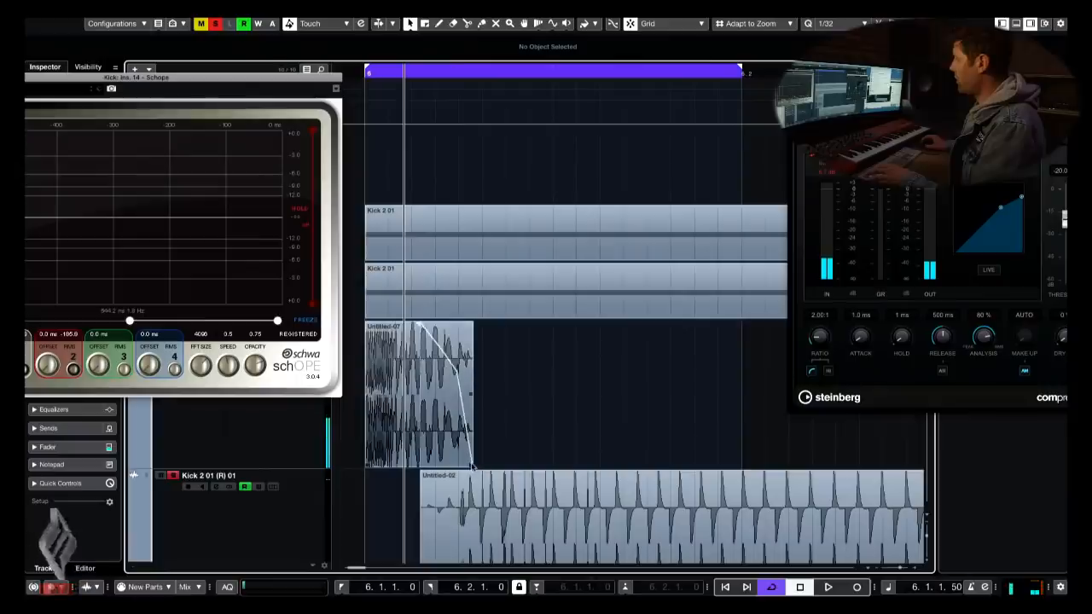
- Try extending Untitled-07 to a length of about 0.0.3.60, freeze the played result in Schope, and undo the extension
{"action": "left_click_drag", "start_coordinate": [471, 467], "coordinate": [693, 466]}
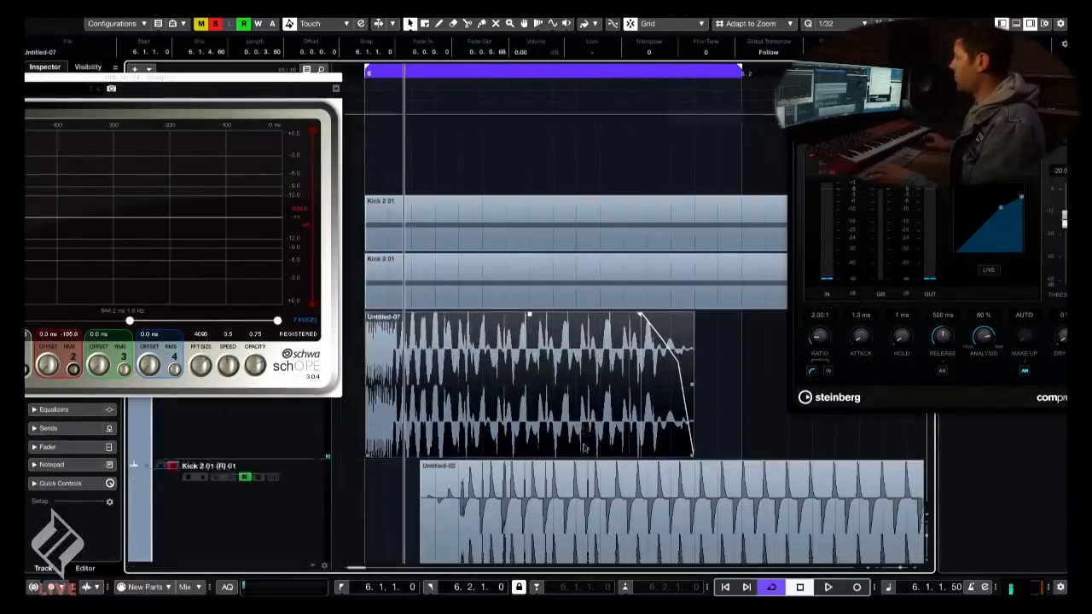
{"action": "scroll", "coordinate": [550, 370], "scroll_direction": "down", "scroll_amount": 3}
{"action": "scroll", "coordinate": [546, 214], "scroll_direction": "up", "scroll_amount": 3}
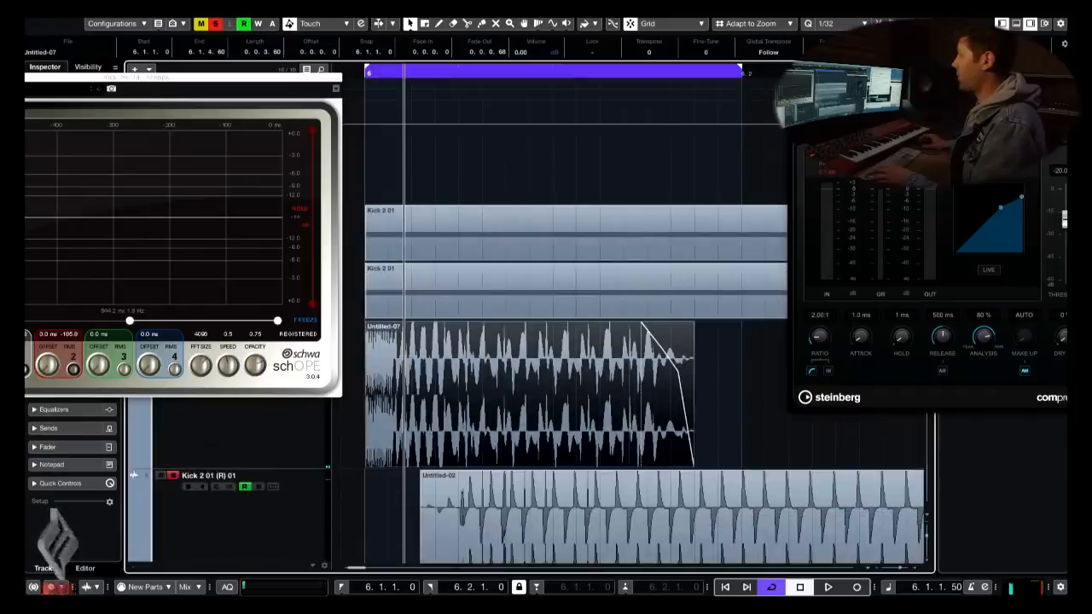
{"action": "key", "text": "space"}
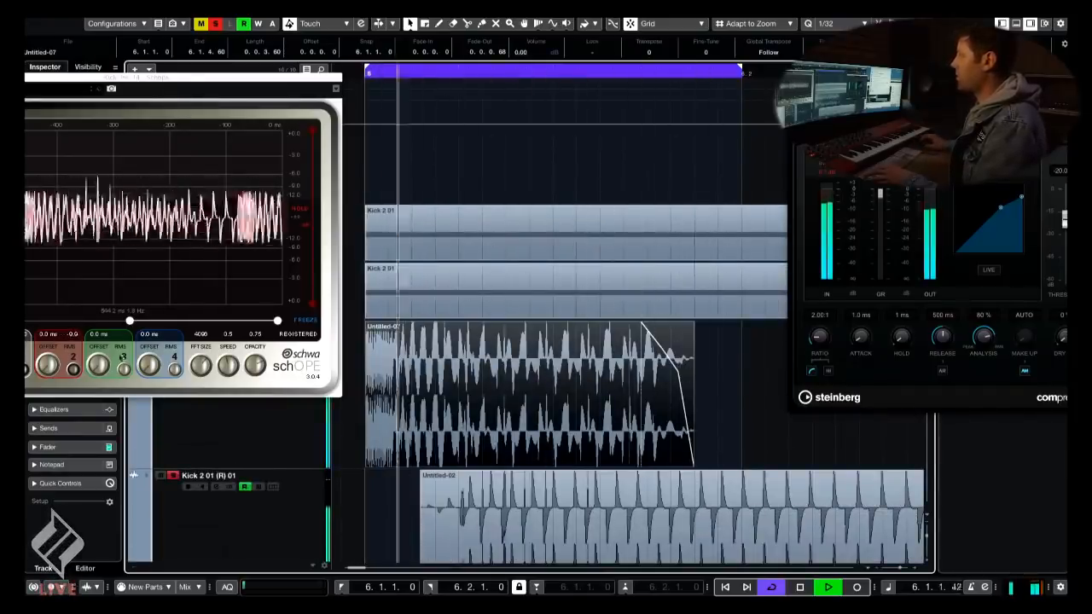
{"action": "left_click", "coordinate": [304, 321]}
{"action": "key", "text": "space"}
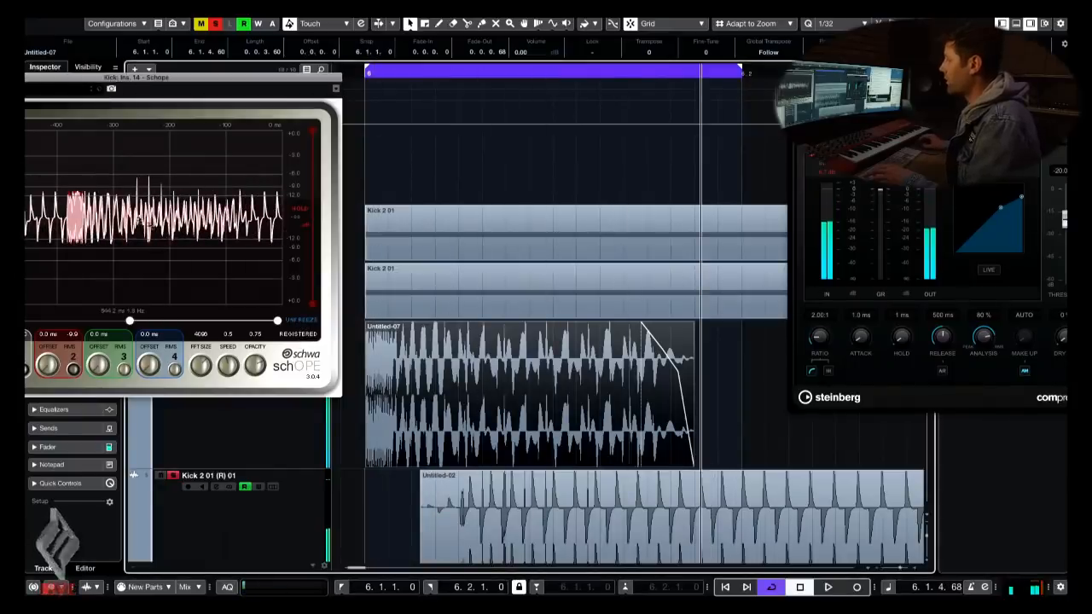
{"action": "key", "text": "ctrl+z"}
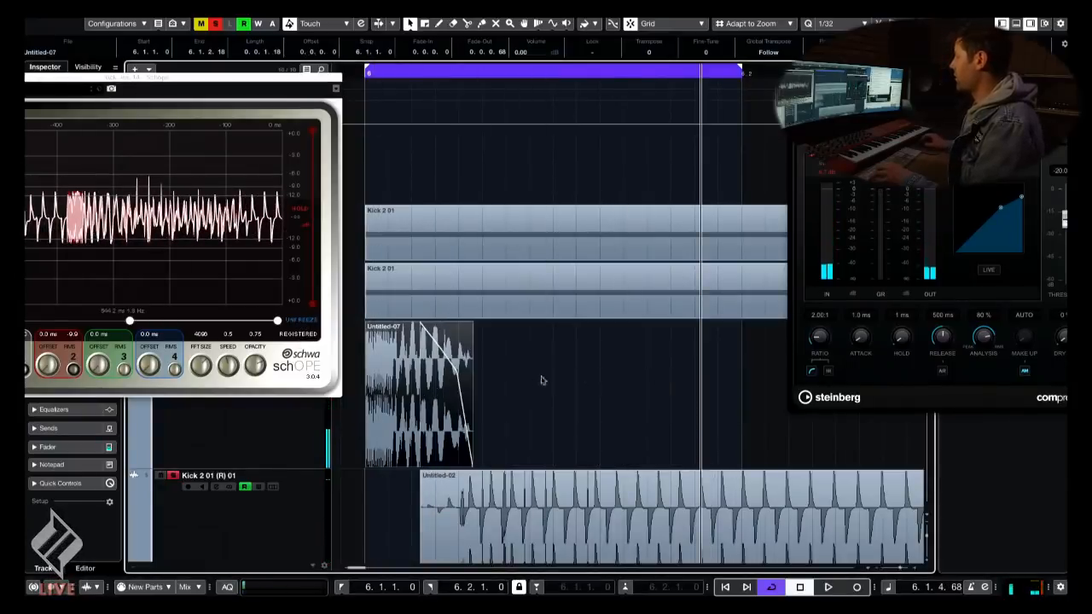
- Play the layered kick, examine the transition between its layers in Schope, and unfreeze and close the plug-in window
{"action": "left_click", "coordinate": [525, 381]}
{"action": "key", "text": "space"}
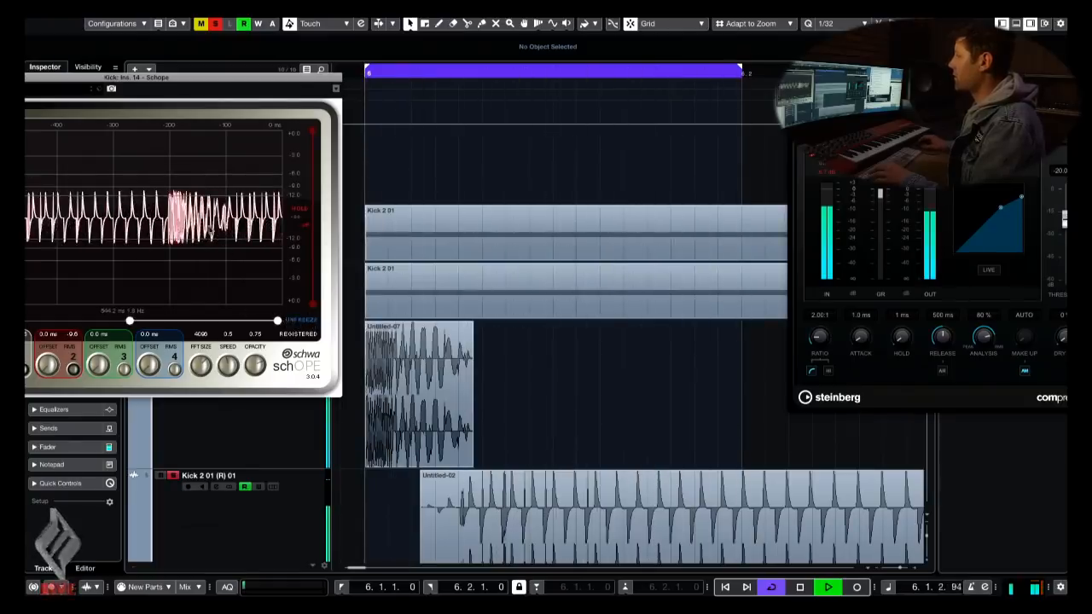
{"action": "key", "text": "space"}
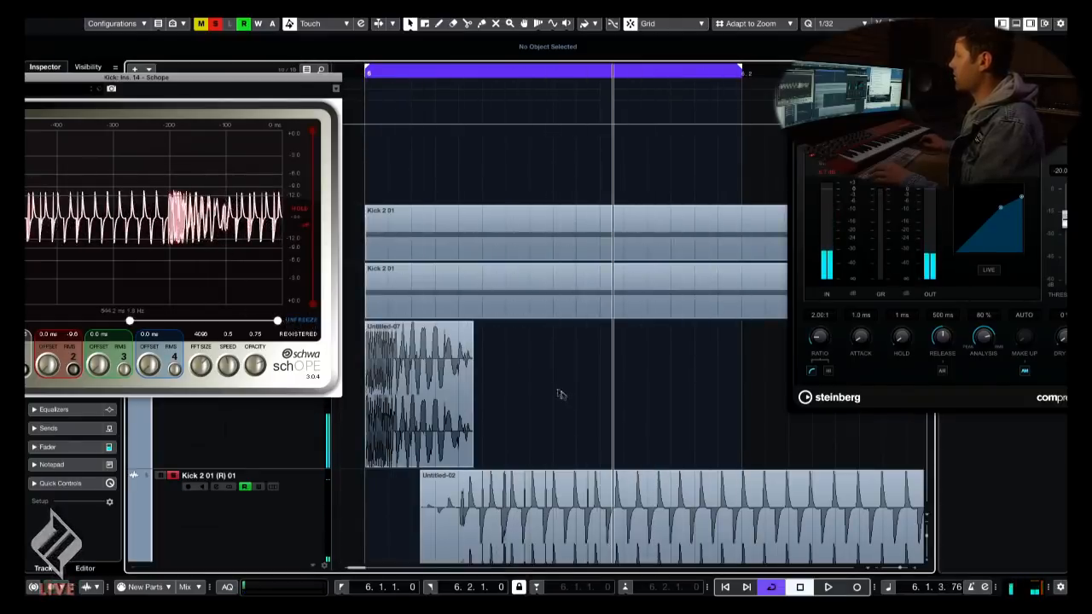
{"action": "left_click", "coordinate": [336, 88]}
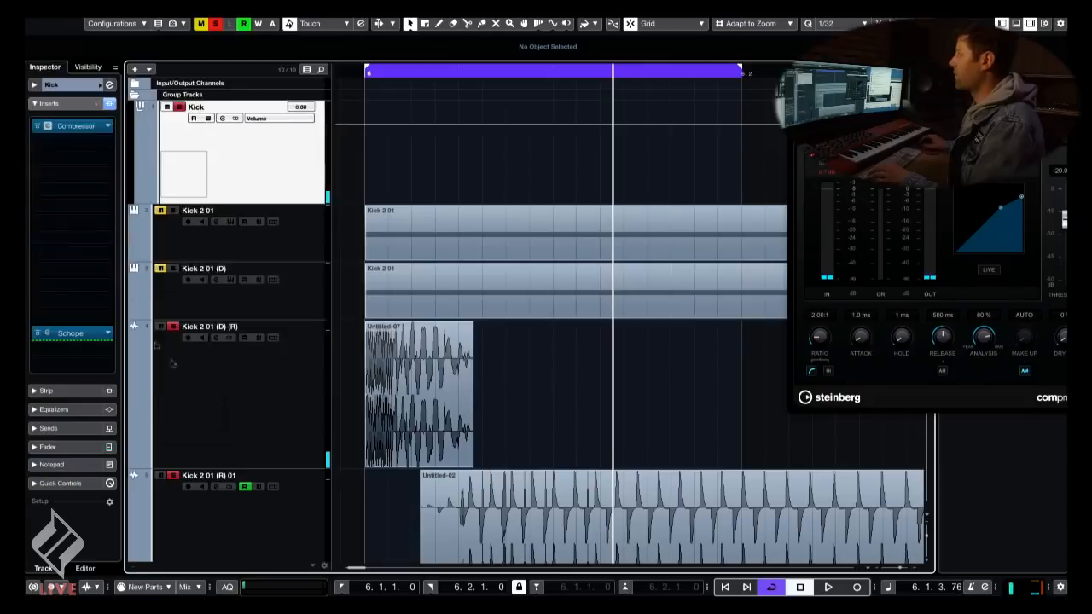
{"action": "left_click", "coordinate": [85, 332]}
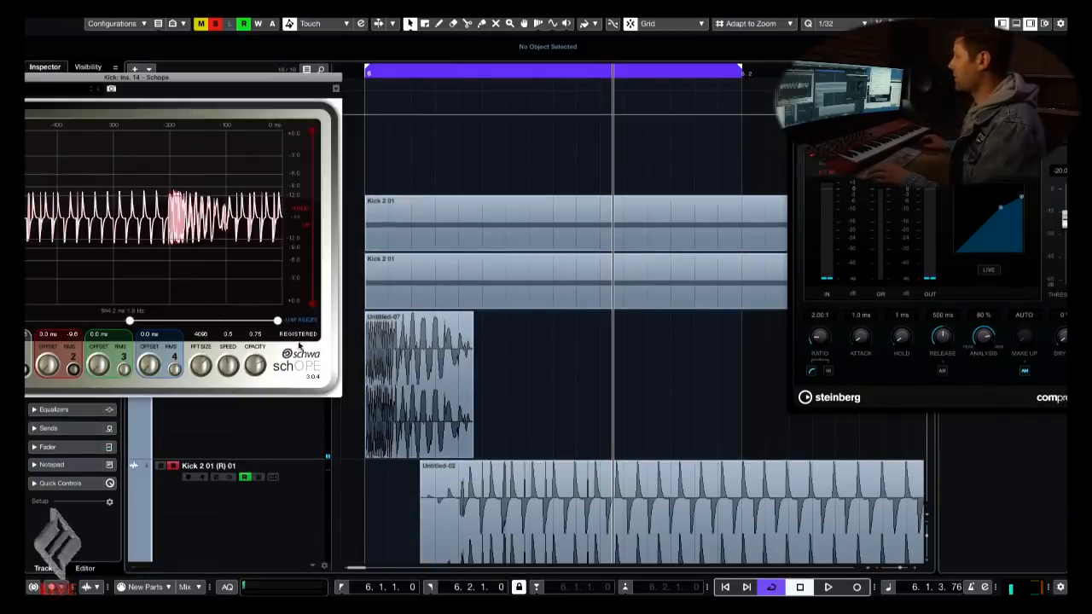
{"action": "left_click", "coordinate": [302, 323]}
{"action": "left_click", "coordinate": [335, 88]}
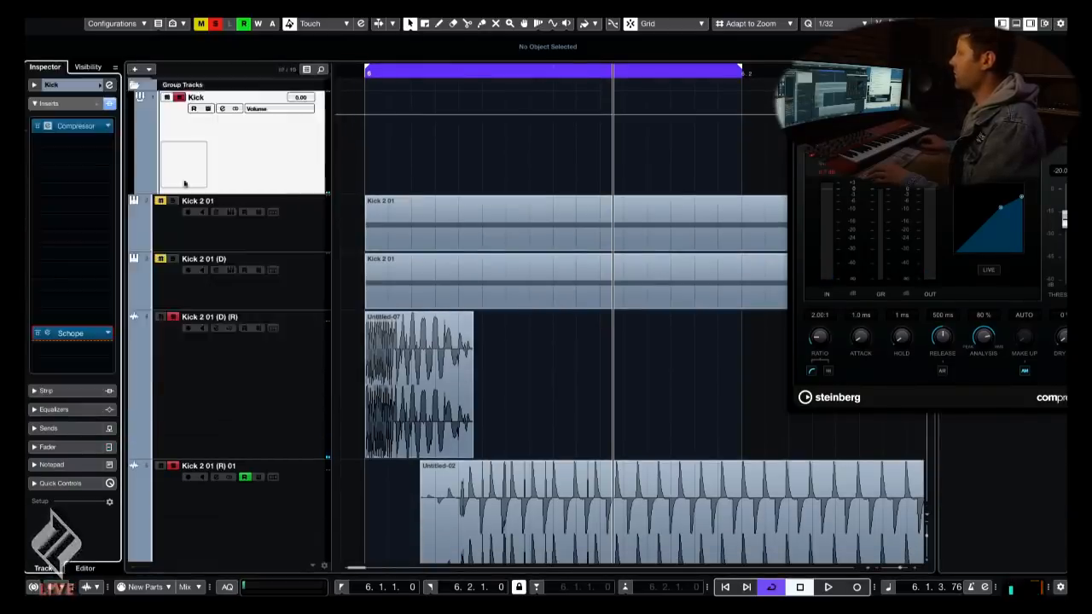
- Unmute and solo the Kick 2 01 (R) 02 track, mute Kick 2 01 (R) 01, and audition Untitled-06 with the attack
{"action": "scroll", "coordinate": [554, 342], "scroll_direction": "down", "scroll_amount": 4}
{"action": "left_click", "coordinate": [256, 289]}
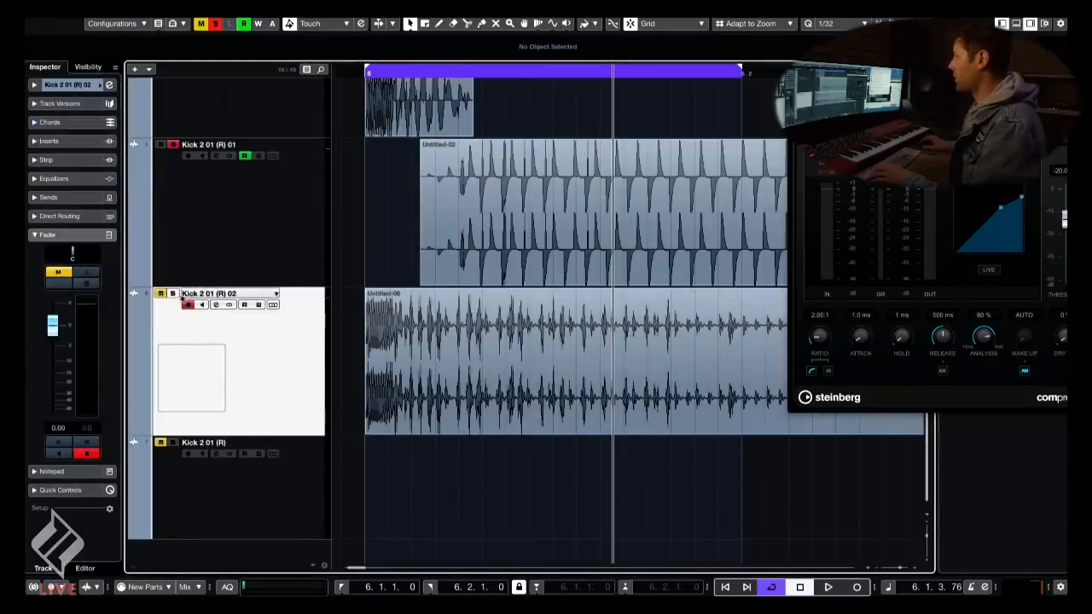
{"action": "key", "text": "space"}
{"action": "key", "text": "h"}
{"action": "key", "text": "h"}
{"action": "key", "text": "h"}
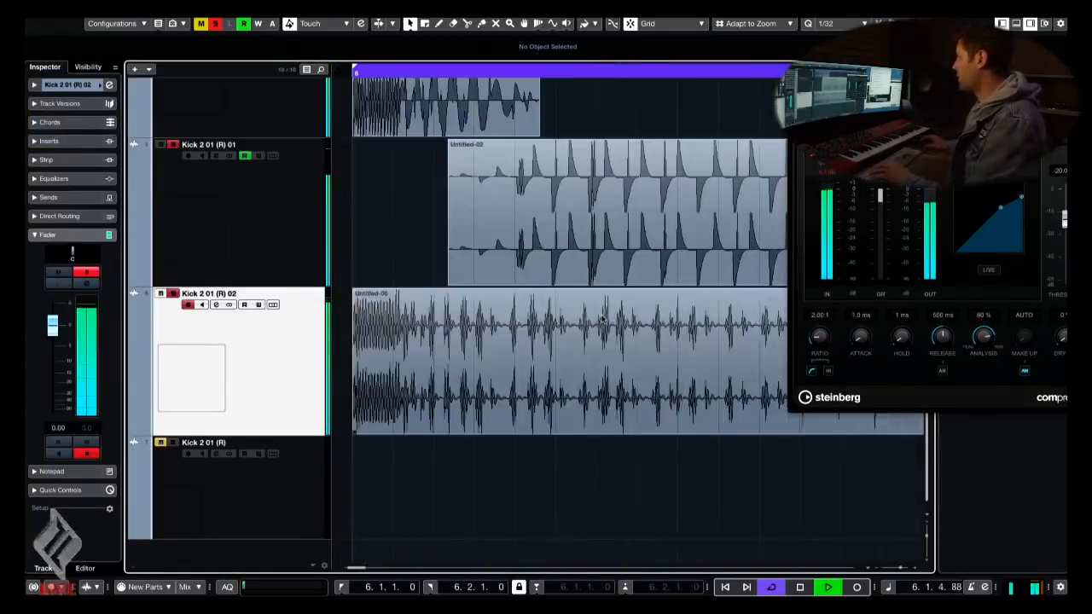
{"action": "left_click", "coordinate": [362, 317]}
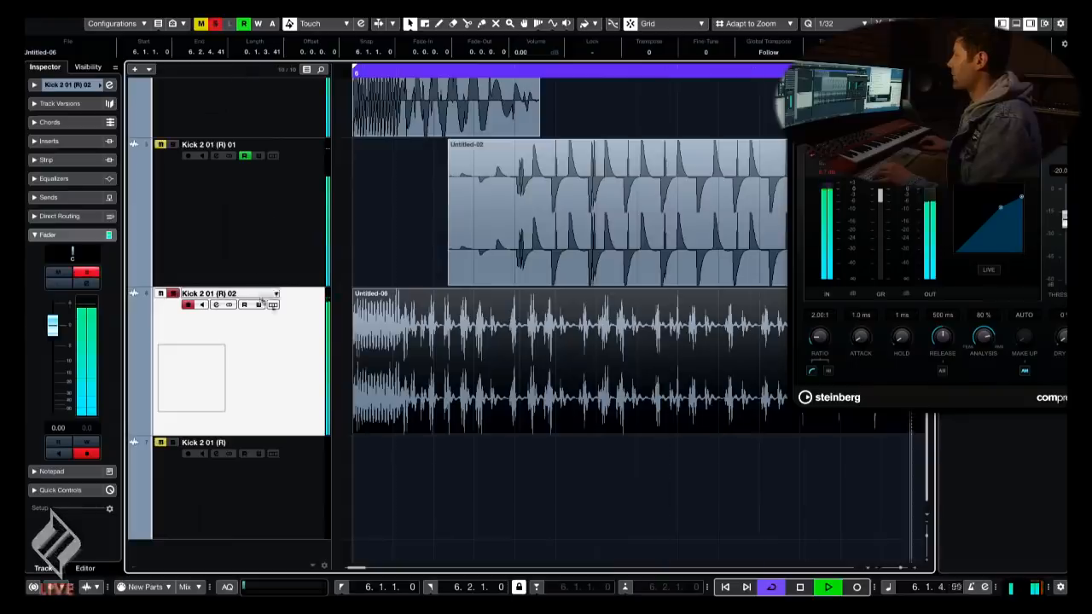
{"action": "key", "text": "g"}
{"action": "key", "text": "g"}
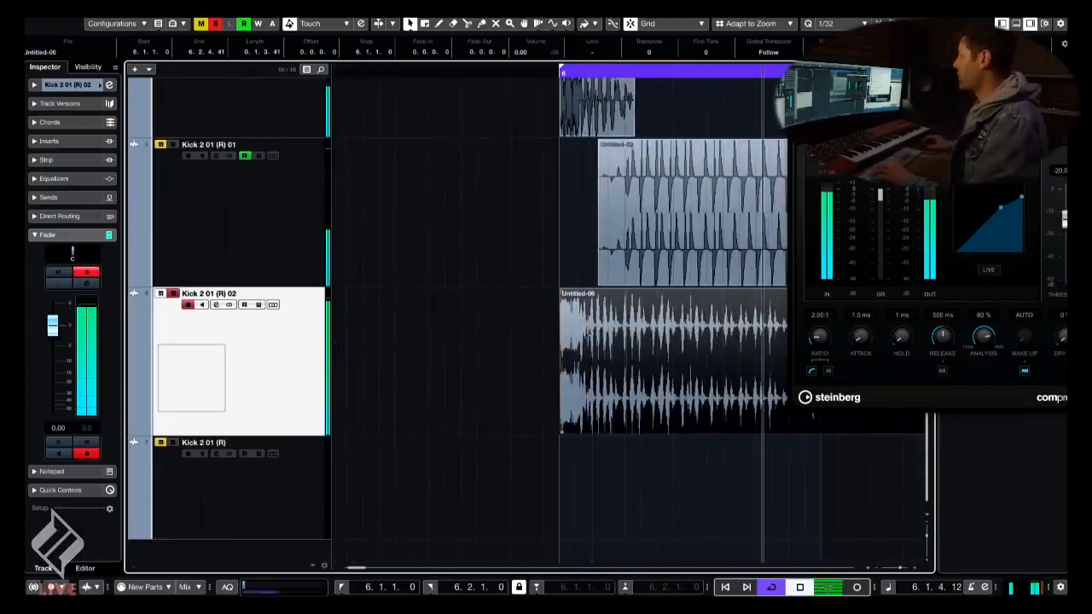
{"action": "key", "text": "space"}
- Split Untitled-06 on the Kick 2 01 (R) 02 track at 6.1.1.42, mute the part after the cut, and play the result
{"action": "key", "text": "h"}
{"action": "key", "text": "3"}
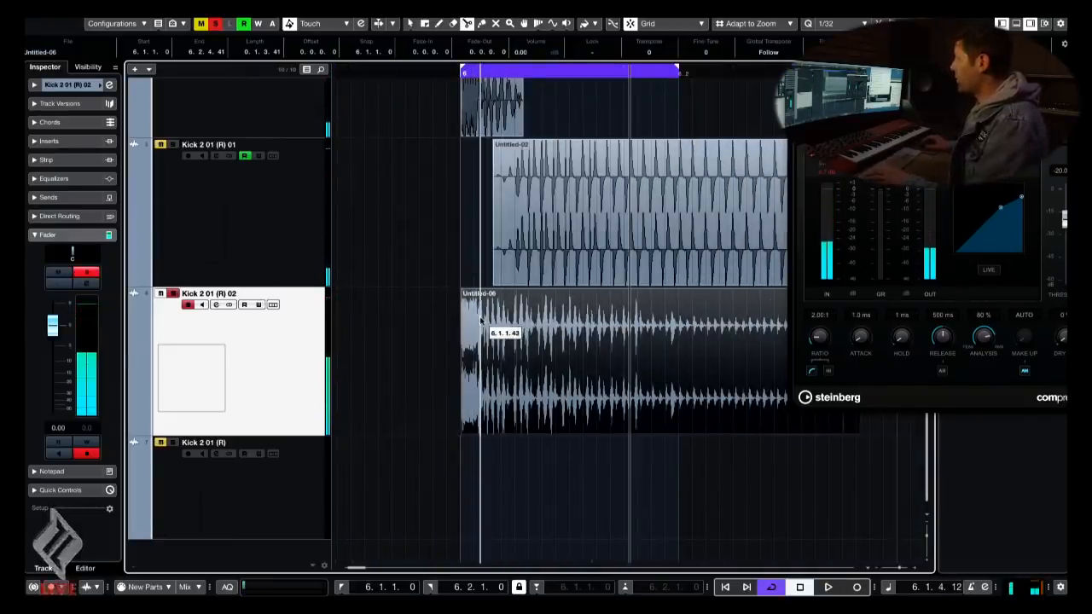
{"action": "left_click", "coordinate": [481, 321]}
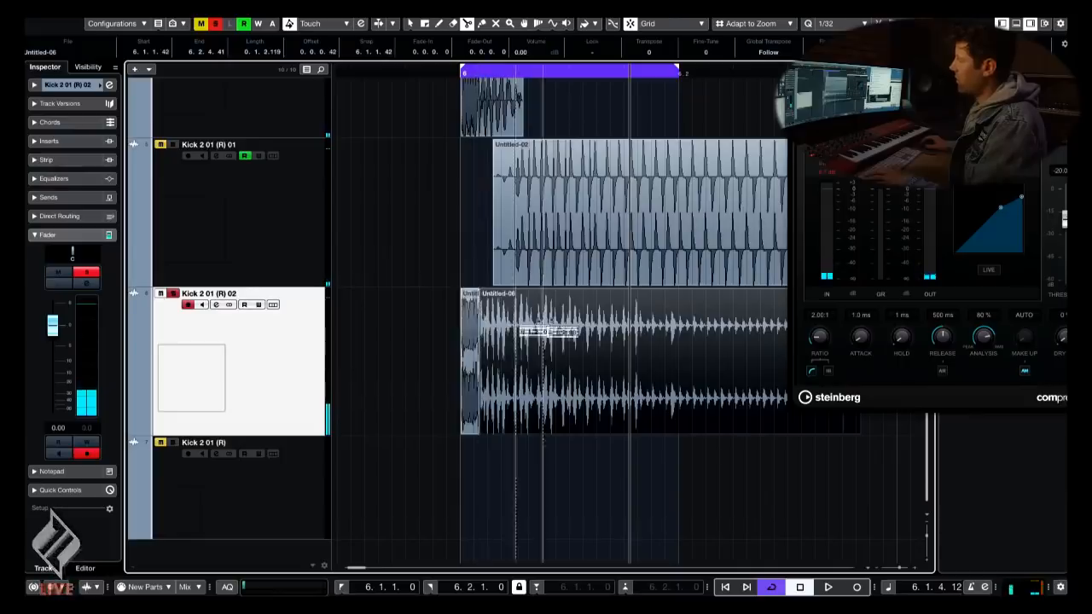
{"action": "key", "text": "1"}
{"action": "left_click", "coordinate": [550, 318]}
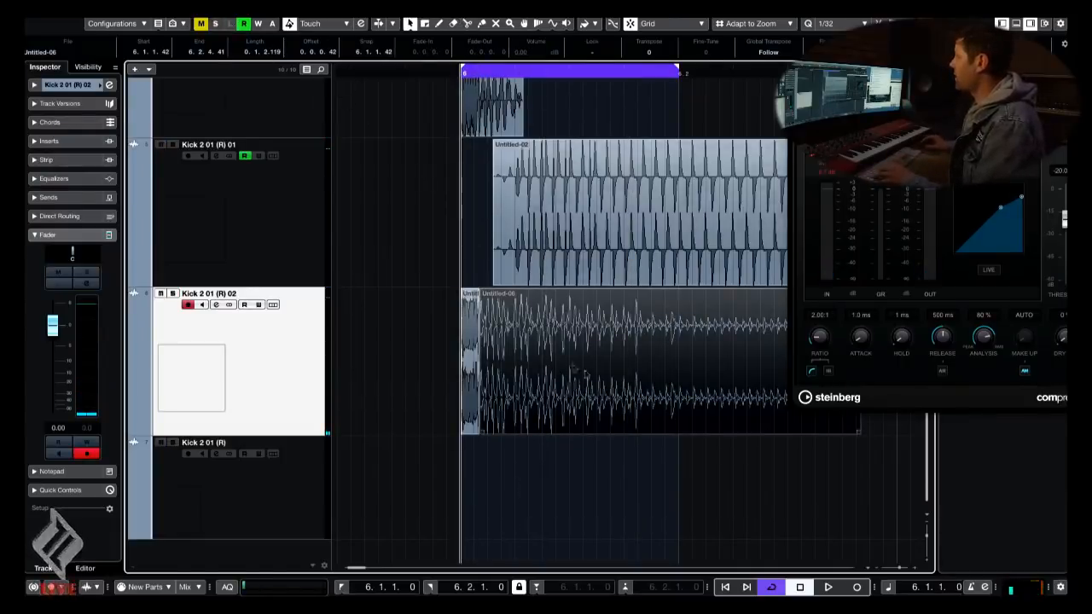
{"action": "left_click", "coordinate": [448, 331]}
{"action": "key", "text": "space"}
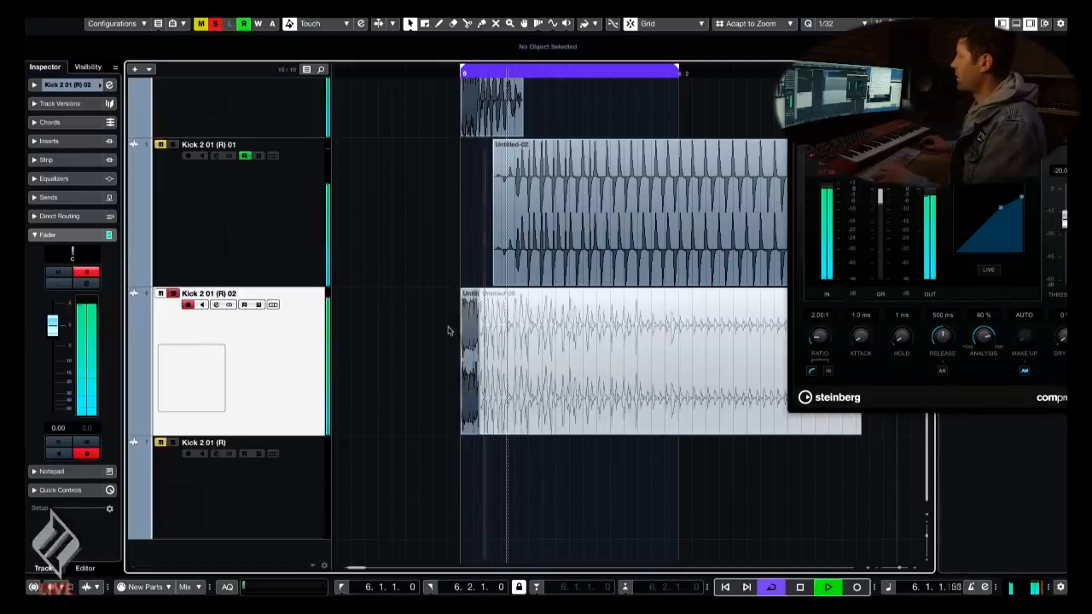
- Duplicate the Kick 2 01 (R) 02 track, keeping only the attack on the original and the unmuted body on the copy placed above it
{"action": "left_click", "coordinate": [471, 320]}
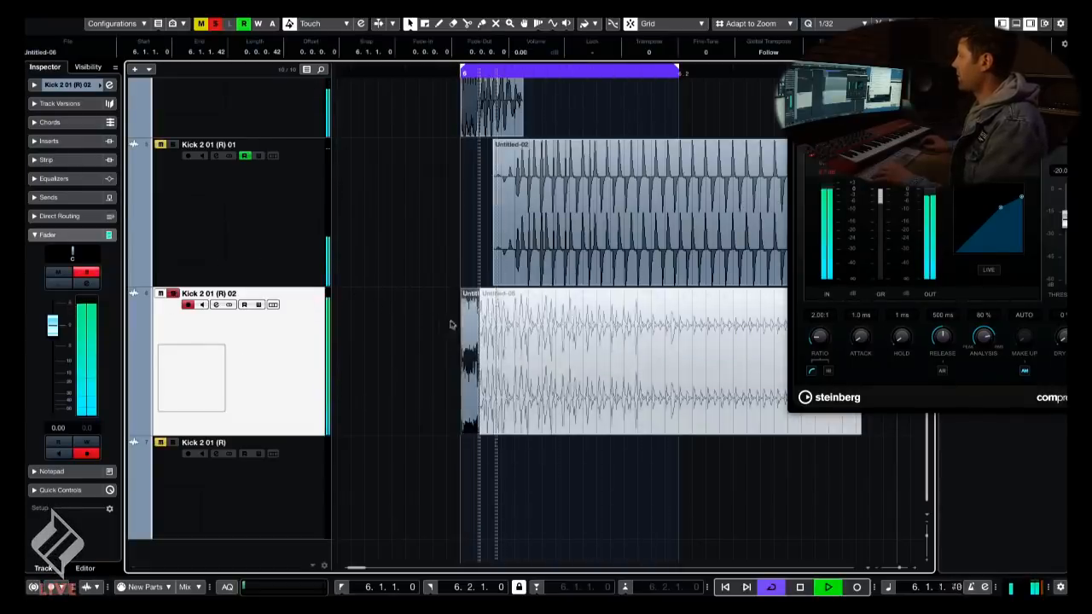
{"action": "key", "text": "ctrl+shift+d"}
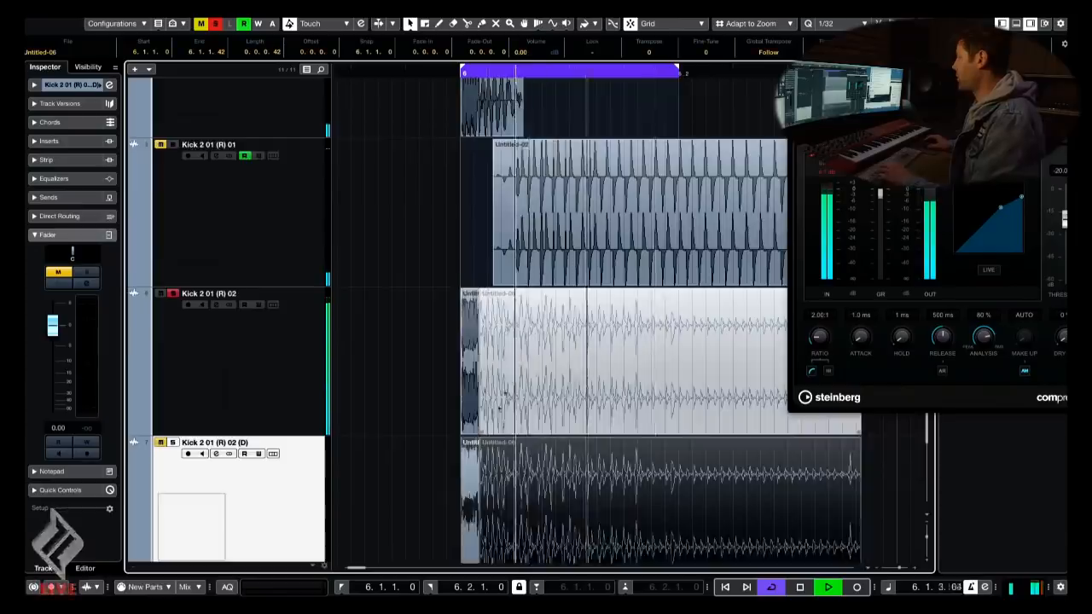
{"action": "scroll", "coordinate": [499, 396], "scroll_direction": "down", "scroll_amount": 2}
{"action": "left_click_drag", "start_coordinate": [426, 260], "coordinate": [442, 381]}
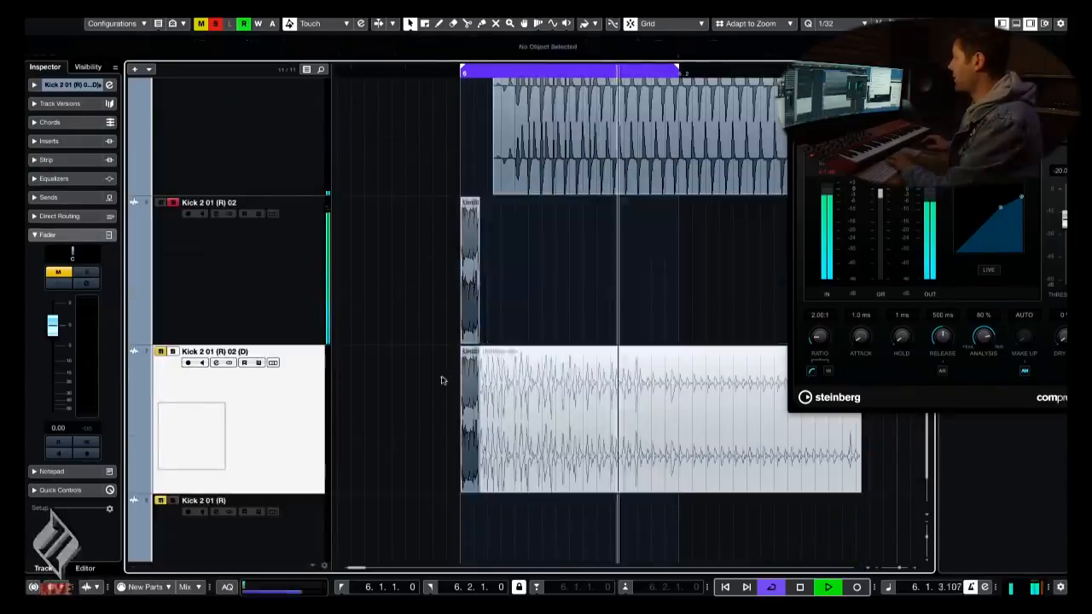
{"action": "left_click", "coordinate": [244, 363]}
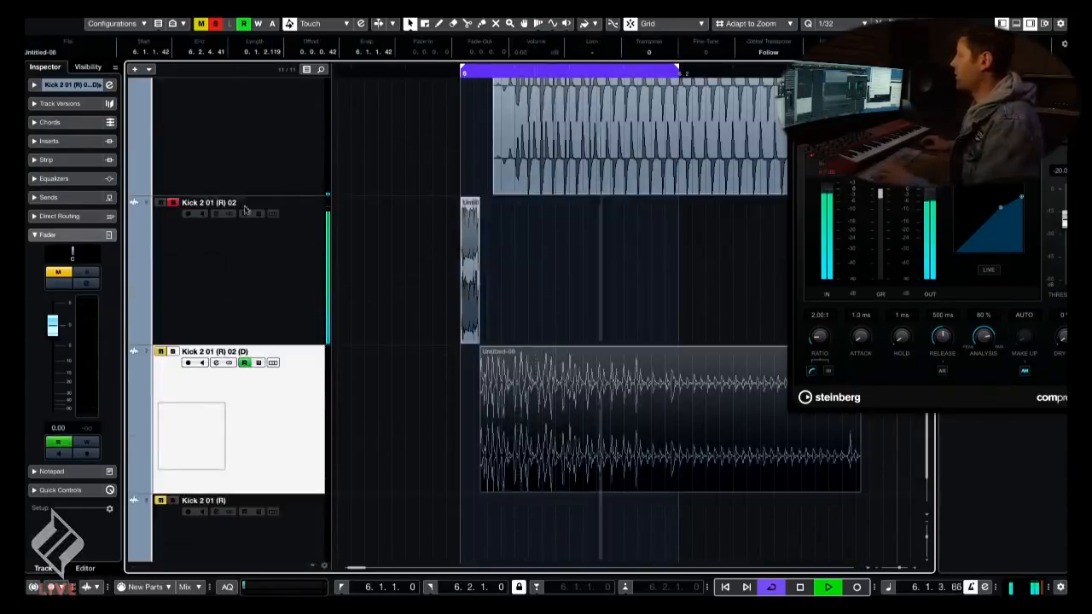
{"action": "left_click_drag", "start_coordinate": [312, 391], "coordinate": [311, 205]}
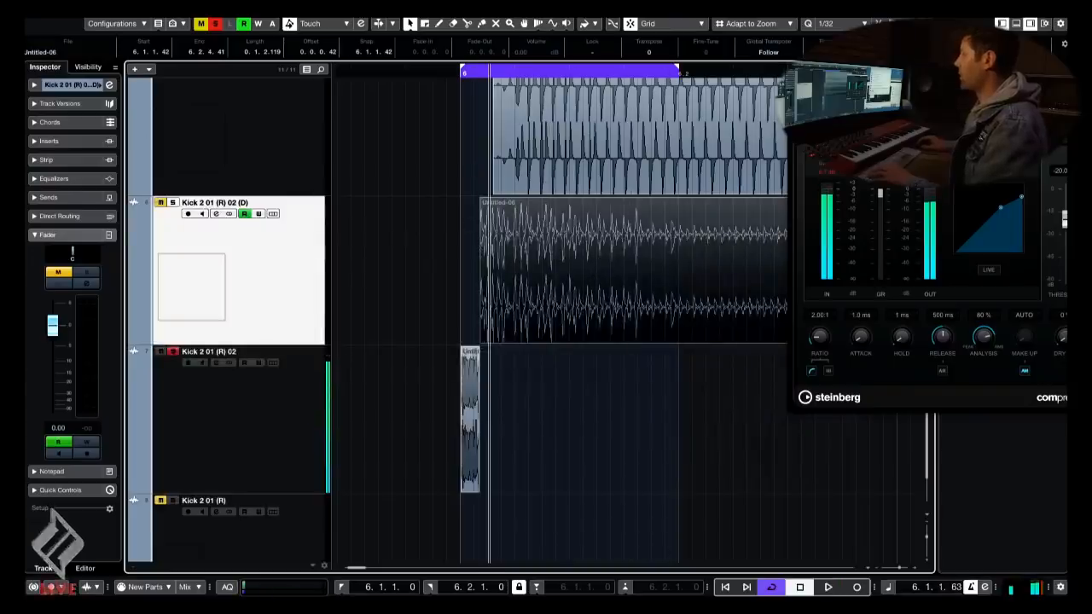
- Solo the Kick 2 01 (R) 02 (D) track and slip the audio inside its Untitled-06 body event while auditioning it
{"action": "scroll", "coordinate": [573, 281], "scroll_direction": "up", "scroll_amount": 3}
{"action": "scroll", "coordinate": [566, 280], "scroll_direction": "right", "scroll_amount": 4}
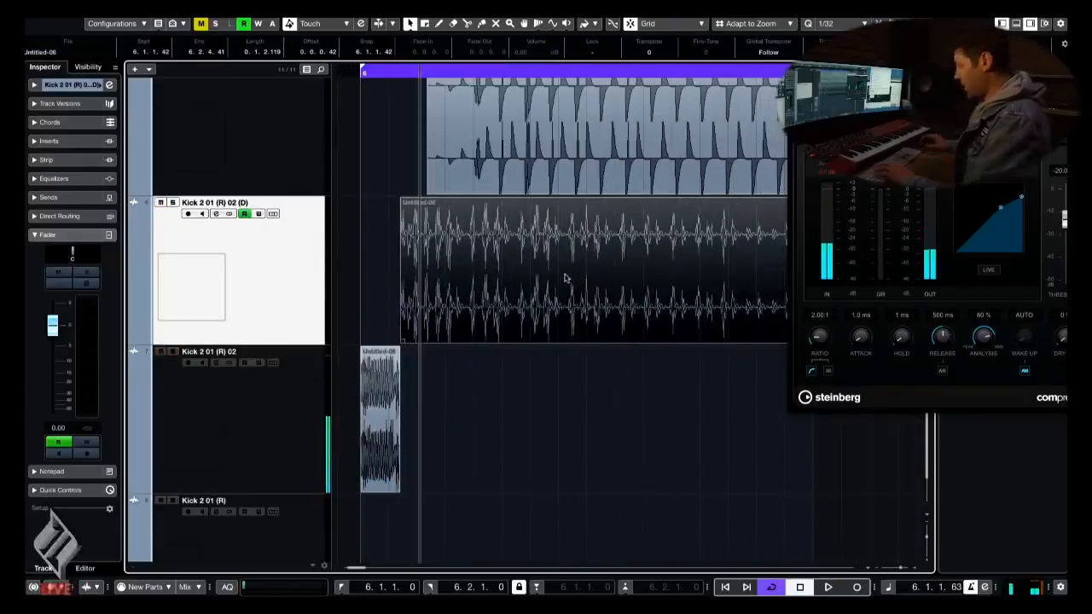
{"action": "key", "text": "space"}
{"action": "scroll", "coordinate": [575, 214], "scroll_direction": "left", "scroll_amount": 2}
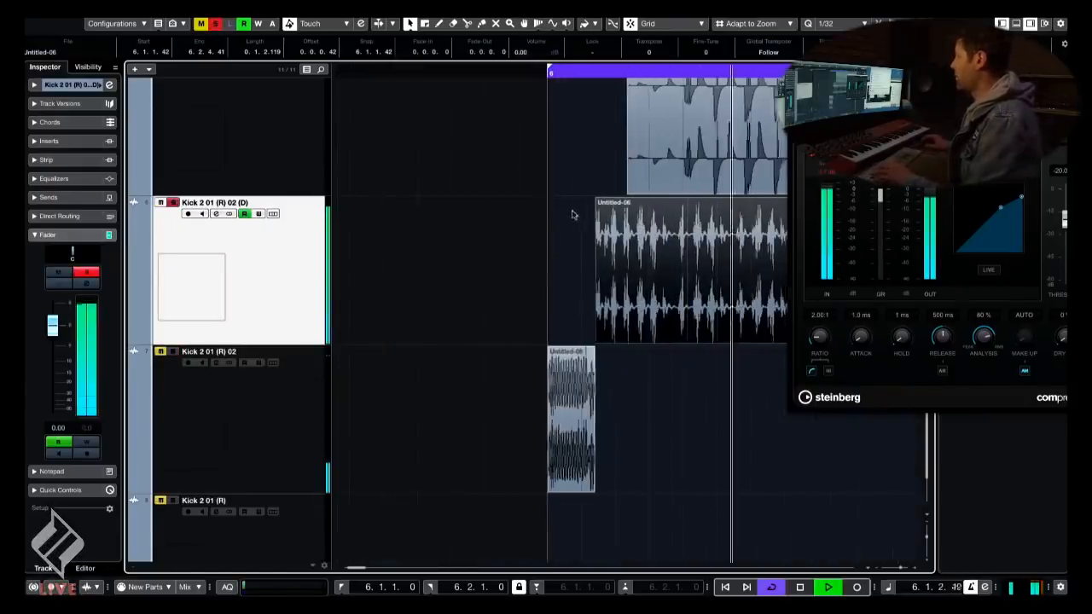
{"action": "scroll", "coordinate": [575, 215], "scroll_direction": "right", "scroll_amount": 3}
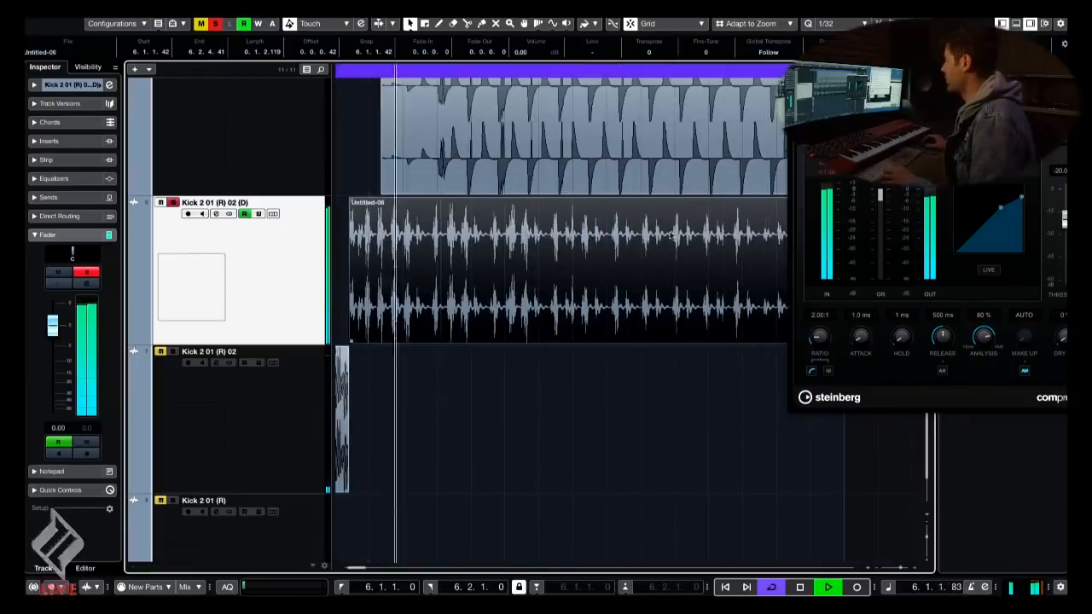
{"action": "scroll", "coordinate": [526, 233], "scroll_direction": "up", "scroll_amount": 1}
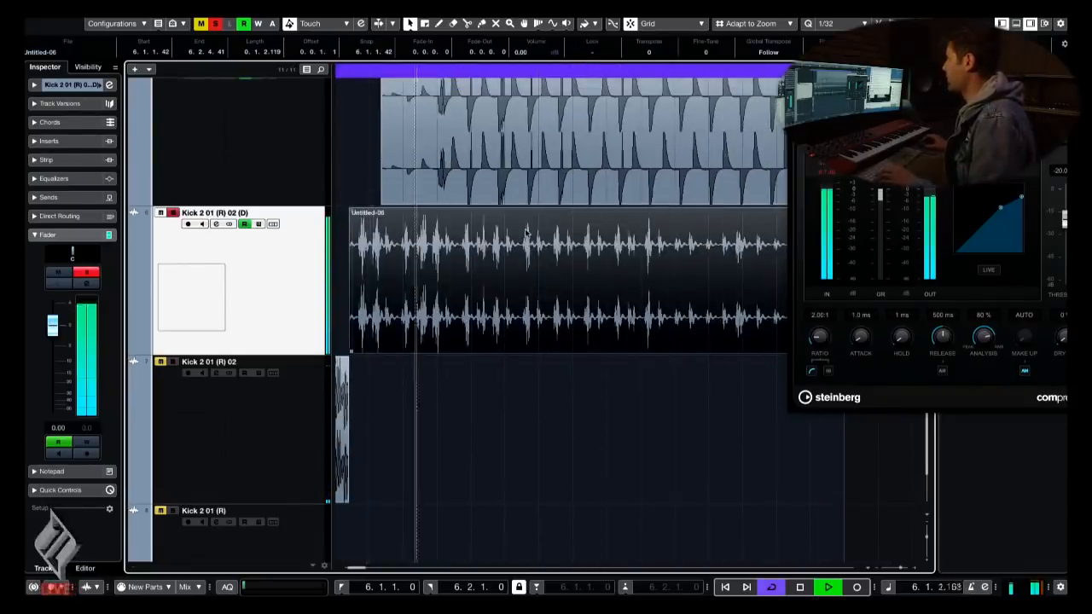
{"action": "scroll", "coordinate": [455, 277], "scroll_direction": "up", "scroll_amount": 3}
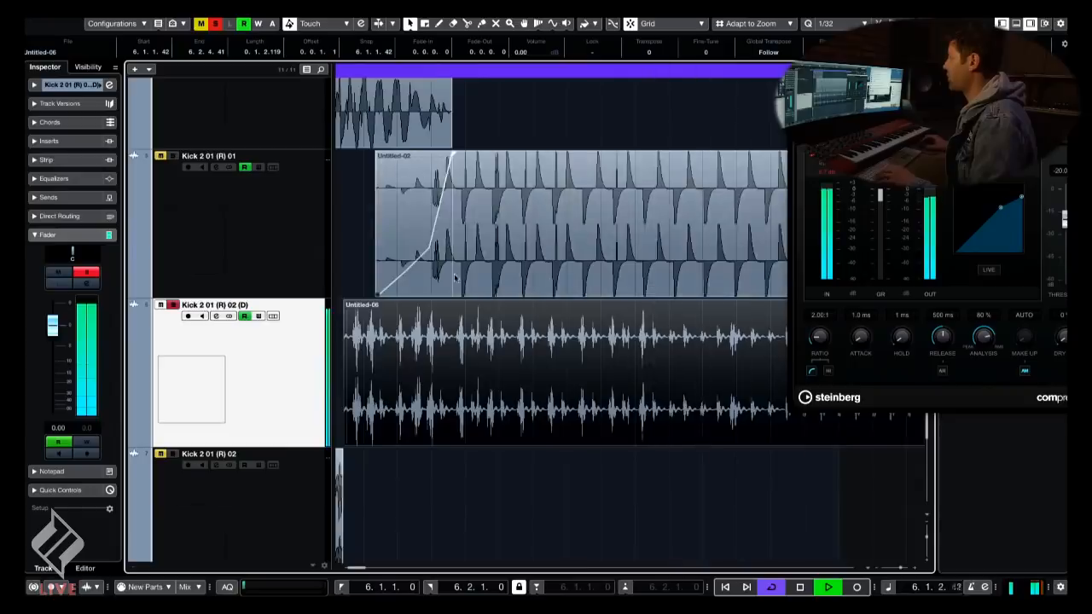
{"action": "scroll", "coordinate": [455, 278], "scroll_direction": "left", "scroll_amount": 1}
{"action": "key", "text": "space"}
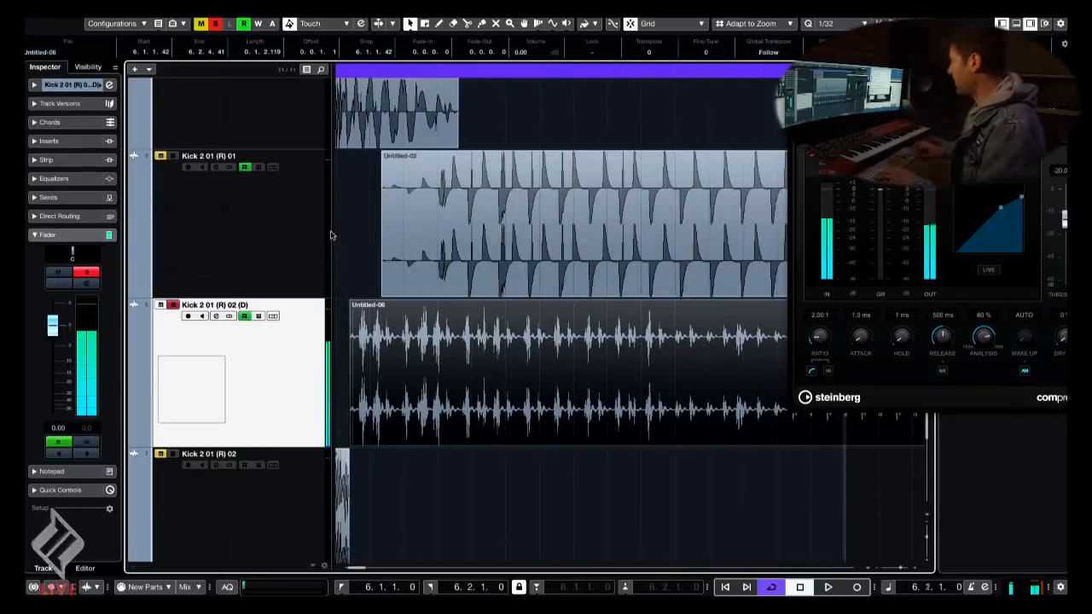
- Clear the solo, slip Untitled-06's body audio to an offset of 0.0.0.117 against the other layers, and close the compressor window
{"action": "left_click", "coordinate": [478, 456]}
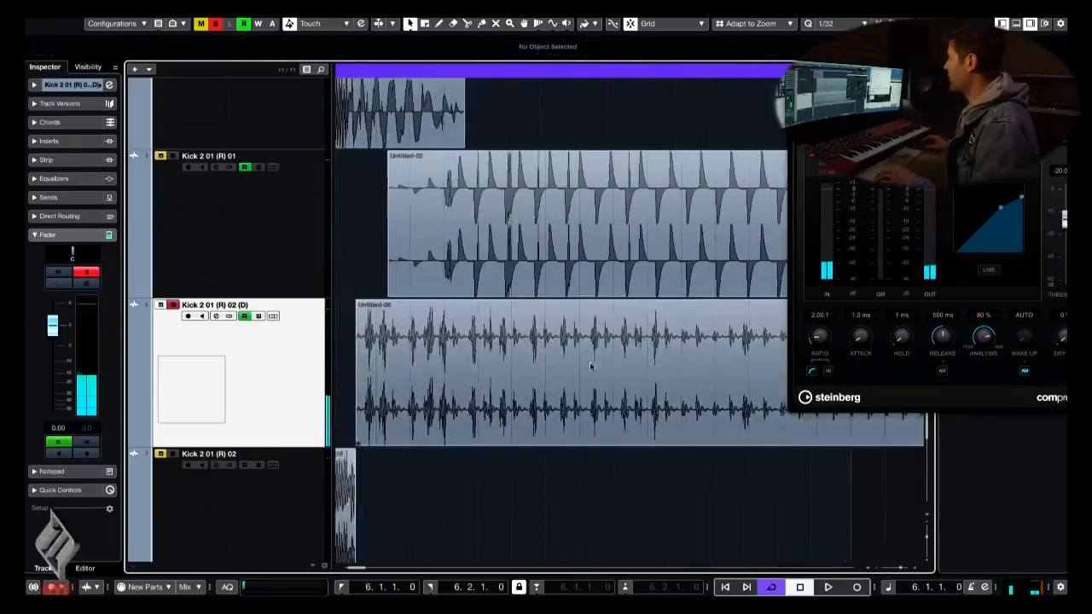
{"action": "scroll", "coordinate": [479, 435], "scroll_direction": "down", "scroll_amount": 2}
{"action": "scroll", "coordinate": [479, 435], "scroll_direction": "up", "scroll_amount": 2}
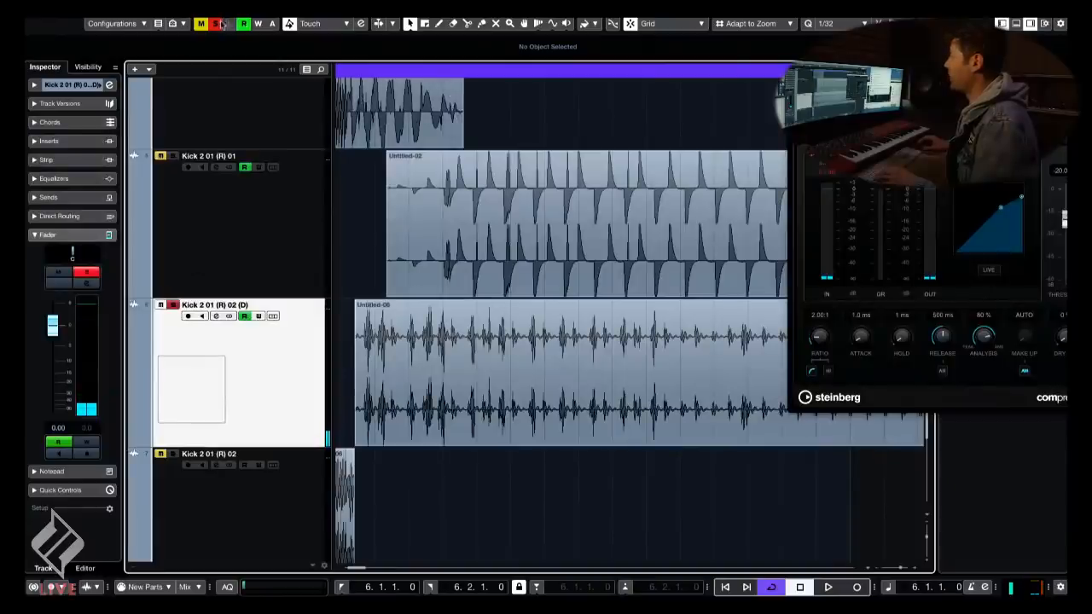
{"action": "left_click", "coordinate": [534, 320]}
{"action": "scroll", "coordinate": [534, 319], "scroll_direction": "up", "scroll_amount": 3}
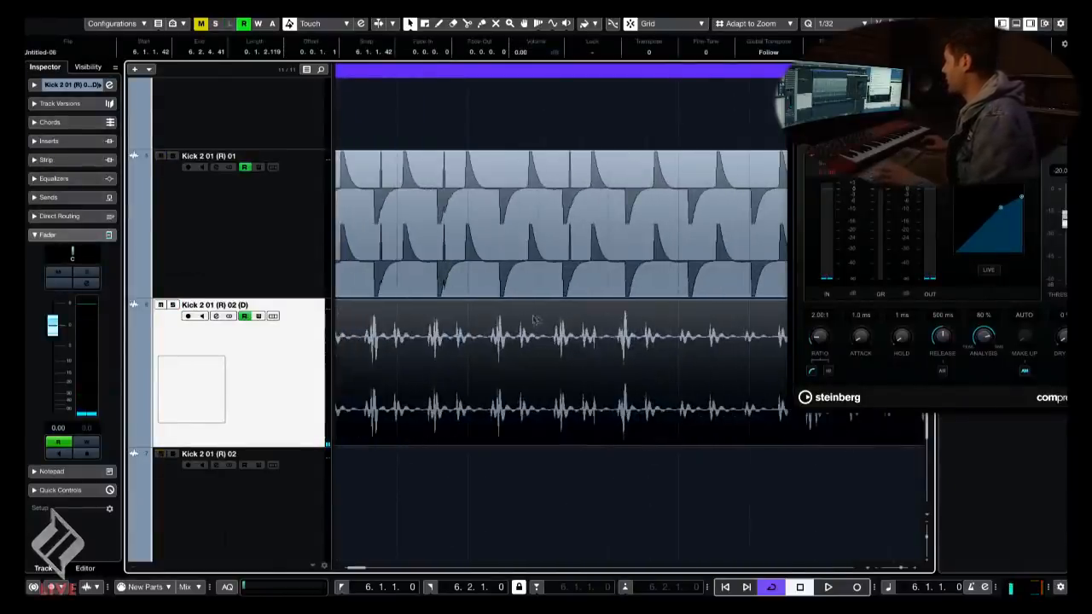
{"action": "left_click", "coordinate": [577, 438]}
{"action": "key", "text": "space"}
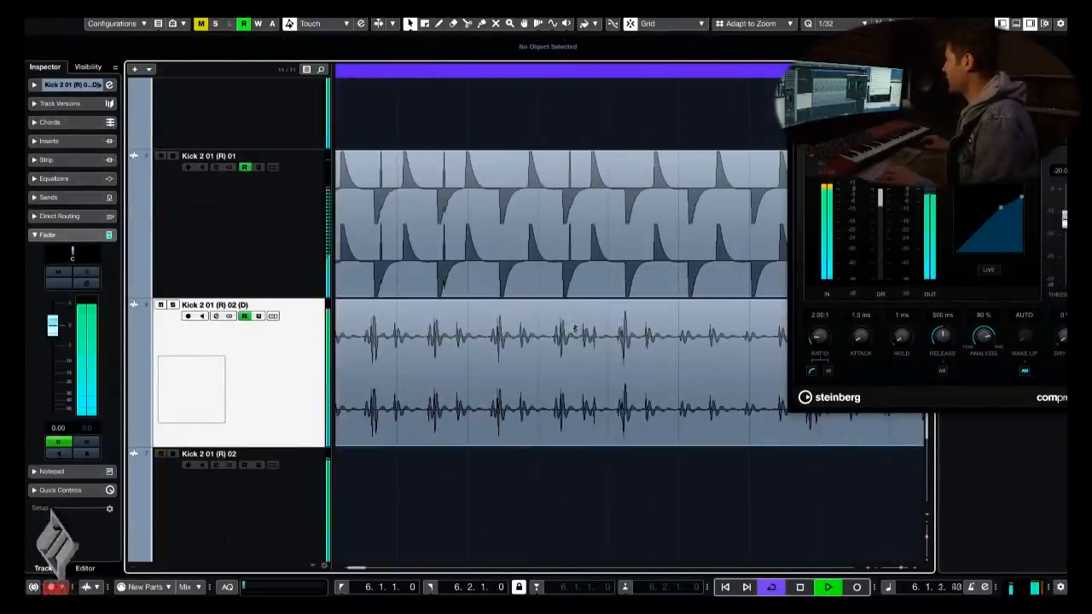
{"action": "key", "text": "ctrl+w"}
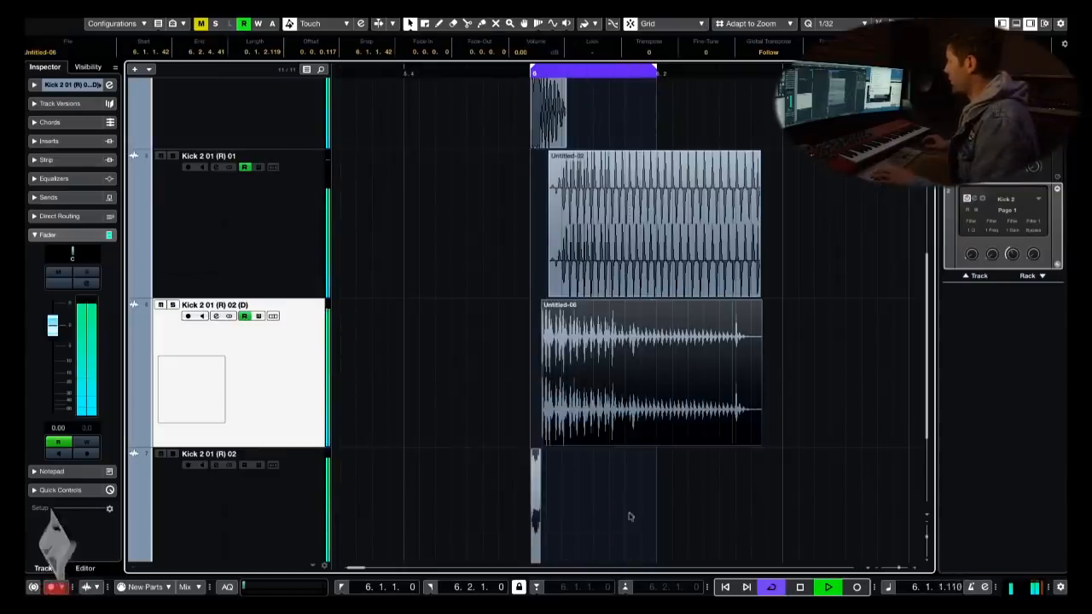
- Lower the Untitled-06 body event to -2.76 dB and Untitled-07 to about -1.59 dB with a curved 0.0.0.49 fade-out
{"action": "left_click_drag", "start_coordinate": [652, 302], "coordinate": [654, 340]}
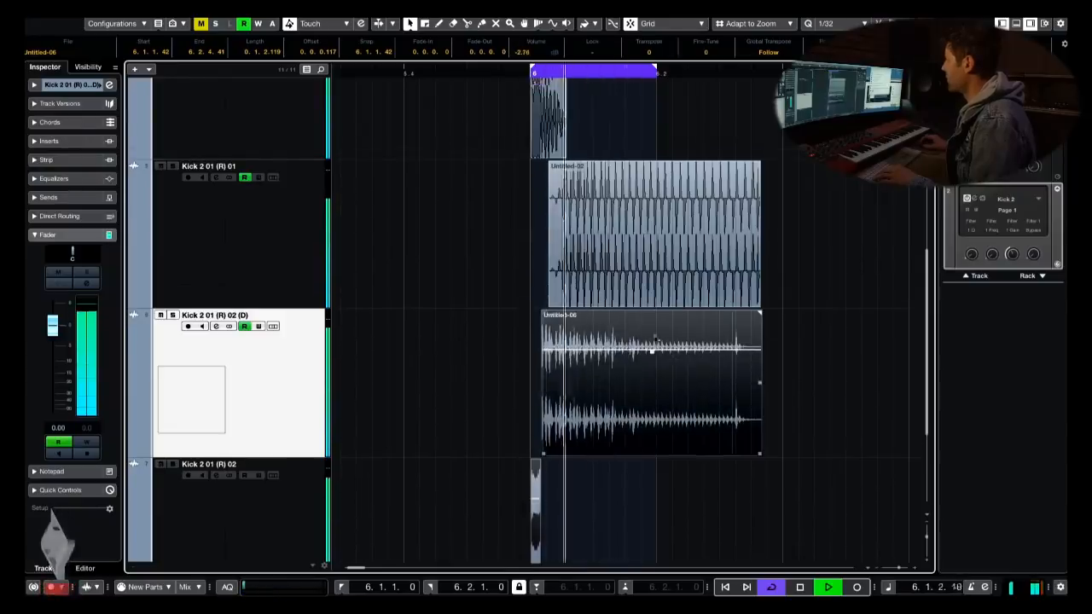
{"action": "scroll", "coordinate": [543, 202], "scroll_direction": "up", "scroll_amount": 5}
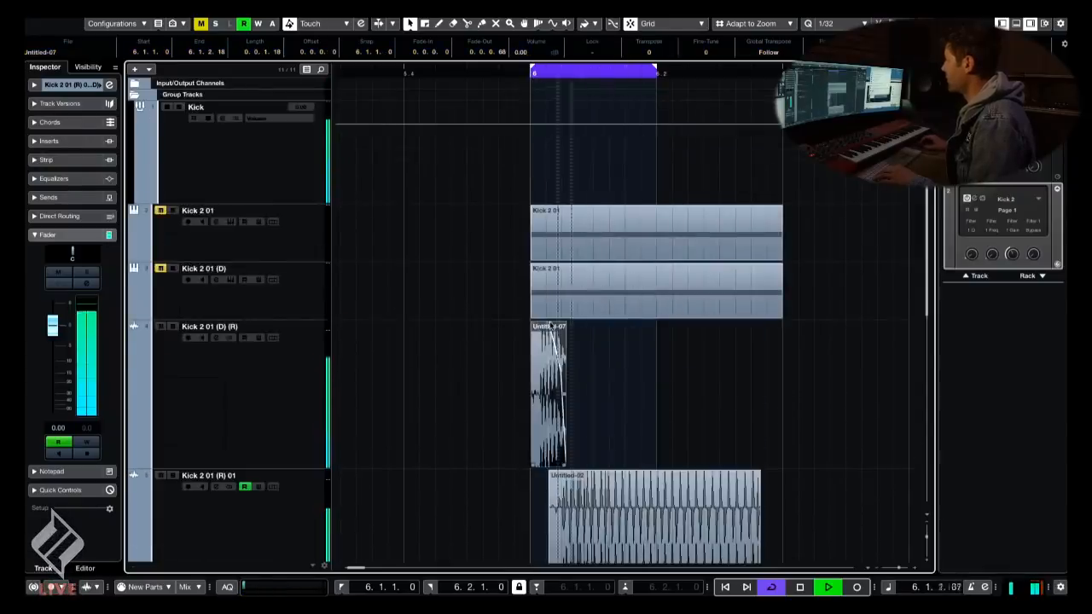
{"action": "key", "text": "space"}
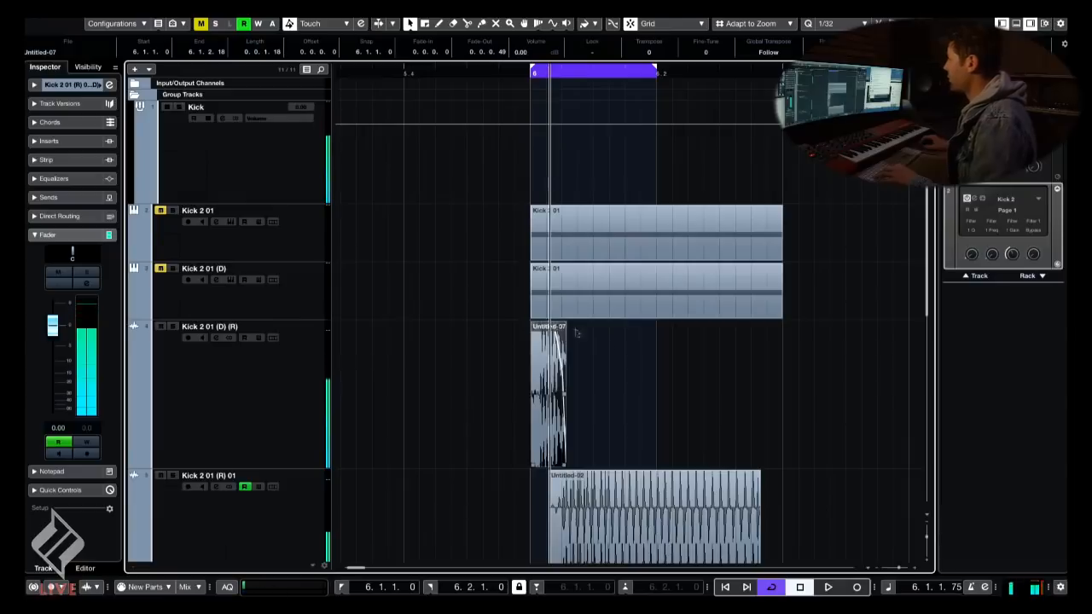
{"action": "scroll", "coordinate": [598, 342], "scroll_direction": "down", "scroll_amount": 1}
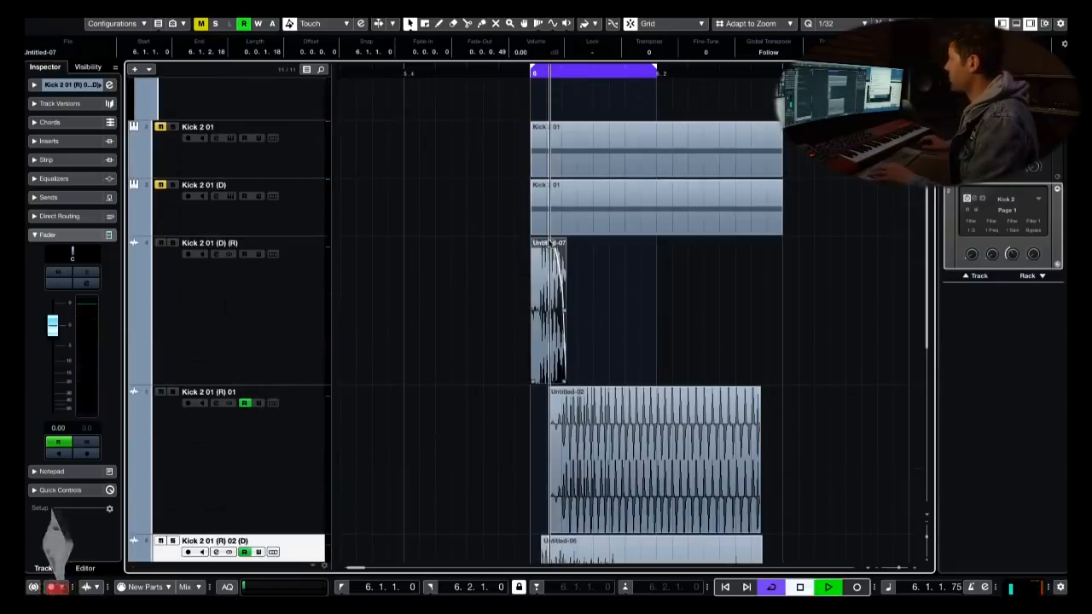
{"action": "key", "text": "space"}
{"action": "scroll", "coordinate": [504, 350], "scroll_direction": "down", "scroll_amount": 4}
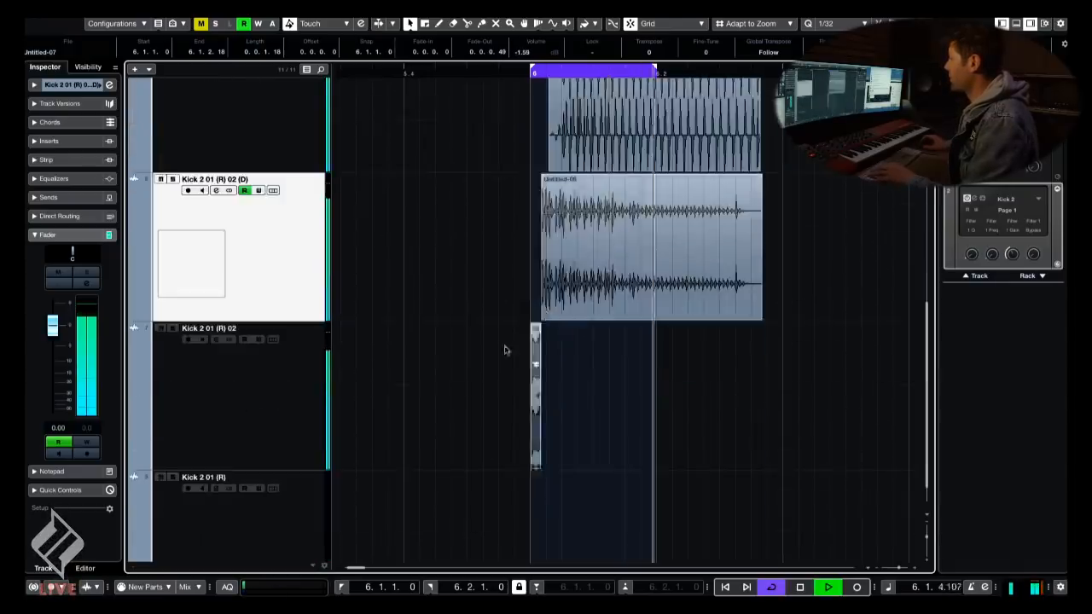
- Try the Kick 2 01 (R) 02 fader at about -5.50, reset it to 0.00, and lower the track's Untitled-06 attack event to -2.76 dB
{"action": "left_click", "coordinate": [273, 378]}
{"action": "scroll", "coordinate": [256, 431], "scroll_direction": "up", "scroll_amount": 1}
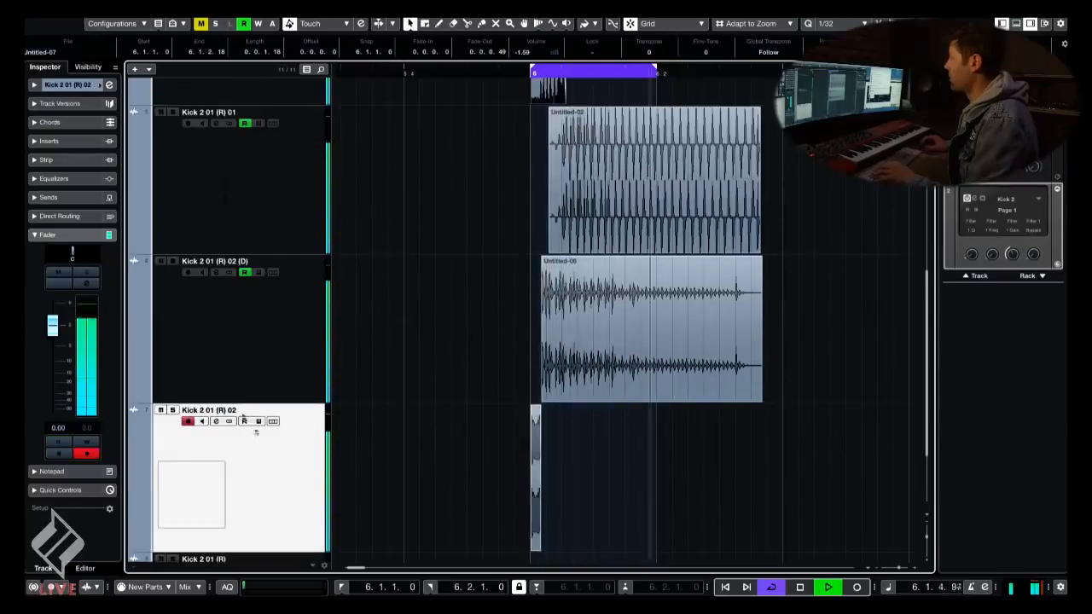
{"action": "left_click_drag", "start_coordinate": [53, 326], "coordinate": [51, 349]}
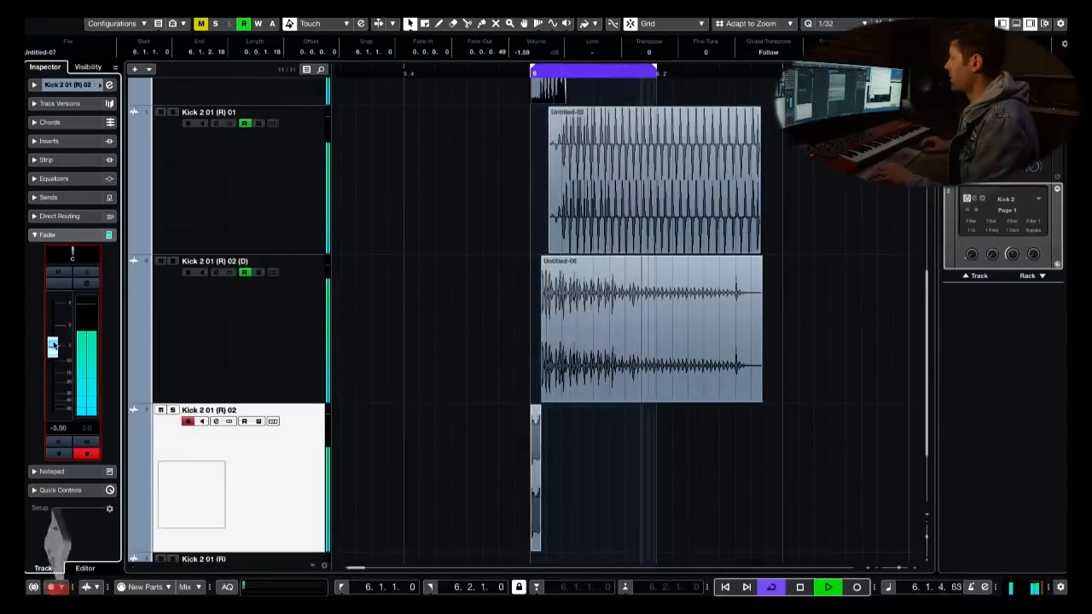
{"action": "left_click", "coordinate": [52, 346], "text": "ctrl"}
{"action": "left_click", "coordinate": [499, 456]}
{"action": "key", "text": "space"}
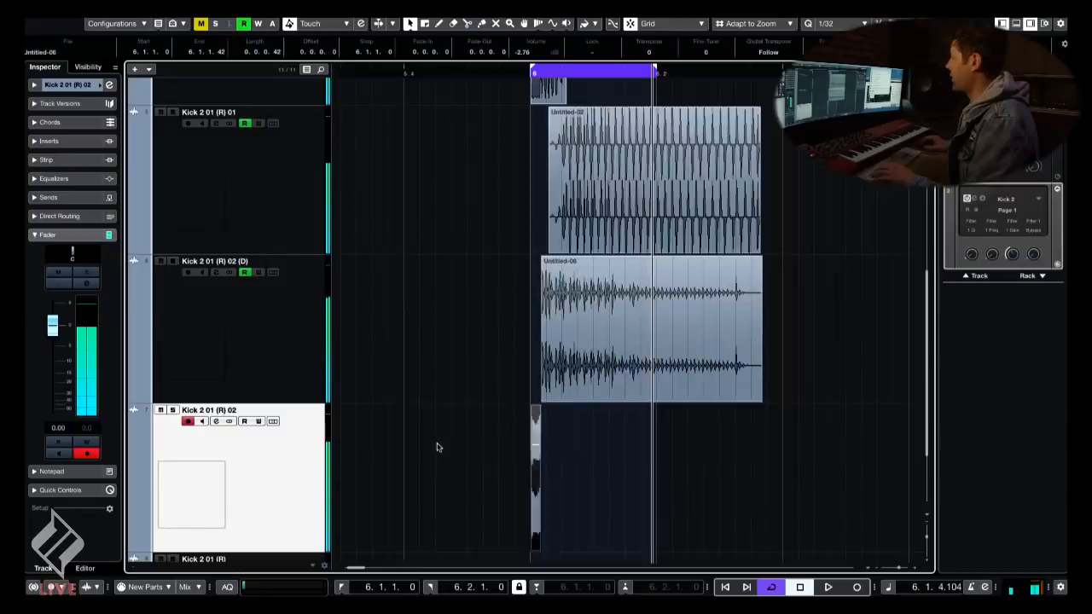
- Solo the Kick 2 01 (R) 02 track and audition its short Untitled-06 attack event
{"action": "key", "text": "s"}
{"action": "key", "text": "h"}
{"action": "scroll", "coordinate": [504, 320], "scroll_direction": "left", "scroll_amount": 3}
{"action": "key", "text": "space"}
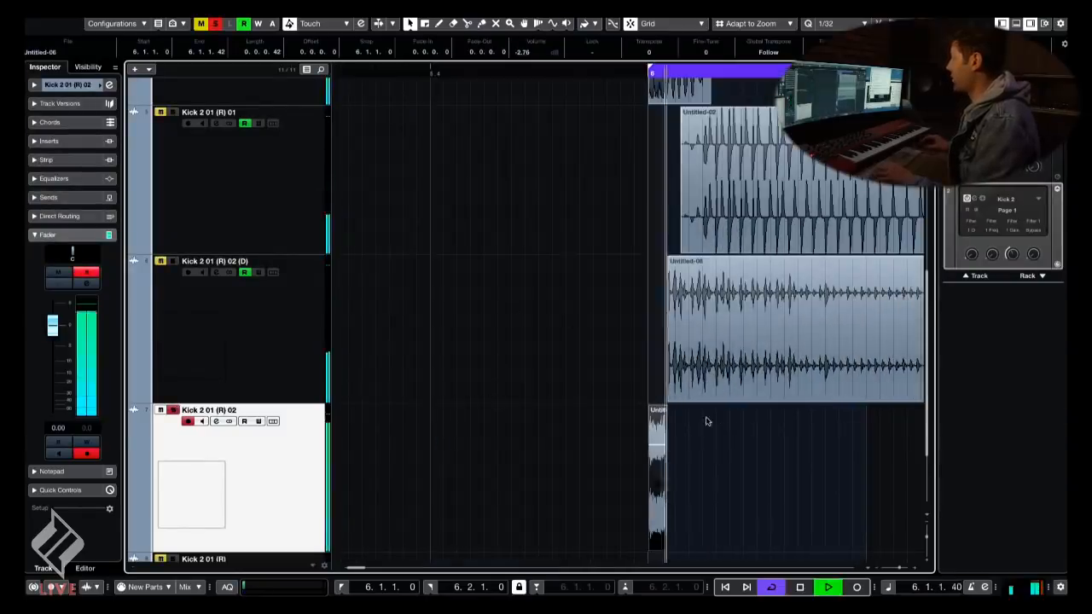
- Insert the Steinberg Frequency EQ in the first insert slot of the Kick 2 01 (R) 02 track
{"action": "left_click", "coordinate": [68, 141]}
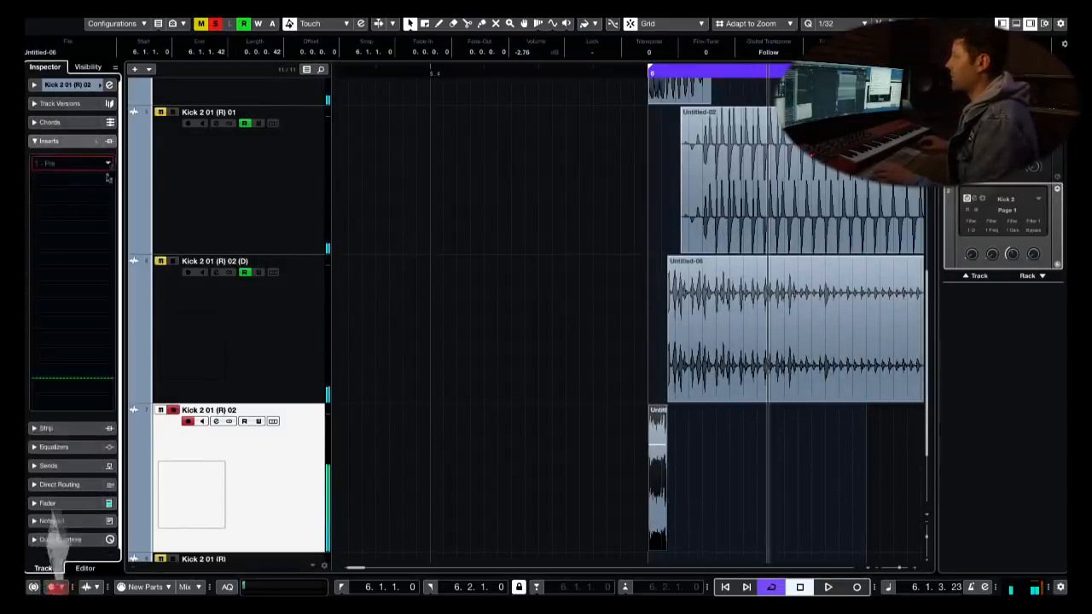
{"action": "left_click", "coordinate": [104, 167]}
{"action": "type", "text": "qq"}
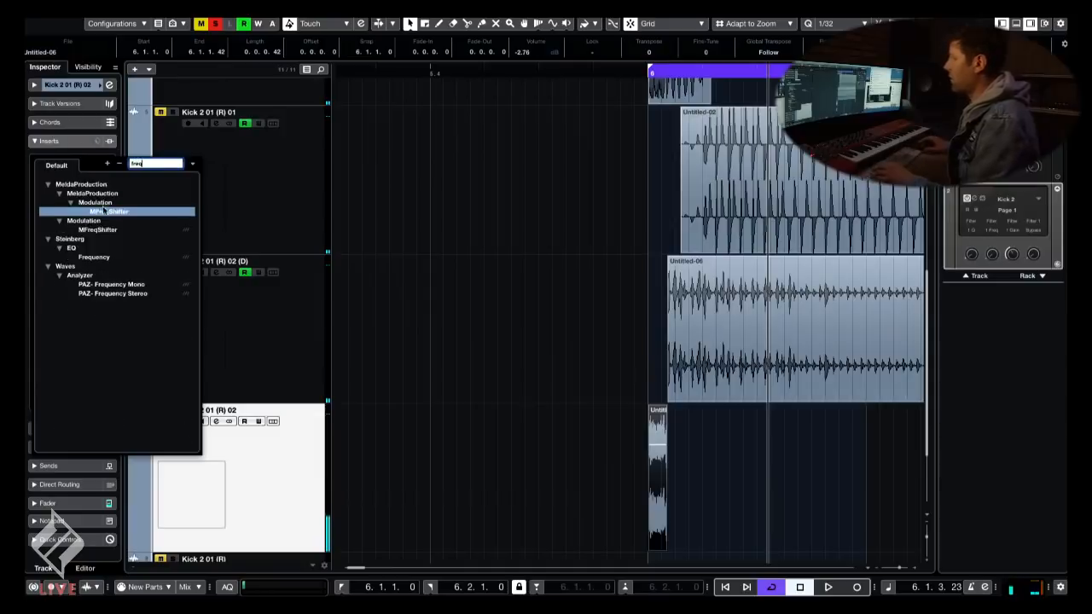
{"action": "left_click", "coordinate": [91, 257]}
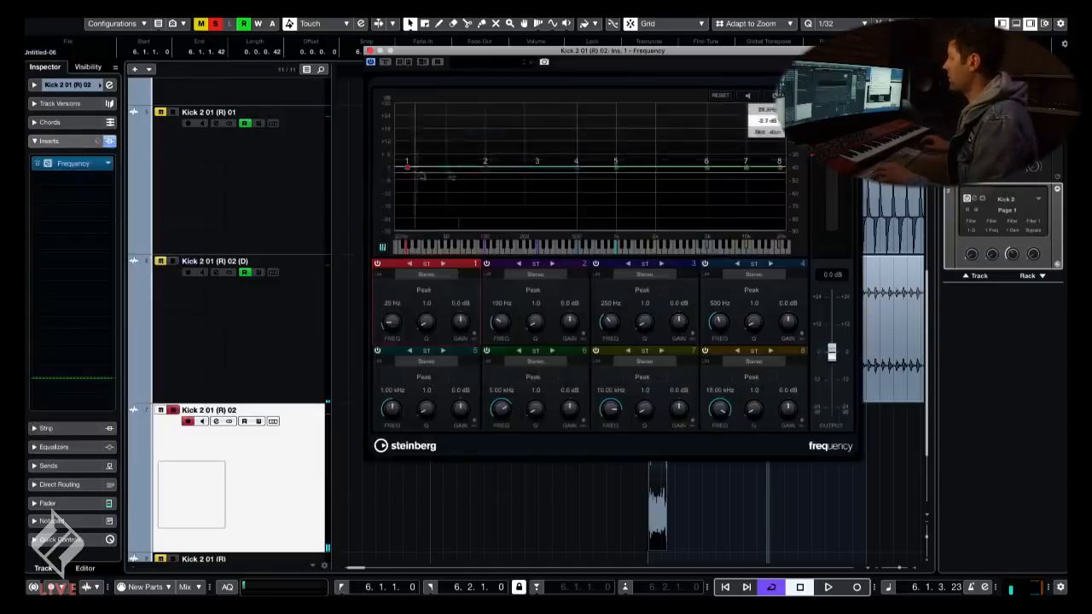
{"action": "left_click_drag", "start_coordinate": [582, 56], "coordinate": [516, 53]}
- Cut the attack's resonance with EQ band 4 at 565 Hz, Q 20.0 and -24.0 dB gain during playback
{"action": "key", "text": "space"}
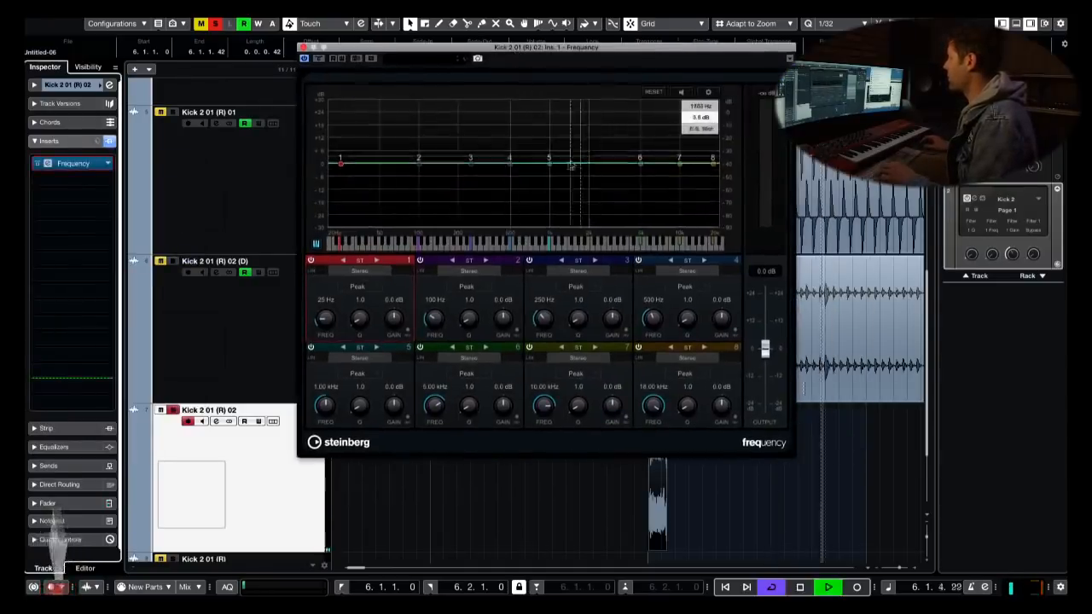
{"action": "left_click_drag", "start_coordinate": [513, 165], "coordinate": [516, 159]}
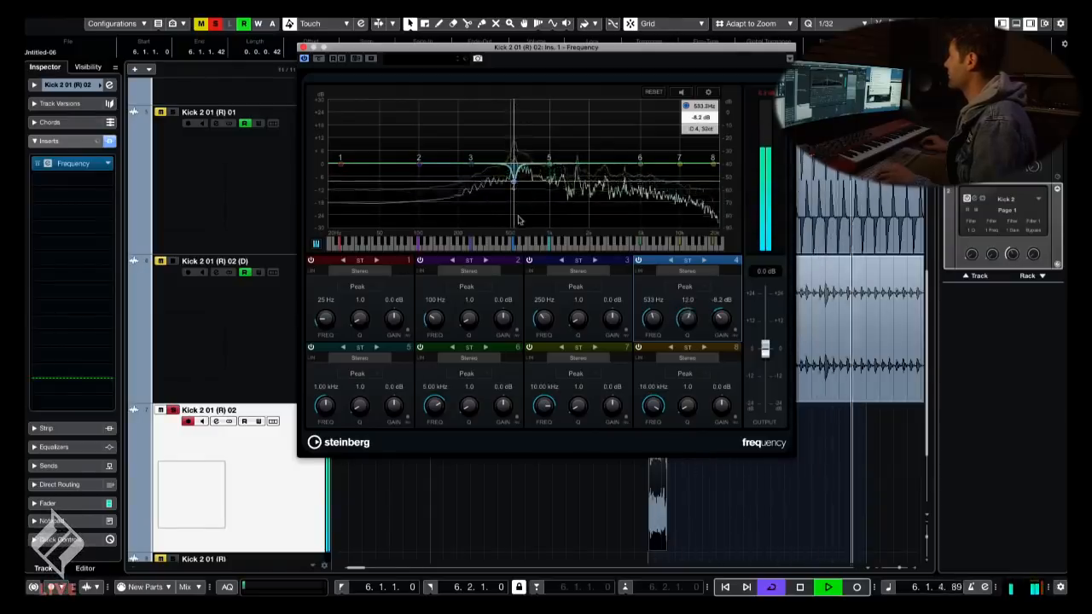
{"action": "left_click_drag", "start_coordinate": [518, 285], "coordinate": [517, 259]}
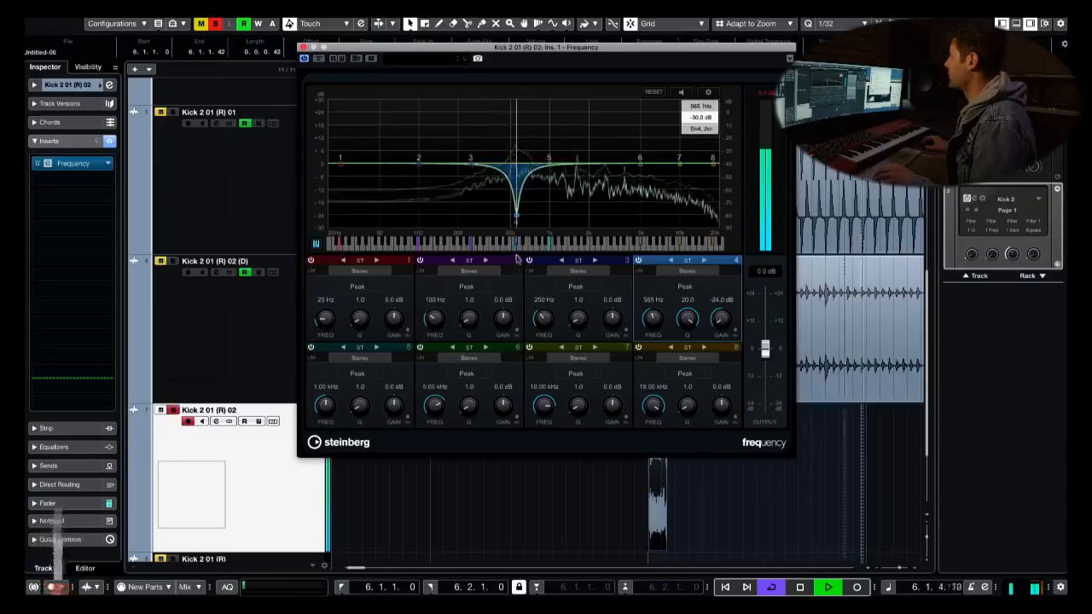
- Set EQ band 4 to 528 Hz at -9.0 dB, band 5 to 1.10 kHz at 2.9 dB and band 8 to 9.51 kHz at 7.4 dB
{"action": "left_click_drag", "start_coordinate": [512, 220], "coordinate": [515, 207]}
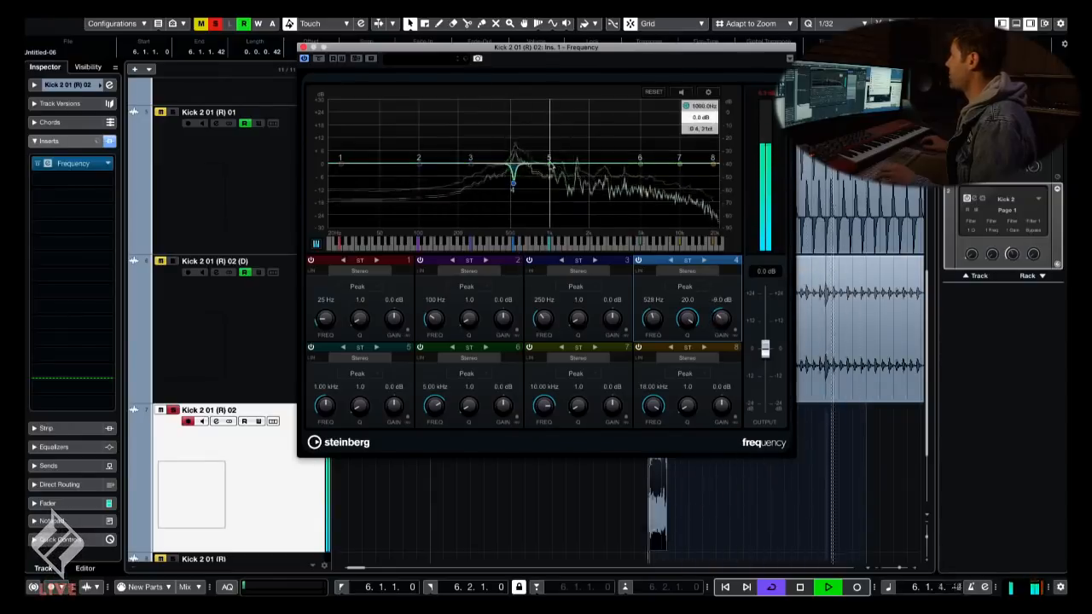
{"action": "left_click_drag", "start_coordinate": [549, 163], "coordinate": [553, 156]}
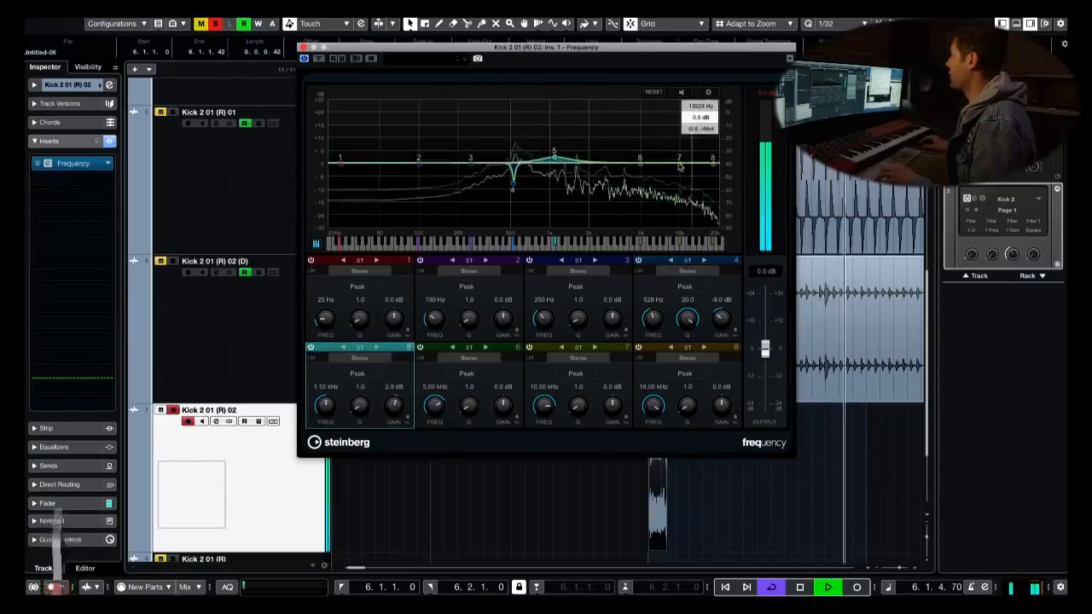
{"action": "key", "text": "space"}
{"action": "left_click_drag", "start_coordinate": [715, 164], "coordinate": [687, 149]}
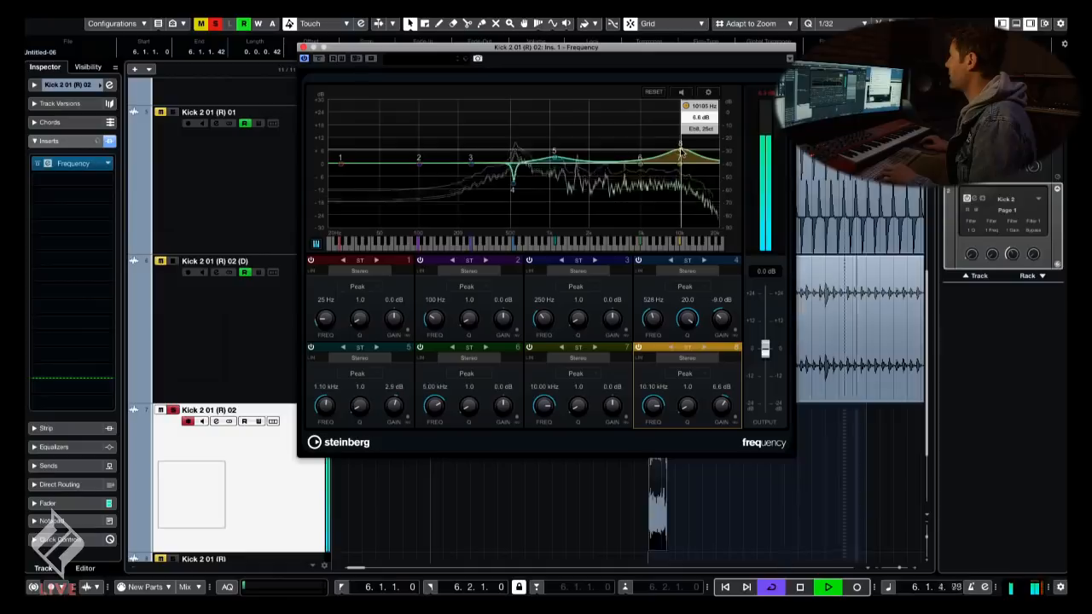
- Make EQ band 1 a low shelf at 169 Hz with Q 6.3 and -24.0 dB gain, and close the equalizer
{"action": "left_click_drag", "start_coordinate": [338, 164], "coordinate": [405, 193]}
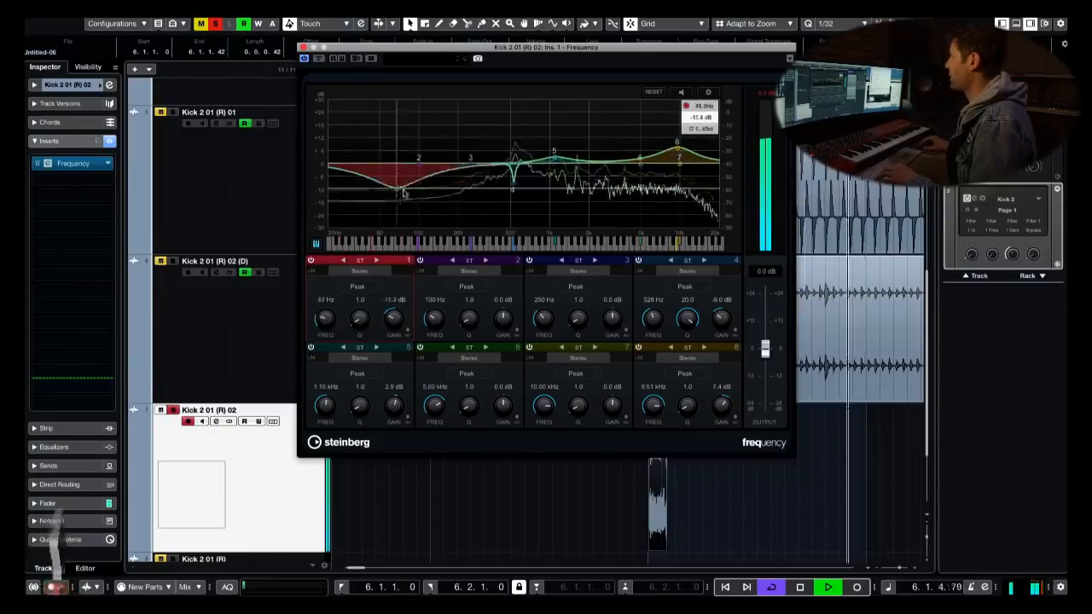
{"action": "left_click", "coordinate": [358, 287]}
{"action": "left_click", "coordinate": [359, 276]}
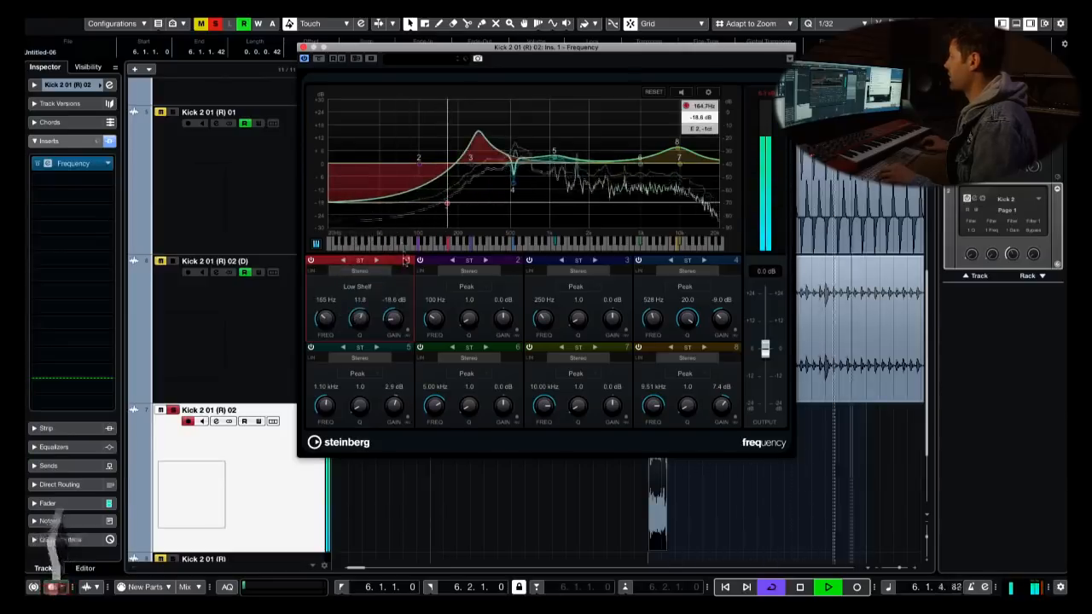
{"action": "left_click_drag", "start_coordinate": [446, 204], "coordinate": [449, 223]}
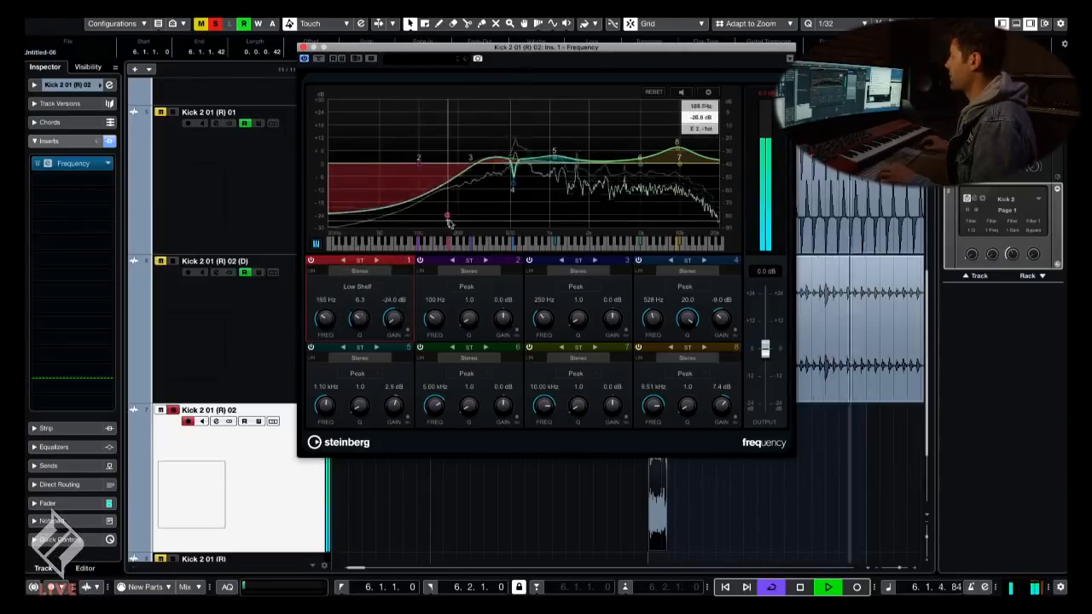
{"action": "left_click", "coordinate": [303, 47]}
- Lower the Kick 2 01 (R) 02 fader to -4.02 and unsolo the track to hear all layers
{"action": "left_click", "coordinate": [47, 503]}
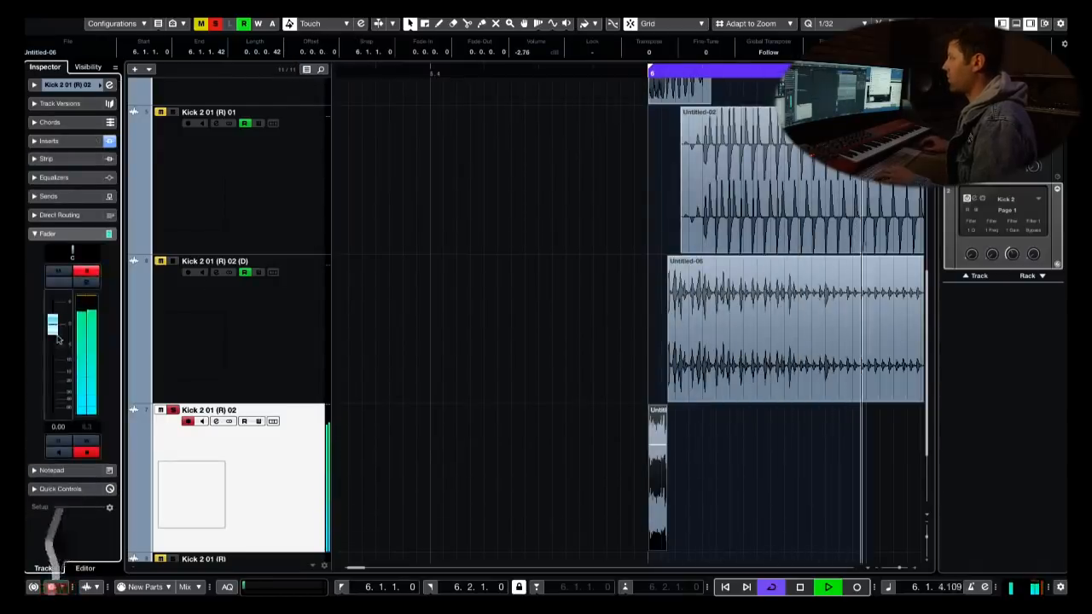
{"action": "left_click_drag", "start_coordinate": [57, 338], "coordinate": [55, 348]}
{"action": "left_click", "coordinate": [738, 317]}
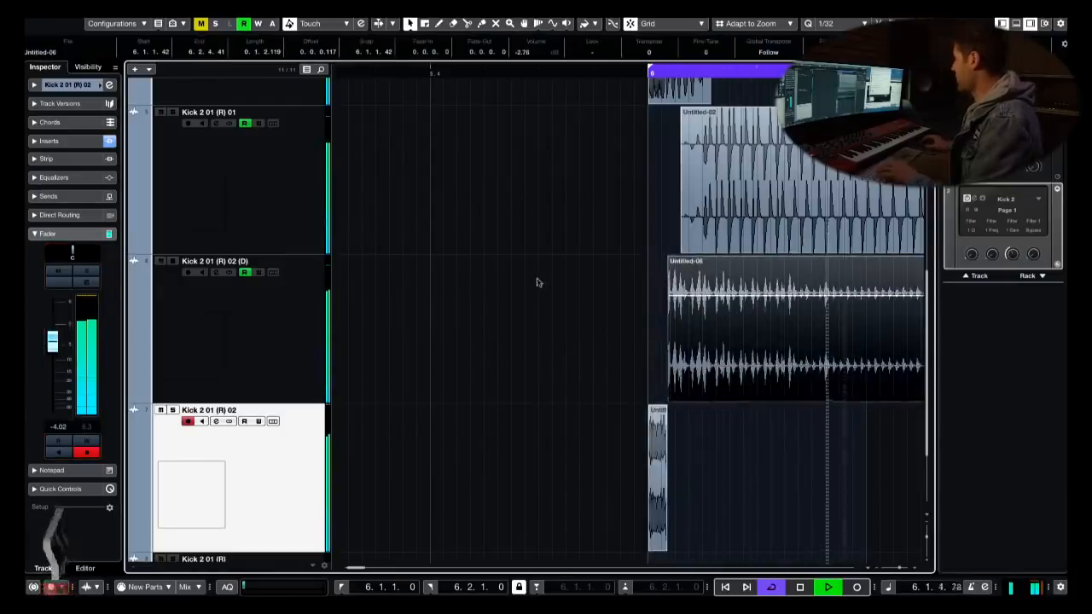
- Slip the audio inside the Untitled-06 event on Kick 2 01 (R) 02 (D) to offset 0.0.0.106 and stop playback
{"action": "key", "text": "h"}
{"action": "key", "text": "h"}
{"action": "key", "text": "h"}
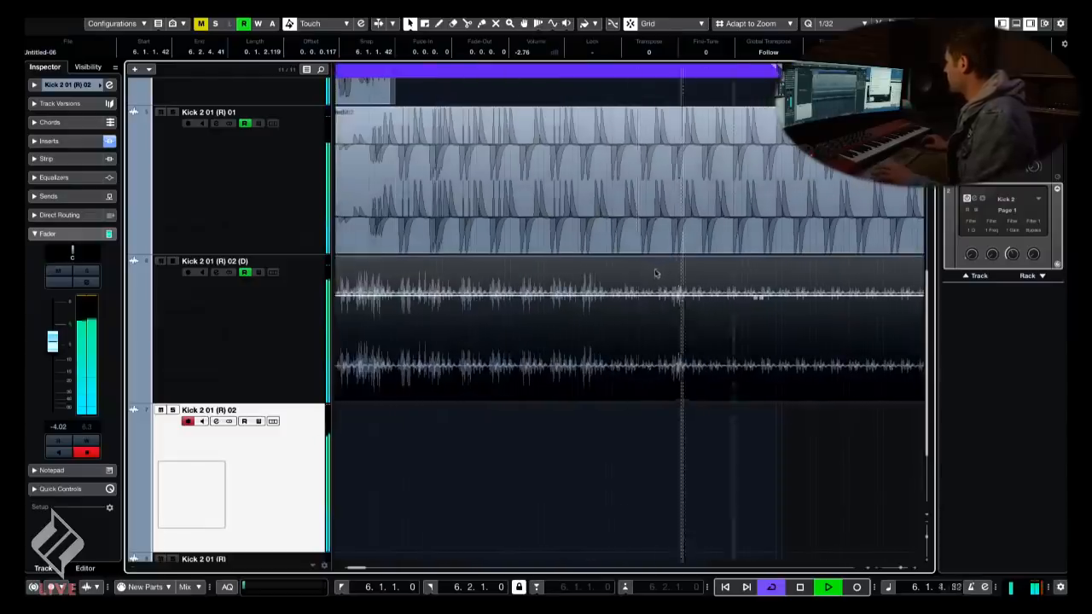
{"action": "key", "text": "h"}
{"action": "left_click_drag", "start_coordinate": [682, 273], "coordinate": [668, 276]}
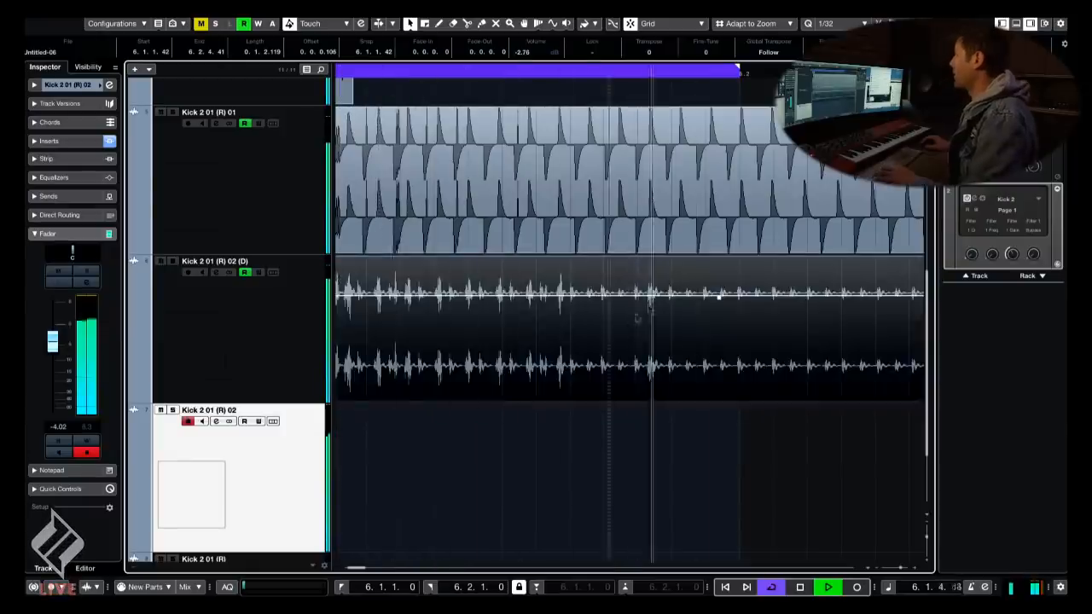
{"action": "key", "text": "g"}
{"action": "key", "text": "g"}
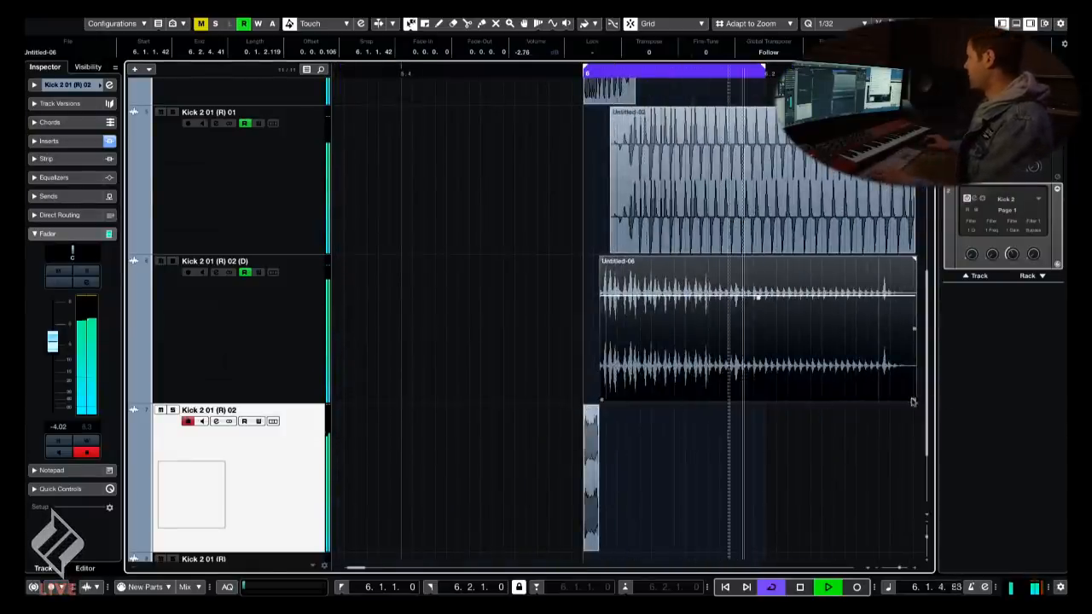
{"action": "key", "text": "space"}
{"action": "left_click", "coordinate": [714, 419]}
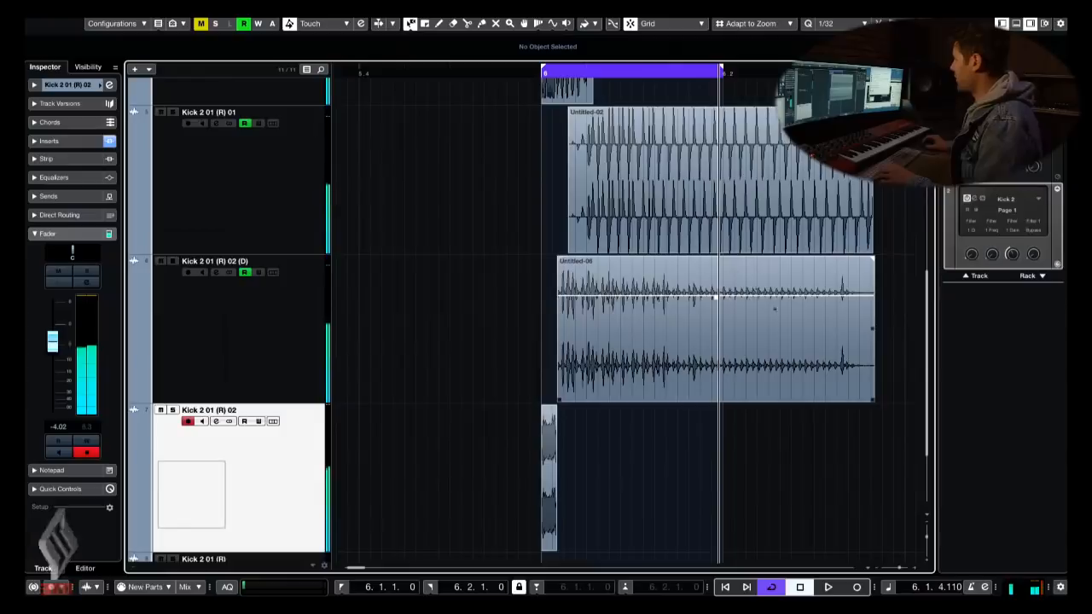
- Shorten the Untitled-06 event on Kick 2 01 (R) 02 (D) so that it ends at 6.2.1.0
{"action": "scroll", "coordinate": [813, 331], "scroll_direction": "right", "scroll_amount": 3}
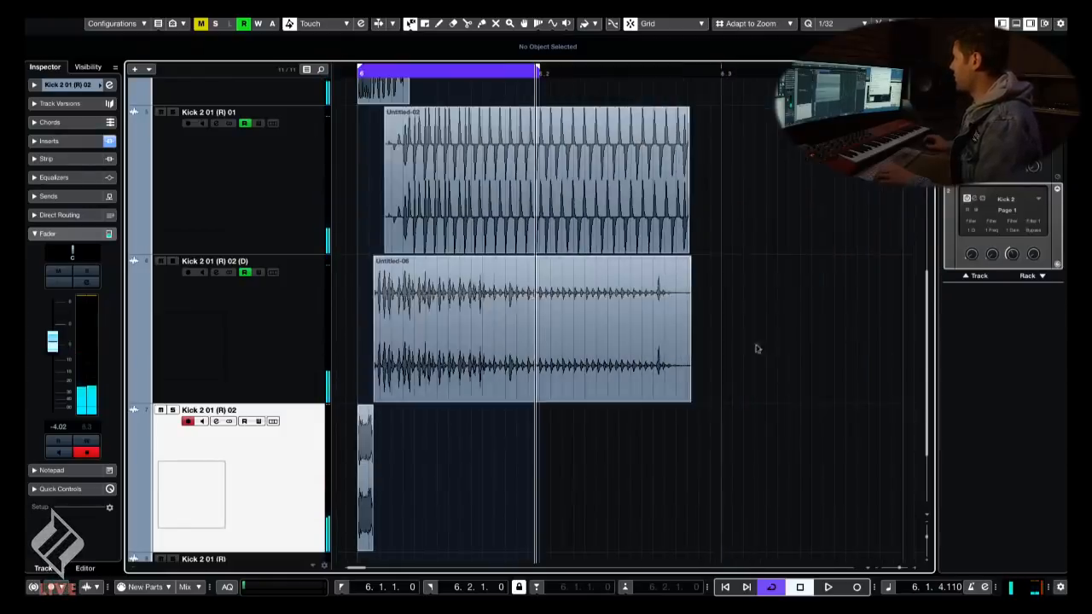
{"action": "key", "text": "space"}
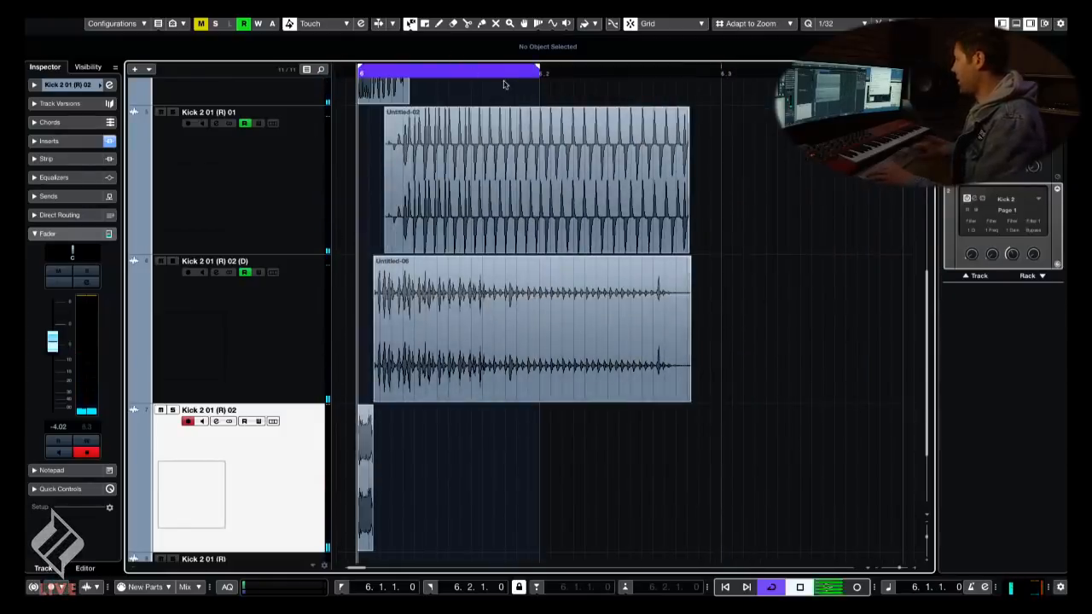
{"action": "mouse_move", "coordinate": [691, 406]}
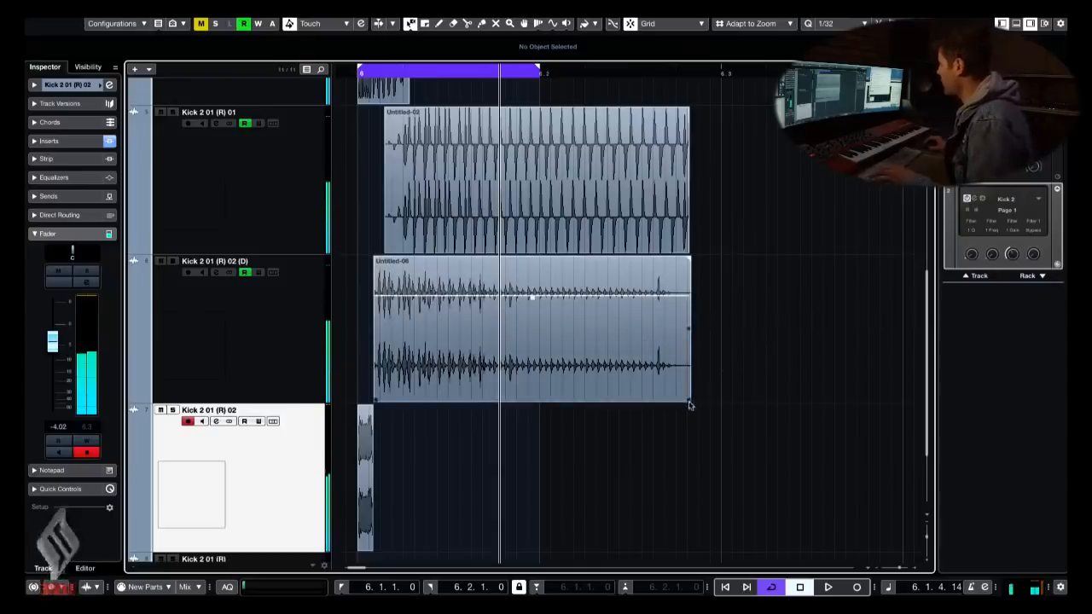
{"action": "left_click_drag", "start_coordinate": [690, 404], "coordinate": [582, 396]}
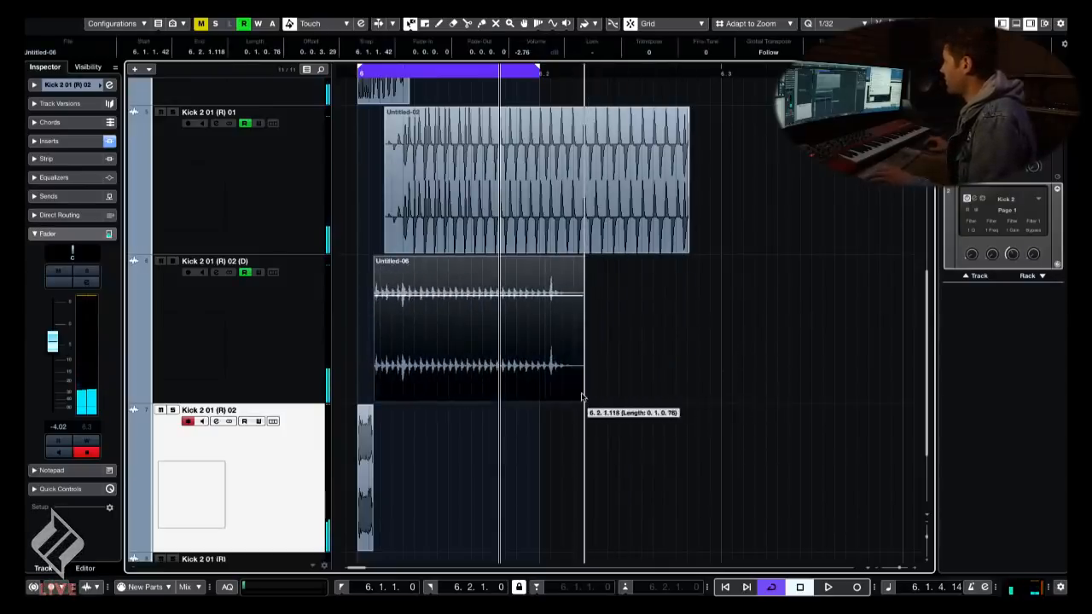
{"action": "key", "text": "space"}
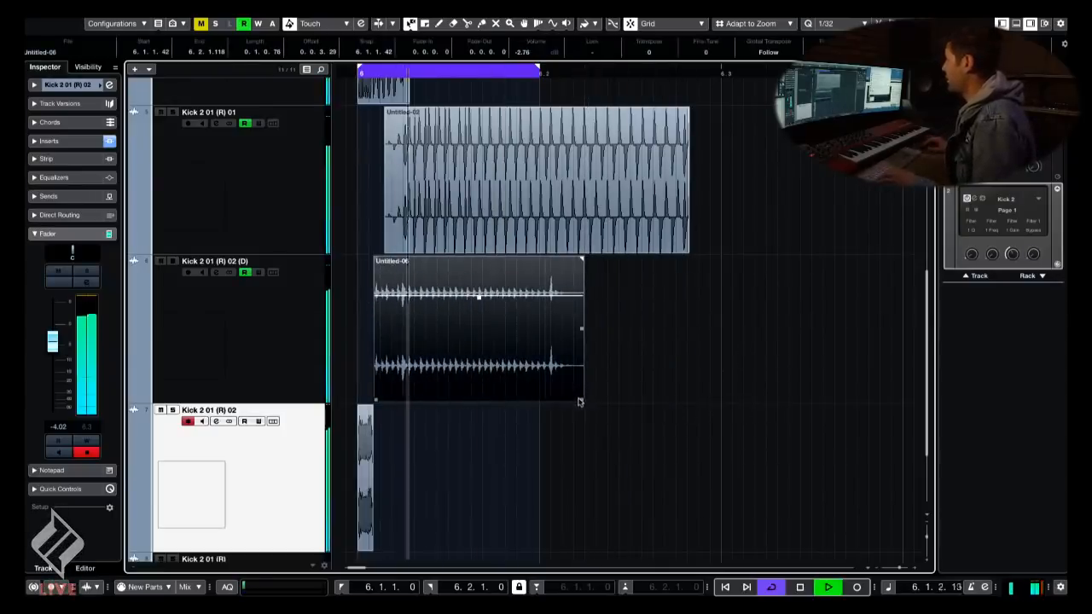
{"action": "left_click_drag", "start_coordinate": [580, 402], "coordinate": [538, 401]}
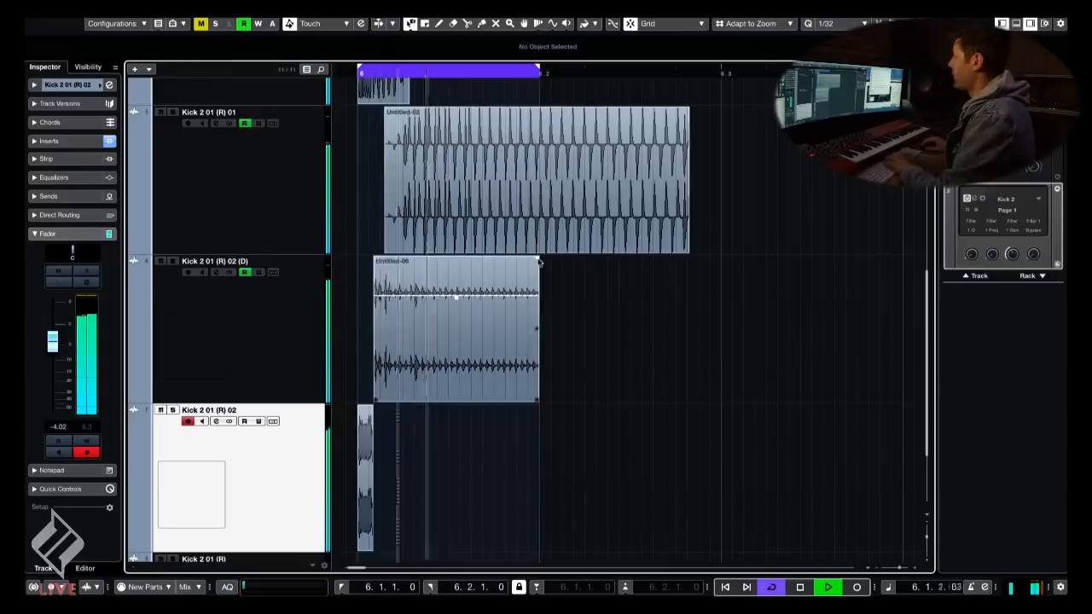
- Give the shortened Untitled-06 event a 0.0.2.67 fade-out and bend its curve so the level holds before dropping
{"action": "left_click_drag", "start_coordinate": [538, 258], "coordinate": [423, 258]}
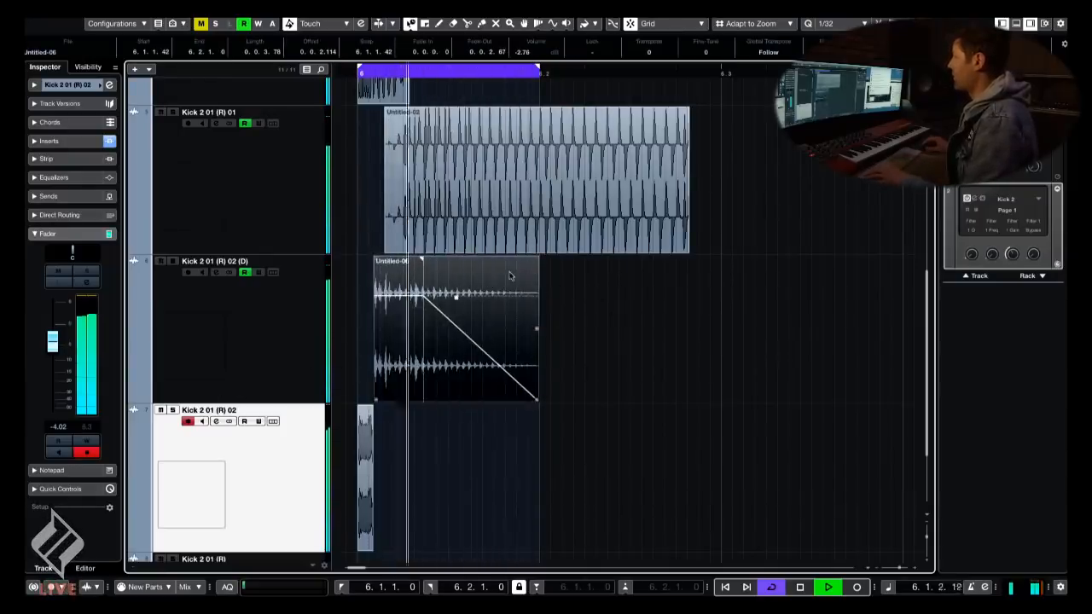
{"action": "double_click", "coordinate": [425, 299]}
{"action": "left_click_drag", "start_coordinate": [427, 299], "coordinate": [795, 265]}
{"action": "left_click_drag", "start_coordinate": [655, 334], "coordinate": [699, 327]}
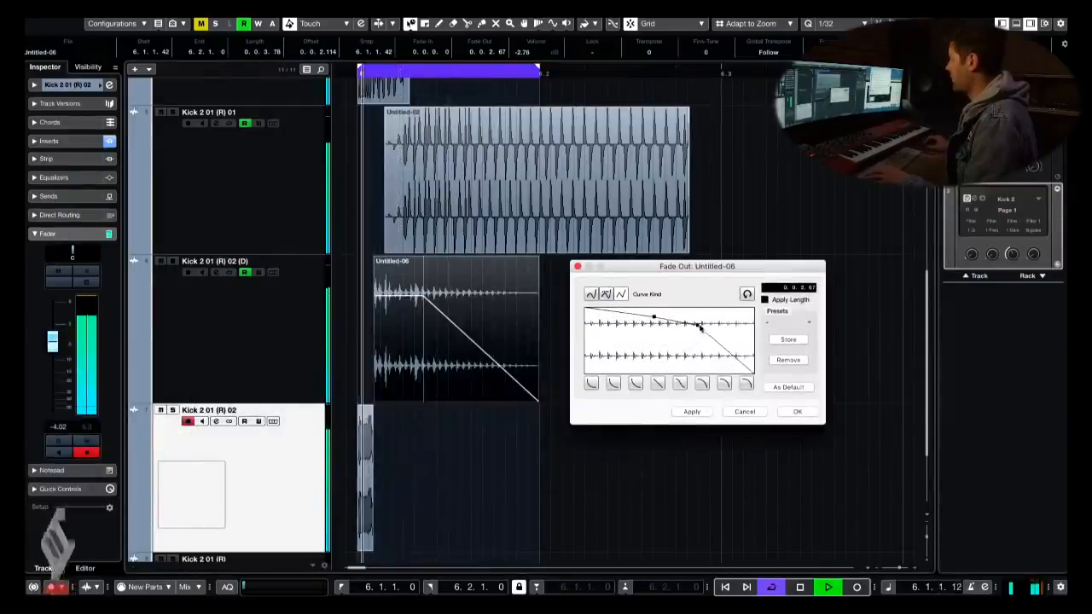
{"action": "left_click", "coordinate": [692, 411]}
{"action": "left_click", "coordinate": [797, 411]}
- Raise the volume of the faded Untitled-06 event and draw a short fade-in at its start
{"action": "key", "text": "h"}
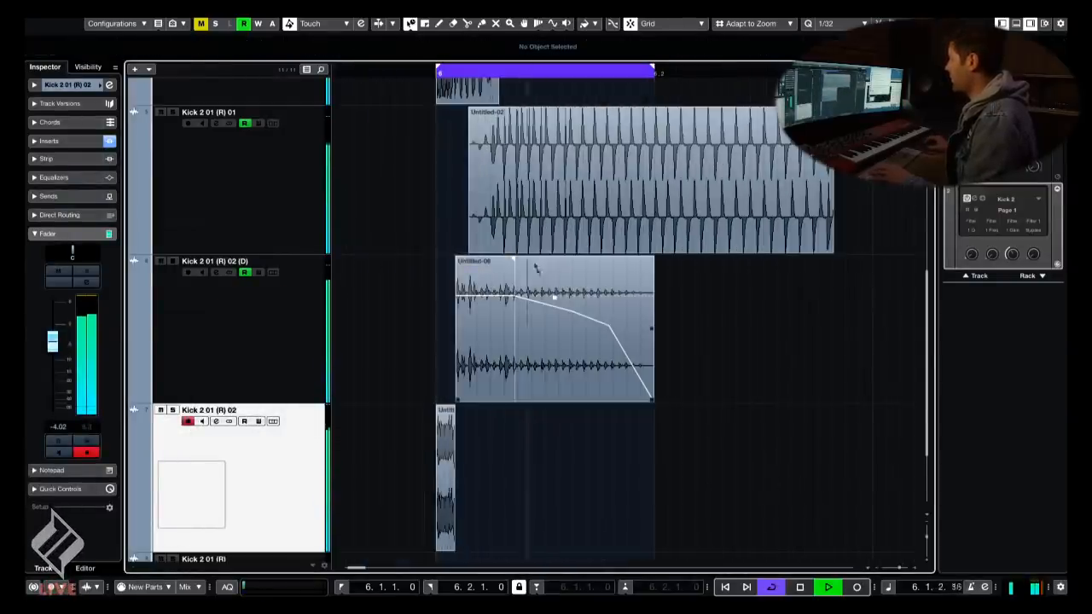
{"action": "left_click_drag", "start_coordinate": [555, 297], "coordinate": [555, 262]}
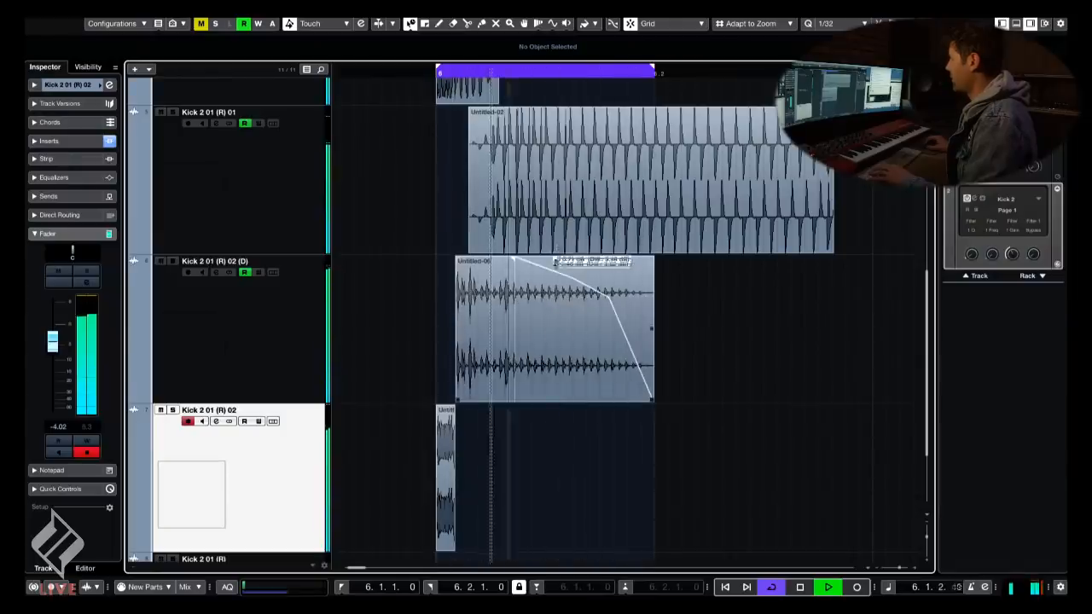
{"action": "left_click_drag", "start_coordinate": [458, 258], "coordinate": [497, 259]}
{"action": "left_click", "coordinate": [422, 168]}
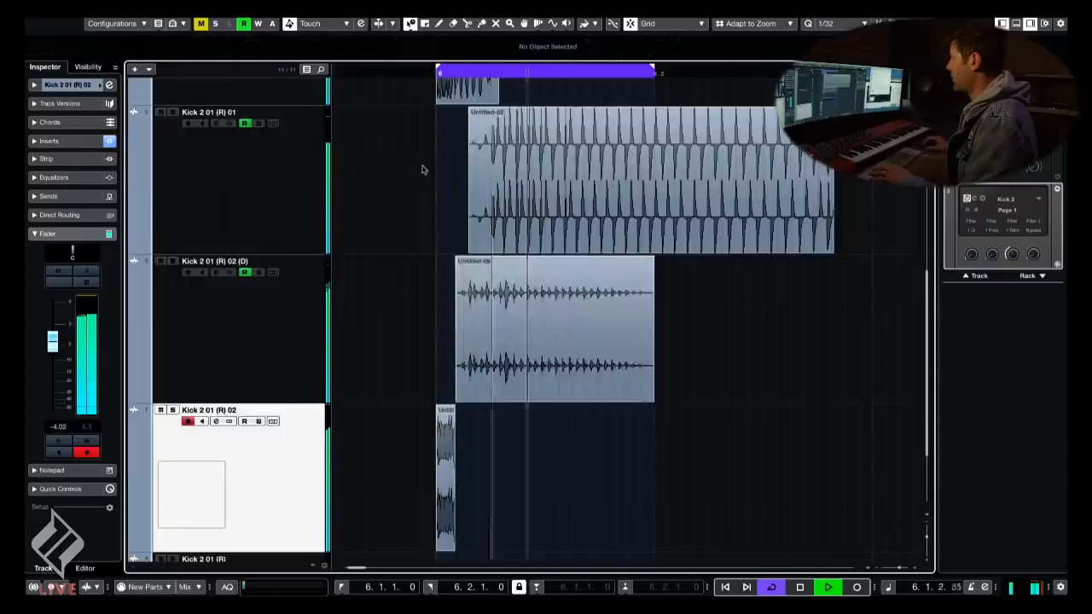
- Adjust the Untitled-07 event's fade-out to 0.0.0.49 and lower the short Untitled-06 attack event to -7.06 dB
{"action": "scroll", "coordinate": [435, 166], "scroll_direction": "up", "scroll_amount": 5}
{"action": "left_click_drag", "start_coordinate": [497, 325], "coordinate": [476, 326]}
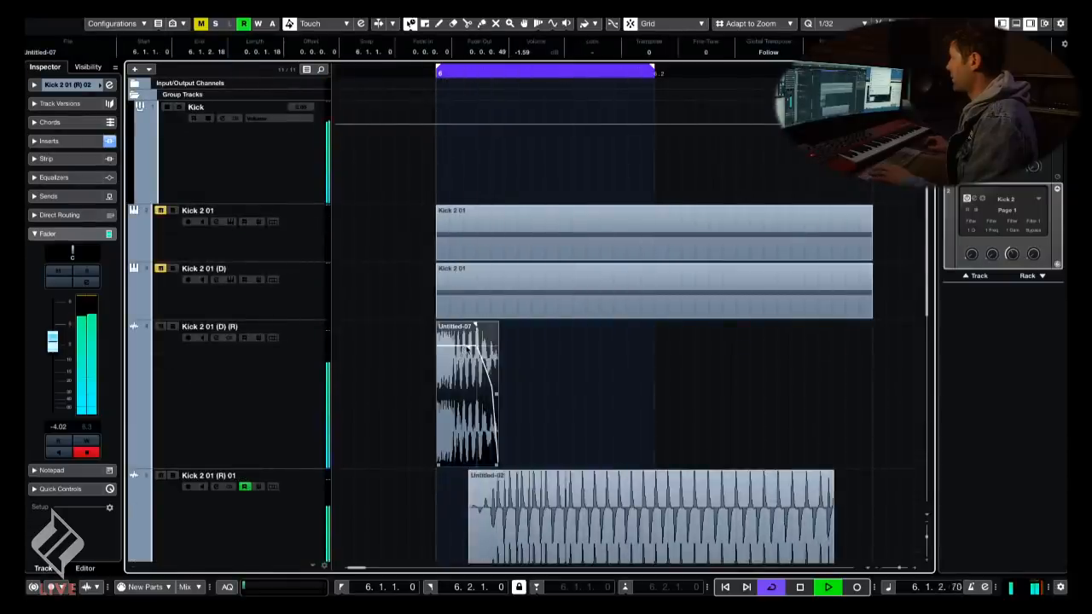
{"action": "scroll", "coordinate": [444, 392], "scroll_direction": "down", "scroll_amount": 5}
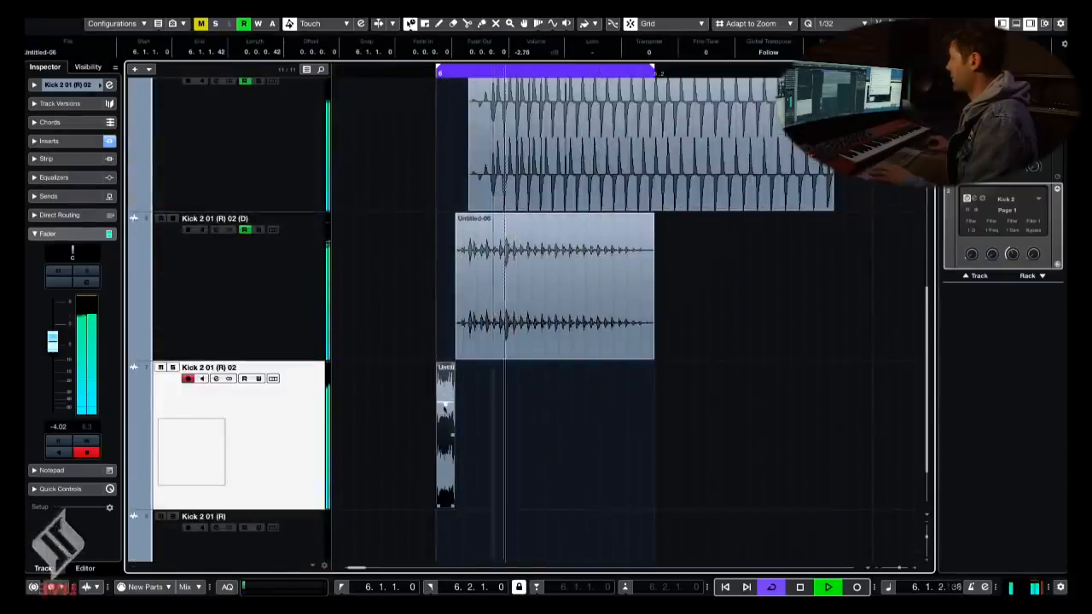
{"action": "left_click_drag", "start_coordinate": [443, 408], "coordinate": [445, 443]}
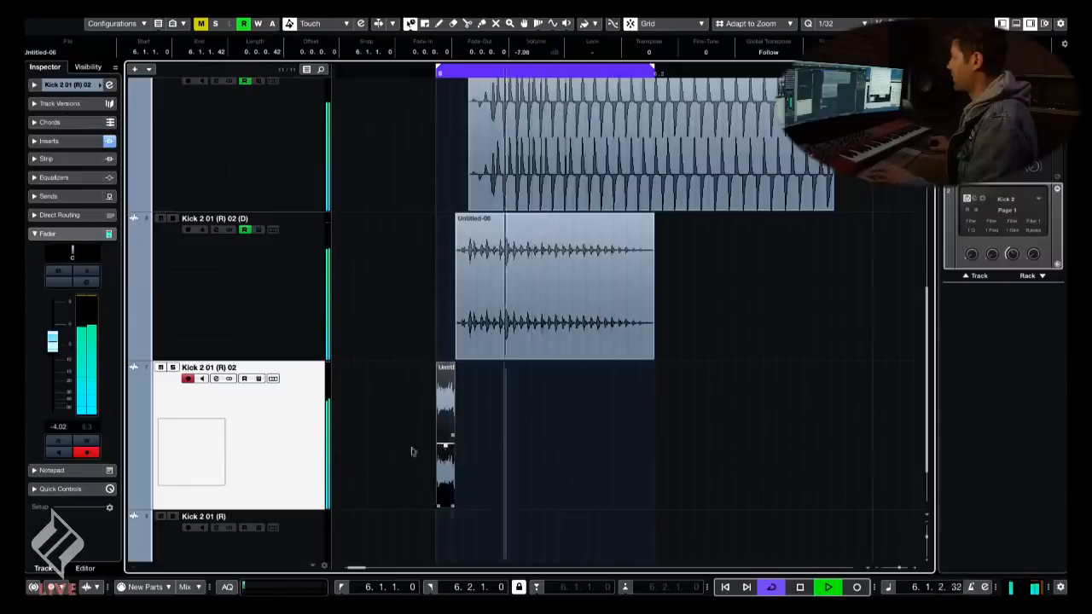
- Move the Kick 2 01 (R) 02 track above Kick 2 01 (R) 02 (D) and stop playback
{"action": "left_click_drag", "start_coordinate": [278, 418], "coordinate": [275, 295]}
{"action": "scroll", "coordinate": [674, 263], "scroll_direction": "up", "scroll_amount": 1}
{"action": "key", "text": "h"}
{"action": "scroll", "coordinate": [715, 266], "scroll_direction": "up", "scroll_amount": 1}
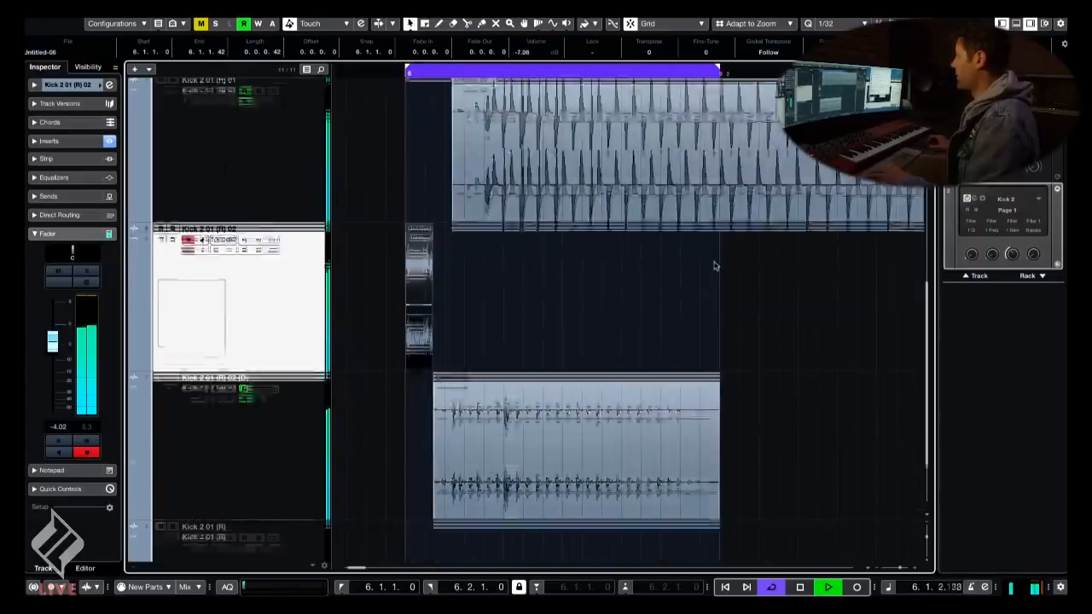
{"action": "scroll", "coordinate": [714, 264], "scroll_direction": "up", "scroll_amount": 2}
{"action": "key", "text": "space"}
{"action": "key", "text": "g"}
{"action": "key", "text": "g"}
{"action": "key", "text": "g"}
{"action": "scroll", "coordinate": [331, 144], "scroll_direction": "up", "scroll_amount": 1}
- Select the four rendered layer tracks from Kick 2 01 (D) (R) to Kick 2 01 (R) 02 (D) and reduce their height
{"action": "left_click", "coordinate": [303, 169]}
{"action": "key", "text": "g"}
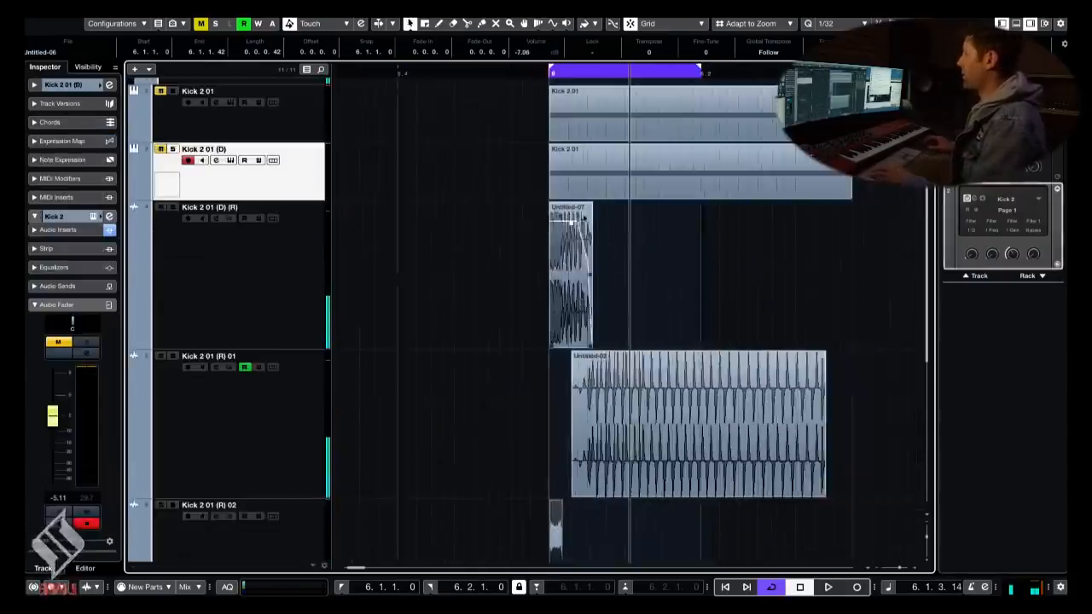
{"action": "scroll", "coordinate": [554, 226], "scroll_direction": "down", "scroll_amount": 3}
{"action": "key", "text": "g"}
{"action": "scroll", "coordinate": [367, 291], "scroll_direction": "up", "scroll_amount": 4}
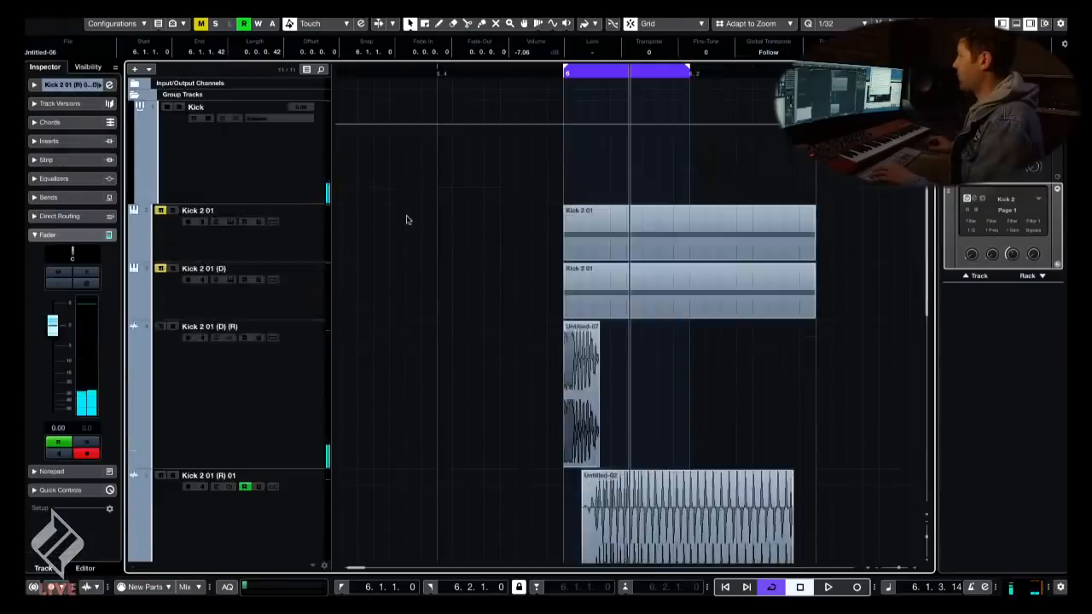
{"action": "left_click", "coordinate": [311, 403]}
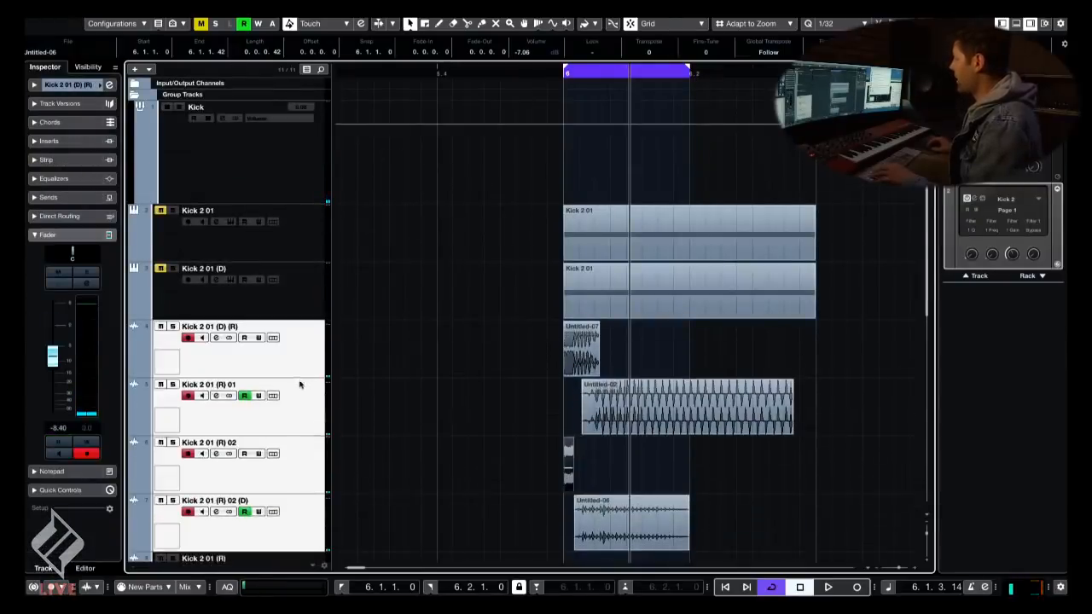
- Solo the Kick 2 01 instrument track, select its MIDI event and audition it
{"action": "left_click", "coordinate": [292, 236]}
{"action": "left_click", "coordinate": [174, 211]}
{"action": "left_click", "coordinate": [642, 231]}
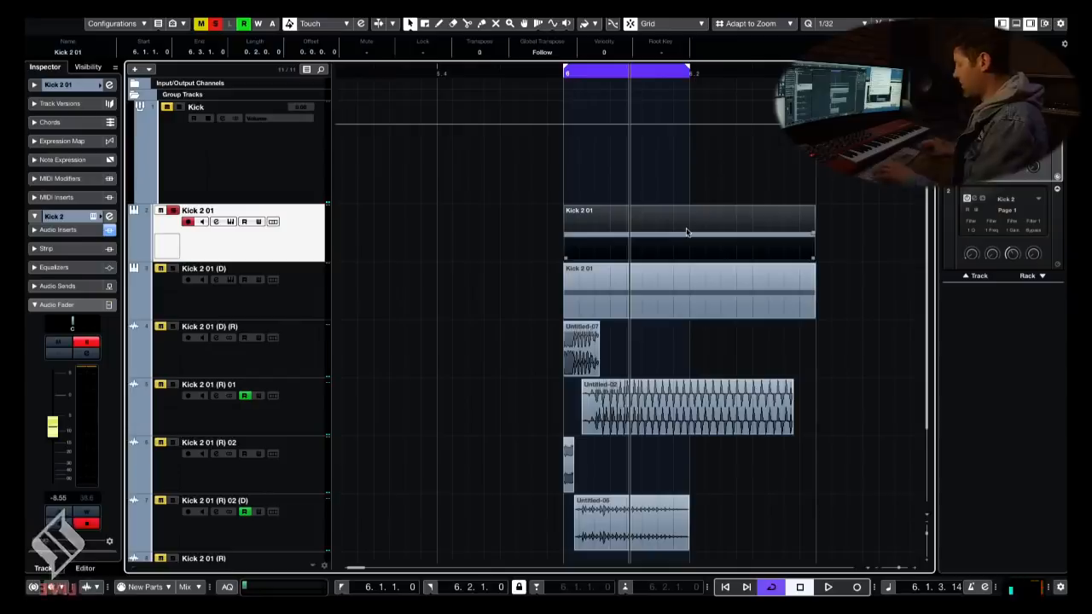
{"action": "key", "text": "space"}
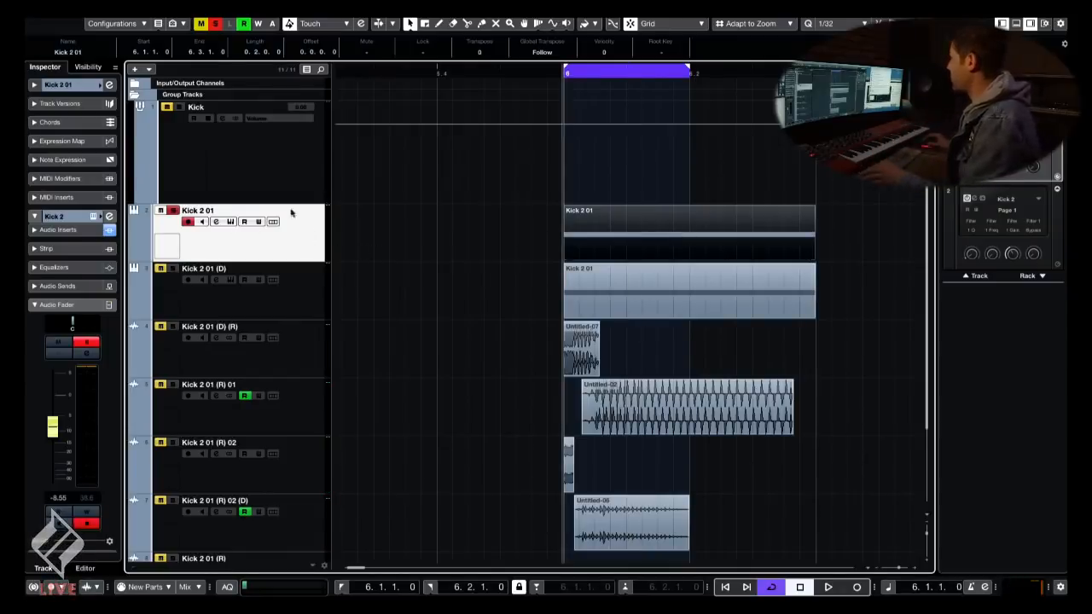
- Open the Kick 2 instrument of the Kick 2 01 track beside the track list and show its audio inserts
{"action": "key", "text": "e"}
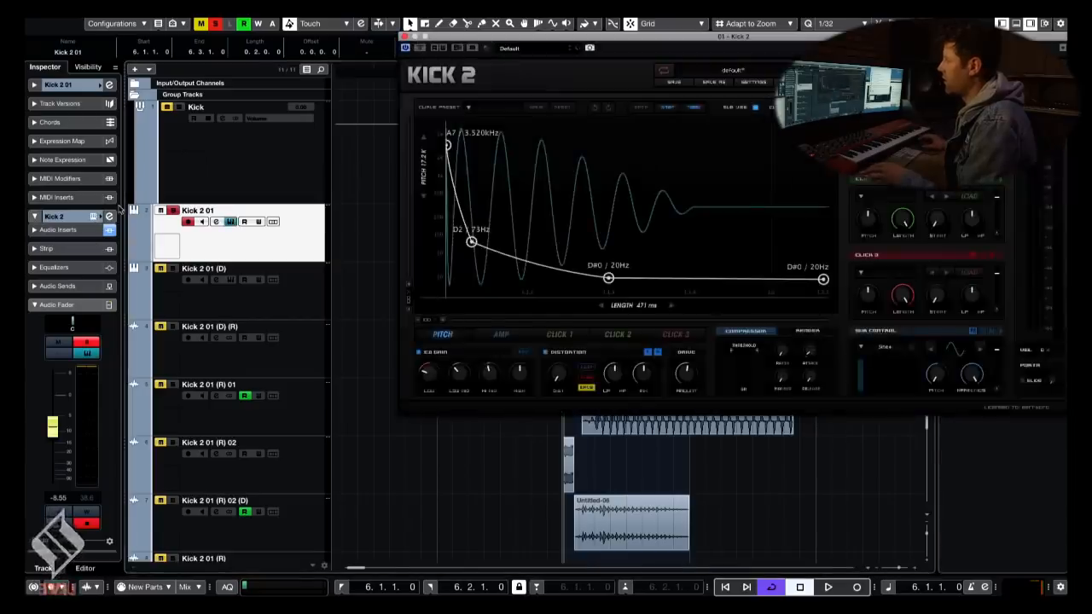
{"action": "left_click_drag", "start_coordinate": [611, 34], "coordinate": [378, 56]}
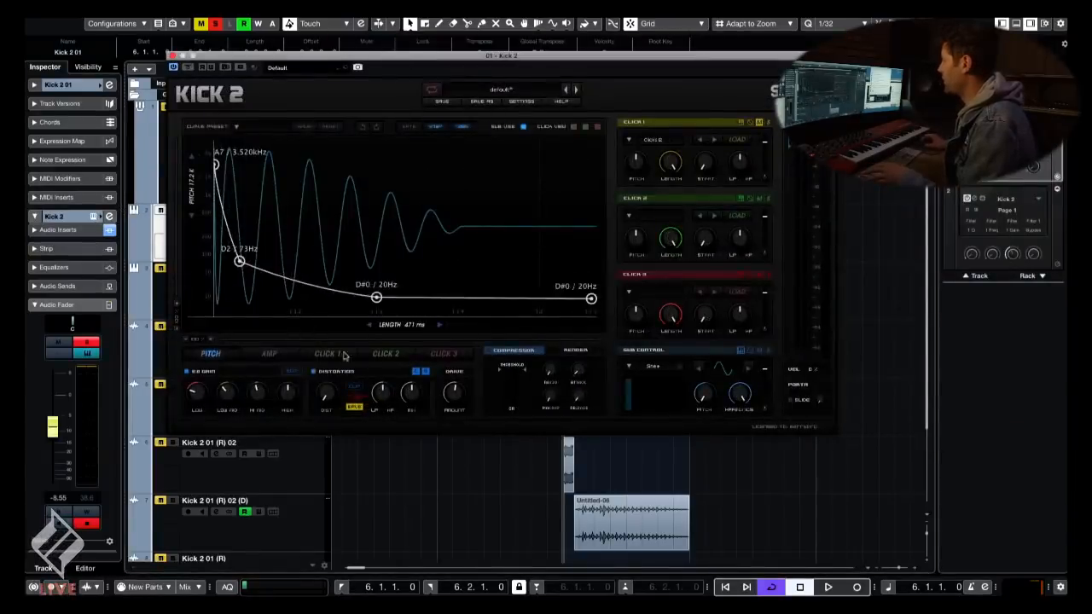
{"action": "left_click", "coordinate": [57, 230]}
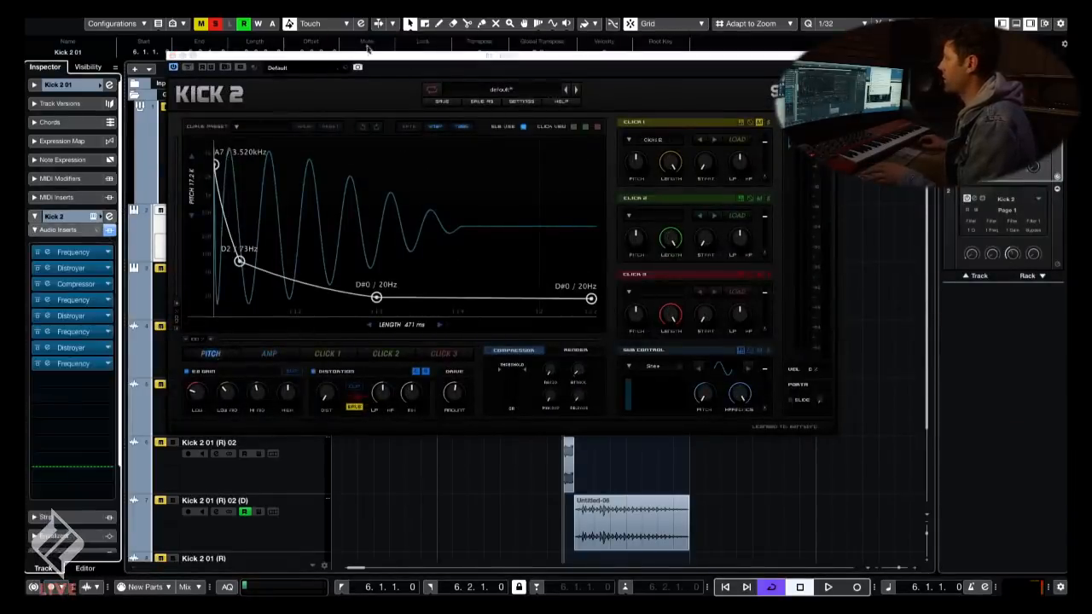
- Duplicate the Kick 2 01 instrument track and move the original track's MIDI event onto the new duplicate
{"action": "left_click_drag", "start_coordinate": [367, 49], "coordinate": [678, 158]}
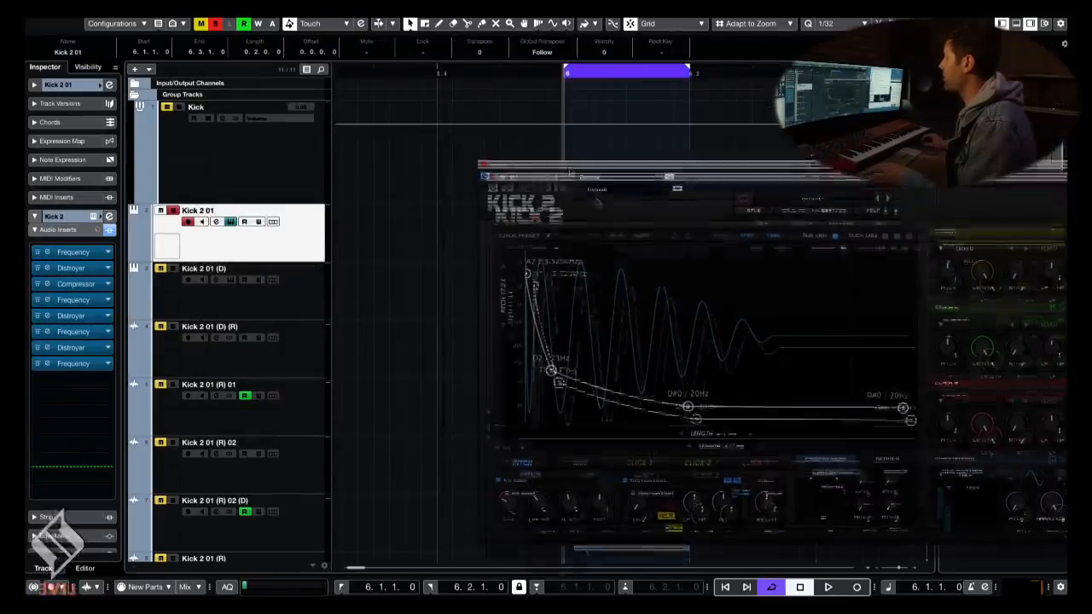
{"action": "left_click_drag", "start_coordinate": [597, 200], "coordinate": [764, 277]}
{"action": "key", "text": "ctrl+d"}
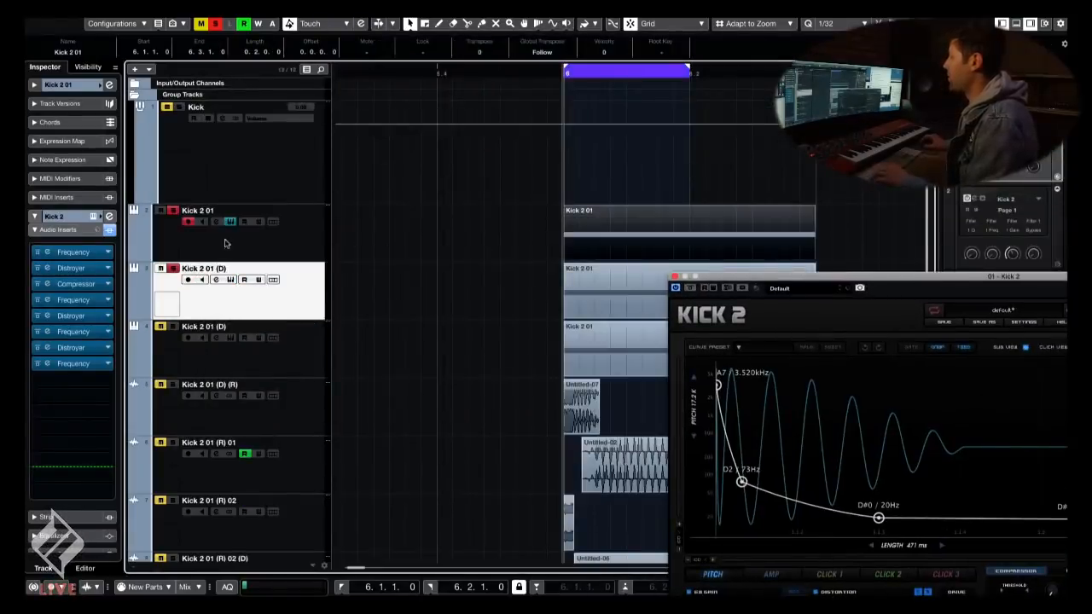
{"action": "left_click_drag", "start_coordinate": [595, 224], "coordinate": [597, 282]}
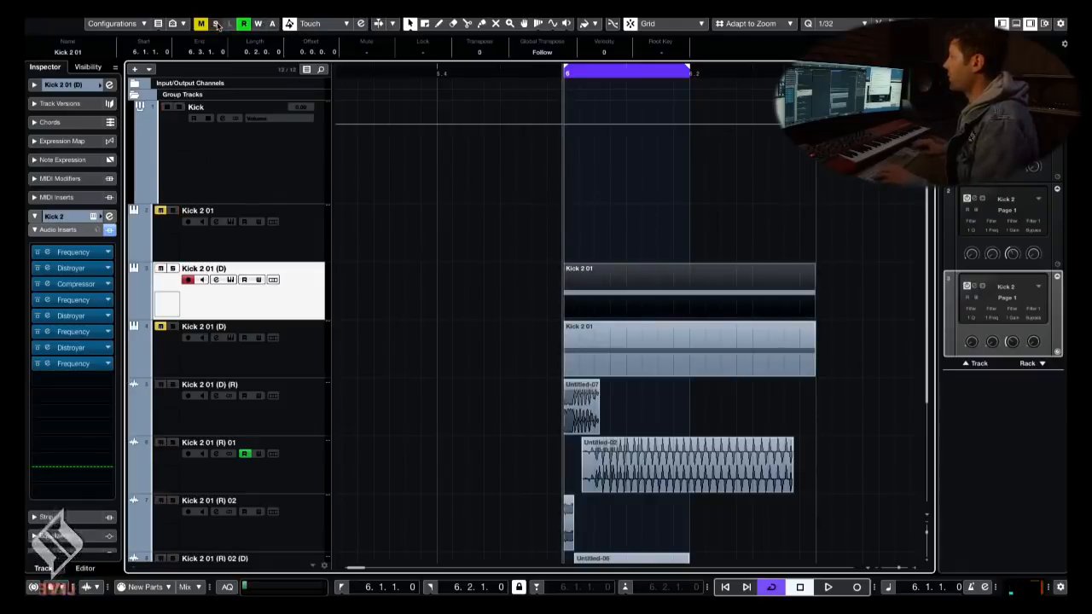
- Open the new duplicate's Kick 2 instrument and bypass its audio inserts from Compressor through the last Frequency
{"action": "left_click", "coordinate": [229, 279]}
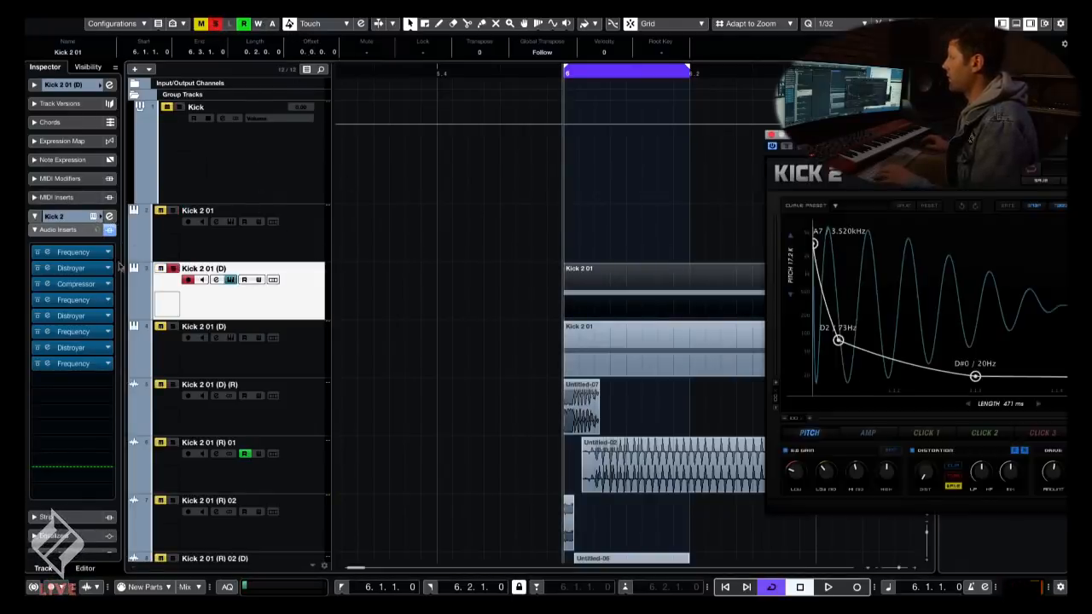
{"action": "left_click", "coordinate": [39, 364]}
{"action": "left_click", "coordinate": [39, 347]}
{"action": "left_click", "coordinate": [38, 331]}
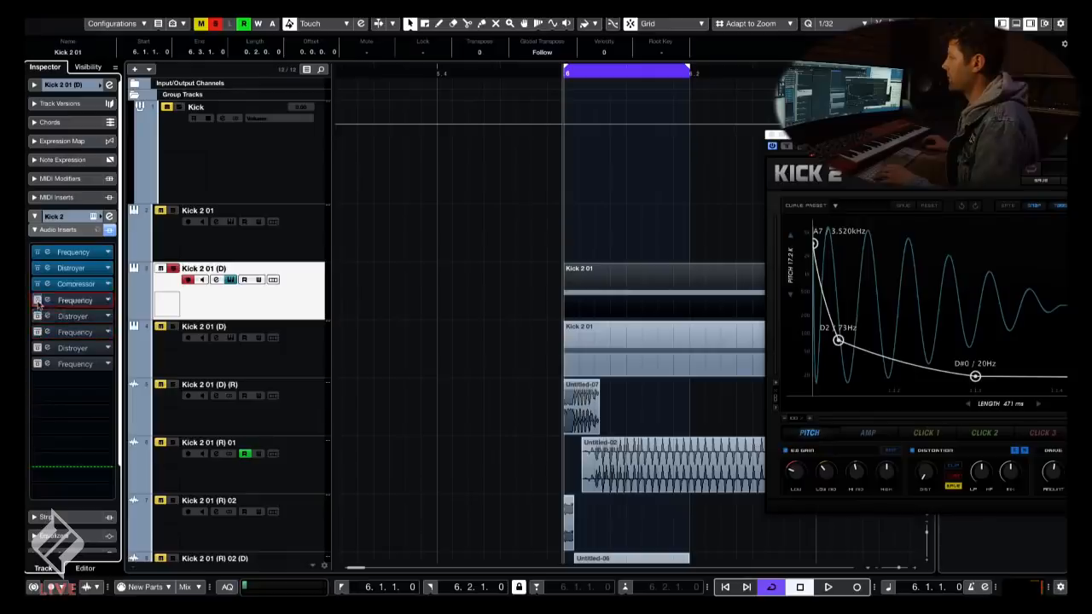
{"action": "left_click", "coordinate": [39, 284]}
- Play the loop and lengthen the Kick 2 sound to 613 ms
{"action": "left_click_drag", "start_coordinate": [853, 147], "coordinate": [875, 49]}
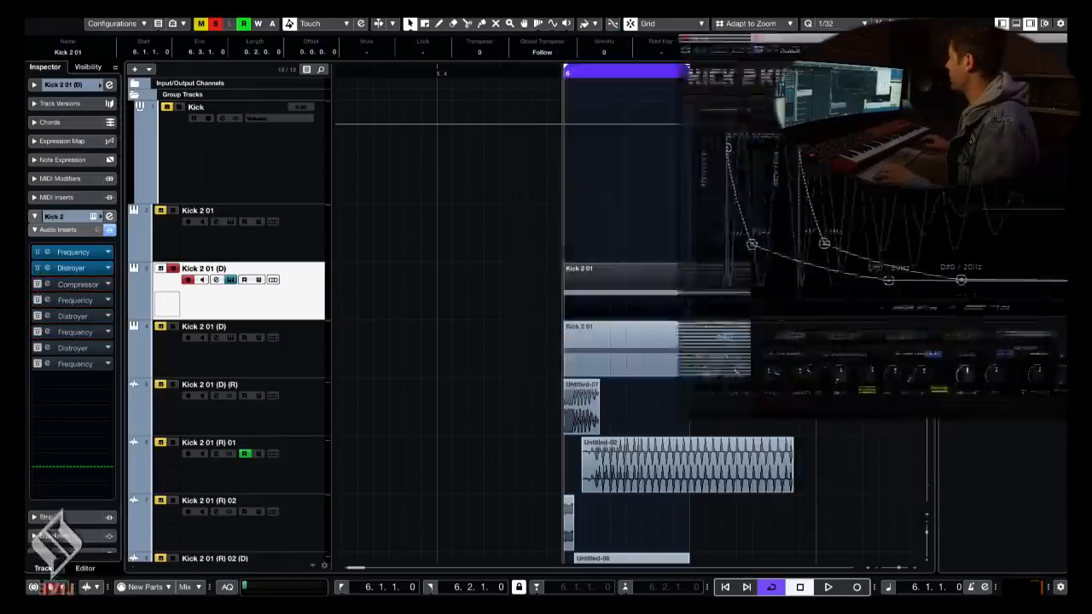
{"action": "scroll", "coordinate": [541, 224], "scroll_direction": "down", "scroll_amount": 3}
{"action": "key", "text": "space"}
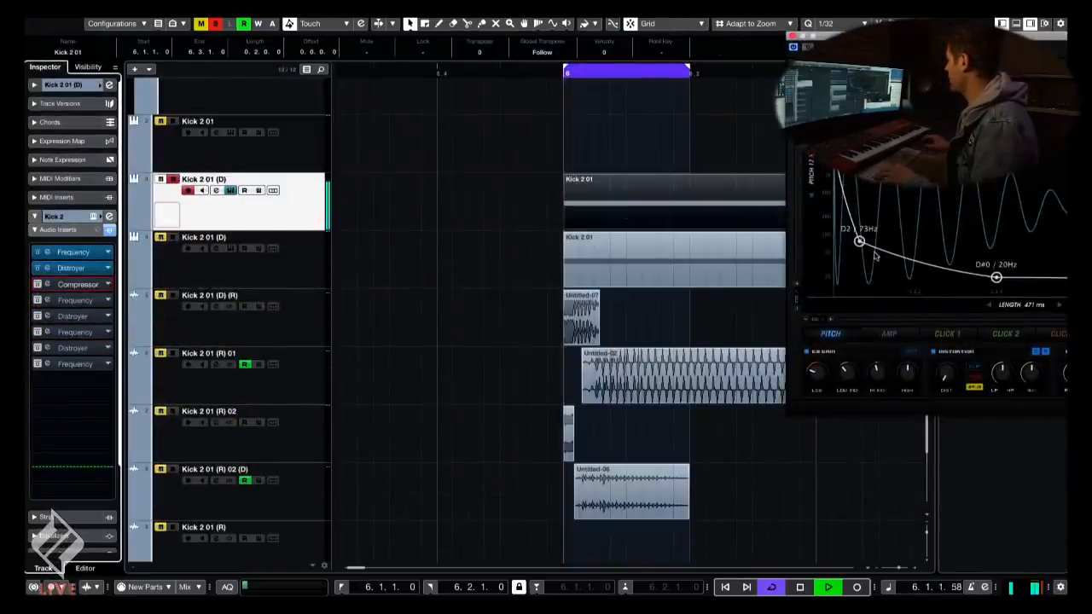
{"action": "left_click", "coordinate": [889, 334]}
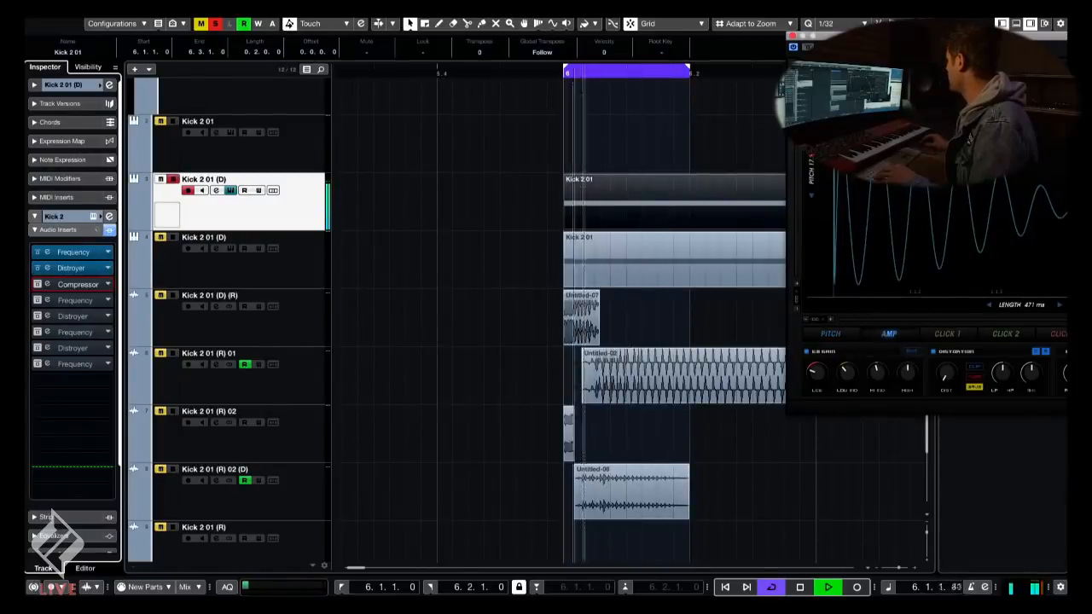
{"action": "left_click_drag", "start_coordinate": [1046, 304], "coordinate": [1046, 281]}
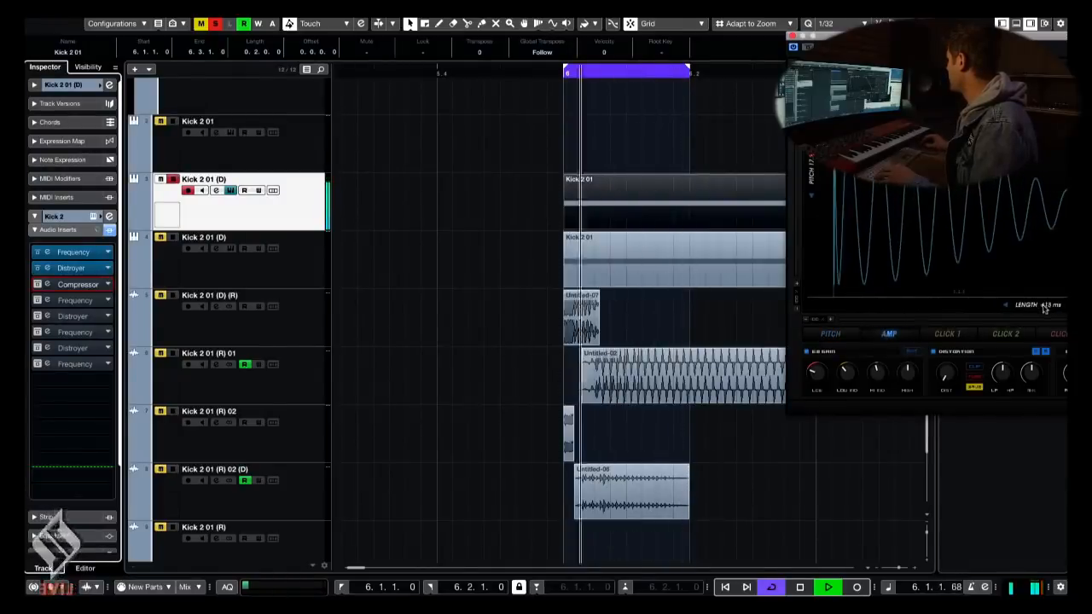
- Reshape the pitch envelope to start at 20 Hz and peak at 41 Hz, and make the amp envelope rise slowly from 0.00
{"action": "left_click", "coordinate": [832, 333]}
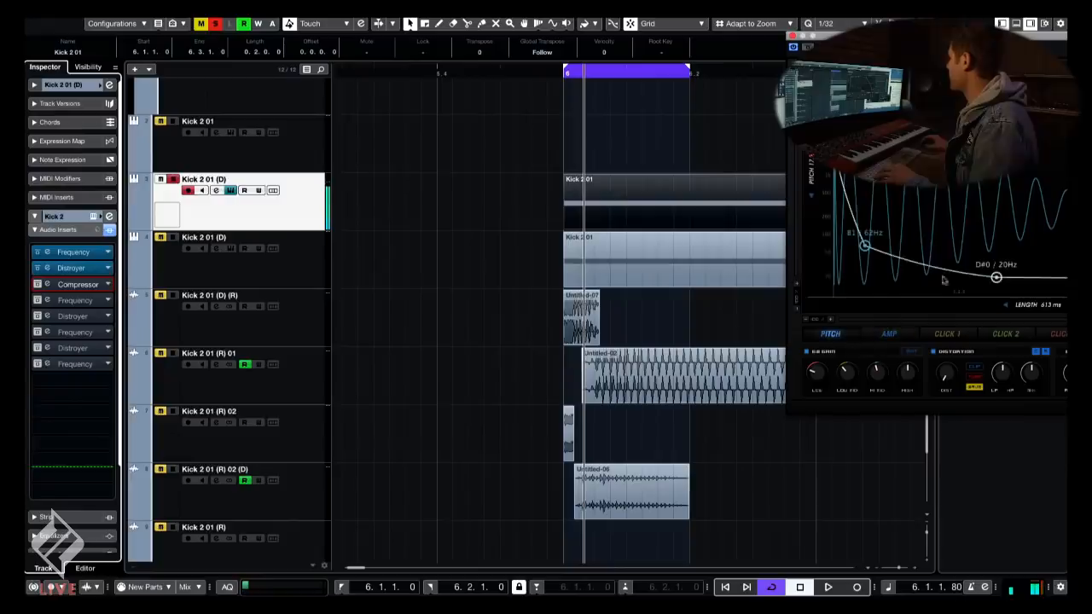
{"action": "left_click_drag", "start_coordinate": [839, 171], "coordinate": [835, 291]}
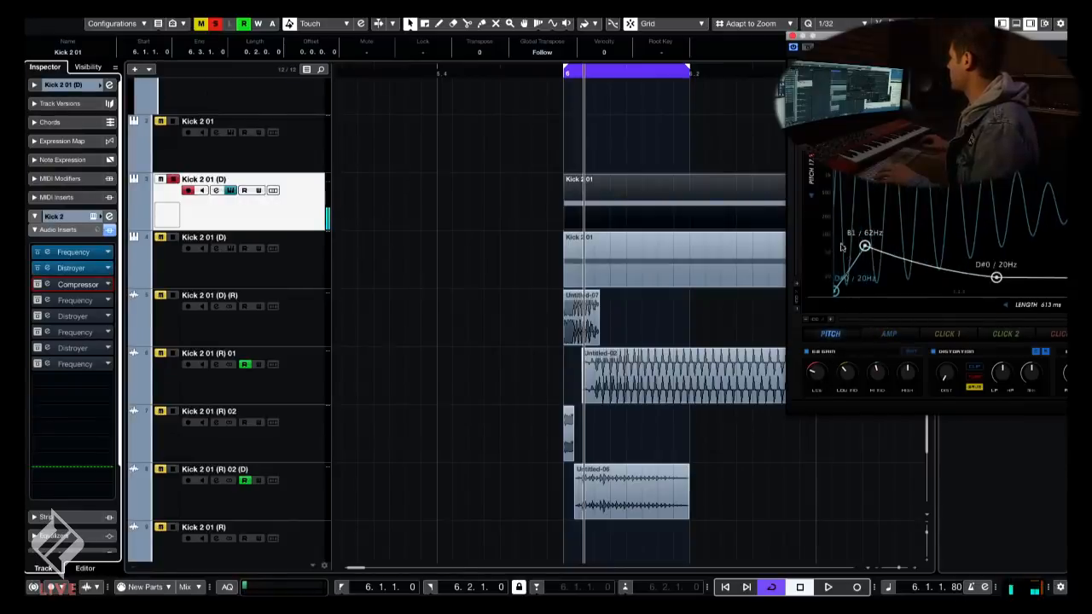
{"action": "left_click", "coordinate": [889, 336]}
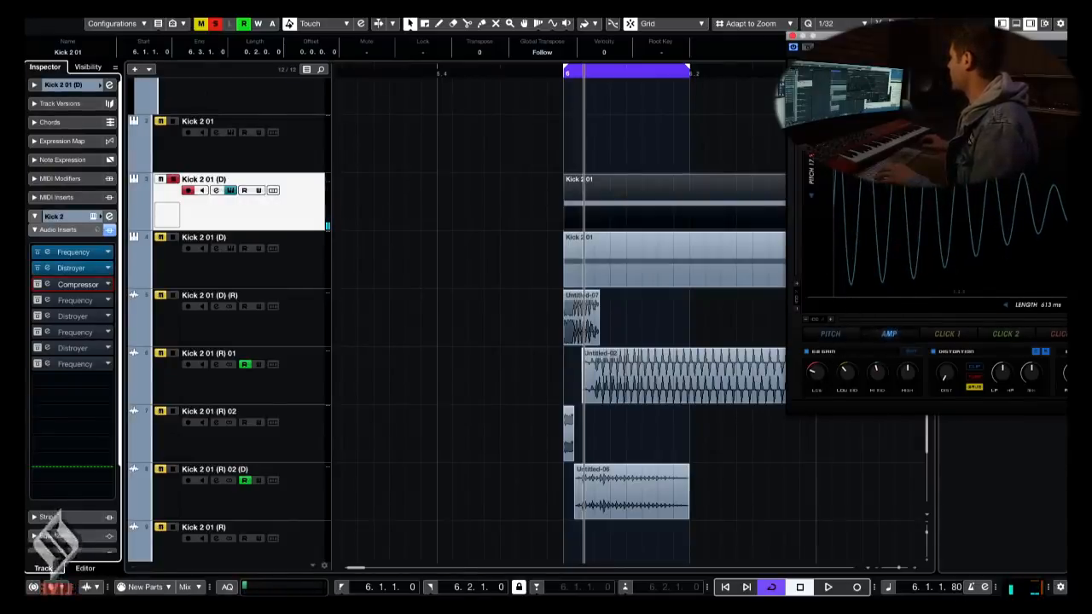
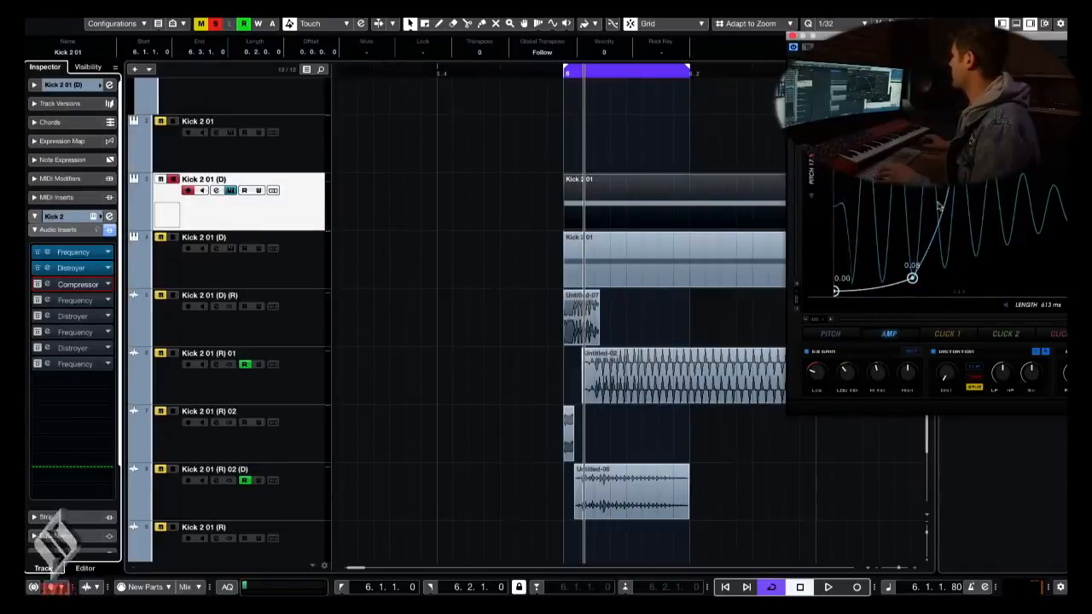
{"action": "key", "text": "space"}
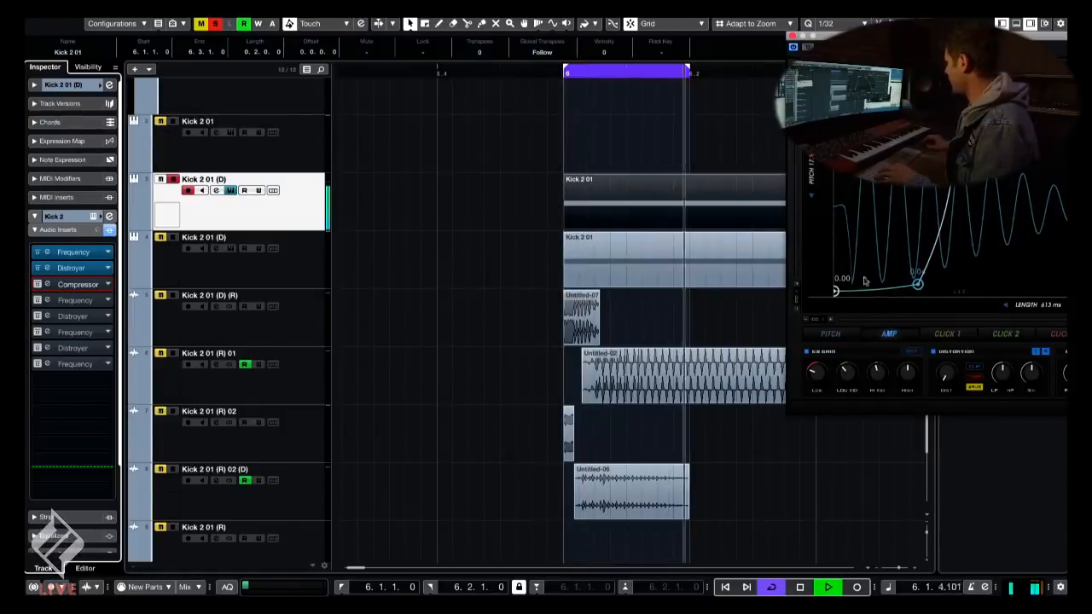
{"action": "left_click", "coordinate": [816, 331]}
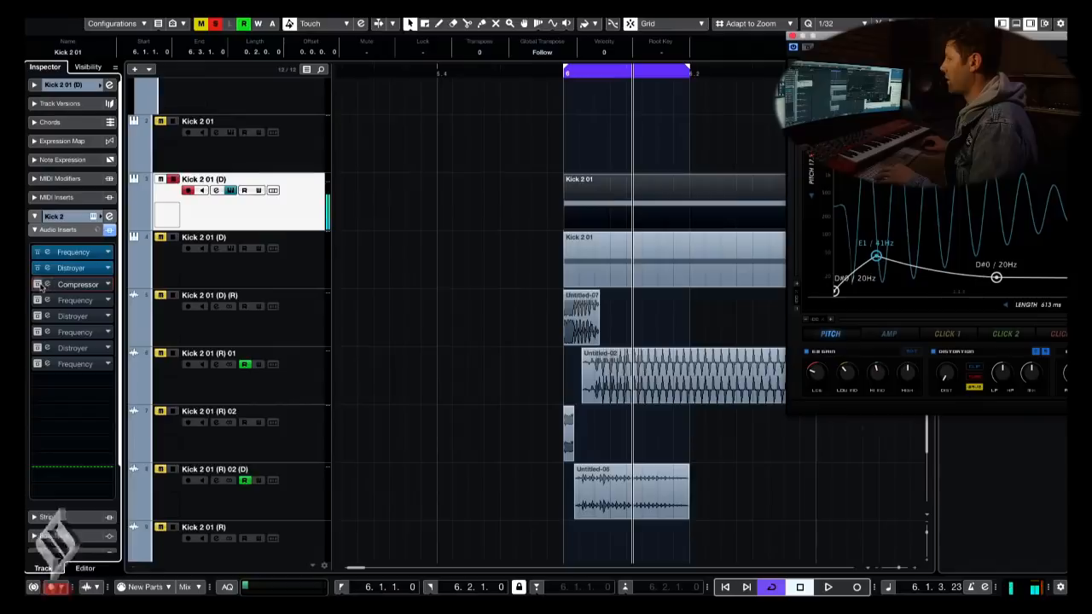
- Open the first Frequency insert, then reactivate and open the second Frequency and second Distroyer inserts
{"action": "left_click", "coordinate": [71, 253]}
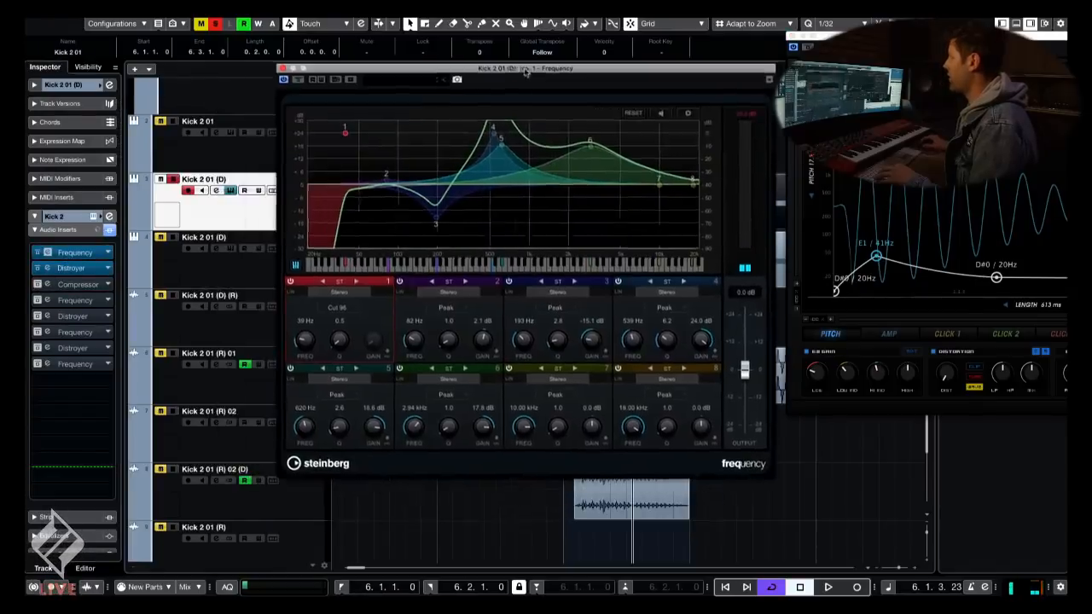
{"action": "left_click", "coordinate": [50, 301]}
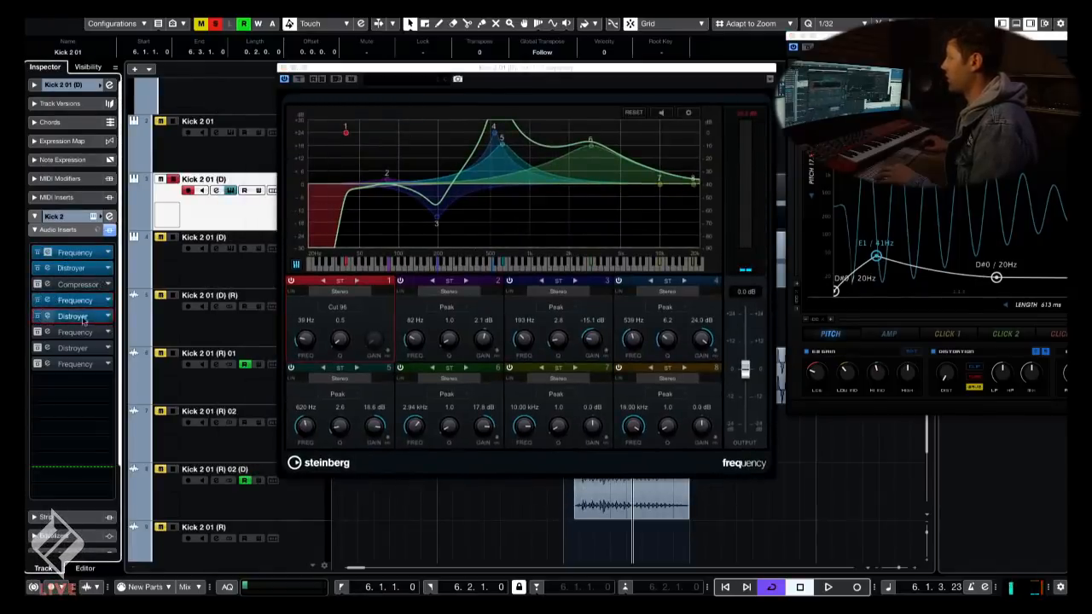
{"action": "left_click", "coordinate": [50, 316]}
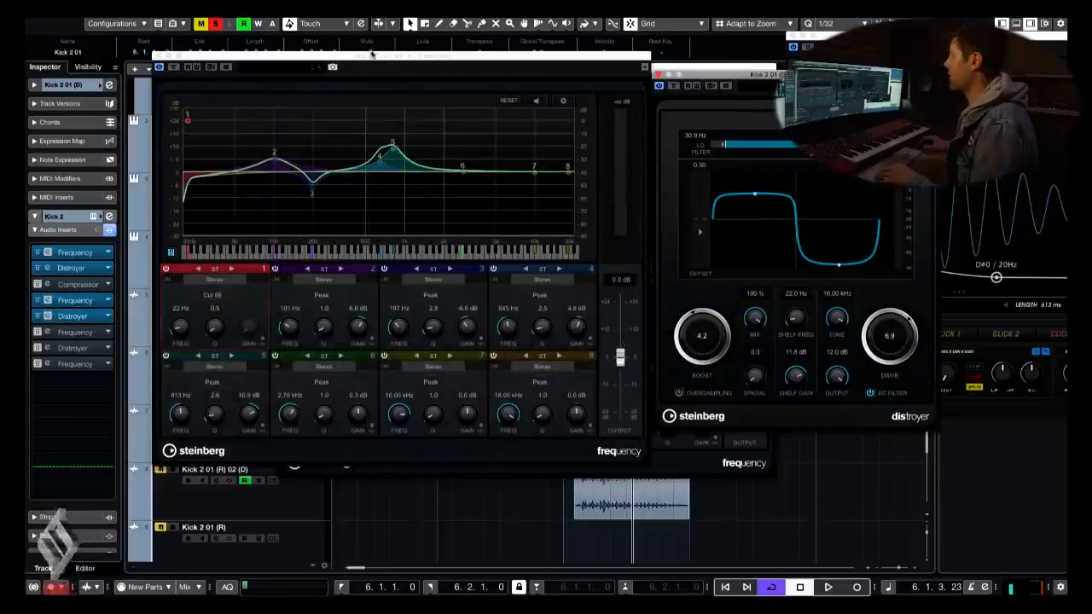
- Audition the kick with the second Frequency insert in view and close both Frequency windows
{"action": "left_click", "coordinate": [431, 56]}
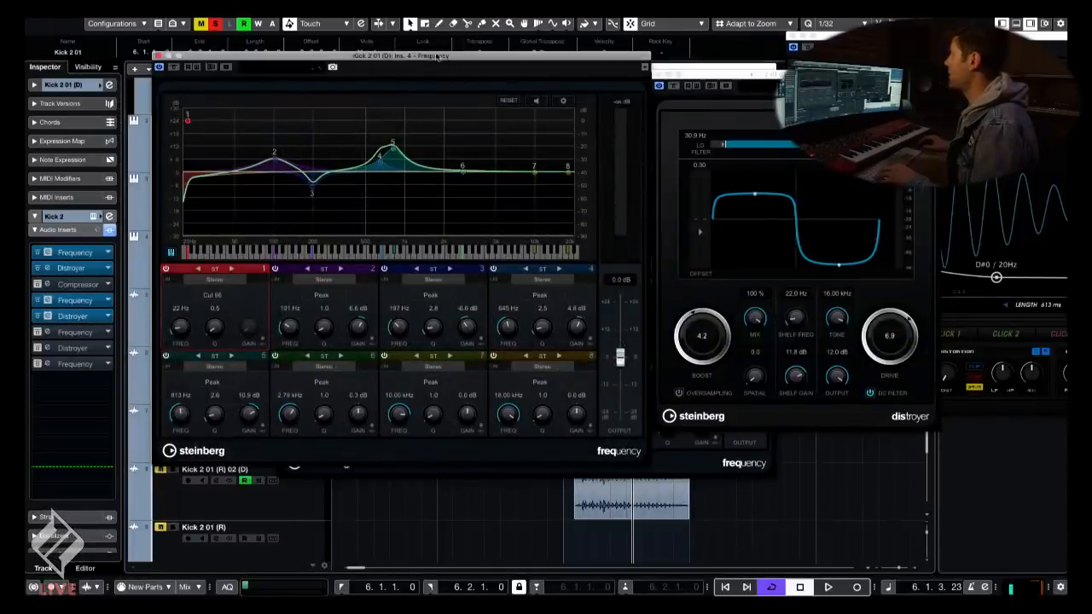
{"action": "left_click_drag", "start_coordinate": [436, 57], "coordinate": [566, 143]}
{"action": "key", "text": "space"}
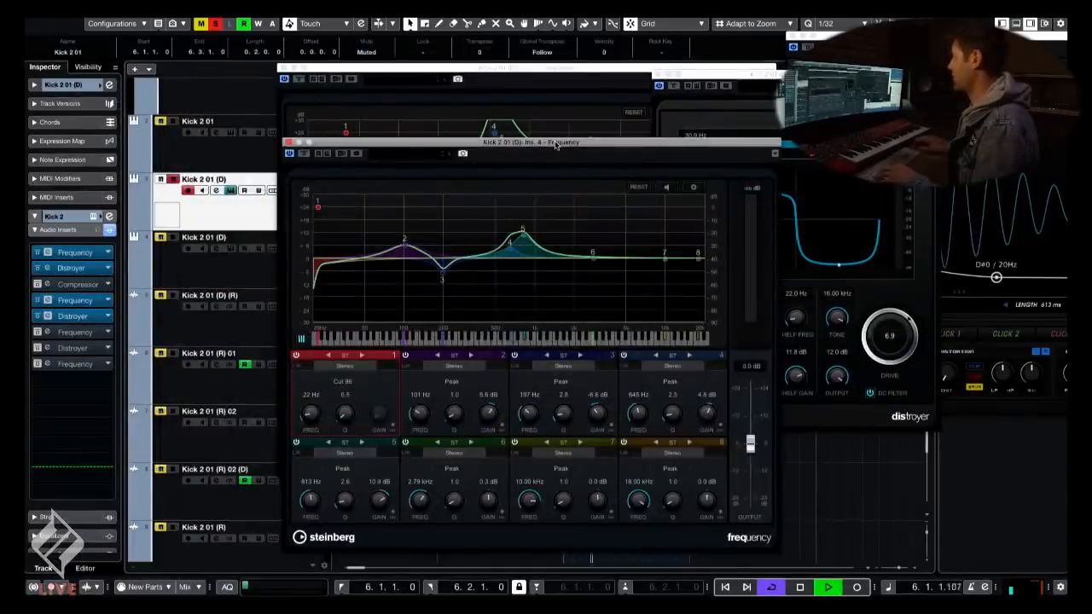
{"action": "left_click", "coordinate": [287, 66]}
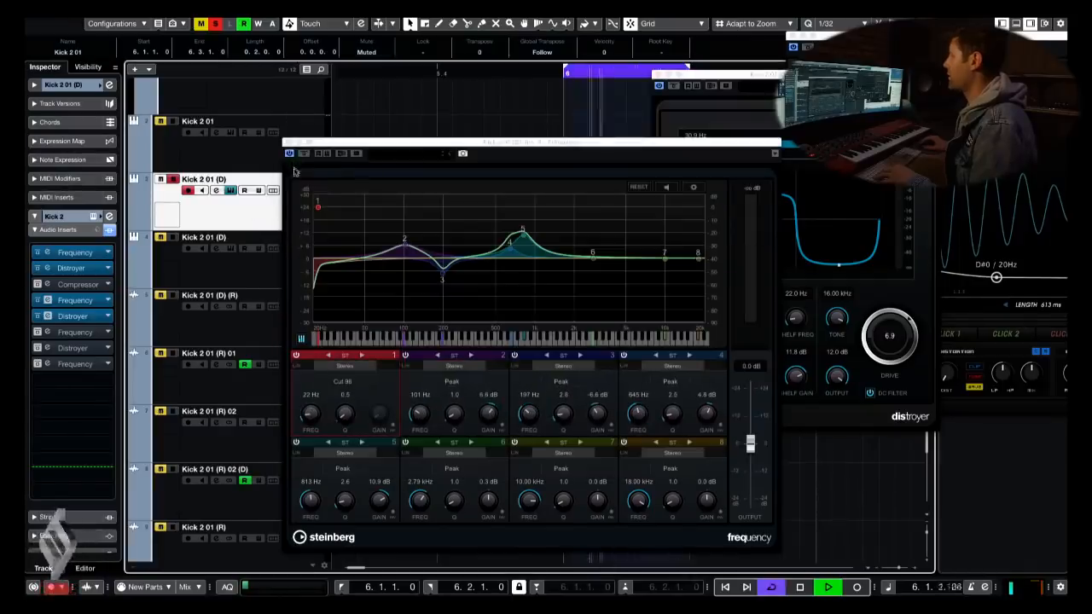
{"action": "left_click", "coordinate": [289, 142]}
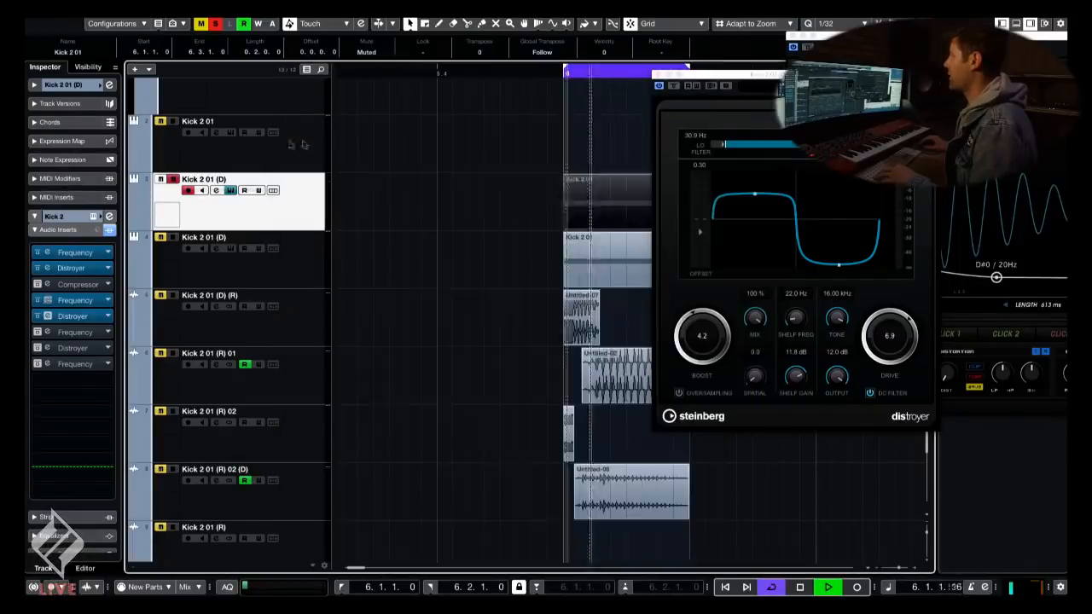
- Unmute the MIDI event on the new Kick 2 01 (D) duplicate and solo that track during playback
{"action": "key", "text": "space"}
{"action": "left_click", "coordinate": [582, 197]}
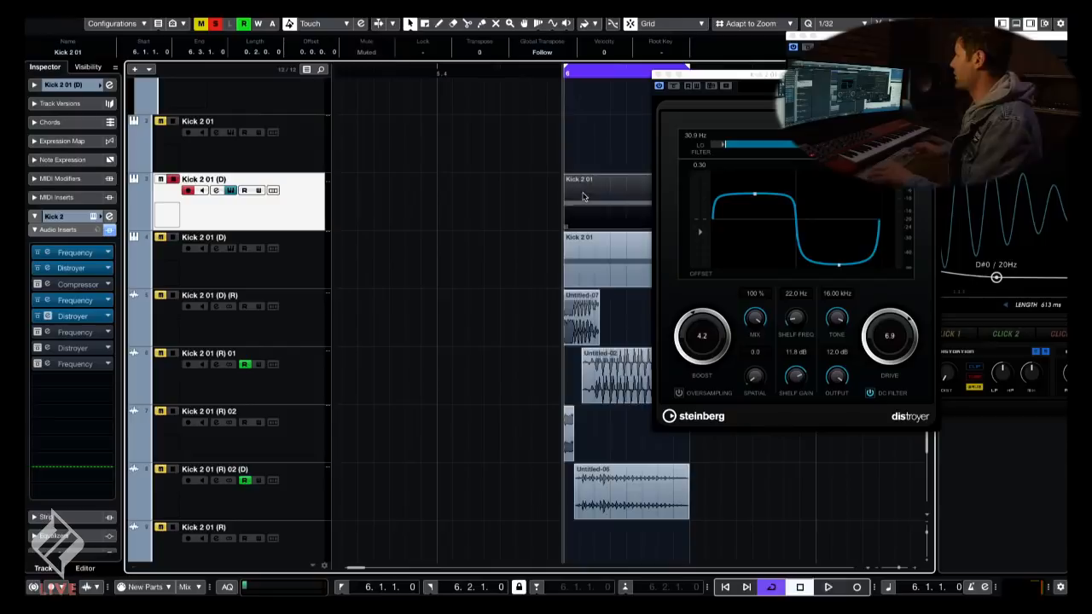
{"action": "key", "text": "space"}
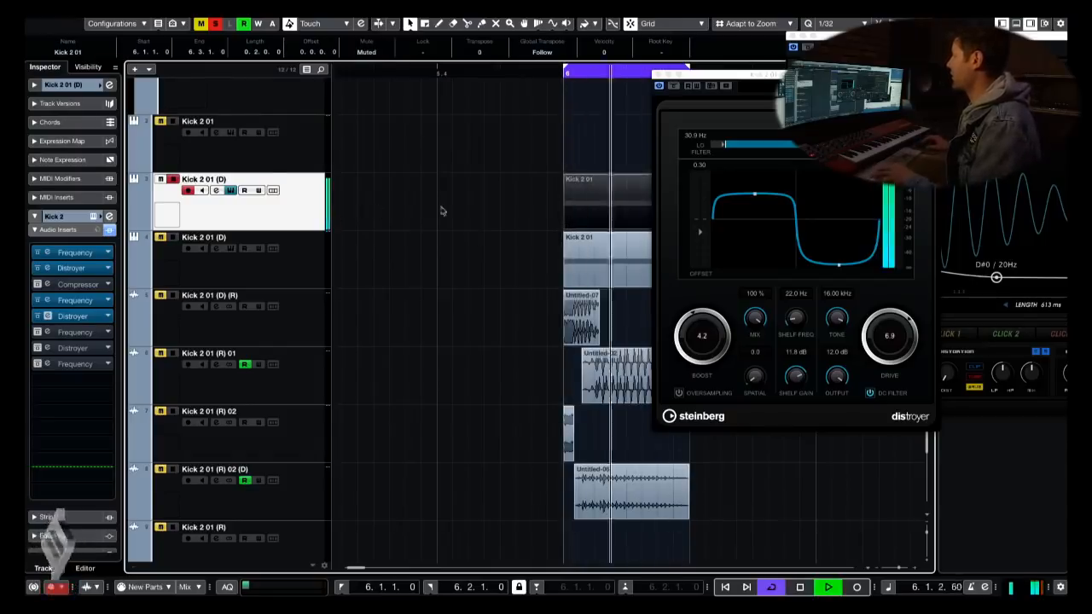
{"action": "left_click", "coordinate": [266, 242]}
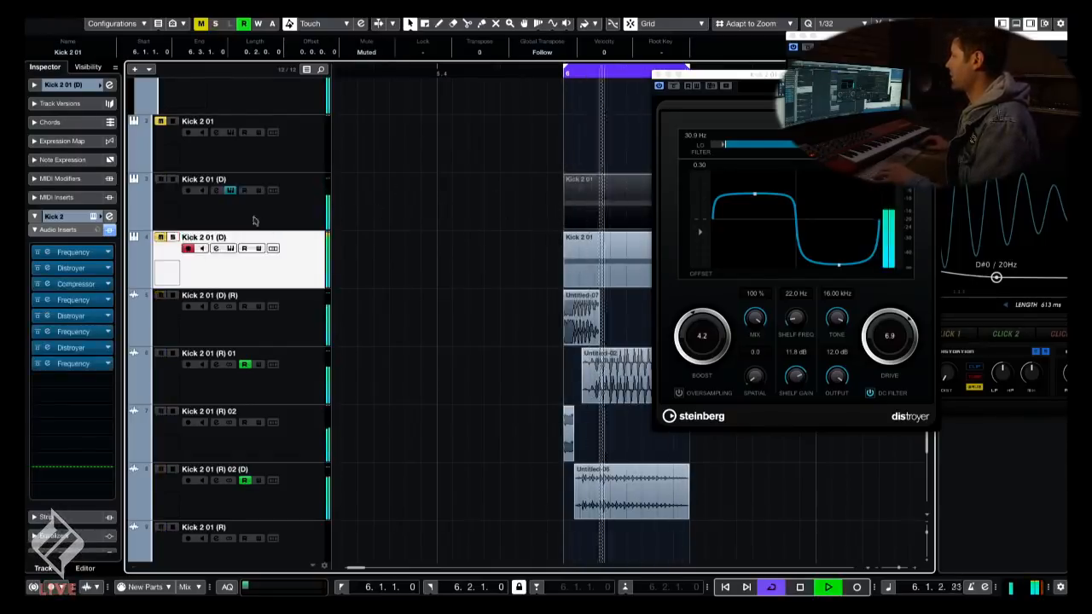
{"action": "left_click", "coordinate": [271, 226]}
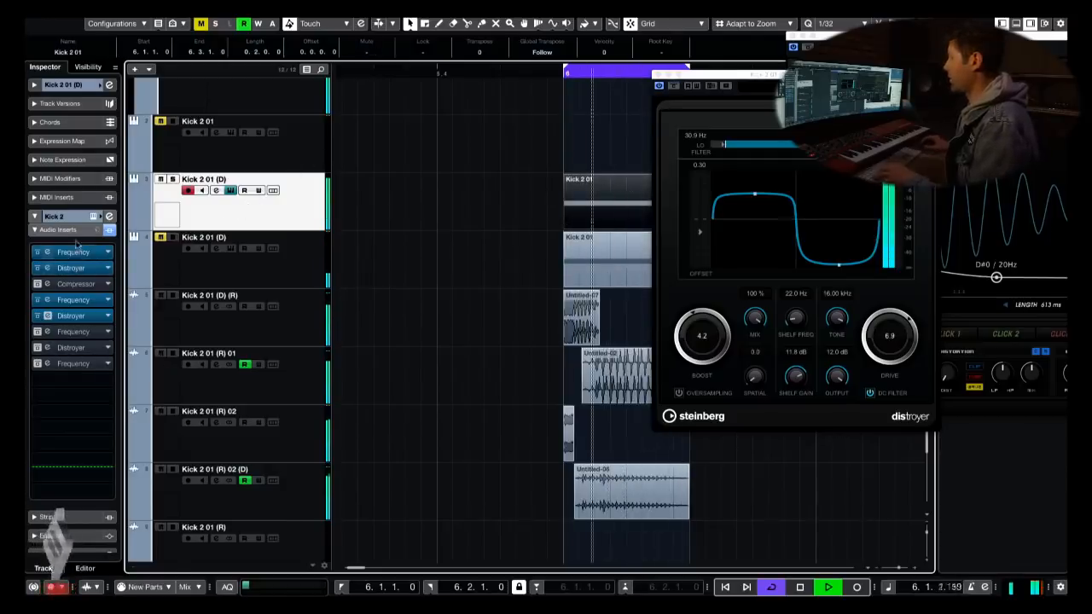
{"action": "key", "text": "s"}
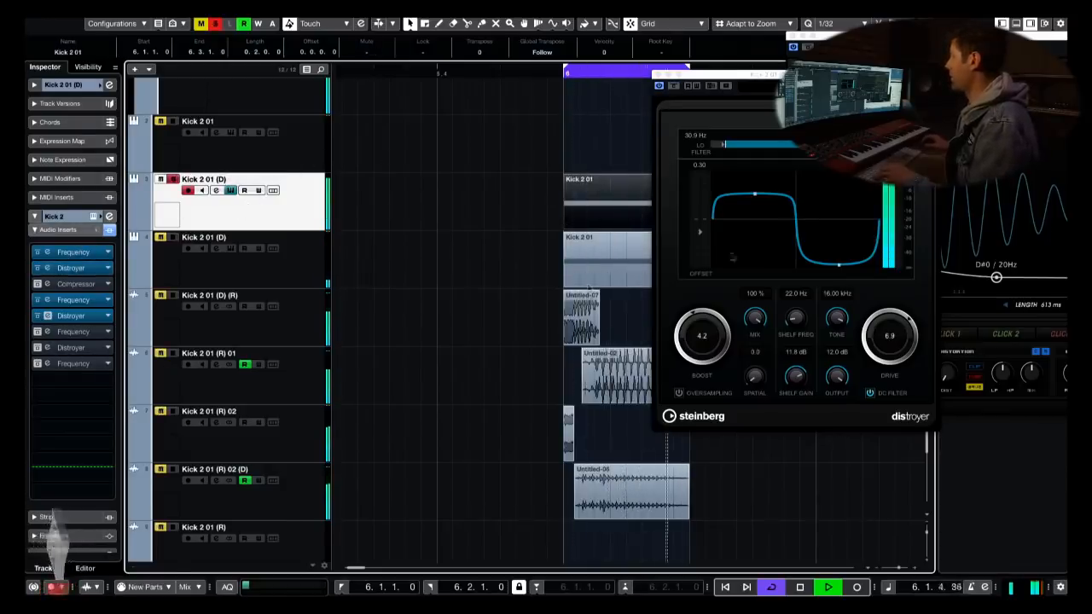
- Compare the second Distroyer bypassed and active, set its low filter to 56.7 Hz and offset to 0.51, and flatten its upper curve
{"action": "left_click", "coordinate": [37, 300]}
{"action": "left_click", "coordinate": [37, 300]}
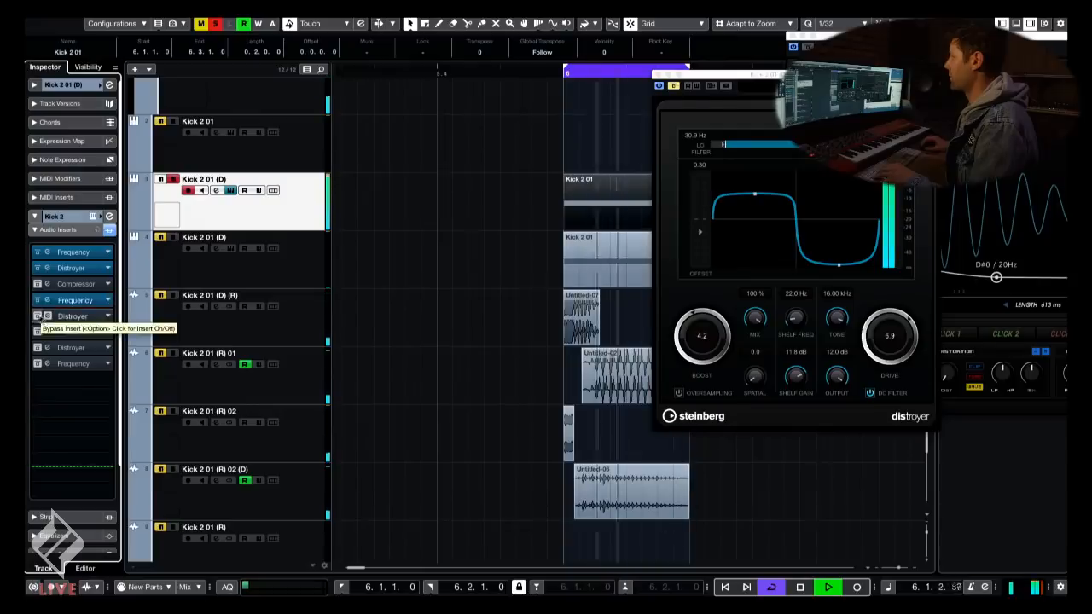
{"action": "left_click", "coordinate": [94, 316]}
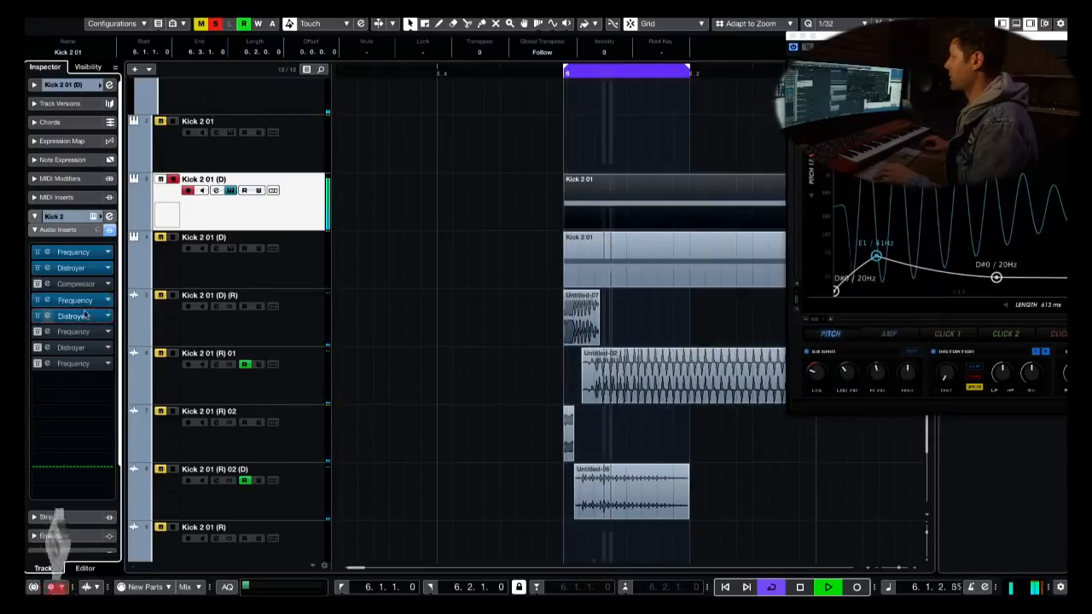
{"action": "left_click", "coordinate": [94, 315]}
{"action": "left_click_drag", "start_coordinate": [809, 75], "coordinate": [707, 72]}
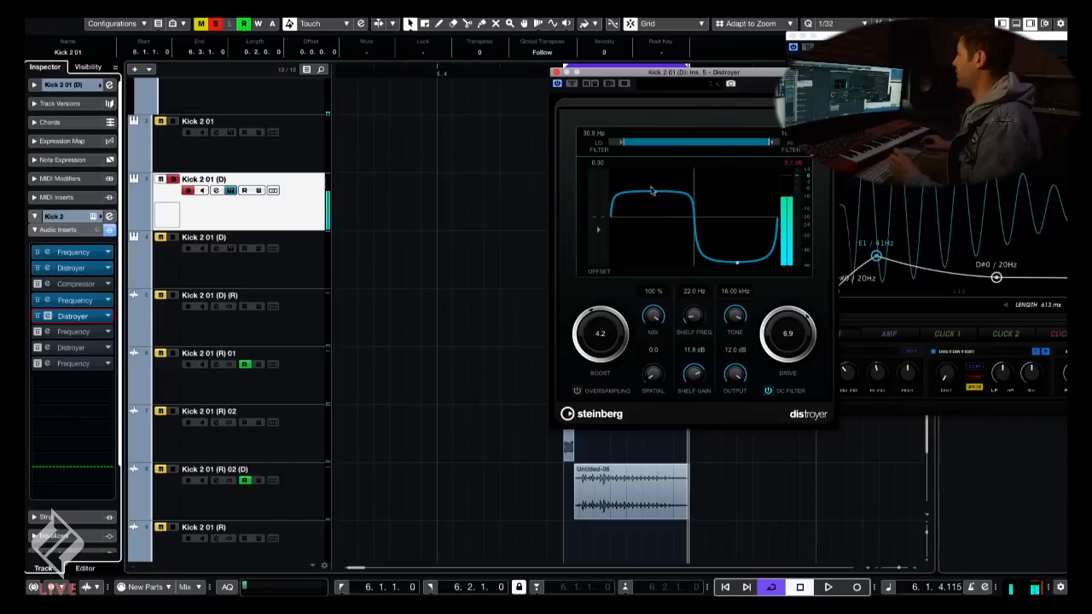
{"action": "key", "text": "space"}
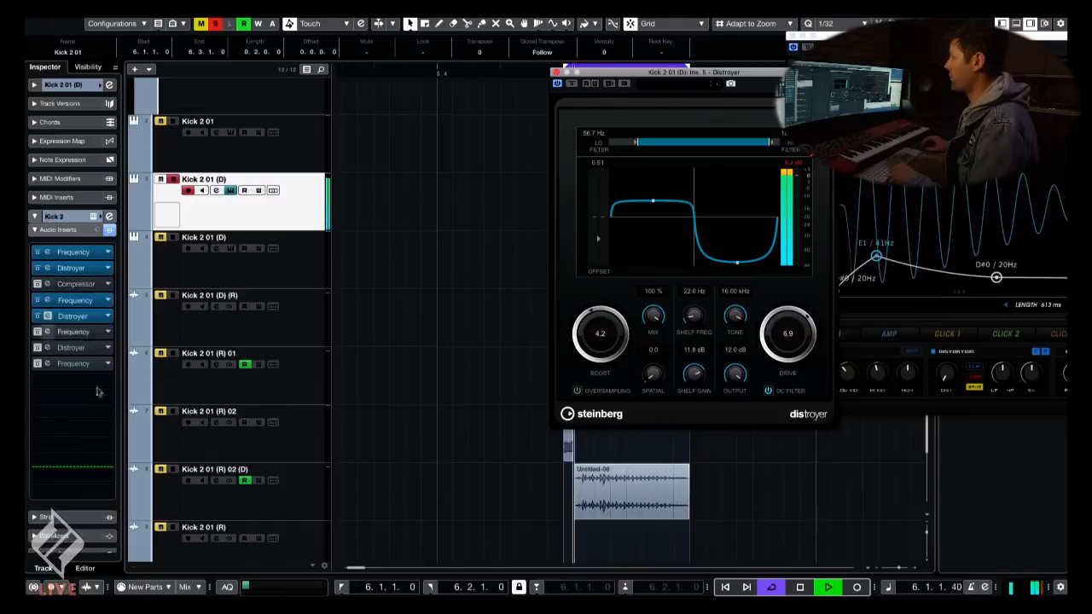
- Show the audio fader of the soloed Kick 2 01 (D) track in place of its inserts and stop playback
{"action": "left_click", "coordinate": [57, 230]}
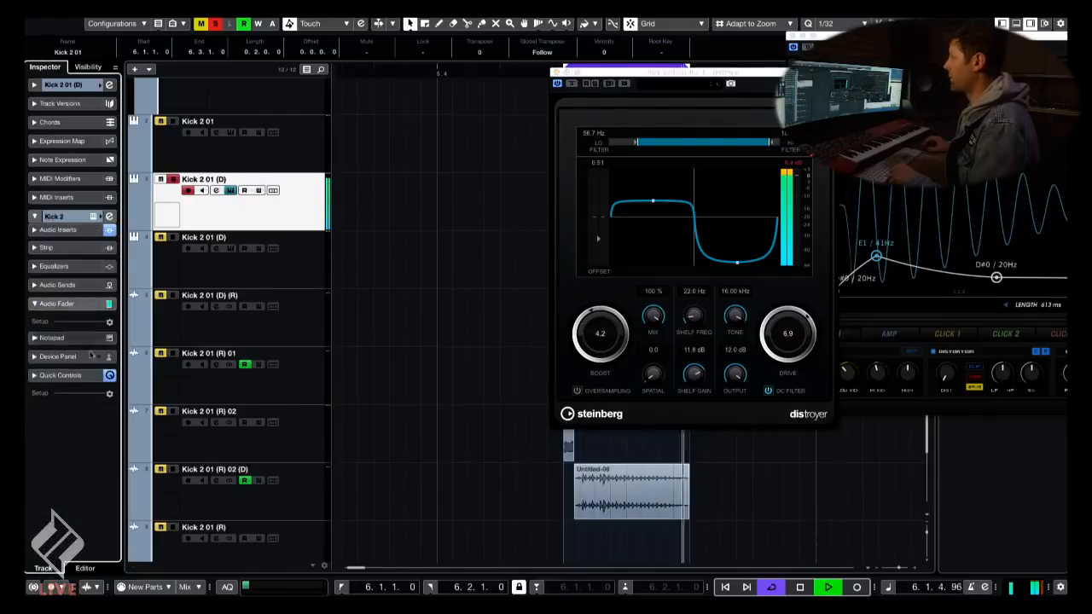
{"action": "left_click", "coordinate": [56, 304]}
{"action": "key", "text": "space"}
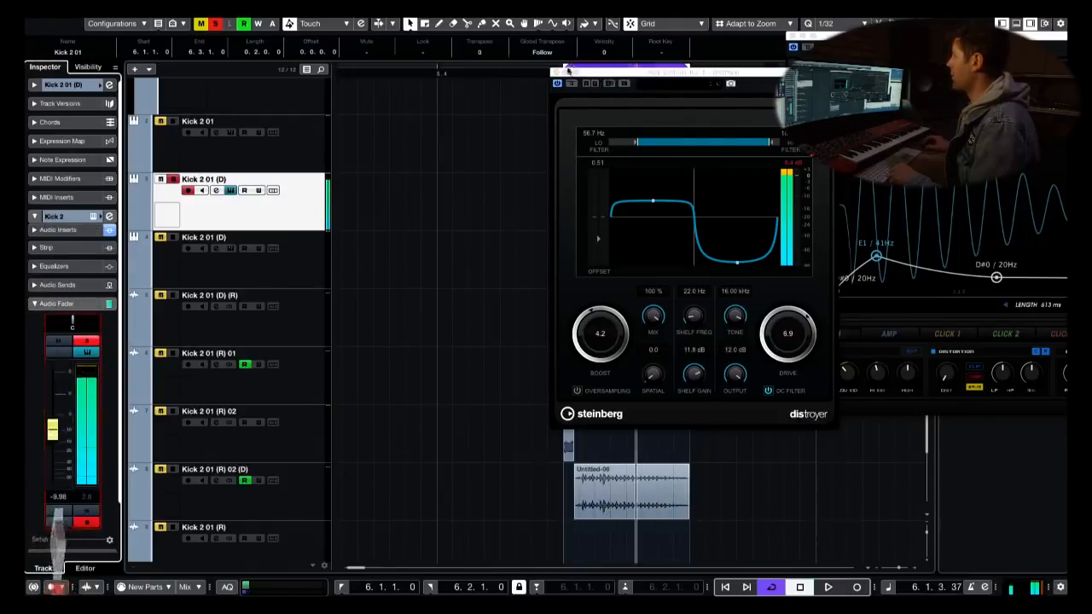
- Close the Distroyer window and select the muted Kick 2 01 (D) track
{"action": "scroll", "coordinate": [253, 113], "scroll_direction": "up", "scroll_amount": 2}
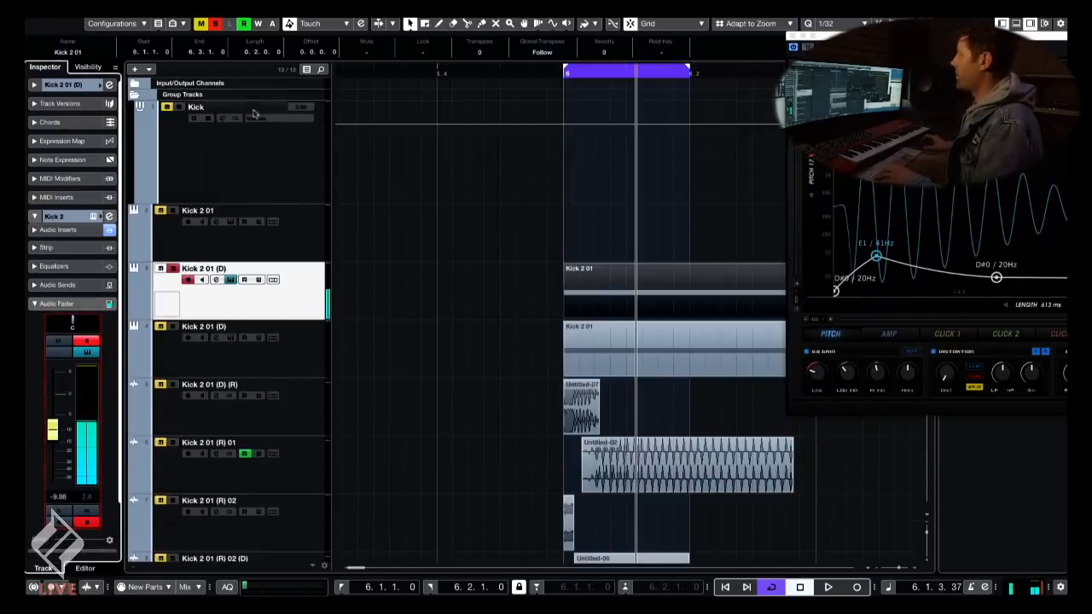
{"action": "left_click", "coordinate": [207, 150]}
{"action": "left_click", "coordinate": [245, 329]}
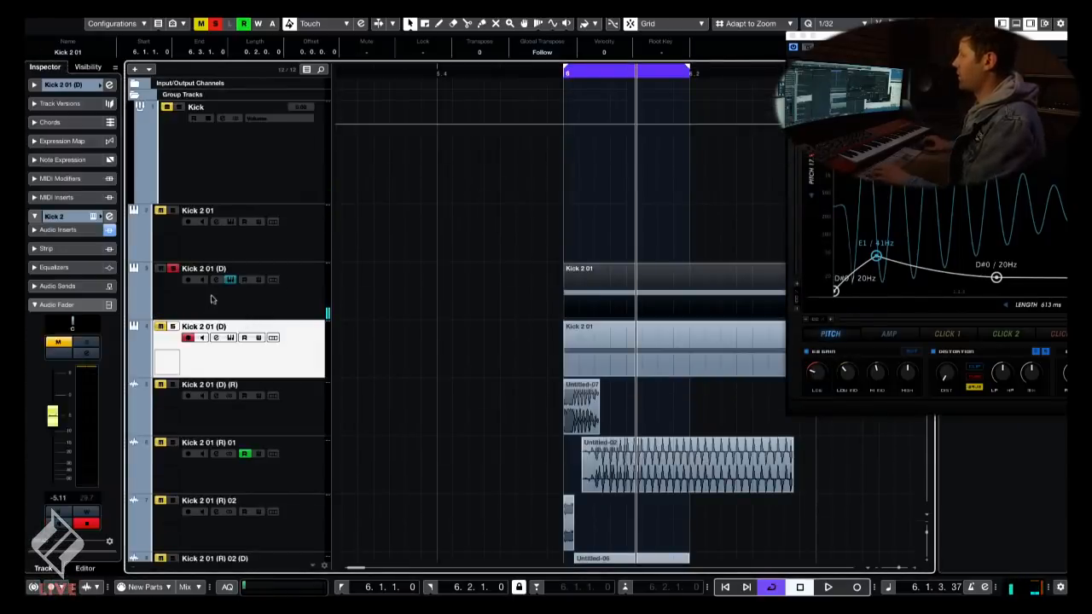
- Route the output of the unmuted Kick 2 01 (D) track to the Kick group in the mixer
{"action": "left_click", "coordinate": [203, 281]}
{"action": "key", "text": "F3"}
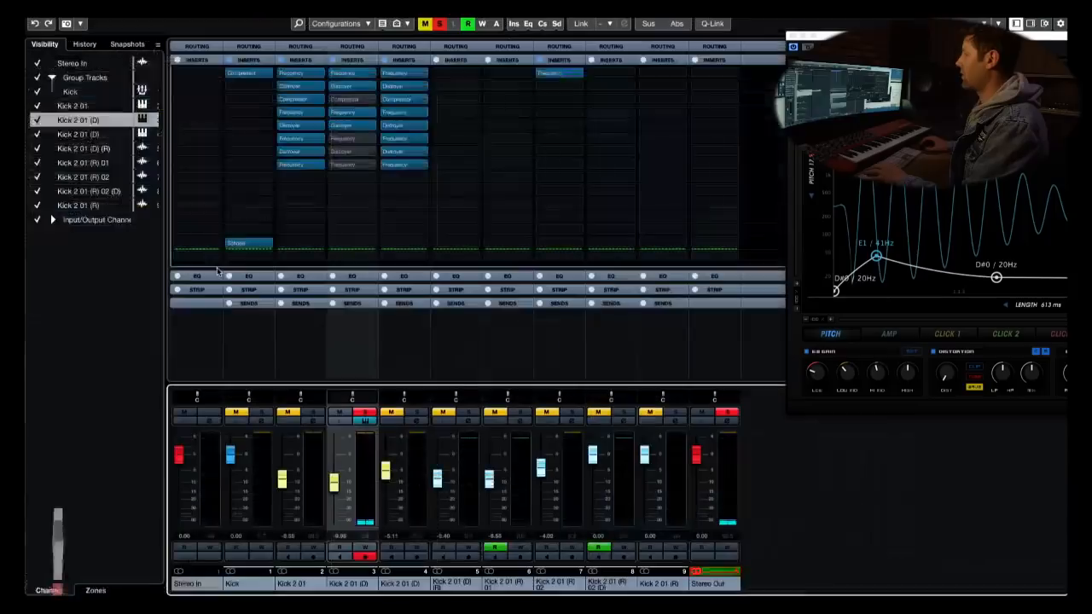
{"action": "left_click", "coordinate": [352, 46]}
{"action": "left_click", "coordinate": [351, 71]}
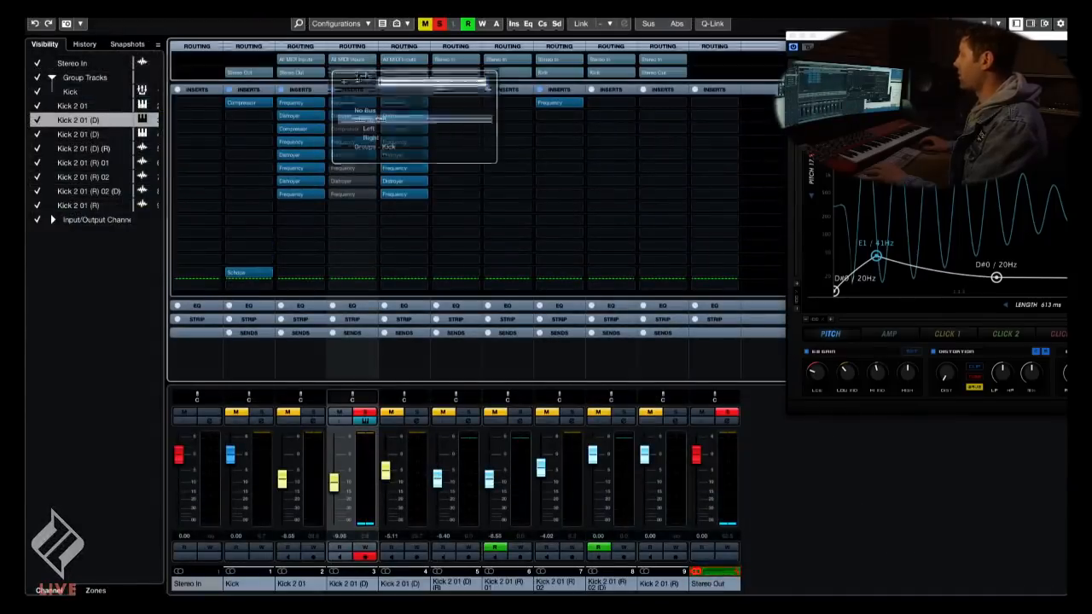
{"action": "left_click", "coordinate": [374, 148]}
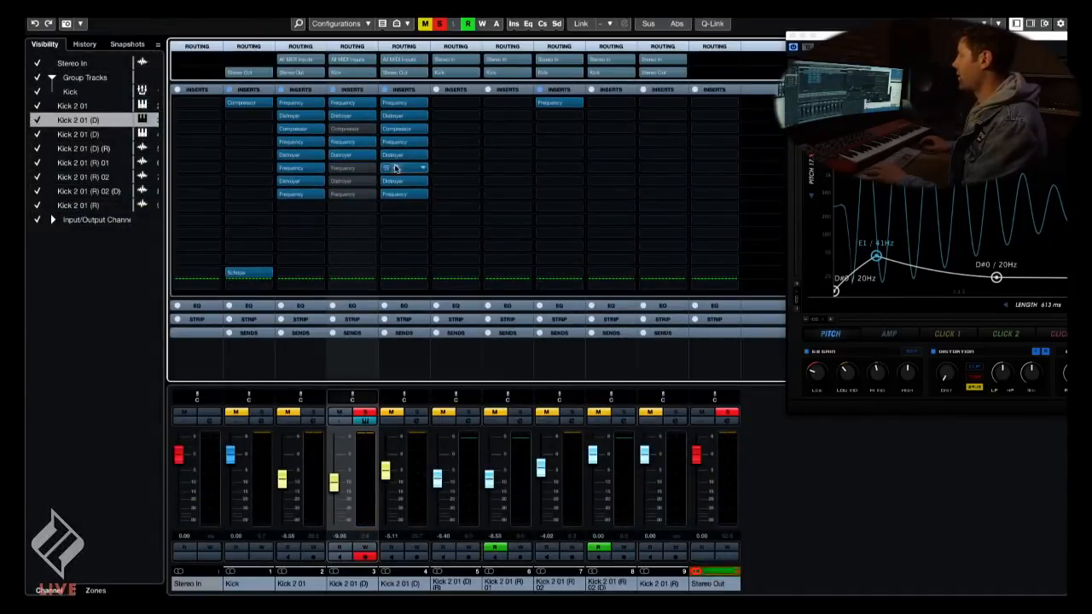
{"action": "key", "text": "F3"}
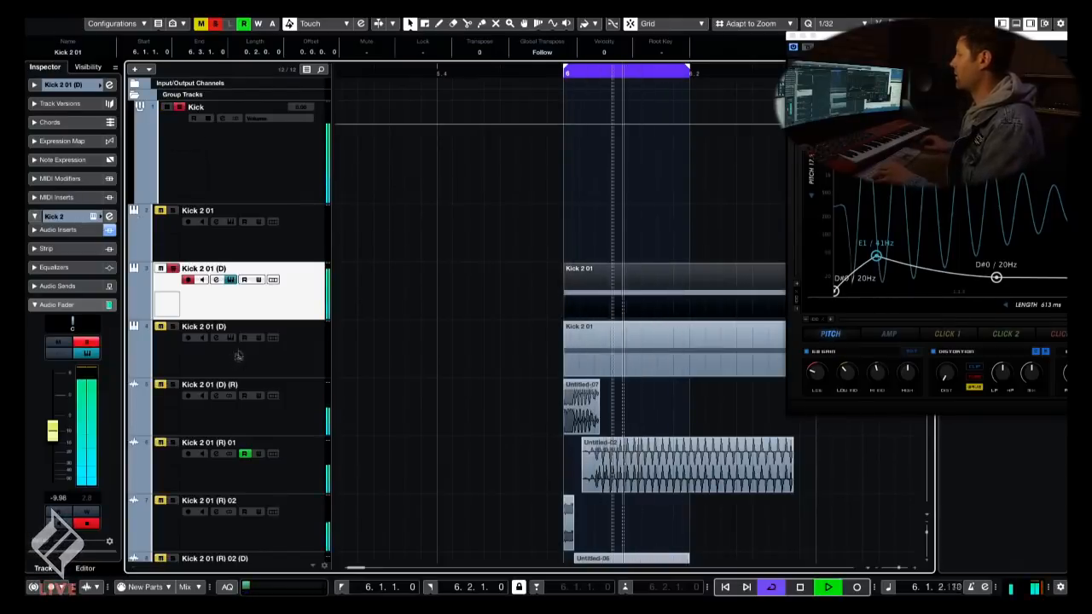
- Unsolo the Kick 2 01 (D) track, stop playback and clear the event selection
{"action": "key", "text": "s"}
{"action": "left_click", "coordinate": [391, 215]}
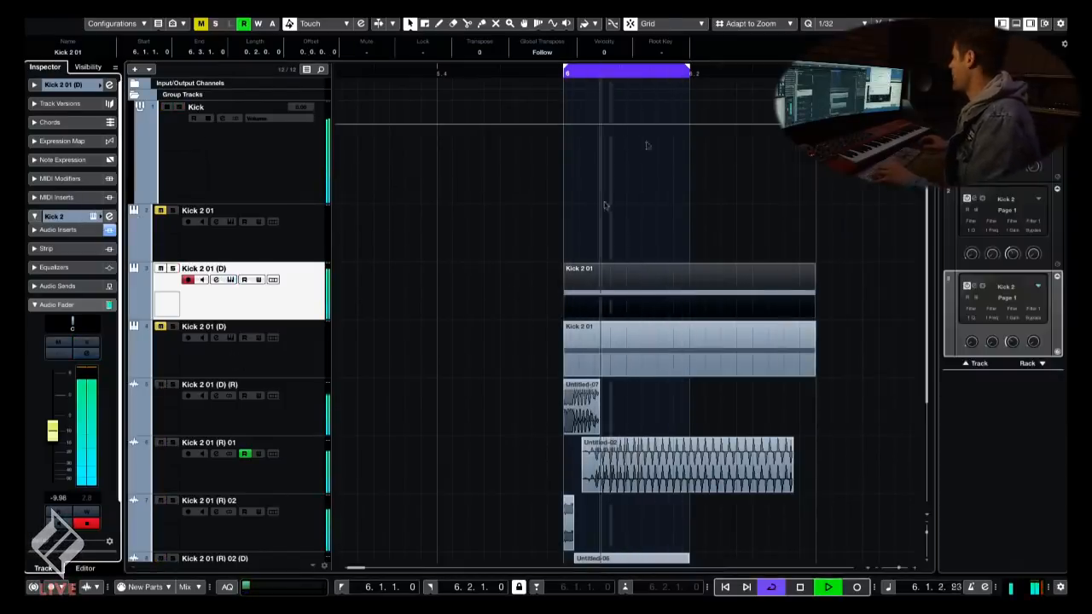
{"action": "key", "text": "space"}
{"action": "left_click", "coordinate": [392, 214]}
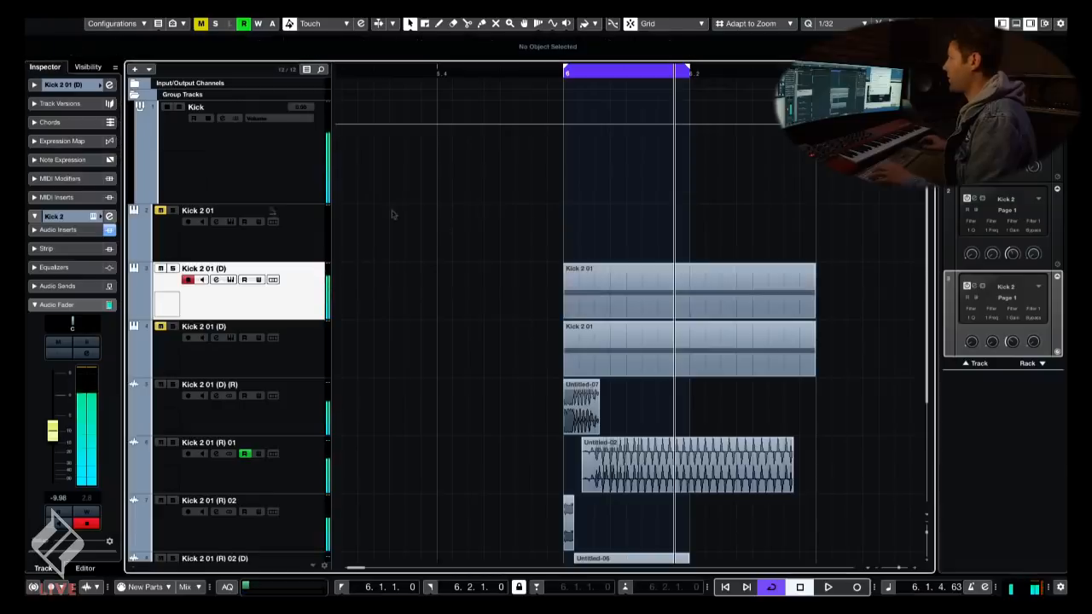
- Open the Kick 2 instrument of the Kick 2 01 (D) track and start playback with the other layers
{"action": "left_click", "coordinate": [95, 217]}
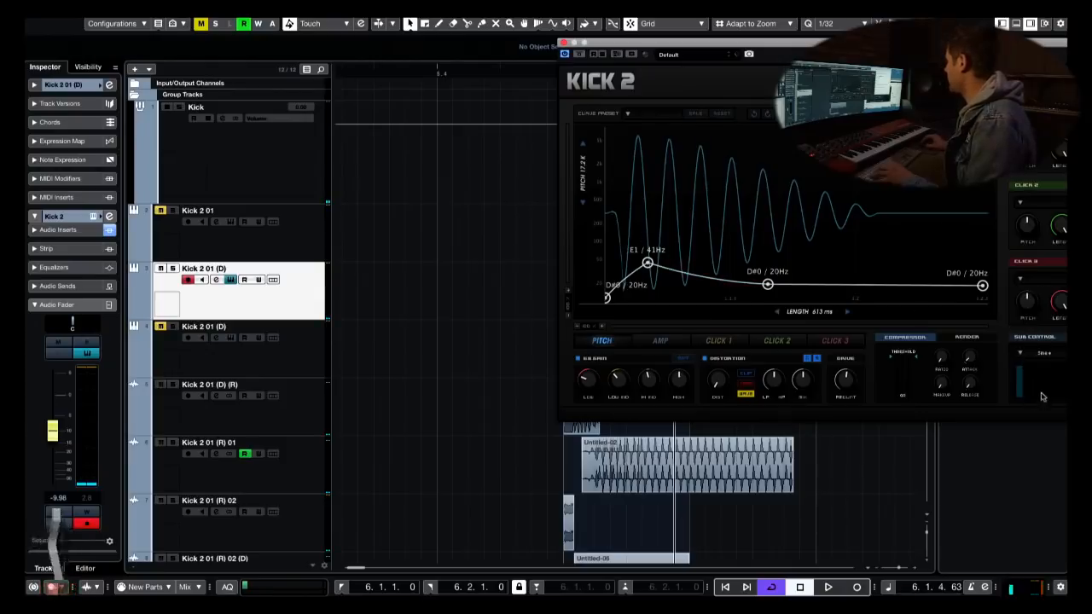
{"action": "left_click_drag", "start_coordinate": [640, 42], "coordinate": [482, 35]}
{"action": "key", "text": "space"}
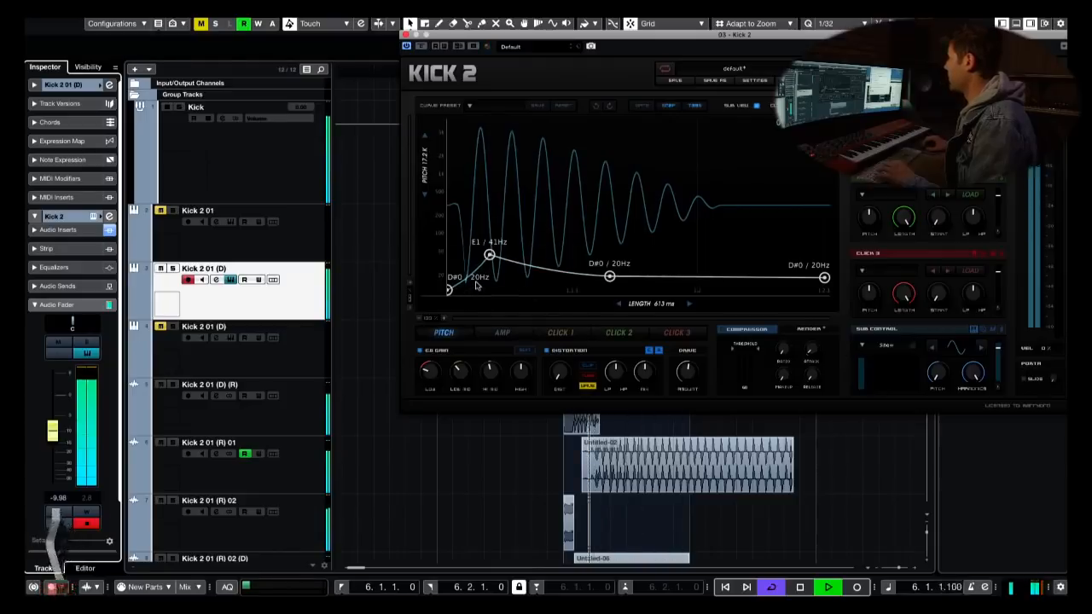
- Insert the UAD Oxford Inflator after the Compressor on the Kick group track
{"action": "left_click", "coordinate": [167, 149]}
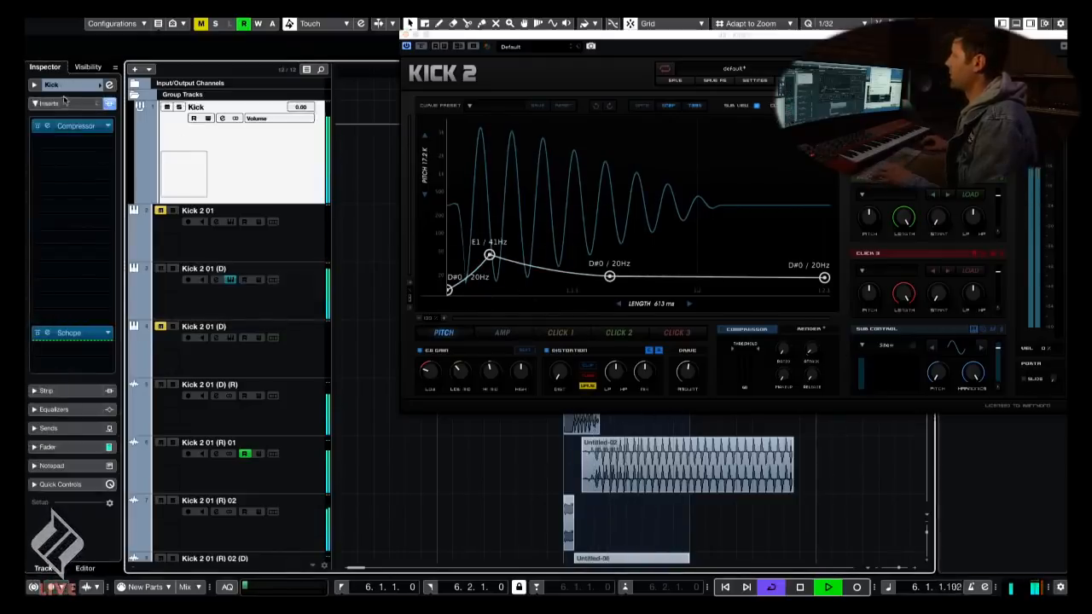
{"action": "left_click", "coordinate": [72, 142]}
{"action": "type", "text": "inf"}
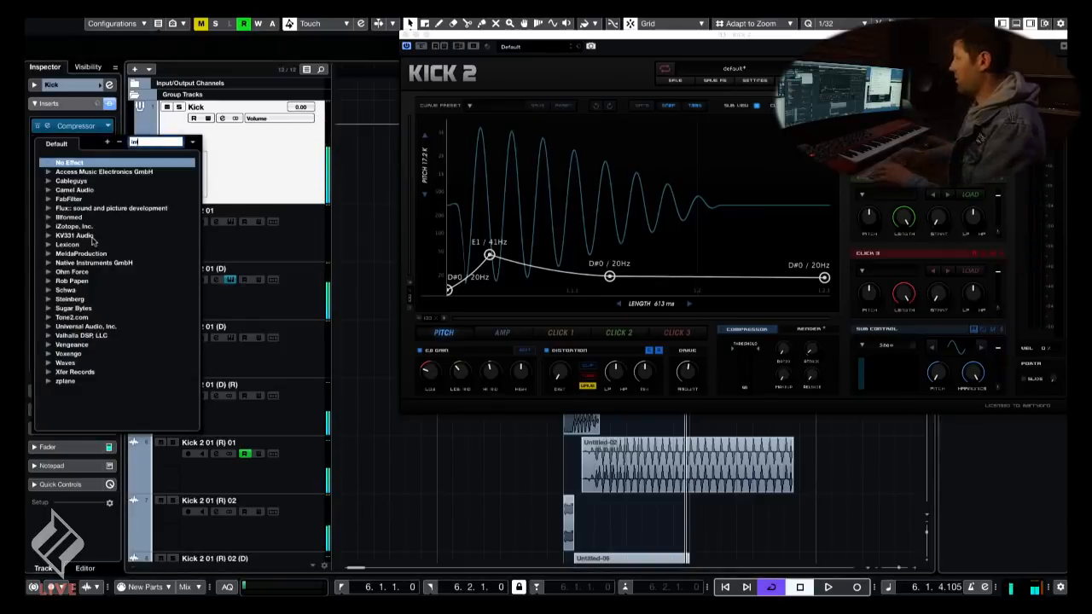
{"action": "type", "text": "la"}
{"action": "left_click", "coordinate": [97, 200]}
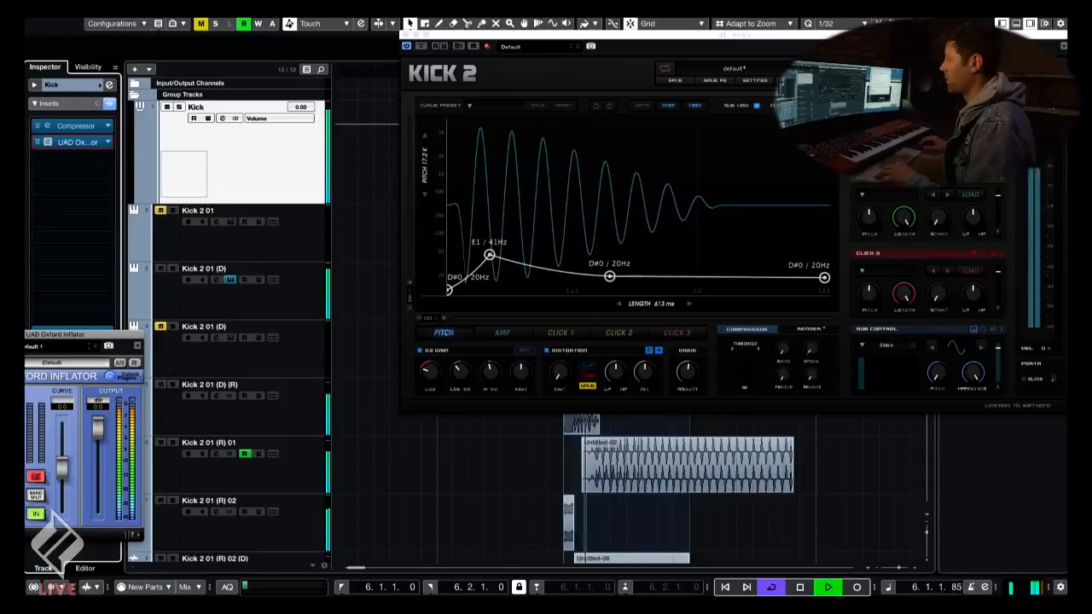
- Shorten the Kick 2 amp envelope by moving its 0.96 point earlier and bending the decay curve inward
{"action": "left_click_drag", "start_coordinate": [748, 35], "coordinate": [566, 20]}
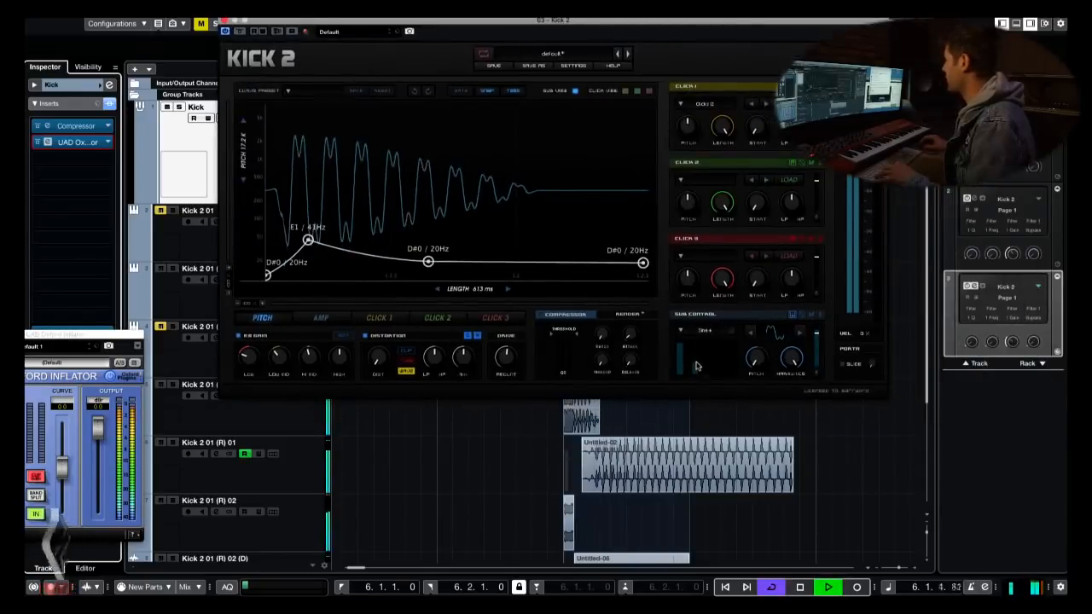
{"action": "left_click", "coordinate": [337, 317]}
{"action": "left_click_drag", "start_coordinate": [509, 121], "coordinate": [468, 112]}
{"action": "left_click_drag", "start_coordinate": [521, 175], "coordinate": [471, 252]}
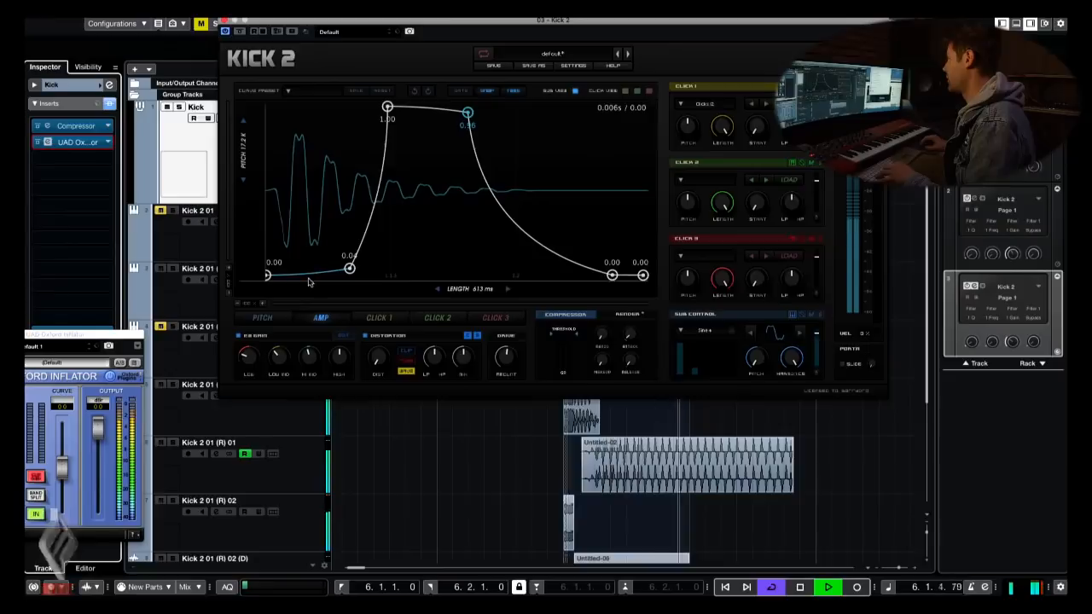
- Move the pitch envelope's E1 / 41 Hz point earlier and raise the start point to C9 / 8.372 kHz
{"action": "left_click", "coordinate": [262, 317]}
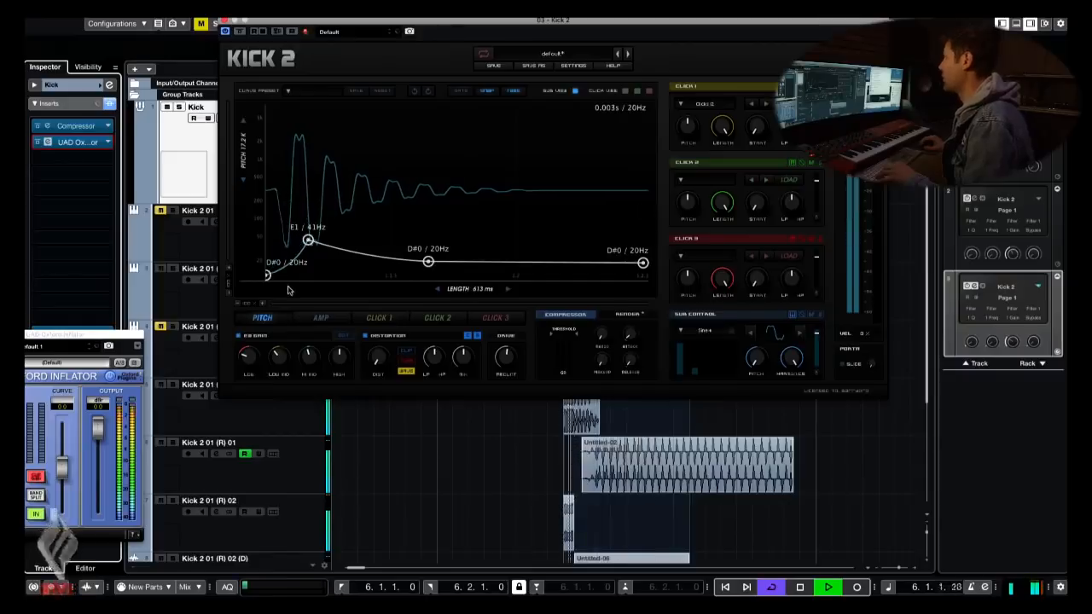
{"action": "left_click_drag", "start_coordinate": [308, 240], "coordinate": [293, 241]}
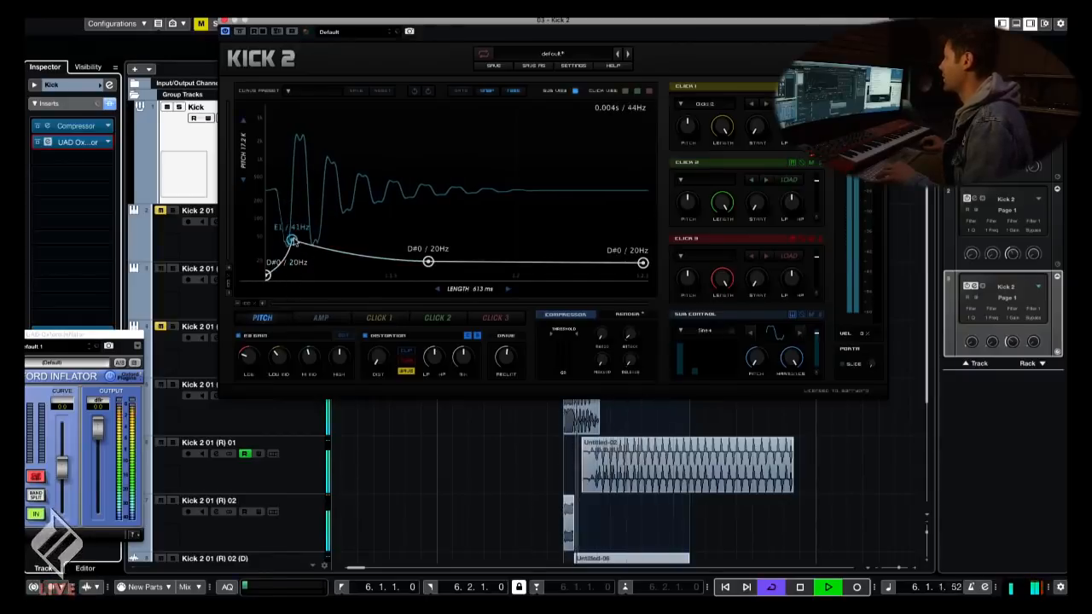
{"action": "key", "text": "space"}
{"action": "left_click_drag", "start_coordinate": [544, 20], "coordinate": [850, 206]}
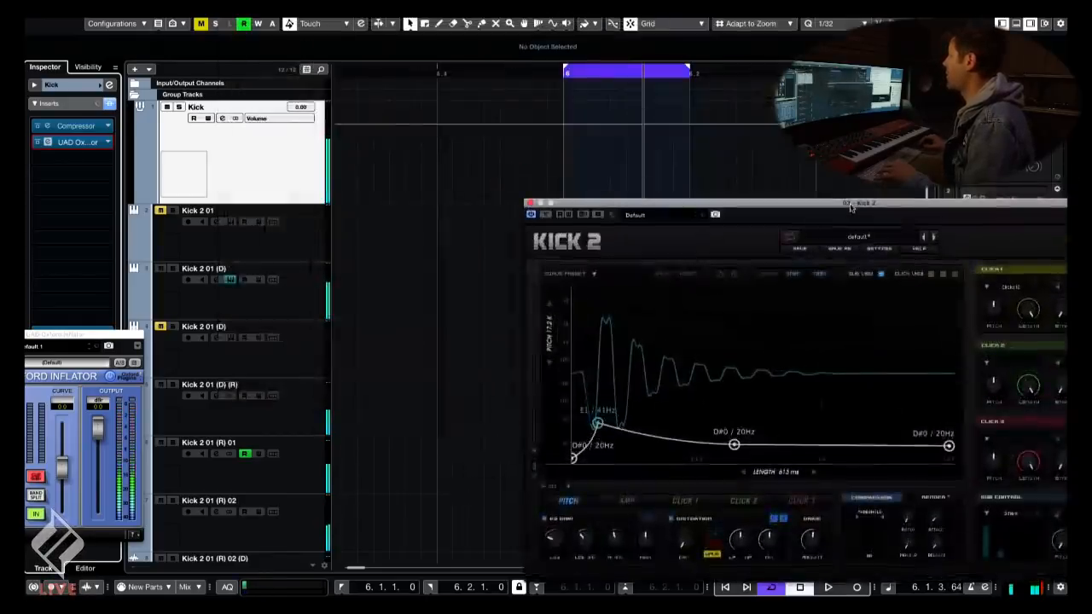
{"action": "left_click_drag", "start_coordinate": [574, 457], "coordinate": [574, 290]}
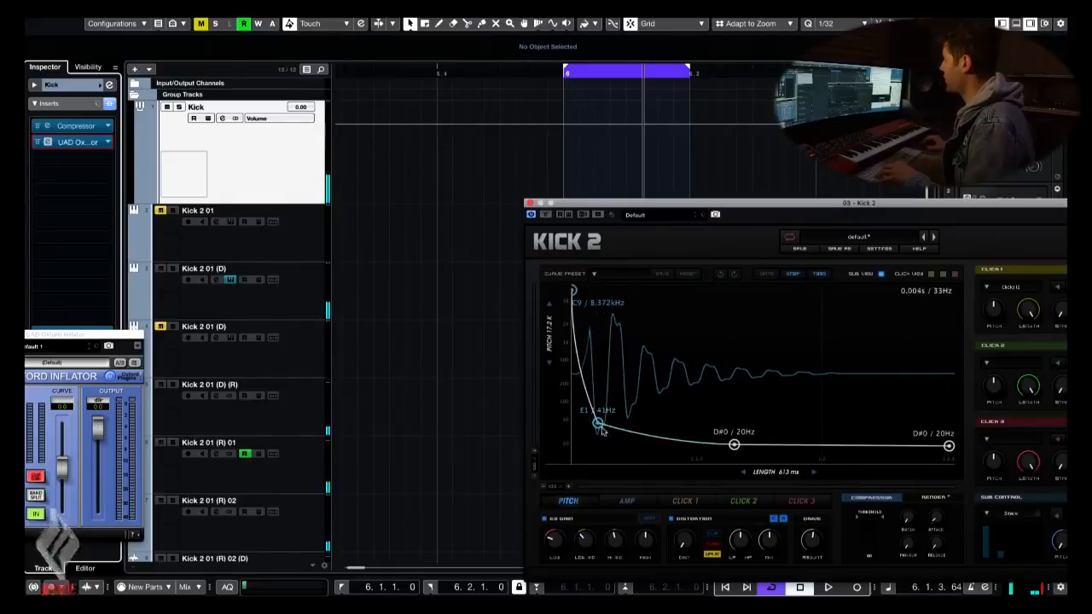
- Delete the 0.04 point from the amp envelope, raise its start point for a faster attack, and restart playback
{"action": "left_click", "coordinate": [626, 501]}
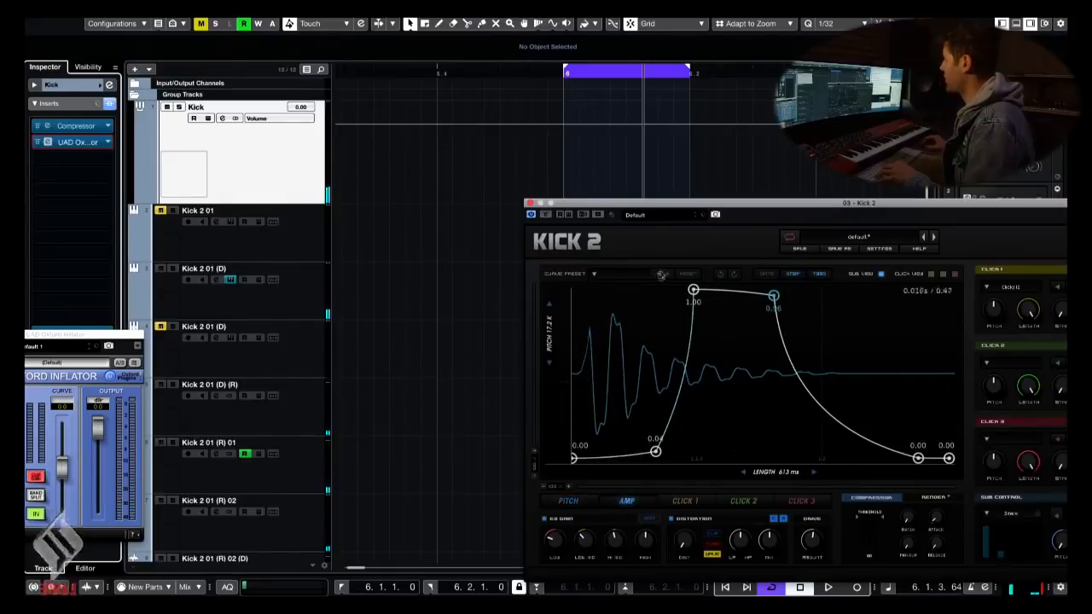
{"action": "double_click", "coordinate": [657, 458]}
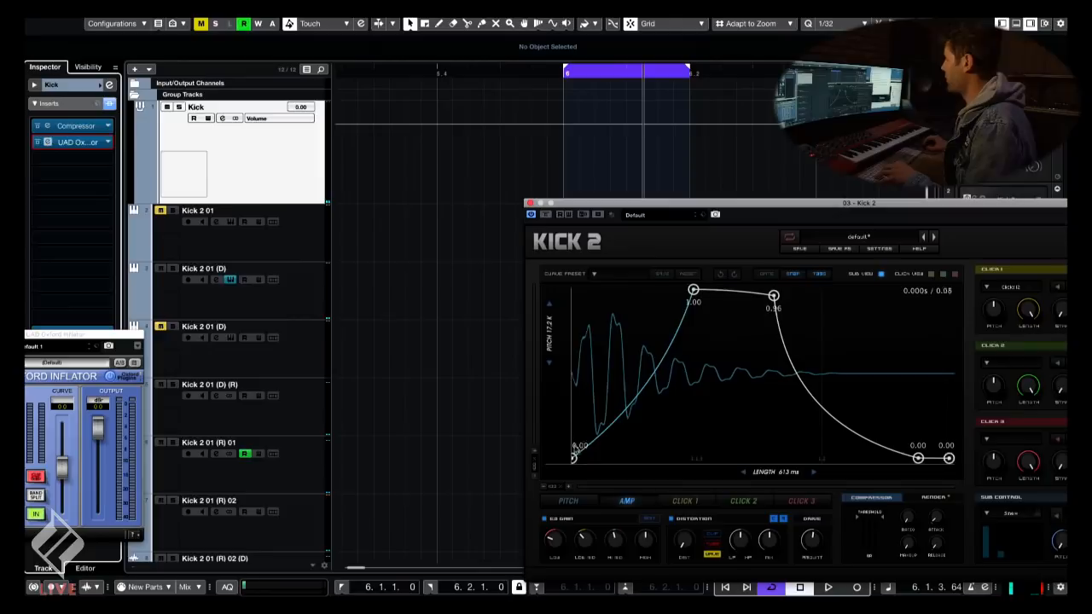
{"action": "left_click_drag", "start_coordinate": [574, 454], "coordinate": [576, 385]}
{"action": "key", "text": "space"}
- Lower the pitch envelope's start point to D#6 / 1.245 kHz and its second point to B0 / 31 Hz
{"action": "left_click", "coordinate": [568, 501]}
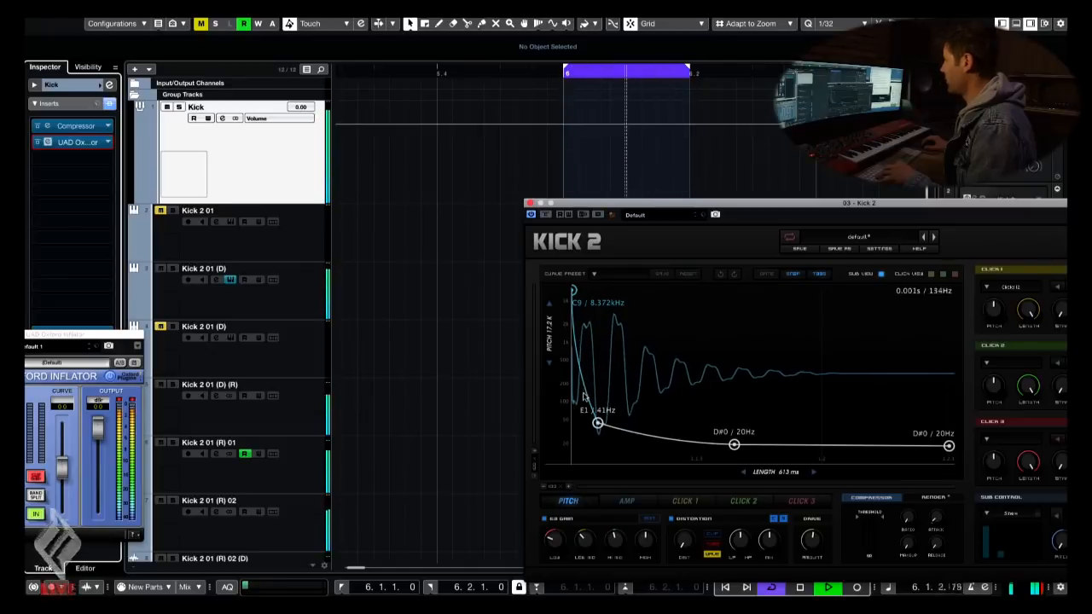
{"action": "left_click_drag", "start_coordinate": [575, 292], "coordinate": [572, 339]}
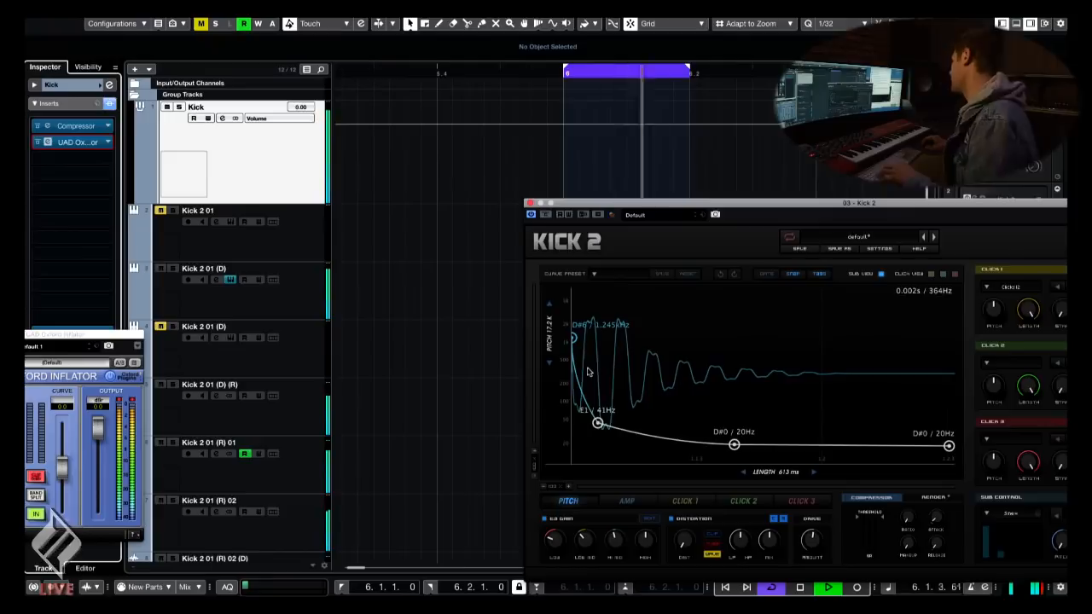
{"action": "left_click_drag", "start_coordinate": [597, 424], "coordinate": [602, 439]}
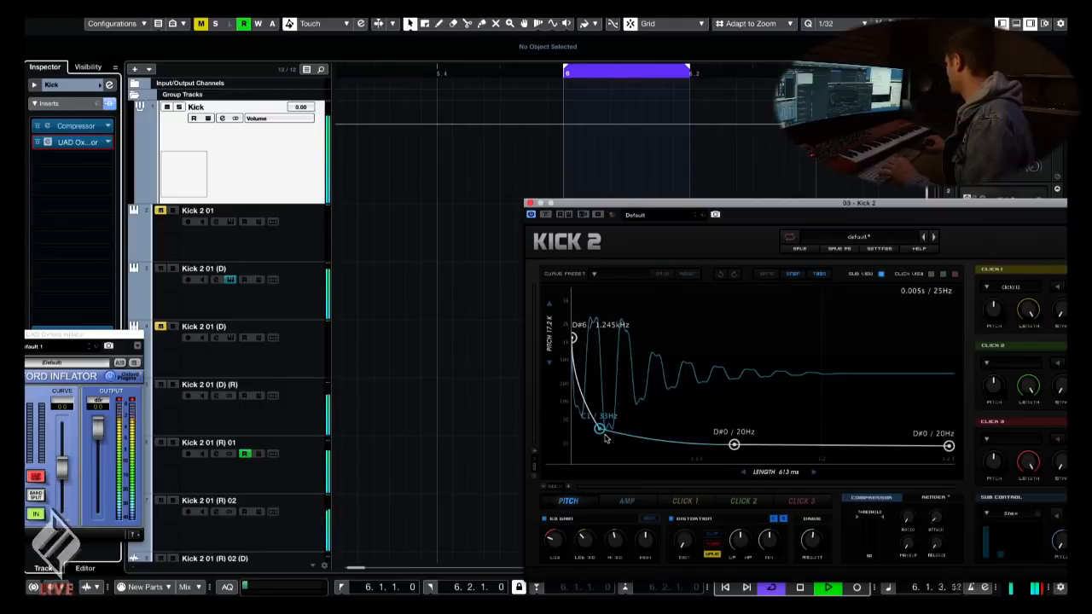
{"action": "left_click_drag", "start_coordinate": [601, 429], "coordinate": [603, 432]}
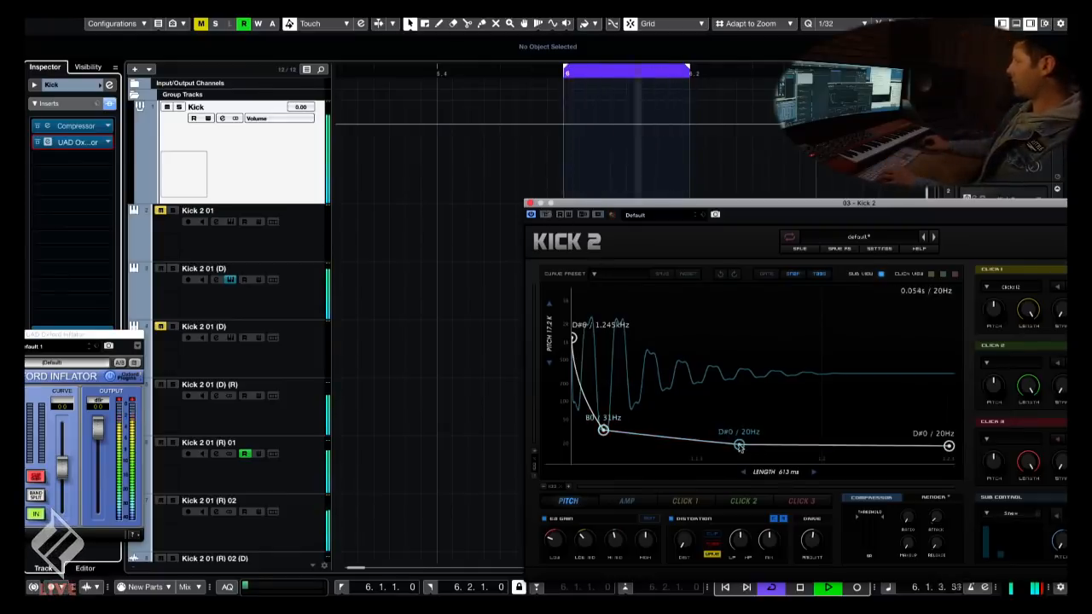
- Move the third pitch point slightly earlier, set the start point to A5 / 880 Hz and the second to D1 / 37 Hz
{"action": "left_click_drag", "start_coordinate": [734, 444], "coordinate": [720, 445]}
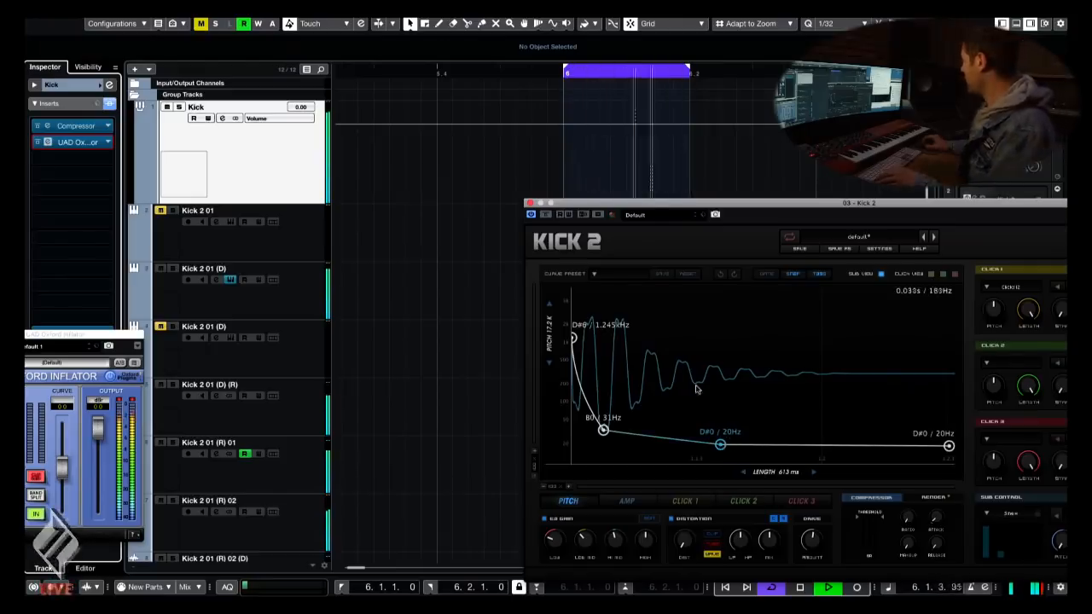
{"action": "left_click_drag", "start_coordinate": [603, 429], "coordinate": [612, 427]}
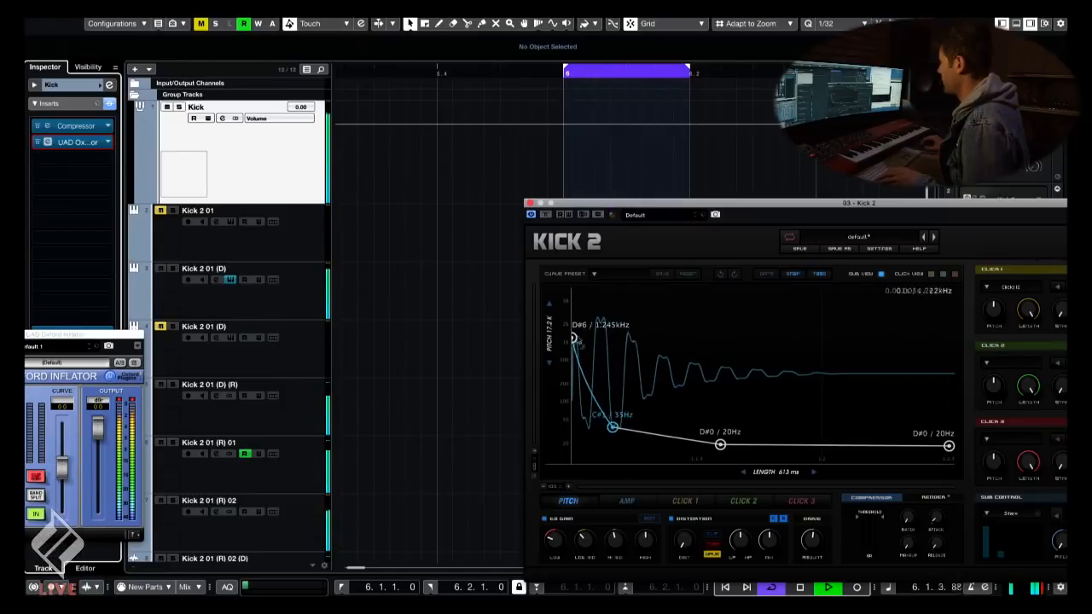
{"action": "left_click_drag", "start_coordinate": [575, 338], "coordinate": [575, 346]}
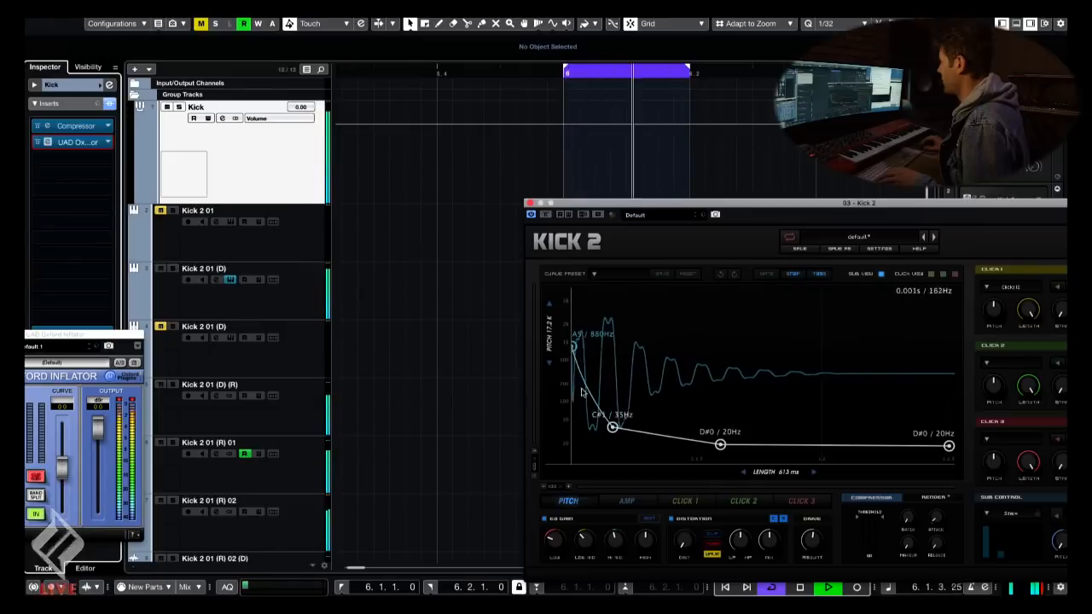
{"action": "left_click_drag", "start_coordinate": [613, 427], "coordinate": [613, 426]}
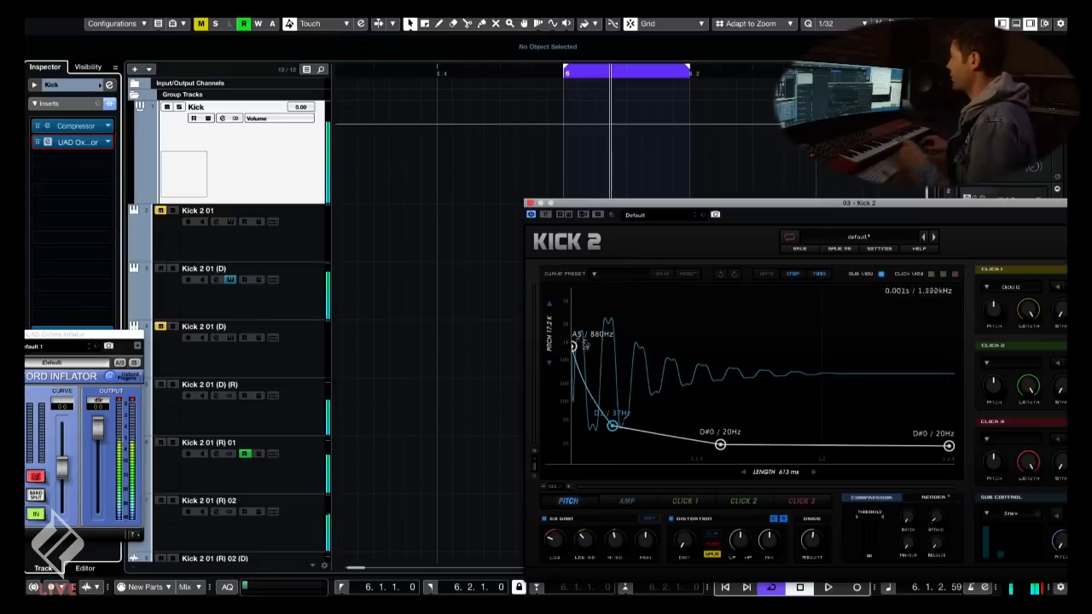
- Move the Kick 2 window aside to expose the lower layers and select the Untitled-02 event on Kick 2 01 (R) 01
{"action": "left_click_drag", "start_coordinate": [650, 218], "coordinate": [546, 172]}
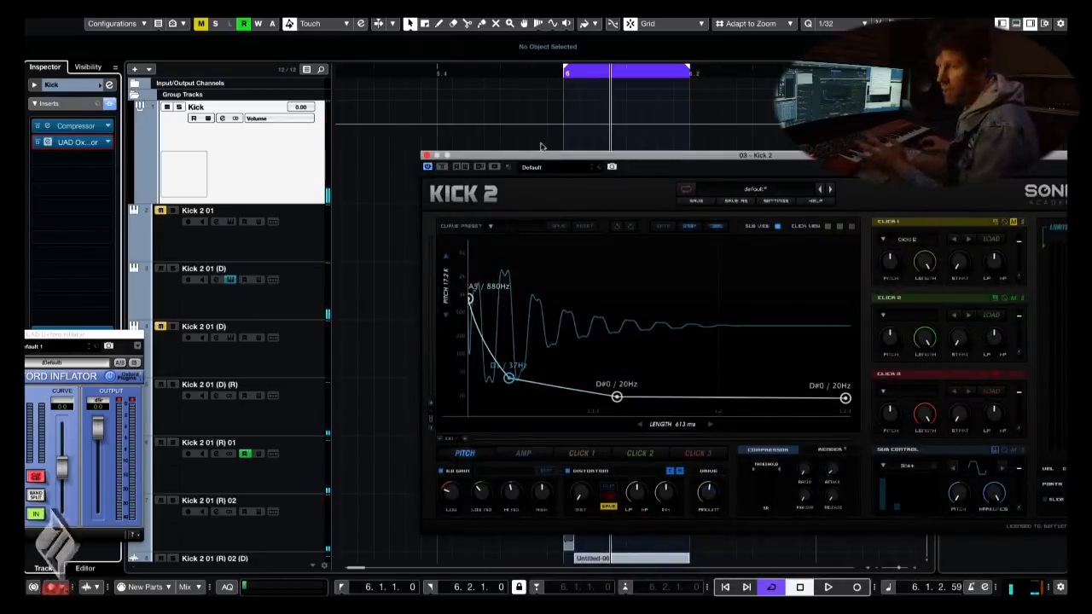
{"action": "left_click_drag", "start_coordinate": [634, 159], "coordinate": [616, 126]}
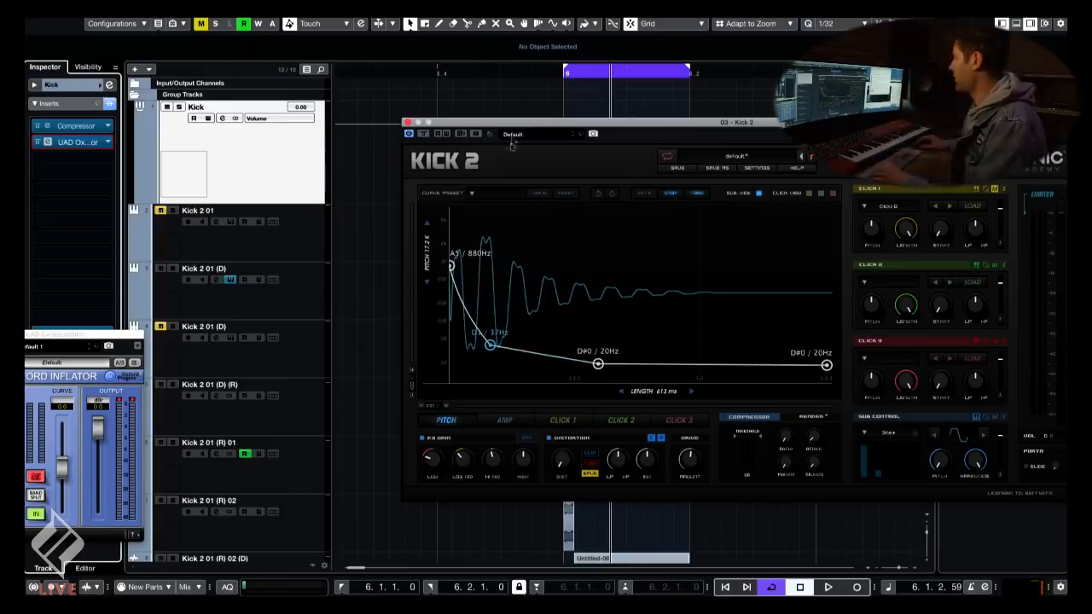
{"action": "left_click_drag", "start_coordinate": [512, 126], "coordinate": [674, 105]}
{"action": "scroll", "coordinate": [512, 450], "scroll_direction": "down", "scroll_amount": 3}
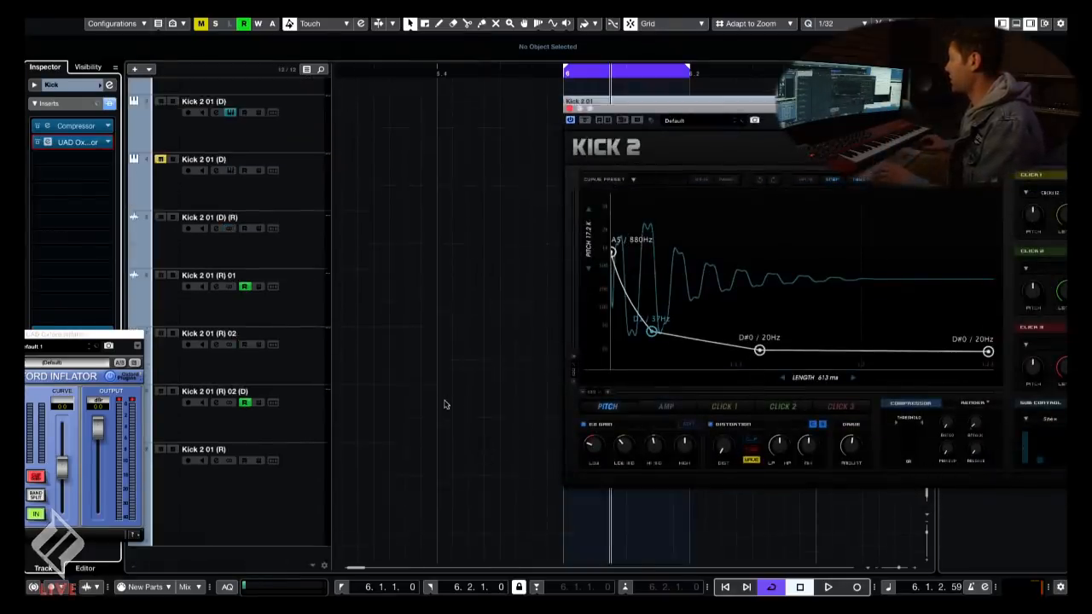
{"action": "scroll", "coordinate": [444, 404], "scroll_direction": "right", "scroll_amount": 5}
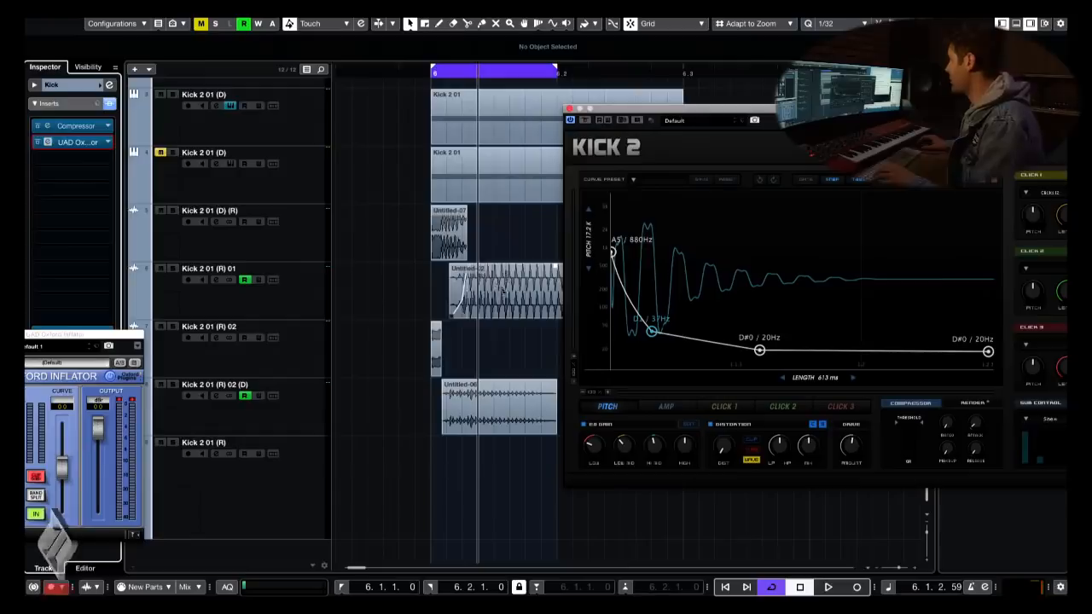
{"action": "left_click", "coordinate": [503, 288]}
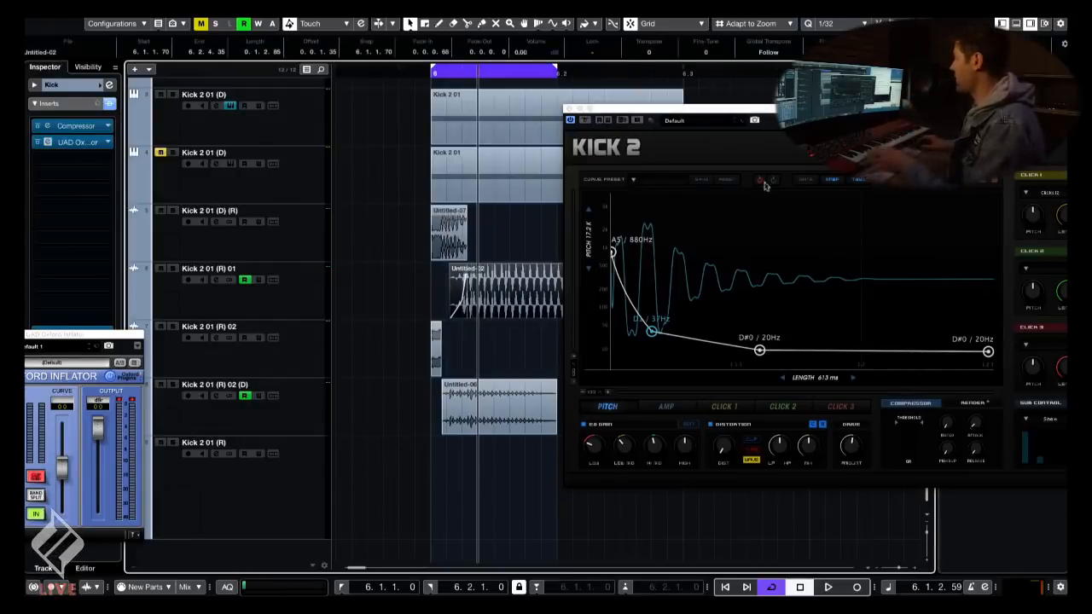
- During playback, set the second pitch point to A#0 / 29 Hz and the Kick 2 length to 575 ms
{"action": "key", "text": "space"}
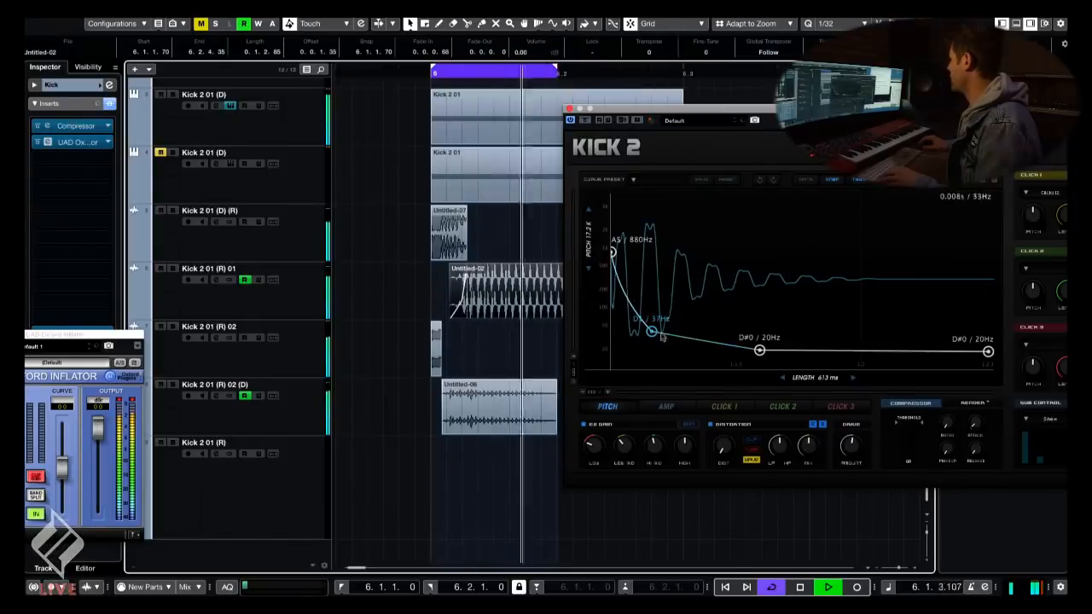
{"action": "mouse_move", "coordinate": [662, 338]}
{"action": "left_mouse_down"}
{"action": "mouse_move", "coordinate": [626, 288]}
{"action": "mouse_move", "coordinate": [651, 342]}
{"action": "left_mouse_up"}
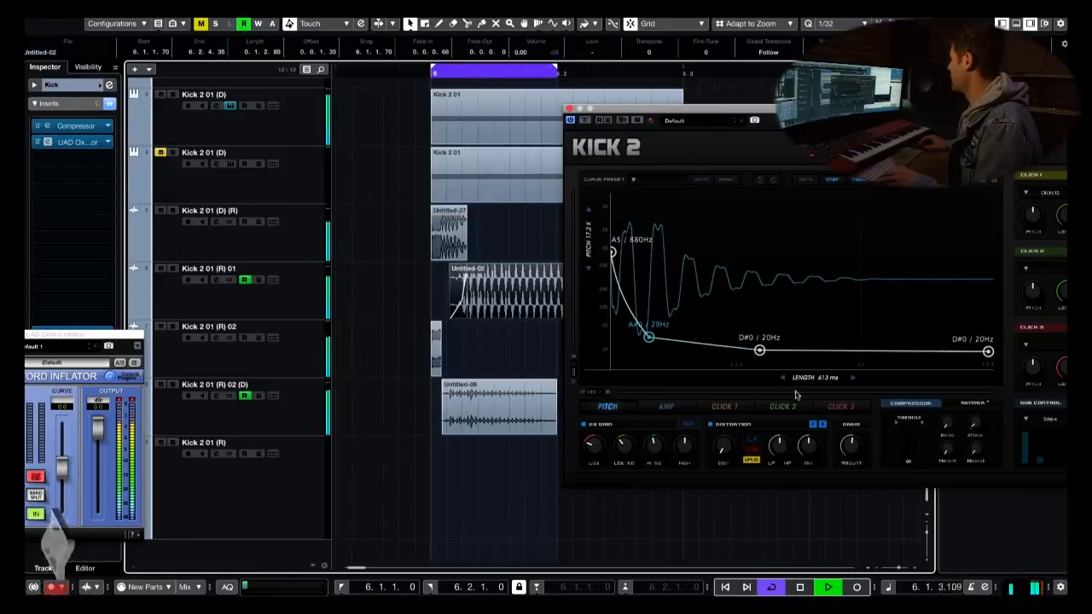
{"action": "left_click_drag", "start_coordinate": [805, 386], "coordinate": [805, 384]}
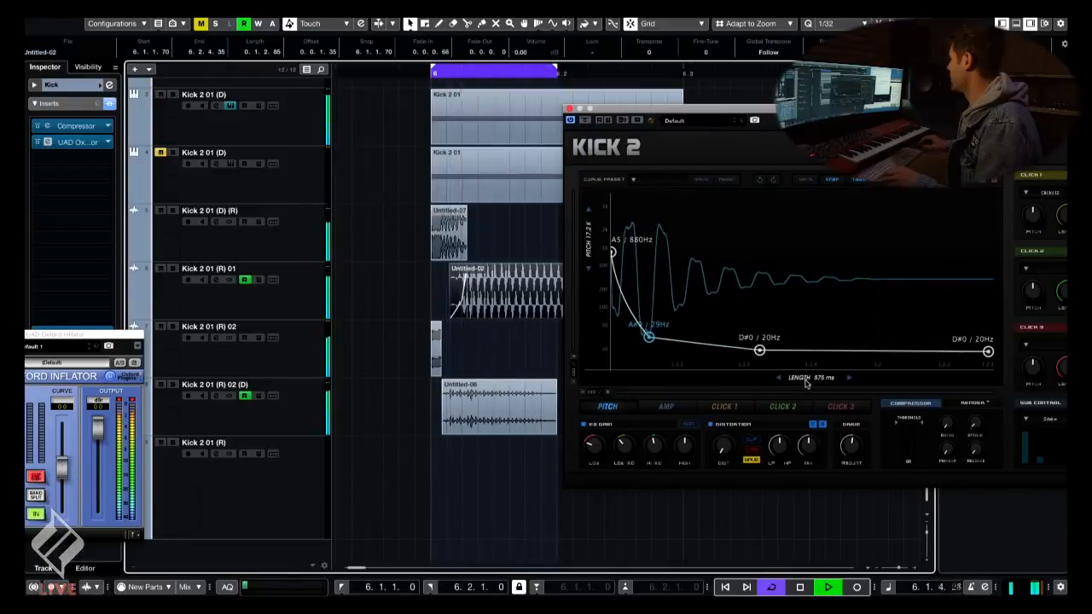
- Set the Kick 2 length to 578 ms and stop playback
{"action": "scroll", "coordinate": [805, 384], "scroll_direction": "down", "scroll_amount": 5}
{"action": "left_click_drag", "start_coordinate": [805, 384], "coordinate": [805, 382]}
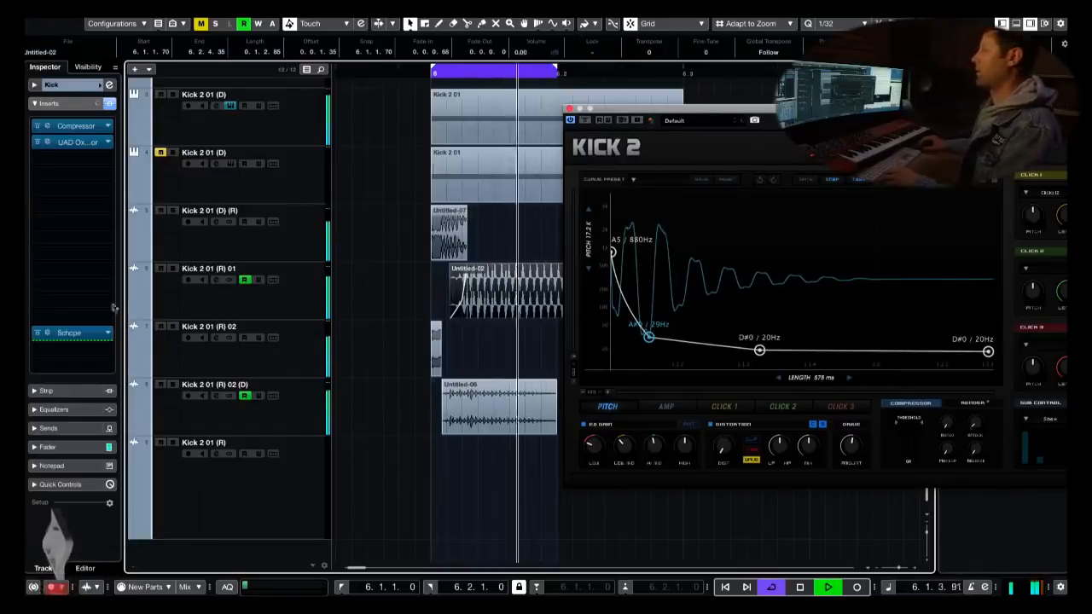
{"action": "key", "text": "space"}
- Try shifting the short Untitled-06 event on Kick 2 01 (R) 02 earlier, and check that track's channel settings during playback
{"action": "left_click_drag", "start_coordinate": [436, 350], "coordinate": [403, 349]}
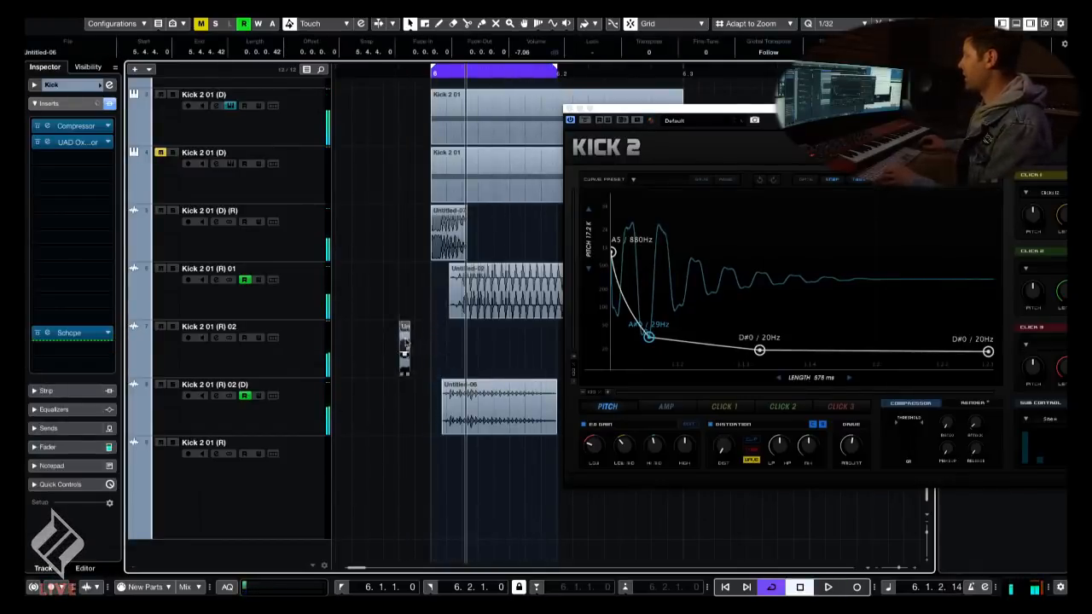
{"action": "left_click", "coordinate": [216, 338]}
{"action": "key", "text": "space"}
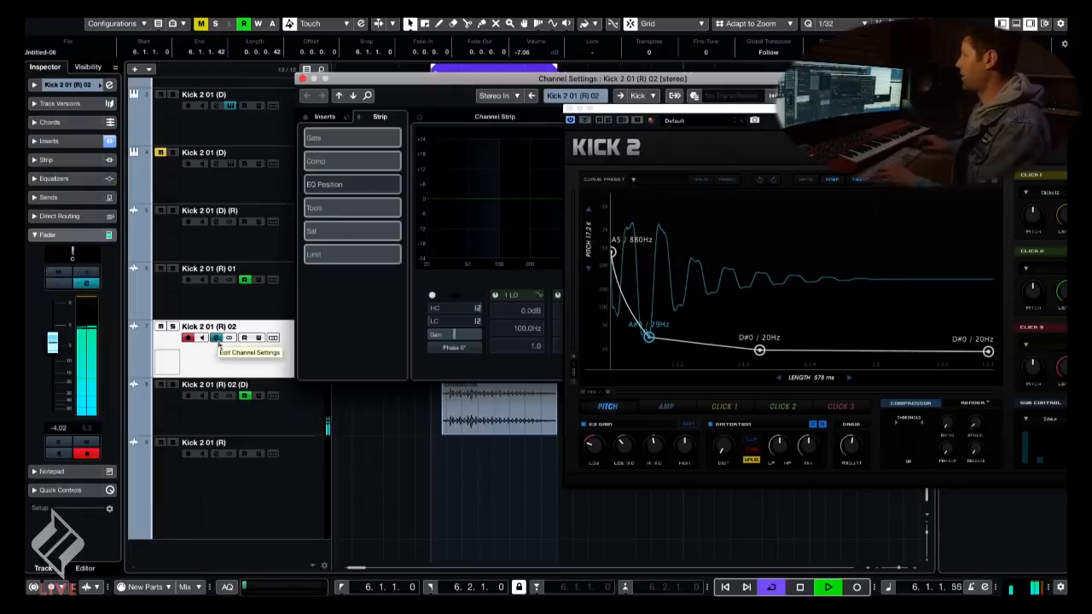
{"action": "left_click", "coordinate": [216, 338]}
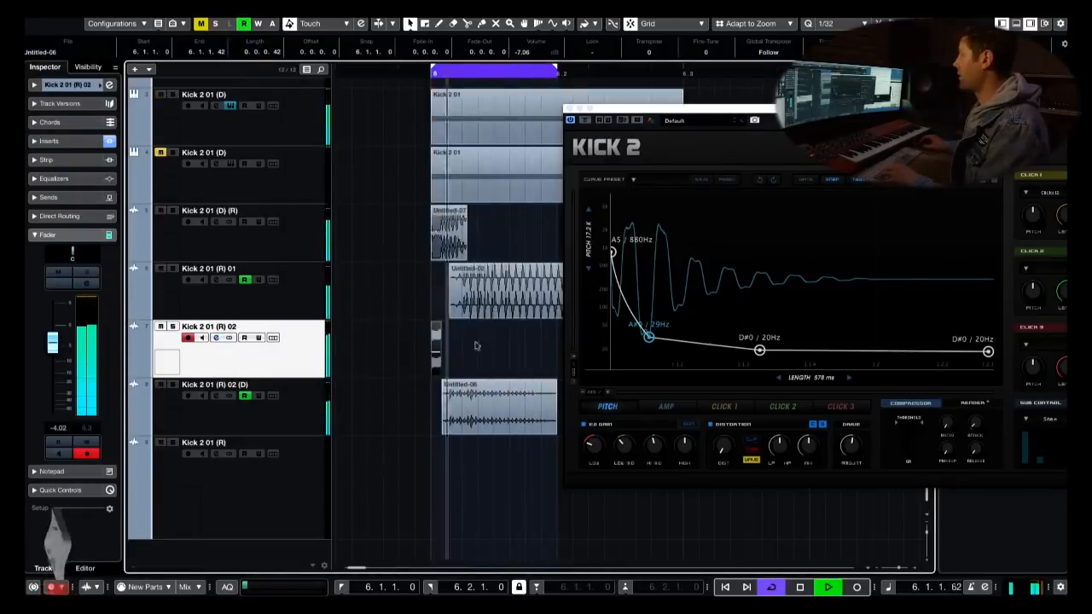
{"action": "key", "text": "space"}
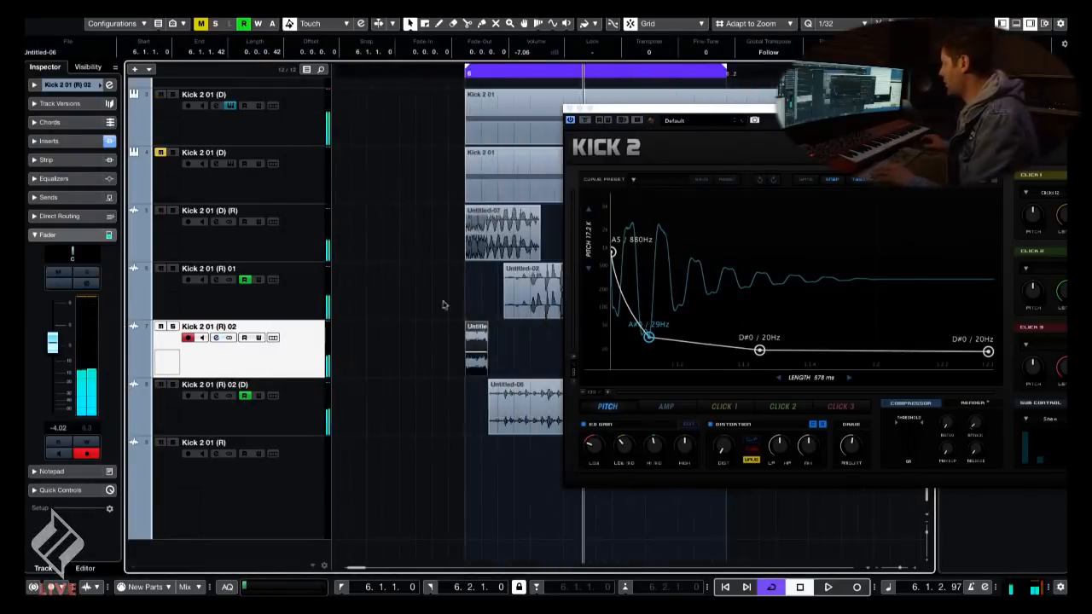
- Fade out the short Untitled-06 event on Kick 2 01 (R) 02 over its full length, with a curve that drops steeply early and tapers
{"action": "left_click_drag", "start_coordinate": [474, 345], "coordinate": [401, 336]}
{"action": "key", "text": "Return"}
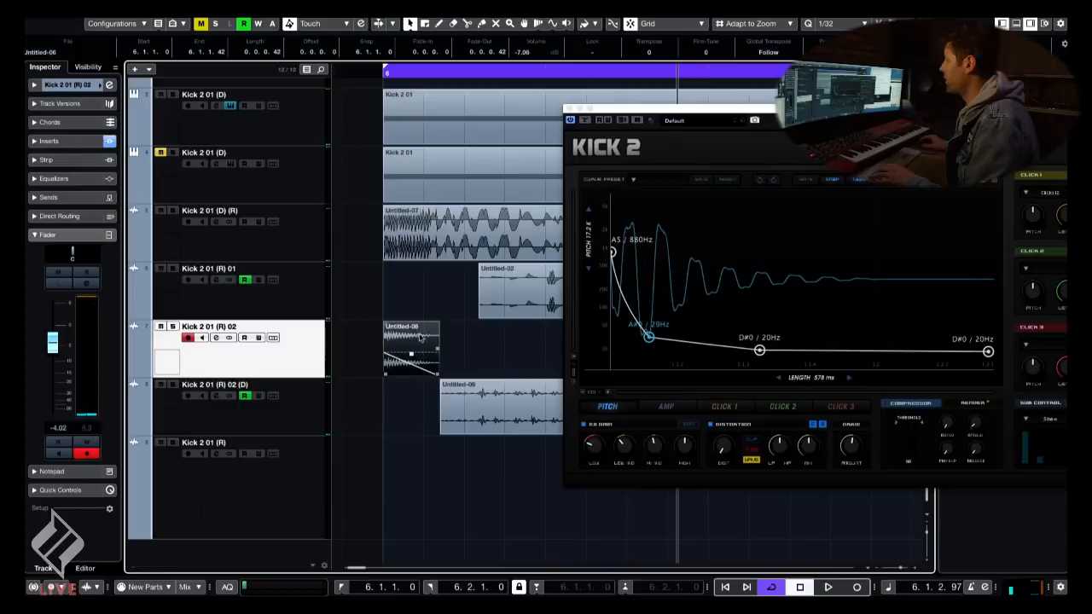
{"action": "left_click", "coordinate": [570, 120]}
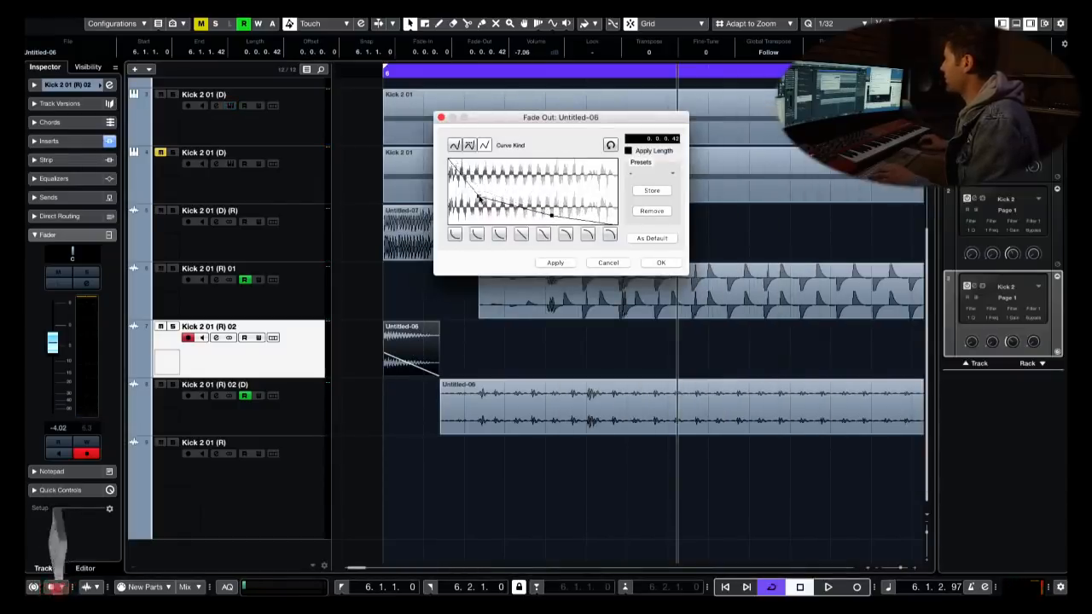
{"action": "key", "text": "space"}
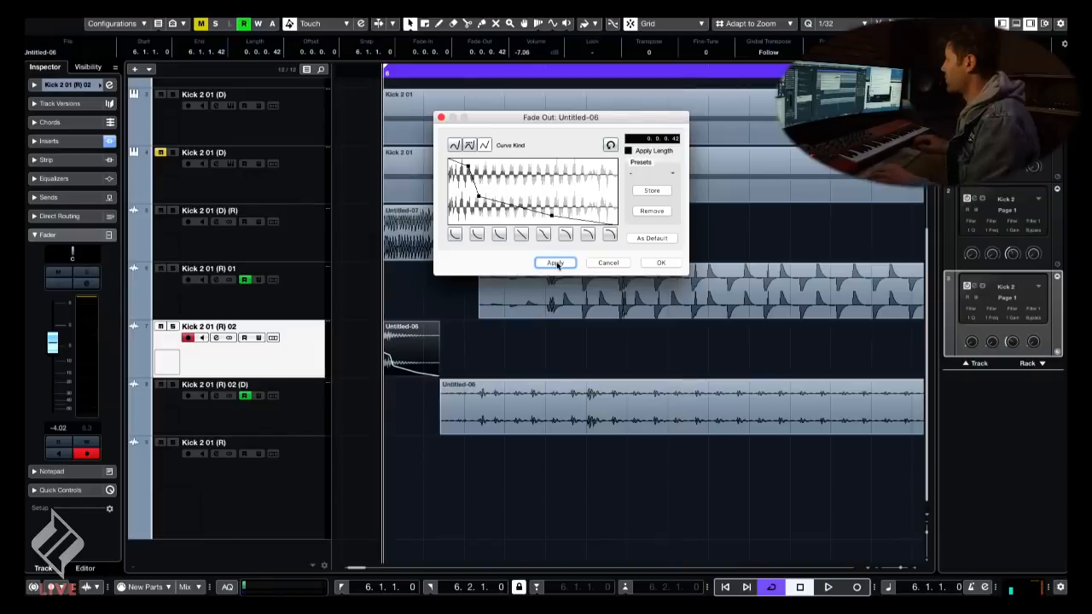
{"action": "key", "text": "Escape"}
- Raise the short Untitled-06 event's volume to 0.85 dB, auditioning its track soloed and with the other layers
{"action": "left_click_drag", "start_coordinate": [413, 355], "coordinate": [412, 348]}
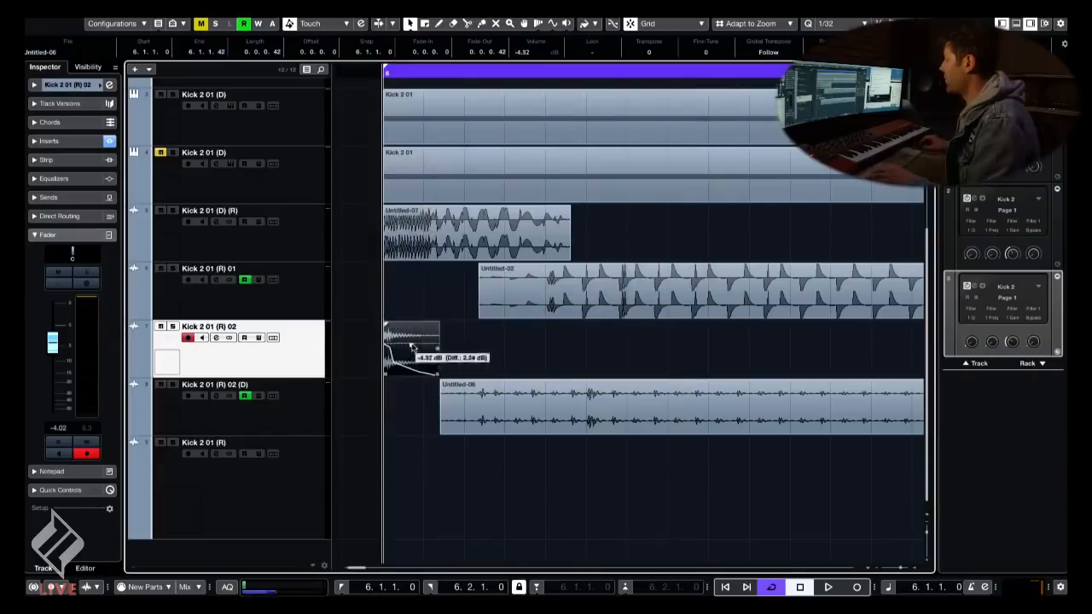
{"action": "key", "text": "s"}
{"action": "key", "text": "space"}
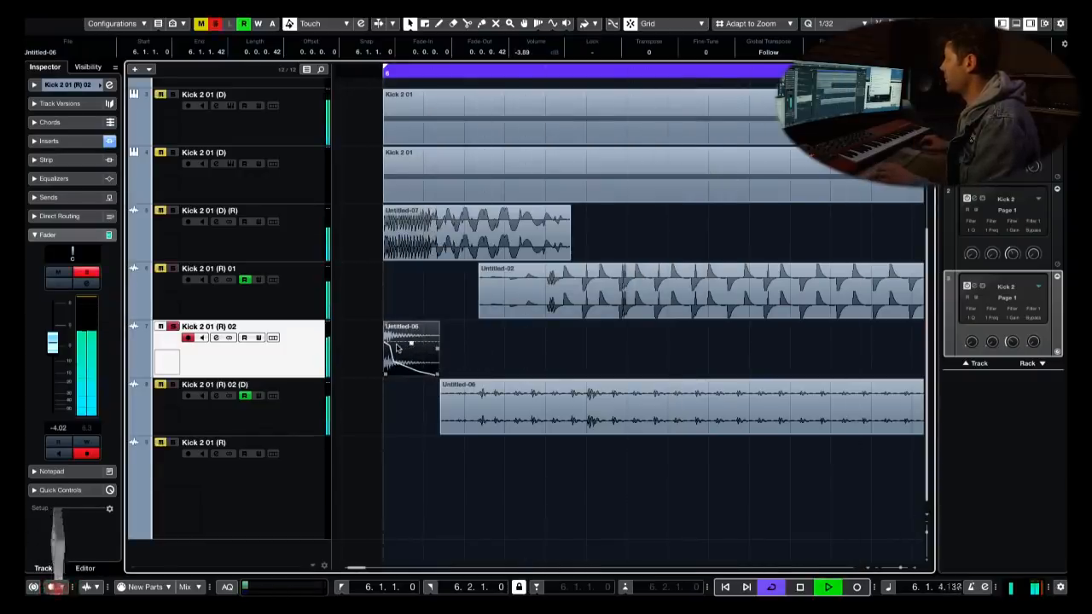
{"action": "key", "text": "s"}
{"action": "left_click_drag", "start_coordinate": [410, 342], "coordinate": [417, 320]}
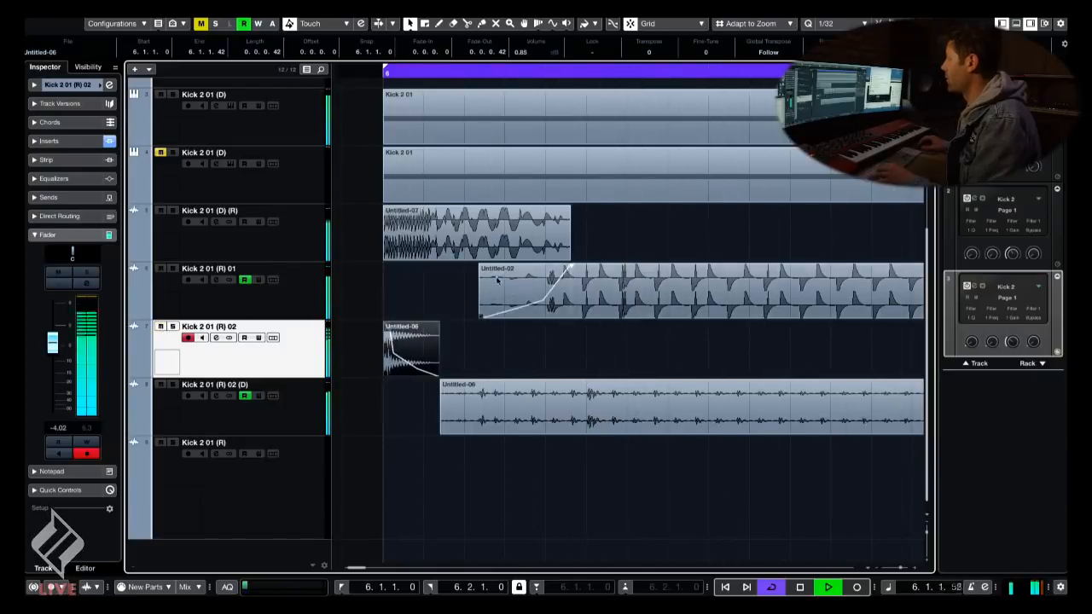
- Open the first Frequency EQ on the unmuted Kick 2 01 (D) instrument track and move its window clear of the events
{"action": "left_click", "coordinate": [483, 232]}
{"action": "scroll", "coordinate": [501, 339], "scroll_direction": "up", "scroll_amount": 2}
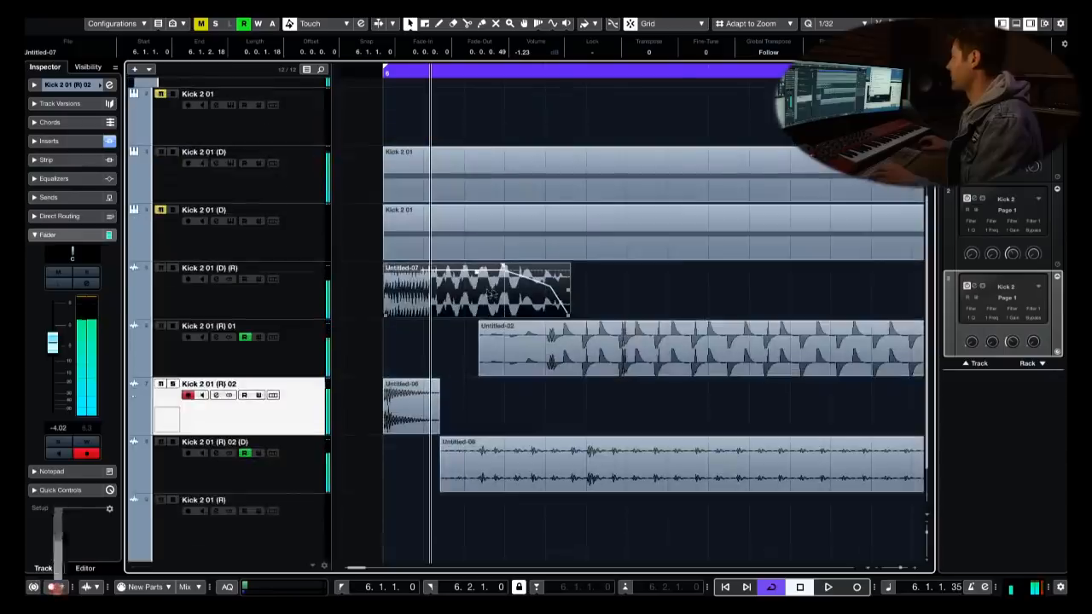
{"action": "left_click", "coordinate": [302, 194]}
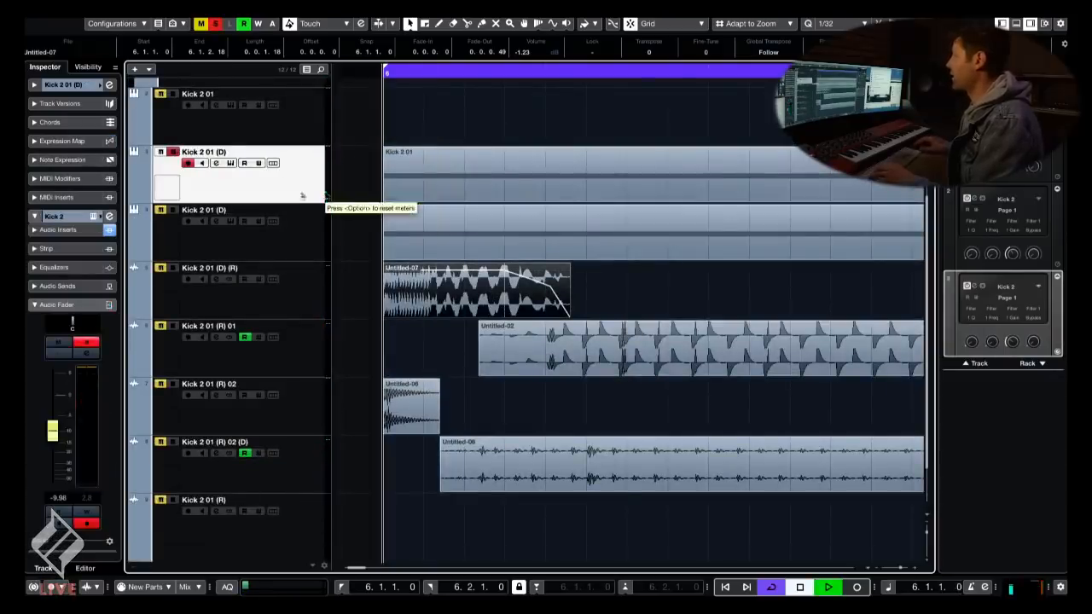
{"action": "left_click", "coordinate": [64, 229]}
{"action": "left_click", "coordinate": [72, 251]}
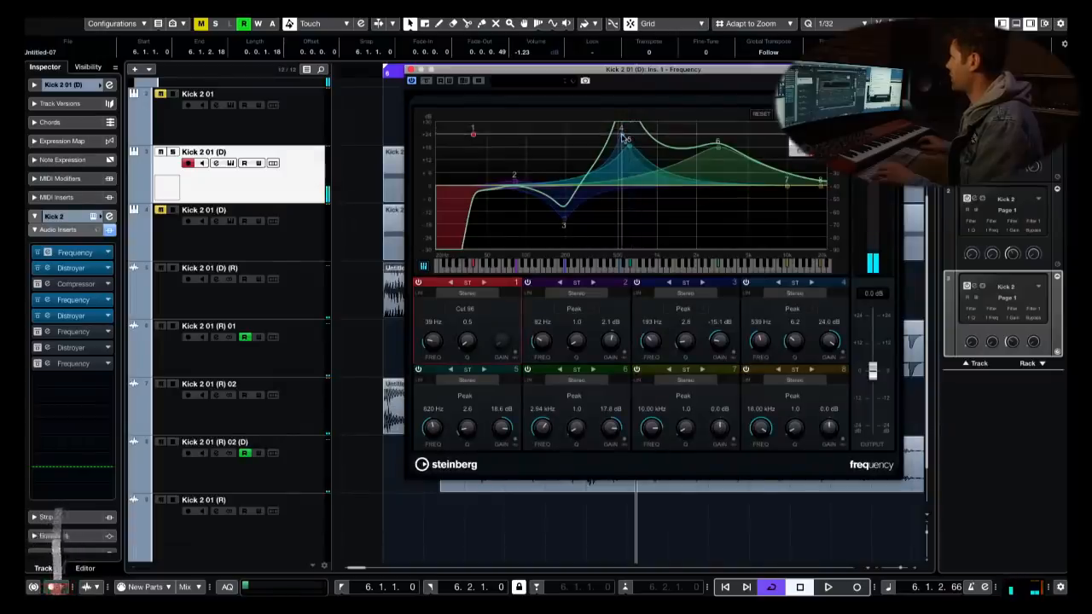
{"action": "left_click_drag", "start_coordinate": [660, 69], "coordinate": [810, 229]}
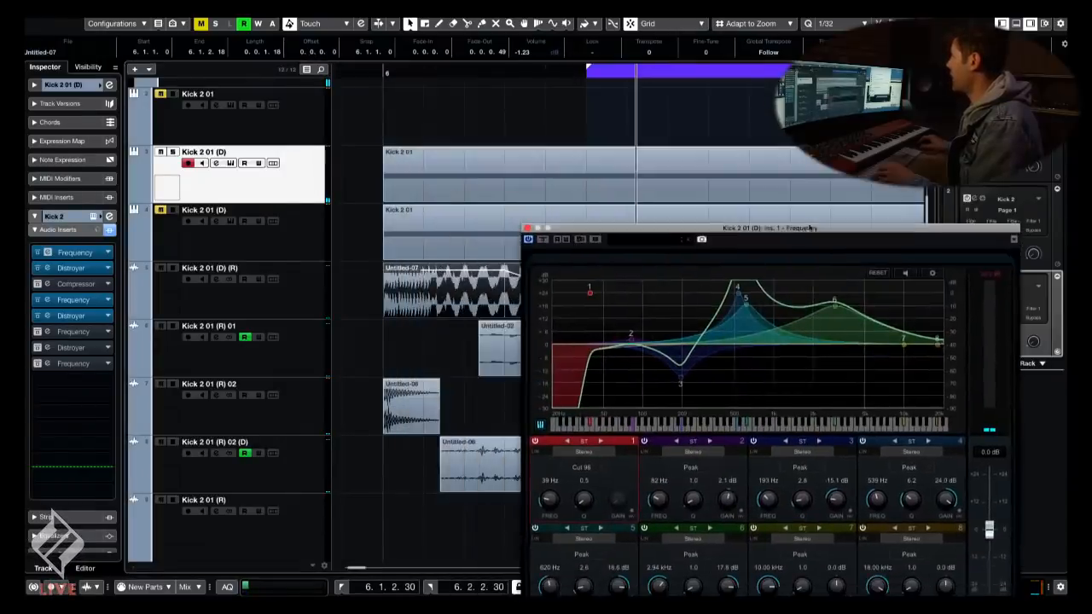
- Select the Kick 2 01 part on the unmuted Kick 2 01 (D) track and set the loop from 6.1.1.0 to 6.2.1.0
{"action": "left_click", "coordinate": [506, 150]}
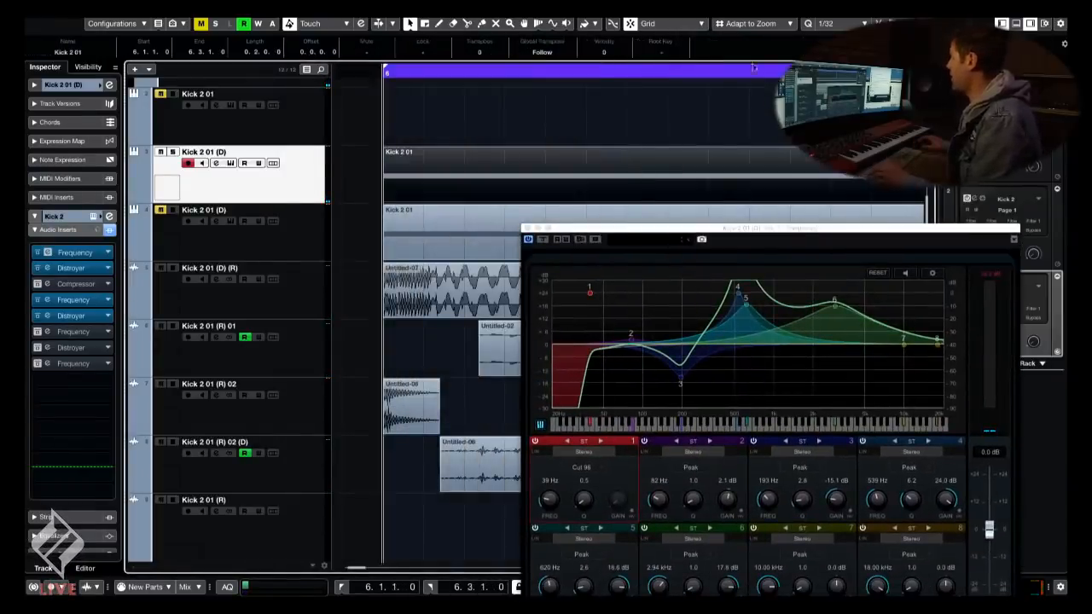
{"action": "scroll", "coordinate": [696, 131], "scroll_direction": "left", "scroll_amount": 3}
{"action": "scroll", "coordinate": [742, 111], "scroll_direction": "right", "scroll_amount": 2}
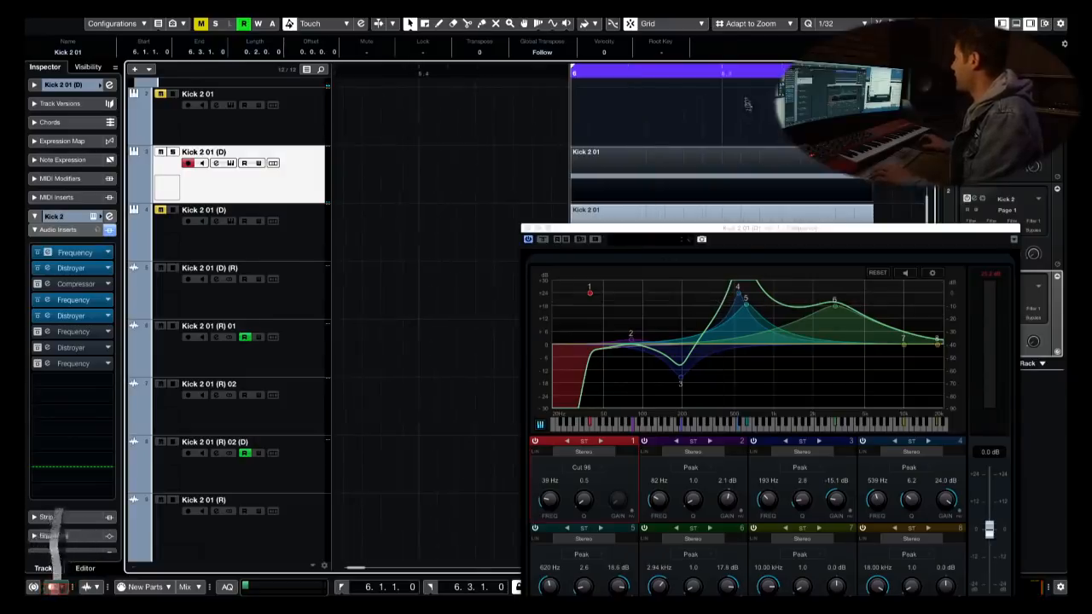
{"action": "left_click_drag", "start_coordinate": [719, 76], "coordinate": [725, 77]}
- Sweep the low-cut band of the Frequency EQ during playback and set it to 38 Hz
{"action": "mouse_move", "coordinate": [590, 293]}
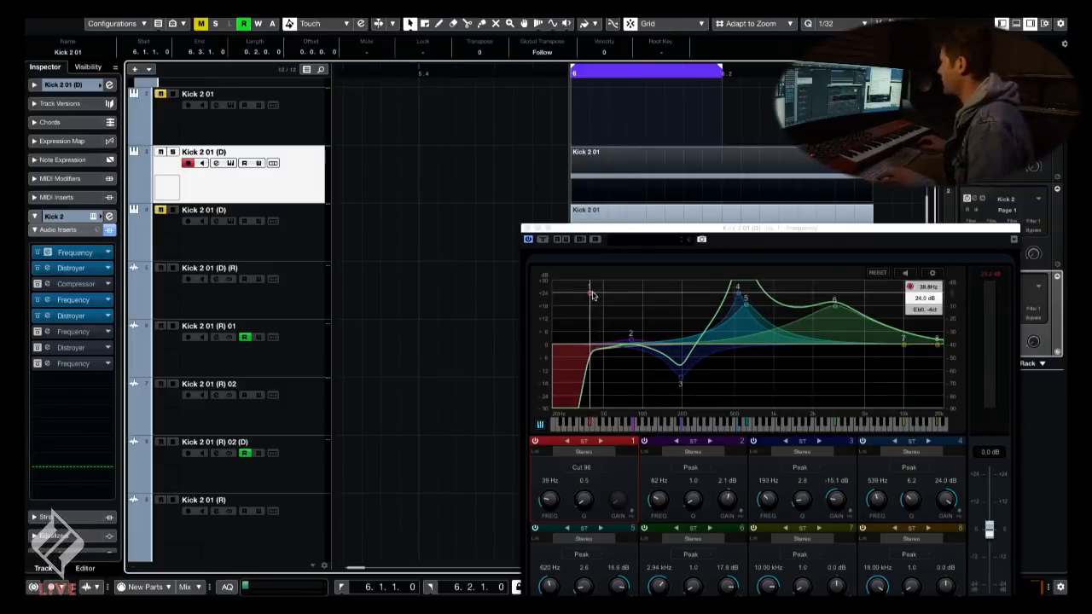
{"action": "left_click_drag", "start_coordinate": [593, 295], "coordinate": [595, 295]}
{"action": "key", "text": "space"}
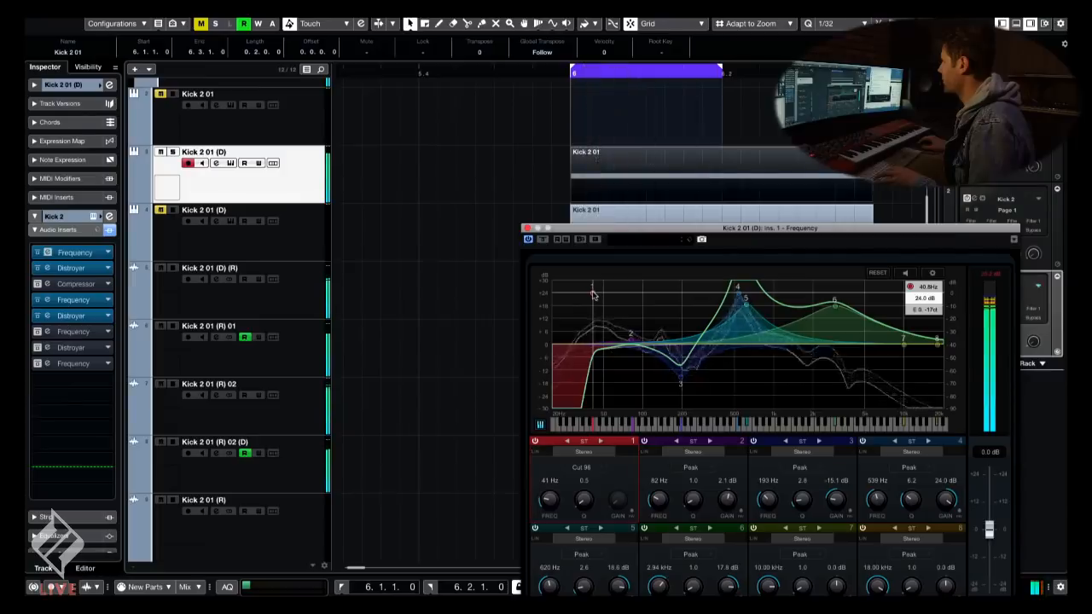
{"action": "left_click_drag", "start_coordinate": [596, 294], "coordinate": [590, 294]}
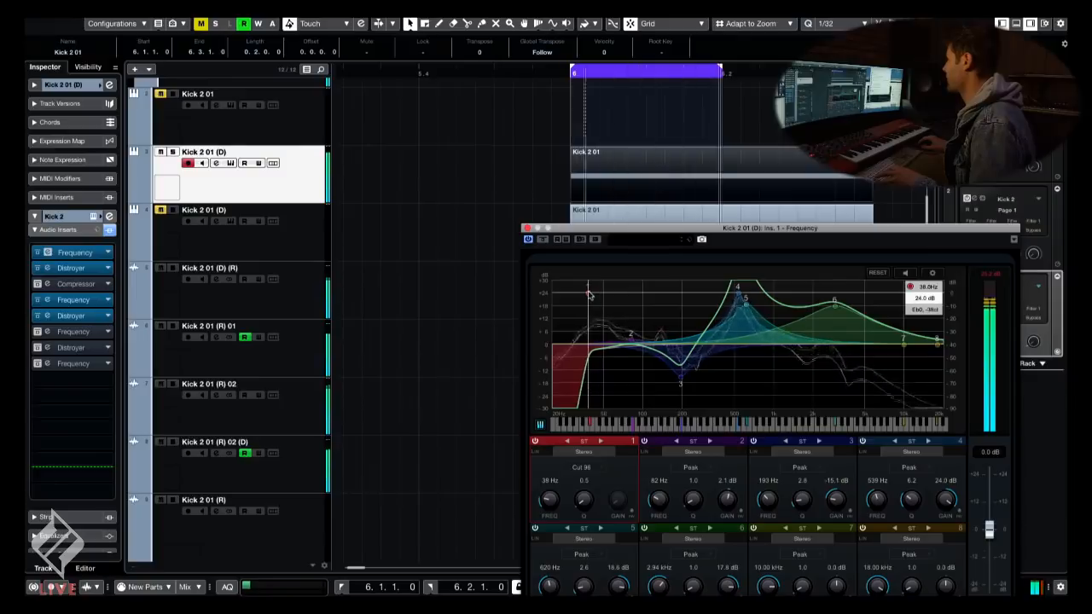
{"action": "left_click_drag", "start_coordinate": [586, 295], "coordinate": [589, 294]}
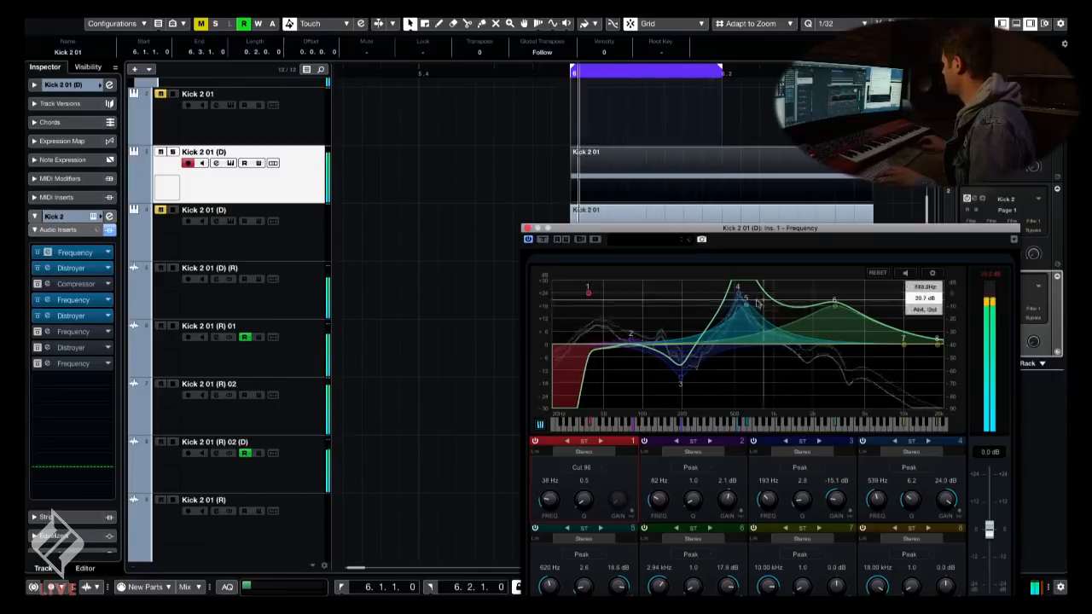
- Set EQ band 4 to 523 Hz with 19.1 dB gain and band 3 to 186 Hz with -22.0 dB gain and Q 5.5
{"action": "mouse_move", "coordinate": [738, 292]}
{"action": "left_mouse_down"}
{"action": "mouse_move", "coordinate": [748, 328]}
{"action": "mouse_move", "coordinate": [737, 304]}
{"action": "left_mouse_up"}
{"action": "left_click_drag", "start_coordinate": [681, 376], "coordinate": [680, 412]}
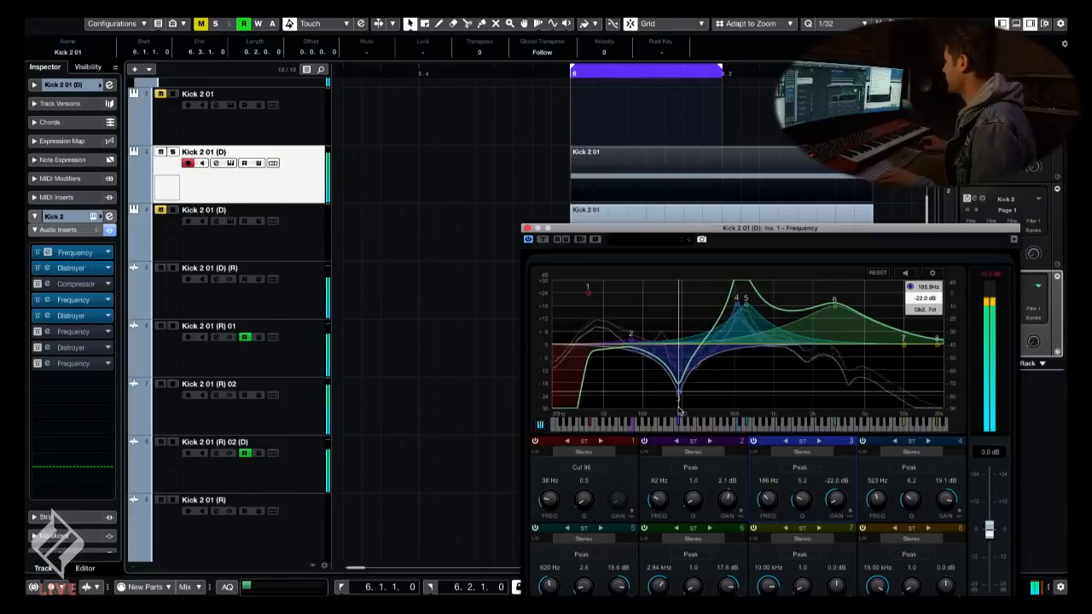
- Set EQ band 2 to 67 Hz with 3.7 dB gain, fine-tune the low cut to 38 Hz, and close the EQ
{"action": "left_click", "coordinate": [589, 290]}
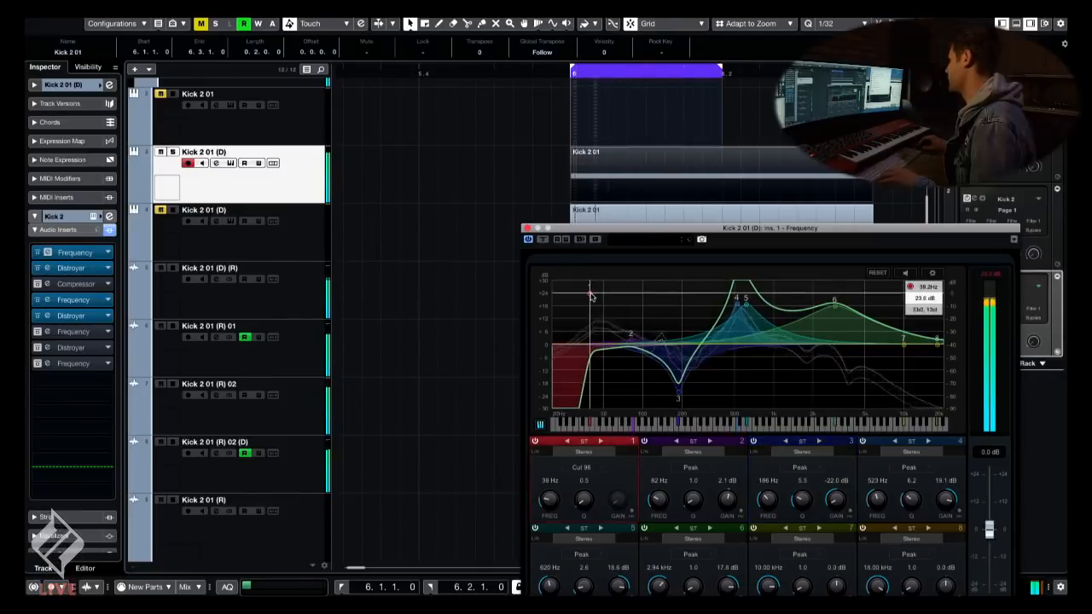
{"action": "mouse_move", "coordinate": [593, 297]}
{"action": "left_mouse_down"}
{"action": "mouse_move", "coordinate": [575, 290]}
{"action": "mouse_move", "coordinate": [590, 284]}
{"action": "left_mouse_up"}
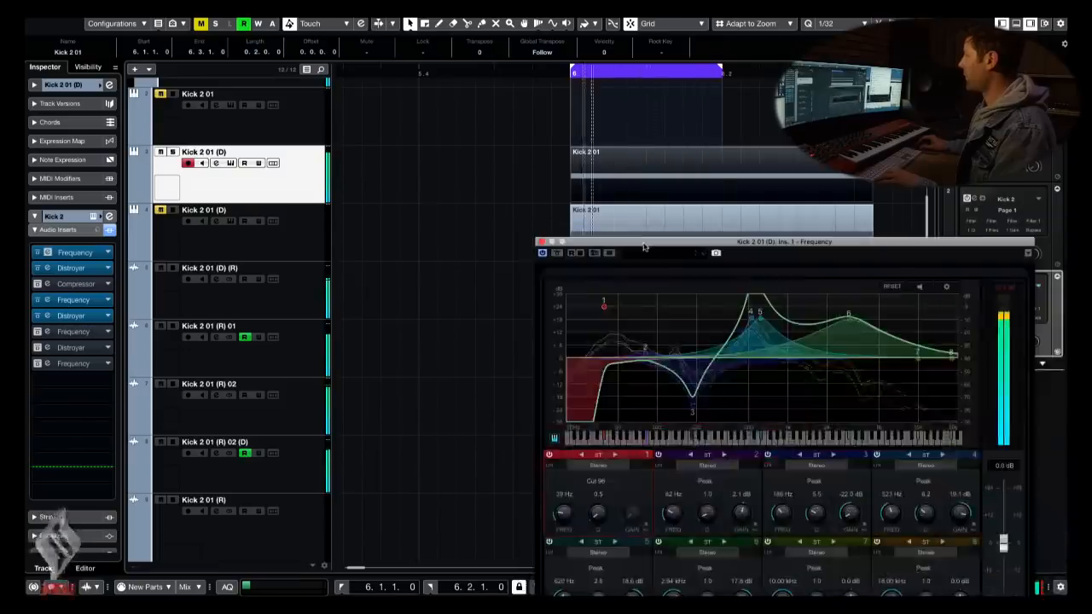
{"action": "mouse_move", "coordinate": [651, 353]}
{"action": "left_mouse_down"}
{"action": "mouse_move", "coordinate": [648, 367]}
{"action": "mouse_move", "coordinate": [644, 338]}
{"action": "mouse_move", "coordinate": [624, 343]}
{"action": "mouse_move", "coordinate": [634, 352]}
{"action": "left_mouse_up"}
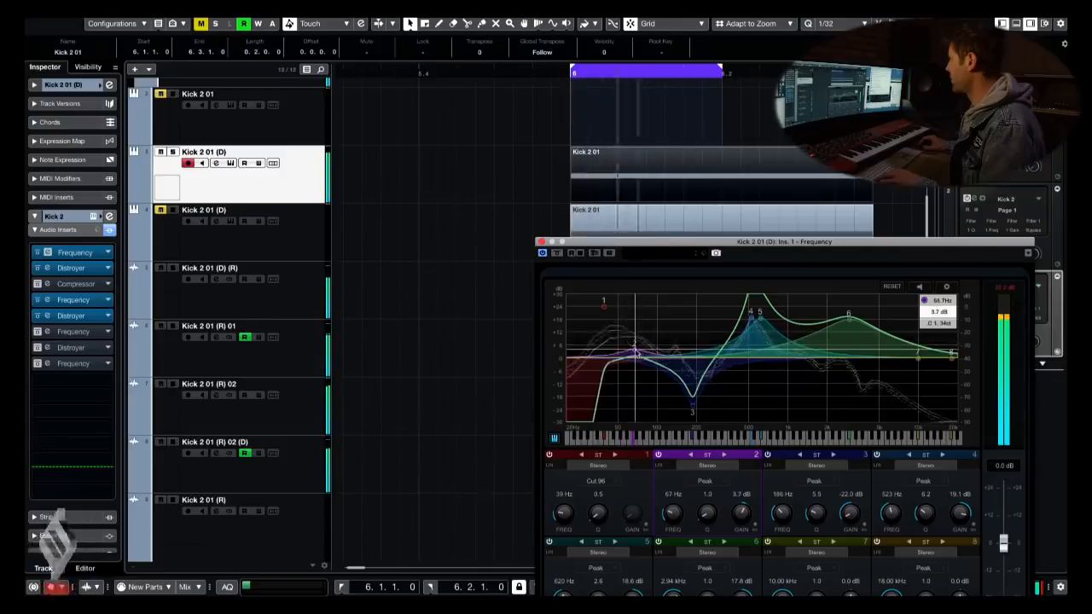
{"action": "left_click", "coordinate": [604, 309]}
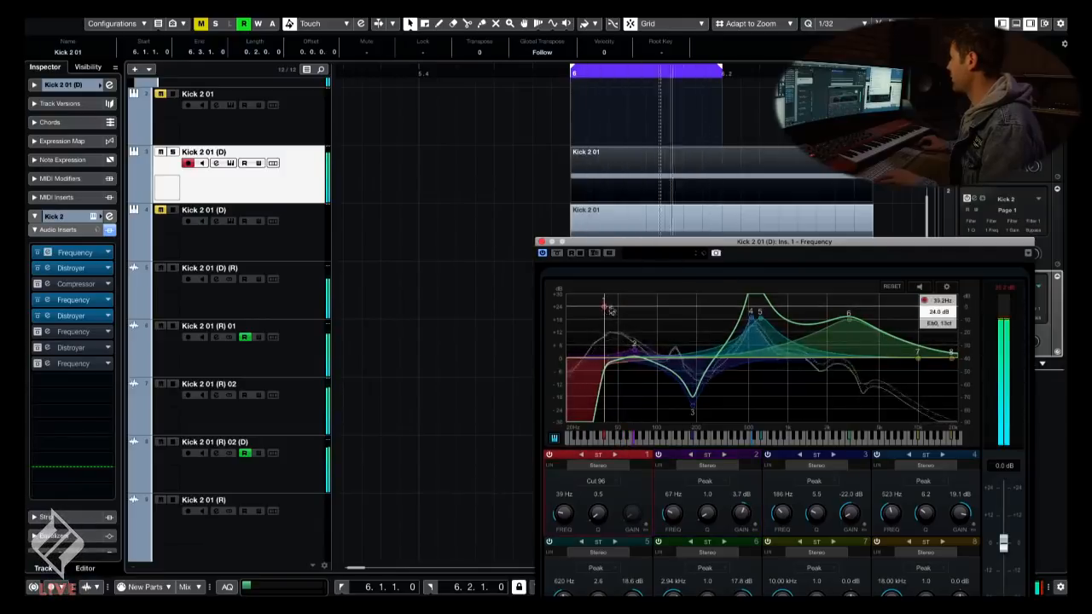
{"action": "left_click_drag", "start_coordinate": [605, 309], "coordinate": [602, 310]}
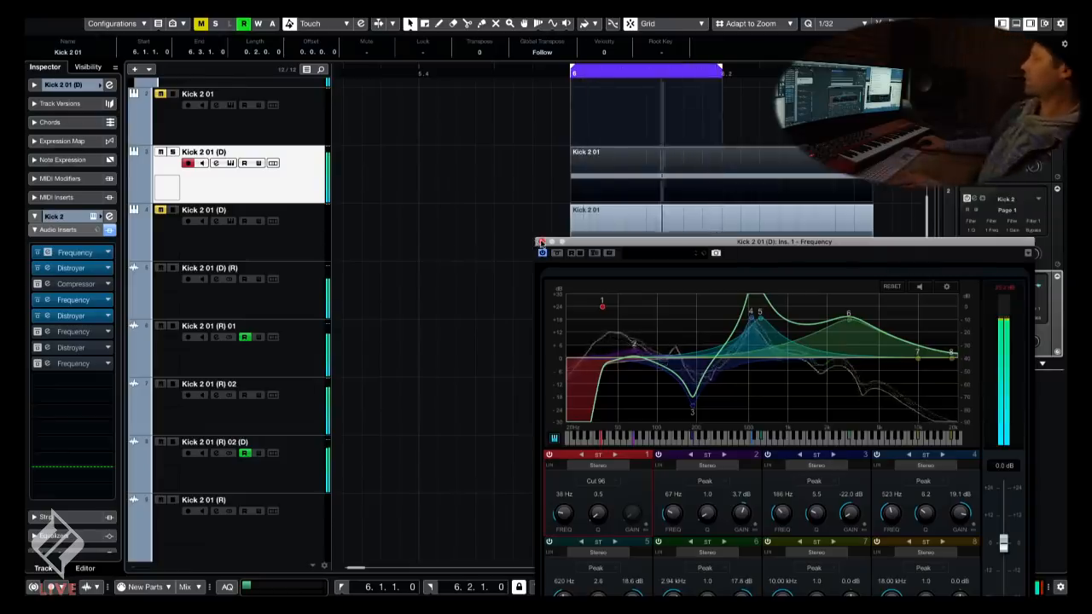
{"action": "left_click", "coordinate": [541, 241]}
- Move the UAD Oxford Inflator to a lower insert slot on the Kick group and switch it off
{"action": "scroll", "coordinate": [376, 142], "scroll_direction": "up", "scroll_amount": 3}
{"action": "left_click", "coordinate": [256, 141]}
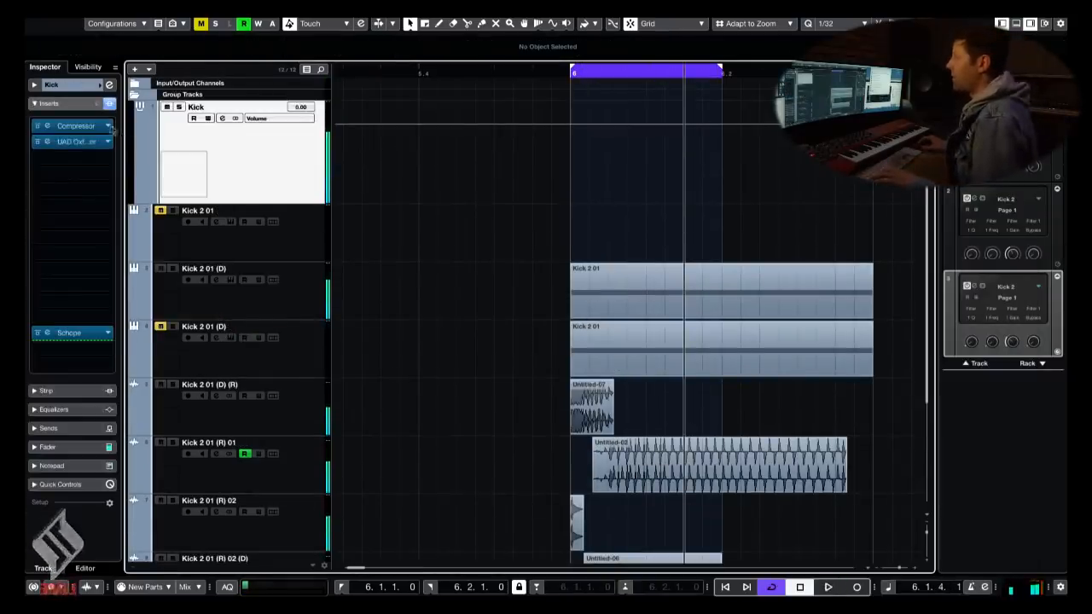
{"action": "left_click_drag", "start_coordinate": [96, 136], "coordinate": [94, 231]}
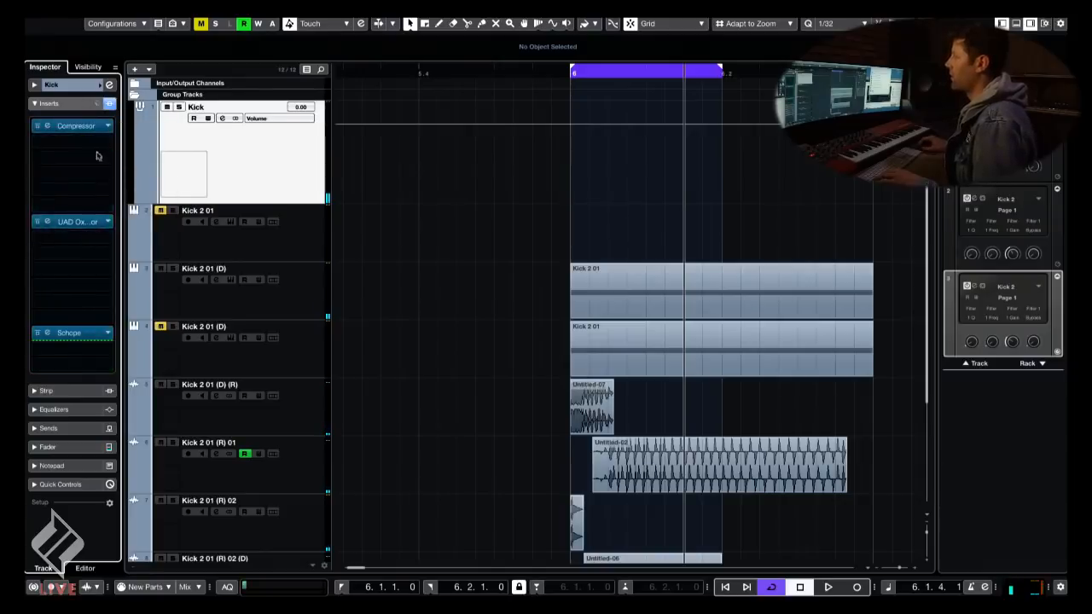
{"action": "left_click", "coordinate": [38, 223]}
- Open Schope on the Kick group and examine the kick's waveform during playback, keeping its window clear of the track list
{"action": "left_click", "coordinate": [77, 333]}
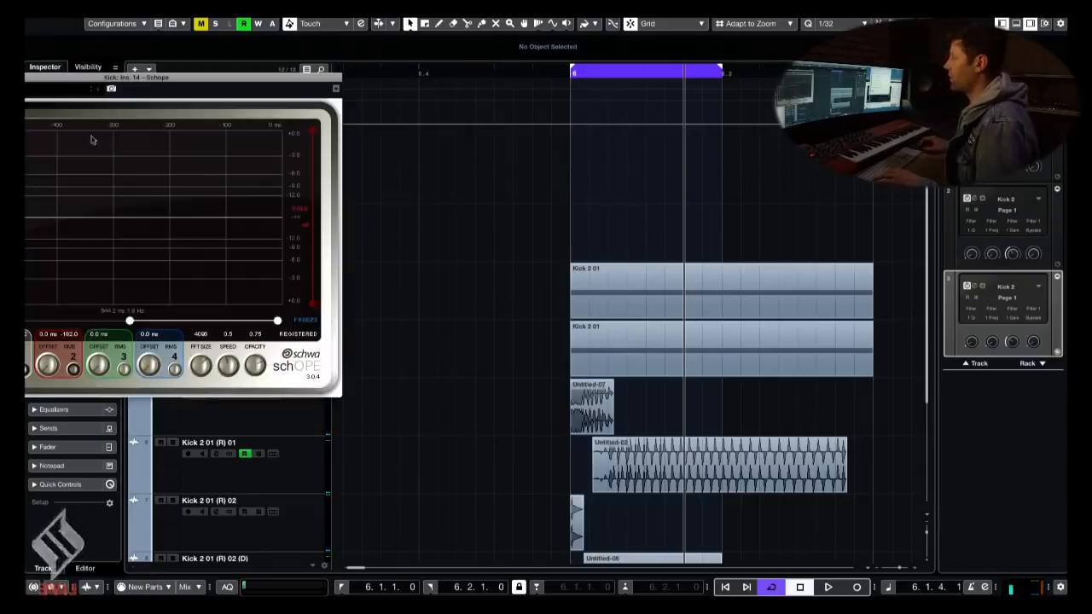
{"action": "left_click_drag", "start_coordinate": [141, 82], "coordinate": [600, 81]}
{"action": "key", "text": "space"}
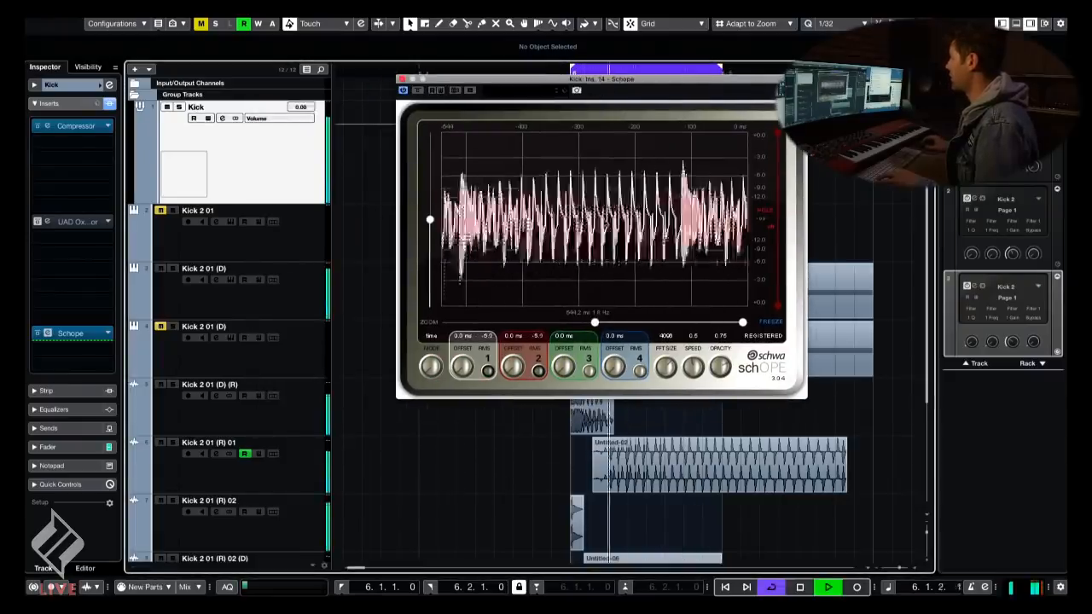
{"action": "key", "text": "space"}
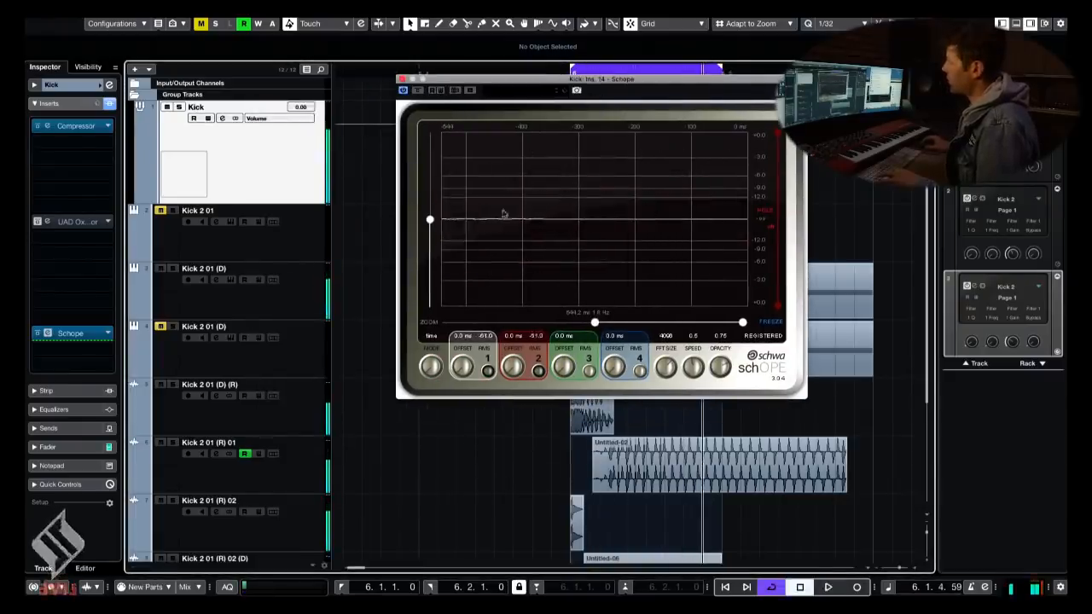
{"action": "left_click_drag", "start_coordinate": [603, 81], "coordinate": [791, 81]}
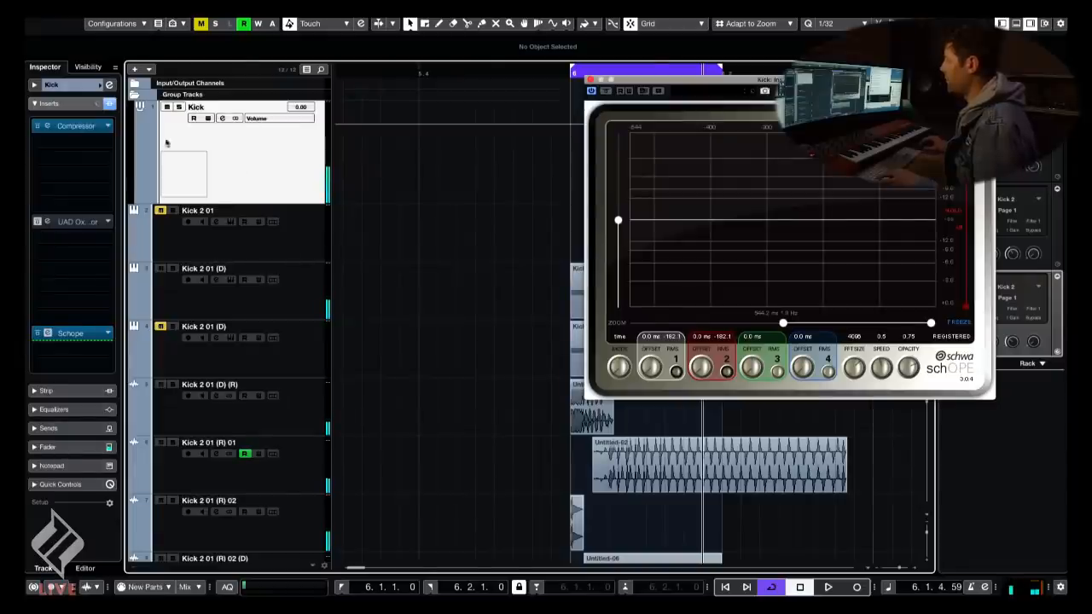
- Insert the Steinberg Frequency EQ in the second insert slot of the Kick group
{"action": "left_click", "coordinate": [104, 142]}
{"action": "type", "text": "fr"}
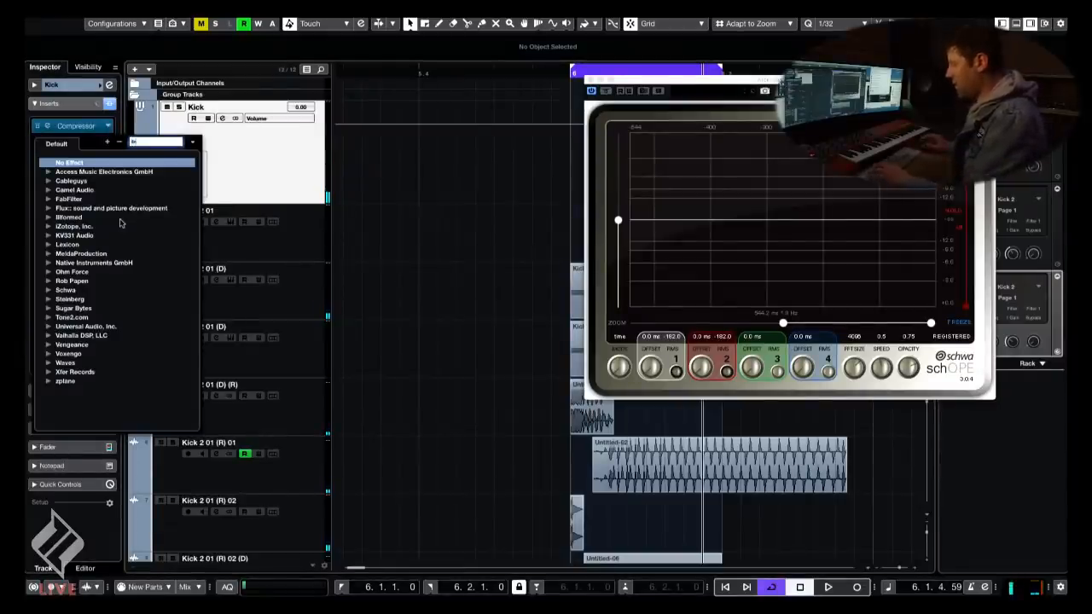
{"action": "type", "text": "eq"}
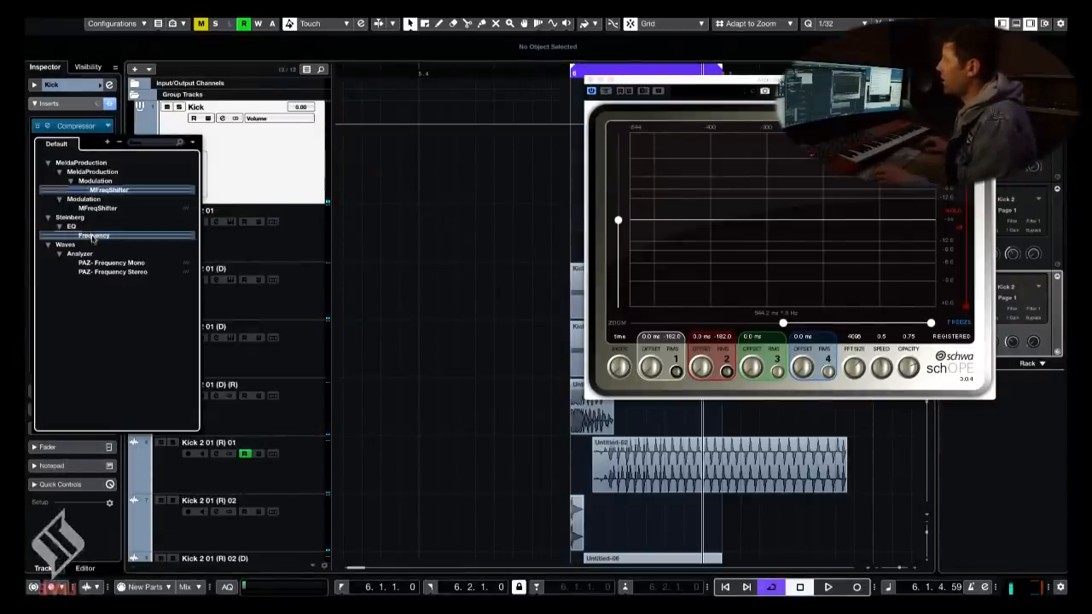
{"action": "left_click", "coordinate": [93, 235]}
- Insert Distroyer after Frequency on the Kick group, arrange both plug-in windows side by side, and start playback
{"action": "left_click", "coordinate": [107, 160]}
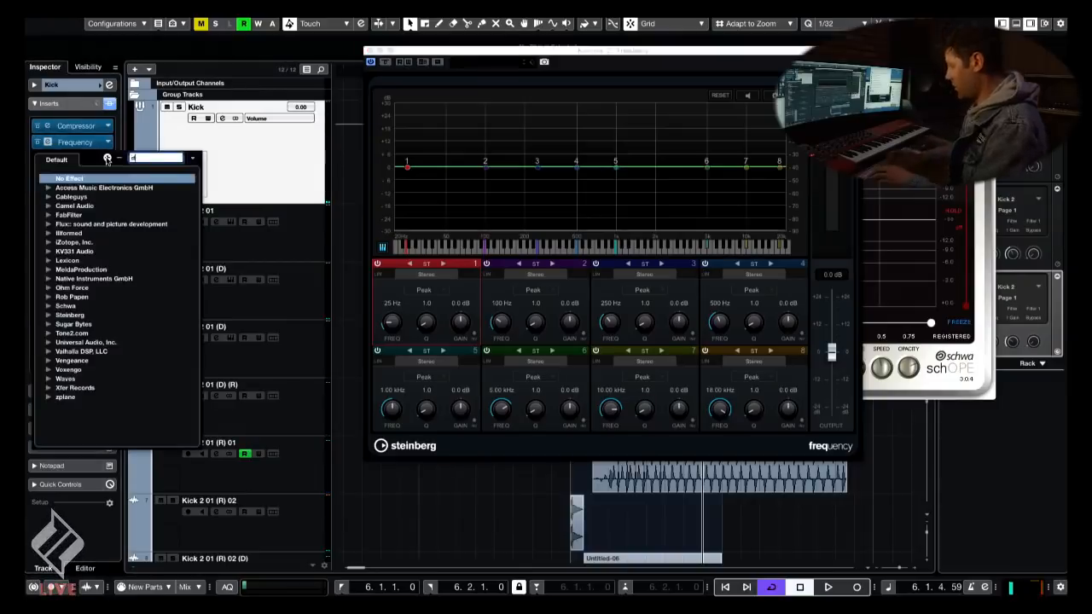
{"action": "type", "text": "distor"}
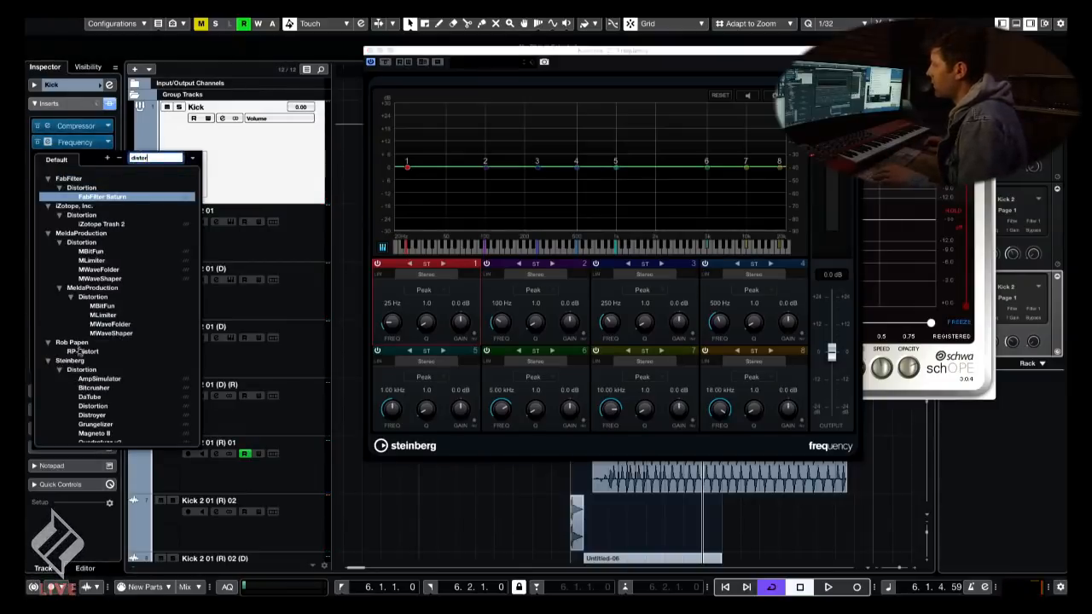
{"action": "scroll", "coordinate": [79, 350], "scroll_direction": "down", "scroll_amount": 3}
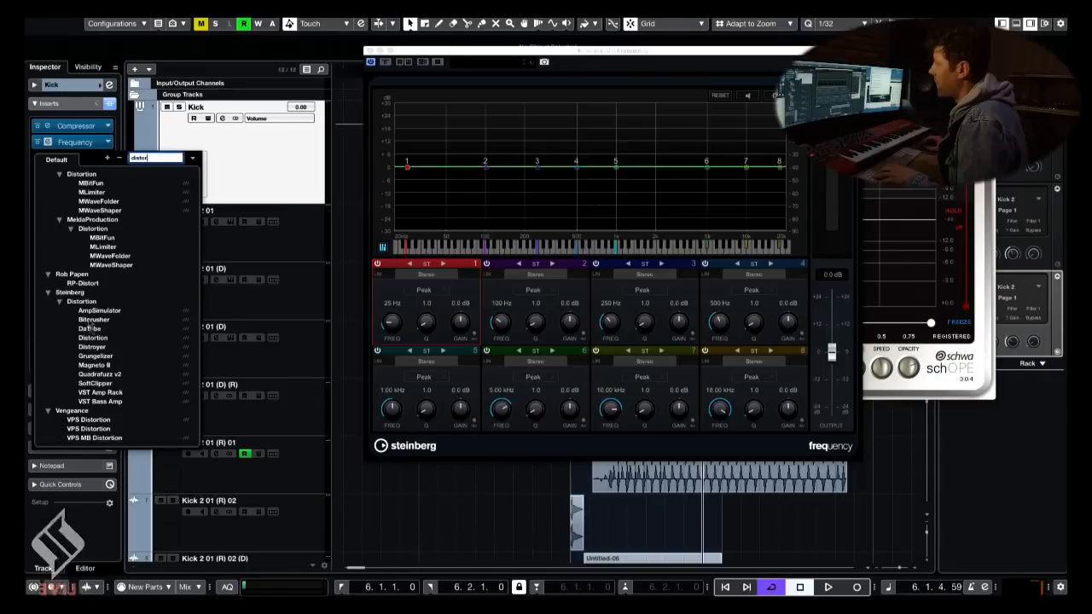
{"action": "left_click", "coordinate": [94, 346]}
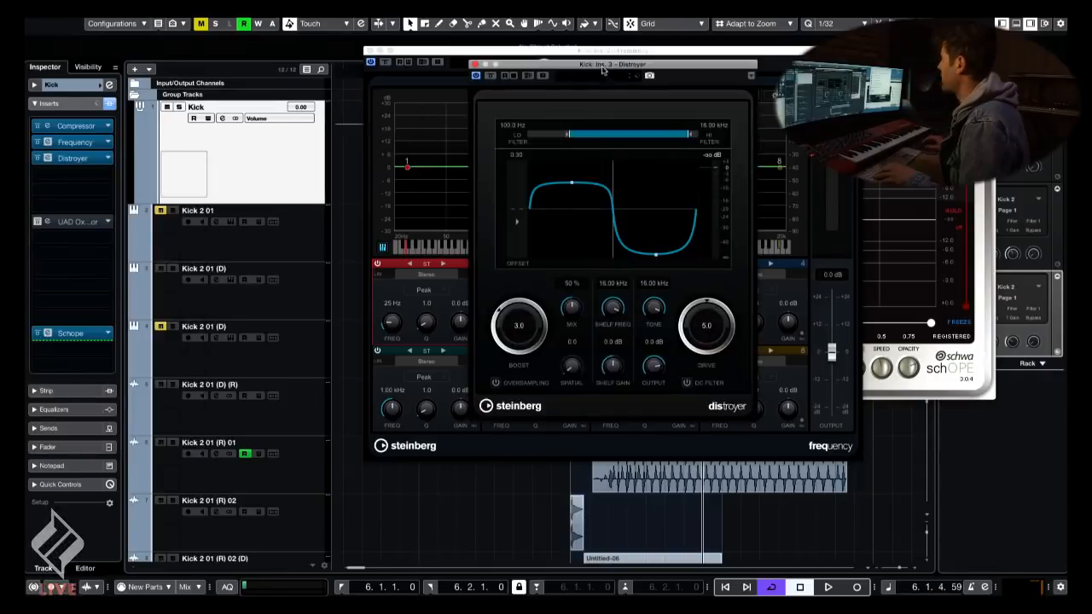
{"action": "left_click_drag", "start_coordinate": [602, 71], "coordinate": [769, 113]}
{"action": "left_click_drag", "start_coordinate": [649, 50], "coordinate": [483, 35]}
{"action": "key", "text": "space"}
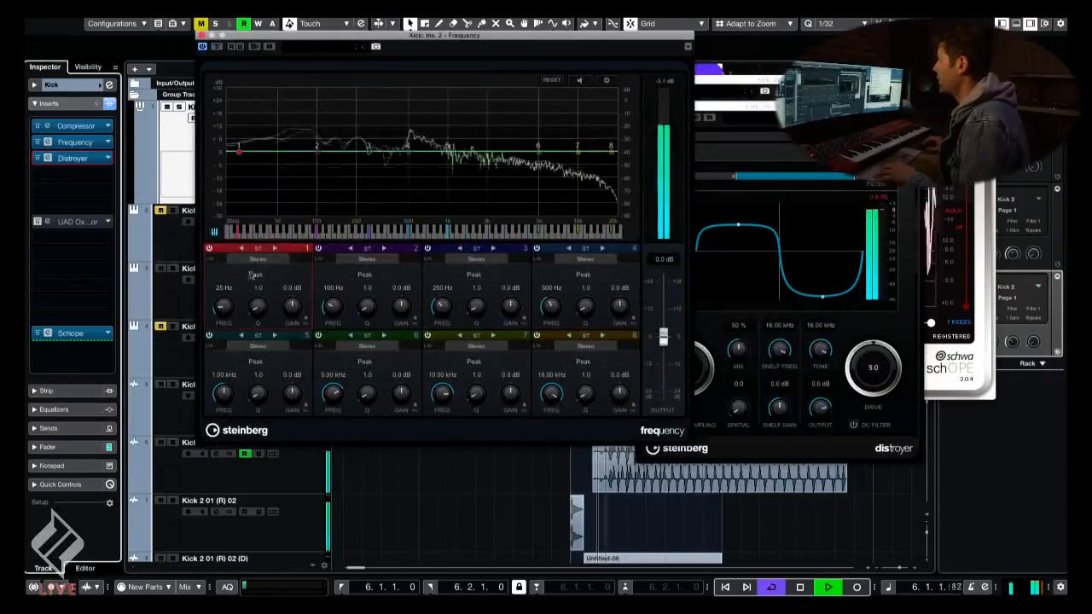
- Set Frequency band 1 to a Cut 48 low cut at 32 Hz
{"action": "left_click", "coordinate": [254, 275]}
{"action": "left_click", "coordinate": [260, 242]}
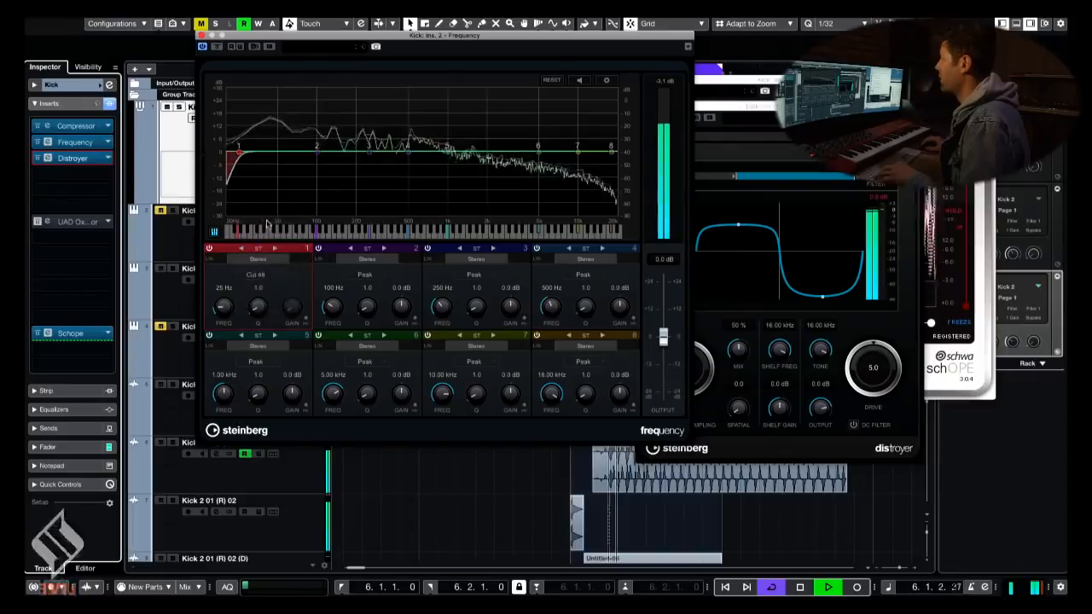
{"action": "left_click_drag", "start_coordinate": [239, 152], "coordinate": [253, 152]}
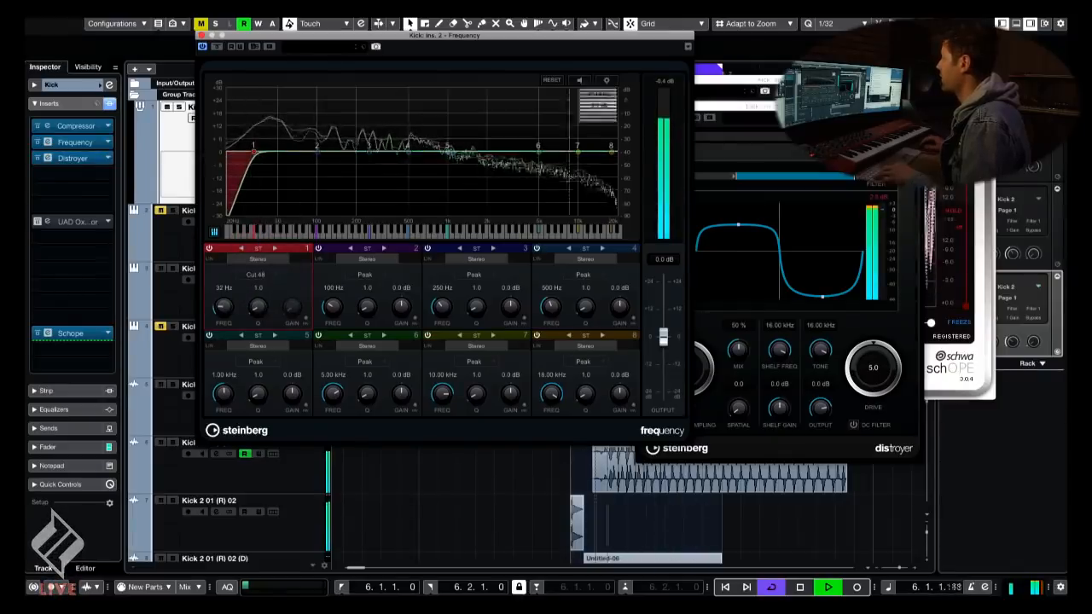
- Set Distroyer to 100 % mix, 20 Hz shelf frequency, 24 dB shelf gain, 2.5 boost and 3.7 drive, and reshape its curve
{"action": "left_click_drag", "start_coordinate": [744, 109], "coordinate": [829, 111]}
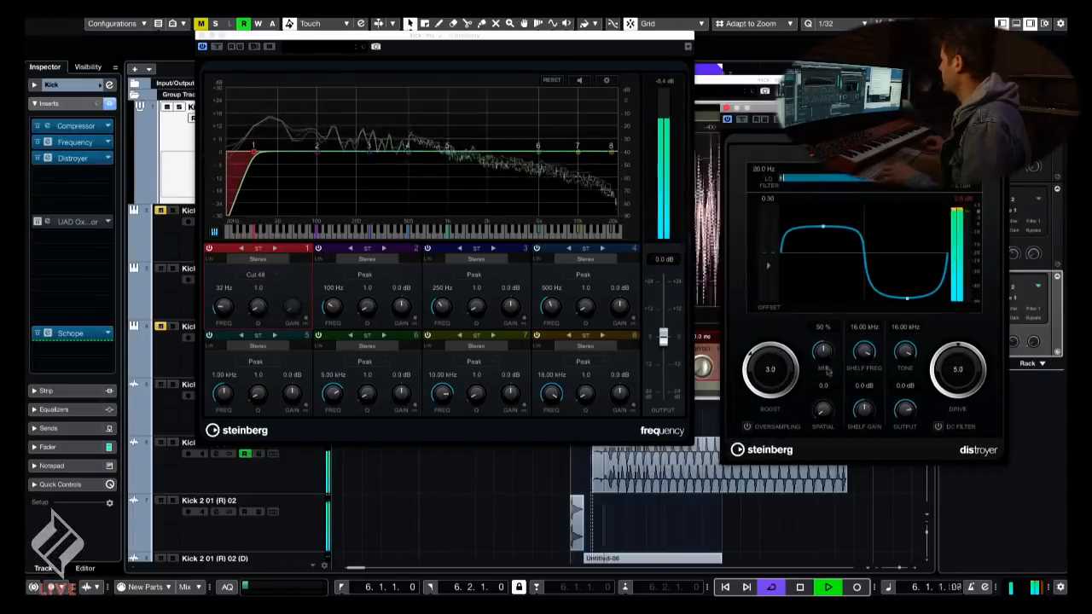
{"action": "left_click_drag", "start_coordinate": [823, 230], "coordinate": [823, 209]}
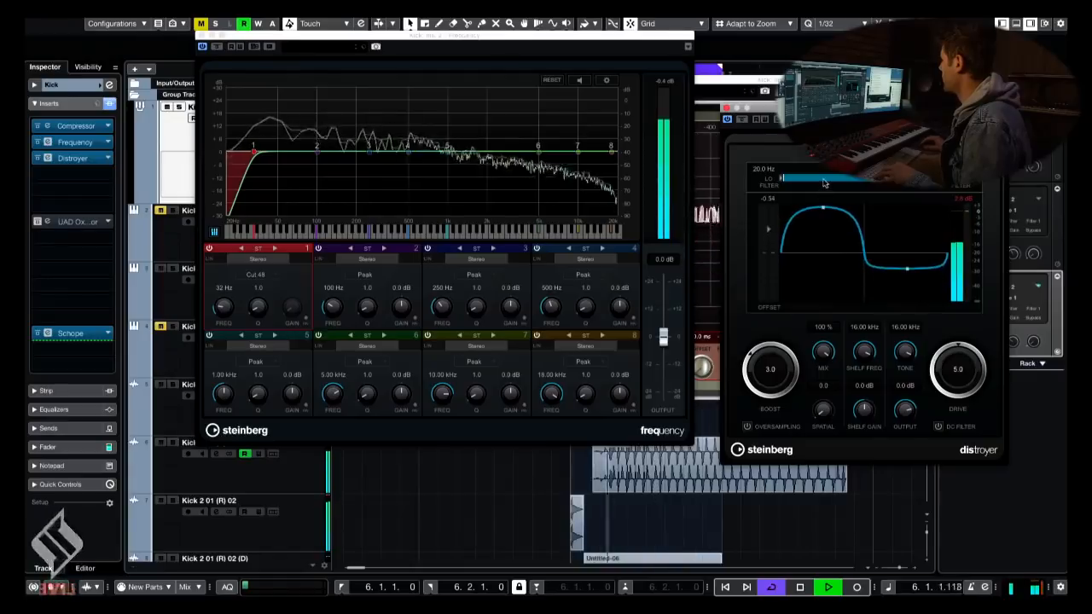
{"action": "left_click_drag", "start_coordinate": [790, 365], "coordinate": [792, 350]}
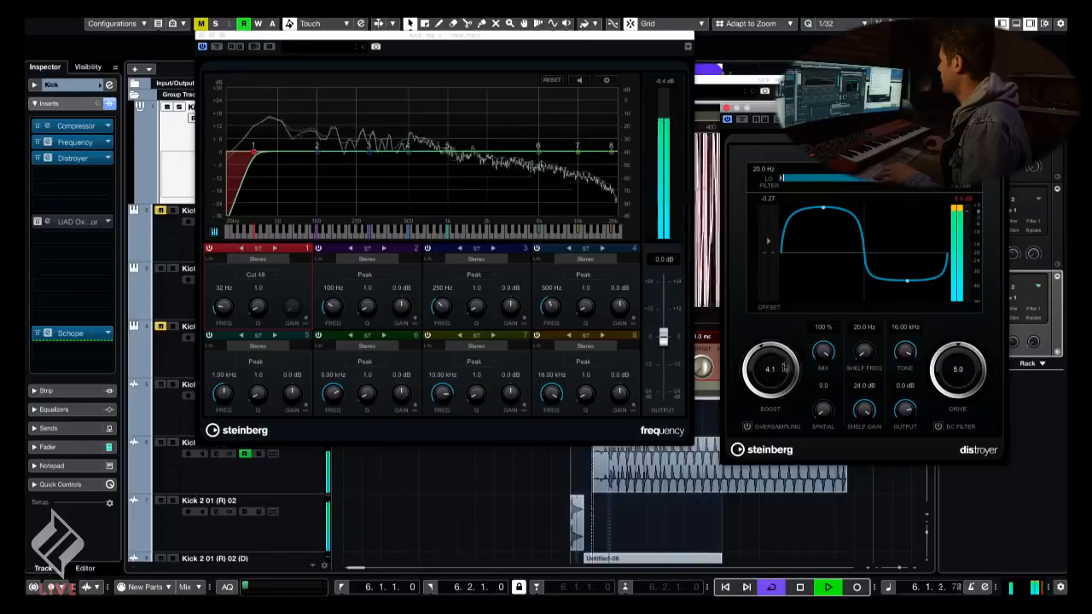
{"action": "left_click_drag", "start_coordinate": [785, 367], "coordinate": [784, 389]}
{"action": "left_click_drag", "start_coordinate": [962, 370], "coordinate": [962, 388]}
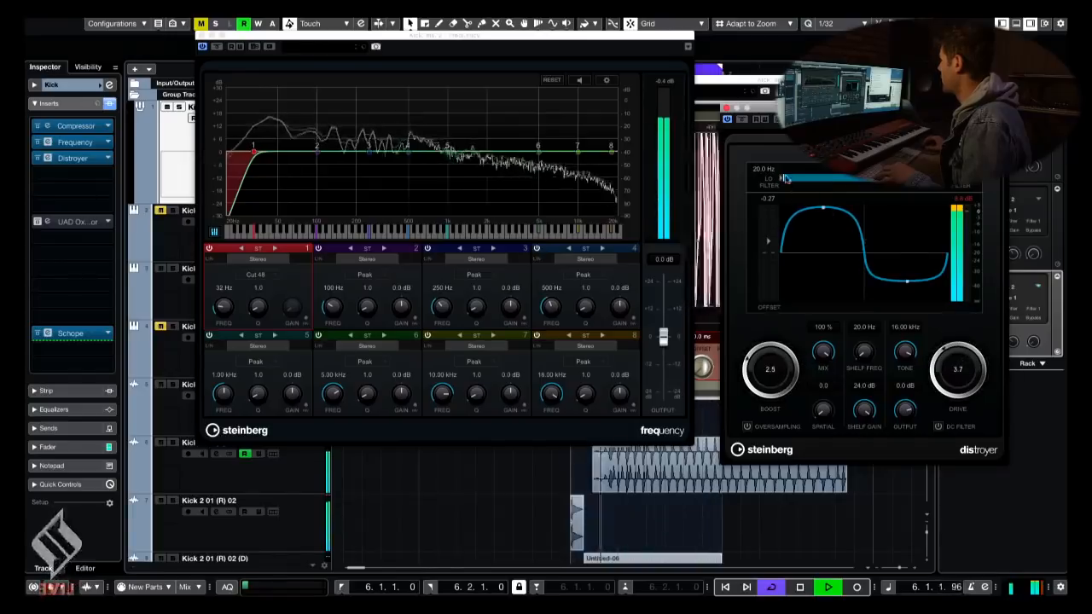
- Try the Cut 48 low cut up to 44 Hz, lower Distroyer's output to -7.2 dB, and return the cut to 20 Hz
{"action": "left_click_drag", "start_coordinate": [252, 152], "coordinate": [268, 149]}
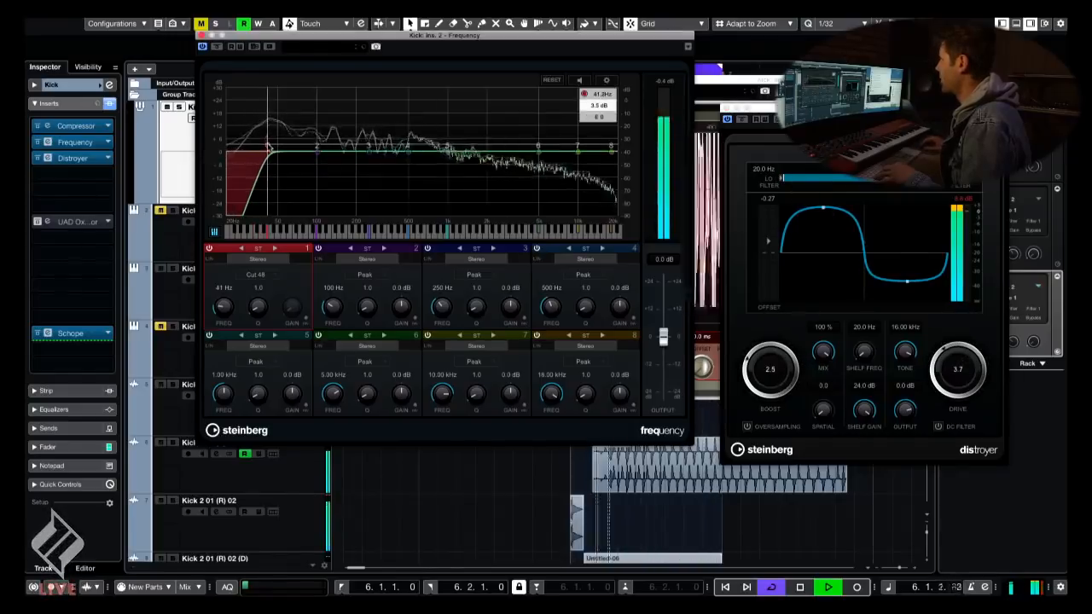
{"action": "left_click", "coordinate": [255, 275]}
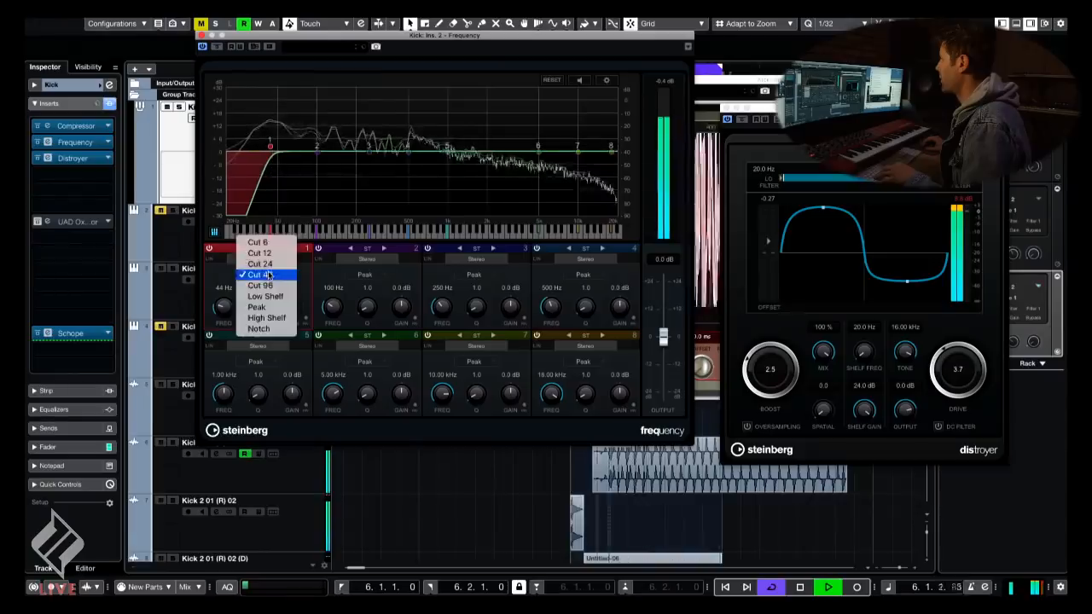
{"action": "left_click", "coordinate": [256, 274]}
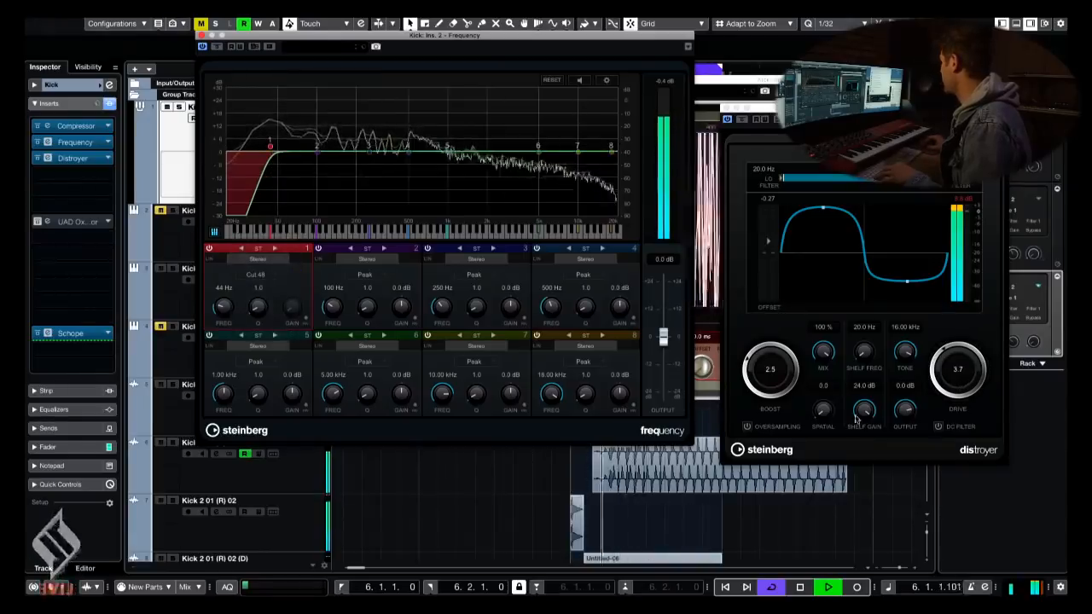
{"action": "left_click_drag", "start_coordinate": [905, 410], "coordinate": [908, 424]}
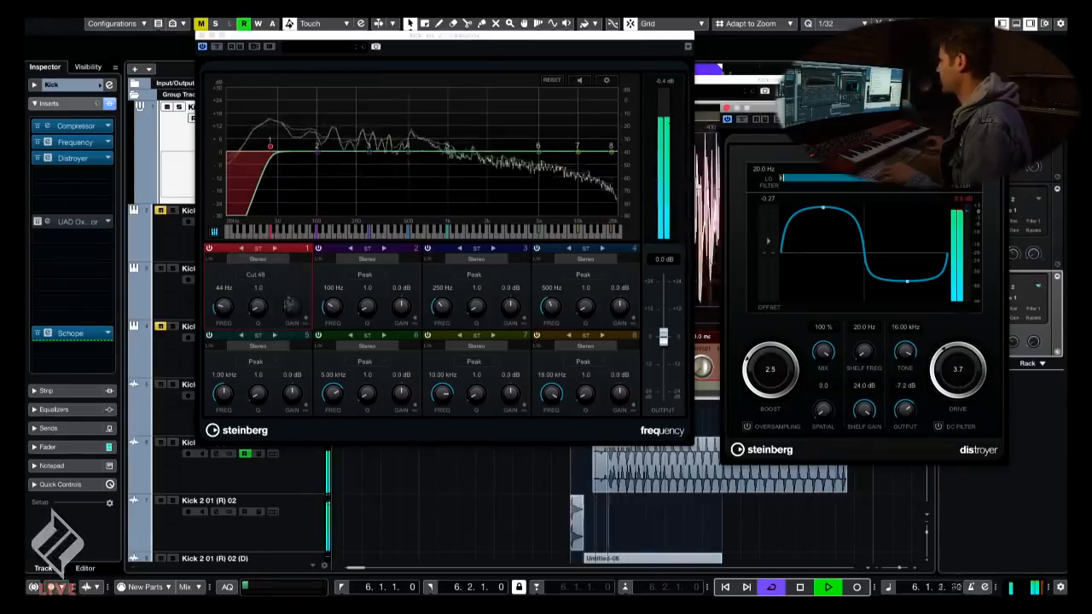
{"action": "left_click_drag", "start_coordinate": [230, 299], "coordinate": [227, 318]}
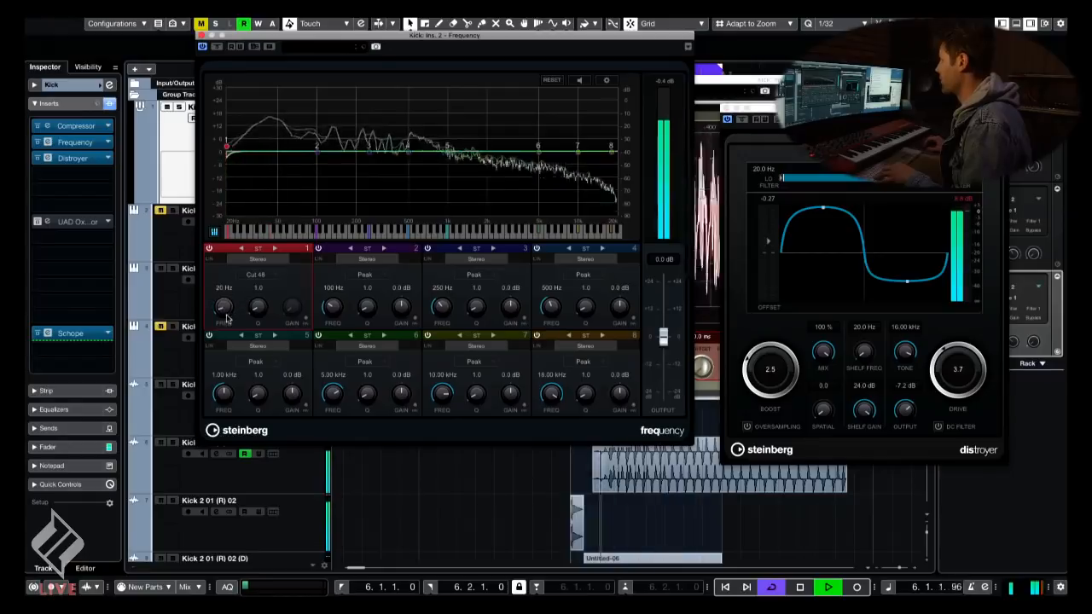
- Change Frequency band 1 to Cut 24 at 32 Hz, and set band 2 to 43 Hz with 3.7 dB gain and the output to -4.5 dB
{"action": "left_click", "coordinate": [271, 271]}
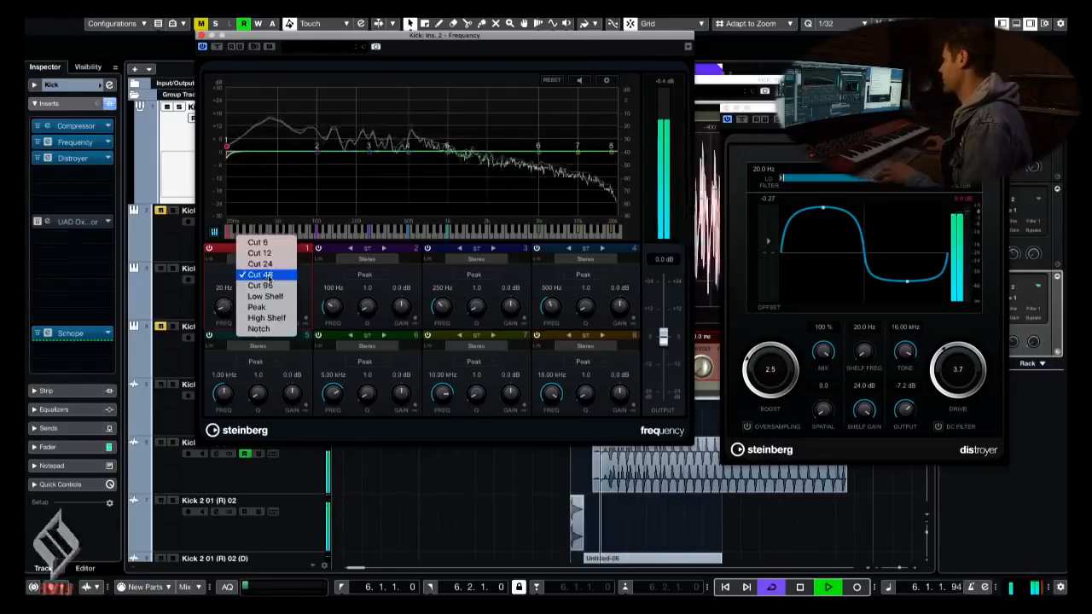
{"action": "left_click", "coordinate": [265, 273]}
{"action": "left_click", "coordinate": [267, 278]}
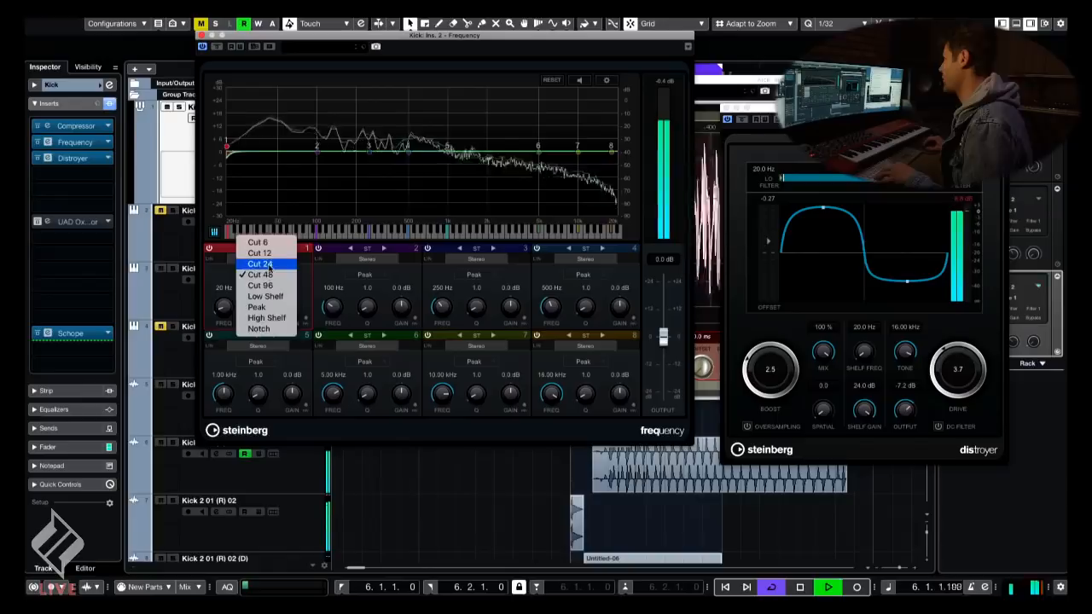
{"action": "left_click", "coordinate": [260, 261]}
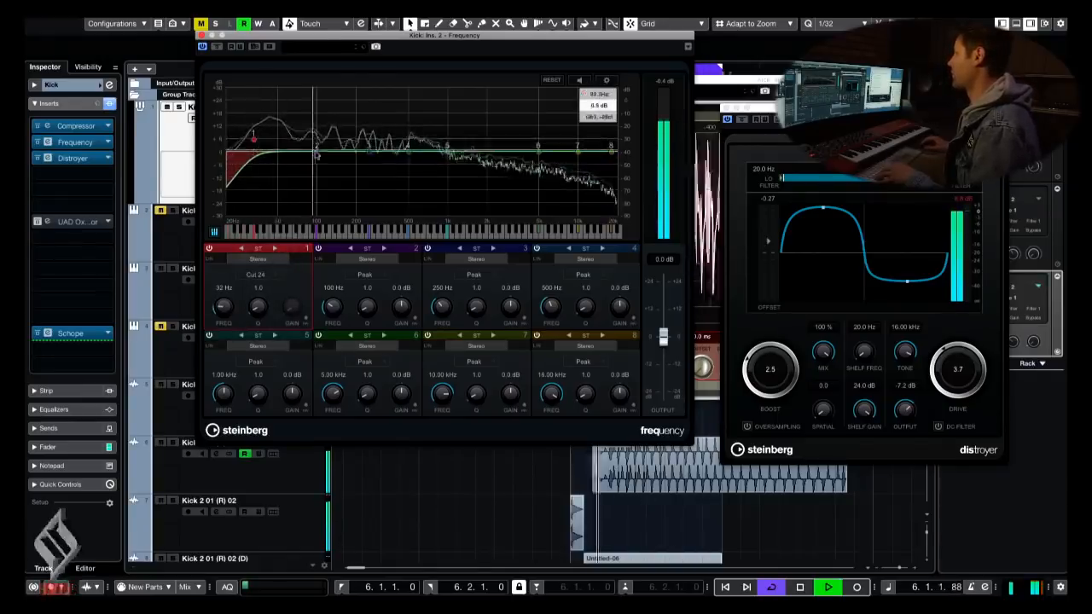
{"action": "left_click_drag", "start_coordinate": [317, 147], "coordinate": [288, 140]}
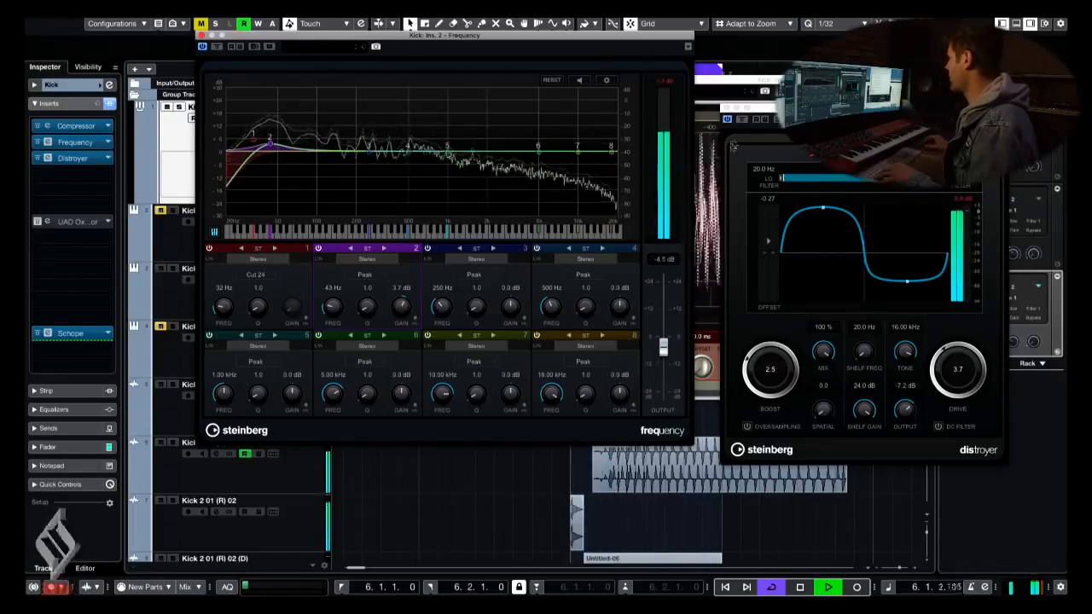
- Bypass Distroyer to compare the sound, stop playback, and remove it from the Kick group's inserts
{"action": "left_click", "coordinate": [733, 147]}
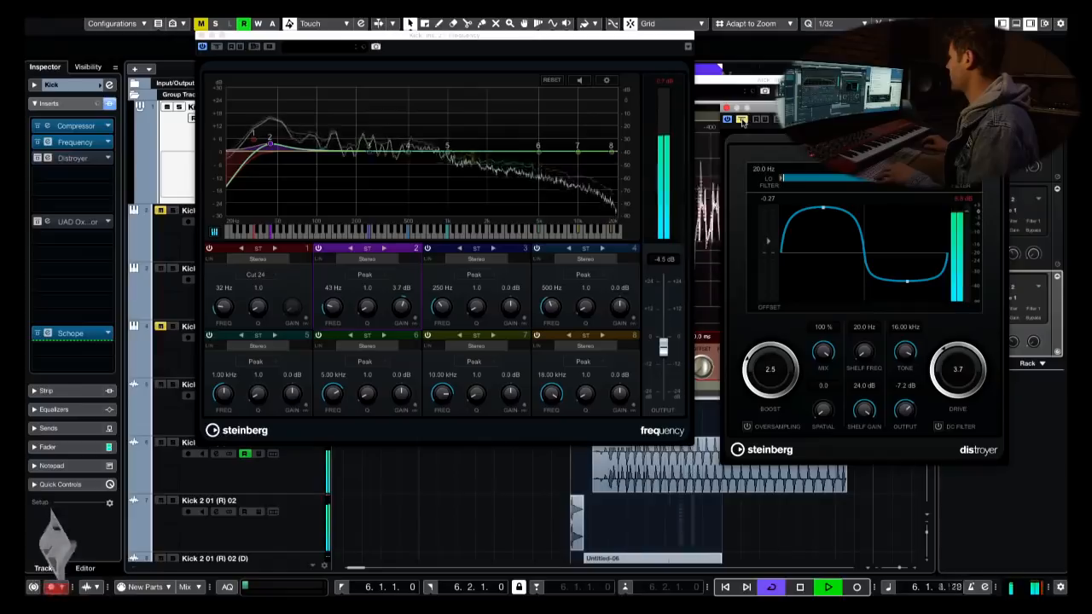
{"action": "left_click", "coordinate": [109, 158]}
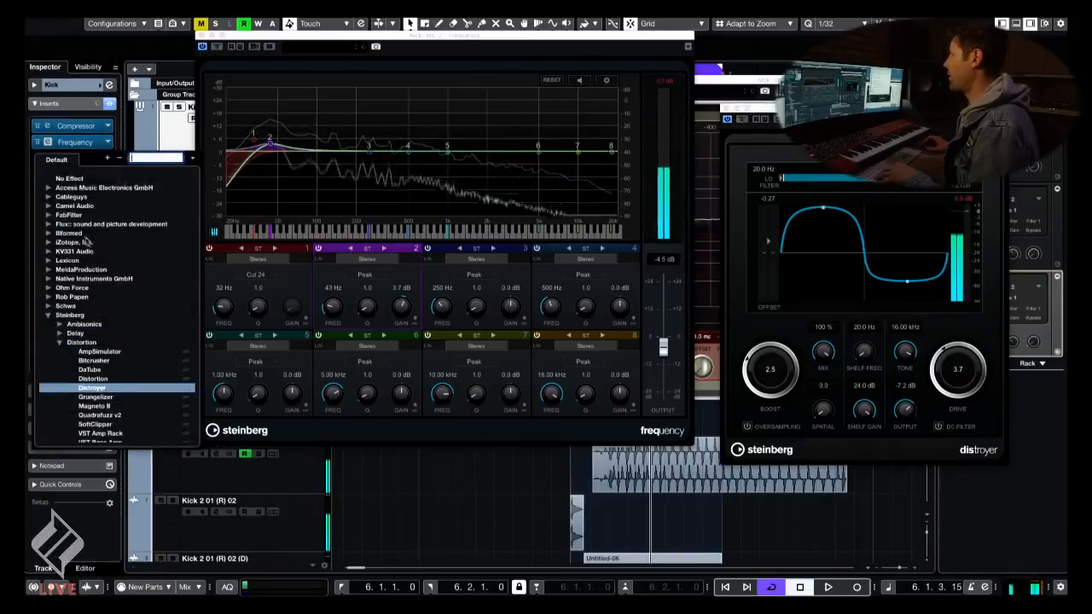
{"action": "left_click", "coordinate": [61, 176]}
- Switch off Frequency band 1, boost band 5 by 2.9 dB at 926 Hz and band 6 by 1.6 dB at 5.16 kHz, and adjust the output level
{"action": "left_click_drag", "start_coordinate": [274, 36], "coordinate": [322, 34]}
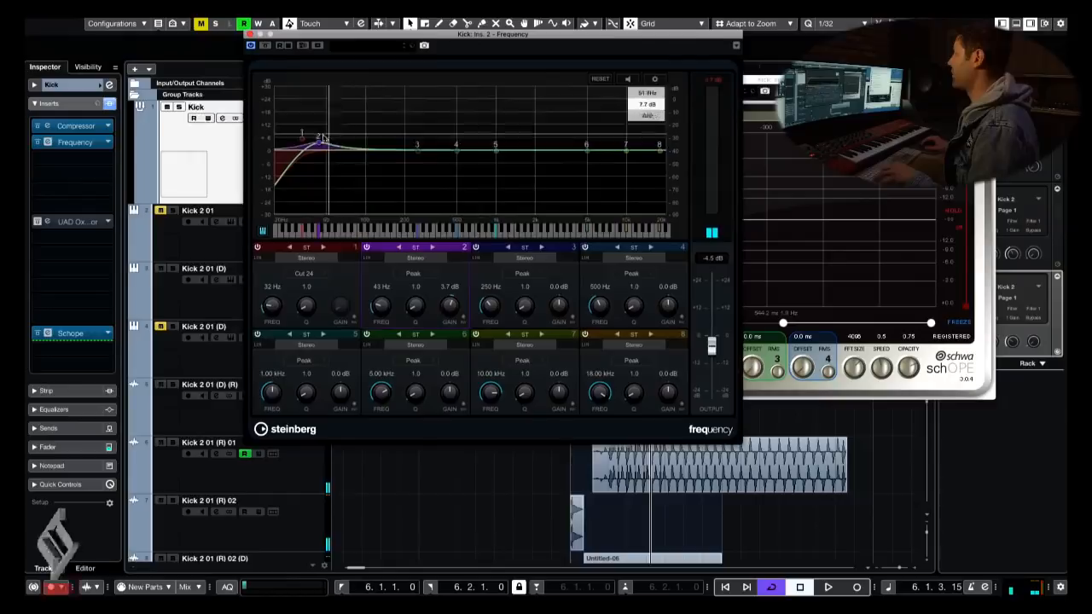
{"action": "double_click", "coordinate": [304, 142]}
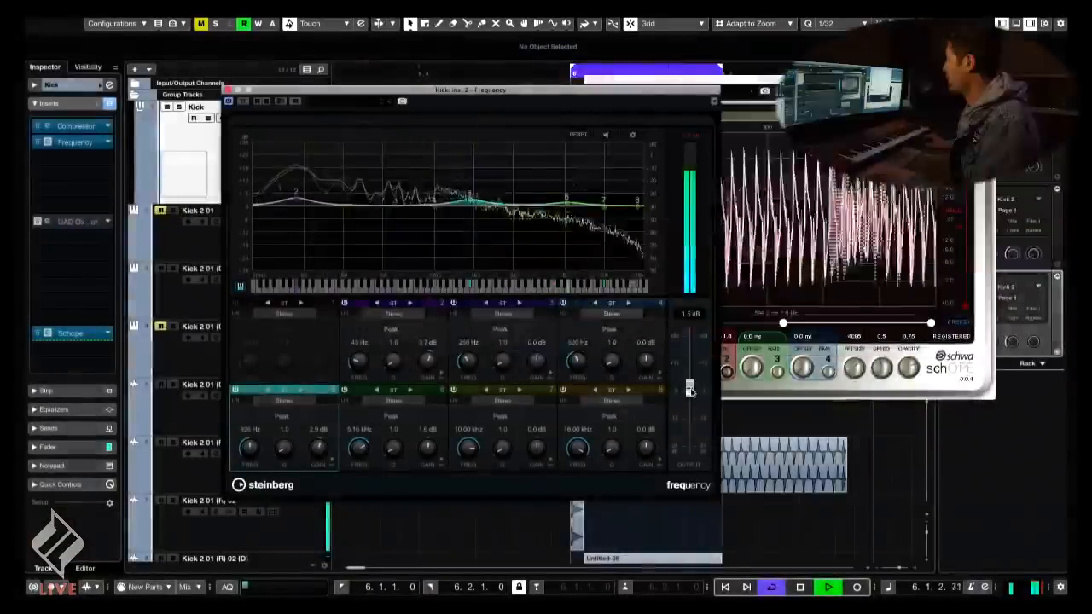
{"action": "left_click_drag", "start_coordinate": [690, 391], "coordinate": [689, 393]}
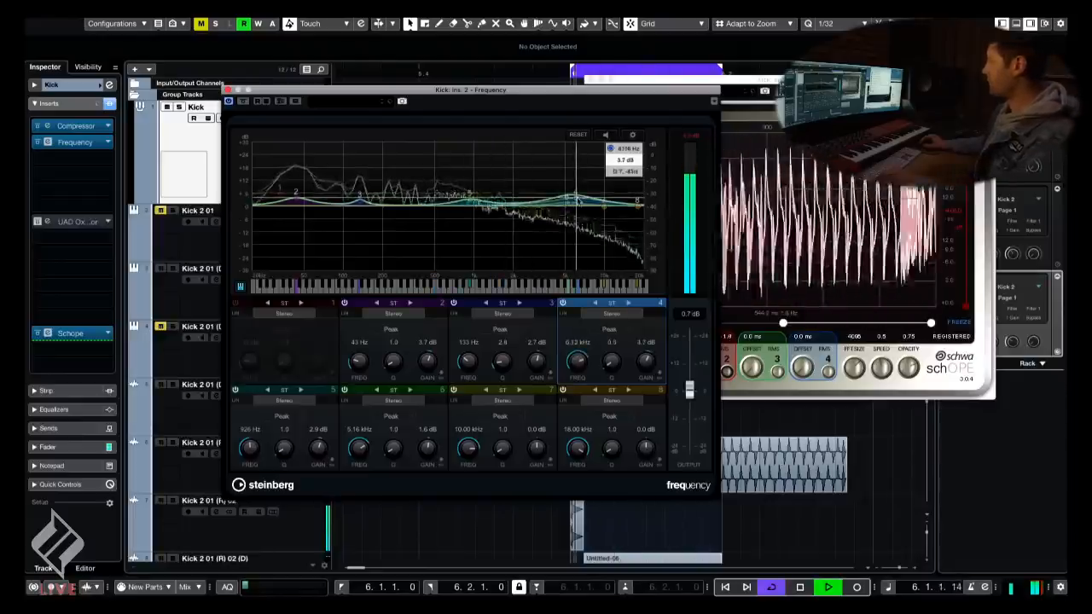
- Boost band 4 by 5.0 dB at 620 Hz and band 8 by 4.8 dB at 9.61 kHz, close Frequency, and stop playback
{"action": "left_click_drag", "start_coordinate": [636, 207], "coordinate": [615, 188]}
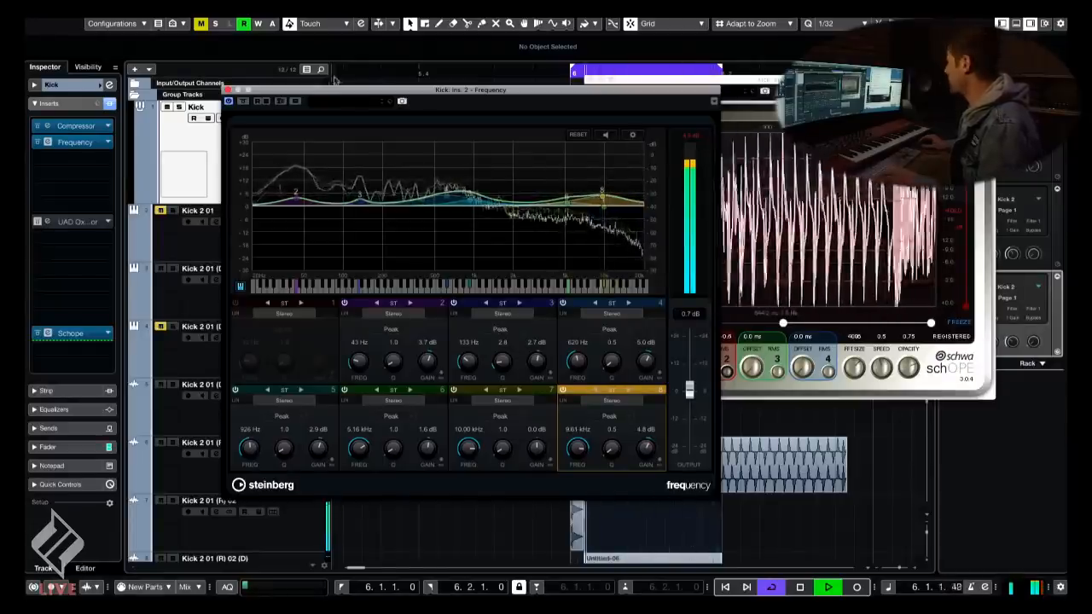
{"action": "left_click", "coordinate": [229, 89]}
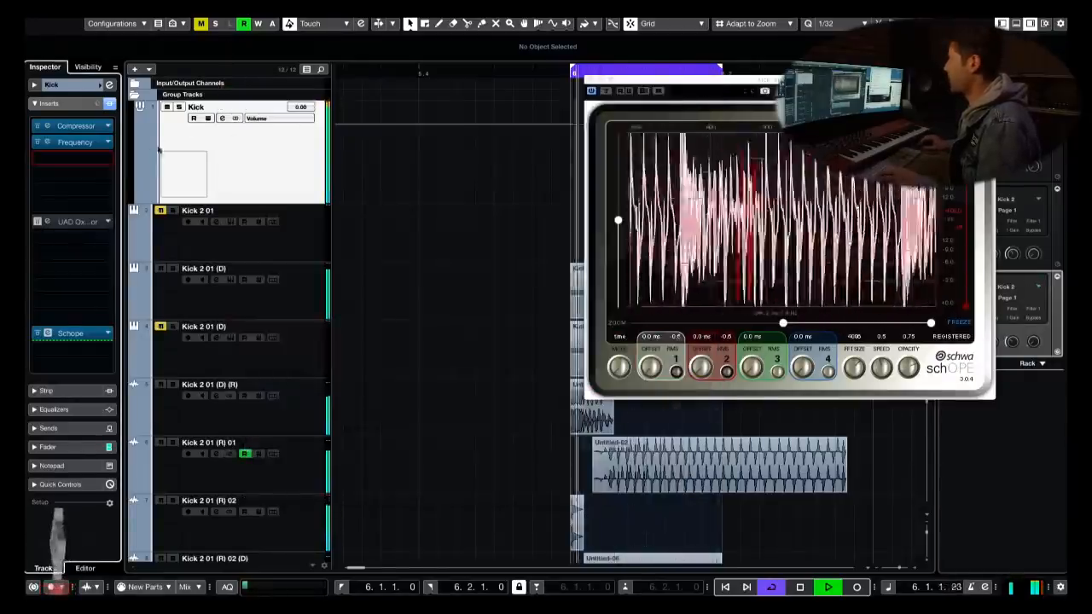
{"action": "key", "text": "space"}
- Reopen Frequency with its output at -2.7 dB, and switch off the Compressor on the Kick group during playback
{"action": "left_click", "coordinate": [48, 142]}
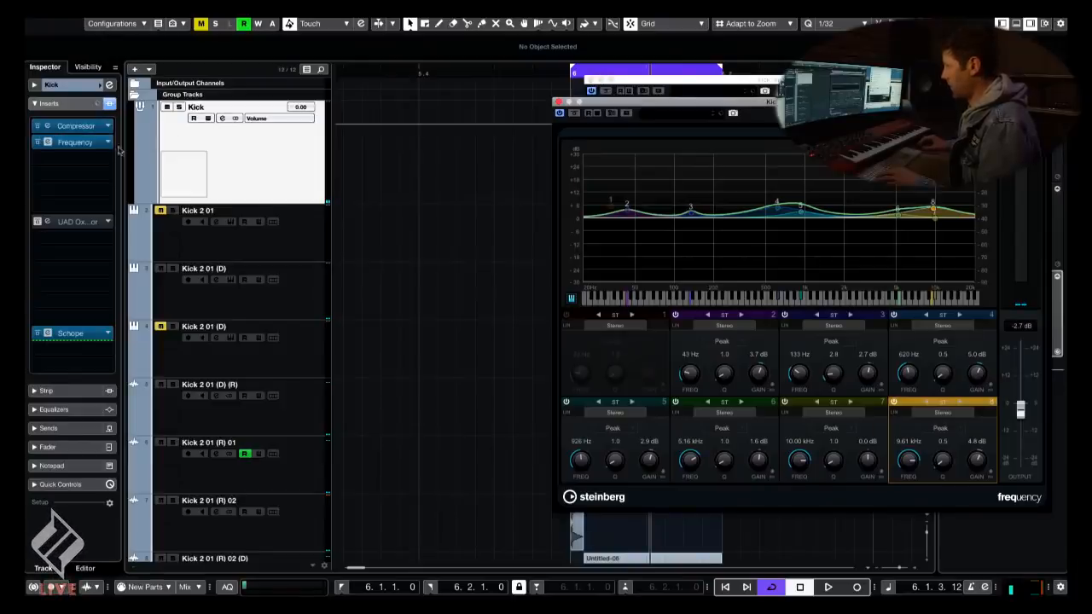
{"action": "key", "text": "space"}
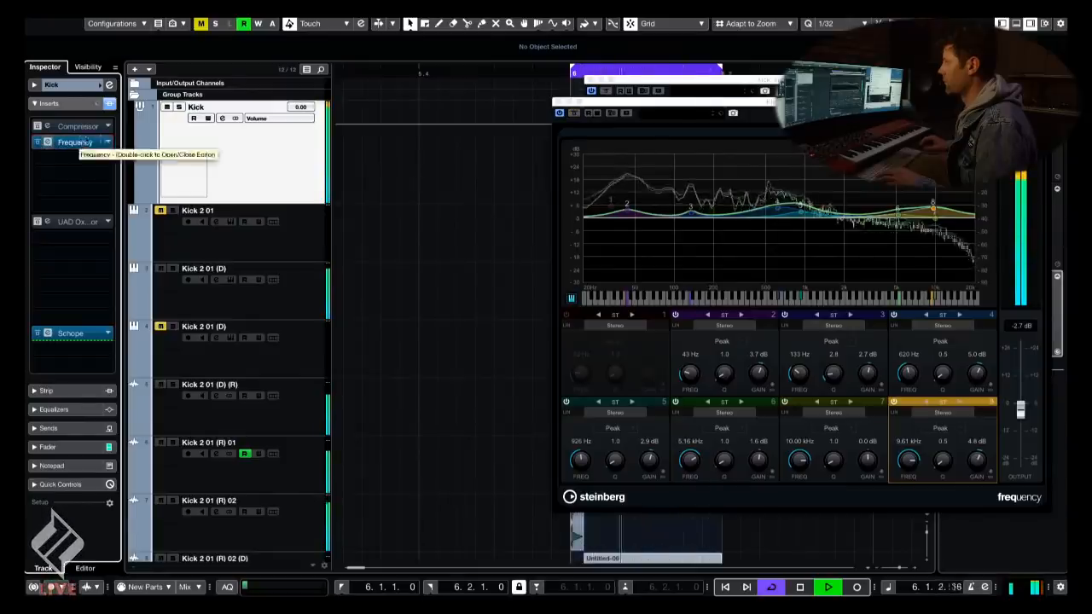
{"action": "left_click", "coordinate": [38, 126]}
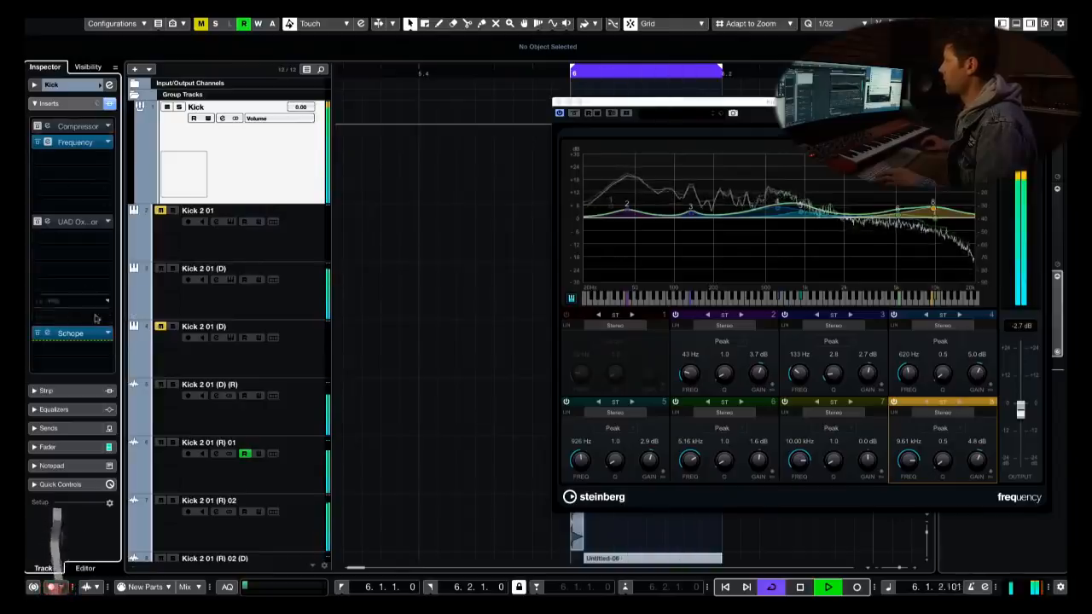
- Examine the Kick group's waveform in Schope, stop playback, and close the Schope and Frequency windows
{"action": "left_click", "coordinate": [48, 333]}
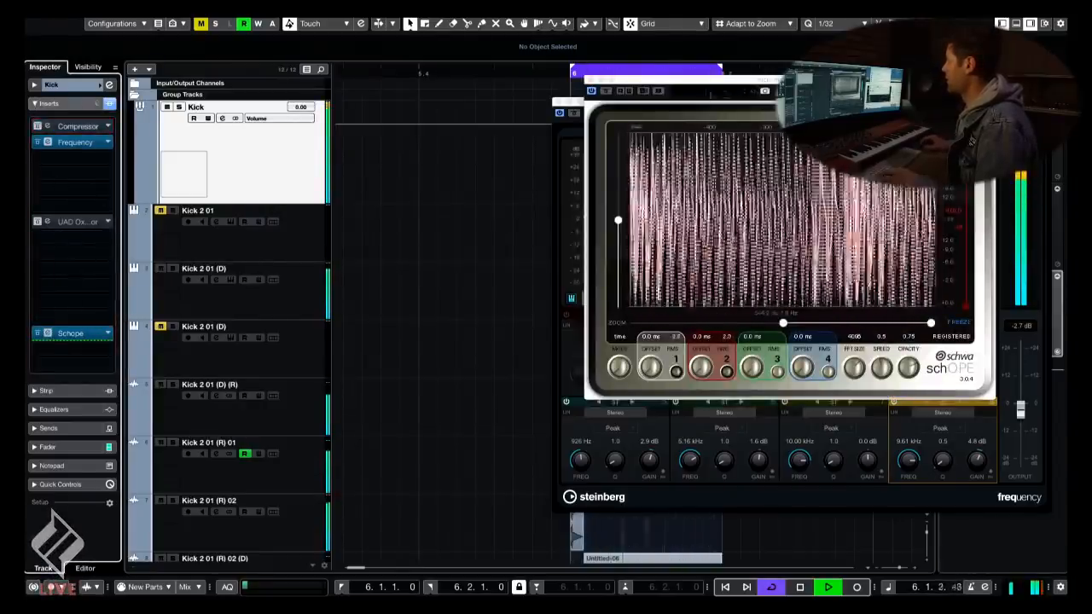
{"action": "key", "text": "space"}
{"action": "key", "text": "super+w"}
{"action": "key", "text": "super+w"}
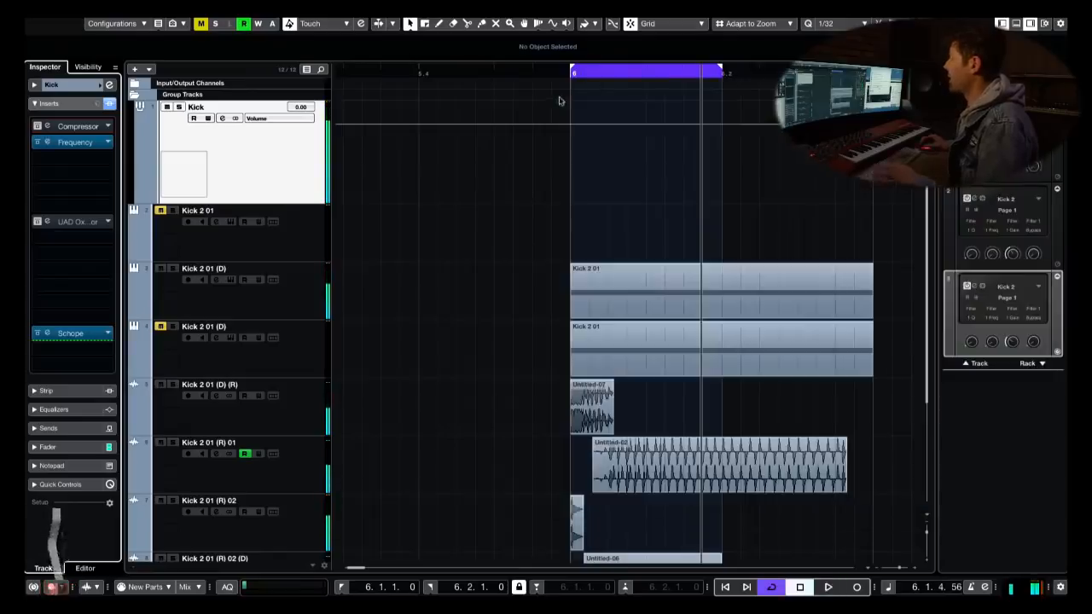
- Lower the unmuted layers from Kick 2 01 (D) to (R) 02 (D) together during playback, bringing the Kick 2 01 (D) fader to about -16.4 dB
{"action": "left_click", "coordinate": [256, 270]}
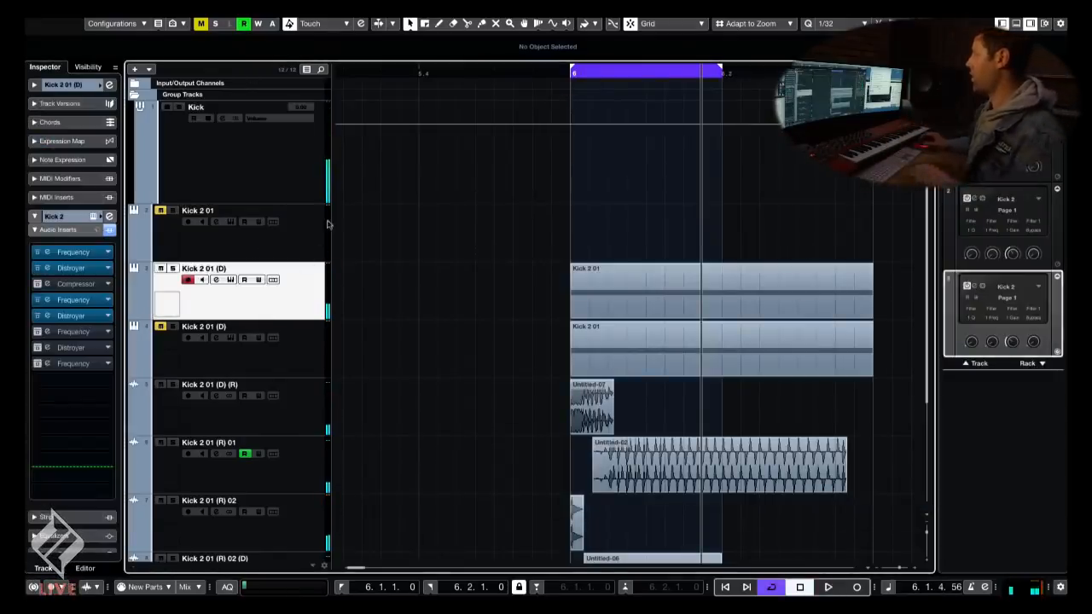
{"action": "left_click", "coordinate": [310, 402], "text": "super"}
{"action": "scroll", "coordinate": [311, 407], "scroll_direction": "down", "scroll_amount": 1}
{"action": "key", "text": "shift+Down"}
{"action": "key", "text": "shift+Down"}
{"action": "key", "text": "shift+Down"}
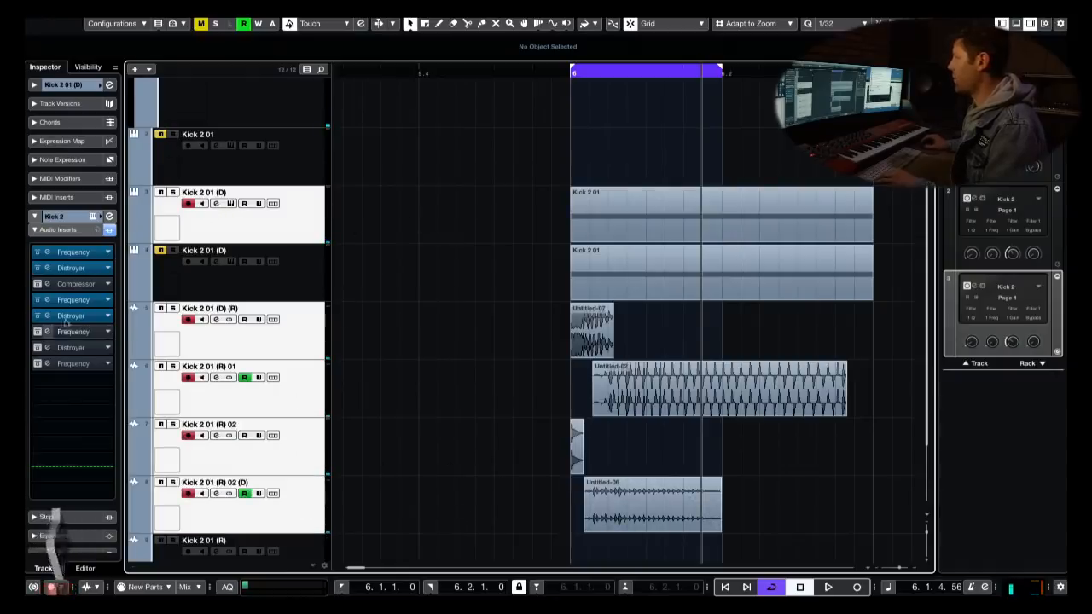
{"action": "left_click", "coordinate": [65, 230]}
{"action": "left_click", "coordinate": [56, 304]}
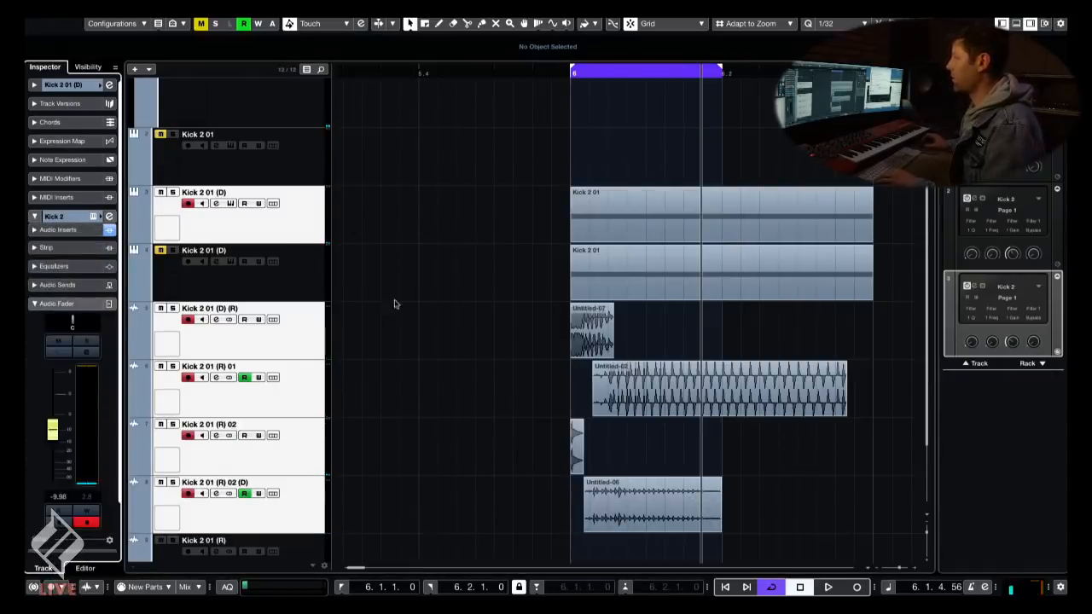
{"action": "scroll", "coordinate": [257, 140], "scroll_direction": "up", "scroll_amount": 1}
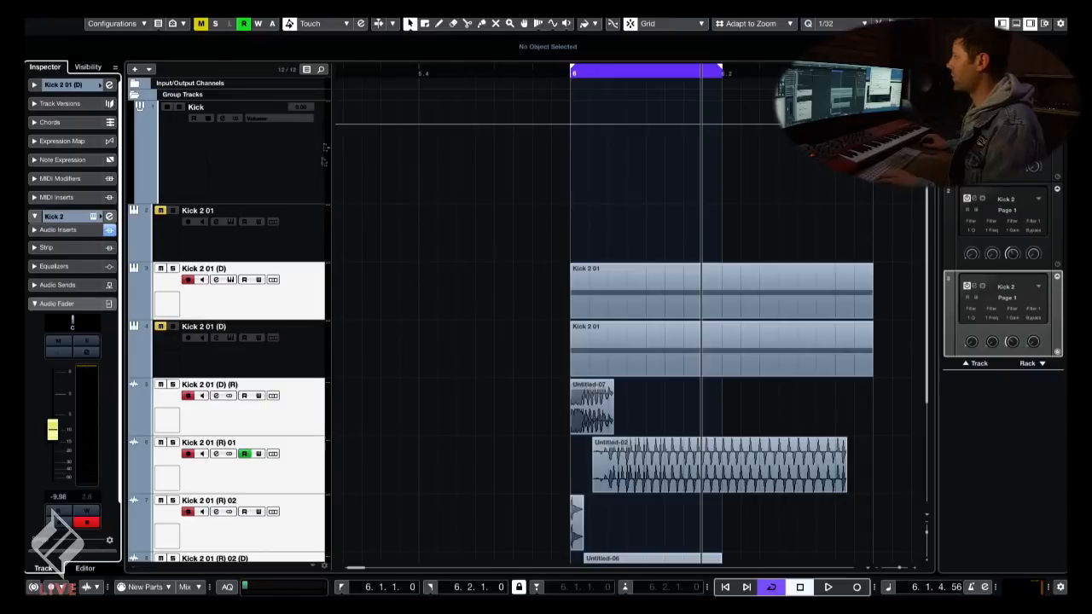
{"action": "key", "text": "space"}
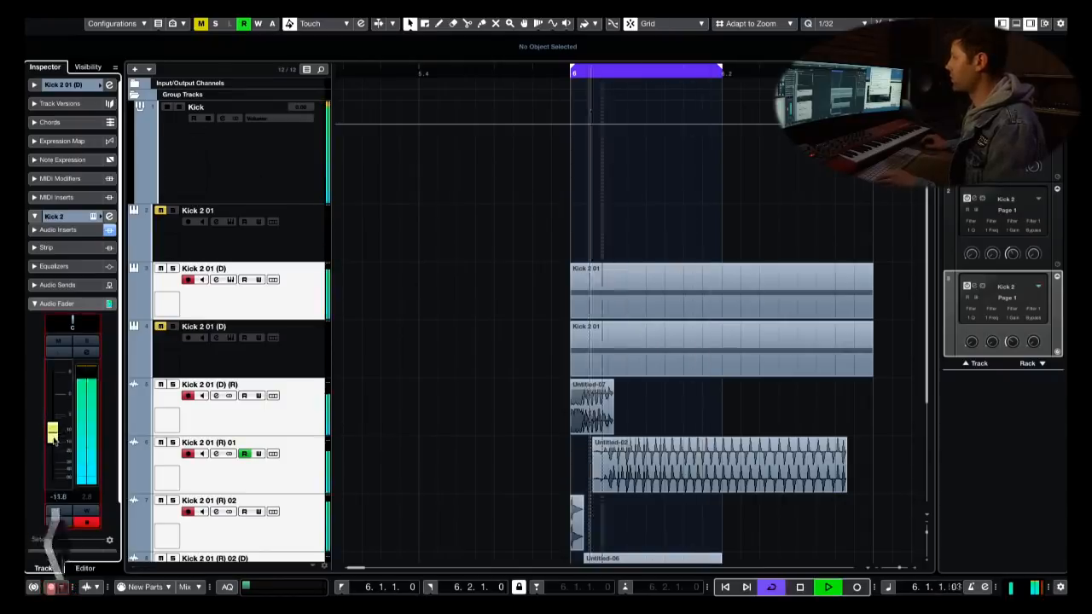
{"action": "left_click_drag", "start_coordinate": [52, 430], "coordinate": [53, 454]}
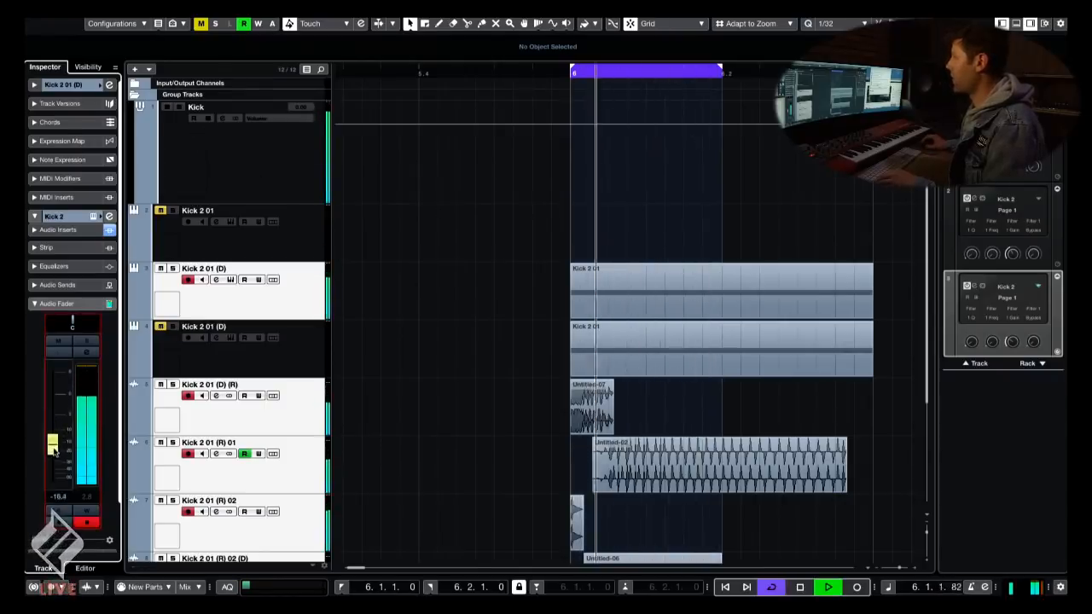
{"action": "left_click", "coordinate": [243, 191]}
{"action": "key", "text": "space"}
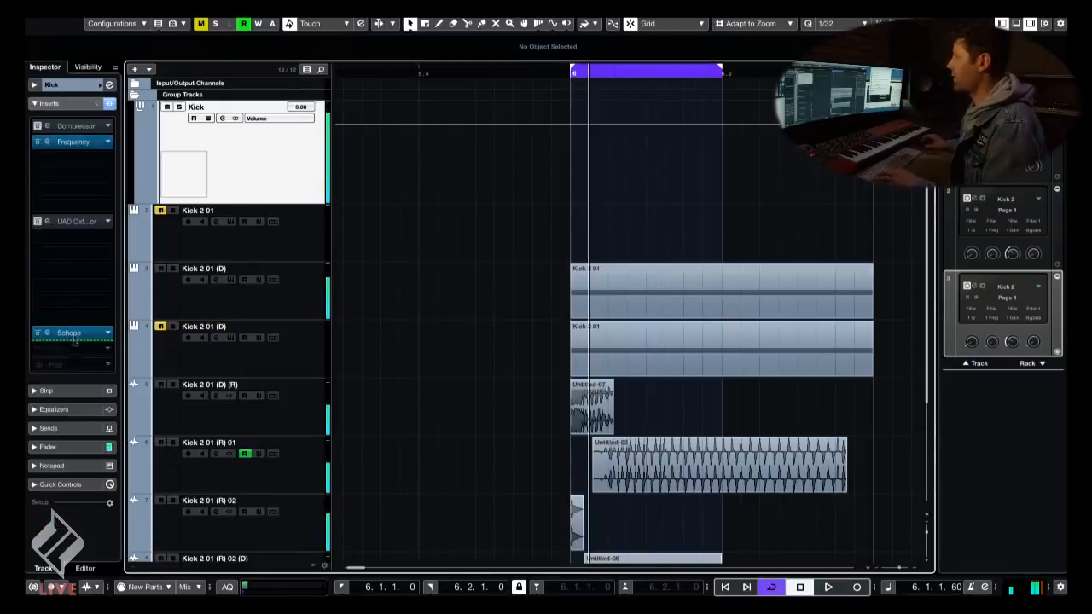
- Open the Schope plug-in on the Kick group and play the loop to examine its waveform
{"action": "left_click", "coordinate": [72, 332]}
{"action": "left_click_drag", "start_coordinate": [768, 79], "coordinate": [580, 66]}
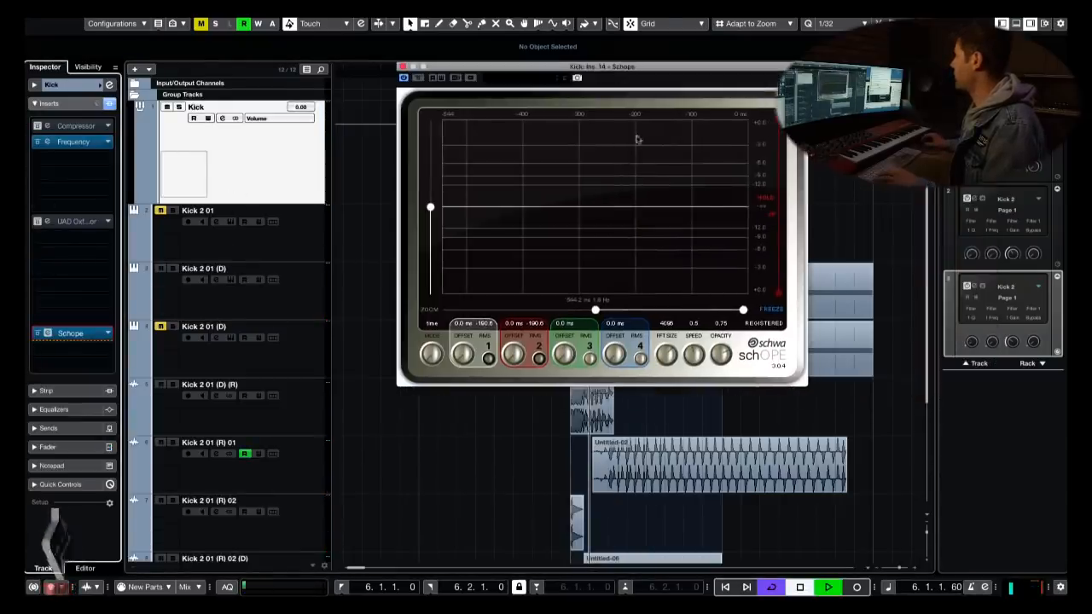
{"action": "key", "text": "space"}
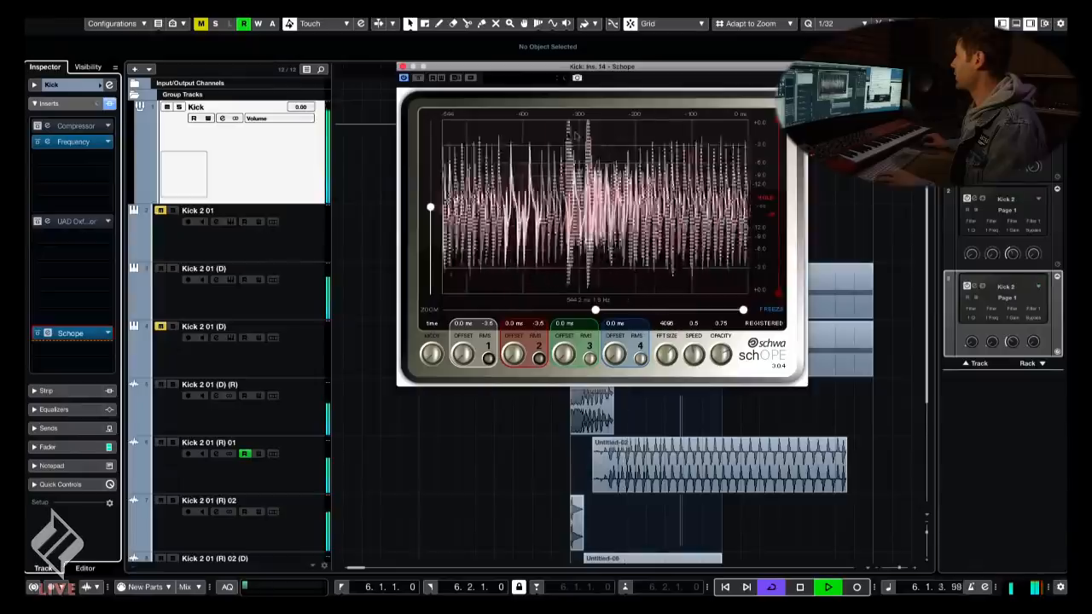
{"action": "key", "text": "space"}
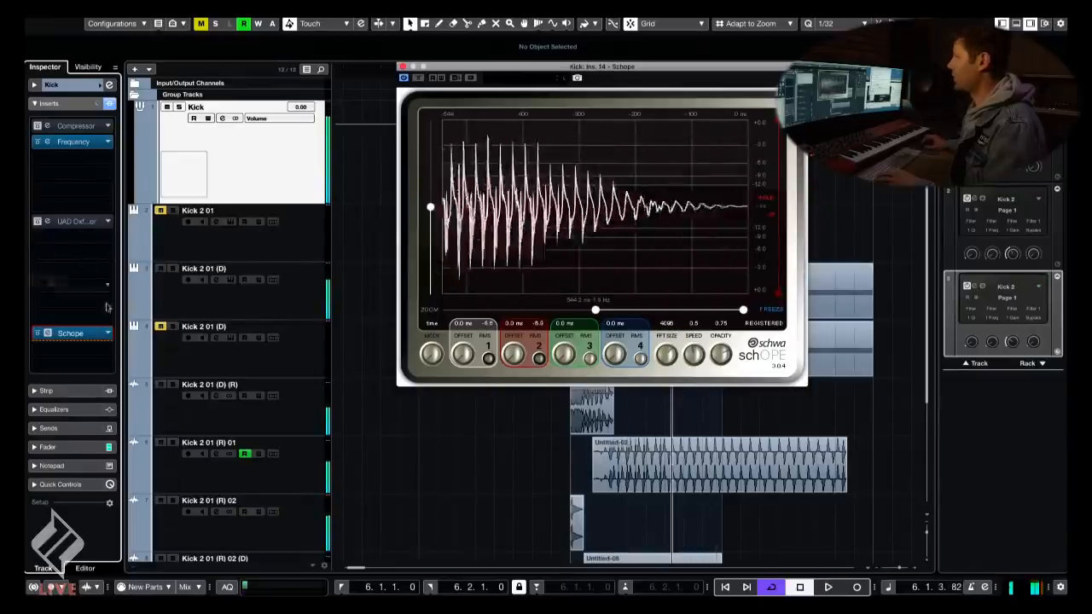
- Insert a second Frequency EQ just before Schope on the Kick group and place both plug-in windows side by side
{"action": "left_click", "coordinate": [81, 333]}
{"action": "type", "text": "fre"}
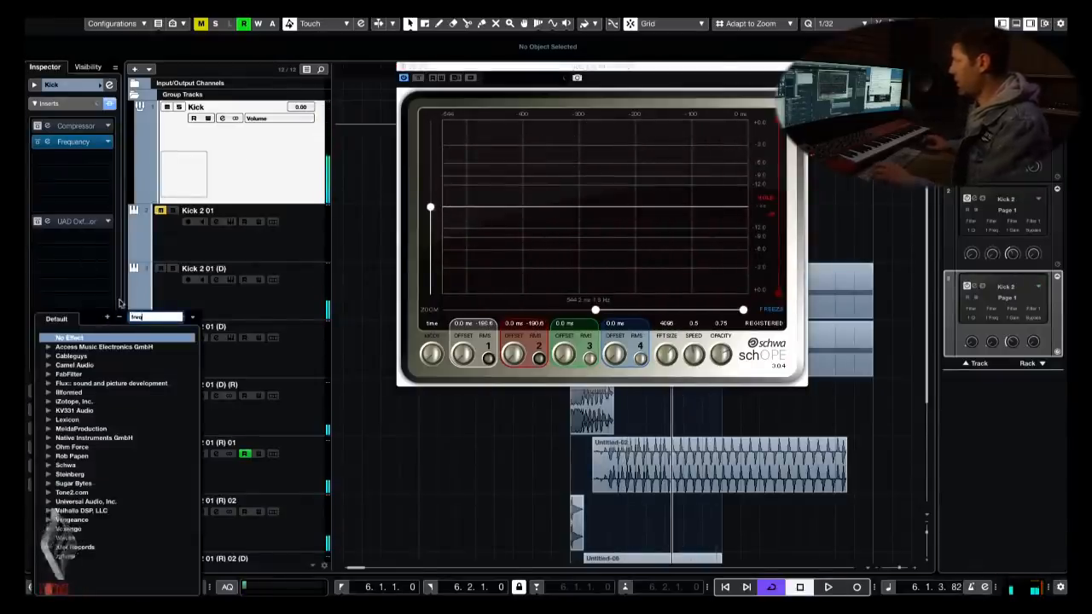
{"action": "type", "text": "q"}
{"action": "left_click", "coordinate": [94, 410]}
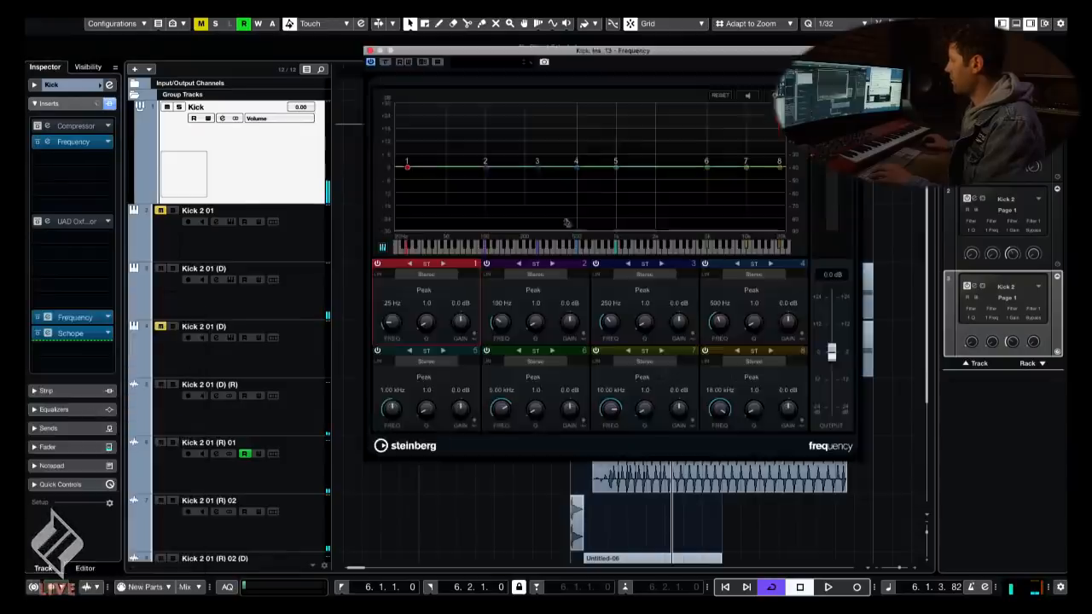
{"action": "left_click_drag", "start_coordinate": [602, 50], "coordinate": [300, 50]}
{"action": "left_click_drag", "start_coordinate": [660, 74], "coordinate": [841, 83]}
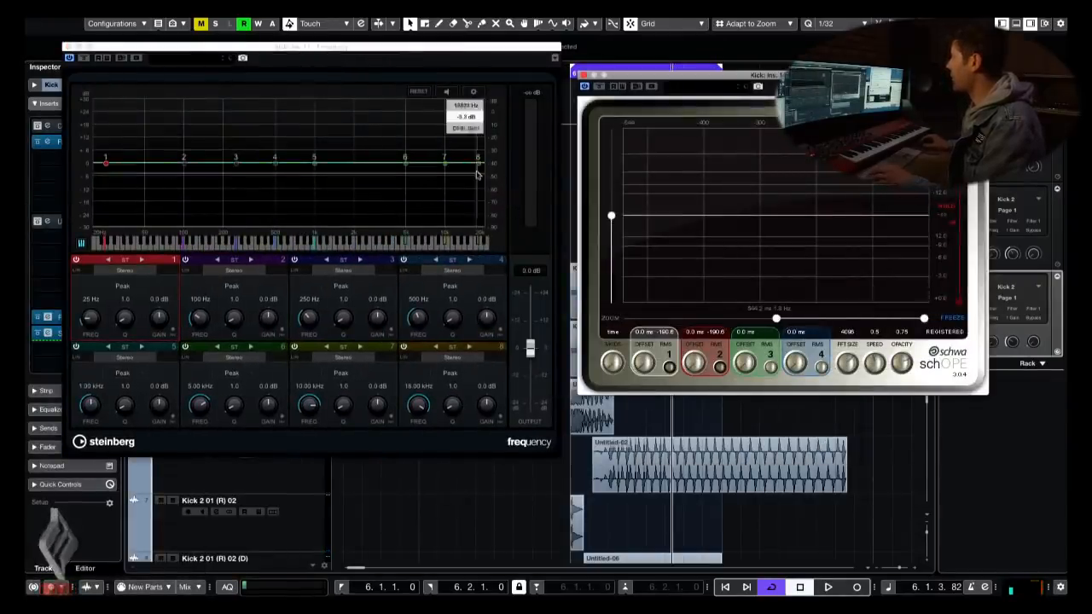
- Turn on EQ band 8 as a Cut 24 filter at 186 Hz and move the scope window clear of the EQ
{"action": "left_click_drag", "start_coordinate": [478, 159], "coordinate": [383, 165]}
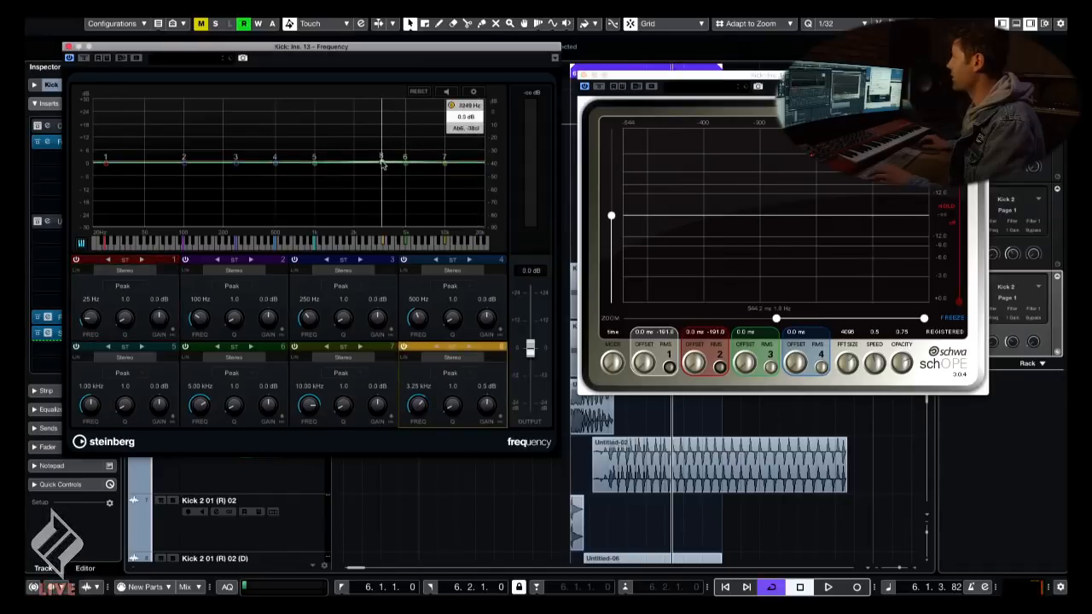
{"action": "left_click", "coordinate": [450, 373]}
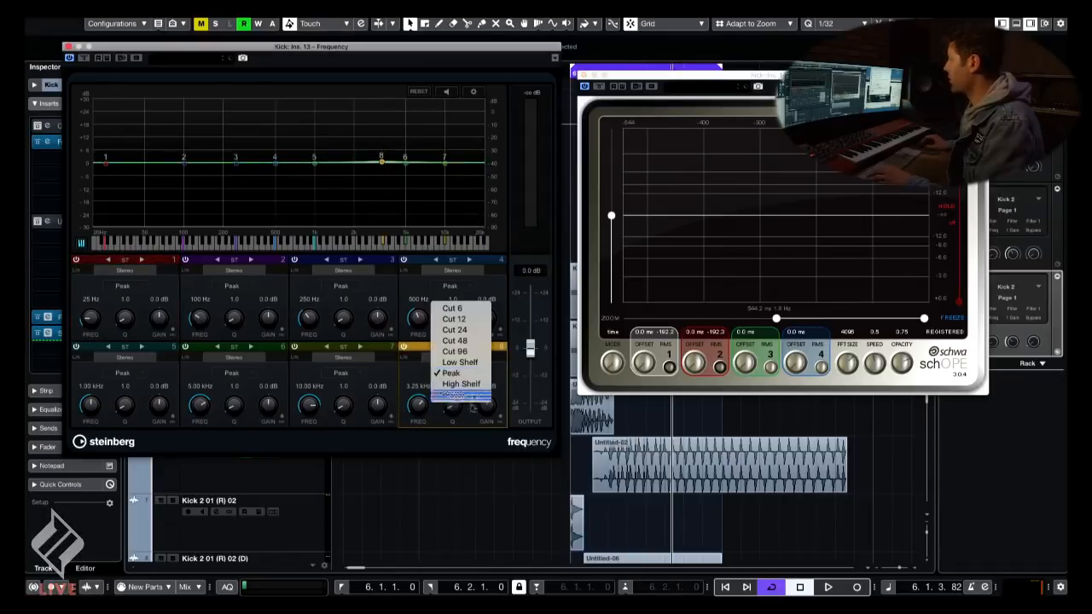
{"action": "left_click", "coordinate": [465, 331]}
{"action": "left_click_drag", "start_coordinate": [382, 163], "coordinate": [219, 157]}
{"action": "left_click_drag", "start_coordinate": [682, 75], "coordinate": [732, 79]}
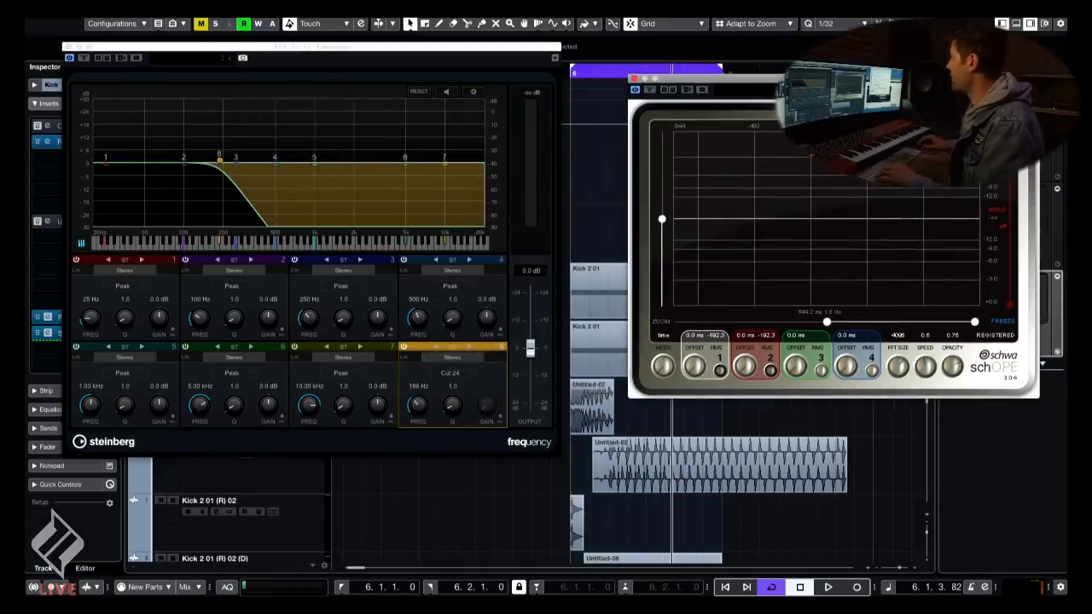
- Play the loop and lower the band 8 cutoff to 128 Hz in the Frequency EQ
{"action": "key", "text": "space"}
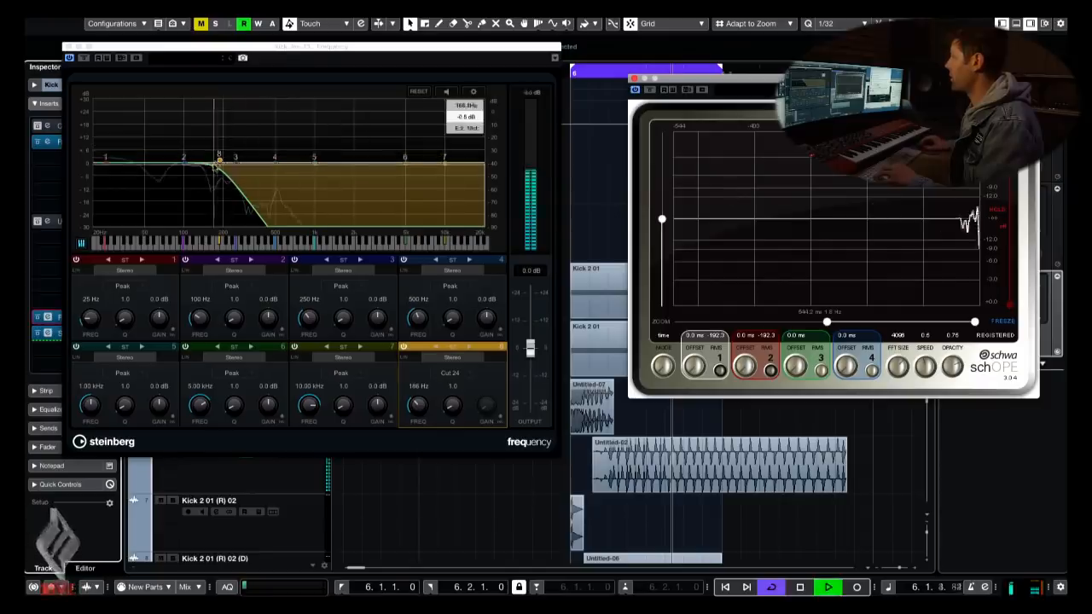
{"action": "left_click", "coordinate": [215, 160]}
{"action": "left_click_drag", "start_coordinate": [215, 160], "coordinate": [199, 161]}
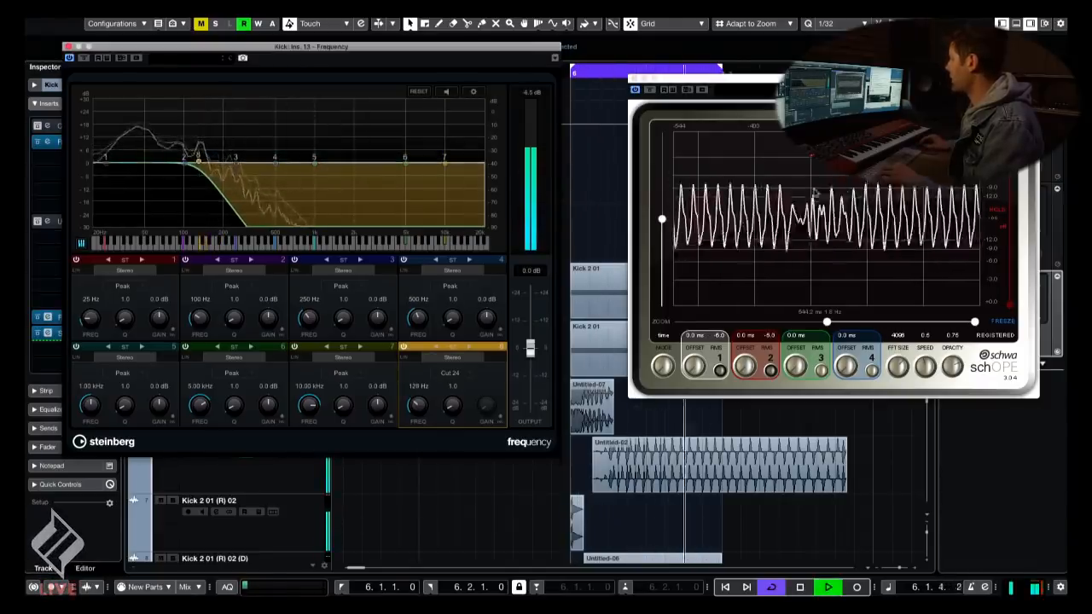
- Replay the loop and freeze the scope display to examine the low-passed kick waveform
{"action": "key", "text": "space"}
{"action": "key", "text": "space"}
{"action": "left_click", "coordinate": [1000, 322]}
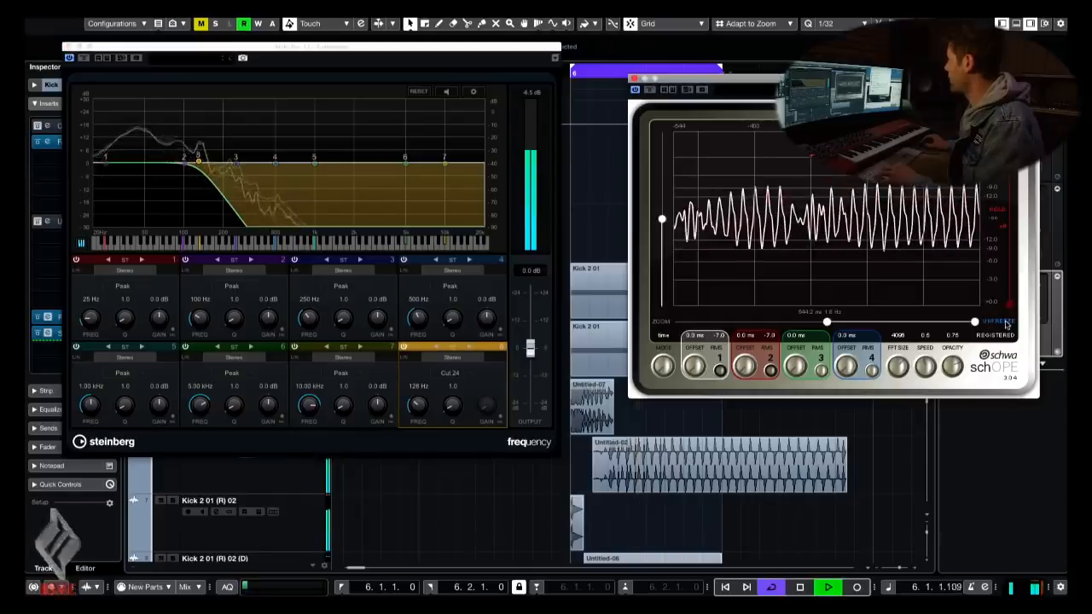
{"action": "left_click", "coordinate": [1006, 323]}
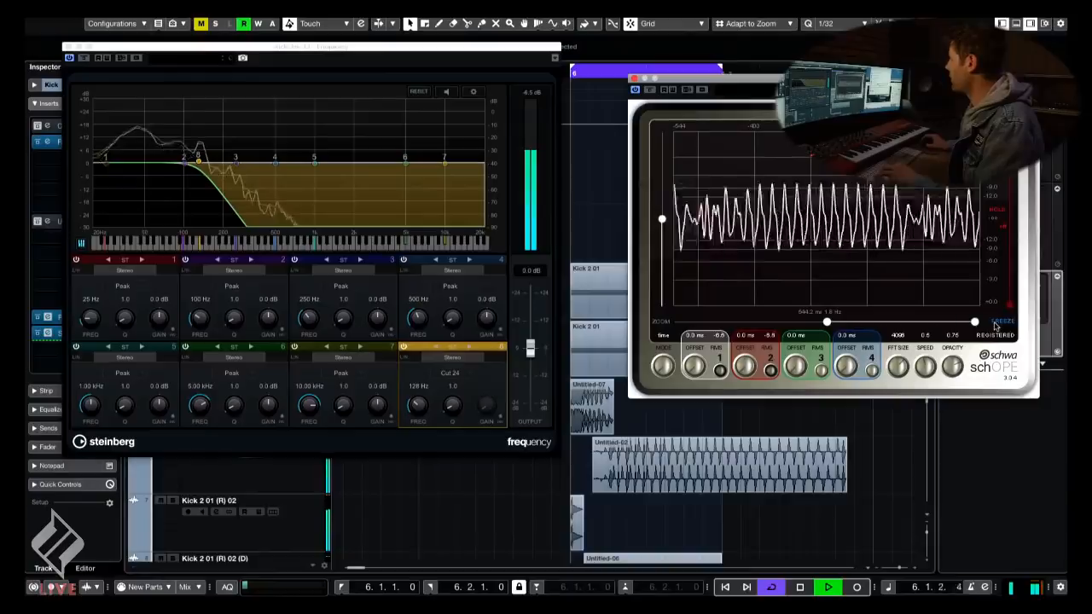
{"action": "key", "text": "space"}
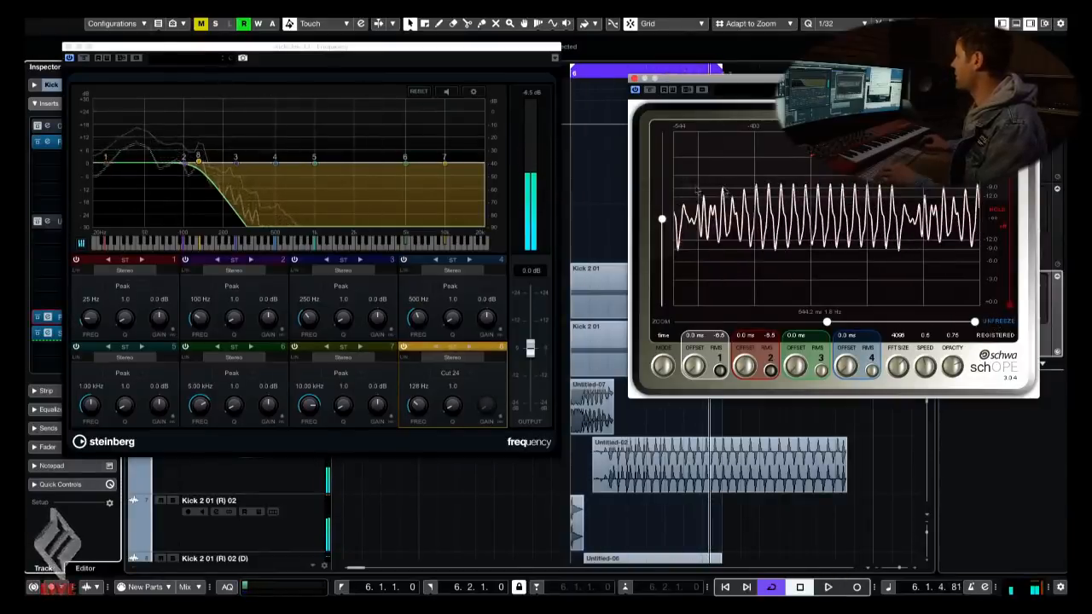
{"action": "left_click_drag", "start_coordinate": [845, 83], "coordinate": [859, 71]}
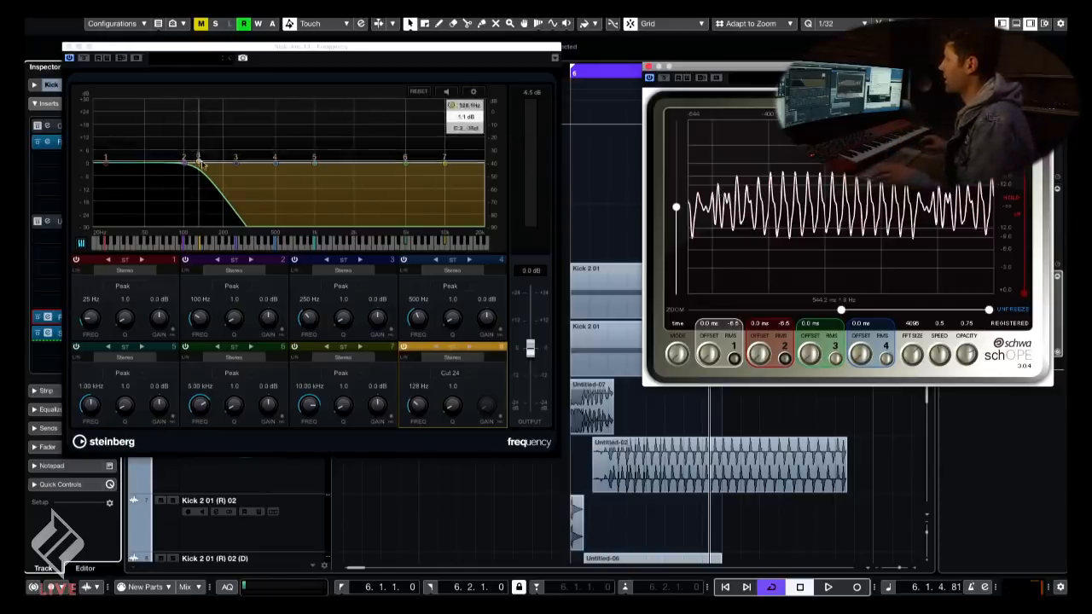
- Raise the band 8 cutoff to 244 Hz, unfreeze the scope during playback and shift band 3 to just below 1 kHz
{"action": "left_click_drag", "start_coordinate": [198, 160], "coordinate": [231, 158]}
{"action": "key", "text": "space"}
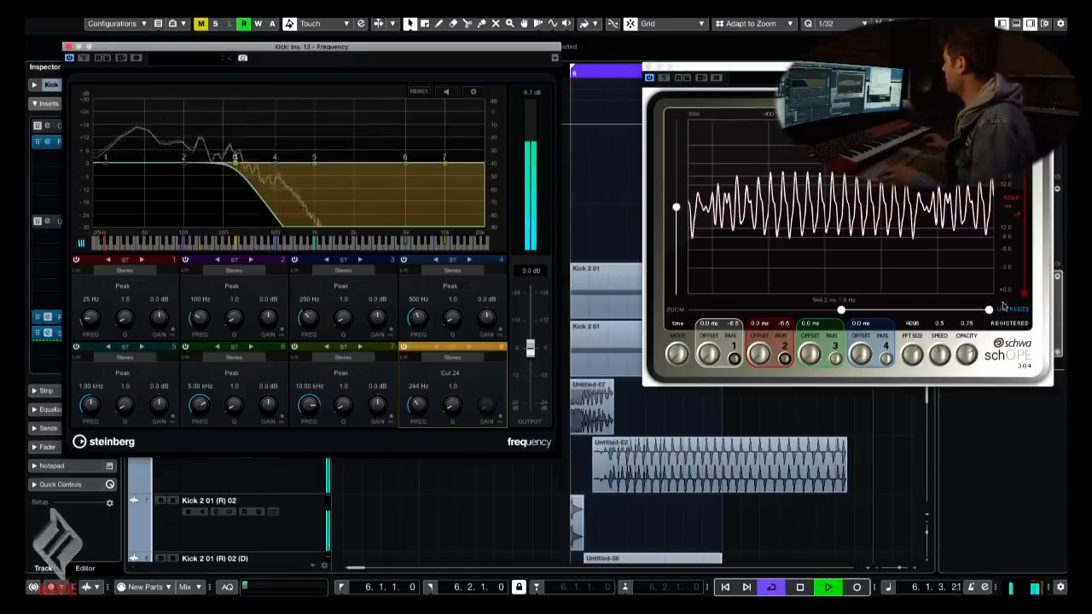
{"action": "left_click", "coordinate": [888, 189]}
{"action": "left_click_drag", "start_coordinate": [235, 159], "coordinate": [317, 168]}
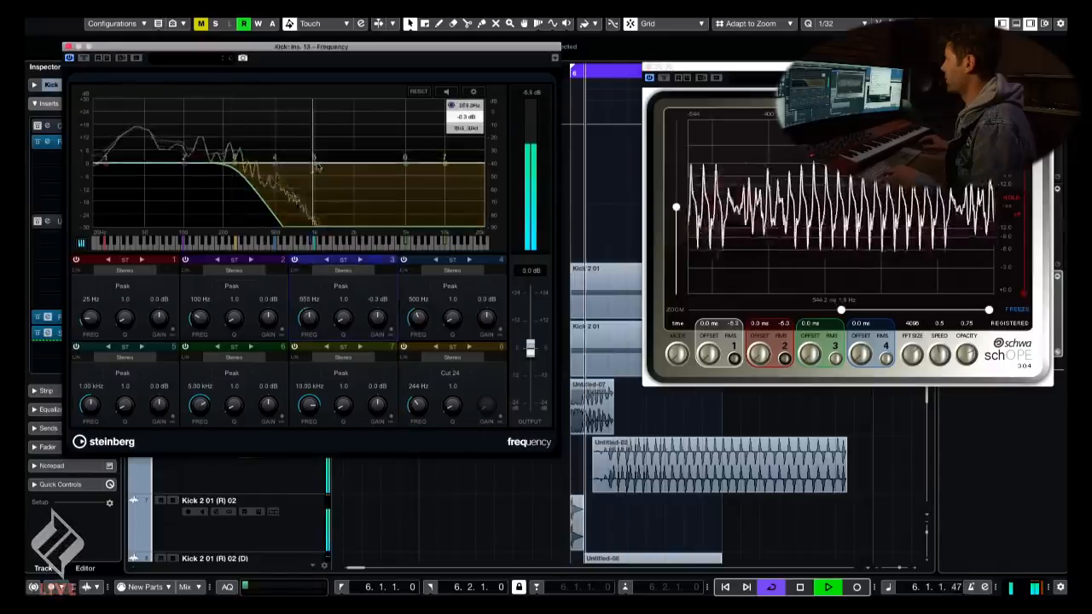
- Bypass the second Frequency EQ, stop playback and close both plug-in windows
{"action": "left_click", "coordinate": [68, 47]}
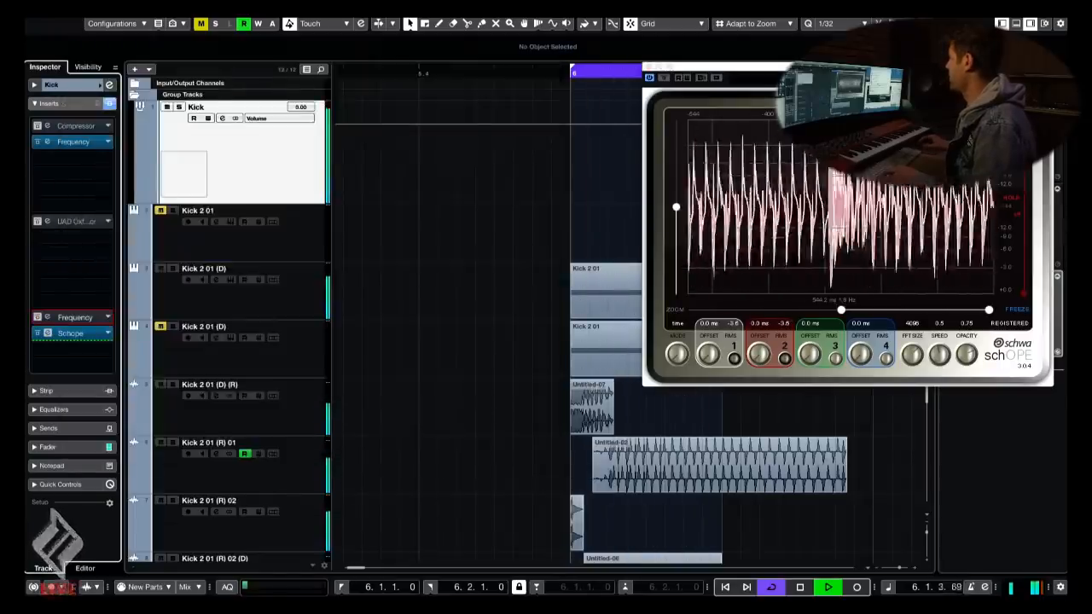
{"action": "key", "text": "space"}
{"action": "scroll", "coordinate": [440, 250], "scroll_direction": "down", "scroll_amount": 2}
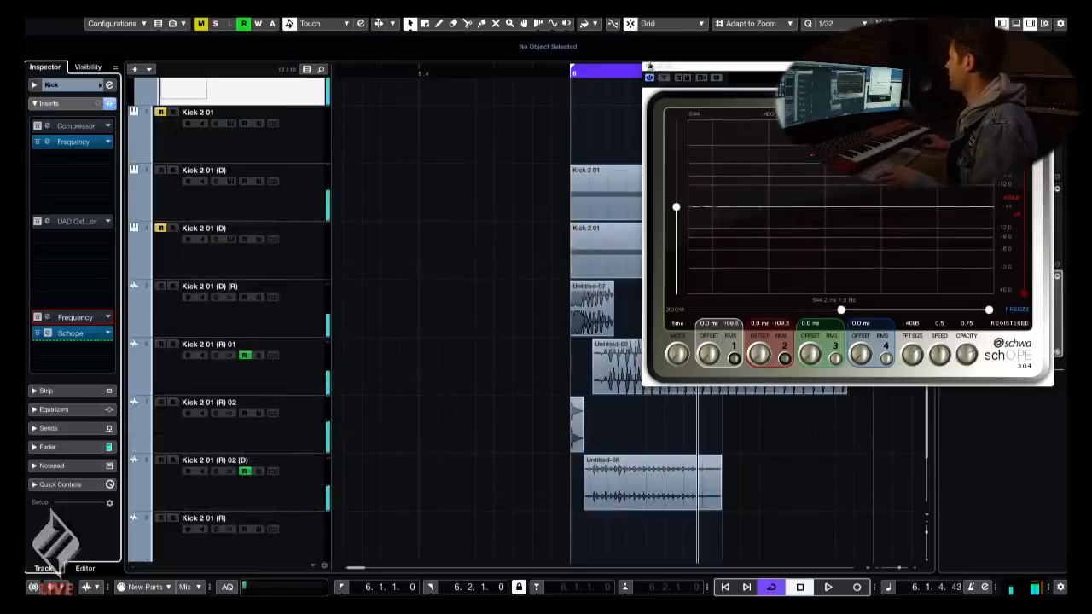
- Render the unmuted Kick 2 01 (D) part with Channel Settings and move the rendered track directly below the muted Kick 2 01 (D) track
{"action": "left_click", "coordinate": [623, 183]}
{"action": "left_click", "coordinate": [623, 183]}
{"action": "key", "text": "p"}
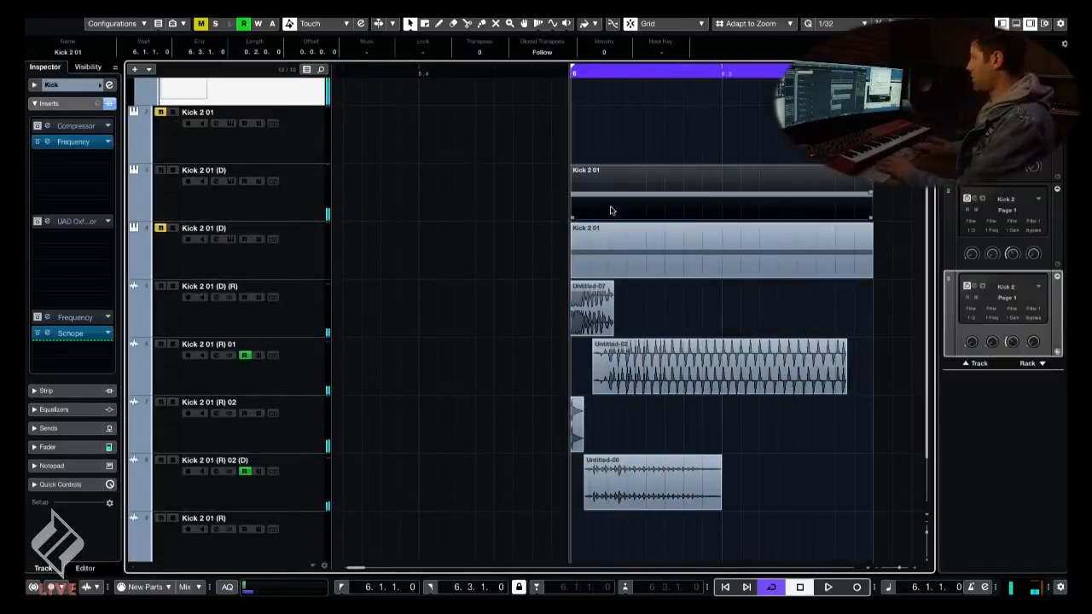
{"action": "left_click", "coordinate": [623, 194]}
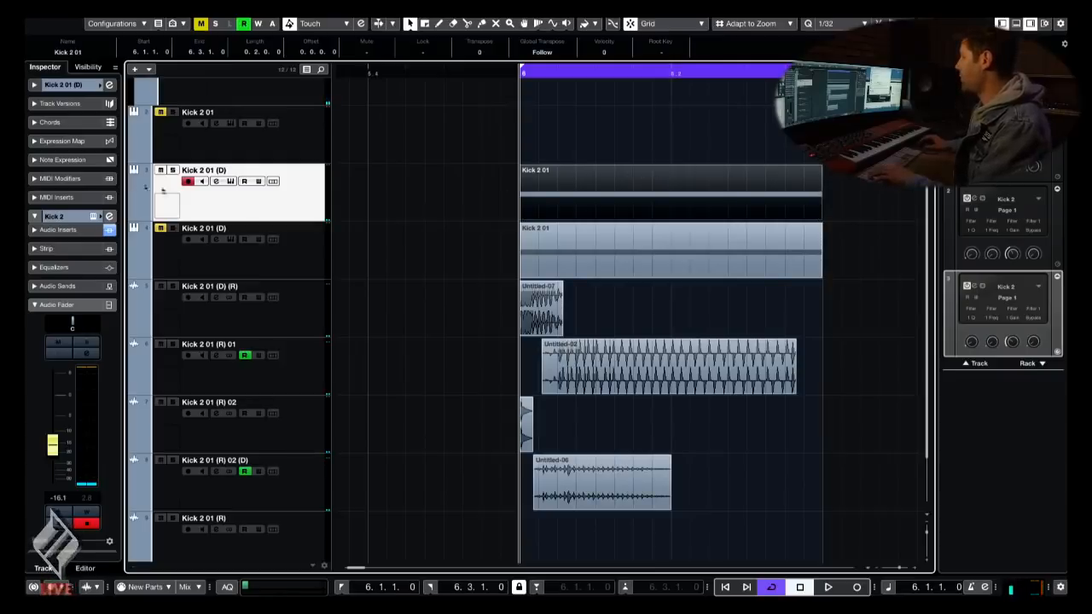
{"action": "key", "text": "ctrl+shift+r"}
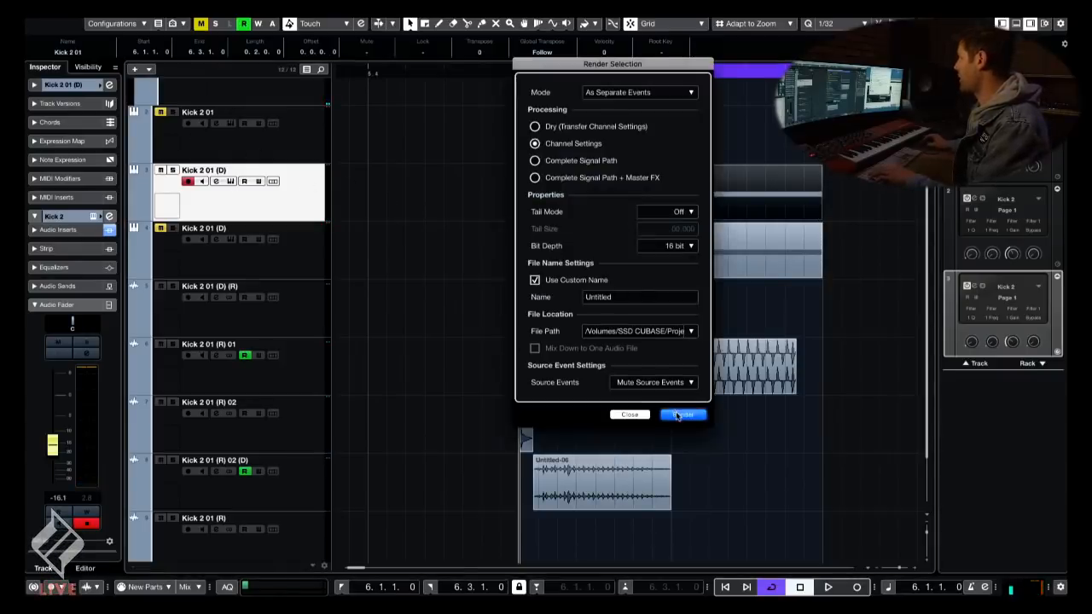
{"action": "key", "text": "Return"}
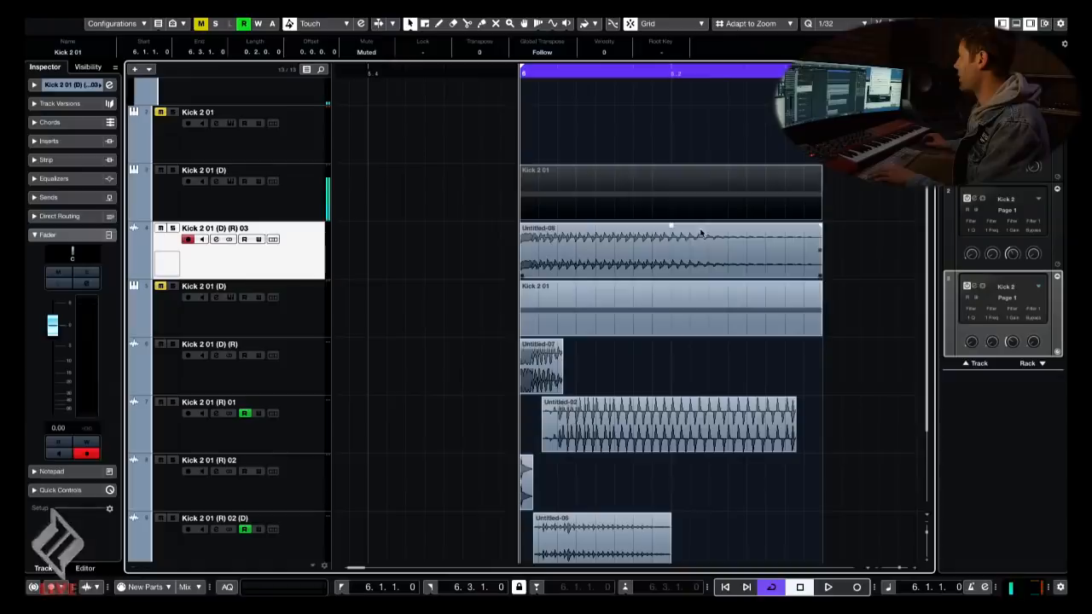
{"action": "left_click_drag", "start_coordinate": [294, 378], "coordinate": [288, 332]}
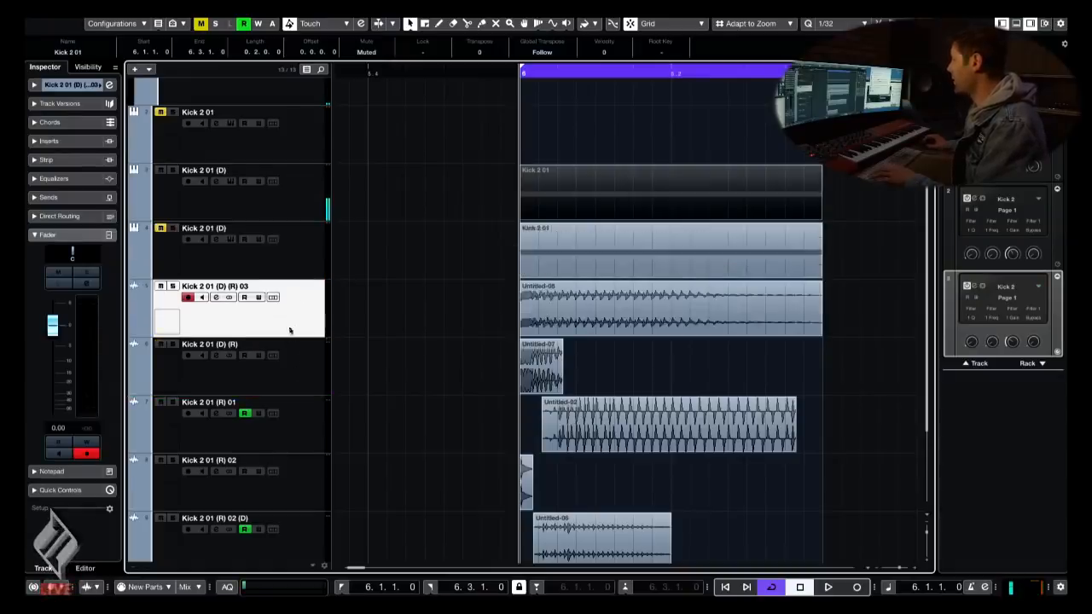
{"action": "scroll", "coordinate": [287, 332], "scroll_direction": "down", "scroll_amount": 1}
- Split the rendered kick event and the Untitled-02 event at 6.2.2.90 and delete their tails
{"action": "left_click_drag", "start_coordinate": [463, 233], "coordinate": [755, 461]}
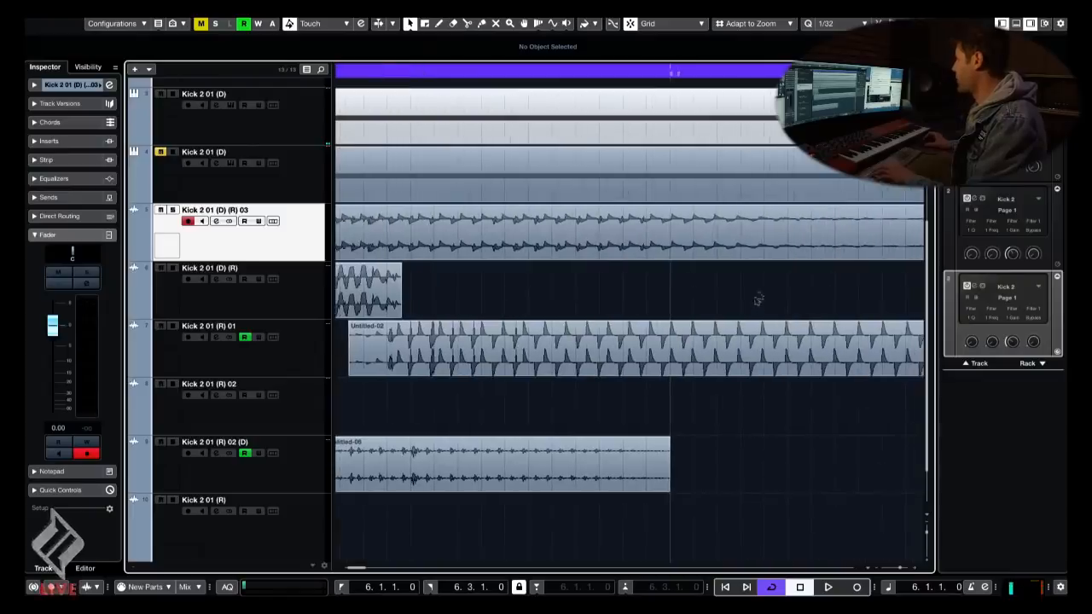
{"action": "key", "text": "3"}
{"action": "left_click", "coordinate": [840, 244]}
{"action": "key", "text": "1"}
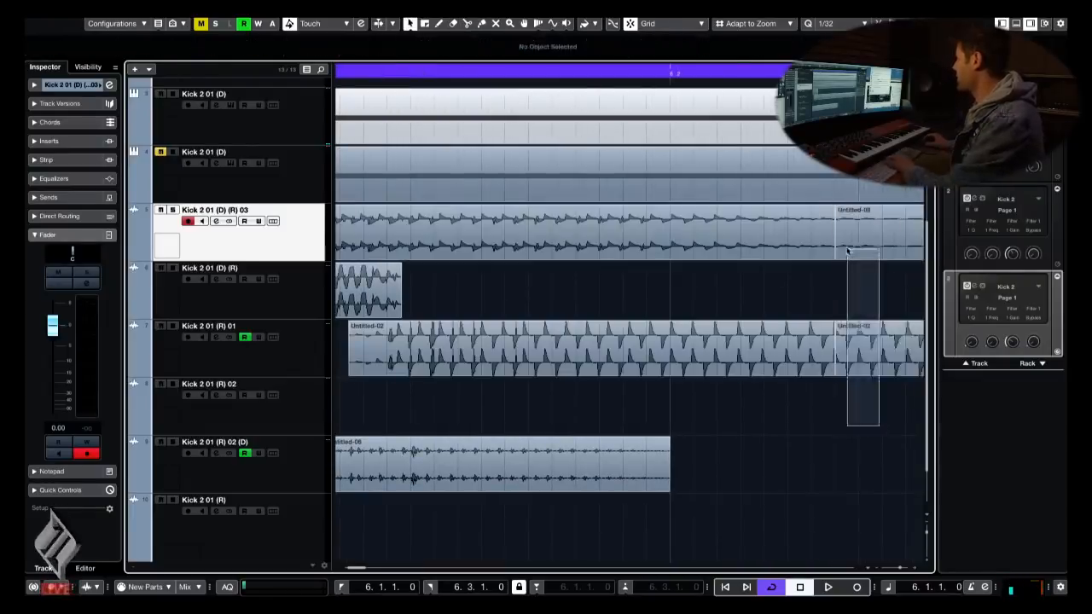
{"action": "key", "text": "Delete"}
- Add matching fade-outs to the ends of both shortened events and set the cycle end to 6.2.1.0
{"action": "left_click_drag", "start_coordinate": [834, 325], "coordinate": [727, 324]}
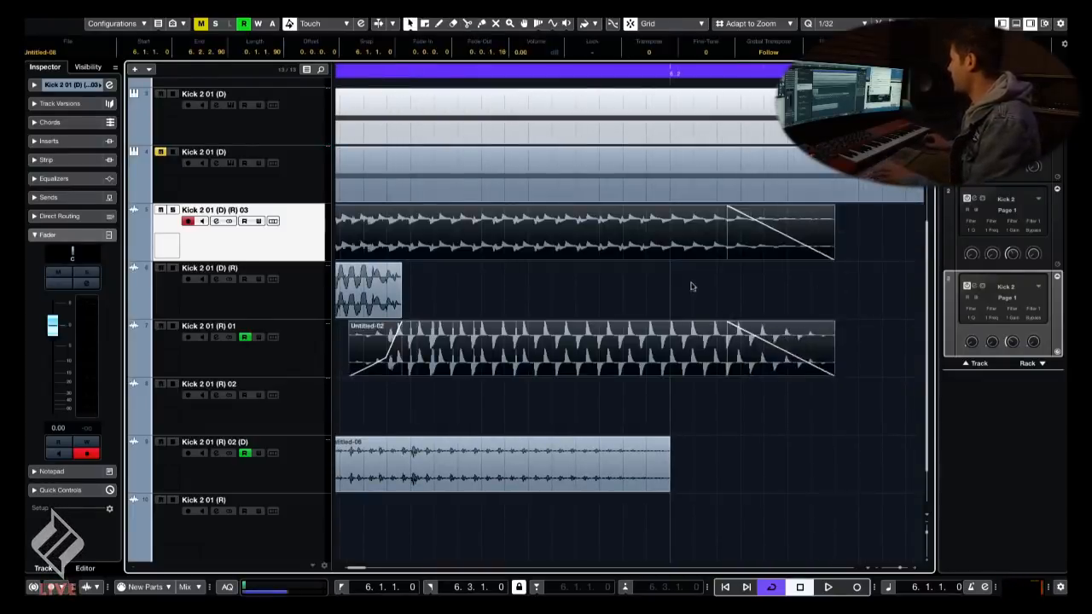
{"action": "left_click", "coordinate": [692, 288]}
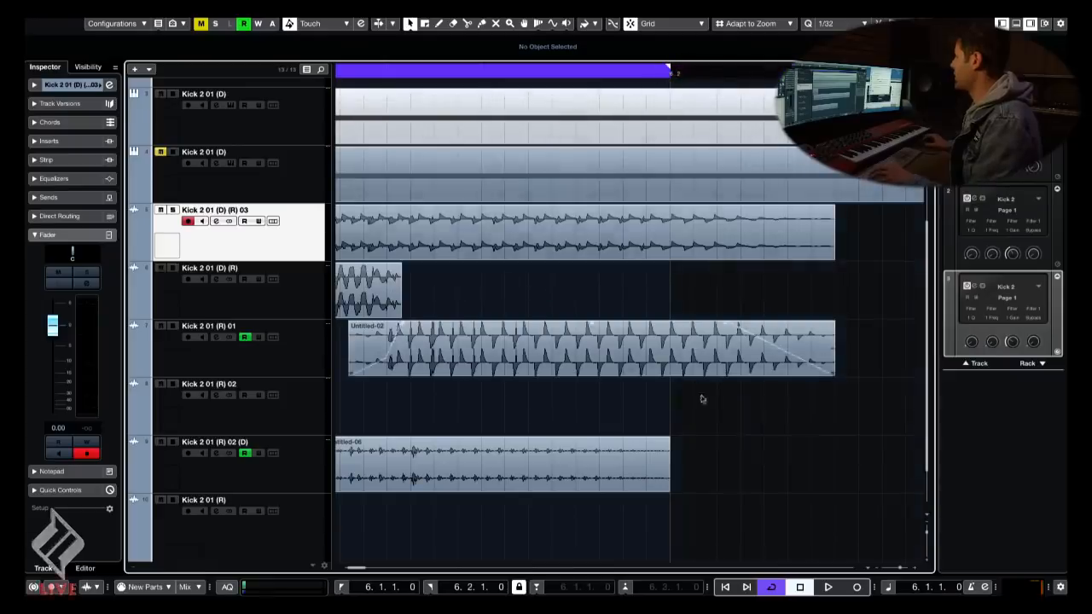
{"action": "key", "text": "h"}
{"action": "key", "text": "h"}
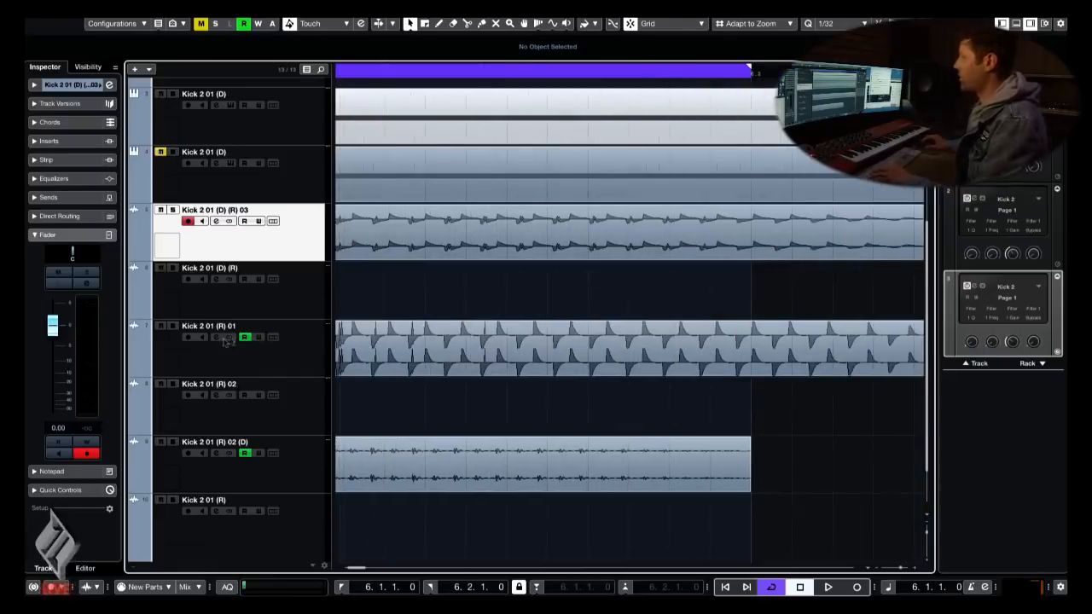
- Reorder the tracks so Kick 2 01 (R) 01 and Kick 2 01 (R) 02 (D) sit directly below Kick 2 01 (D) (R) 03
{"action": "left_click_drag", "start_coordinate": [286, 350], "coordinate": [317, 293]}
{"action": "left_click", "coordinate": [316, 248]}
{"action": "left_click", "coordinate": [311, 302], "text": "ctrl"}
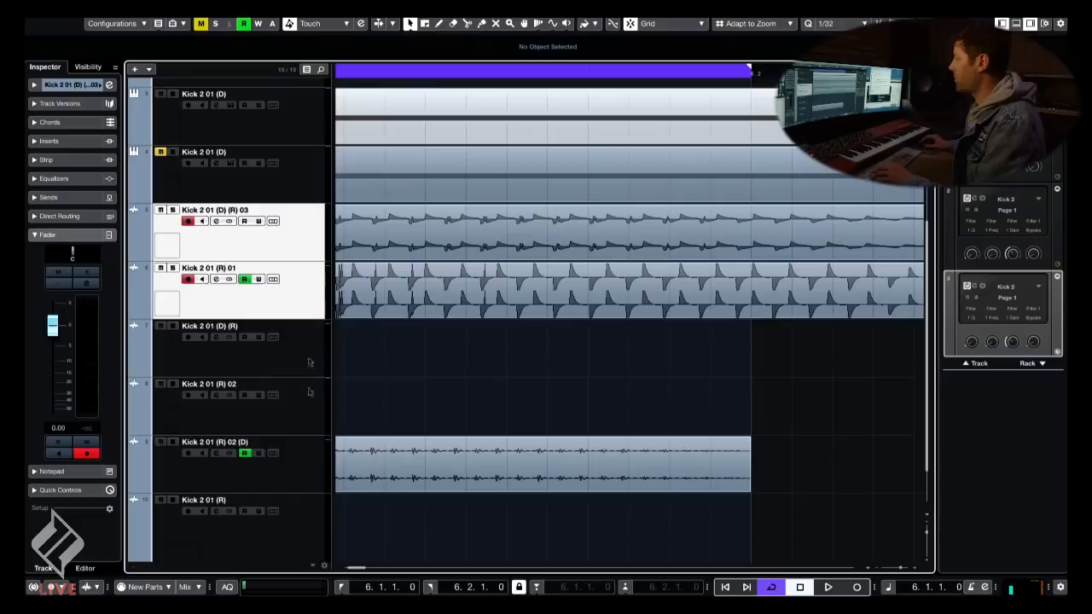
{"action": "left_click_drag", "start_coordinate": [305, 478], "coordinate": [306, 326]}
- Select the three adjacent rendered kick tracks and enlarge their track height together
{"action": "left_click_drag", "start_coordinate": [503, 437], "coordinate": [471, 246]}
{"action": "left_click", "coordinate": [269, 249]}
{"action": "left_click", "coordinate": [286, 344], "text": "shift"}
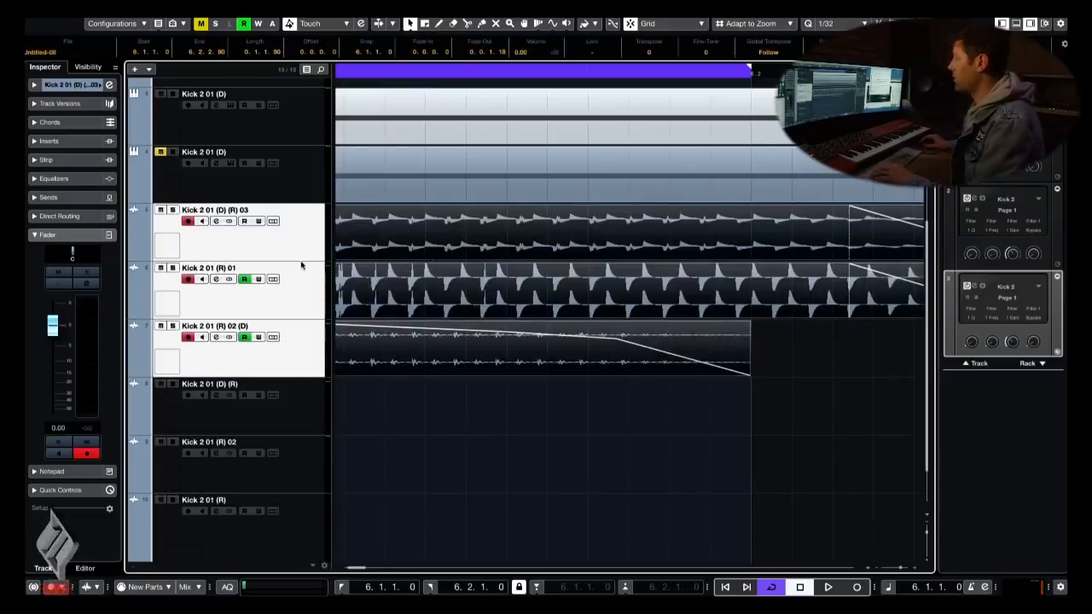
{"action": "left_click_drag", "start_coordinate": [300, 263], "coordinate": [300, 367]}
- Examine how the waveform cycles of the three rendered kick layers line up with each other
{"action": "scroll", "coordinate": [546, 359], "scroll_direction": "down", "scroll_amount": 1}
{"action": "left_click", "coordinate": [598, 356]}
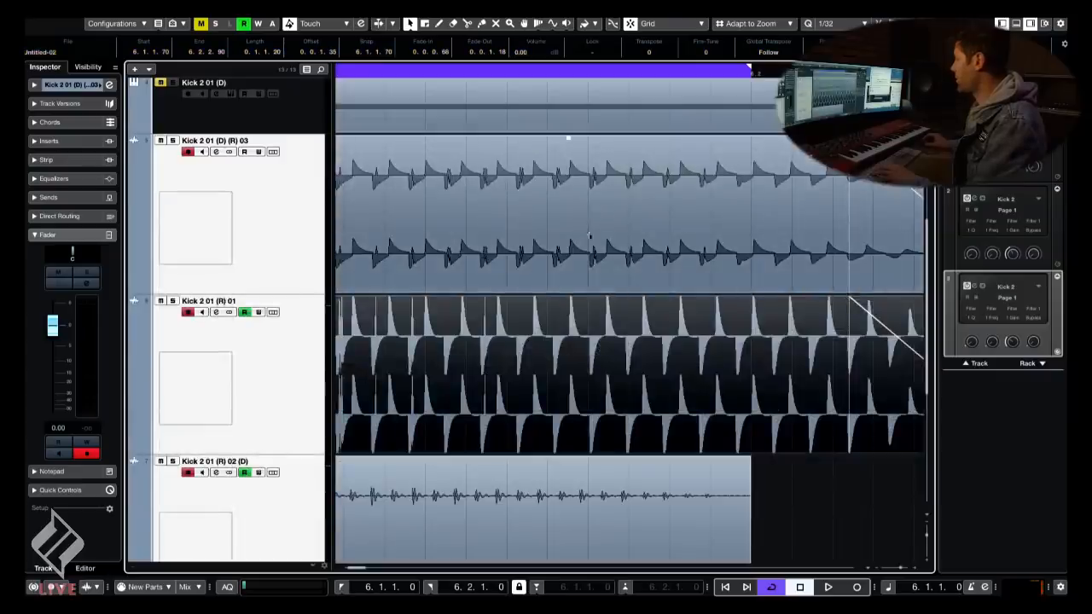
{"action": "scroll", "coordinate": [612, 291], "scroll_direction": "up", "scroll_amount": 1}
{"action": "scroll", "coordinate": [612, 291], "scroll_direction": "up", "scroll_amount": 1}
{"action": "scroll", "coordinate": [716, 242], "scroll_direction": "up", "scroll_amount": 2}
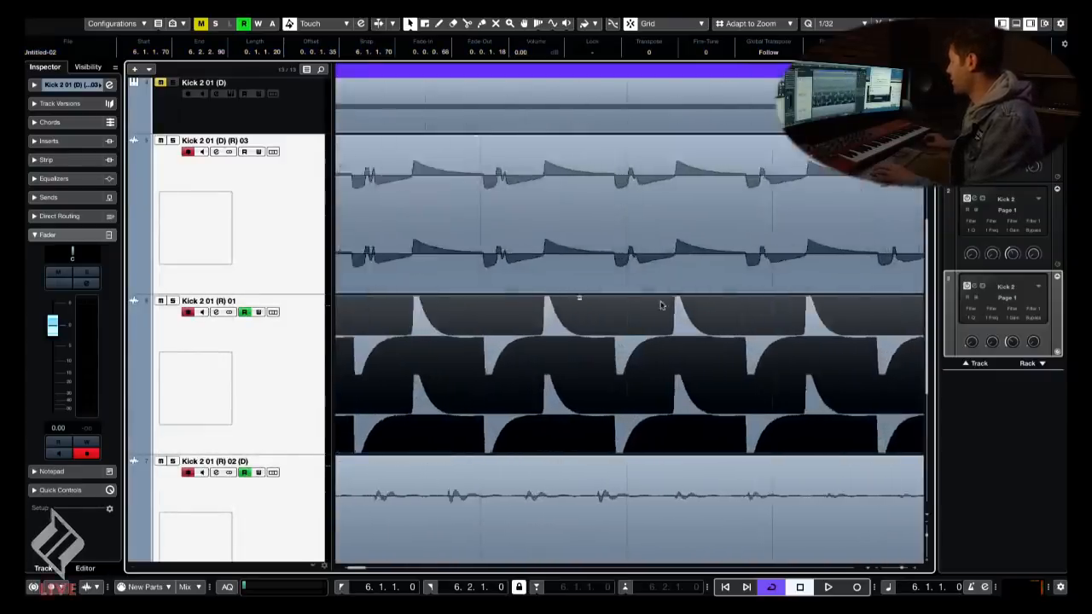
{"action": "scroll", "coordinate": [720, 280], "scroll_direction": "down", "scroll_amount": 3}
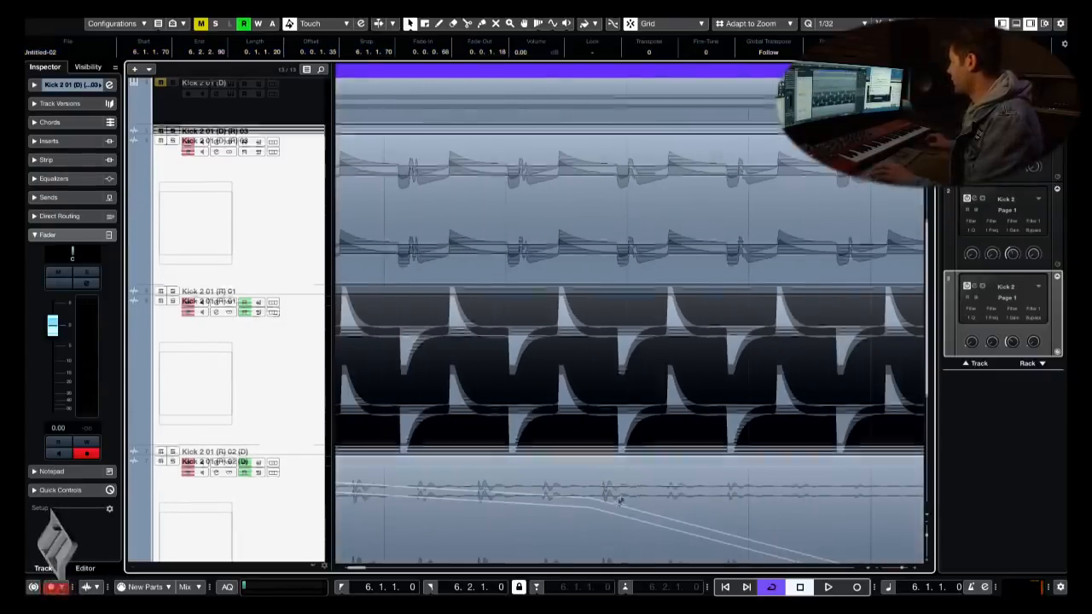
{"action": "scroll", "coordinate": [455, 464], "scroll_direction": "down", "scroll_amount": 3}
{"action": "scroll", "coordinate": [608, 344], "scroll_direction": "down", "scroll_amount": 2}
{"action": "scroll", "coordinate": [524, 220], "scroll_direction": "up", "scroll_amount": 3}
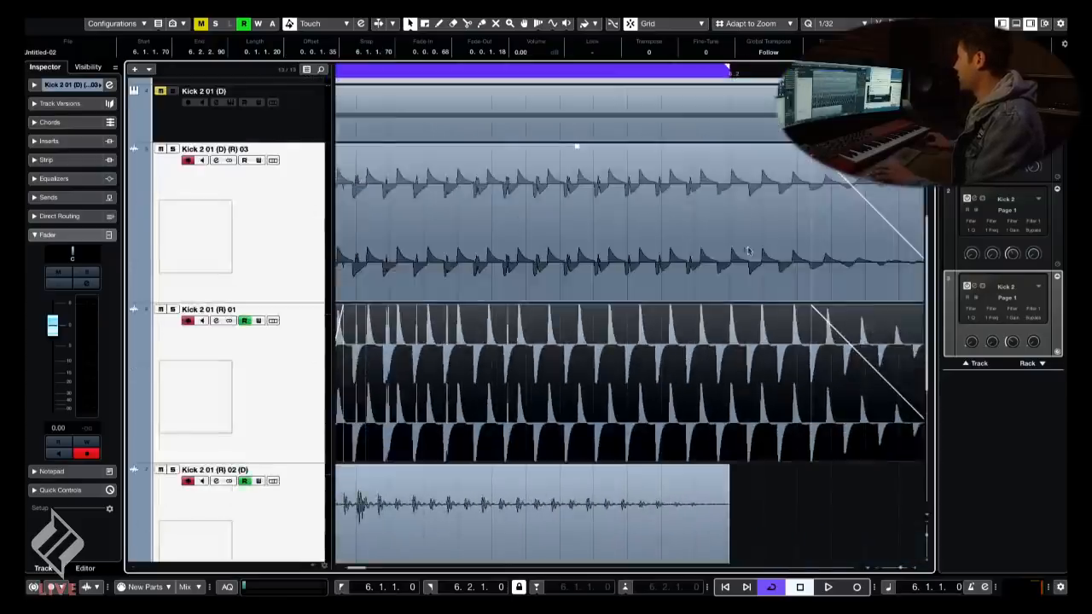
- During loop playback, slip the audio inside the three enlarged rendered kick events to line up their waveform cycles
{"action": "scroll", "coordinate": [584, 169], "scroll_direction": "up", "scroll_amount": 3}
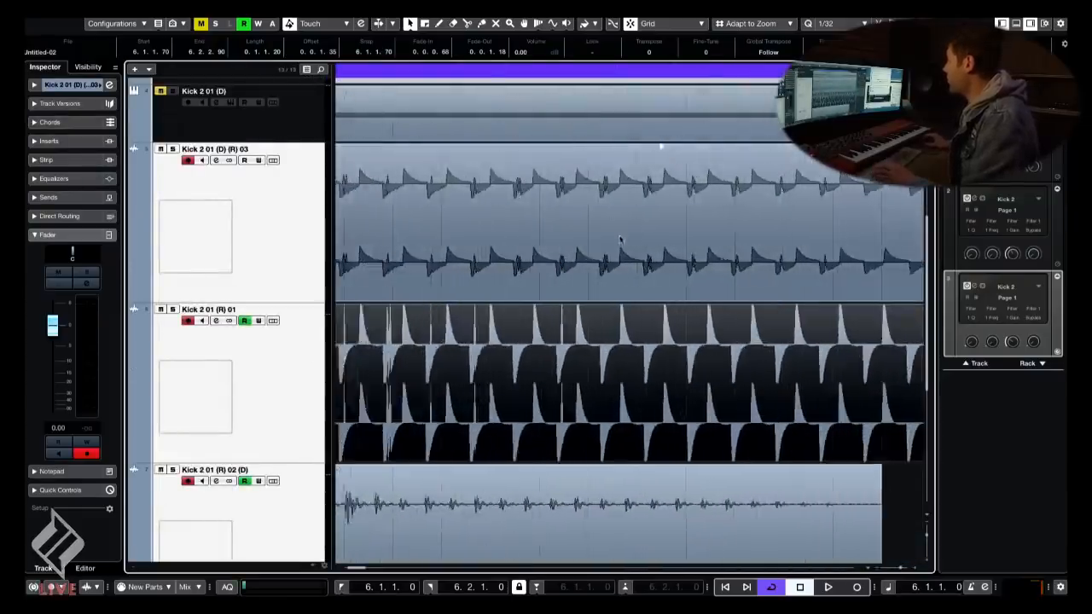
{"action": "key", "text": "space"}
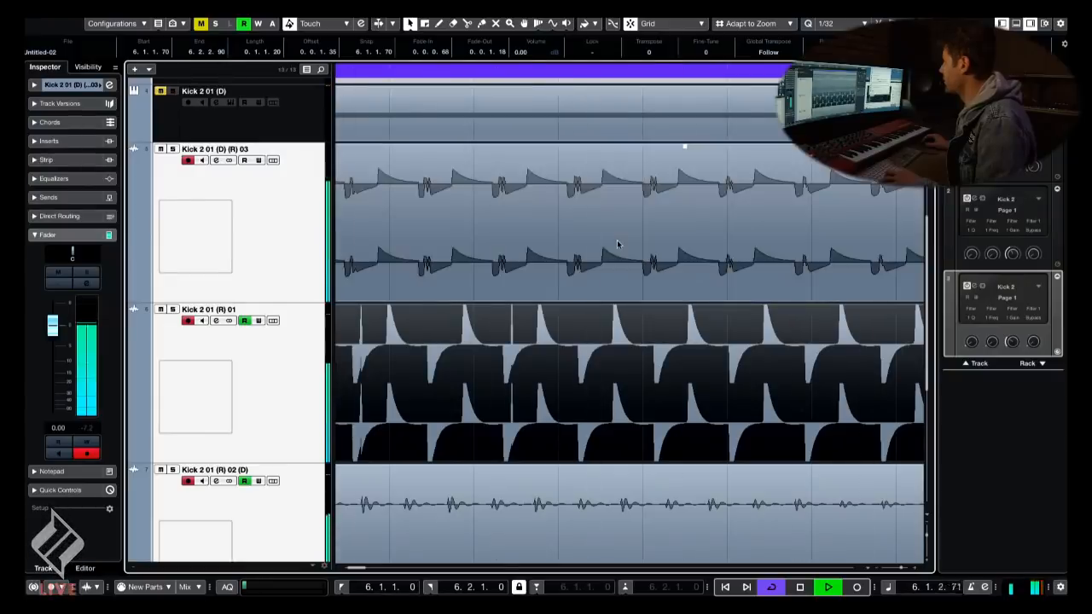
{"action": "left_click_drag", "start_coordinate": [617, 245], "coordinate": [633, 245]}
{"action": "left_click_drag", "start_coordinate": [633, 338], "coordinate": [626, 339]}
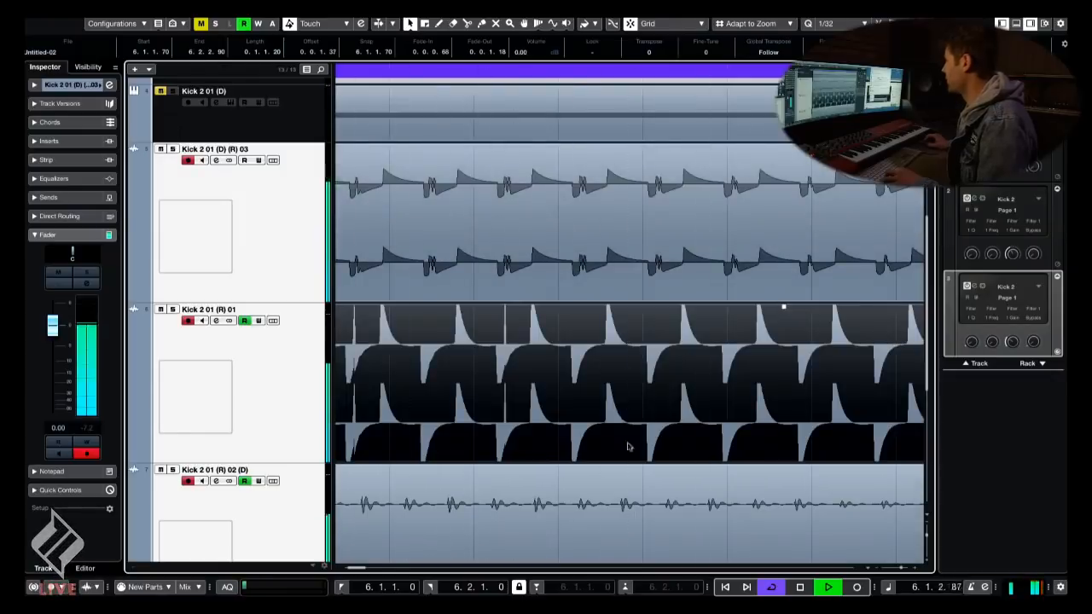
{"action": "left_click_drag", "start_coordinate": [630, 501], "coordinate": [645, 478]}
- Listen to the loop and examine how the starts of the rendered kick layers overlap with the short attack events below
{"action": "key", "text": "g"}
{"action": "key", "text": "g"}
{"action": "scroll", "coordinate": [632, 410], "scroll_direction": "down", "scroll_amount": 4}
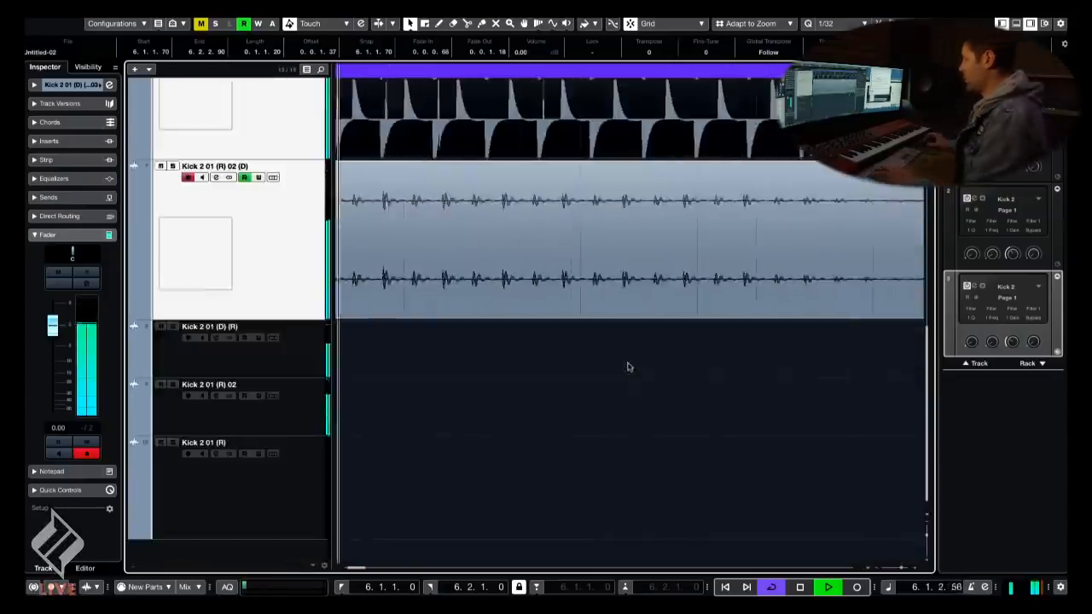
{"action": "key", "text": "g"}
{"action": "key", "text": "g"}
{"action": "key", "text": "g"}
{"action": "key", "text": "g"}
{"action": "scroll", "coordinate": [512, 307], "scroll_direction": "up", "scroll_amount": 1}
{"action": "key", "text": "g"}
{"action": "key", "text": "g"}
{"action": "key", "text": "space"}
{"action": "key", "text": "h"}
{"action": "key", "text": "h"}
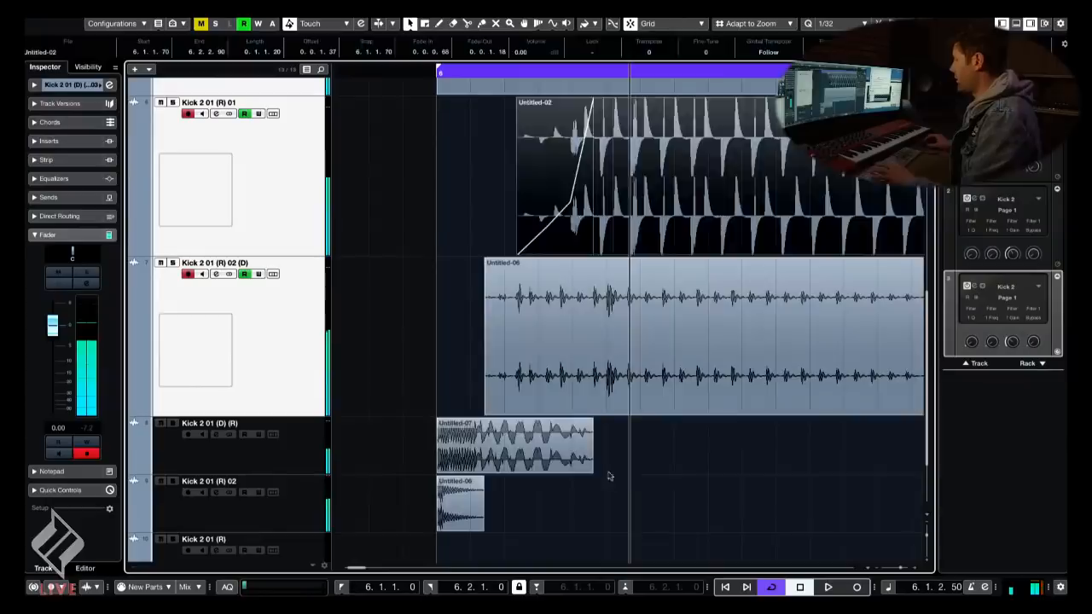
{"action": "key", "text": "h"}
- Insert the Steinberg Frequency EQ in the first insert slot of the Kick 2 01 (D) (R) track
{"action": "left_click", "coordinate": [273, 434]}
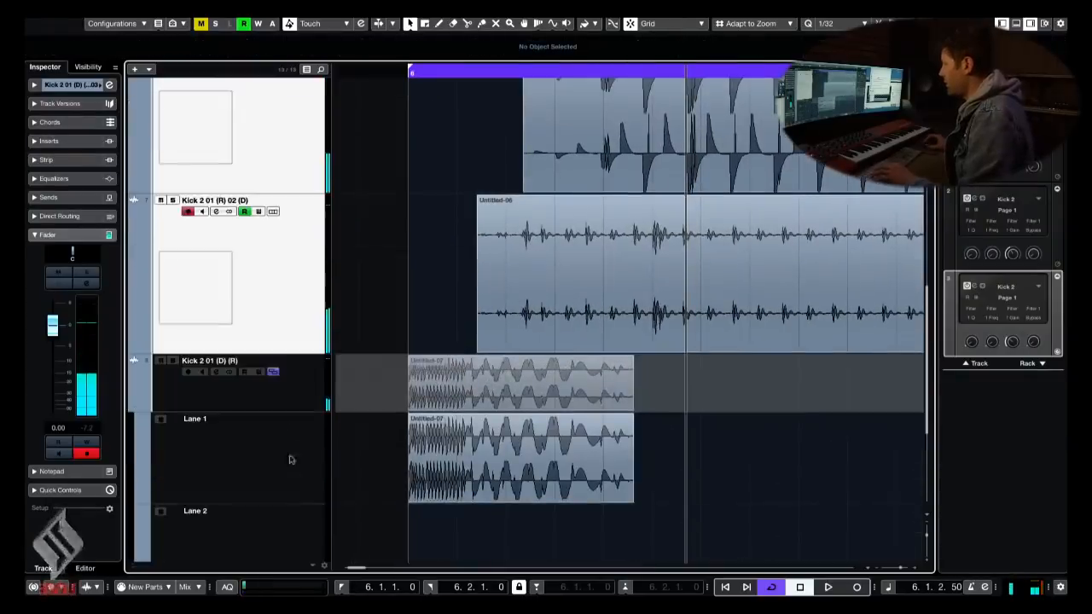
{"action": "left_click", "coordinate": [273, 374]}
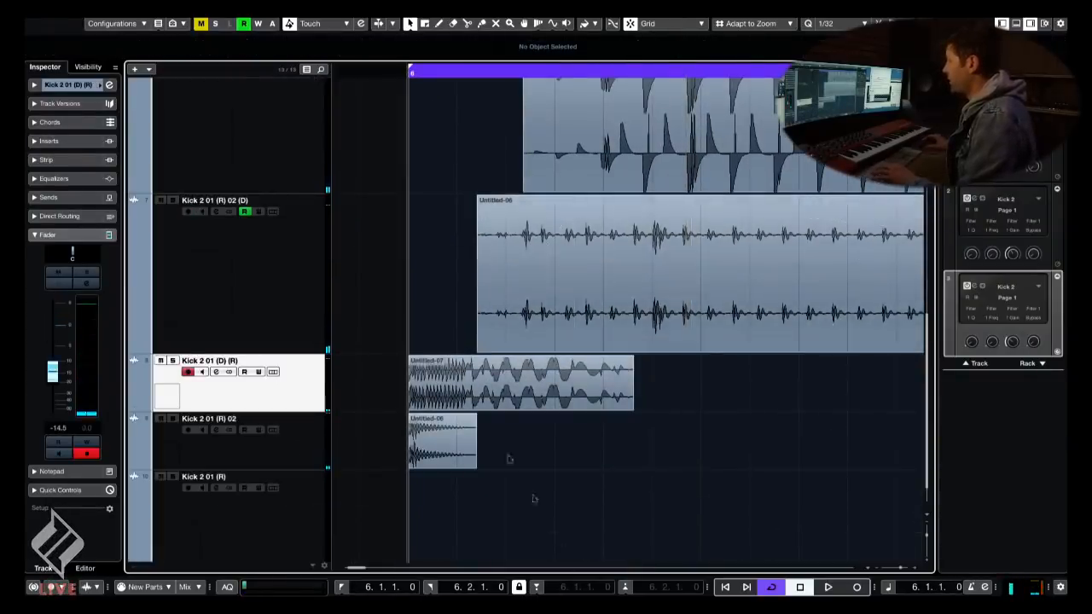
{"action": "key", "text": "h"}
{"action": "key", "text": "space"}
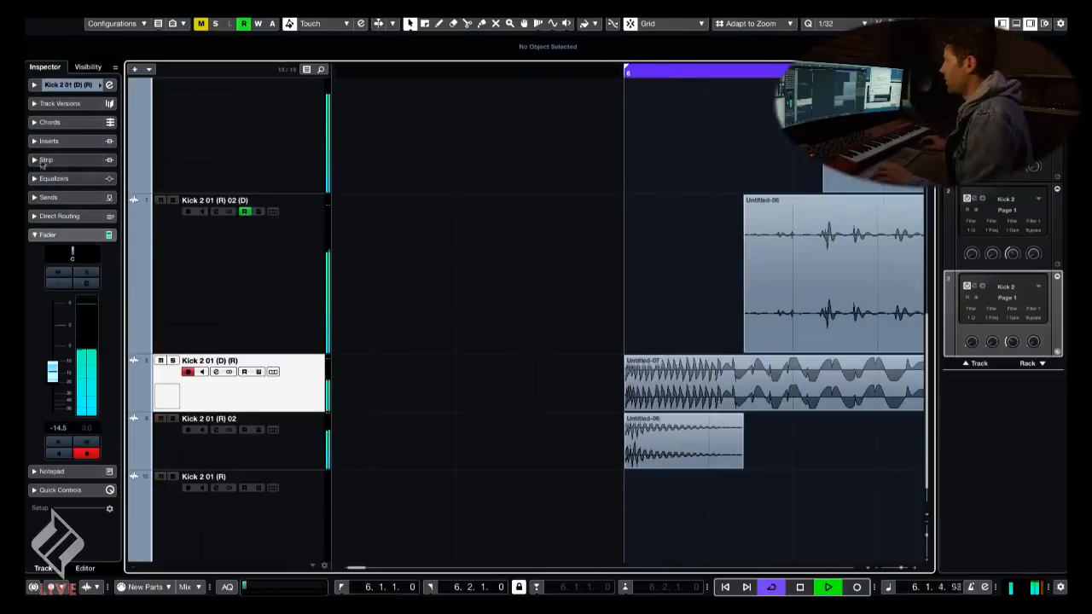
{"action": "left_click", "coordinate": [59, 141]}
{"action": "left_click", "coordinate": [72, 166]}
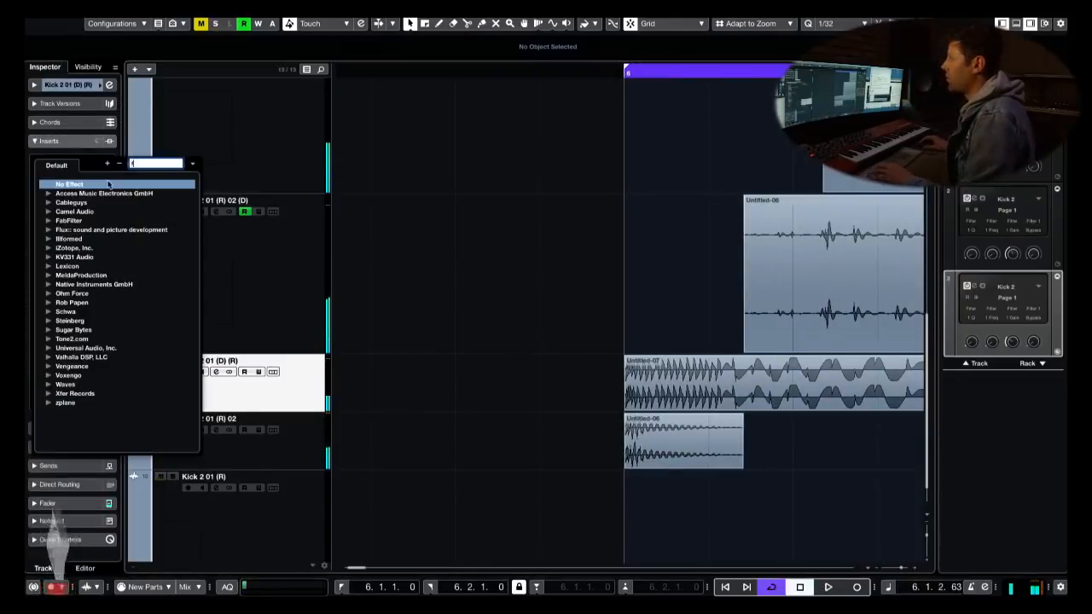
{"action": "type", "text": "fabf"}
{"action": "key", "text": "BackSpace"}
{"action": "key", "text": "BackSpace"}
{"action": "key", "text": "BackSpace"}
{"action": "key", "text": "BackSpace"}
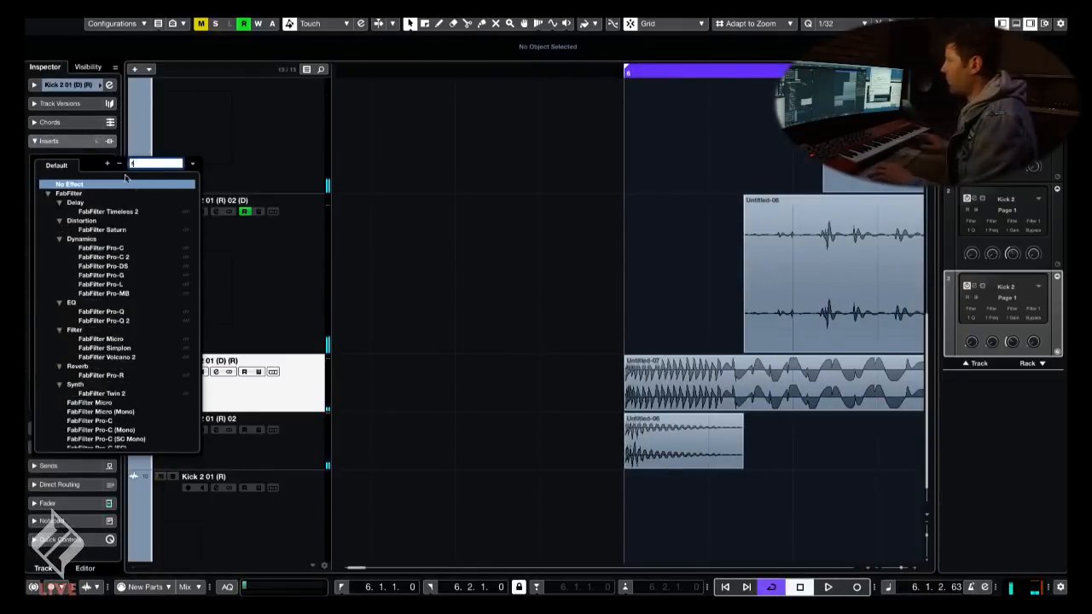
{"action": "left_click", "coordinate": [94, 257]}
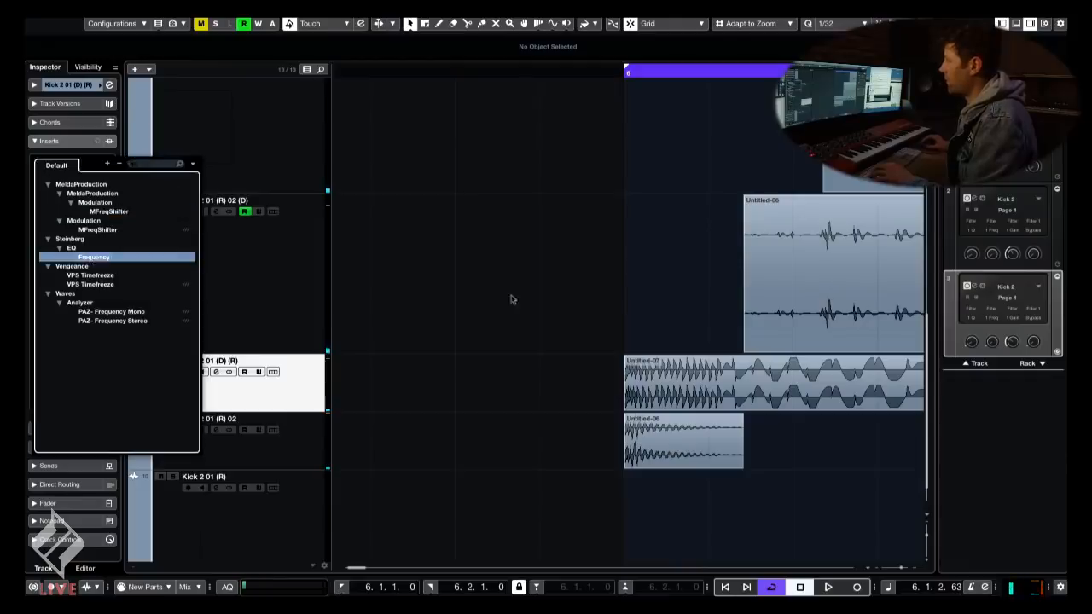
- During playback, boost band 7 by 5.3 dB at 11.40 kHz and cut band 4 by 7.2 dB at 539 Hz with Q 20
{"action": "key", "text": "space"}
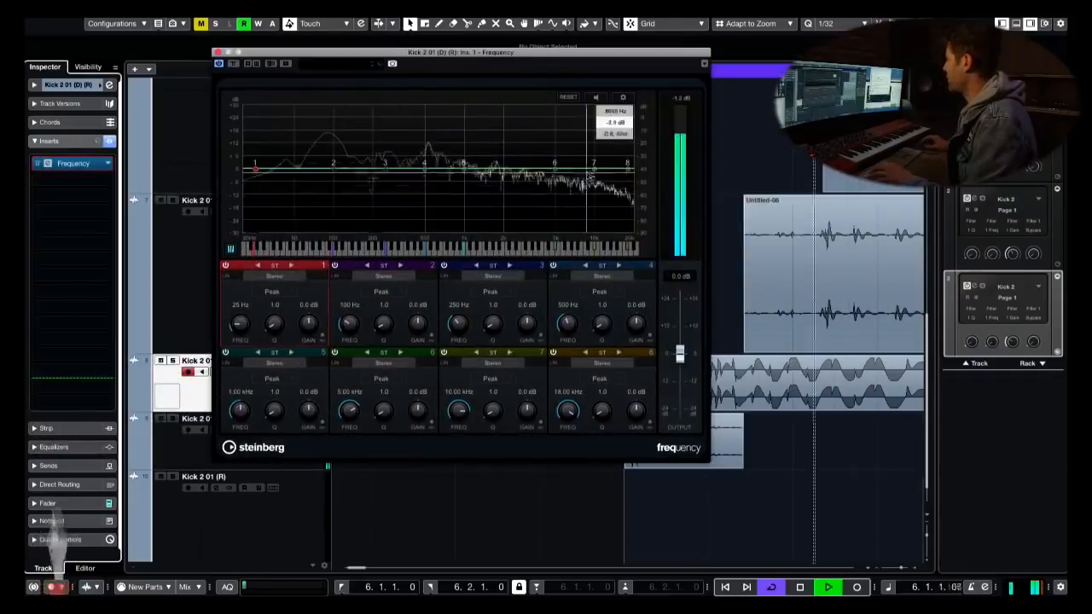
{"action": "left_click_drag", "start_coordinate": [594, 168], "coordinate": [601, 161]}
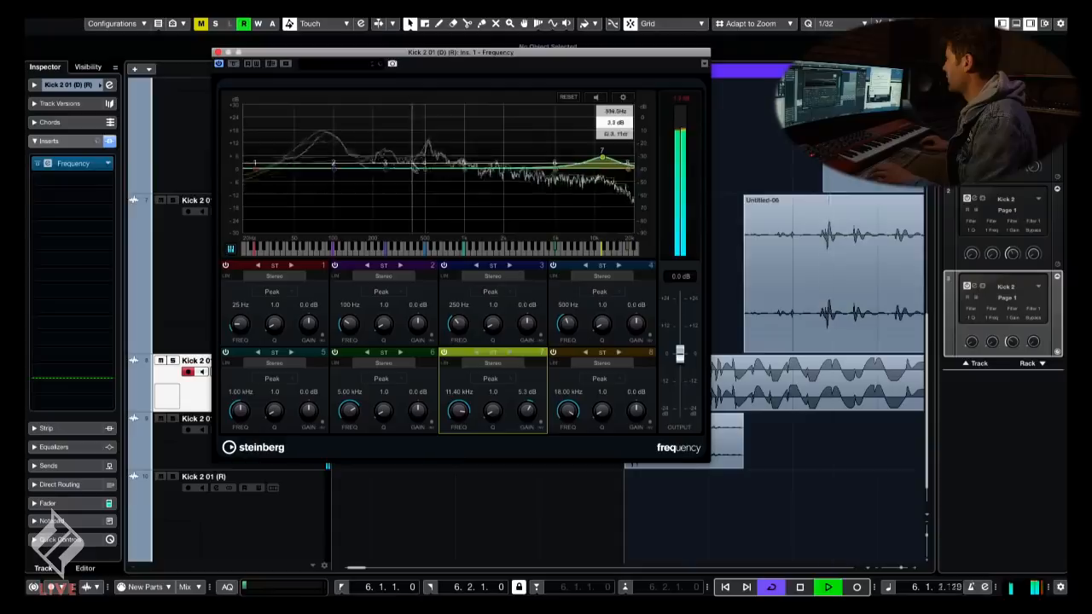
{"action": "left_click_drag", "start_coordinate": [427, 173], "coordinate": [438, 134]}
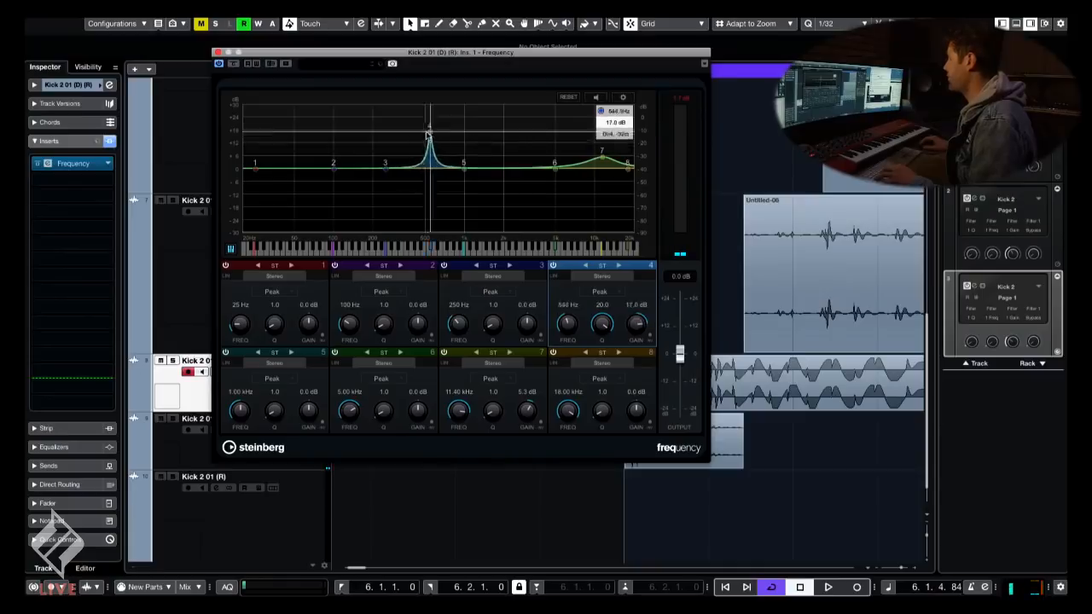
{"action": "left_click_drag", "start_coordinate": [445, 154], "coordinate": [431, 126]}
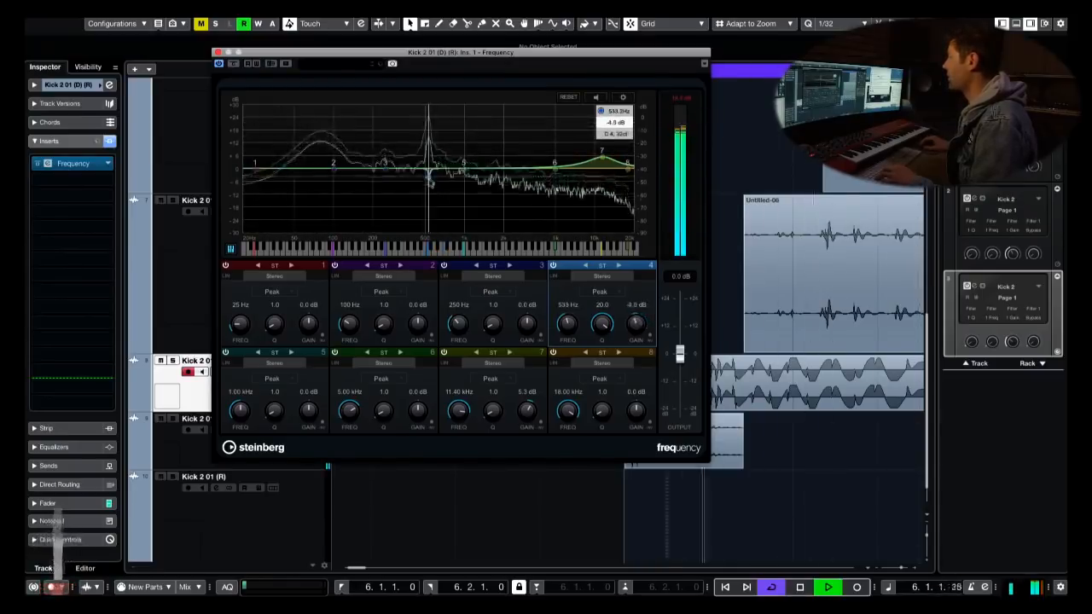
- Boost band 5 by 7.4 dB at 1.71 kHz and band 3 by 4.8 dB at 254 Hz, and close the EQ
{"action": "left_click_drag", "start_coordinate": [430, 190], "coordinate": [495, 152]}
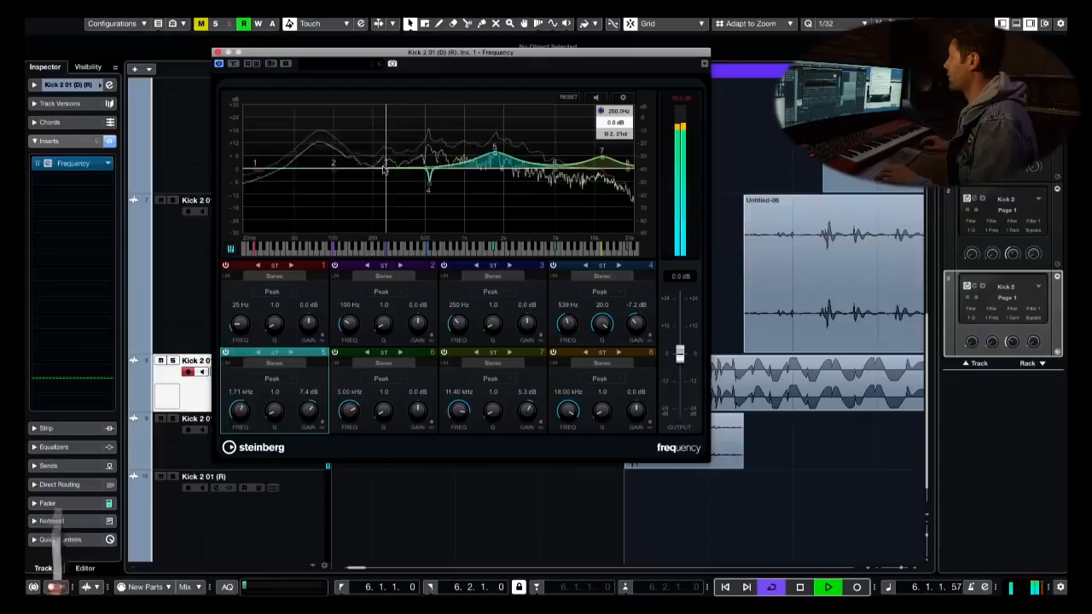
{"action": "mouse_move", "coordinate": [384, 169]}
{"action": "left_mouse_down"}
{"action": "mouse_move", "coordinate": [389, 151]}
{"action": "mouse_move", "coordinate": [388, 160]}
{"action": "left_mouse_up"}
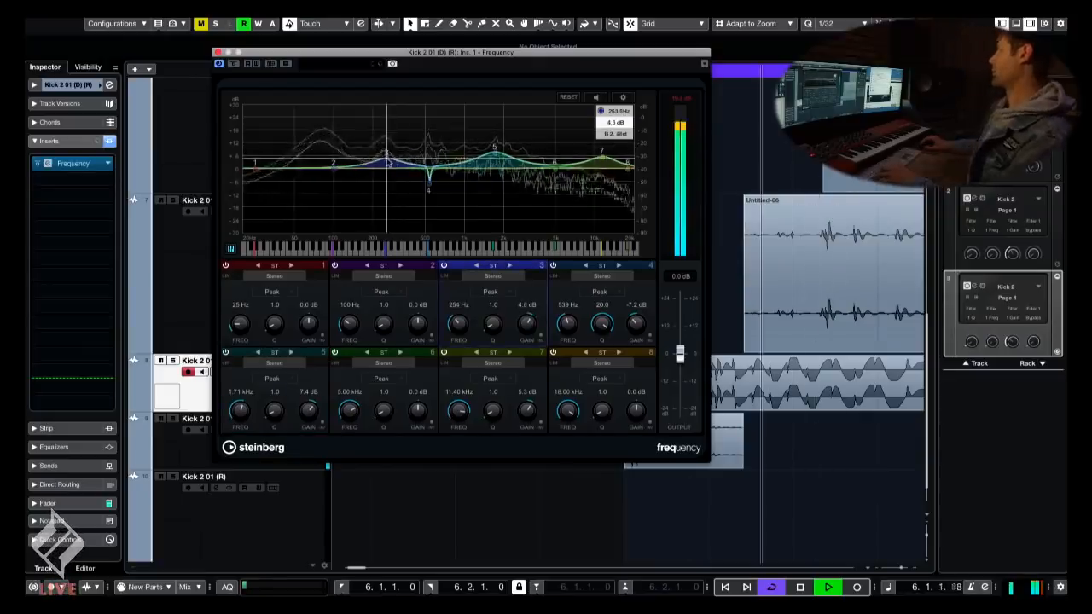
{"action": "left_click", "coordinate": [217, 52]}
- Stop playback and split the Kick 2 01 (D) (R) 03 event at 6.1.2.0
{"action": "key", "text": "h"}
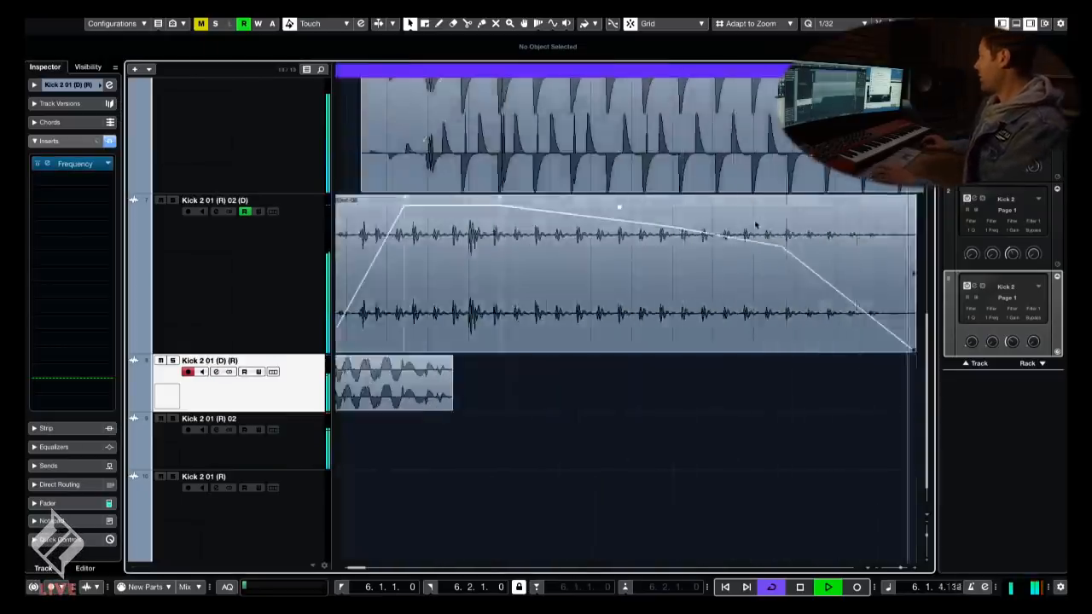
{"action": "key", "text": "space"}
{"action": "key", "text": "h"}
{"action": "key", "text": "h"}
{"action": "key", "text": "h"}
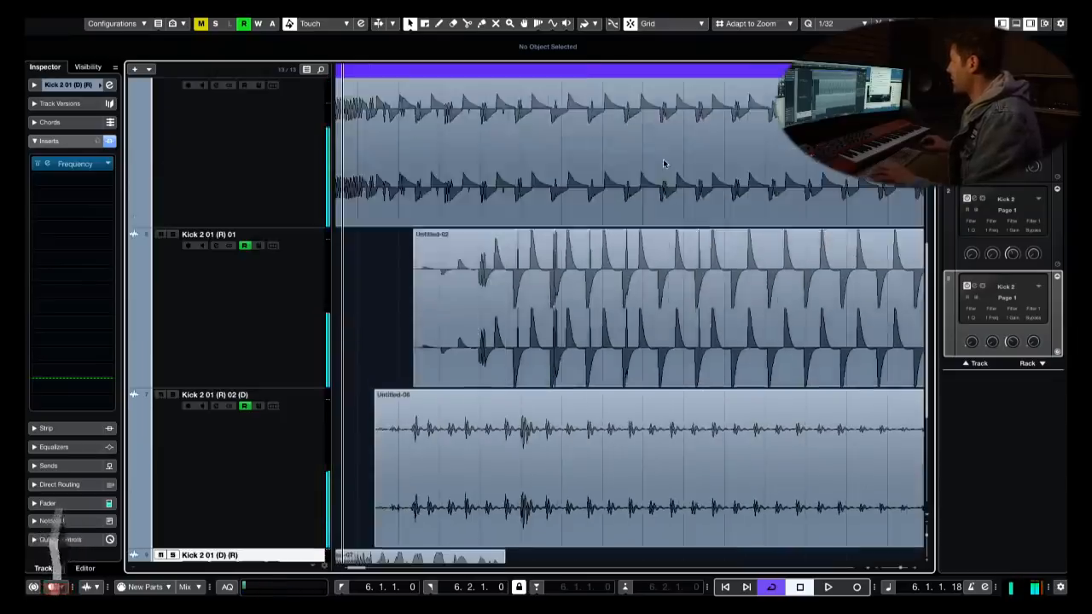
{"action": "scroll", "coordinate": [663, 159], "scroll_direction": "right", "scroll_amount": 1}
{"action": "key", "text": "3"}
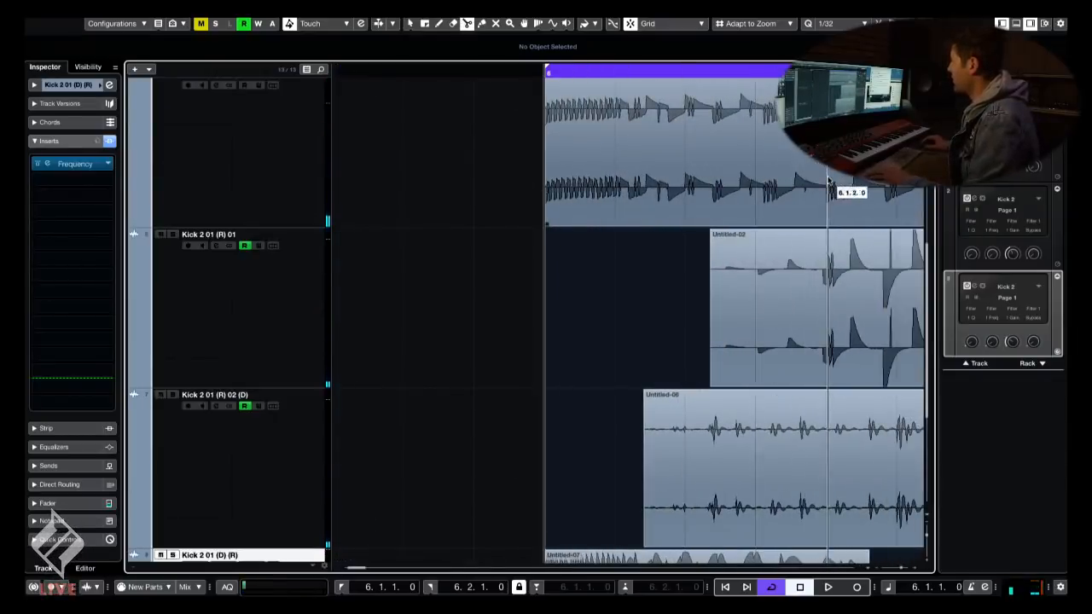
{"action": "key", "text": "1"}
- Solo the Kick 2 01 (D) (R) 03 track and listen to it on its own
{"action": "scroll", "coordinate": [444, 205], "scroll_direction": "down", "scroll_amount": 1}
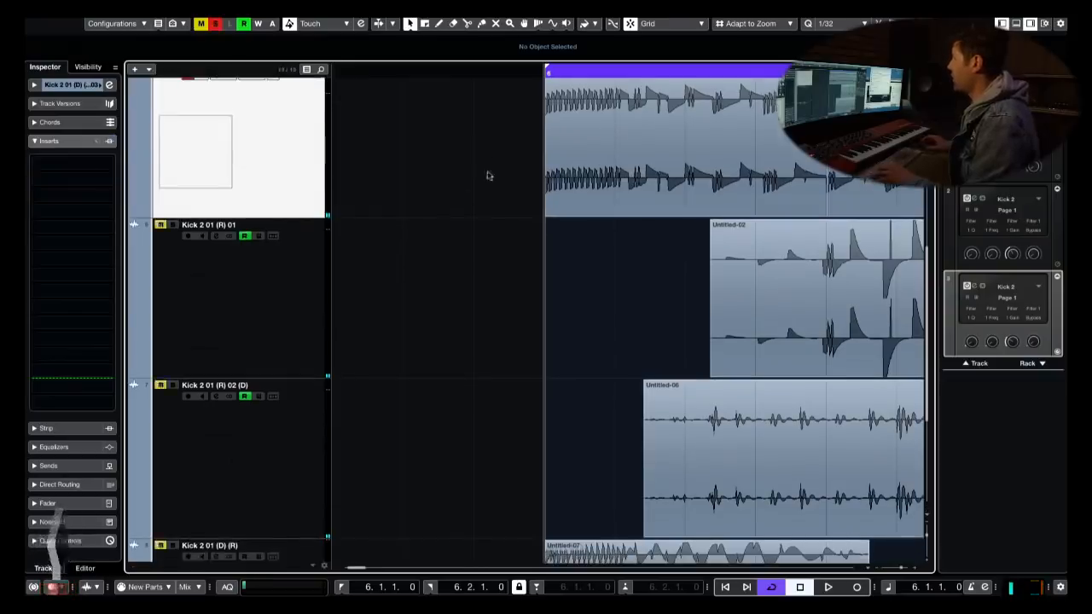
{"action": "scroll", "coordinate": [488, 175], "scroll_direction": "up", "scroll_amount": 2}
{"action": "key", "text": "space"}
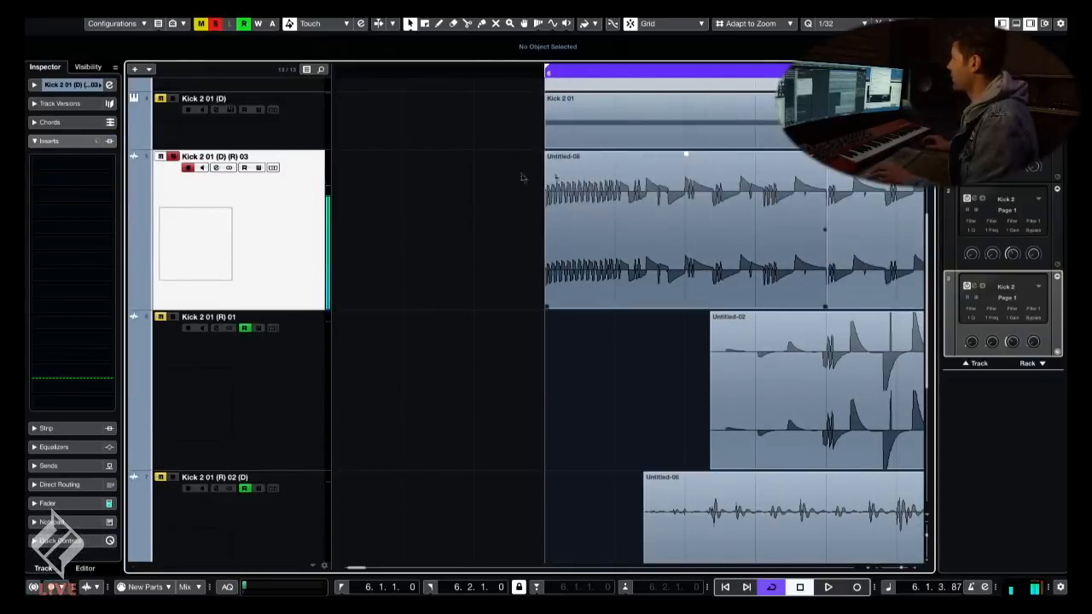
{"action": "scroll", "coordinate": [523, 178], "scroll_direction": "up", "scroll_amount": 1}
- Move the Kick 2 01 (D) (R) and Kick 2 01 (R) 02 tracks directly below Kick 2 01 (D) (R) 03
{"action": "scroll", "coordinate": [418, 175], "scroll_direction": "down", "scroll_amount": 4}
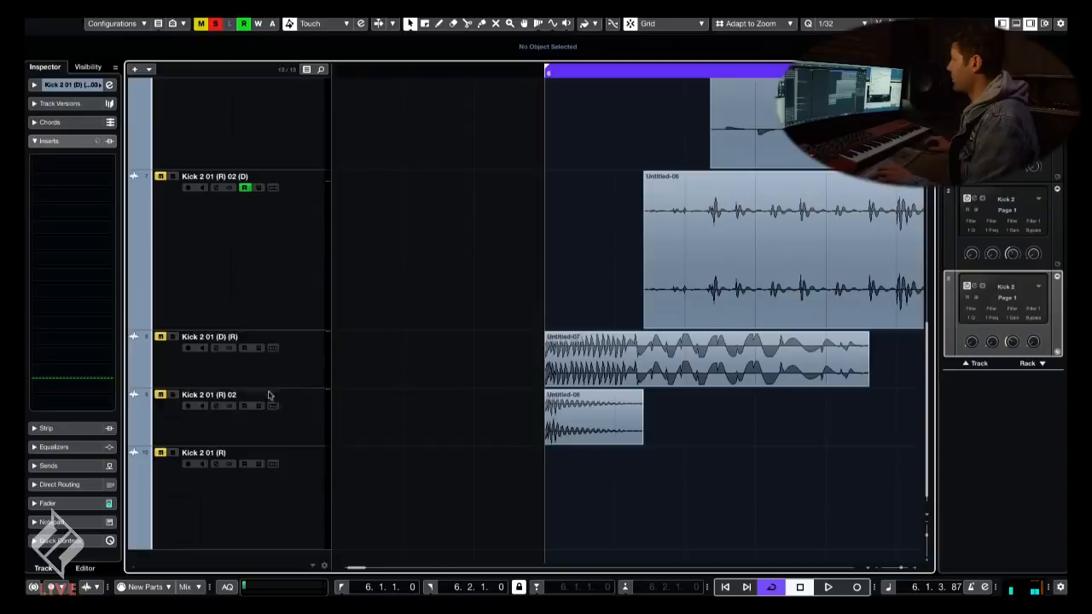
{"action": "left_click", "coordinate": [268, 375]}
{"action": "left_click", "coordinate": [300, 399], "text": "shift"}
{"action": "scroll", "coordinate": [301, 150], "scroll_direction": "up", "scroll_amount": 7}
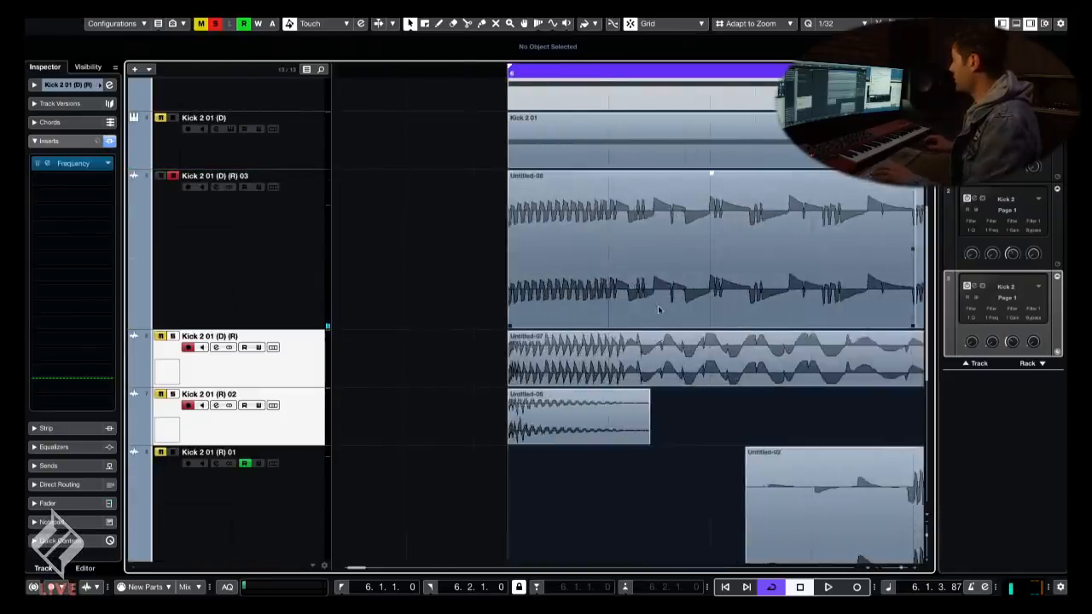
- Listen to the two moved tracks soloed together with Kick 2 01 (D) (R) 03, and clear all solos
{"action": "key", "text": "space"}
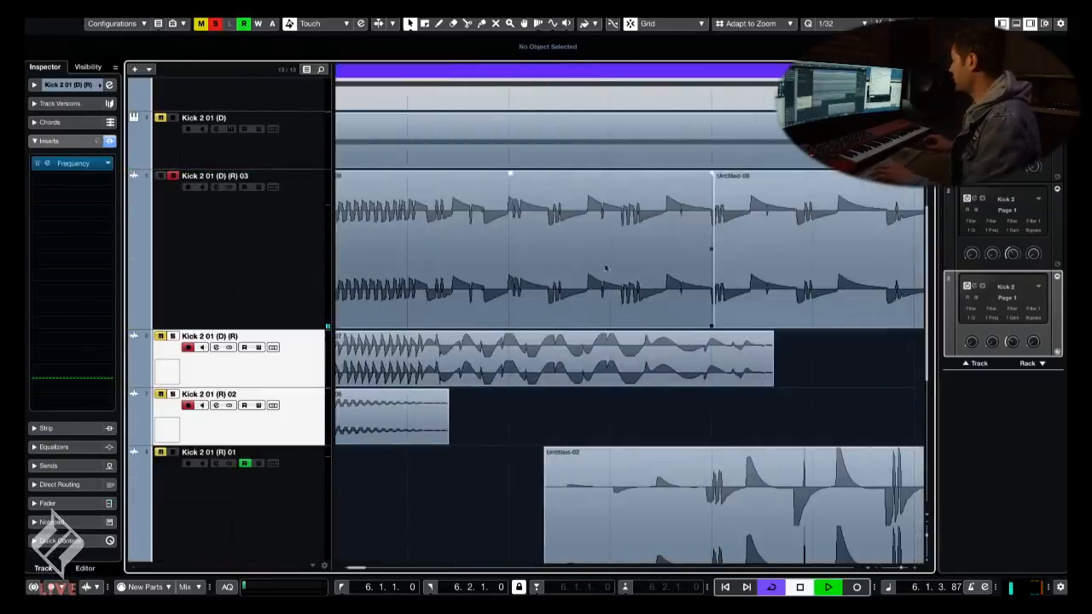
{"action": "left_click", "coordinate": [173, 394]}
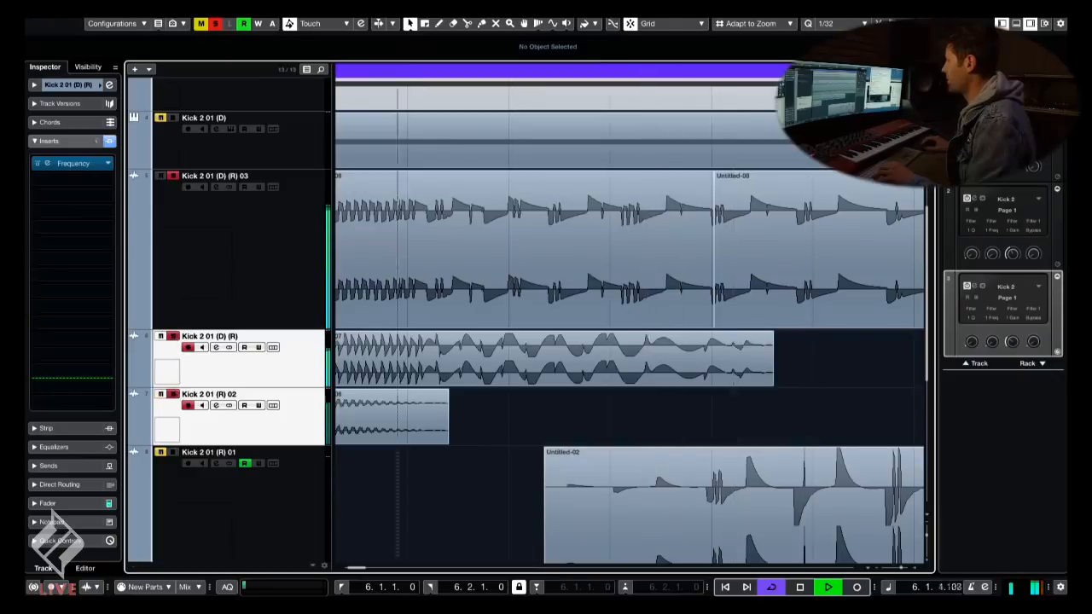
{"action": "left_click", "coordinate": [321, 199]}
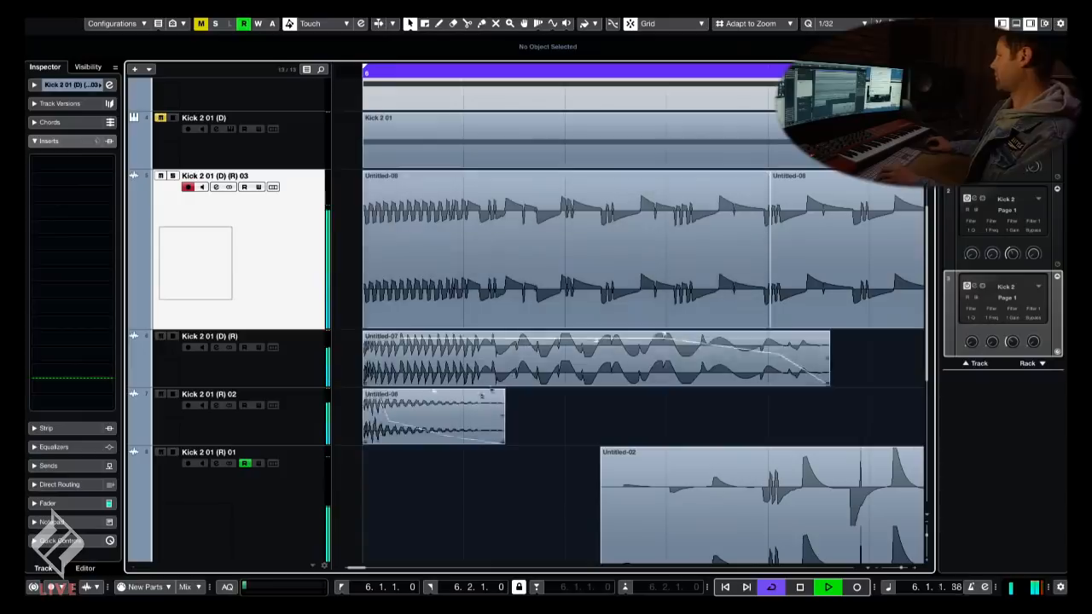
- Slip the audio inside the first section of Kick 2 01 (D) (R) 03 during playback, and stop the loop
{"action": "left_click", "coordinate": [482, 396]}
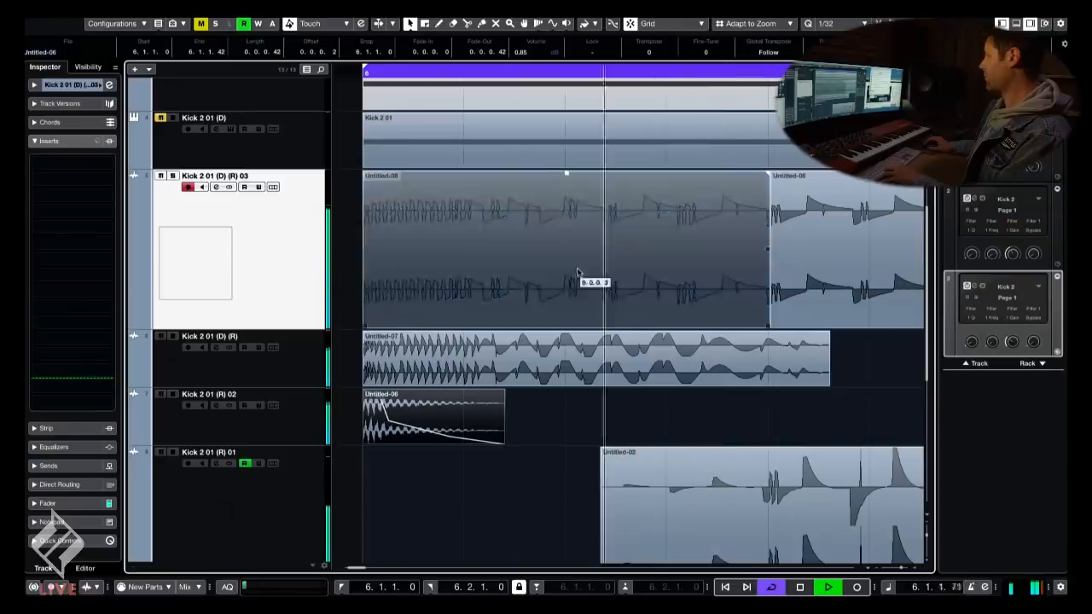
{"action": "scroll", "coordinate": [620, 221], "scroll_direction": "down", "scroll_amount": 6}
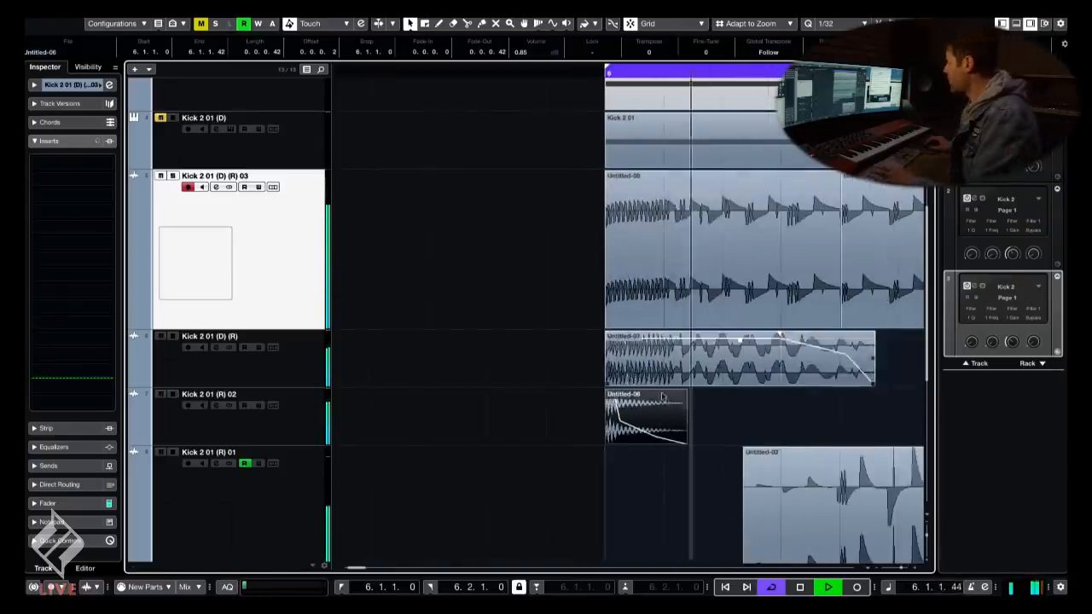
{"action": "key", "text": "space"}
- Select the rendered tracks from Kick 2 01 (D) (R) 03 to Kick 2 01 (R) 02 (D) and reduce their height together
{"action": "scroll", "coordinate": [726, 164], "scroll_direction": "up", "scroll_amount": 6}
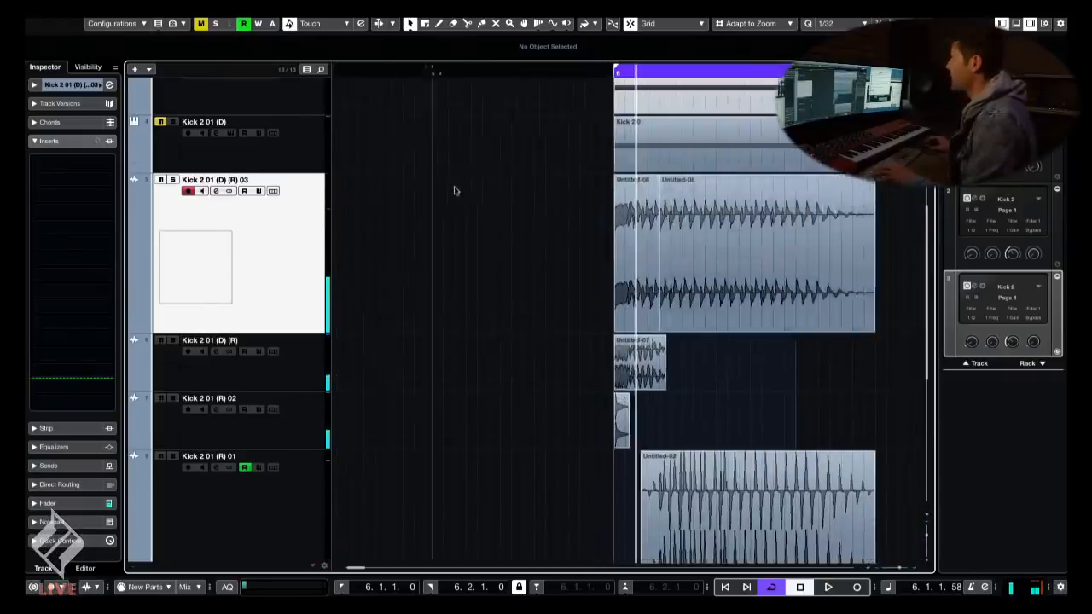
{"action": "scroll", "coordinate": [454, 188], "scroll_direction": "down", "scroll_amount": 3}
{"action": "scroll", "coordinate": [512, 170], "scroll_direction": "up", "scroll_amount": 3}
{"action": "scroll", "coordinate": [536, 214], "scroll_direction": "down", "scroll_amount": 2}
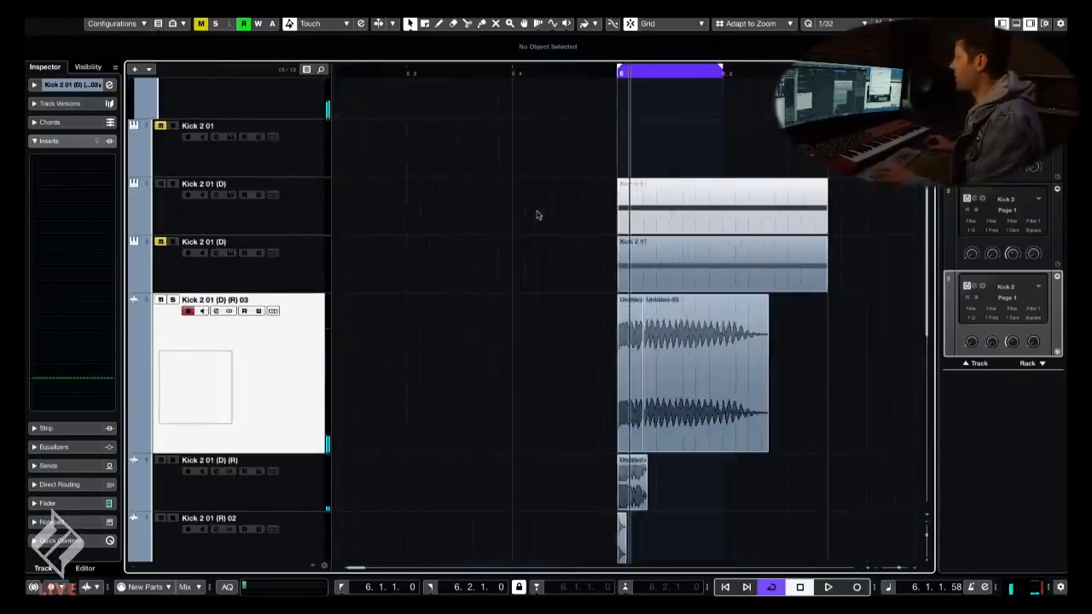
{"action": "scroll", "coordinate": [424, 225], "scroll_direction": "down", "scroll_amount": 1}
{"action": "scroll", "coordinate": [424, 224], "scroll_direction": "down", "scroll_amount": 3}
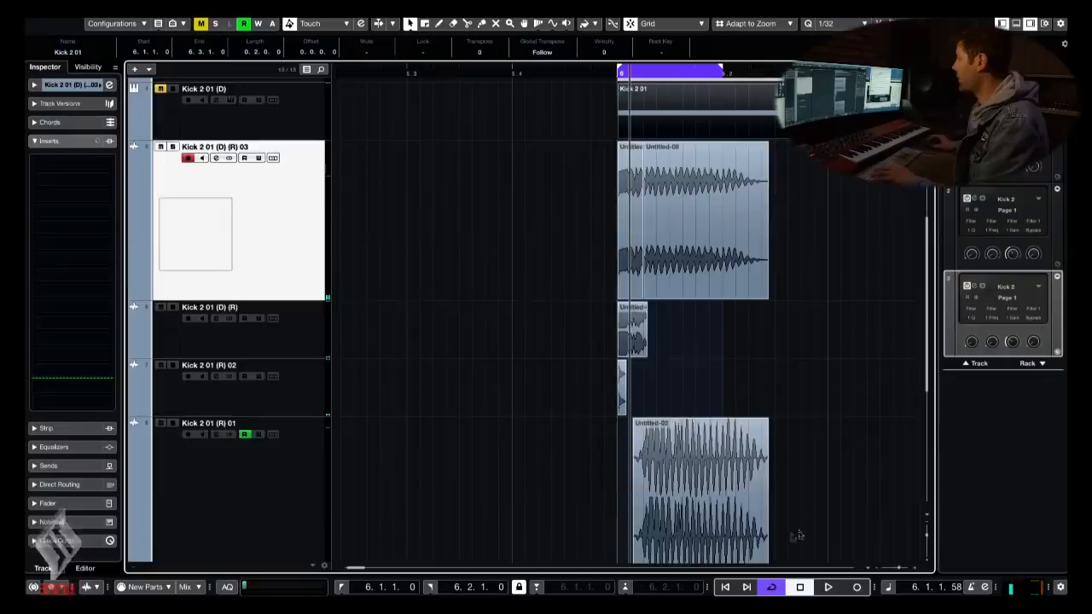
{"action": "left_click", "coordinate": [254, 426], "text": "shift"}
{"action": "scroll", "coordinate": [469, 500], "scroll_direction": "down", "scroll_amount": 1}
{"action": "left_click", "coordinate": [302, 504], "text": "shift"}
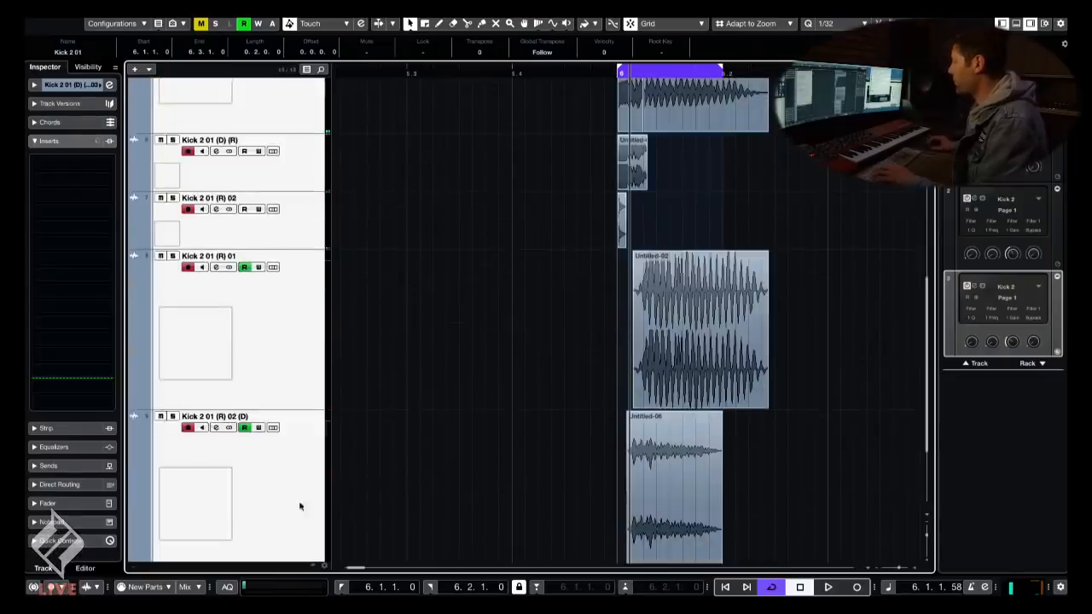
{"action": "scroll", "coordinate": [515, 459], "scroll_direction": "down", "scroll_amount": 2}
{"action": "scroll", "coordinate": [510, 155], "scroll_direction": "up", "scroll_amount": 4}
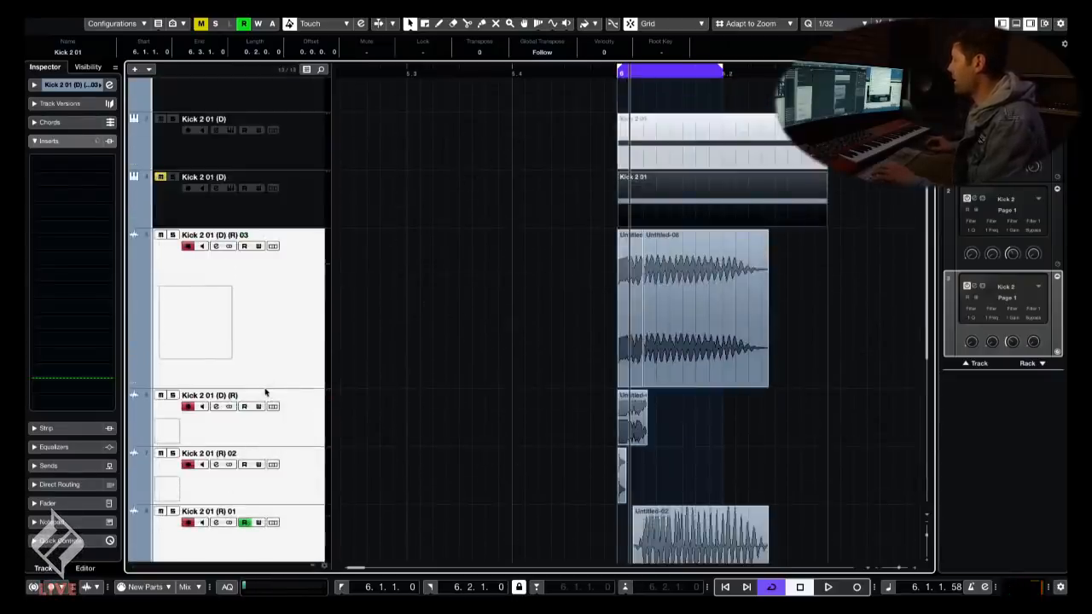
{"action": "left_click", "coordinate": [256, 227]}
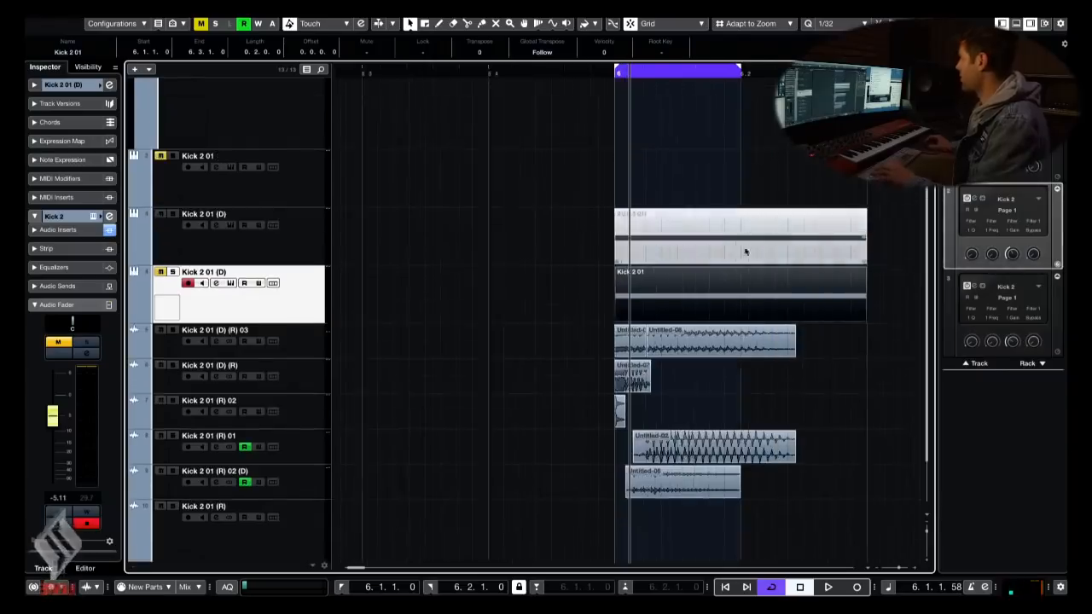
- Duplicate the selected Kick 2 01 (D) instrument track in solo, and keep the MIDI part only on the copy
{"action": "key", "text": "h"}
{"action": "key", "text": "space"}
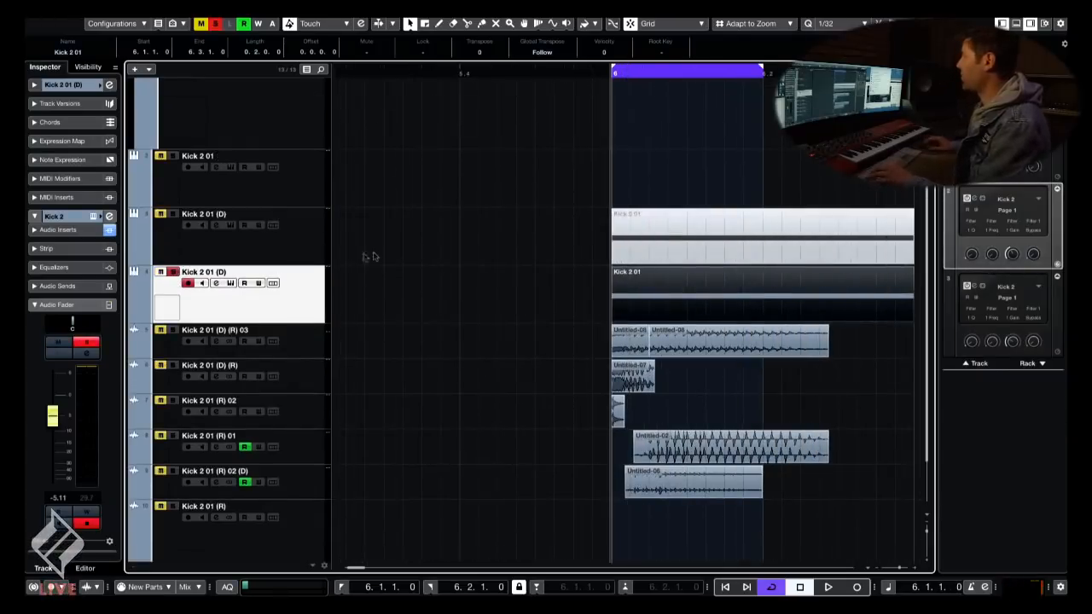
{"action": "key", "text": "ctrl+shift+d"}
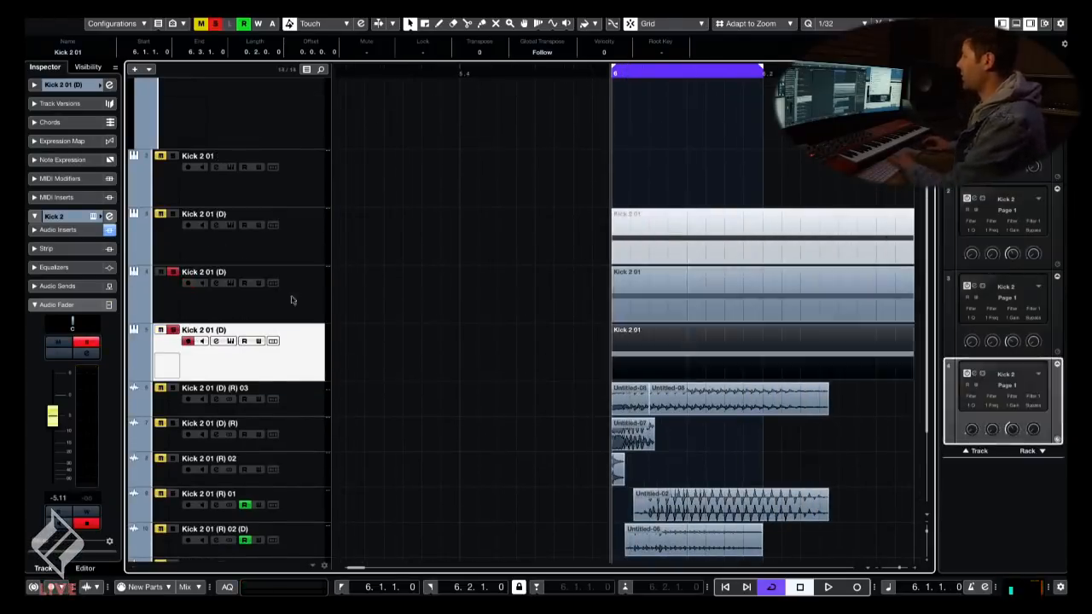
{"action": "left_click_drag", "start_coordinate": [688, 310], "coordinate": [686, 340]}
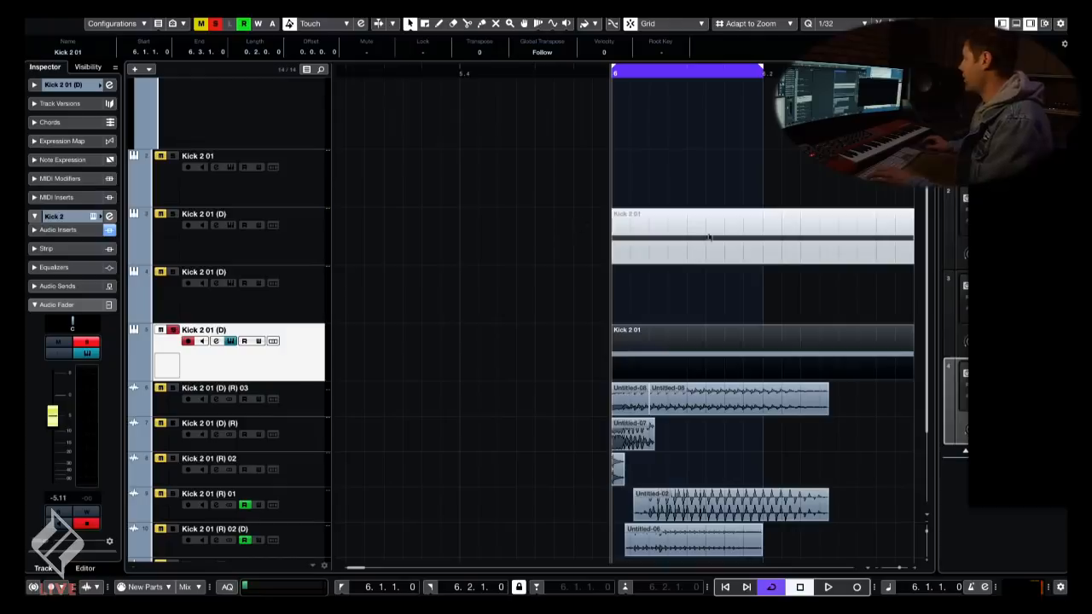
- Reshape the copy's Kick 2 amp envelope to start at zero and peak at 1.00 at about 0.103 s, auditioning it in the loop
{"action": "left_click", "coordinate": [215, 341]}
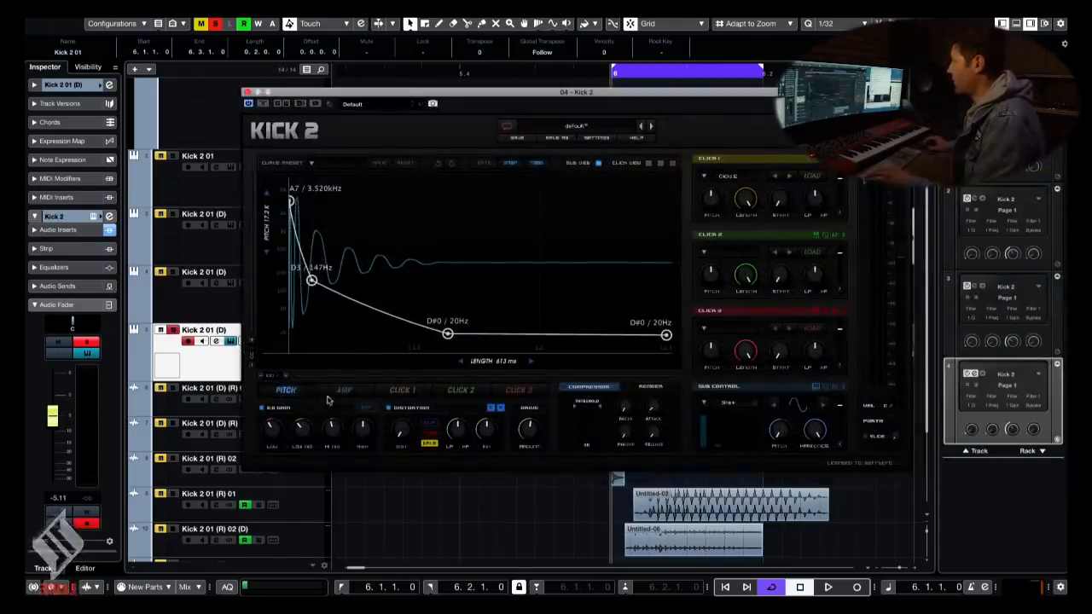
{"action": "left_click", "coordinate": [344, 390]}
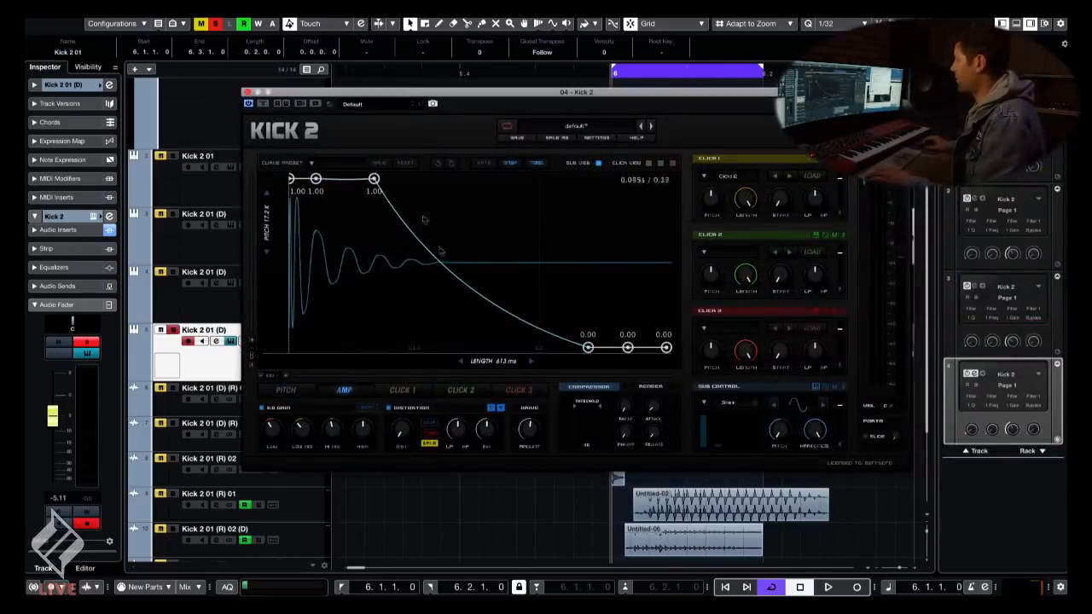
{"action": "left_click_drag", "start_coordinate": [374, 179], "coordinate": [523, 179]}
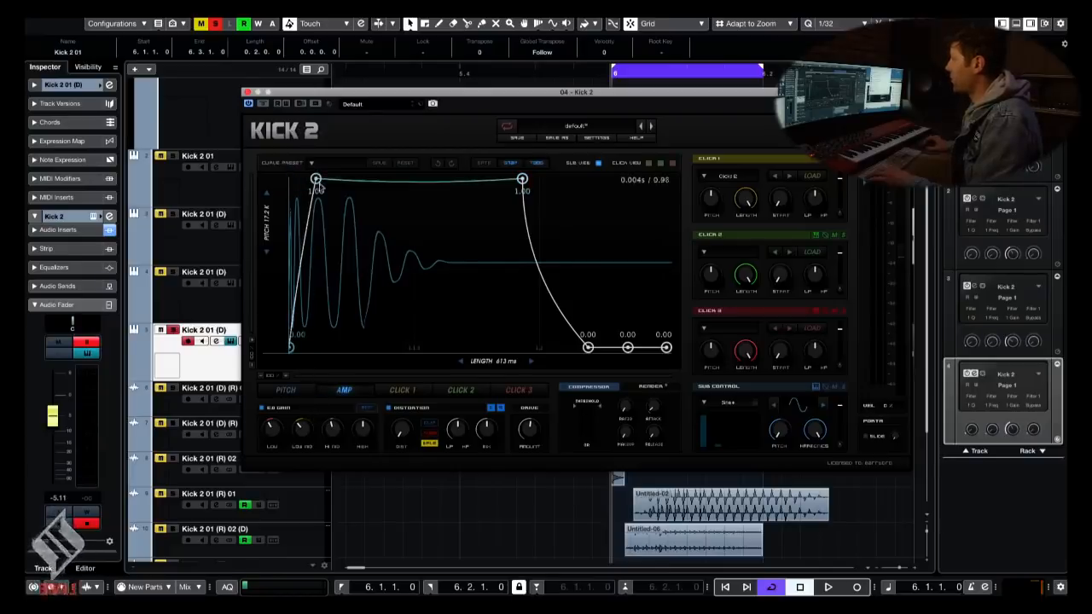
{"action": "left_click_drag", "start_coordinate": [317, 181], "coordinate": [340, 226]}
{"action": "left_click_drag", "start_coordinate": [318, 183], "coordinate": [399, 390]}
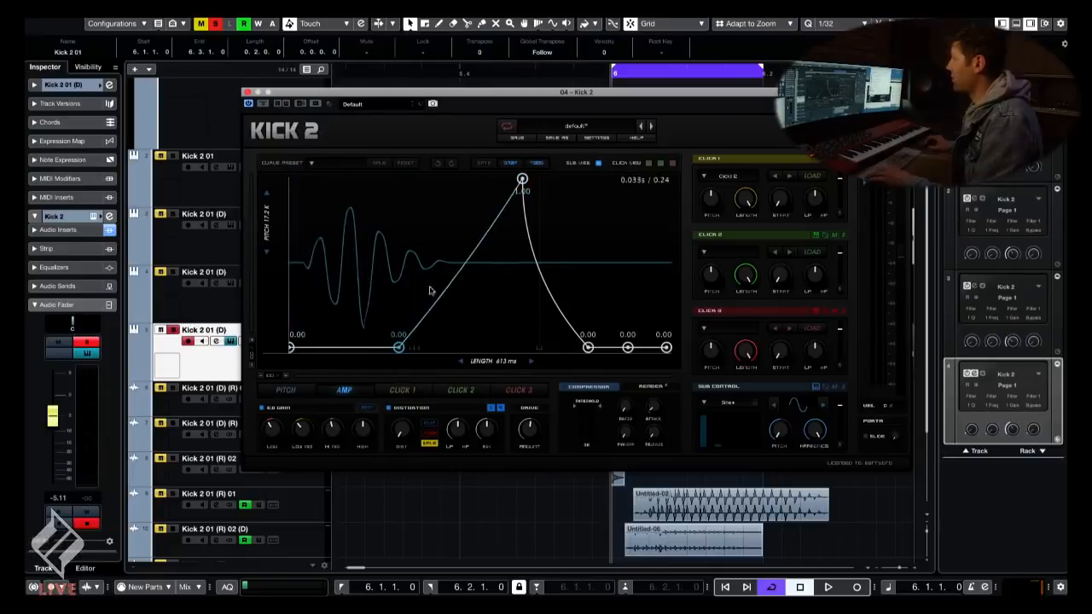
{"action": "key", "text": "space"}
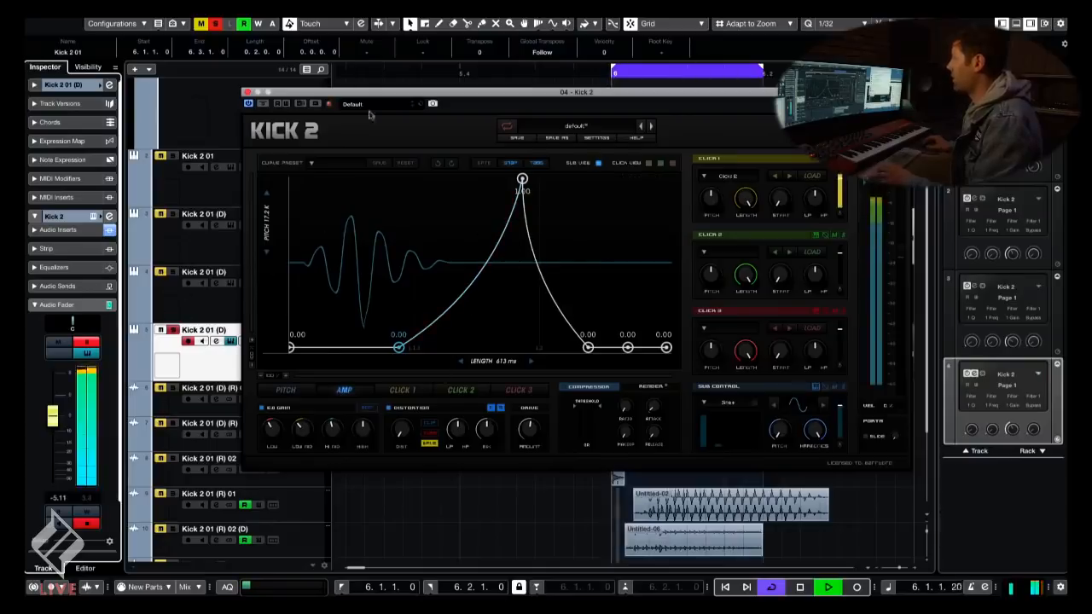
{"action": "mouse_move", "coordinate": [519, 177]}
{"action": "left_mouse_down"}
{"action": "mouse_move", "coordinate": [559, 180]}
{"action": "mouse_move", "coordinate": [499, 179]}
{"action": "left_mouse_up"}
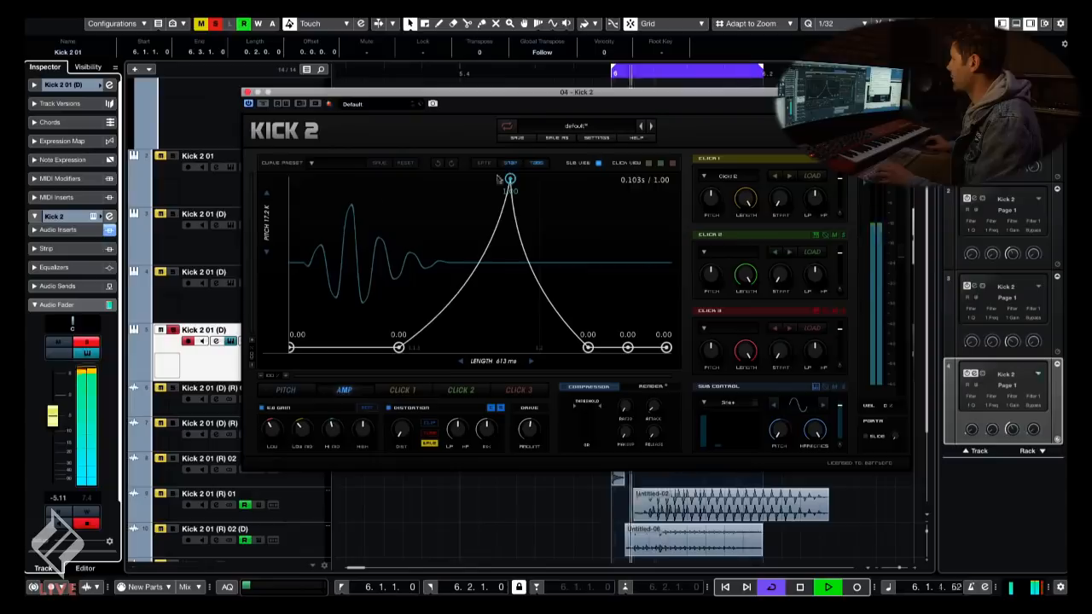
- Bypass the copy's inserts from the Compressor downward, and reactivate only the fourth-slot Frequency and fifth-slot Distroyer
{"action": "left_click", "coordinate": [47, 229]}
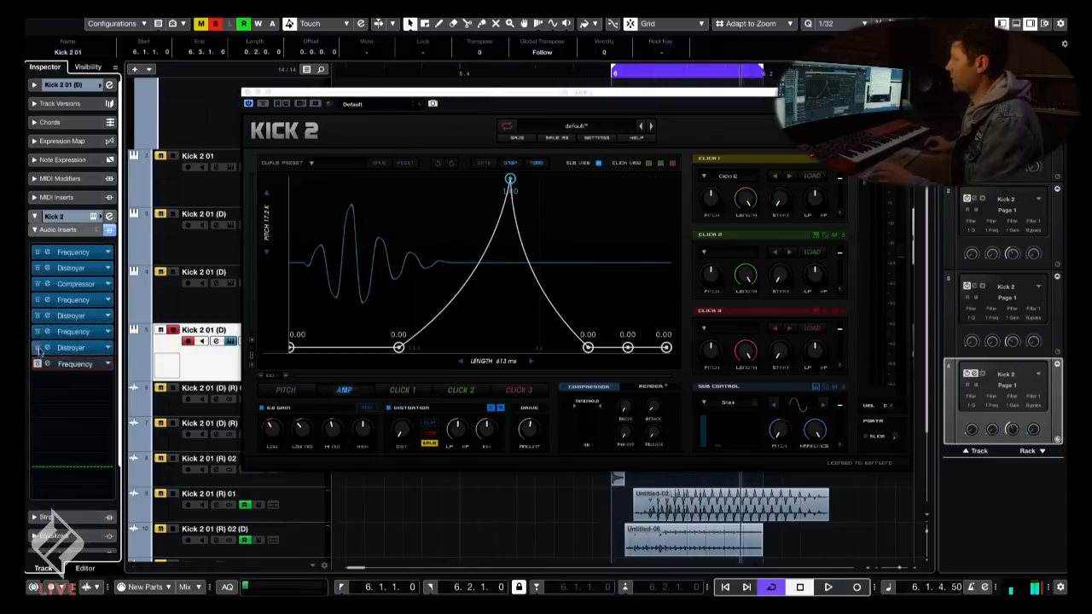
{"action": "left_click", "coordinate": [47, 316]}
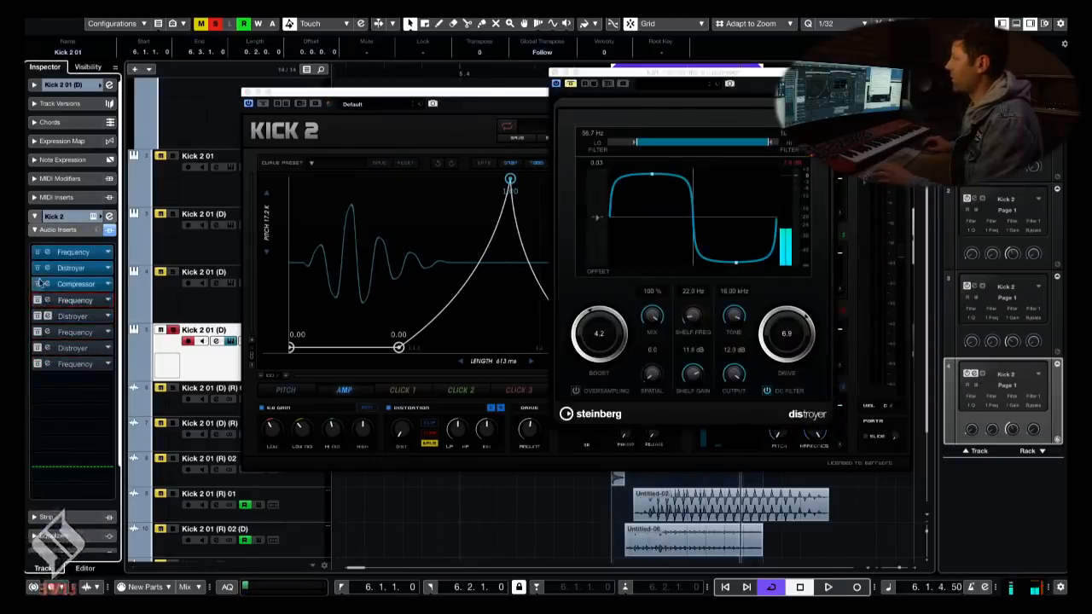
{"action": "left_click", "coordinate": [38, 316]}
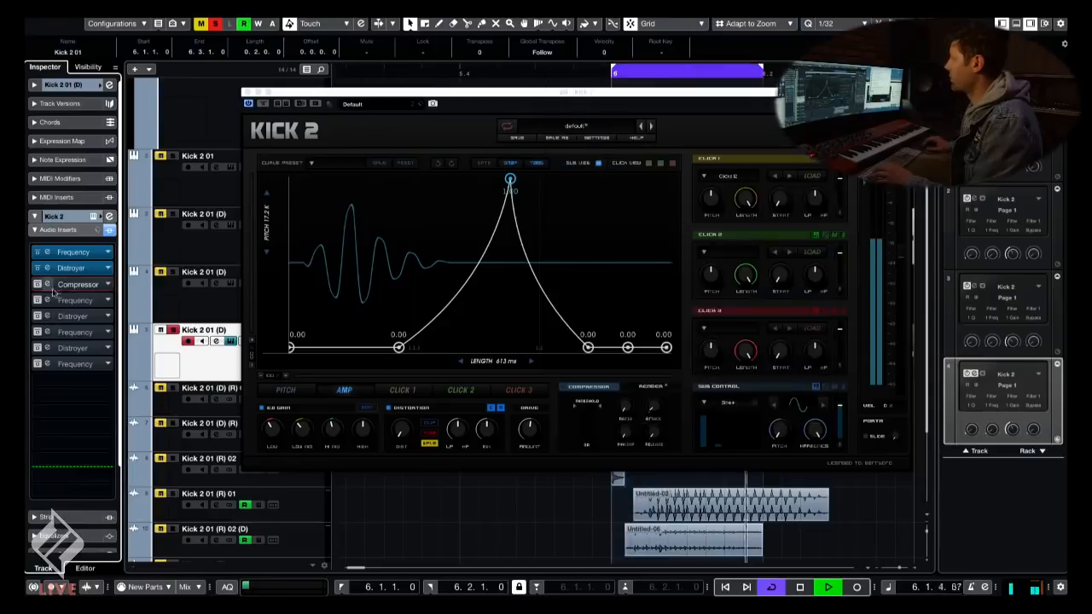
{"action": "left_click", "coordinate": [46, 301]}
{"action": "left_click", "coordinate": [37, 300]}
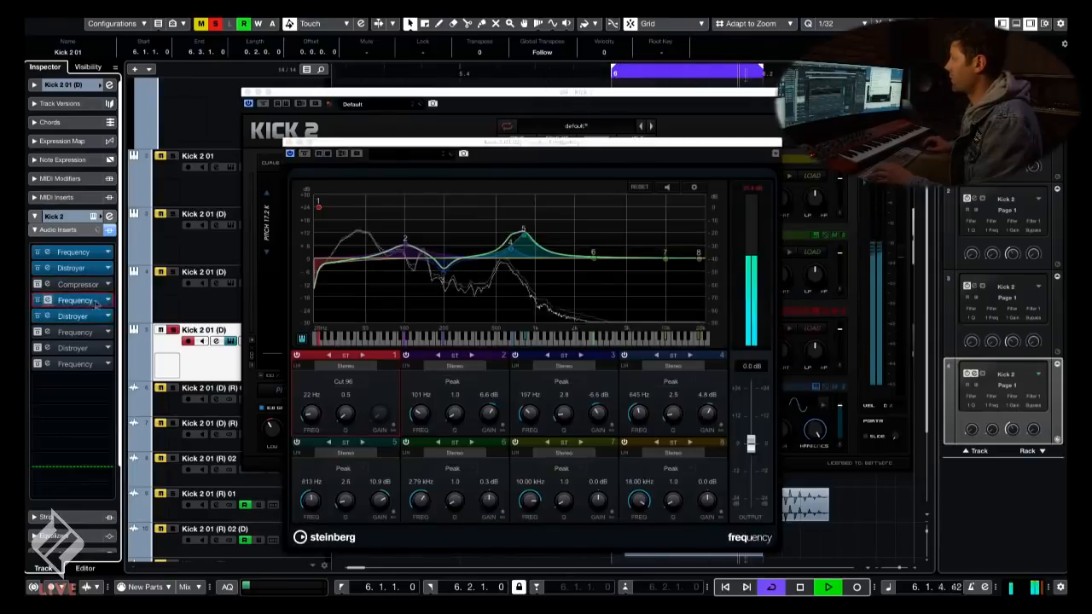
- In the fourth-slot Frequency EQ, set the low cut to 55 Hz and band 3 to 507 Hz with a 12.2 dB boost
{"action": "left_click", "coordinate": [89, 300]}
{"action": "left_click", "coordinate": [89, 300]}
{"action": "left_click_drag", "start_coordinate": [319, 206], "coordinate": [372, 198]}
{"action": "left_click_drag", "start_coordinate": [443, 264], "coordinate": [496, 227]}
- Open the second-slot Distroyer, activate the eighth-slot Frequency EQ, and set that EQ's low cut to 149 Hz
{"action": "left_click", "coordinate": [64, 270]}
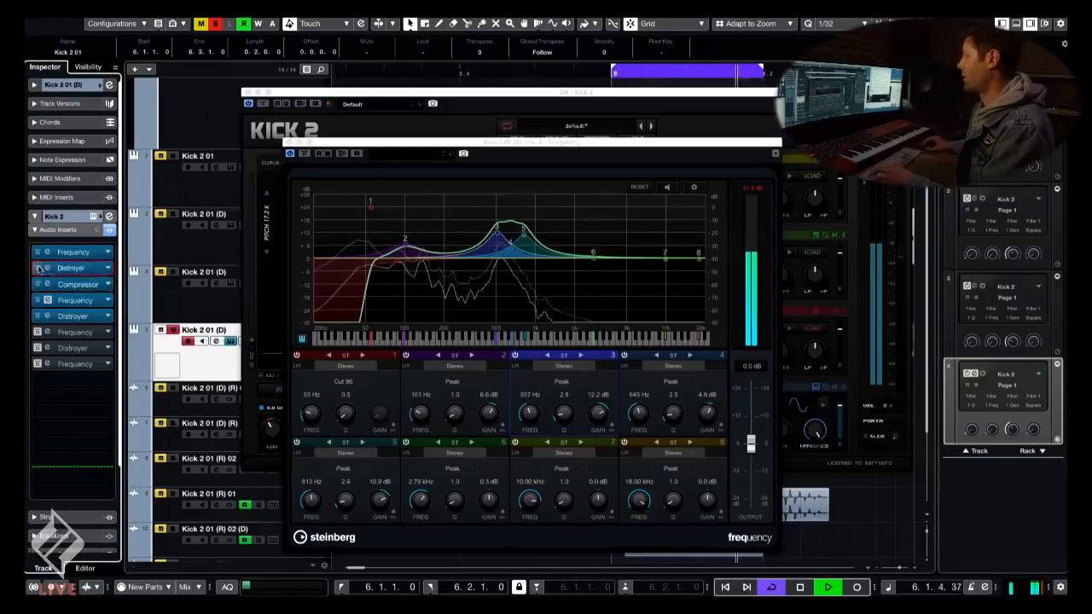
{"action": "left_click", "coordinate": [64, 269]}
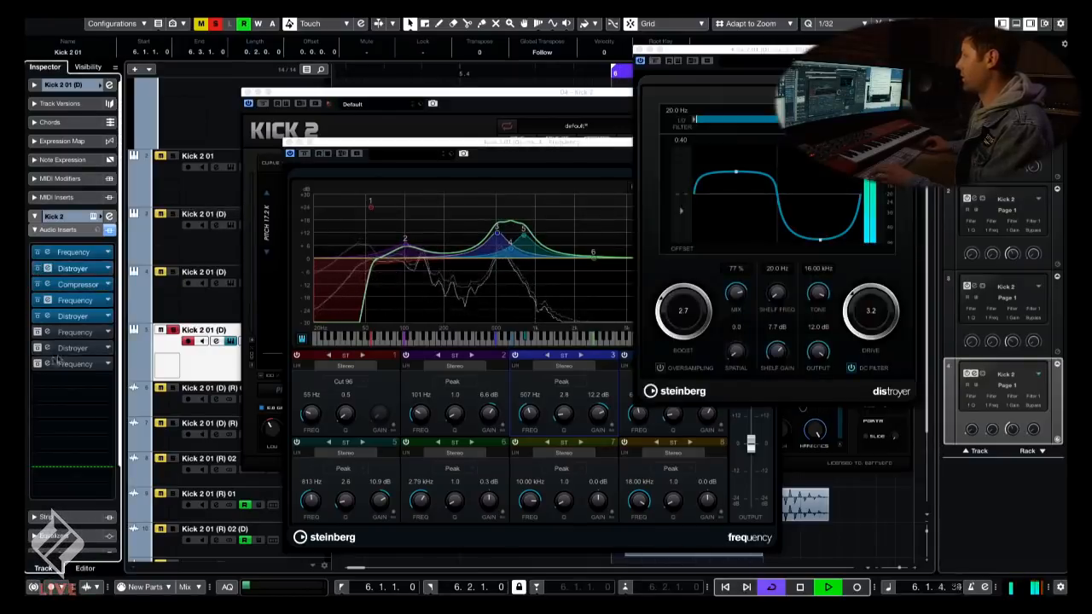
{"action": "left_click", "coordinate": [75, 365]}
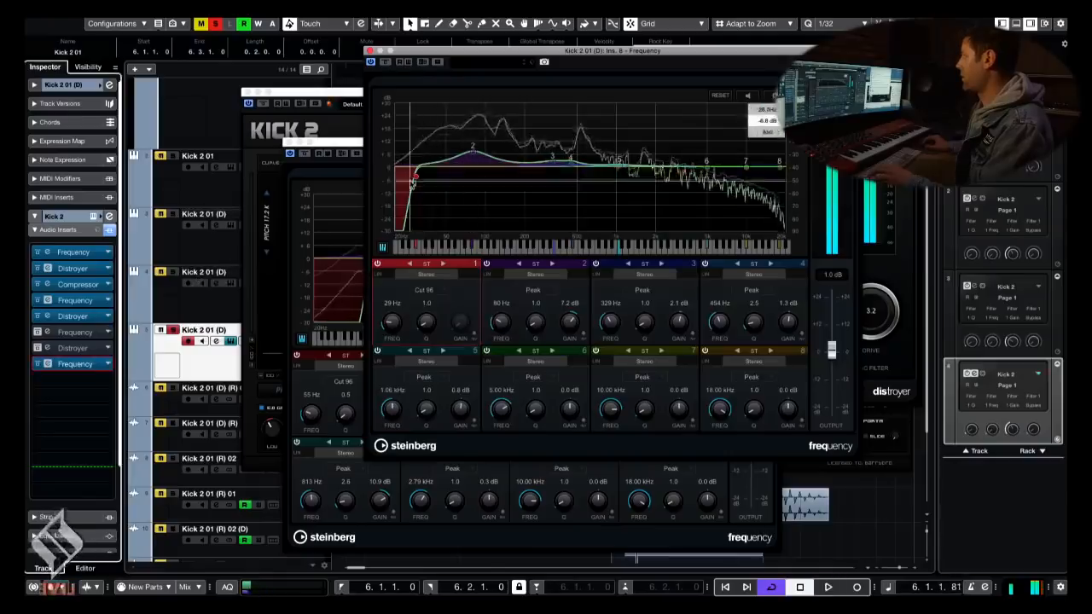
{"action": "left_click_drag", "start_coordinate": [472, 180], "coordinate": [507, 191]}
- Clear the copy's solo to hear it with the other layers, and close the plug-in windows
{"action": "key", "text": "space"}
{"action": "key", "text": "s"}
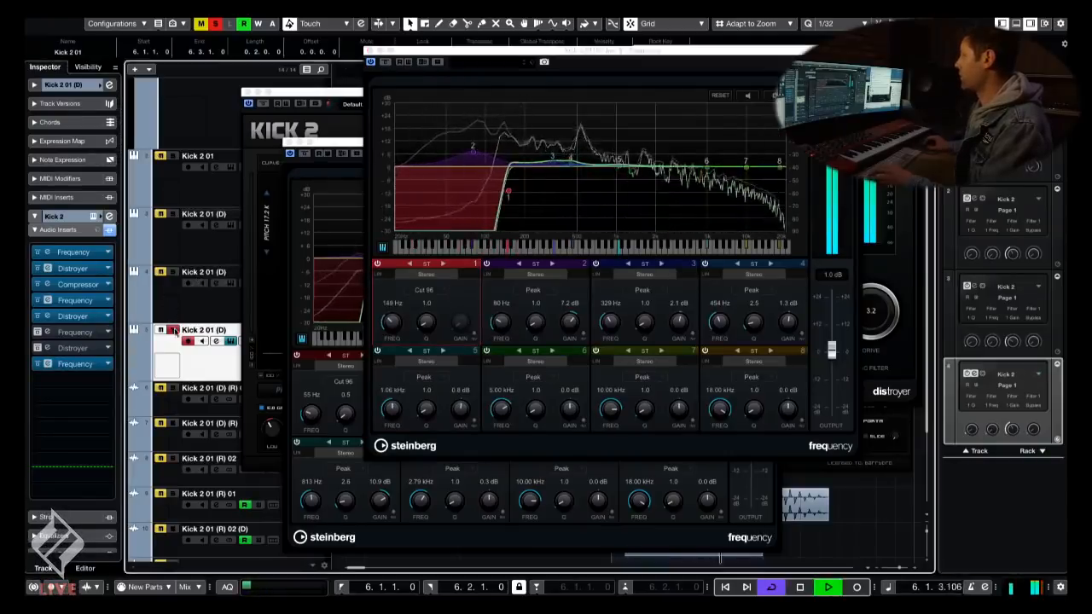
{"action": "key", "text": "ctrl+w"}
{"action": "key", "text": "ctrl+w"}
{"action": "key", "text": "ctrl+w"}
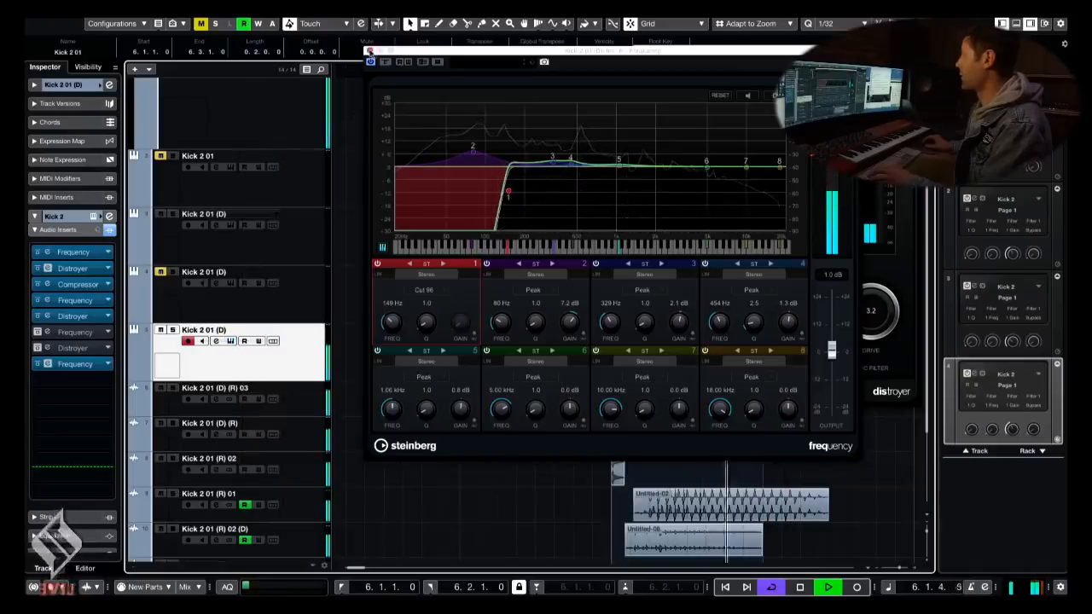
- Open the sixth-slot Frequency and activate the seventh-slot Distroyer with its editor shown
{"action": "key", "text": "h"}
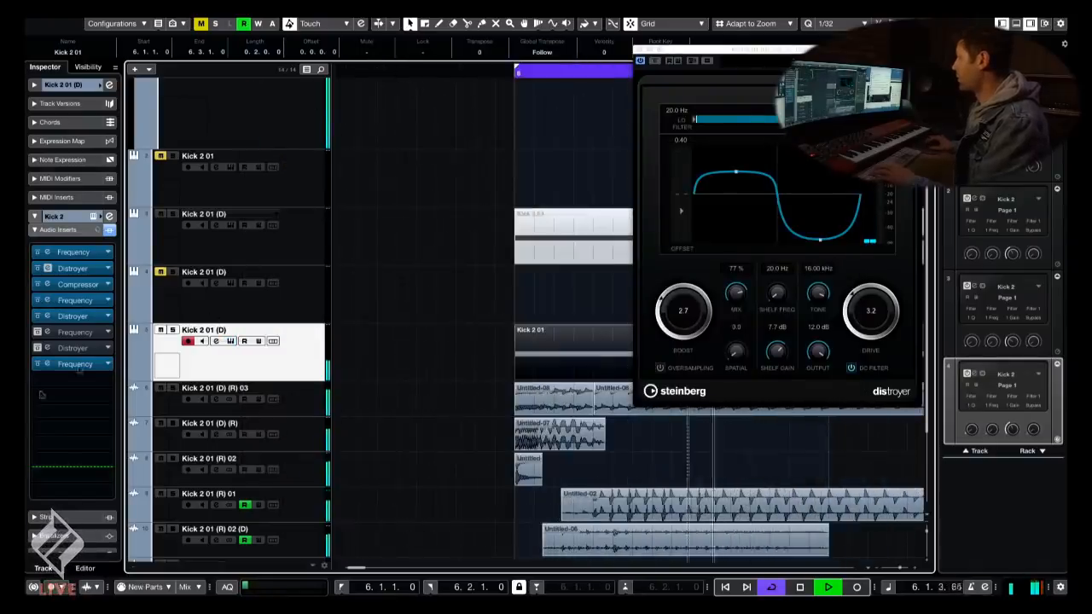
{"action": "left_click", "coordinate": [48, 332]}
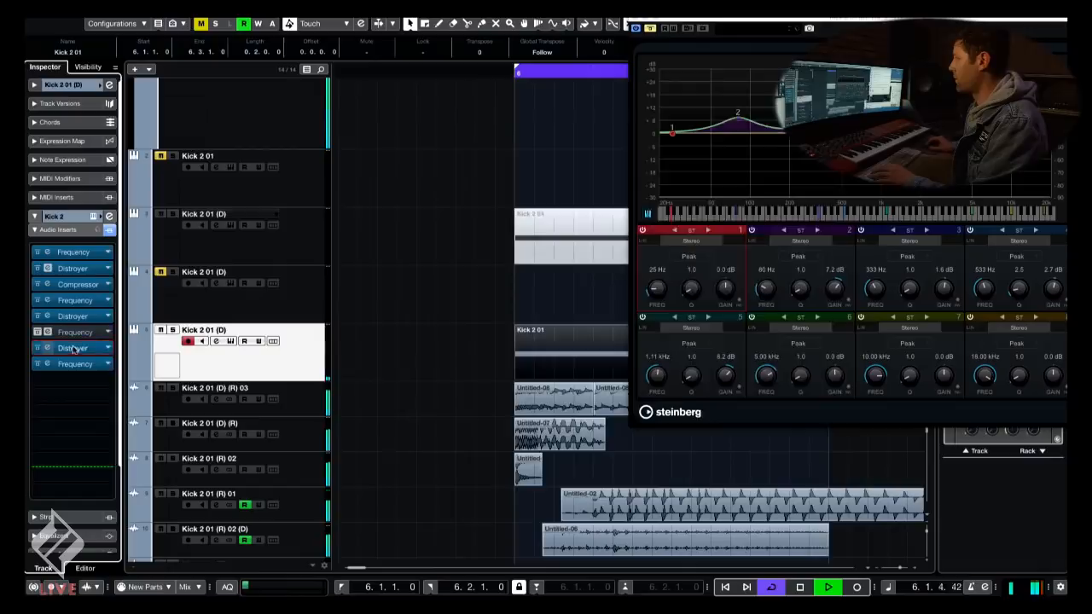
{"action": "left_click", "coordinate": [48, 348]}
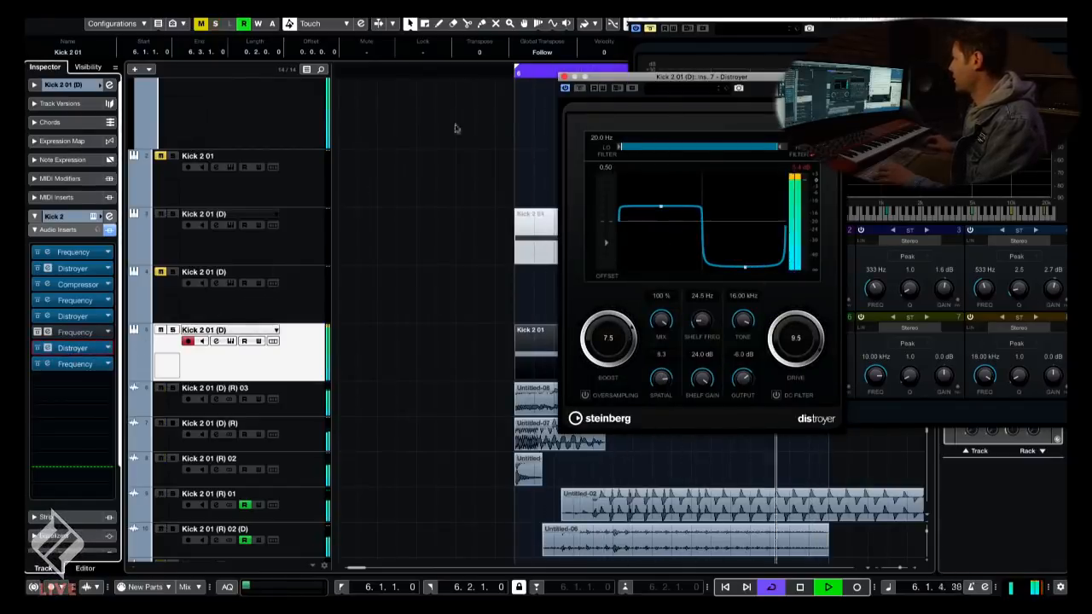
- Route the copied track's output to the Kick group in the mixer, and close the Distroyer and mixer windows
{"action": "key", "text": "F3"}
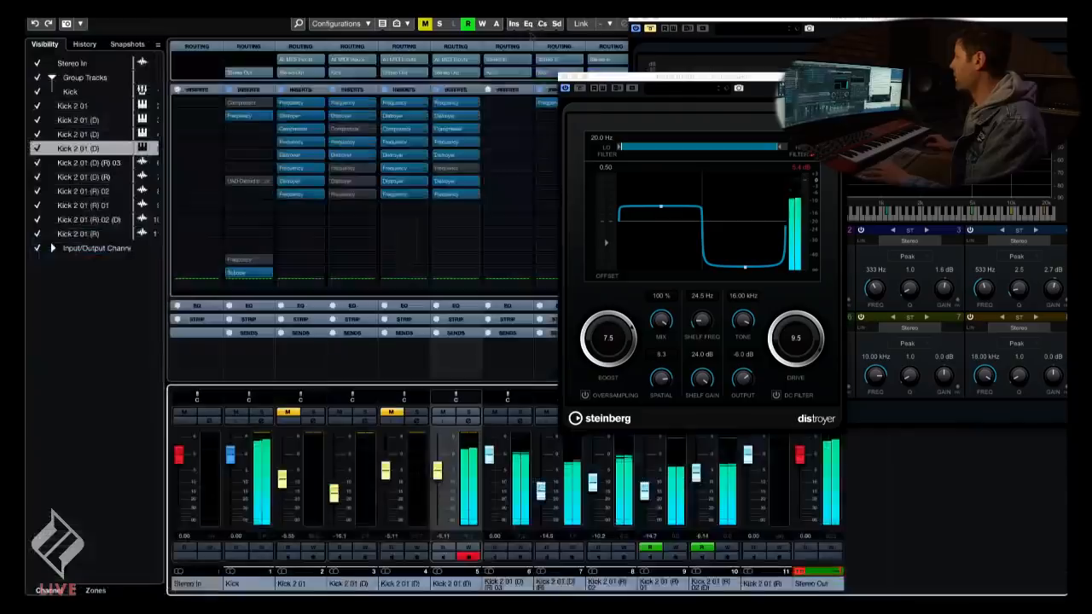
{"action": "left_click", "coordinate": [461, 75]}
{"action": "left_click", "coordinate": [489, 147]}
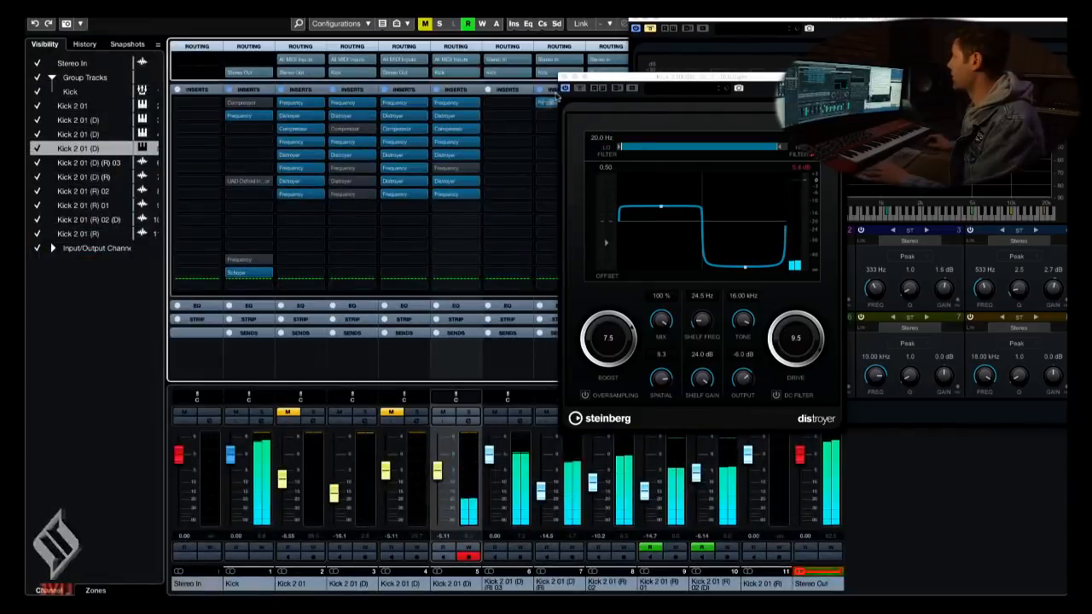
{"action": "left_click", "coordinate": [563, 78]}
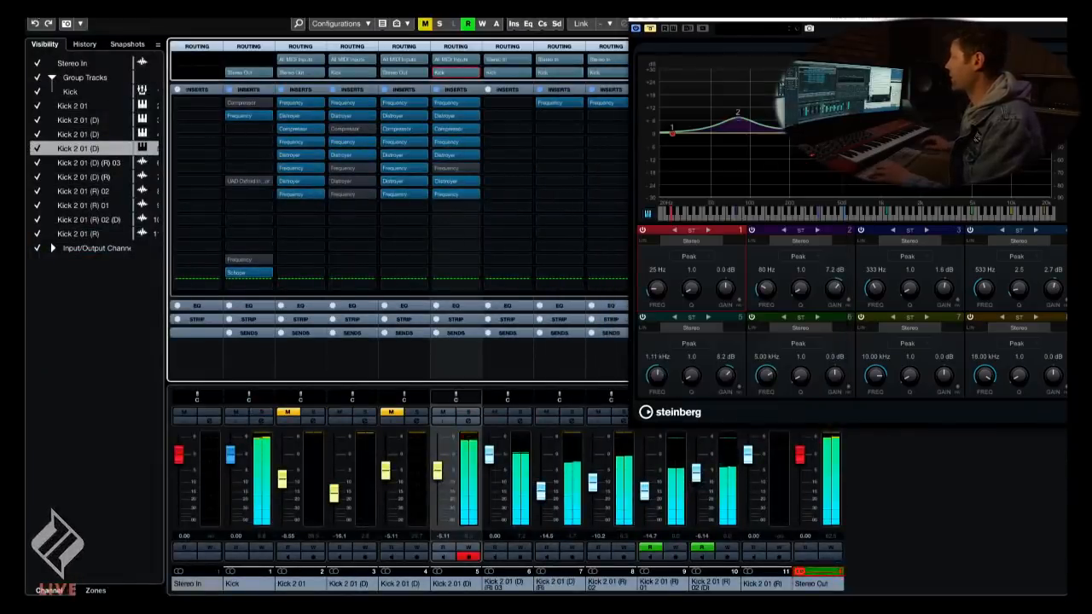
{"action": "key", "text": "F3"}
- Mute the copied track and bypass all its active inserts from the third slot to the eighth
{"action": "left_click", "coordinate": [159, 331]}
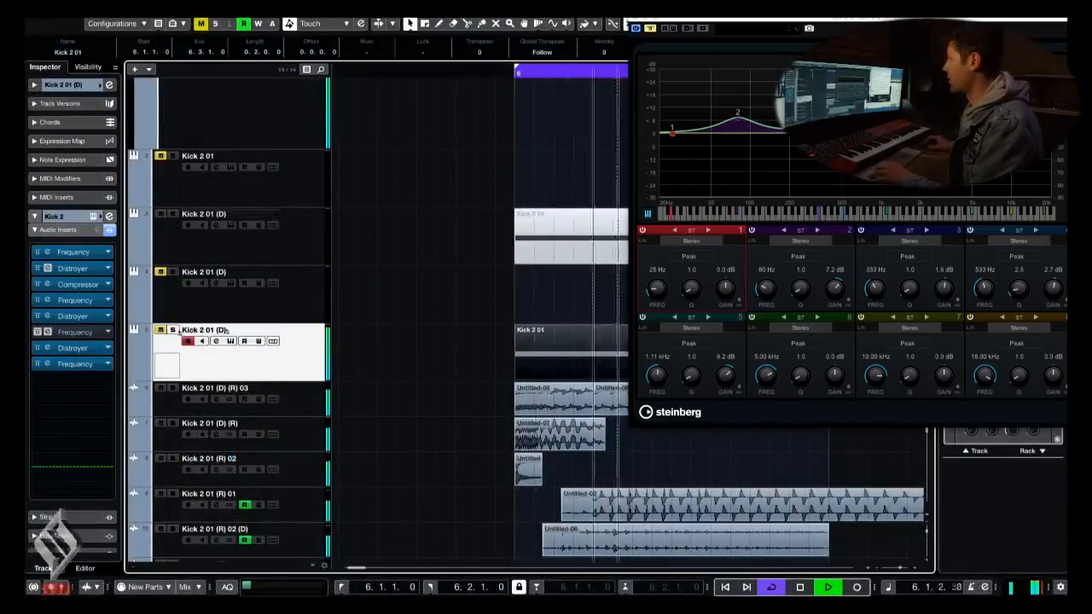
{"action": "scroll", "coordinate": [464, 349], "scroll_direction": "down", "scroll_amount": 3}
{"action": "left_click", "coordinate": [38, 316]}
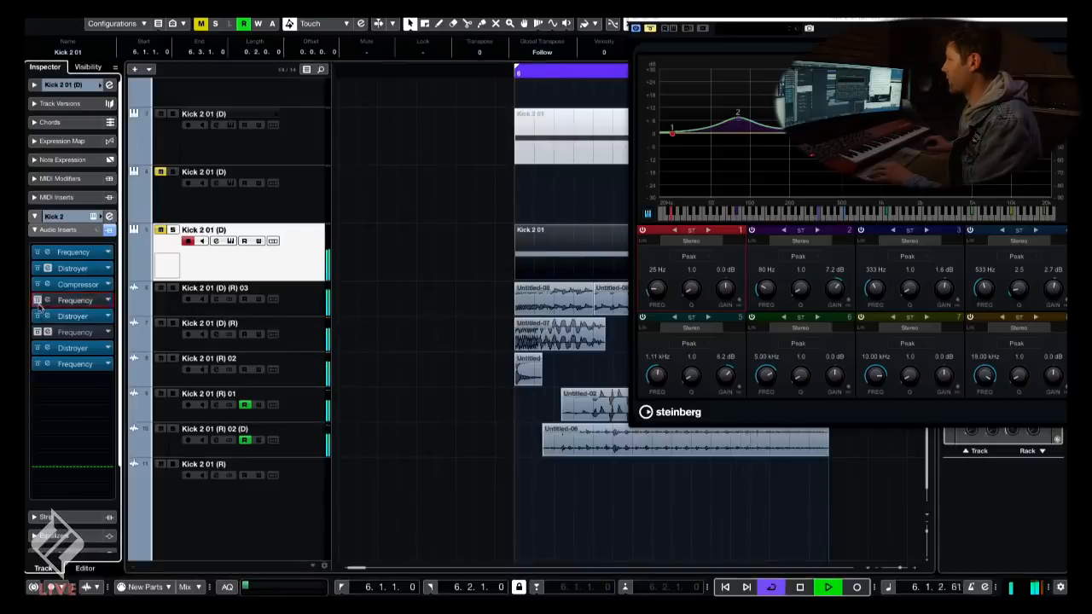
{"action": "left_click", "coordinate": [38, 300]}
{"action": "left_click", "coordinate": [38, 284]}
{"action": "left_click", "coordinate": [58, 348], "text": "alt"}
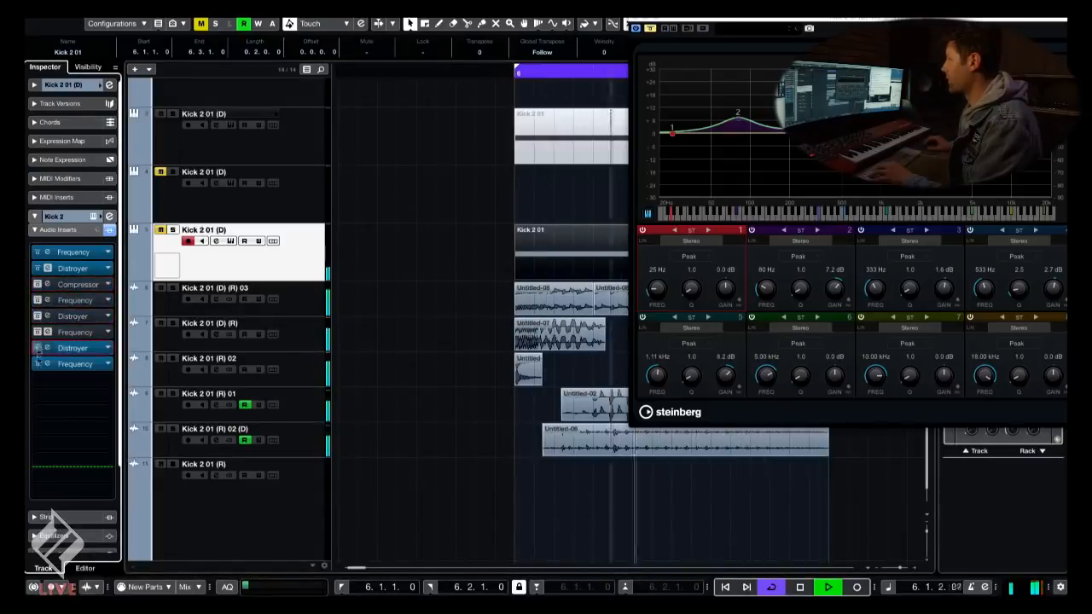
{"action": "left_click", "coordinate": [58, 364], "text": "alt"}
{"action": "key", "text": "w"}
{"action": "left_click", "coordinate": [390, 132]}
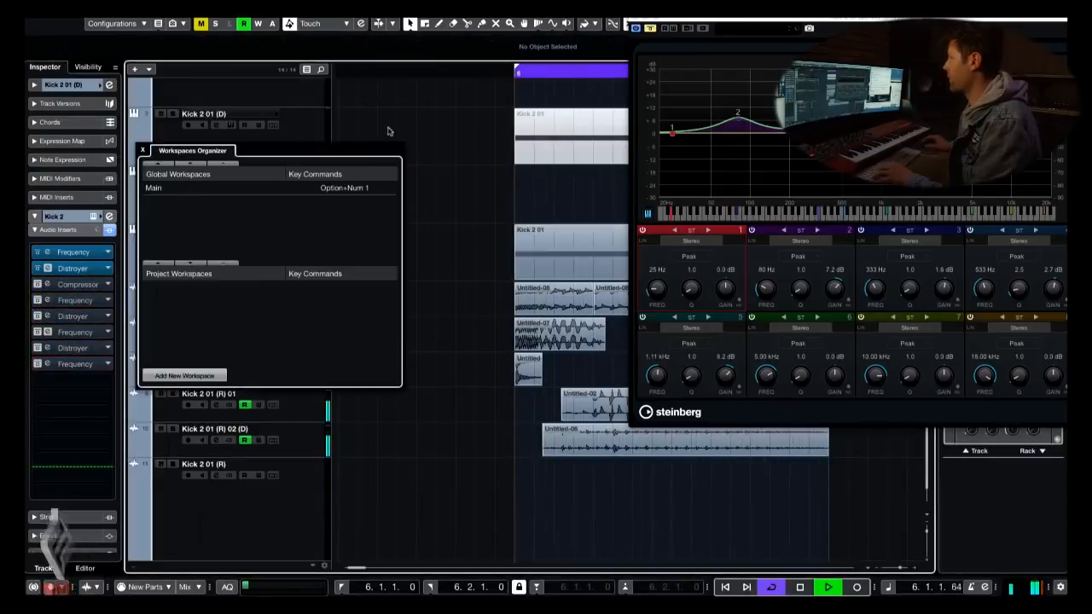
{"action": "left_click", "coordinate": [142, 150]}
- Unmute the copy, reactivate its sixth- and eighth-slot Frequency EQs, and compare the seventh-slot Distroyer on and off, leaving it bypassed
{"action": "key", "text": "s"}
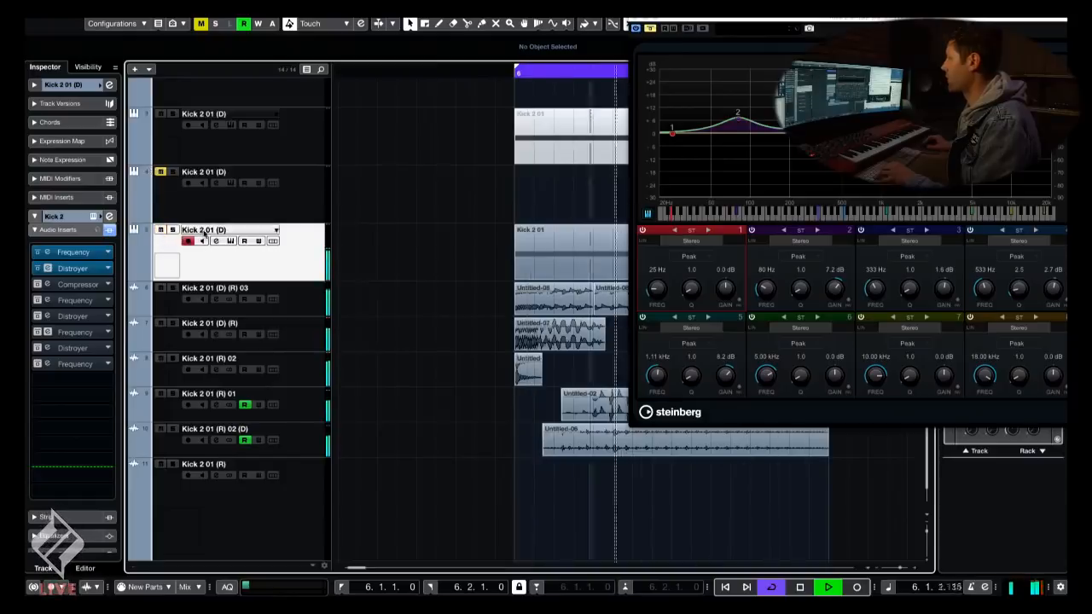
{"action": "key", "text": "s"}
{"action": "left_click", "coordinate": [50, 348], "text": "alt"}
{"action": "left_click", "coordinate": [50, 364], "text": "alt"}
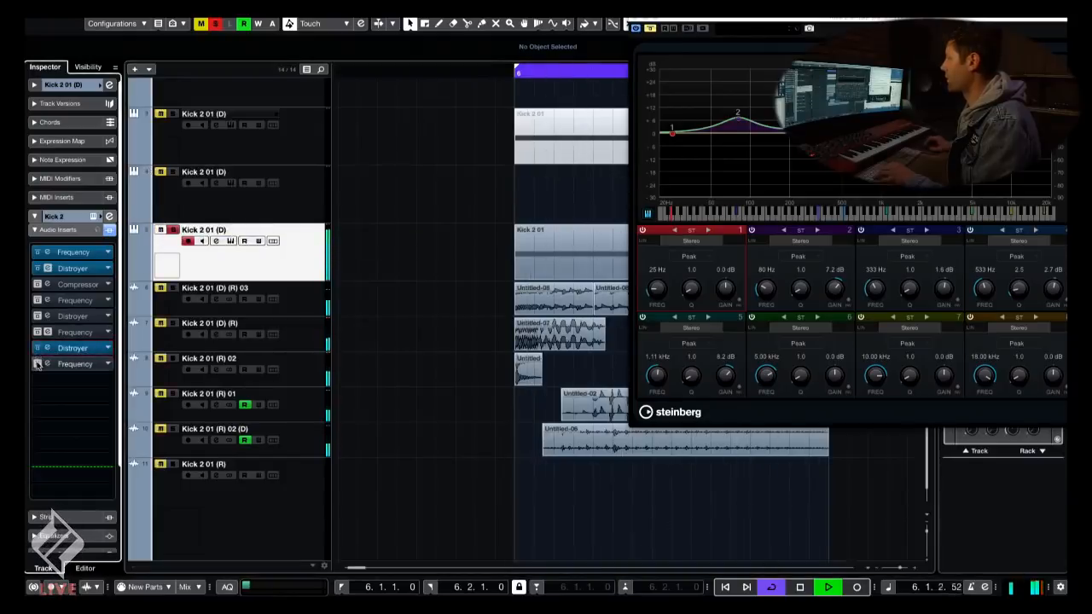
{"action": "left_click", "coordinate": [37, 332]}
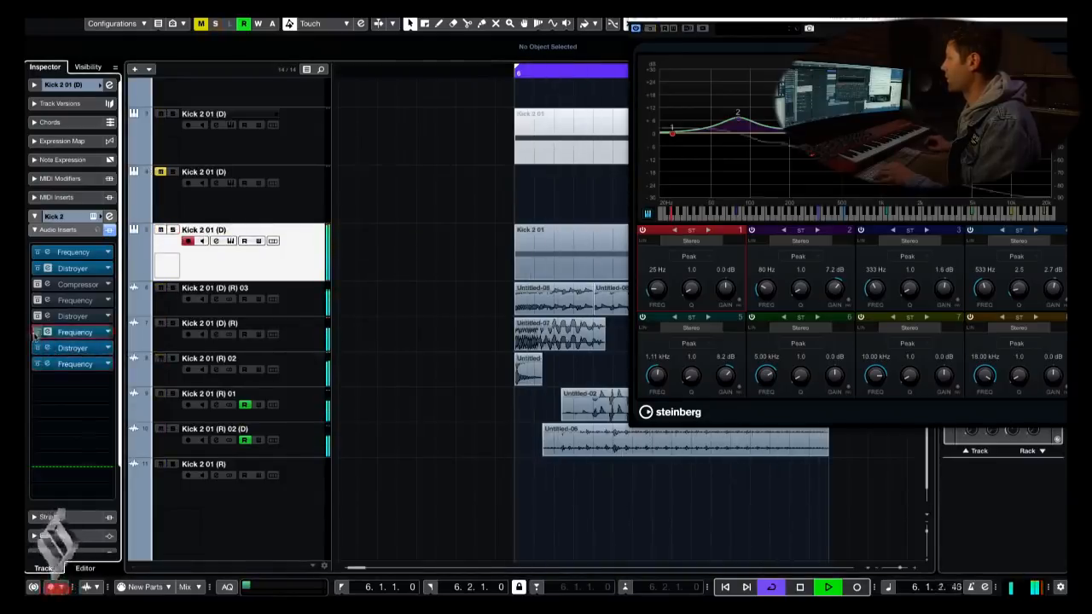
{"action": "left_click", "coordinate": [36, 348]}
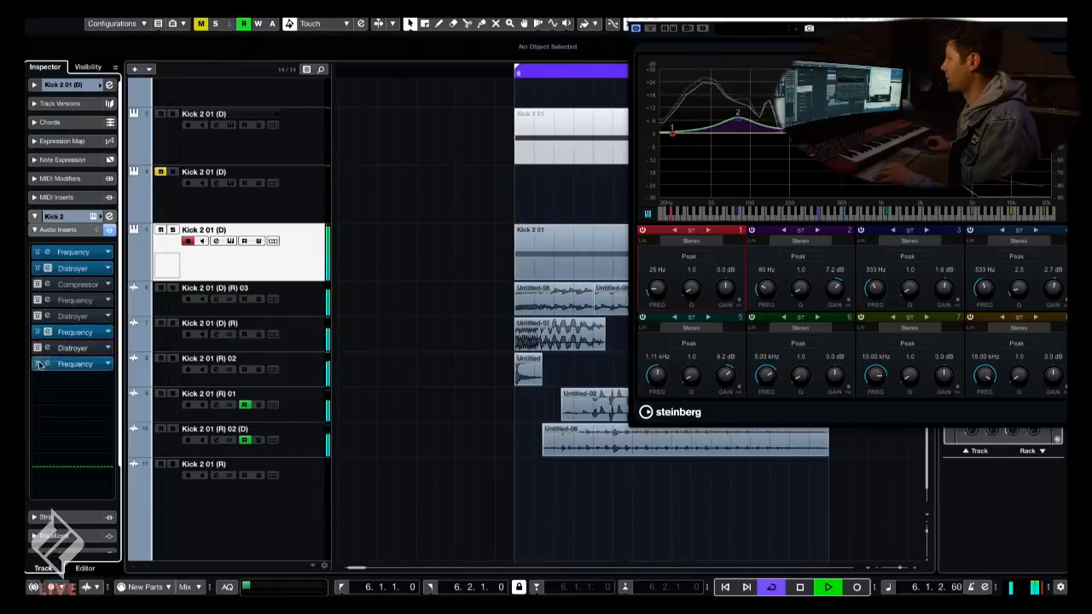
- Set the low cut of the copy's eighth-slot Frequency EQ to 175 Hz while the layers play together
{"action": "left_click", "coordinate": [38, 364]}
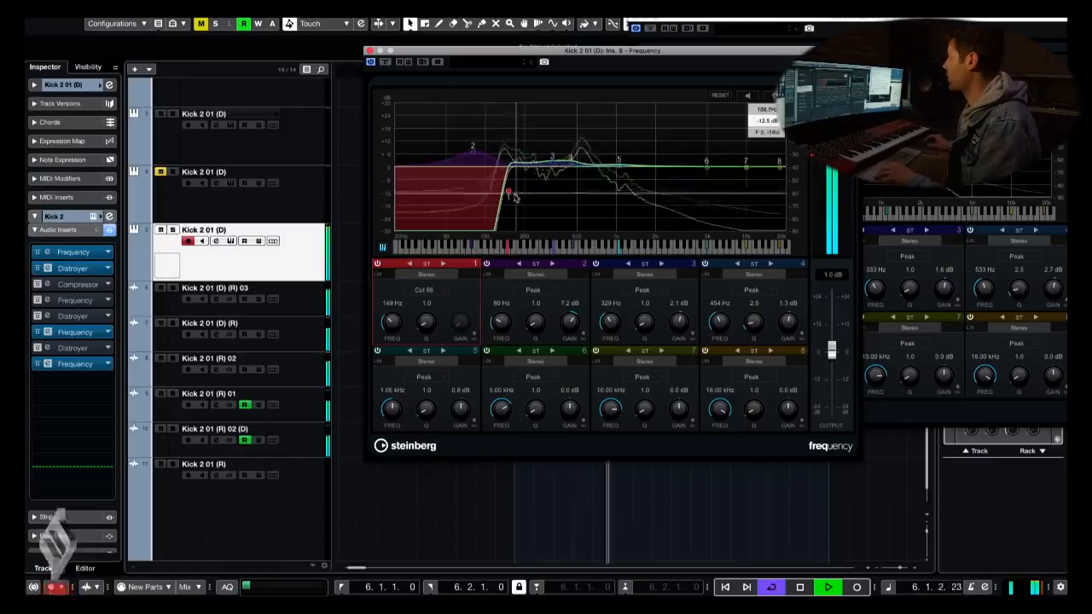
{"action": "left_click_drag", "start_coordinate": [508, 192], "coordinate": [518, 193]}
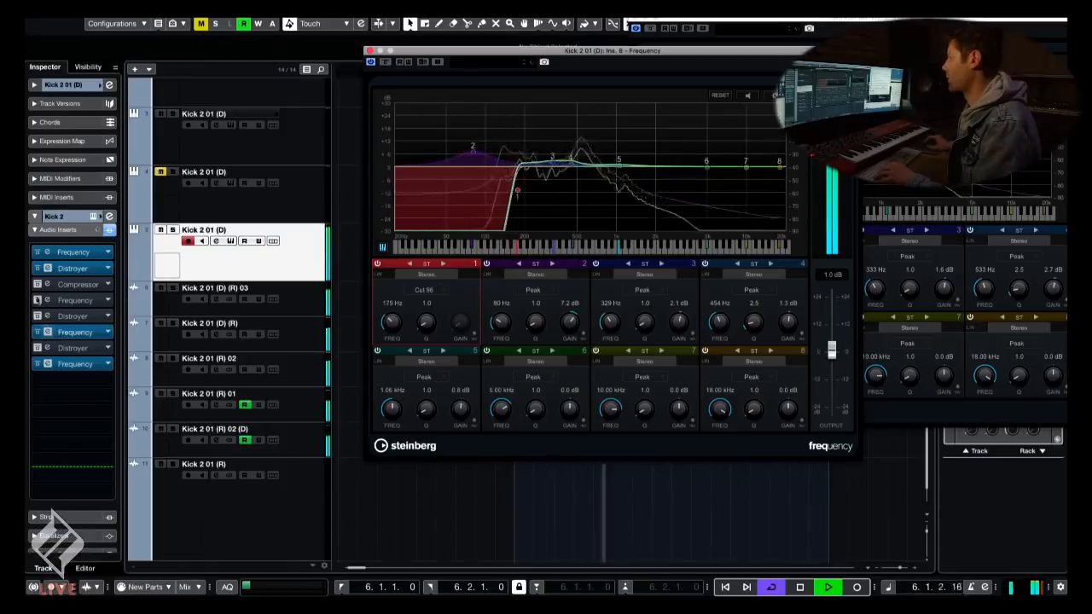
{"action": "left_click", "coordinate": [38, 284]}
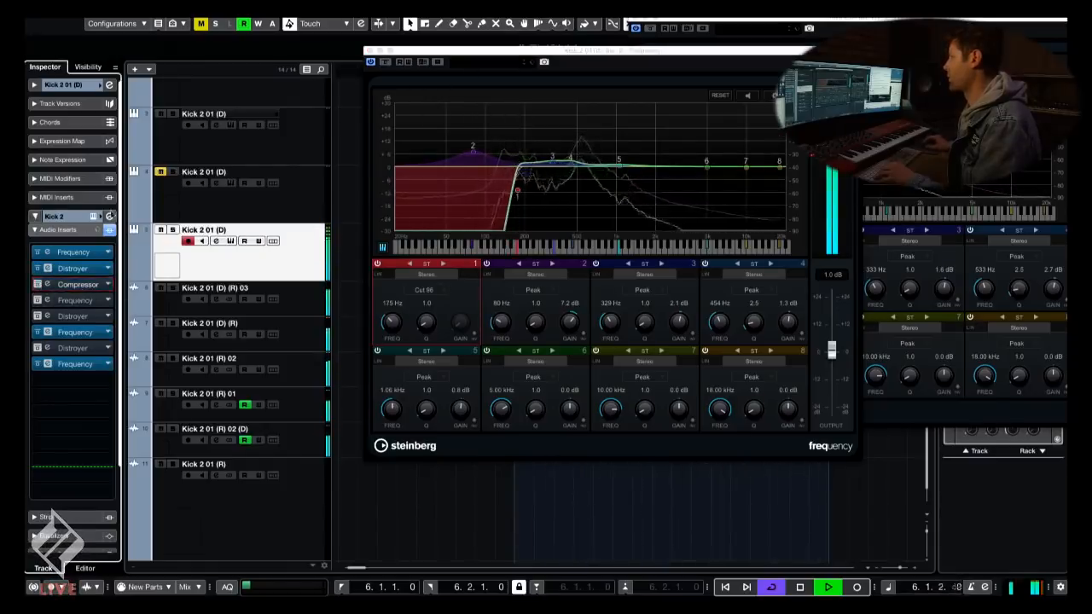
- Solo the copied track and reshape its Kick 2 amp envelope, raising the second node to about 0.08 and bowing the decay outward
{"action": "left_click", "coordinate": [38, 284]}
{"action": "left_click", "coordinate": [231, 241]}
{"action": "left_click", "coordinate": [173, 230]}
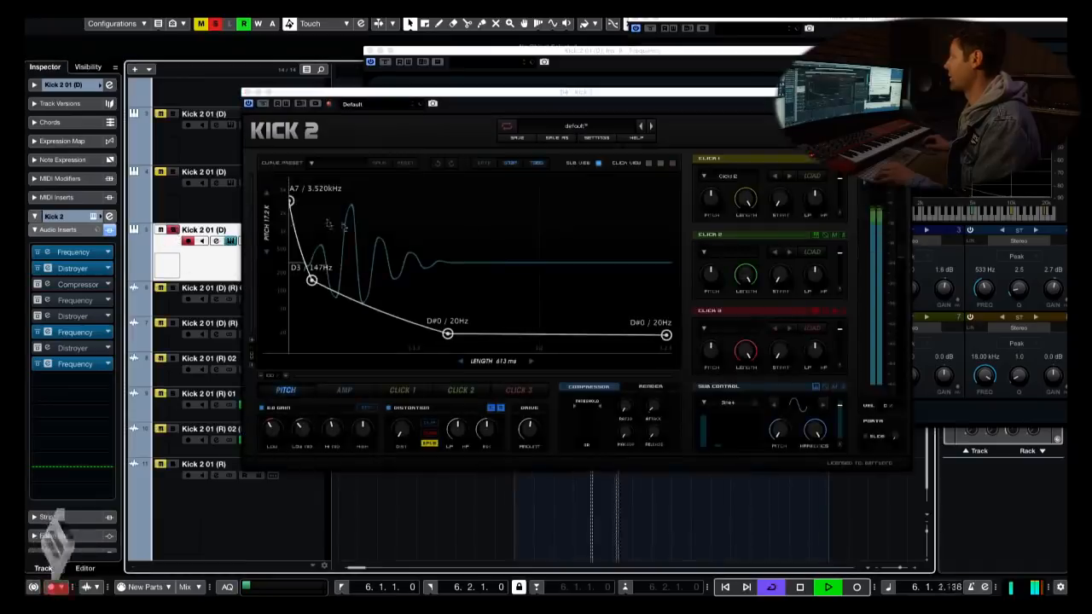
{"action": "left_click", "coordinate": [353, 389]}
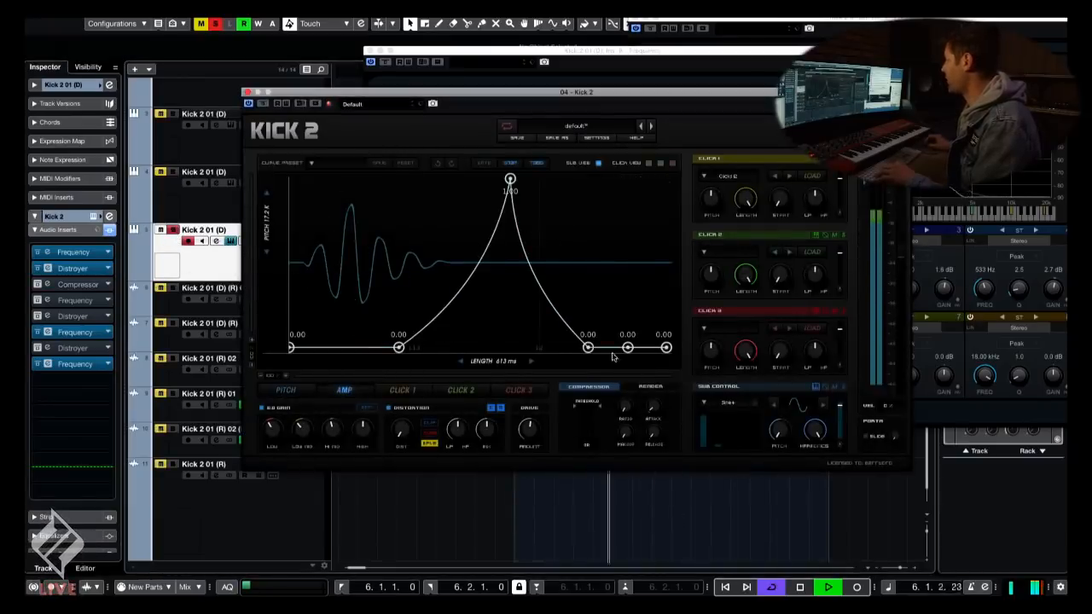
{"action": "left_click_drag", "start_coordinate": [399, 347], "coordinate": [389, 334]}
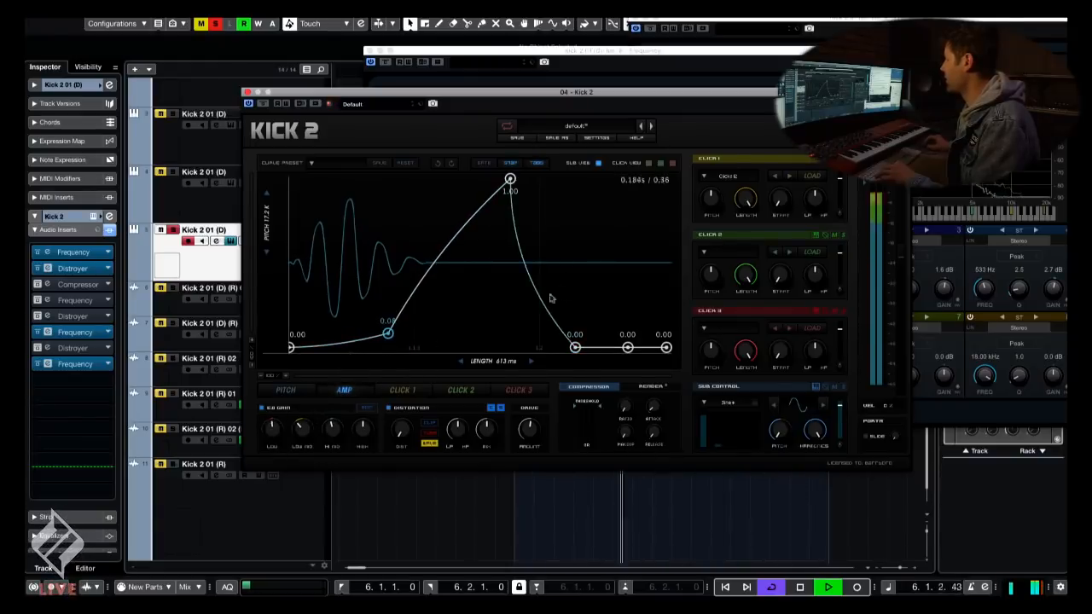
{"action": "left_click_drag", "start_coordinate": [551, 298], "coordinate": [575, 242]}
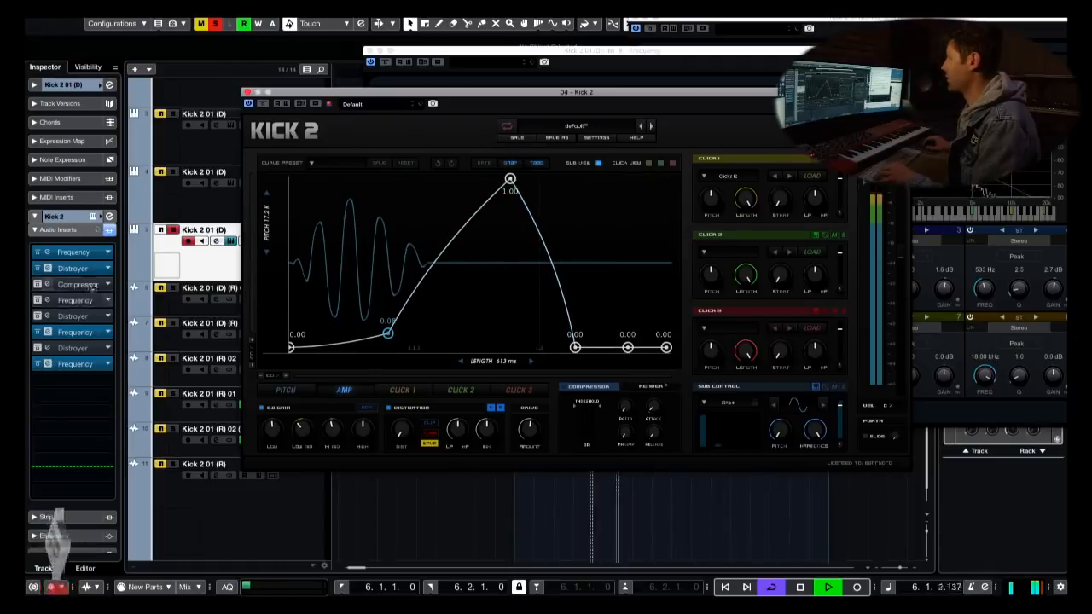
- Play the reshaped layer unsoloed together with the other layers, and close the Kick 2 window
{"action": "left_click", "coordinate": [176, 230]}
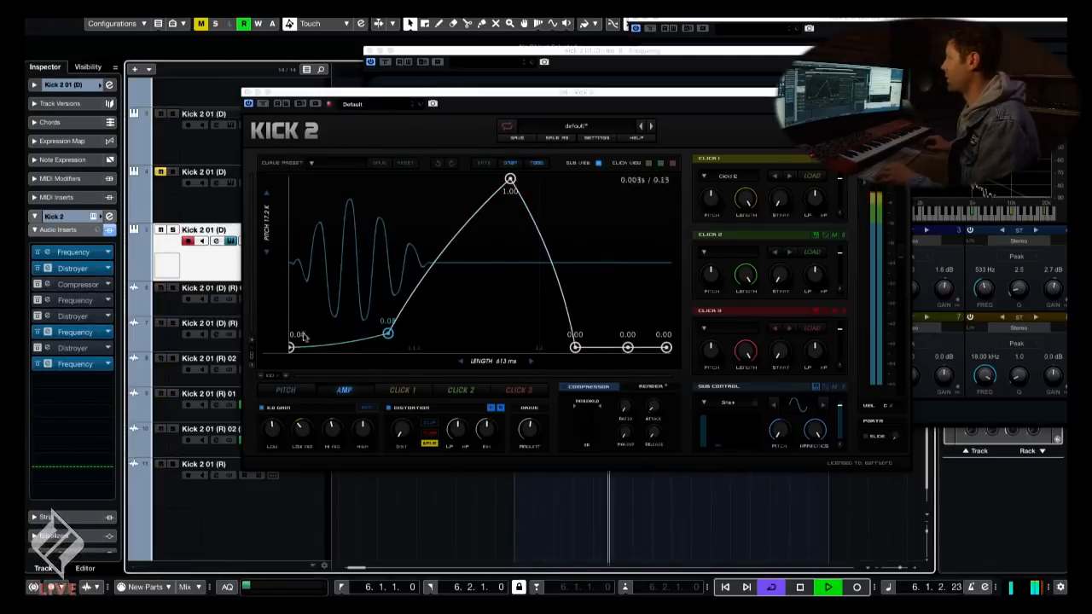
{"action": "left_click", "coordinate": [287, 369]}
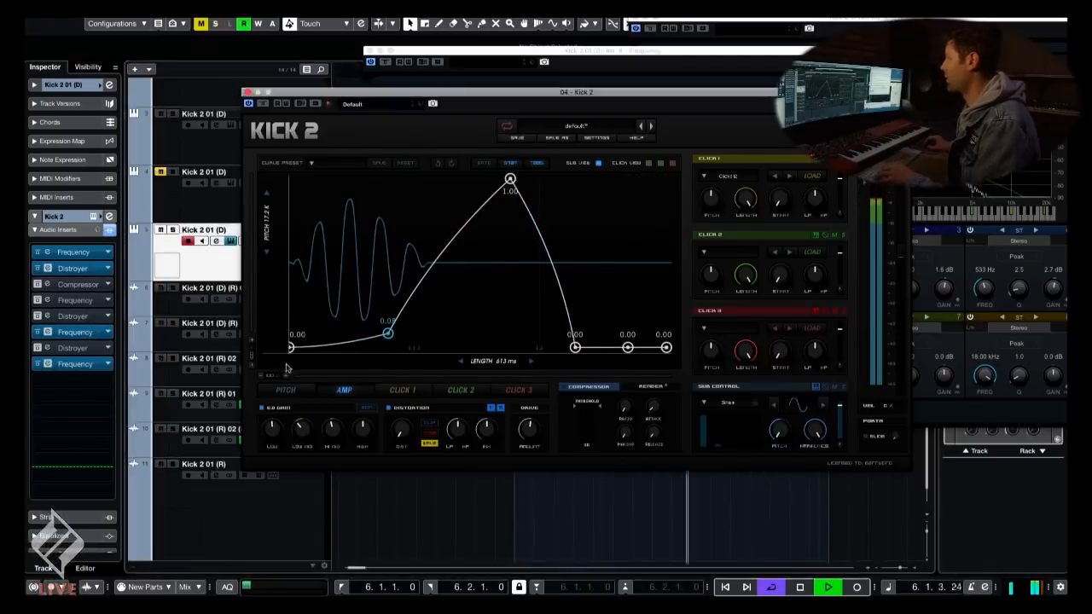
{"action": "left_click", "coordinate": [247, 92]}
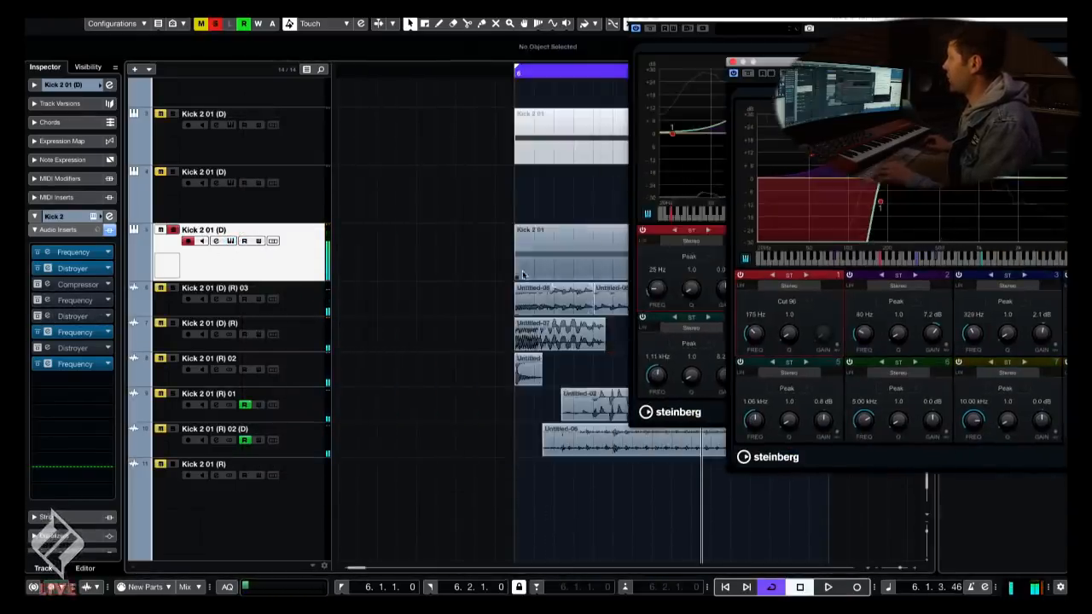
- Select the copied track's part and activate its fifth-slot Distroyer during soloed playback, closing the Distroyer window
{"action": "left_click", "coordinate": [523, 274]}
{"action": "scroll", "coordinate": [363, 259], "scroll_direction": "right", "scroll_amount": 2}
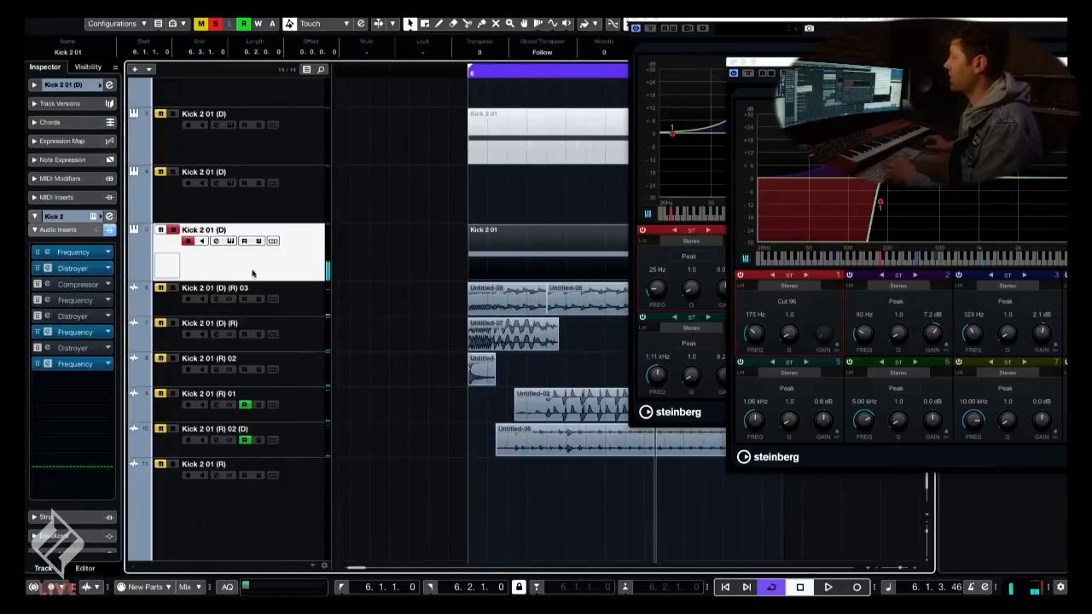
{"action": "key", "text": "space"}
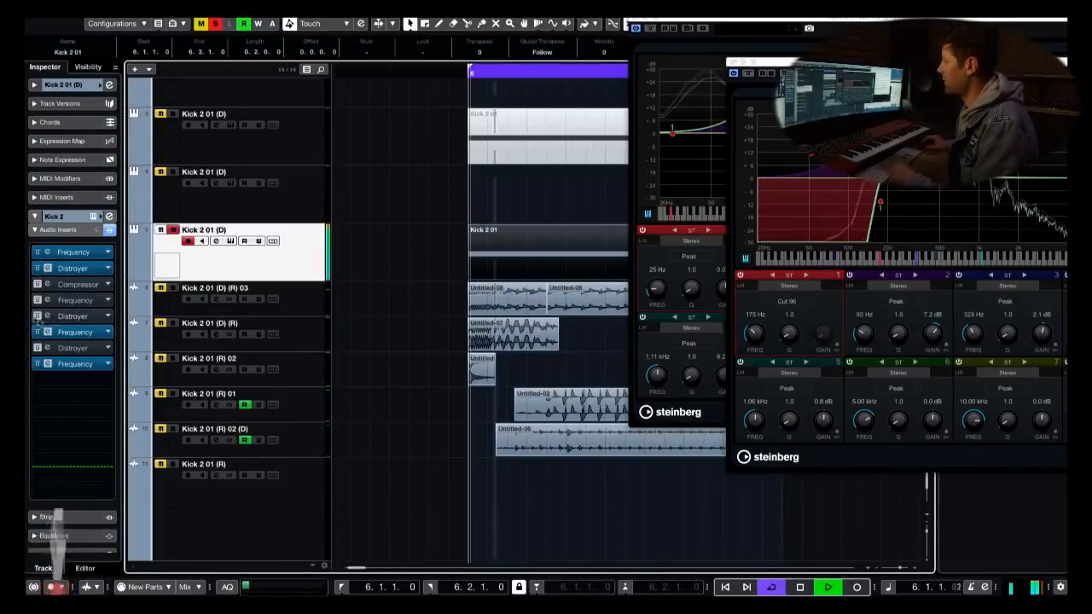
{"action": "left_click", "coordinate": [70, 317]}
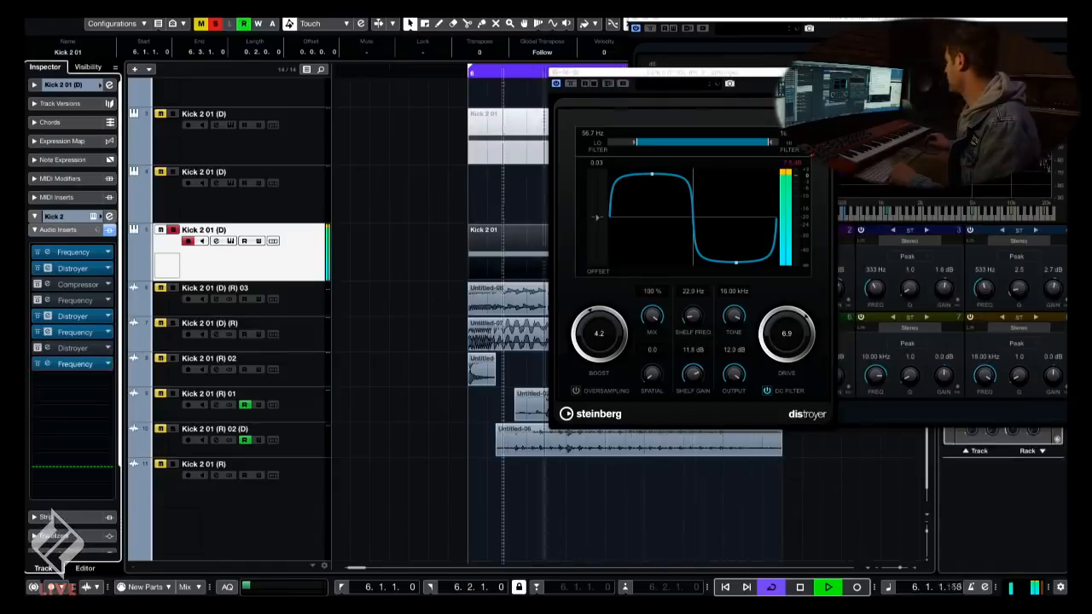
{"action": "left_click", "coordinate": [77, 365]}
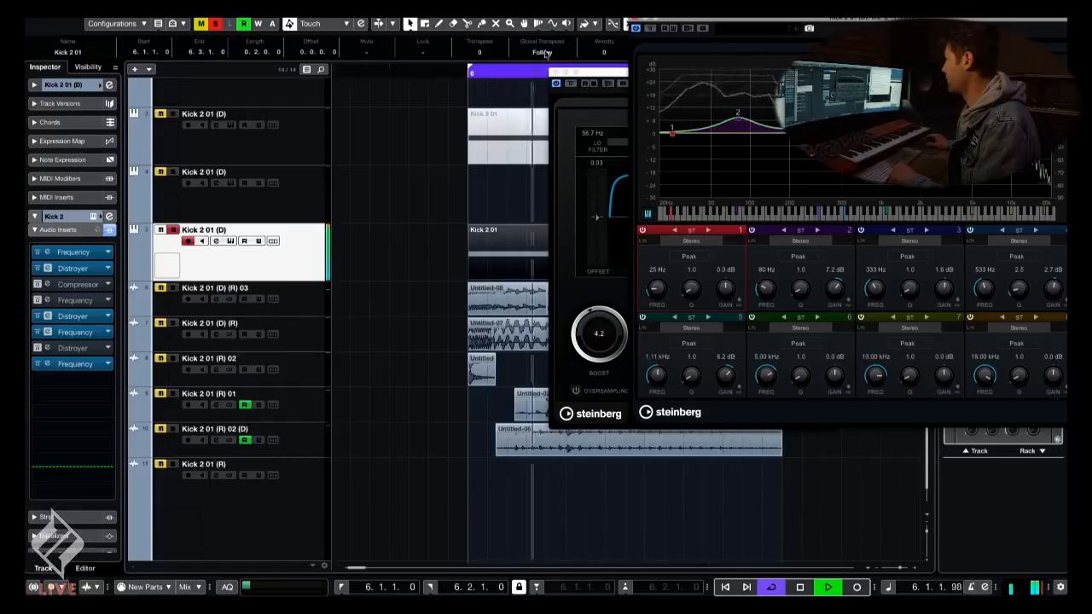
{"action": "left_click_drag", "start_coordinate": [621, 311], "coordinate": [379, 322]}
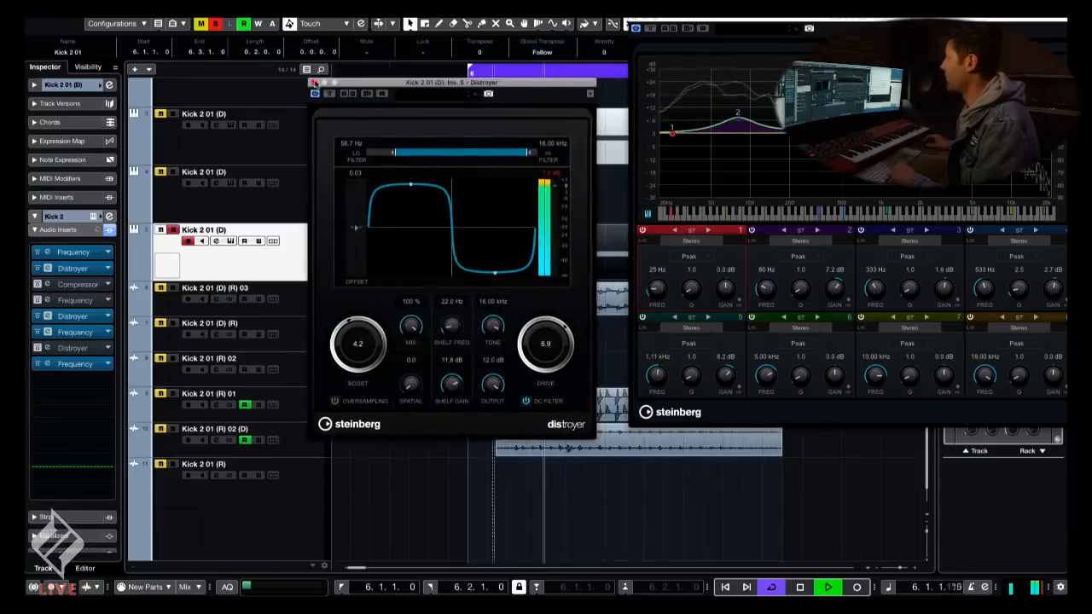
{"action": "left_click", "coordinate": [314, 82]}
{"action": "key", "text": "space"}
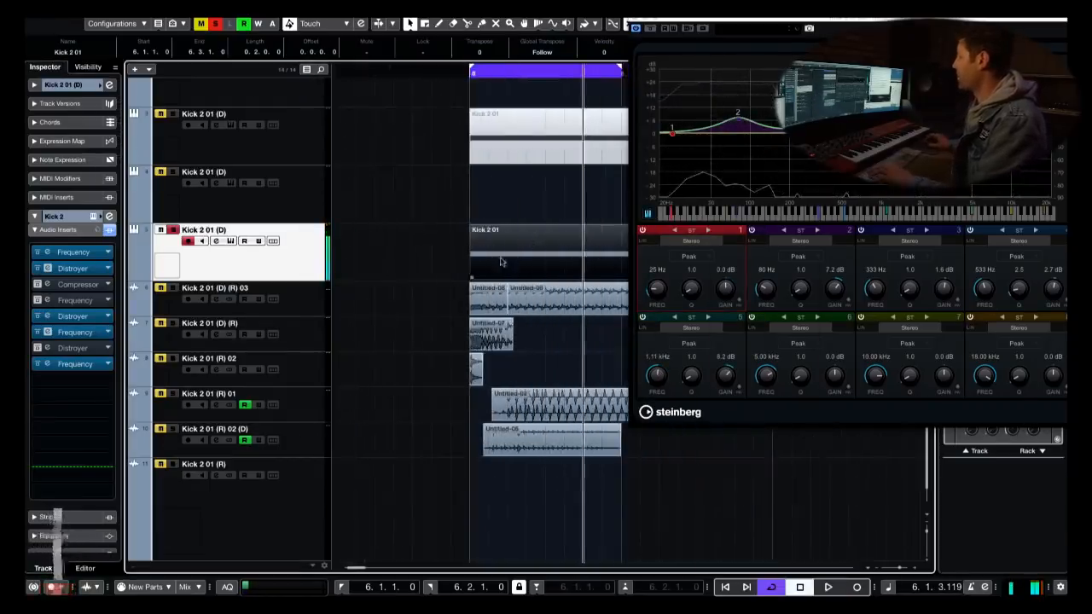
- Render the selected part as separate events with channel settings, tail off and 16 bit, muting the source event
{"action": "key", "text": "alt+r"}
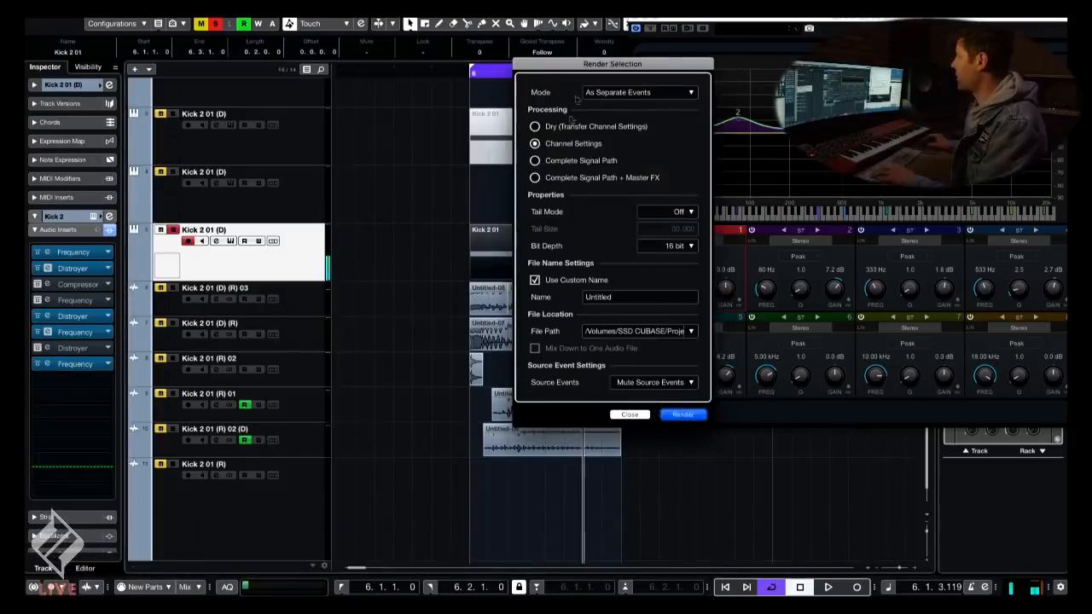
{"action": "key", "text": "Return"}
{"action": "scroll", "coordinate": [352, 295], "scroll_direction": "right", "scroll_amount": 3}
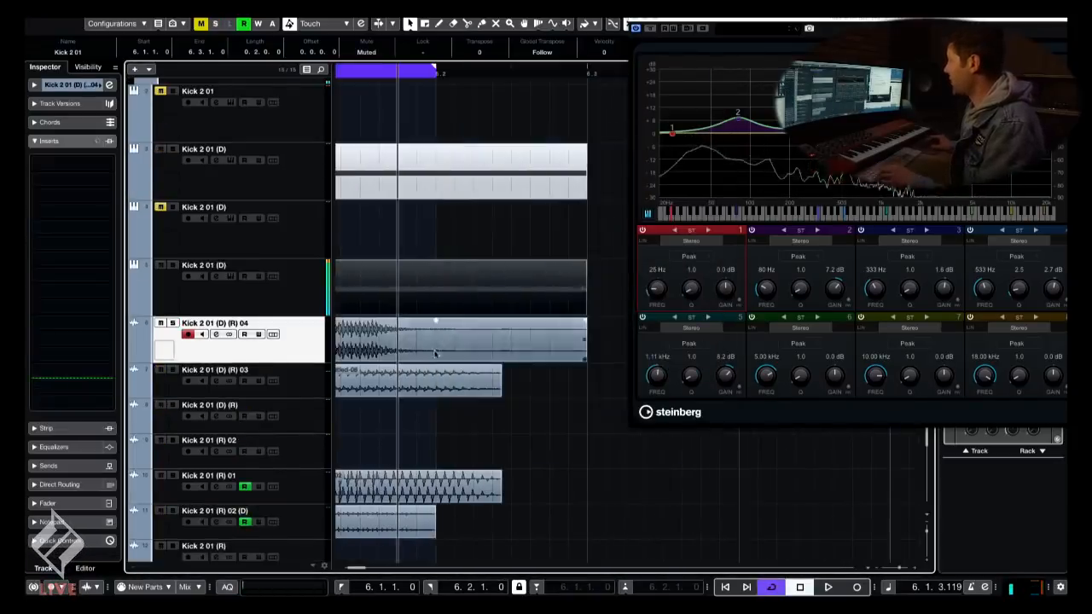
- Trim the rendered event's beginning off at 6.1.1.75 and place the reversed remainder so it starts at 5.4.1.90
{"action": "scroll", "coordinate": [358, 333], "scroll_direction": "left", "scroll_amount": 2}
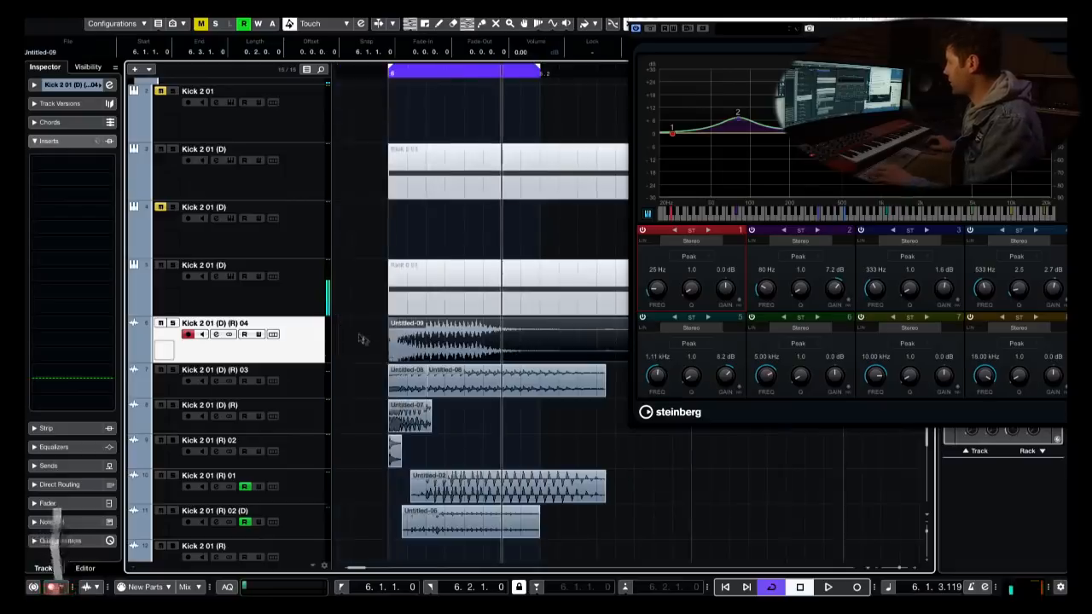
{"action": "key", "text": "3"}
{"action": "left_click", "coordinate": [415, 342]}
{"action": "key", "text": "1"}
{"action": "left_click", "coordinate": [401, 342]}
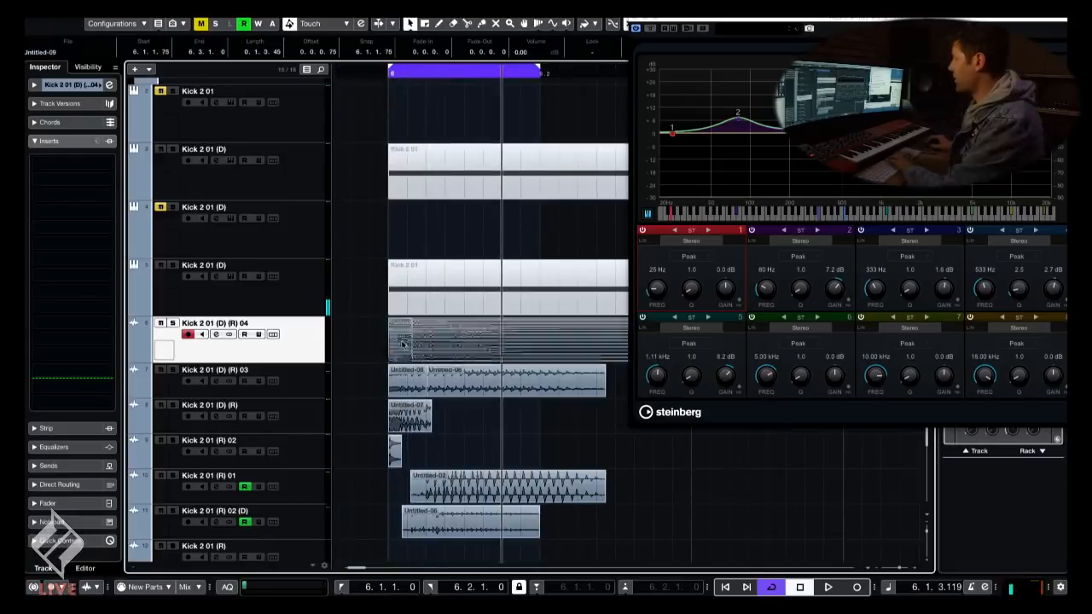
{"action": "key", "text": "Delete"}
{"action": "scroll", "coordinate": [546, 343], "scroll_direction": "right", "scroll_amount": 2}
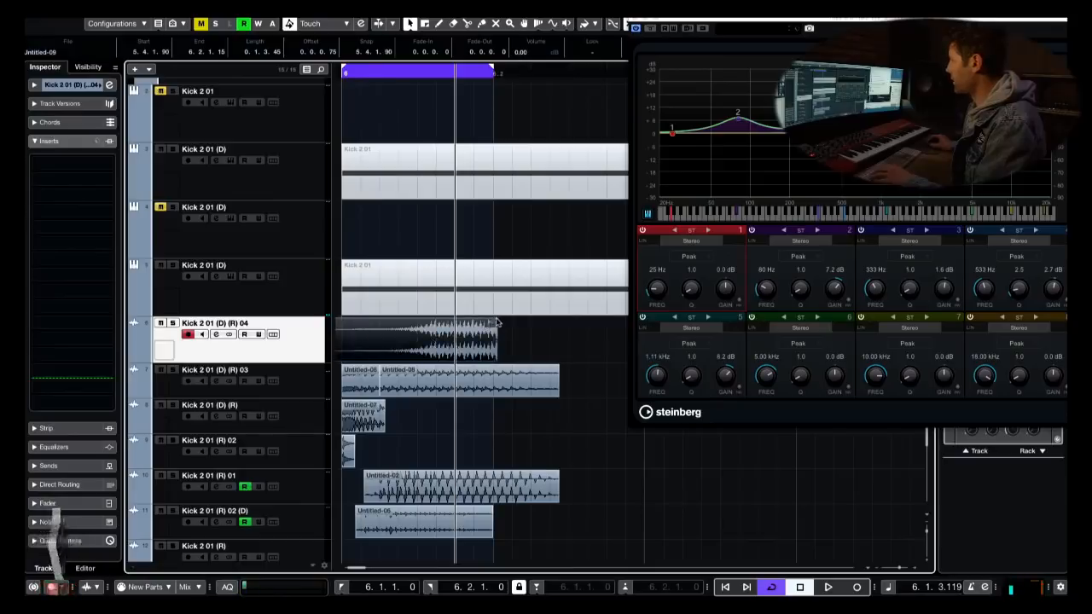
- Give the reversed event a fade-out of 0.0.0.42 and lower its track volume to about -7.66 dB during playback
{"action": "key", "text": "space"}
{"action": "scroll", "coordinate": [454, 295], "scroll_direction": "up", "scroll_amount": 2}
{"action": "scroll", "coordinate": [453, 295], "scroll_direction": "right", "scroll_amount": 2}
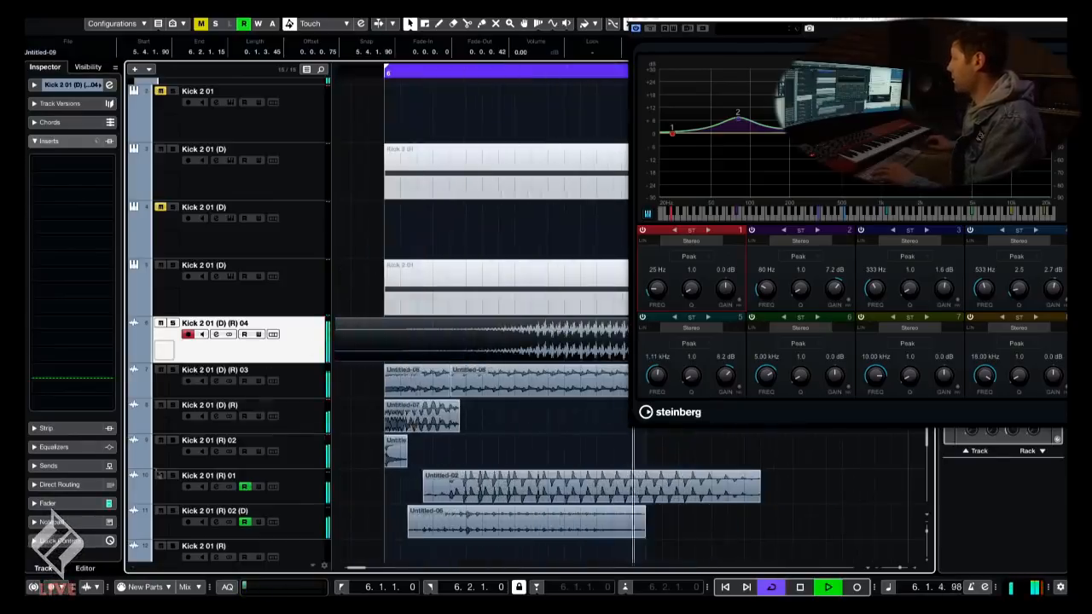
{"action": "left_click", "coordinate": [53, 503]}
{"action": "left_click_drag", "start_coordinate": [52, 340], "coordinate": [52, 352]}
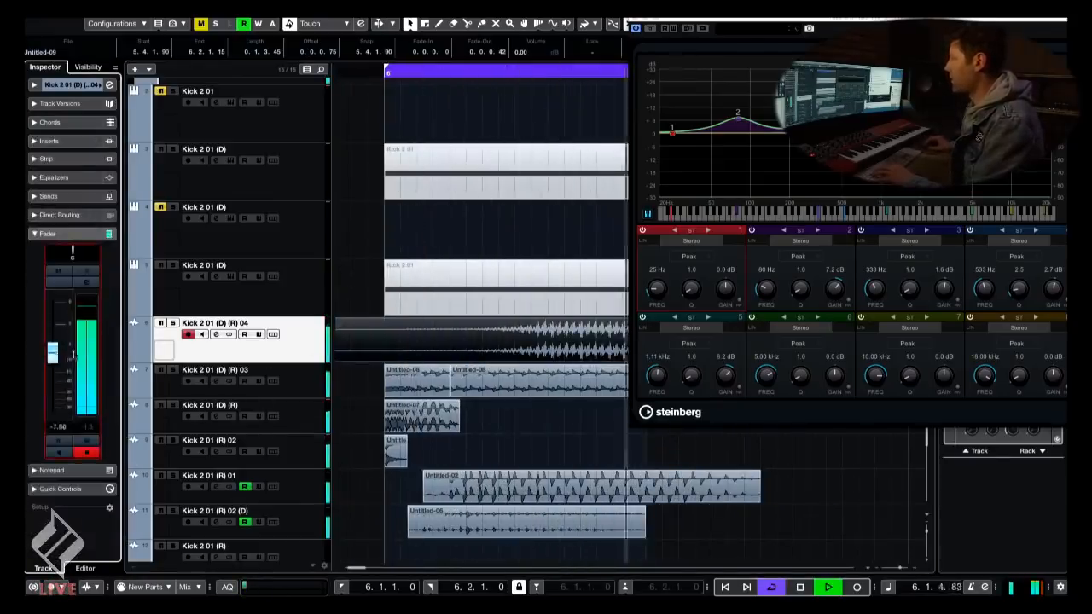
- Slip the reversed event's audio within its boundaries to an offset of 0.0.0.69, and enlarge the rendered audio tracks for comparison
{"action": "scroll", "coordinate": [464, 341], "scroll_direction": "up", "scroll_amount": 2}
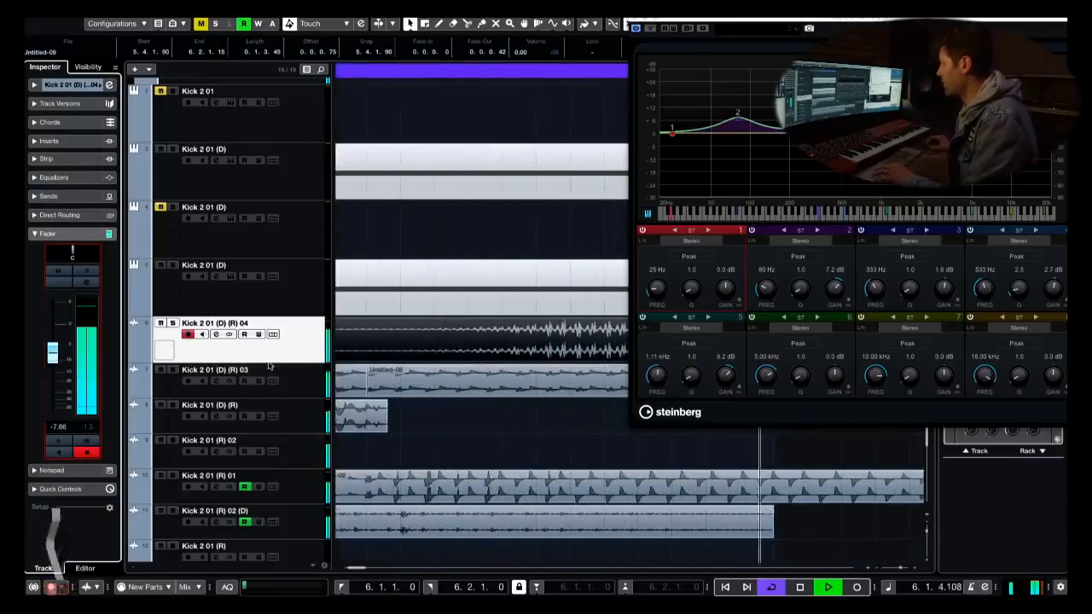
{"action": "left_click_drag", "start_coordinate": [271, 371], "coordinate": [293, 444]}
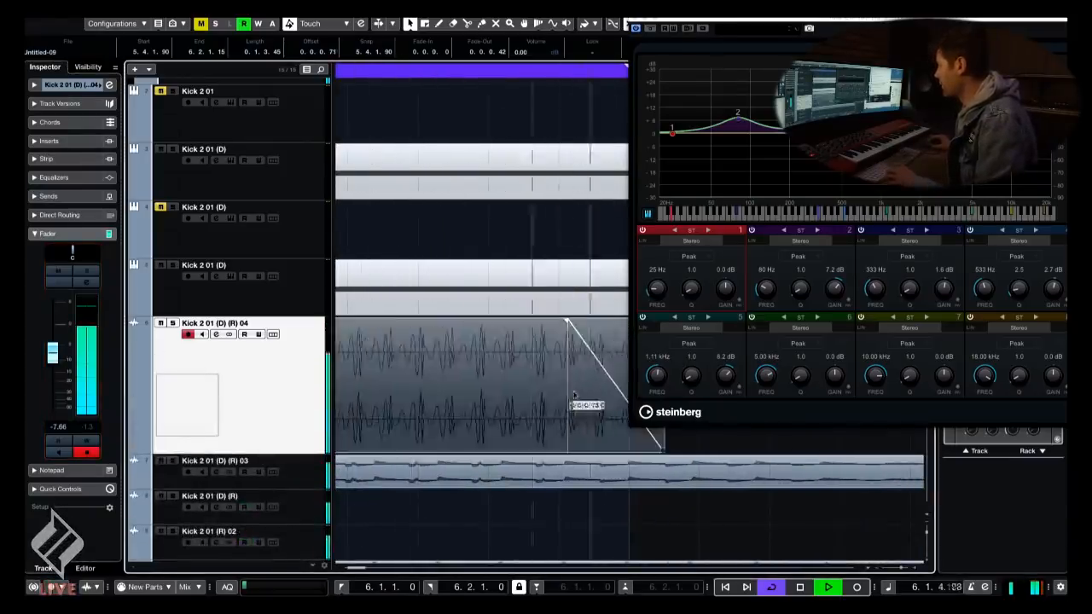
{"action": "scroll", "coordinate": [293, 425], "scroll_direction": "down", "scroll_amount": 3}
{"action": "left_click", "coordinate": [293, 425], "text": "shift"}
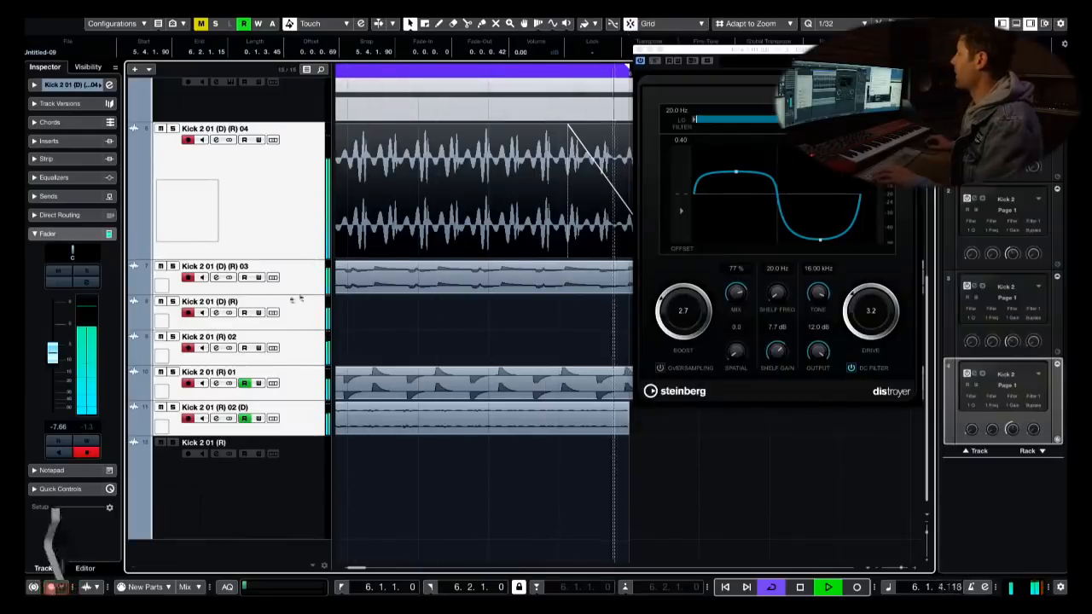
{"action": "key", "text": "alt+Down"}
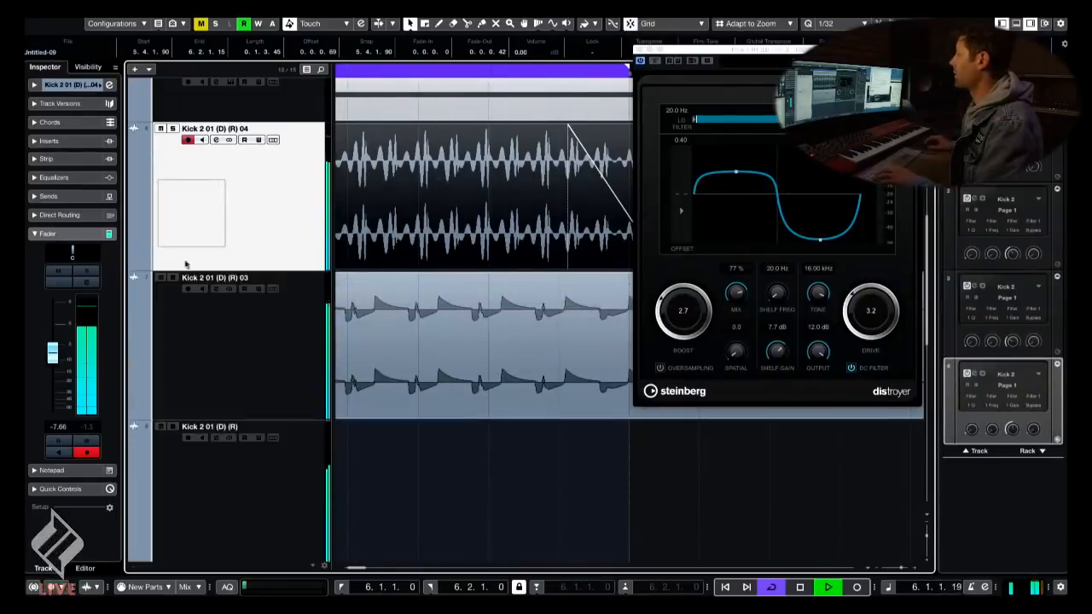
- Lower the reversed layer's track volume to -12.7 dB and slip the event's audio to an offset of 0.0.0.35
{"action": "left_click_drag", "start_coordinate": [67, 351], "coordinate": [61, 372]}
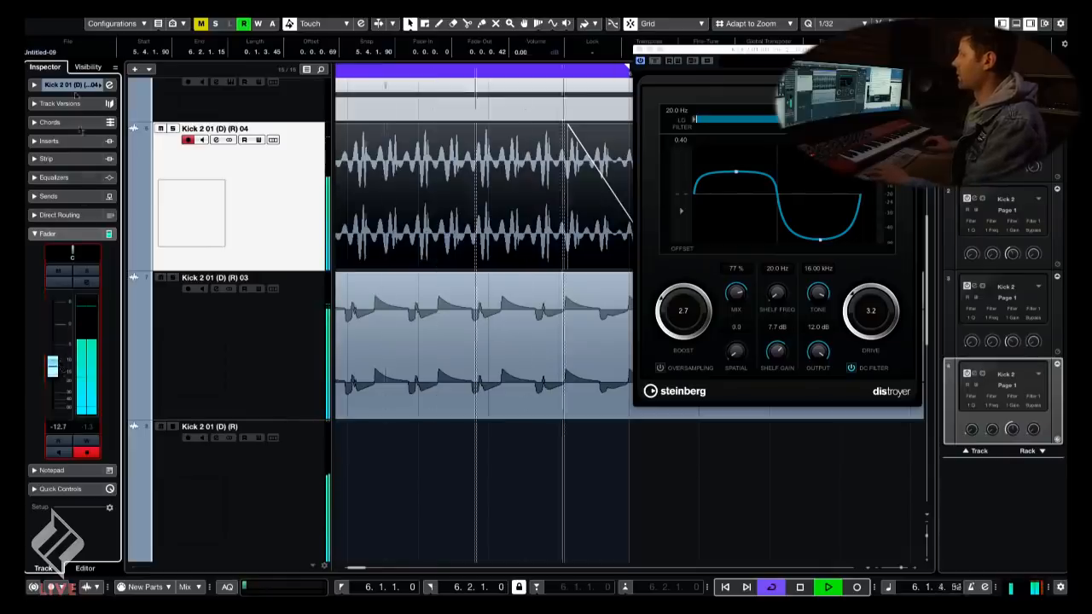
{"action": "left_click", "coordinate": [72, 84]}
{"action": "key", "text": "h"}
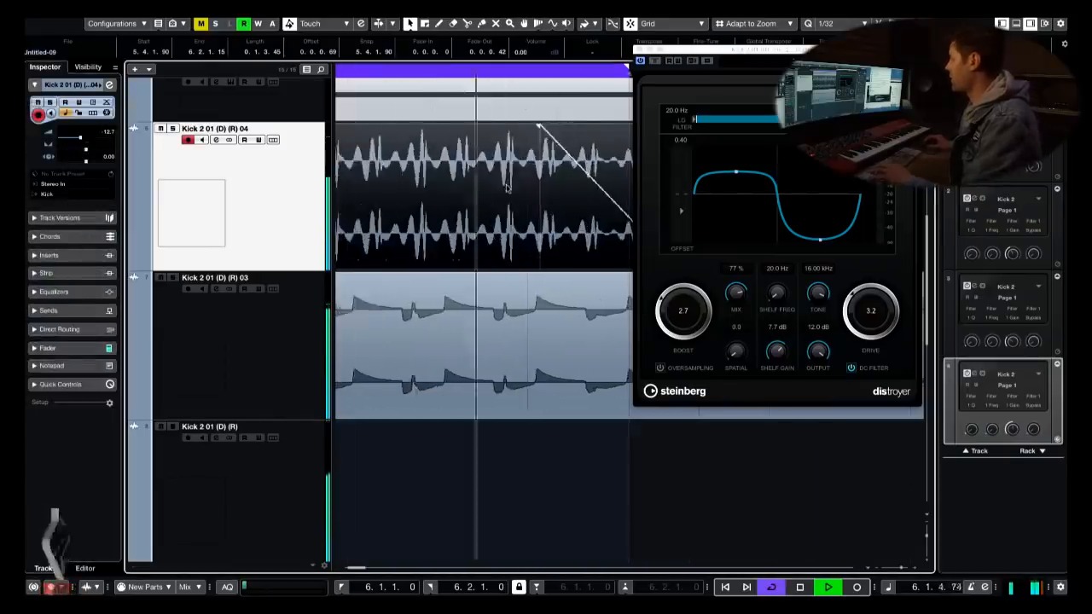
{"action": "left_click", "coordinate": [665, 231]}
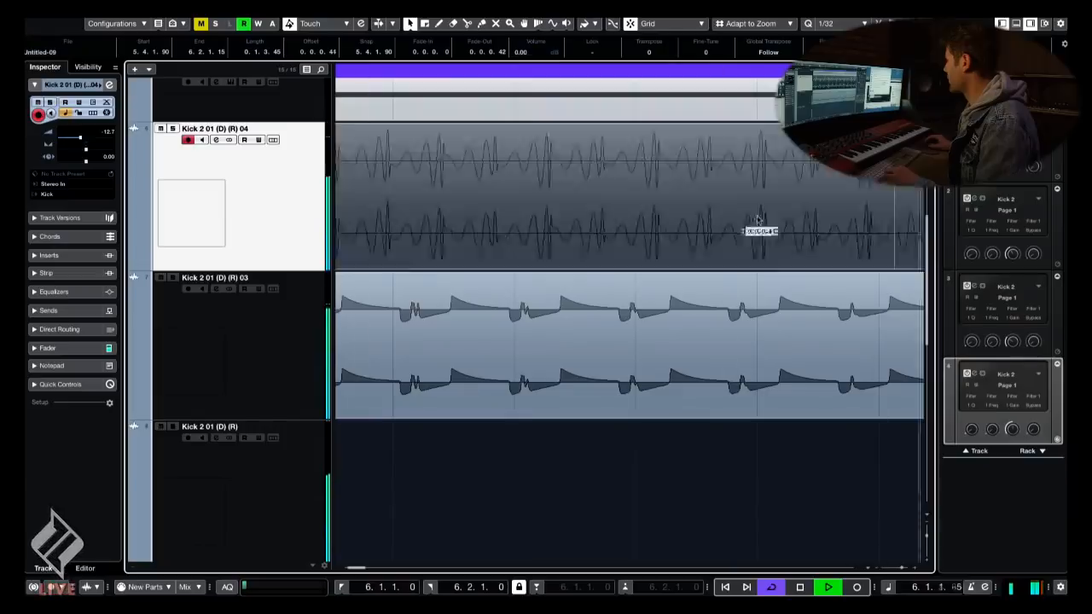
- Insert a Frequency EQ in the first insert slot of the reversed layer's track
{"action": "left_click", "coordinate": [76, 349]}
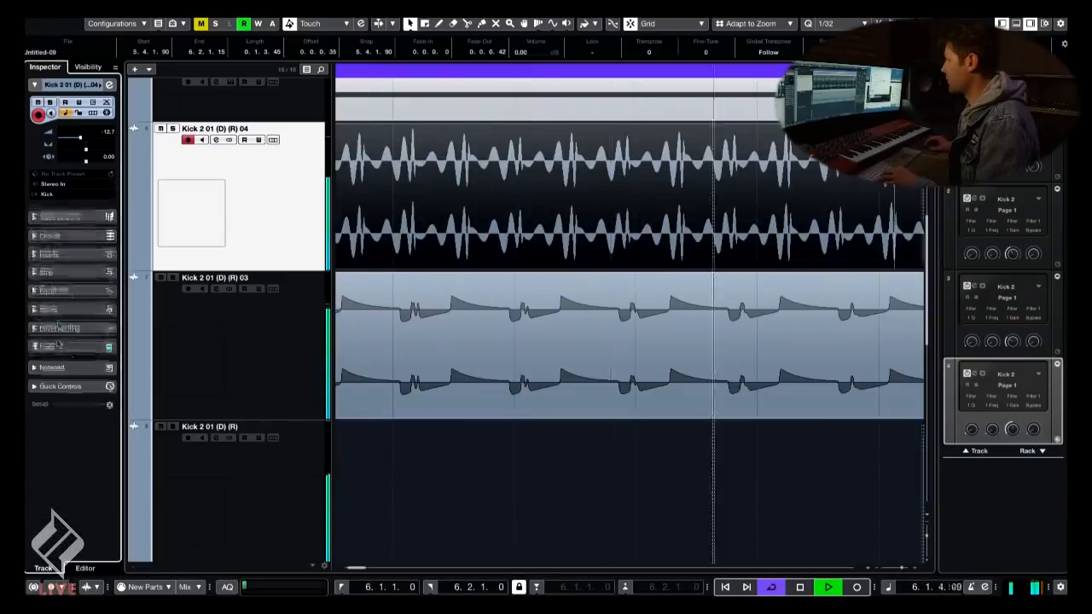
{"action": "left_click", "coordinate": [49, 140]}
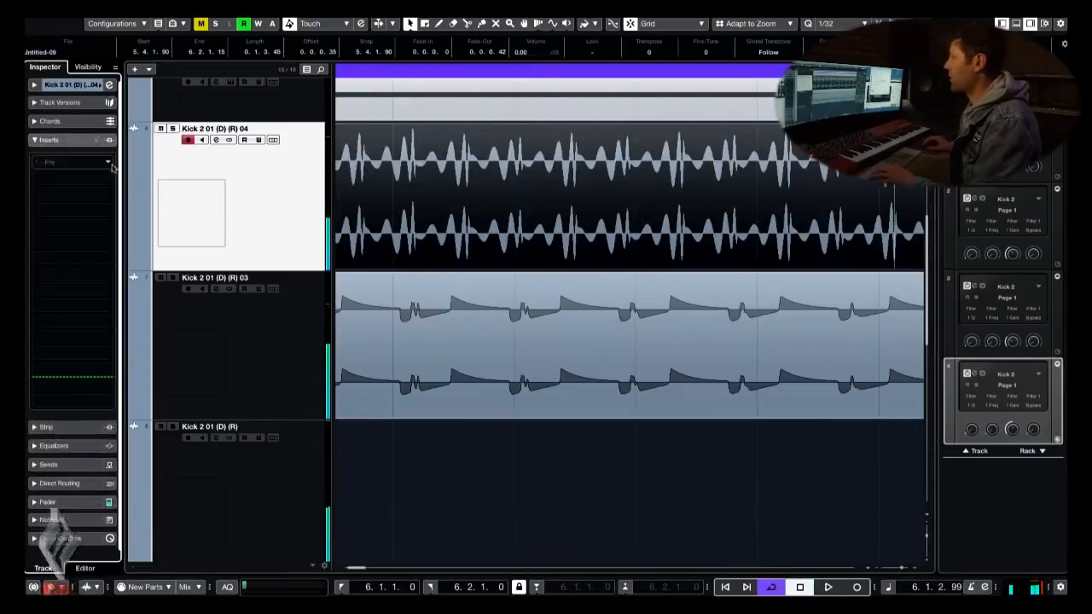
{"action": "left_click", "coordinate": [75, 160]}
{"action": "type", "text": "eq"}
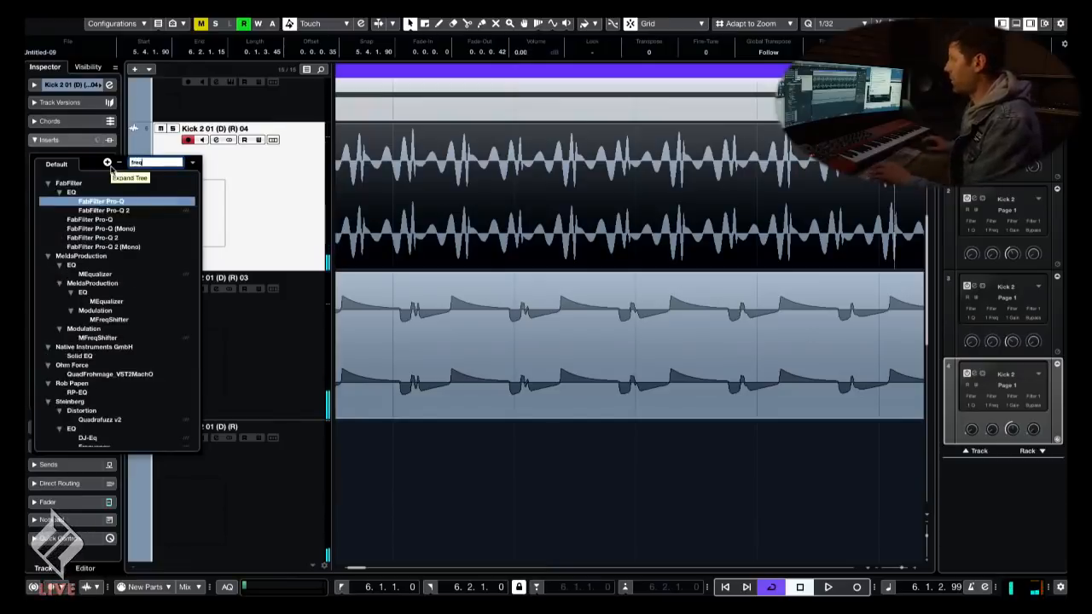
{"action": "key", "text": "BackSpace"}
{"action": "type", "text": "freq"}
{"action": "left_click", "coordinate": [94, 256]}
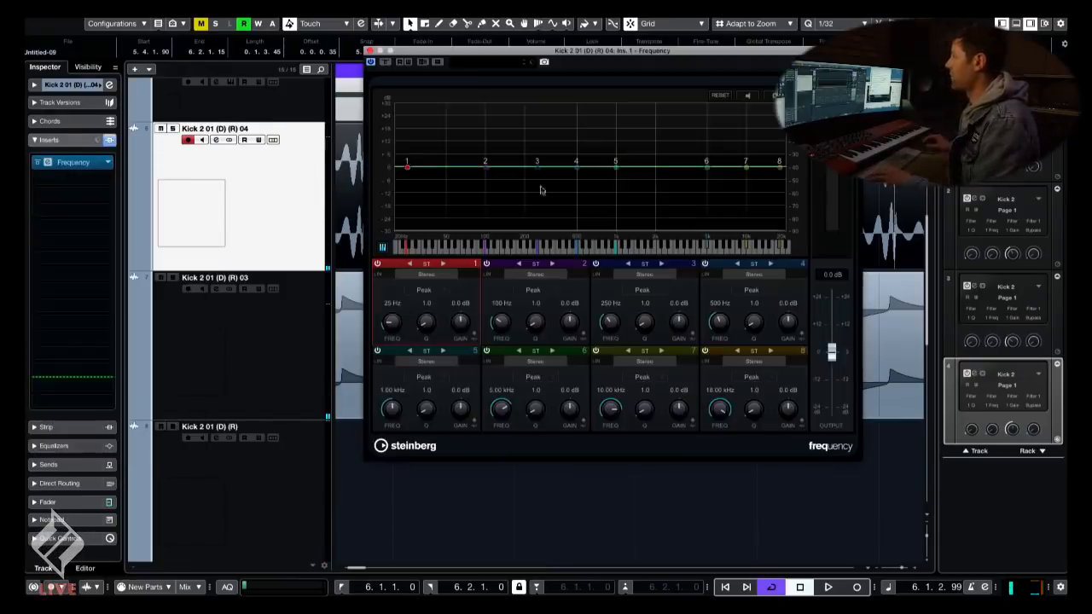
- Set the new EQ's band 1 to Cut 96 at 251 Hz and, with the track soloed, boost band 8 about 24 dB near 11.4 kHz
{"action": "key", "text": "space"}
{"action": "left_click", "coordinate": [425, 291]}
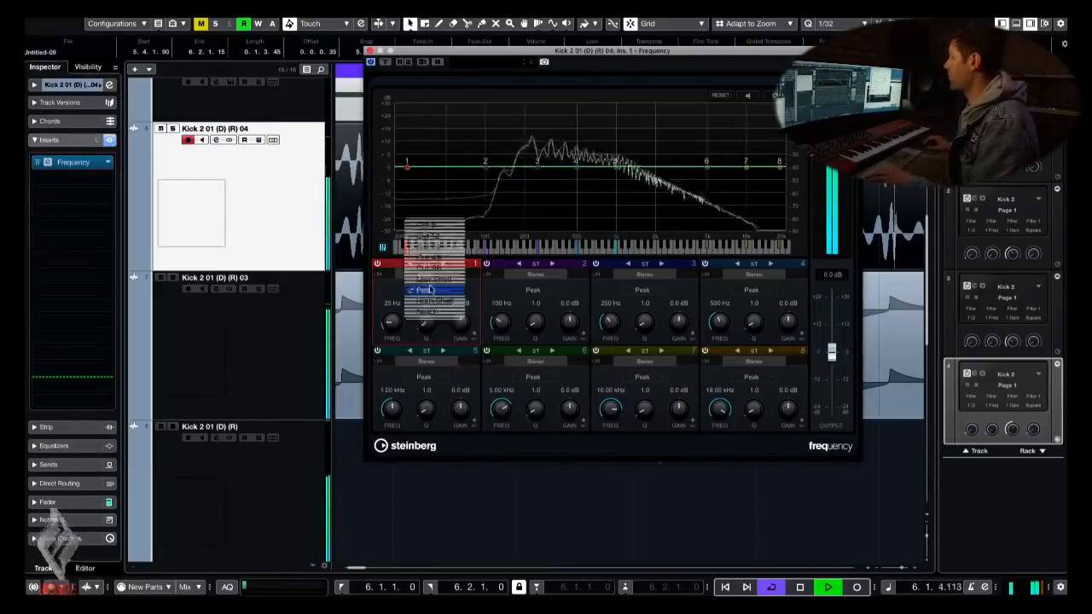
{"action": "left_click", "coordinate": [429, 269]}
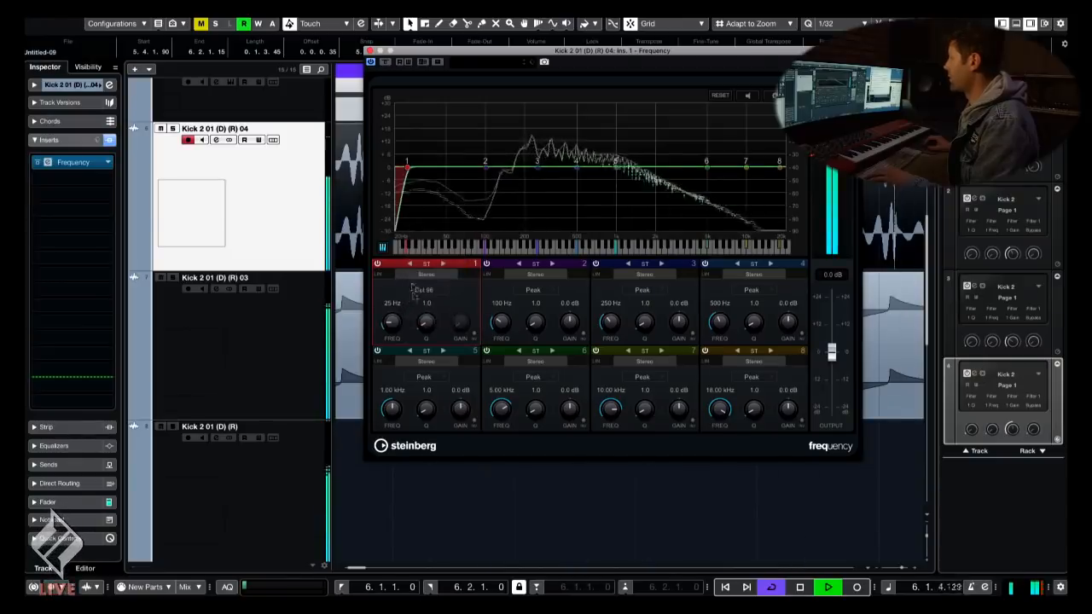
{"action": "left_click_drag", "start_coordinate": [391, 320], "coordinate": [390, 305]}
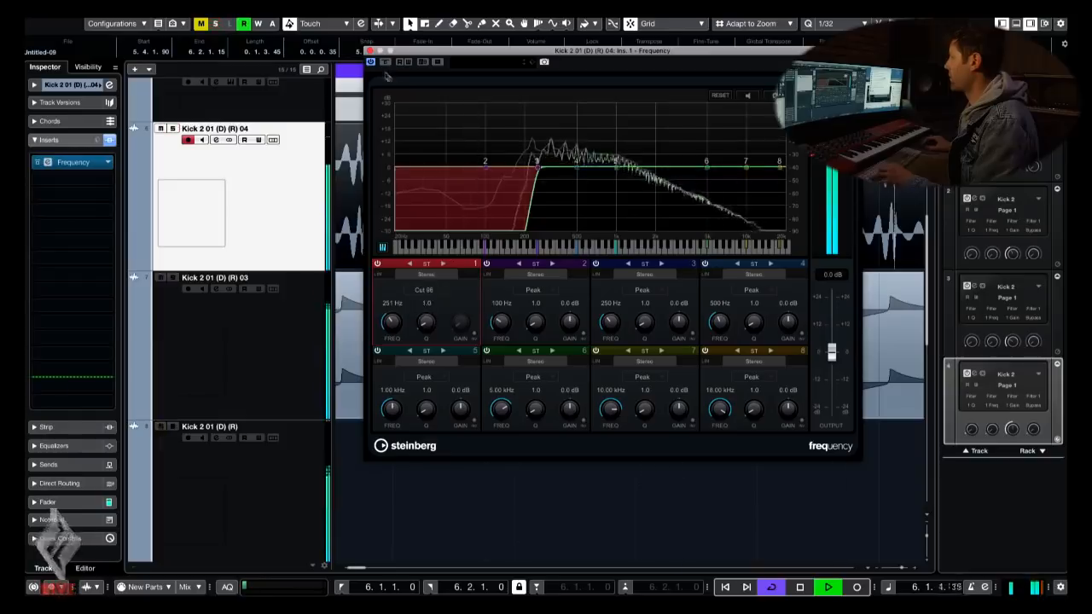
{"action": "key", "text": "s"}
{"action": "left_click_drag", "start_coordinate": [783, 168], "coordinate": [754, 113]}
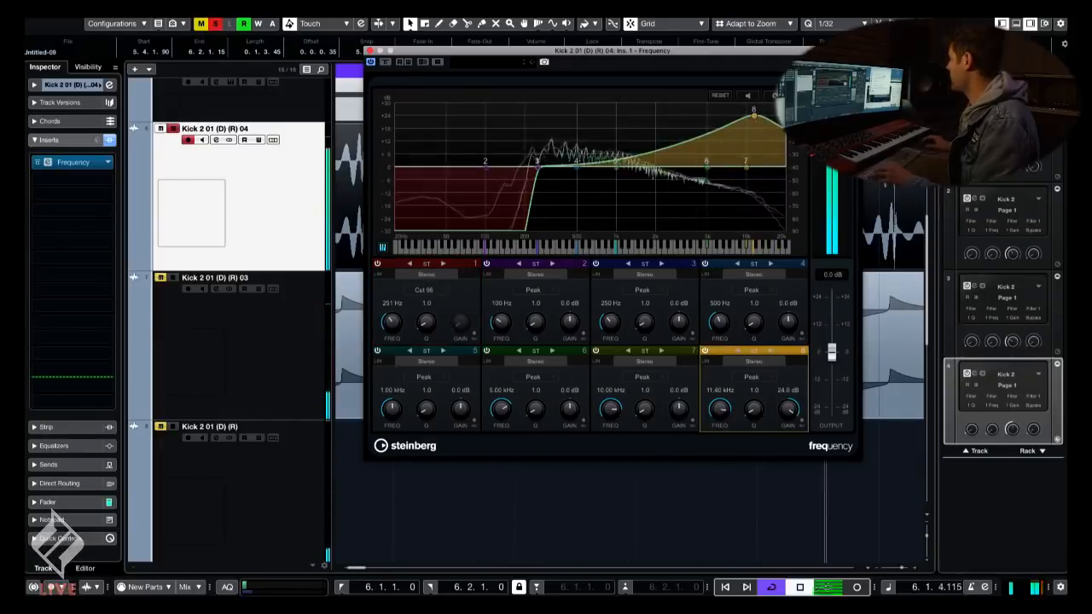
- Close the EQ window, trim the reversed event's start to 6.1.2.60 and give it a fade-in of 0.0.1.112
{"action": "left_click_drag", "start_coordinate": [693, 50], "coordinate": [1061, 147]}
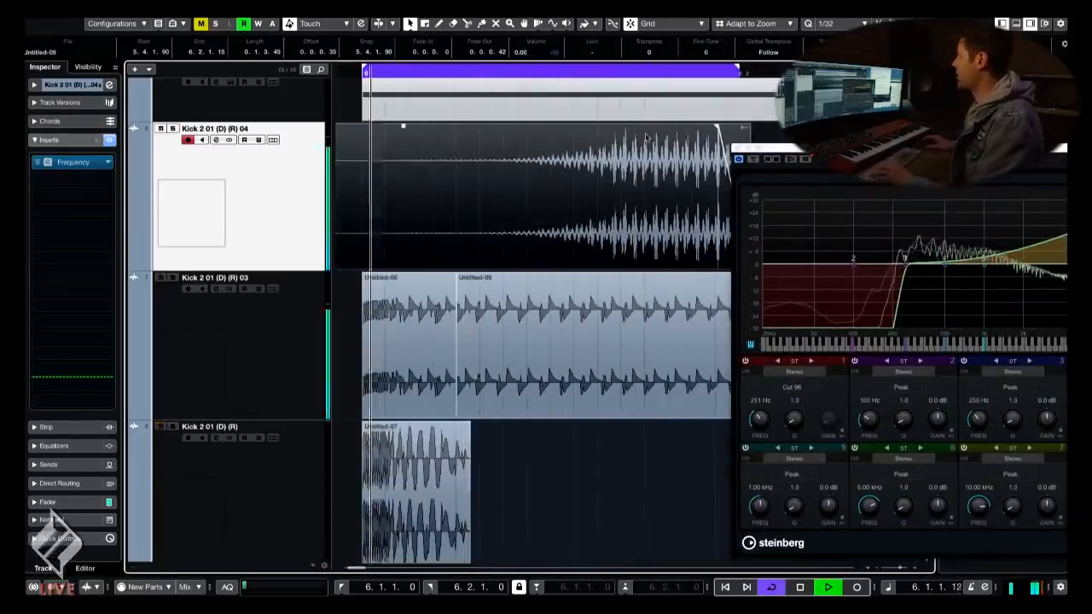
{"action": "left_click", "coordinate": [739, 148]}
{"action": "key", "text": "space"}
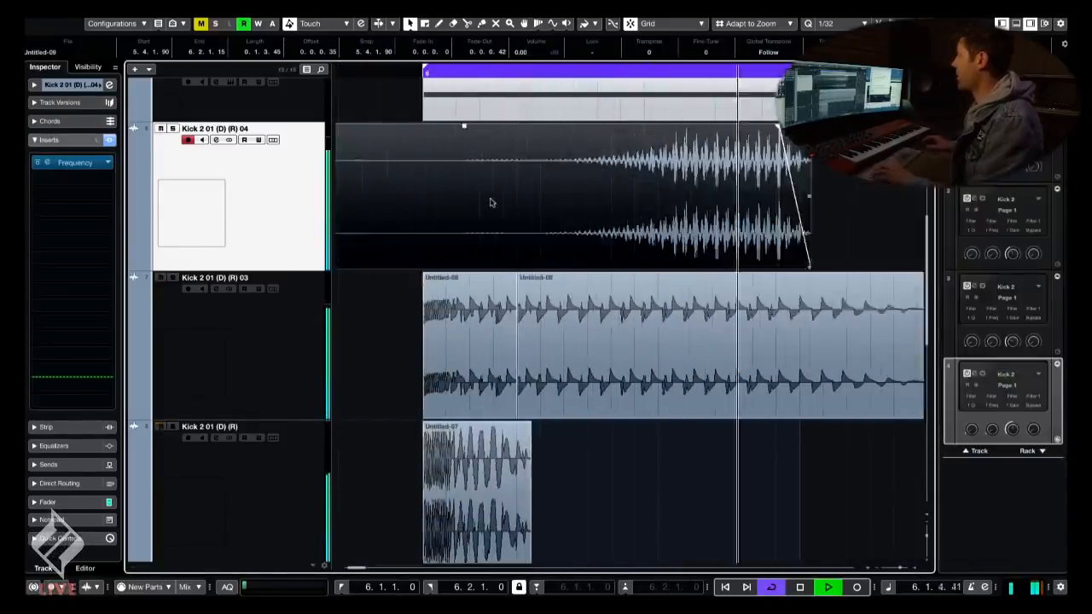
{"action": "left_click_drag", "start_coordinate": [435, 228], "coordinate": [747, 127]}
- Reshape the reversed event's fade-in into a slow-rising bent curve in the fade editor and apply it
{"action": "double_click", "coordinate": [640, 161]}
{"action": "left_click_drag", "start_coordinate": [683, 355], "coordinate": [648, 373]}
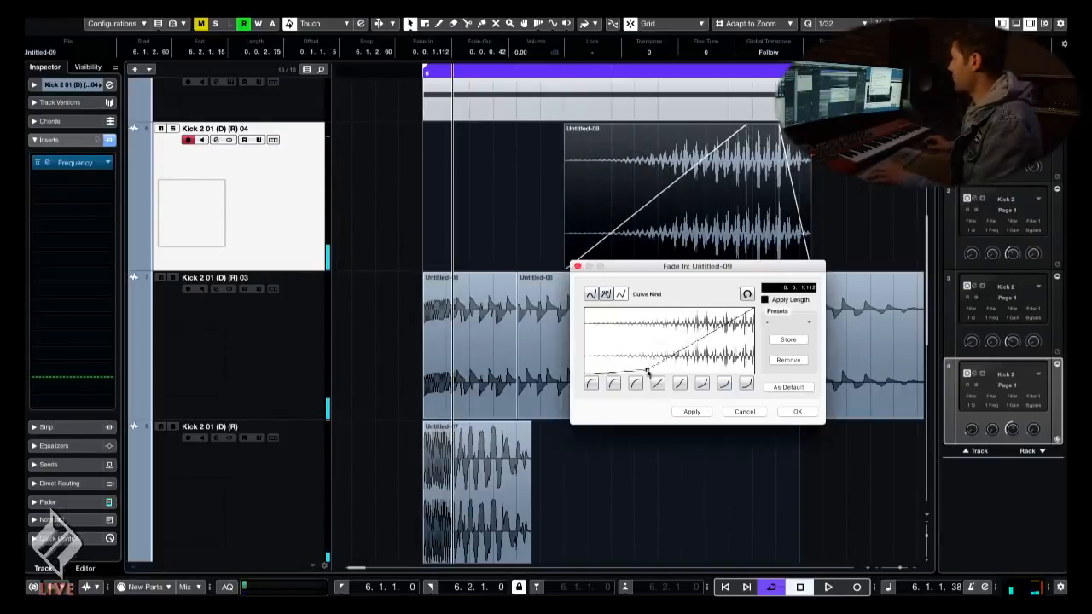
{"action": "left_click", "coordinate": [692, 413]}
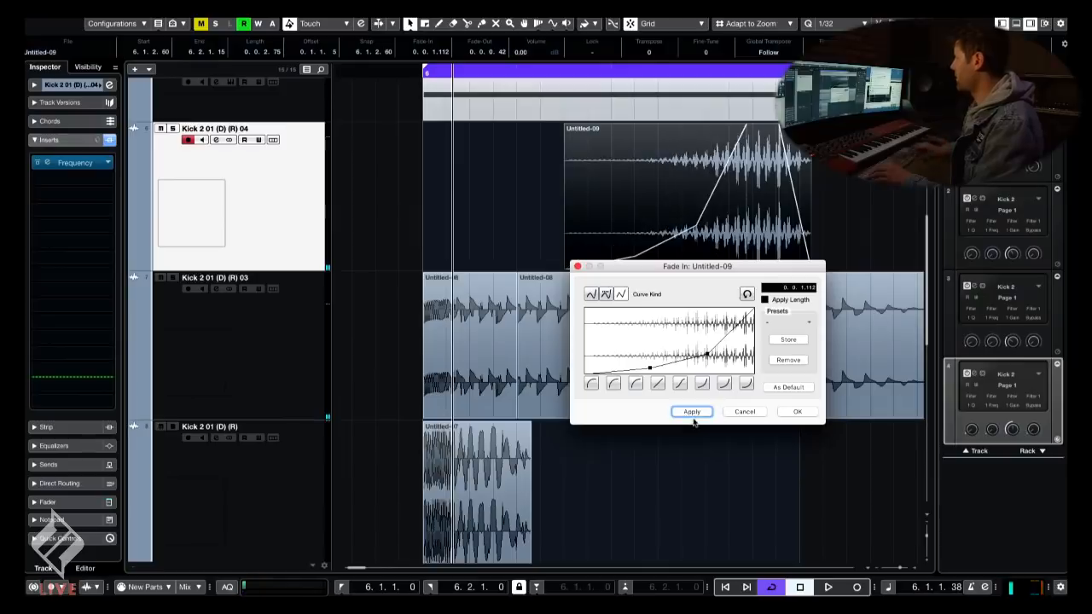
{"action": "key", "text": "space"}
{"action": "key", "text": "Return"}
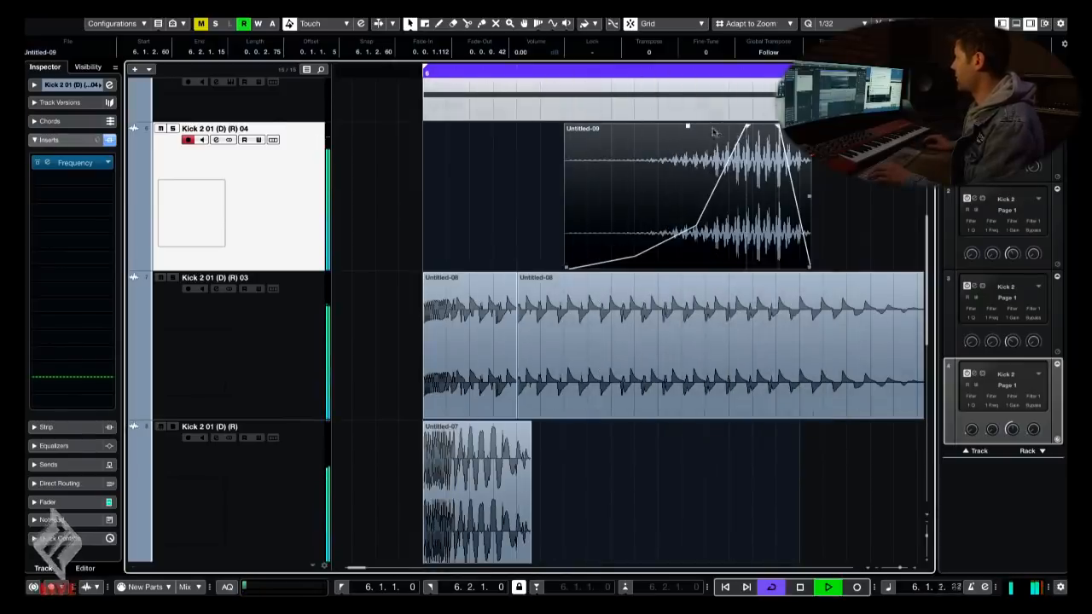
- Lower the reversed event's volume to -5.59 dB during playback
{"action": "key", "text": "h"}
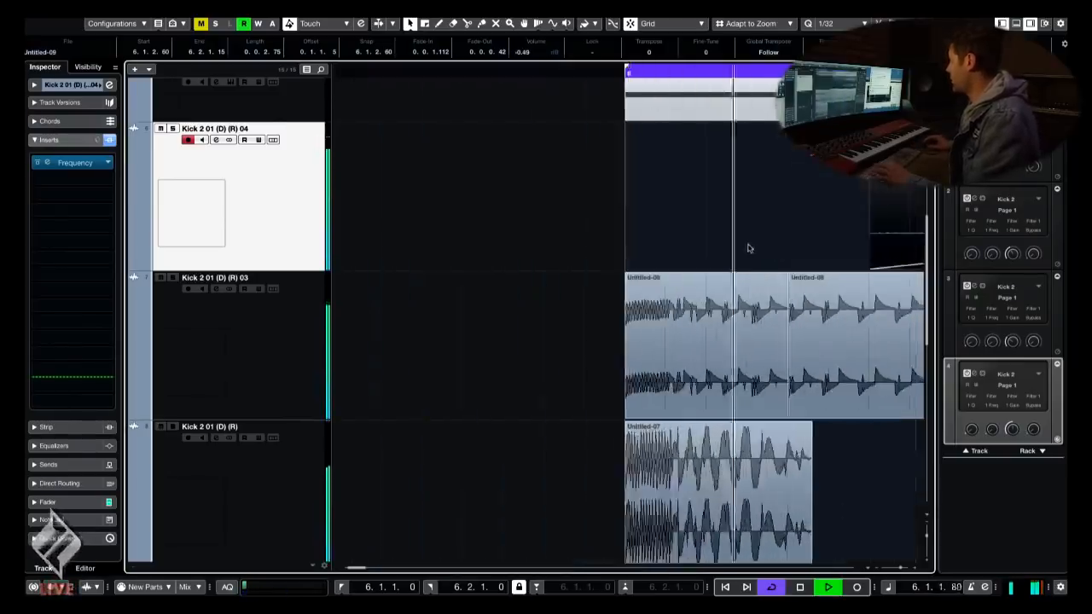
{"action": "key", "text": "h"}
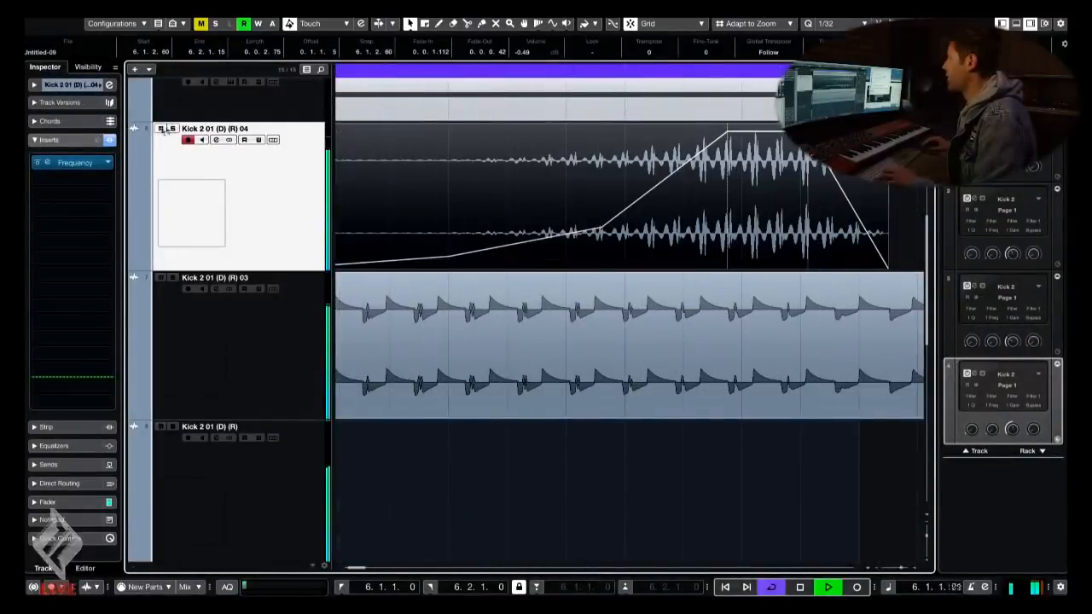
{"action": "key", "text": "g"}
{"action": "key", "text": "g"}
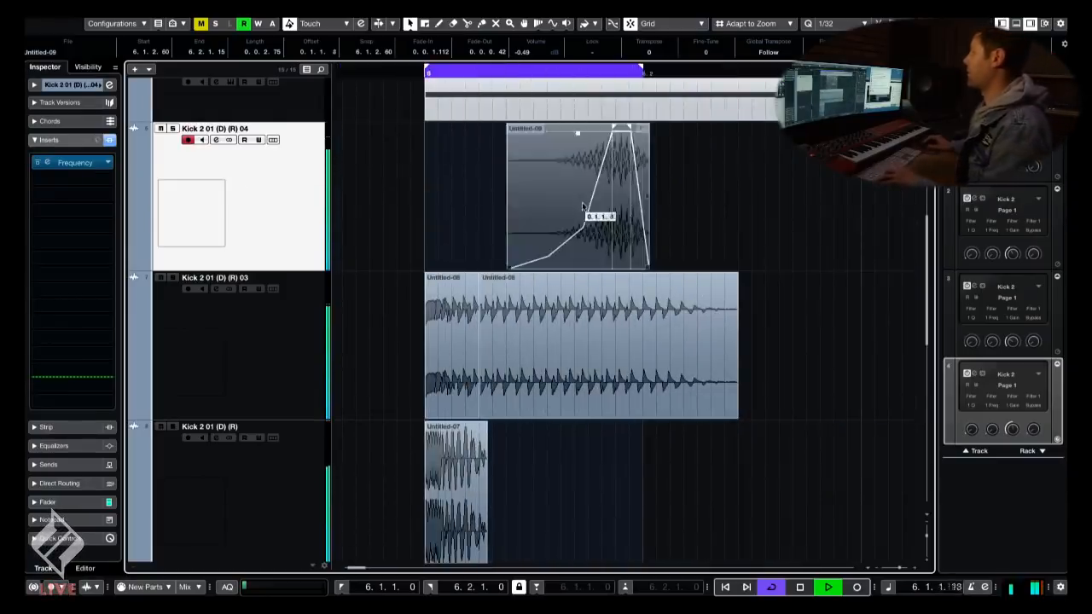
{"action": "left_click_drag", "start_coordinate": [576, 134], "coordinate": [576, 197]}
{"action": "scroll", "coordinate": [577, 197], "scroll_direction": "up", "scroll_amount": 3}
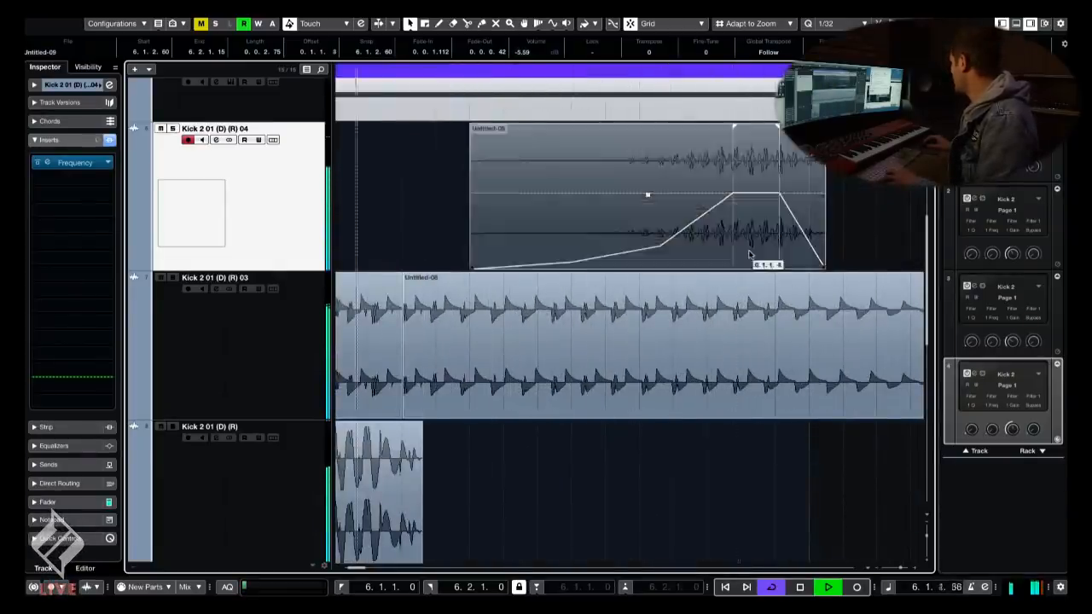
{"action": "scroll", "coordinate": [749, 254], "scroll_direction": "down", "scroll_amount": 5}
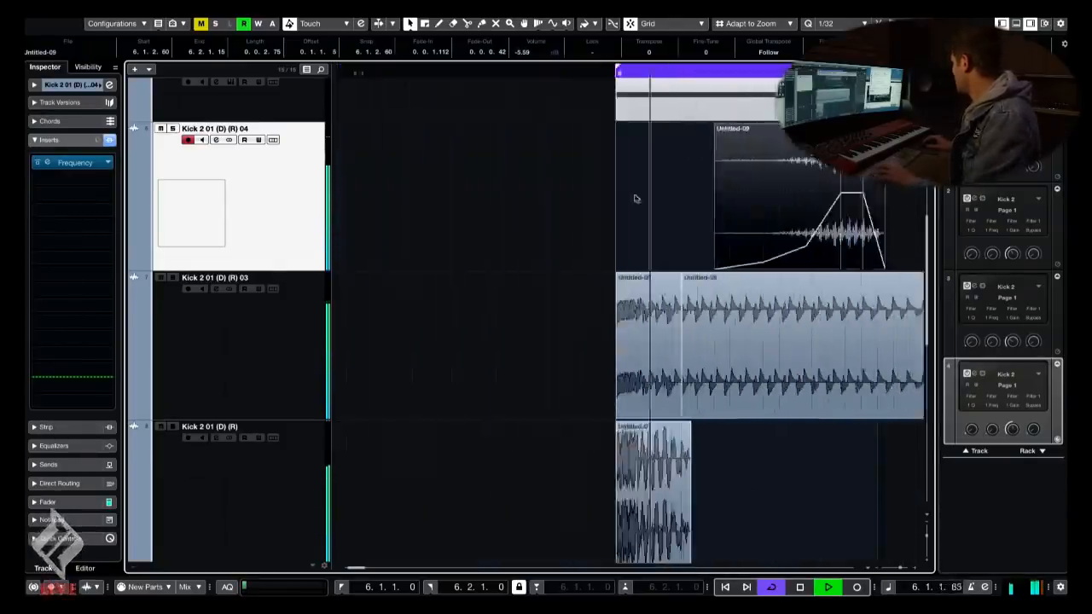
- Reduce the height of the rendered audio tracks and play back the layers together to check the reversed one
{"action": "scroll", "coordinate": [505, 385], "scroll_direction": "up", "scroll_amount": 5}
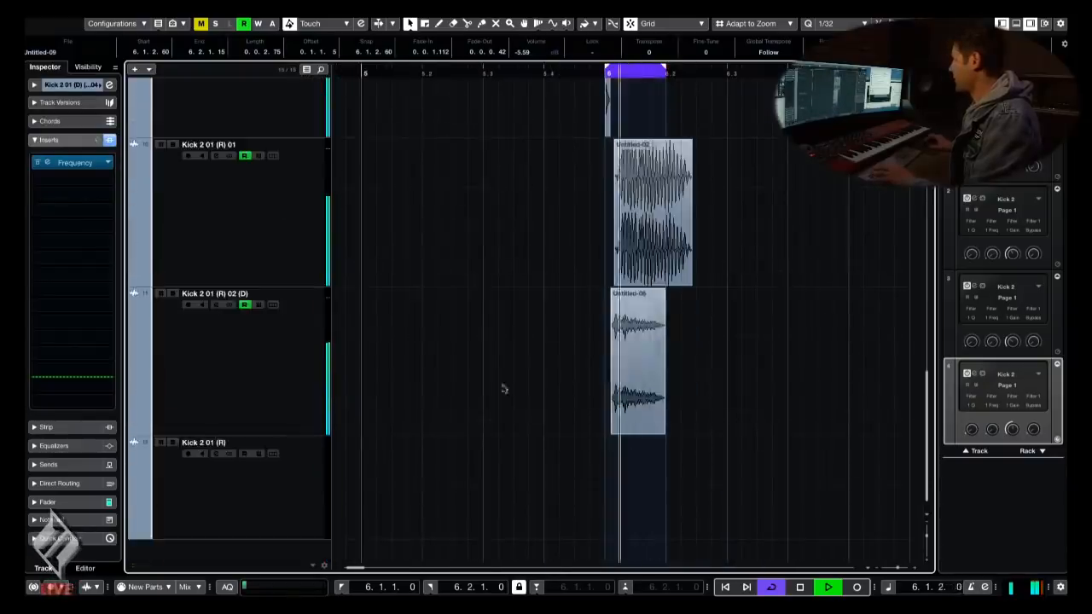
{"action": "key", "text": "space"}
{"action": "scroll", "coordinate": [472, 349], "scroll_direction": "down", "scroll_amount": 5}
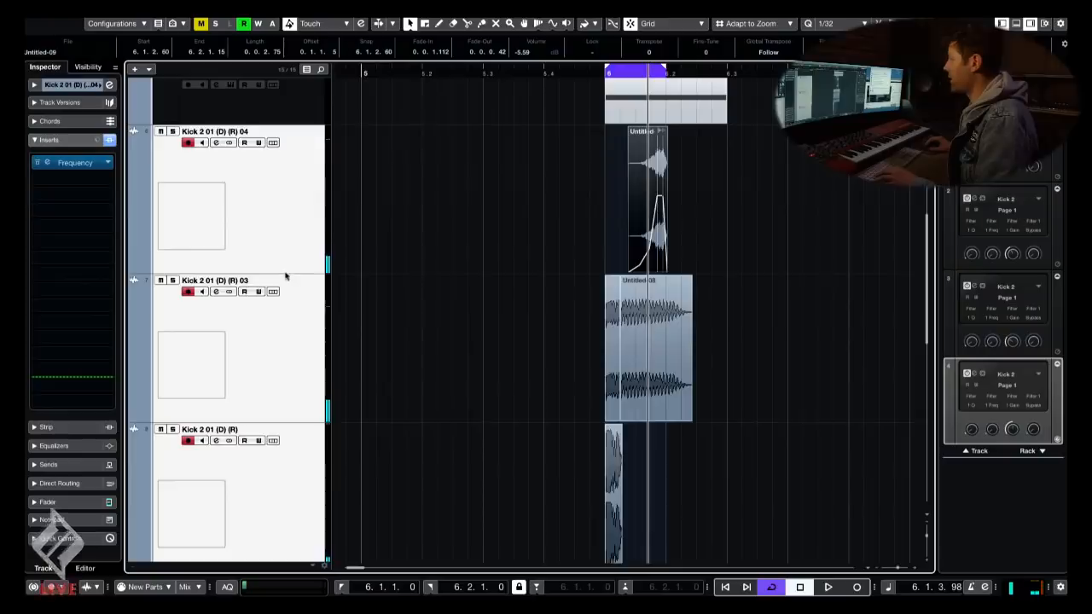
{"action": "scroll", "coordinate": [288, 178], "scroll_direction": "down", "scroll_amount": 5}
{"action": "scroll", "coordinate": [564, 139], "scroll_direction": "up", "scroll_amount": 3}
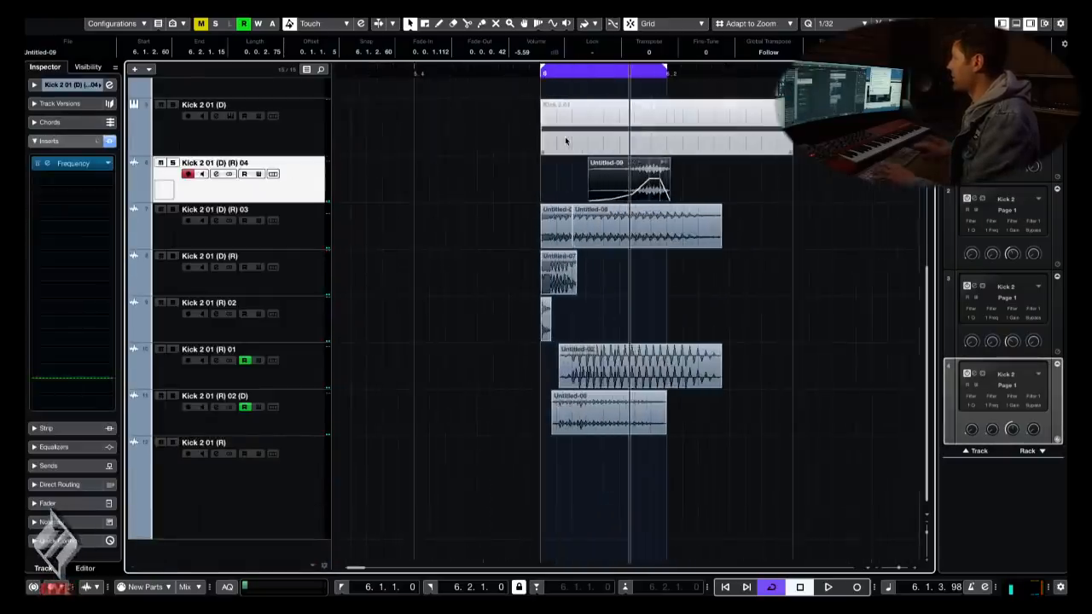
{"action": "key", "text": "space"}
{"action": "scroll", "coordinate": [565, 141], "scroll_direction": "up", "scroll_amount": 4}
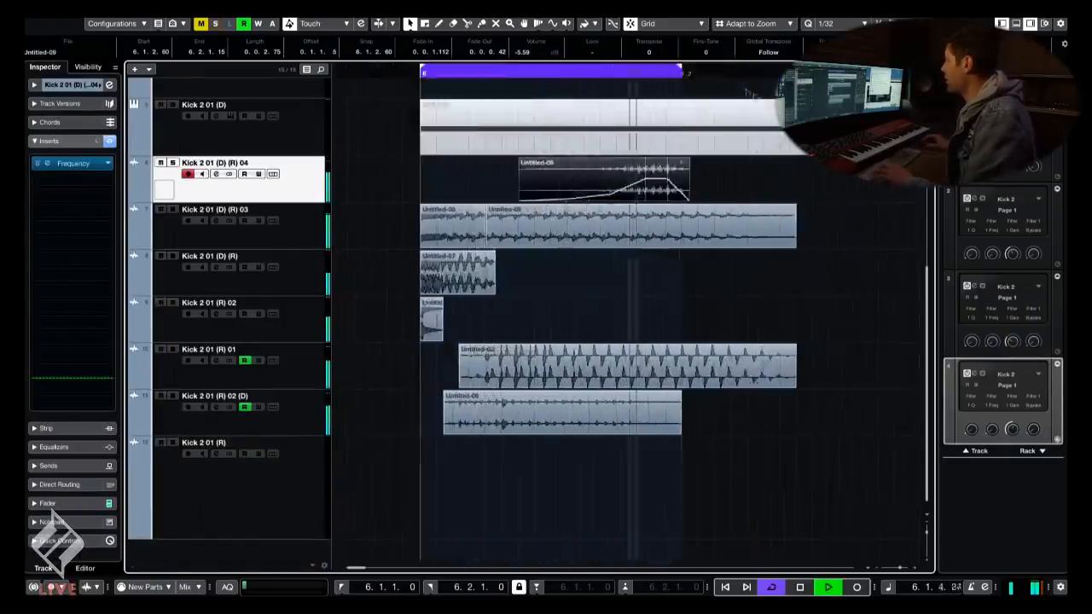
{"action": "scroll", "coordinate": [565, 141], "scroll_direction": "up", "scroll_amount": 2}
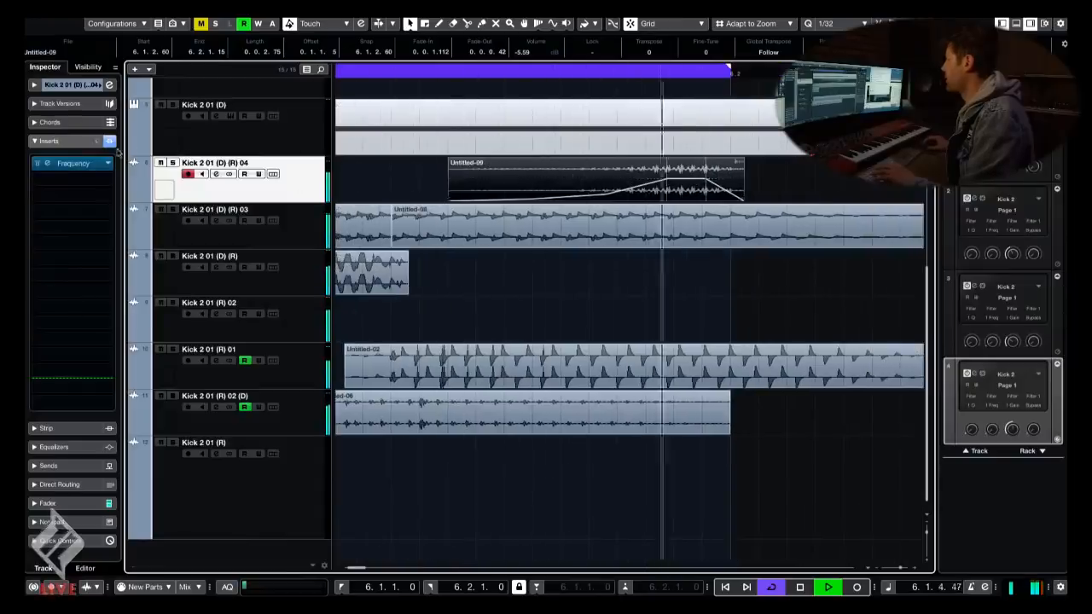
{"action": "key", "text": "space"}
- Insert the REVerence reverb in the second insert slot of the reversed layer's track
{"action": "left_click", "coordinate": [108, 163]}
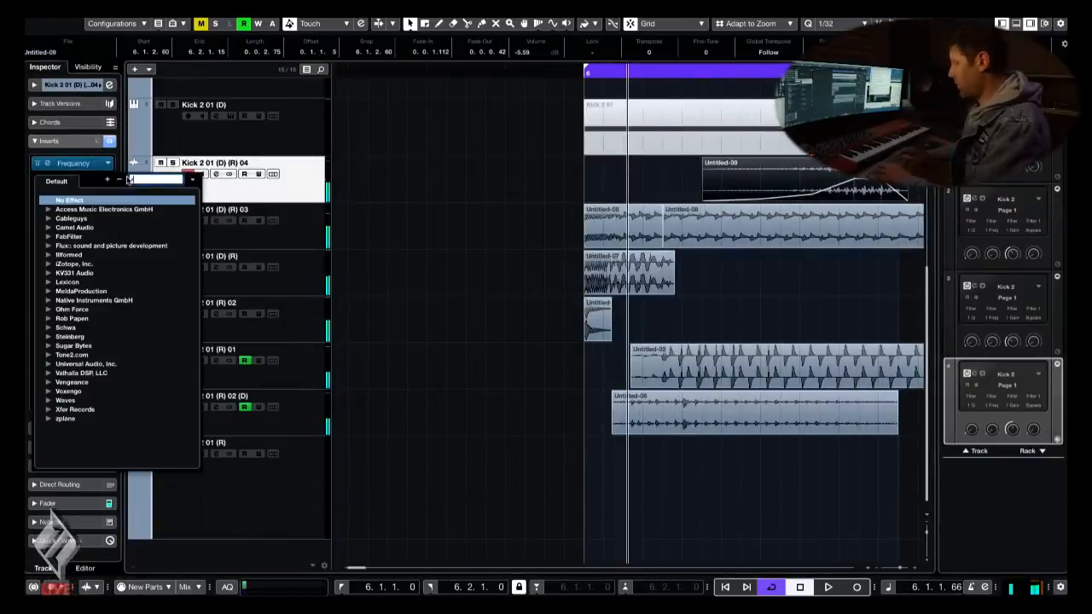
{"action": "type", "text": "reverb"}
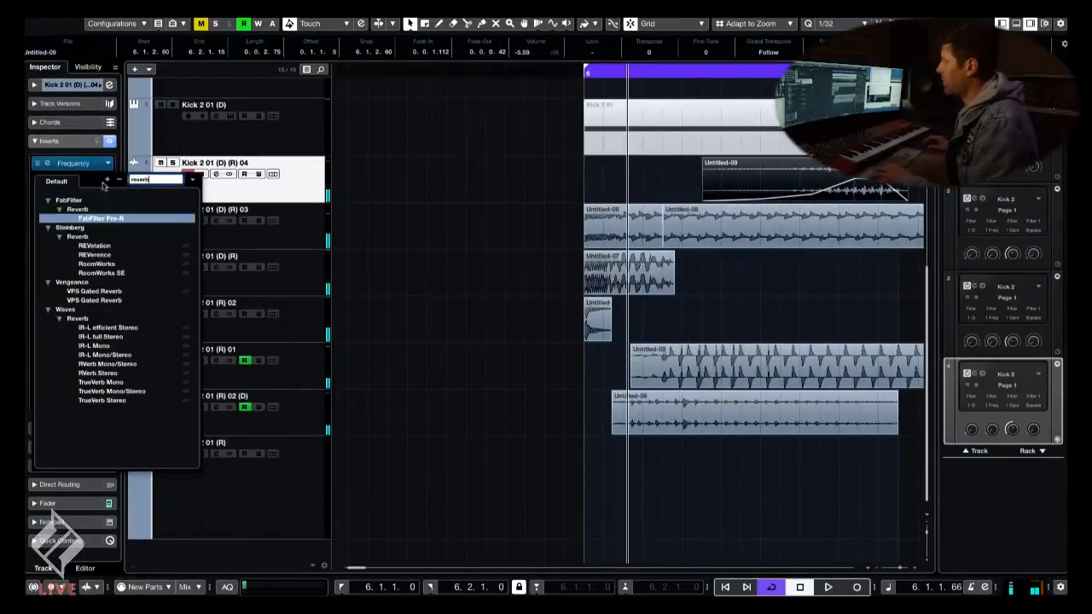
{"action": "left_click", "coordinate": [103, 256]}
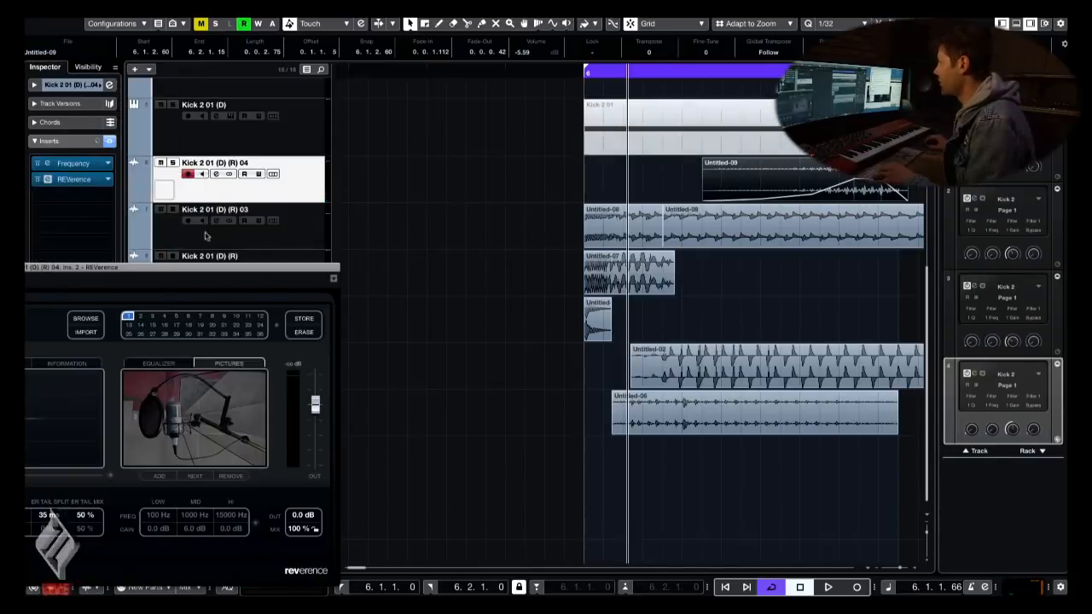
{"action": "left_click_drag", "start_coordinate": [163, 271], "coordinate": [489, 154]}
{"action": "left_click", "coordinate": [70, 182]}
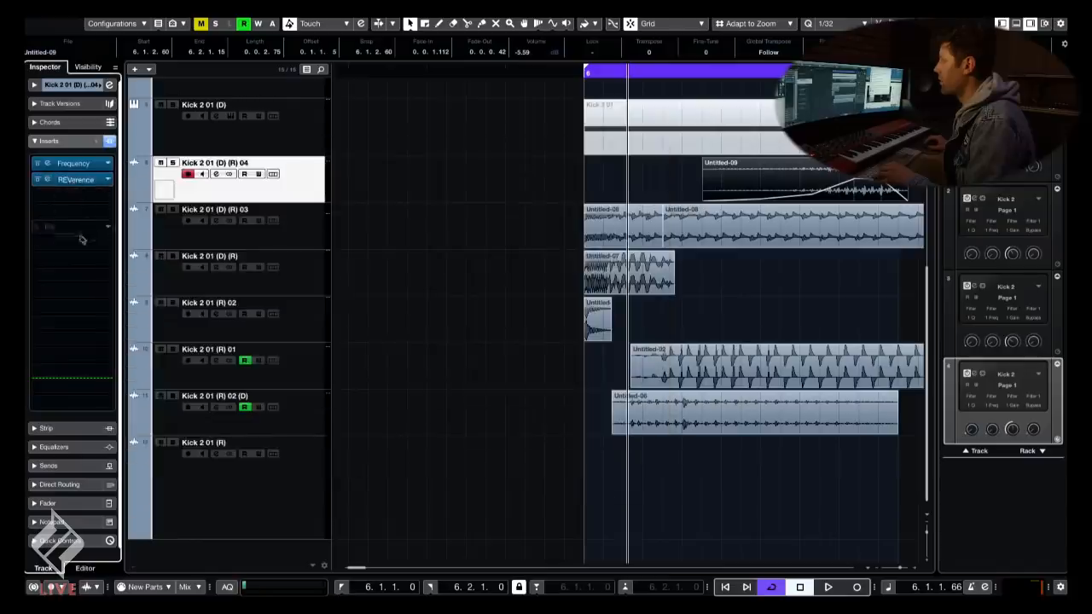
- Load the REVelation reverb in the second insert slot in place of REVerence
{"action": "left_click", "coordinate": [109, 181]}
{"action": "left_click", "coordinate": [93, 320]}
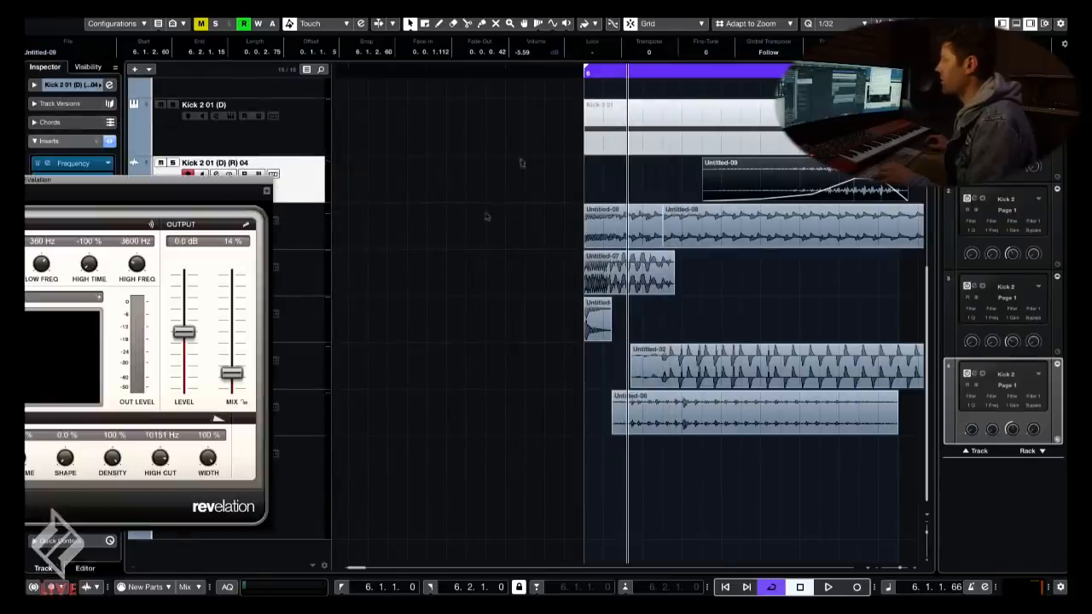
{"action": "left_click_drag", "start_coordinate": [152, 183], "coordinate": [742, 134]}
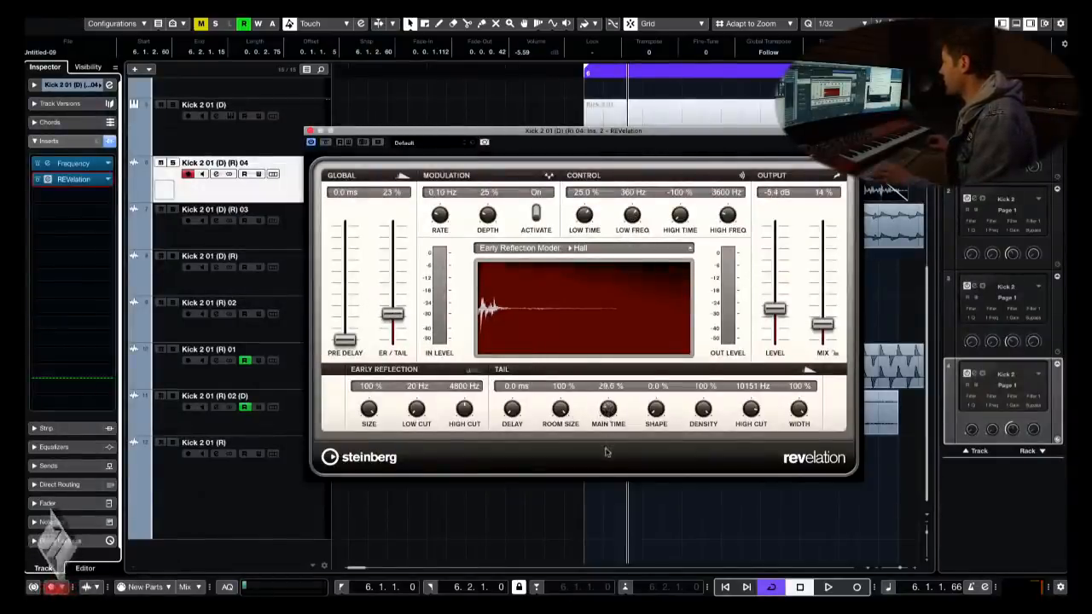
- Set the reverb's room size to 23 %, main time to 17.5 %, mix to 61 % and output level to 0.2 dB while auditioning
{"action": "left_click_drag", "start_coordinate": [605, 452], "coordinate": [607, 459]}
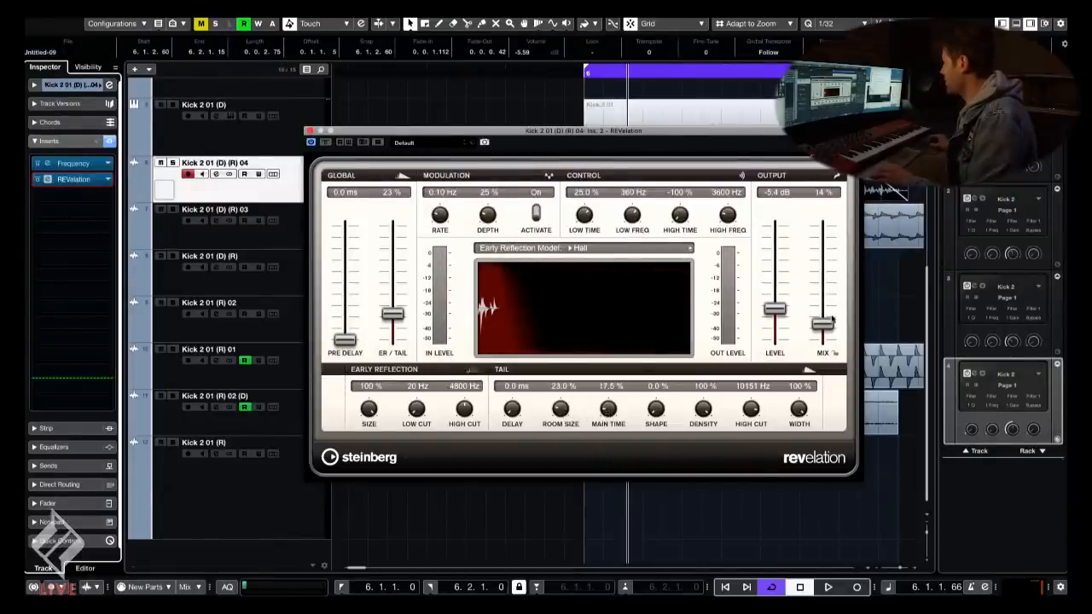
{"action": "key", "text": "space"}
{"action": "left_click_drag", "start_coordinate": [832, 320], "coordinate": [827, 251]}
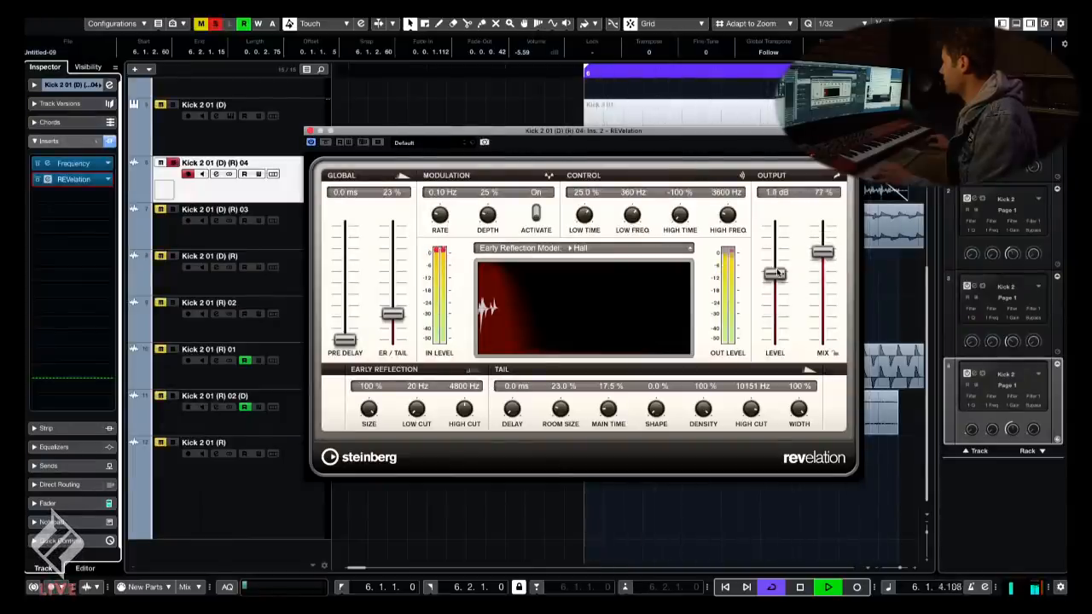
{"action": "left_click_drag", "start_coordinate": [836, 252], "coordinate": [830, 265]}
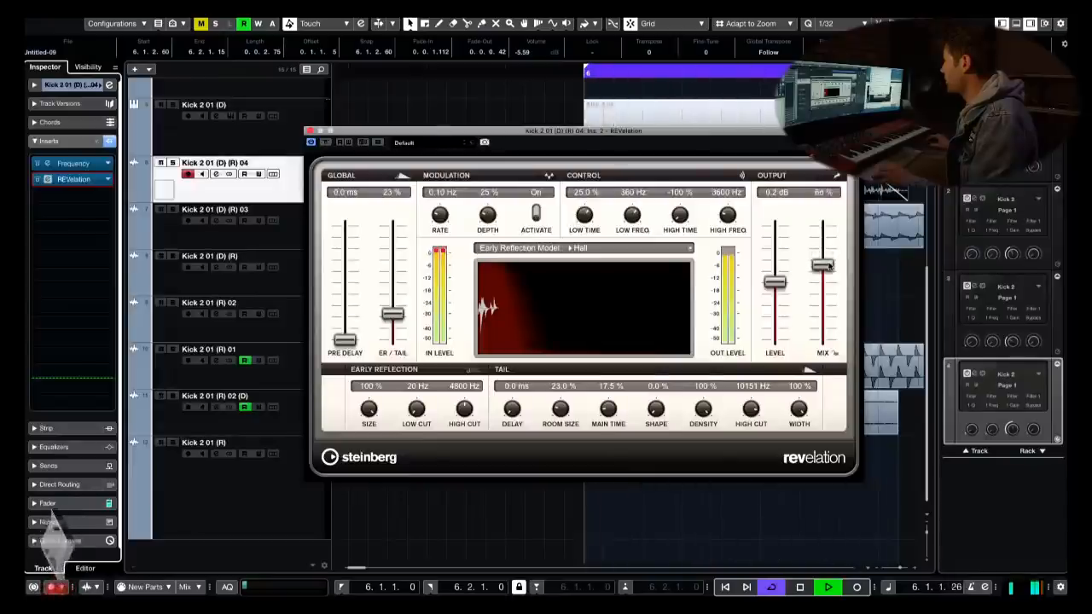
{"action": "key", "text": "s"}
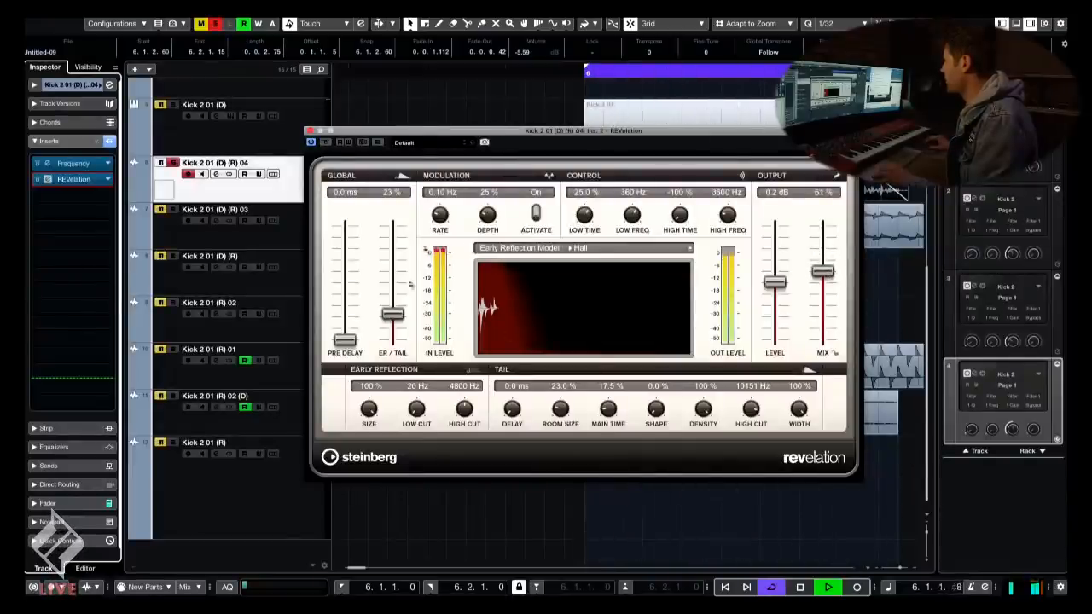
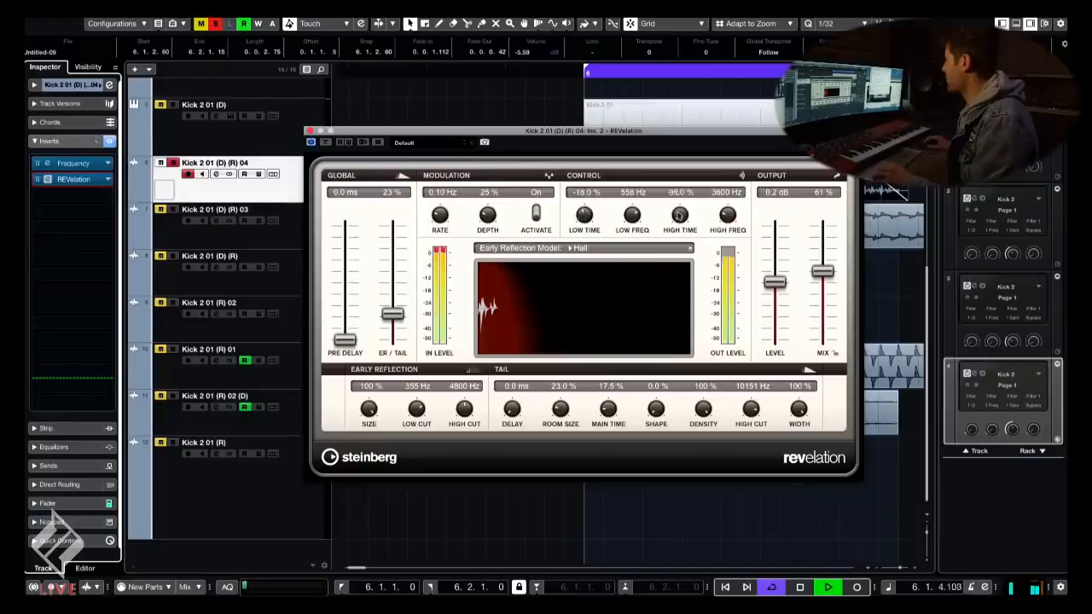
- Set early reflection low cut to 355 Hz, low time -18 % at 558 Hz and high time -51 % at 10872 Hz, then close the reverb
{"action": "left_click_drag", "start_coordinate": [680, 216], "coordinate": [728, 198]}
{"action": "key", "text": "s"}
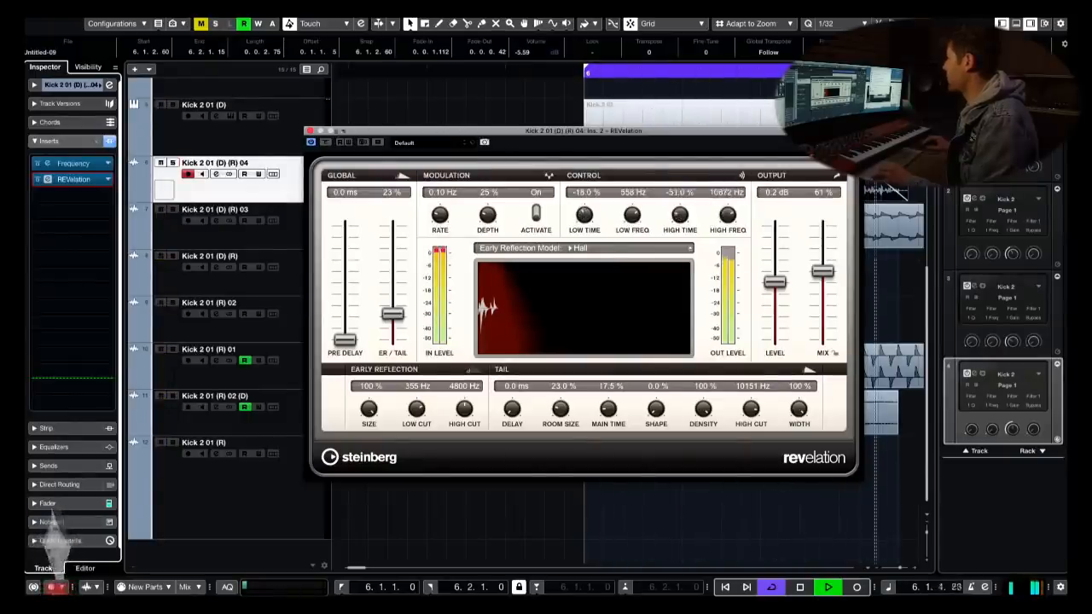
{"action": "key", "text": "super+w"}
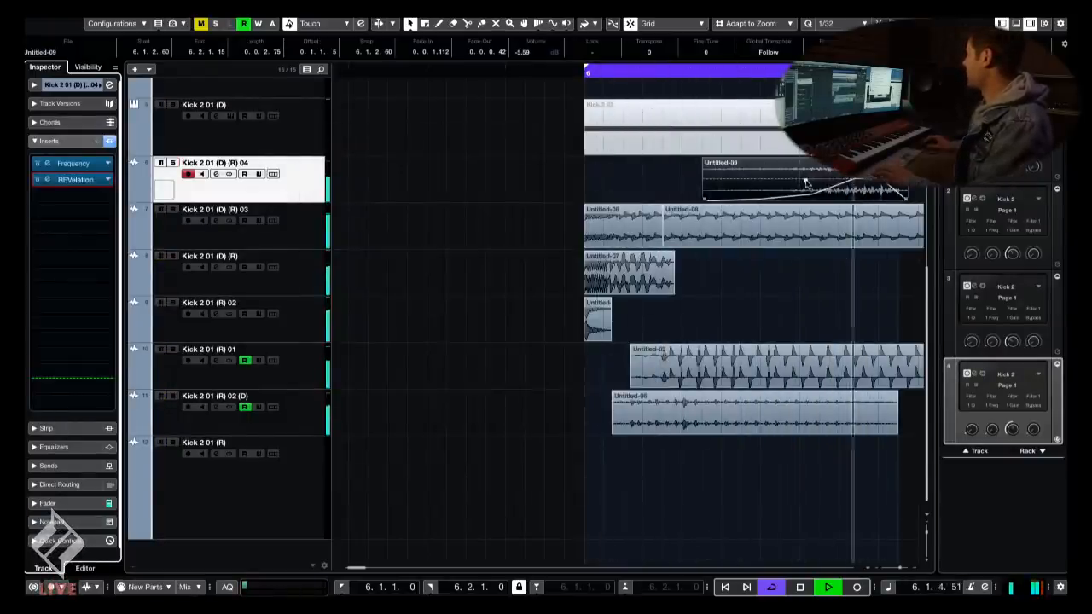
- Lower the reversed event's volume to -6.85 dB and check it in playback with the other layers
{"action": "left_click_drag", "start_coordinate": [806, 182], "coordinate": [805, 183]}
{"action": "key", "text": "h"}
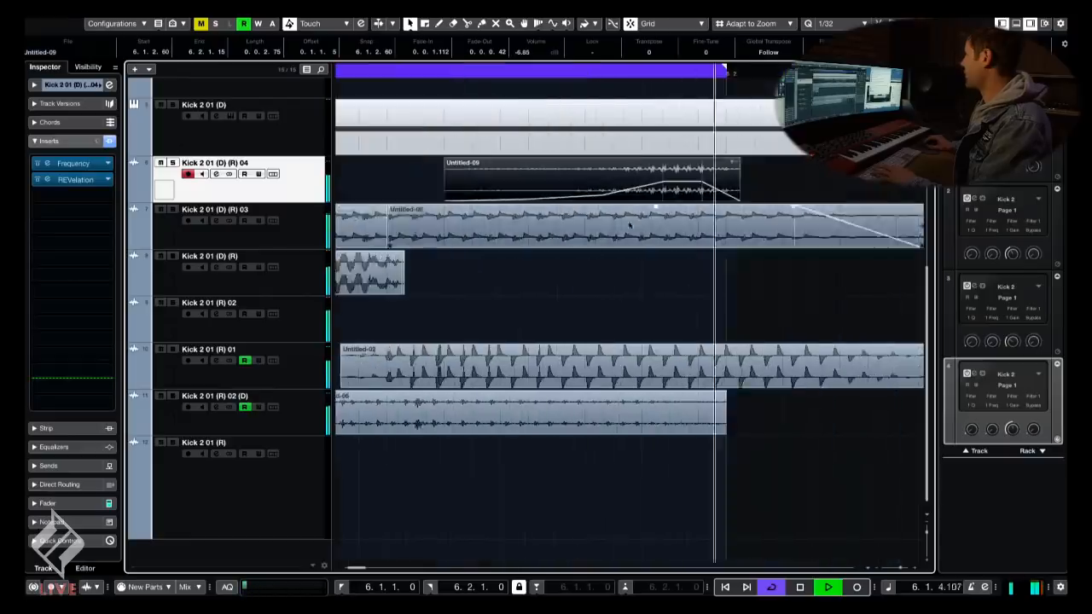
{"action": "key", "text": "g"}
{"action": "key", "text": "g"}
{"action": "key", "text": "g"}
{"action": "key", "text": "g"}
{"action": "key", "text": "space"}
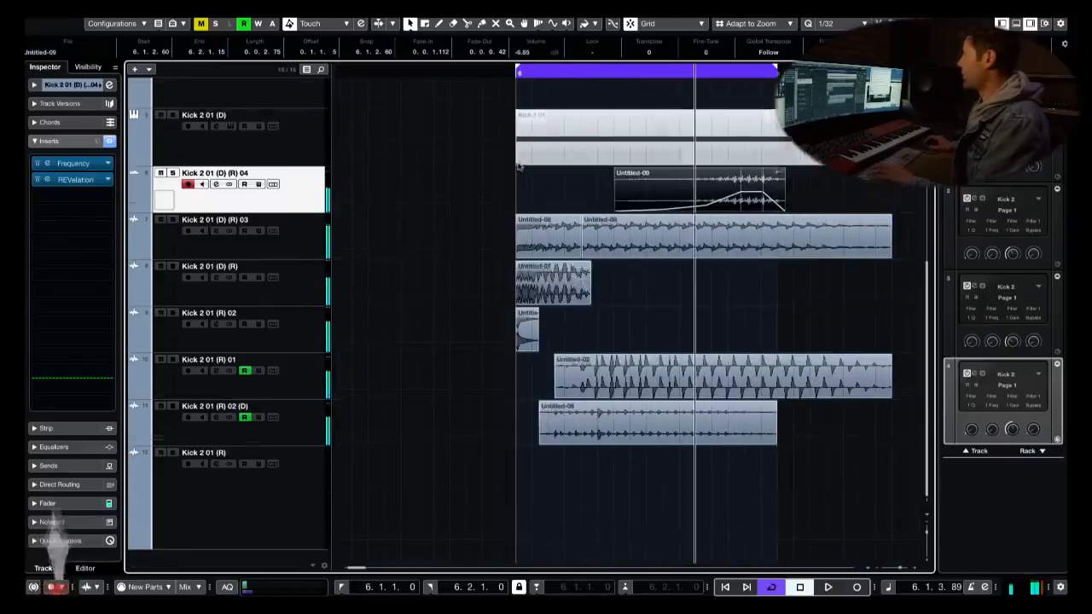
{"action": "scroll", "coordinate": [519, 166], "scroll_direction": "up", "scroll_amount": 3}
{"action": "left_click", "coordinate": [304, 233]}
{"action": "key", "text": "super+d"}
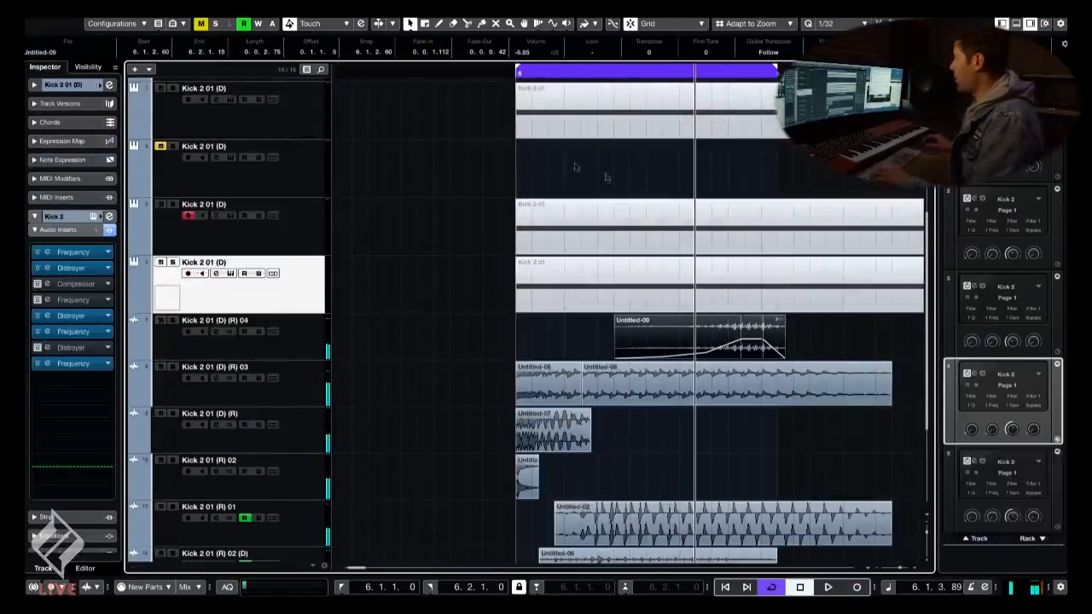
{"action": "left_click", "coordinate": [620, 268]}
{"action": "key", "text": "l"}
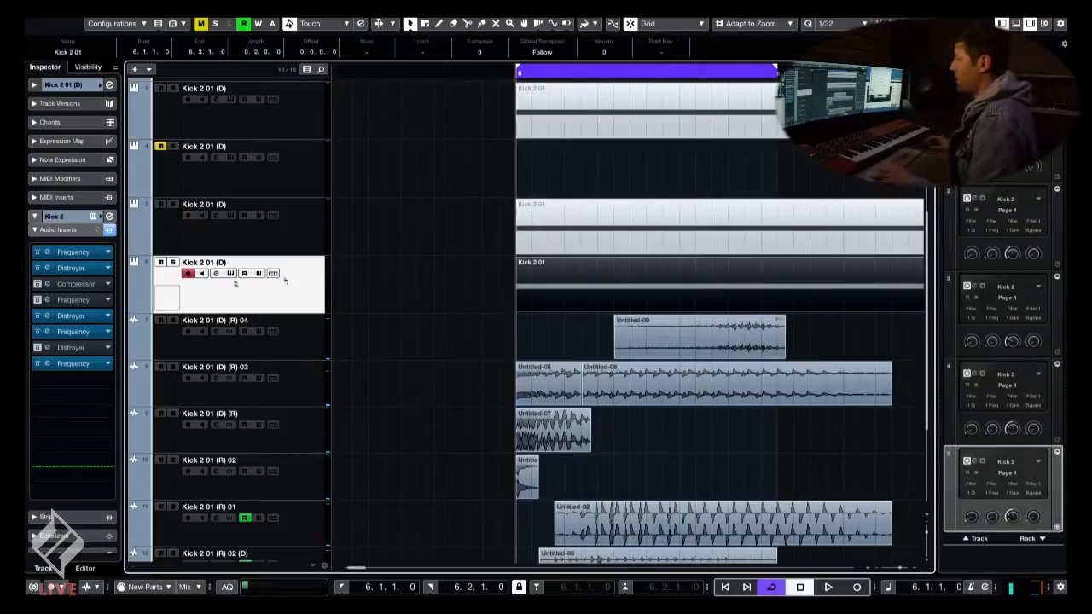
{"action": "key", "text": "shift+m"}
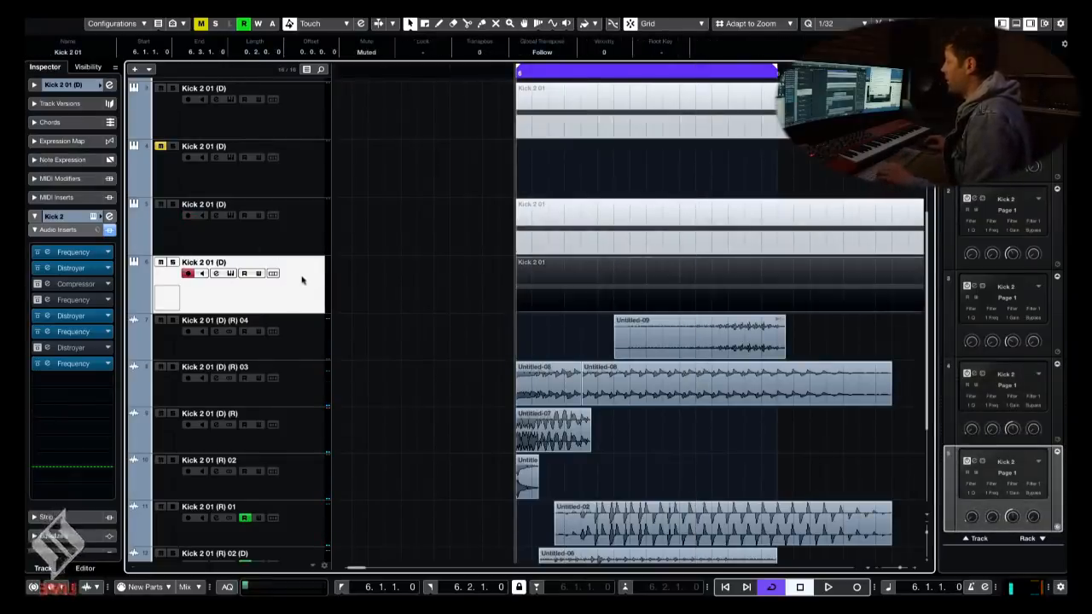
{"action": "key", "text": "Delete"}
- Add one instrument track with Kick 2 as the instrument and Stereo Out as its audio output
{"action": "right_click", "coordinate": [312, 232]}
{"action": "mouse_move", "coordinate": [401, 240]}
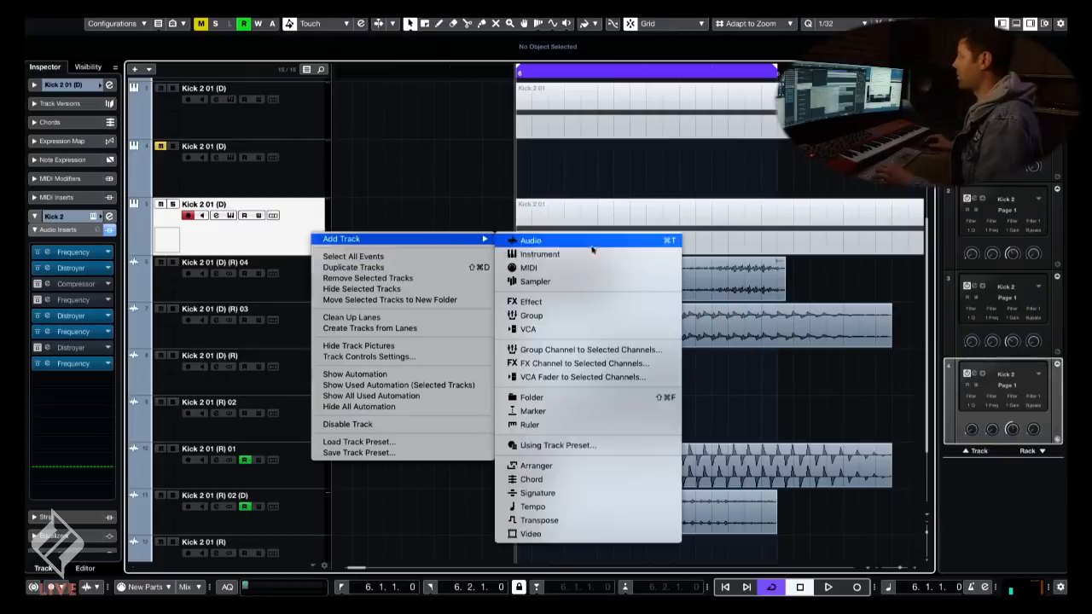
{"action": "left_click", "coordinate": [592, 254]}
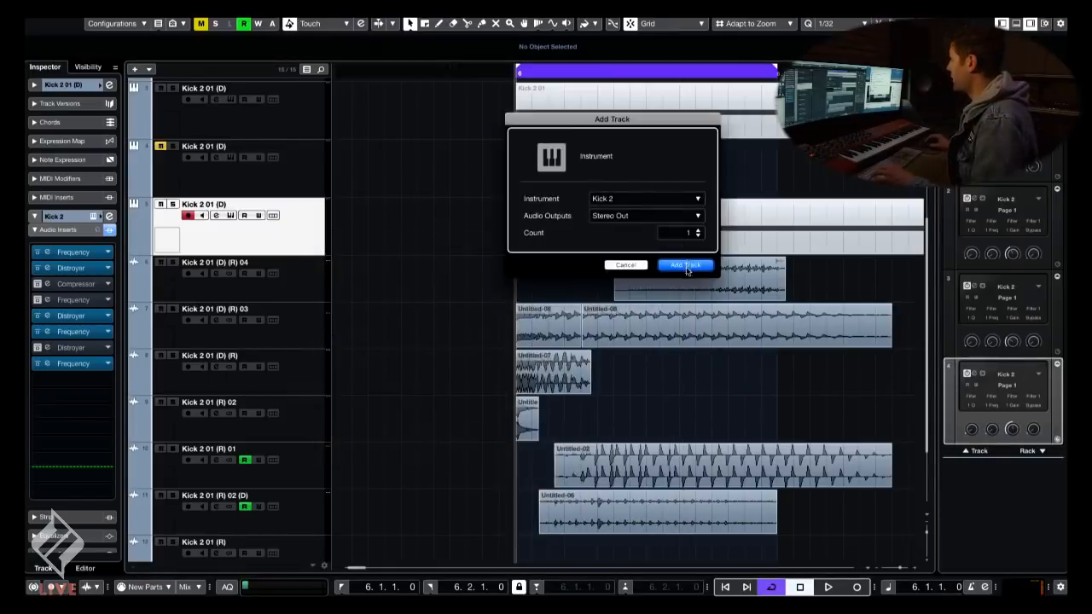
{"action": "key", "text": "Return"}
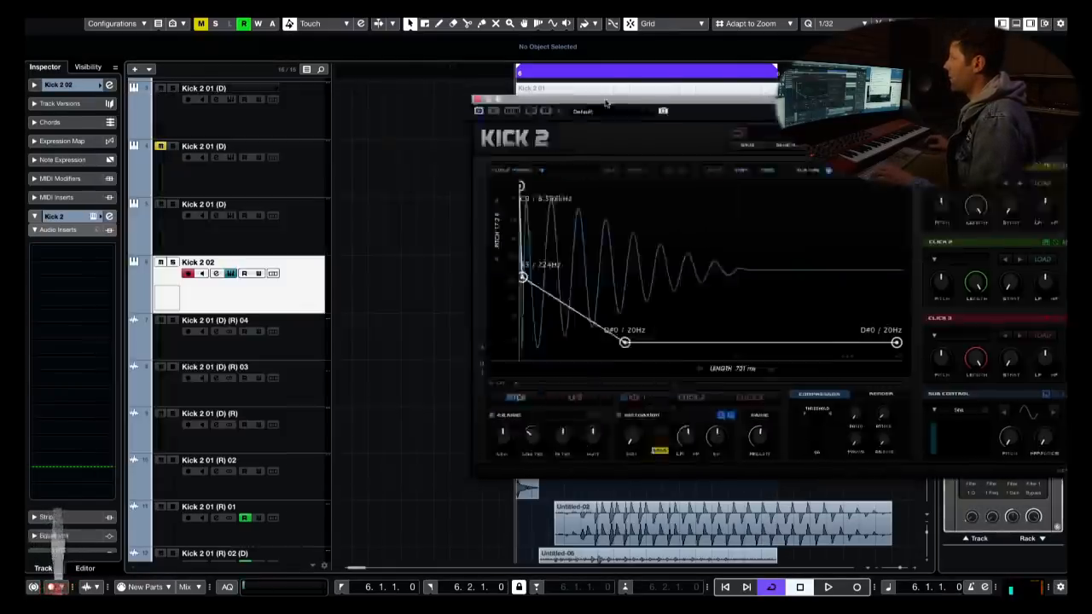
- Show the Kick 2 02 track's basic settings and route its output to the Kick group in the mixer
{"action": "left_click", "coordinate": [71, 86]}
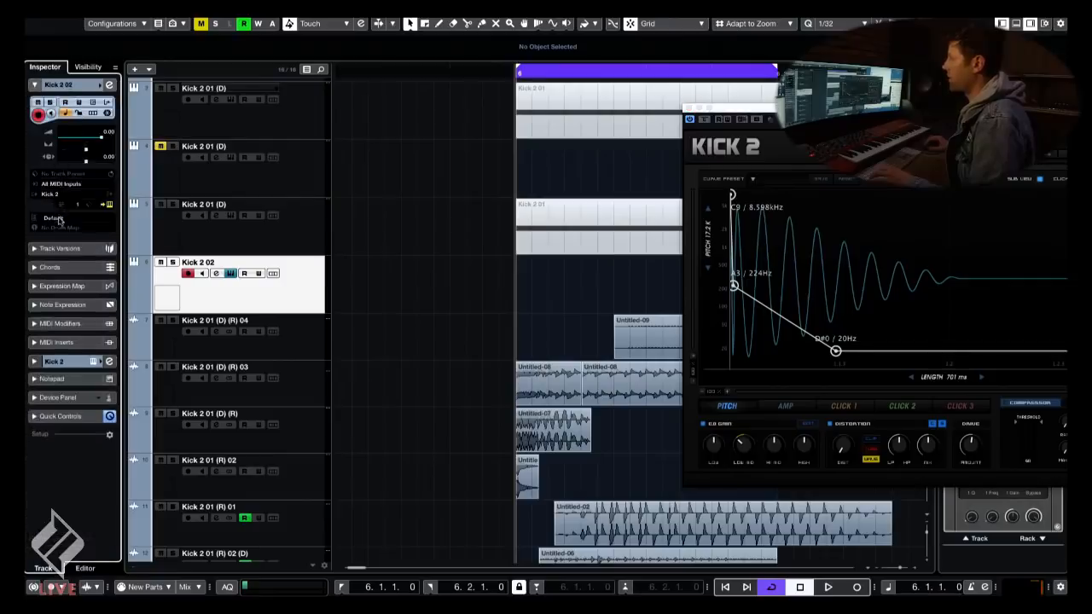
{"action": "key", "text": "F3"}
{"action": "left_click", "coordinate": [501, 75]}
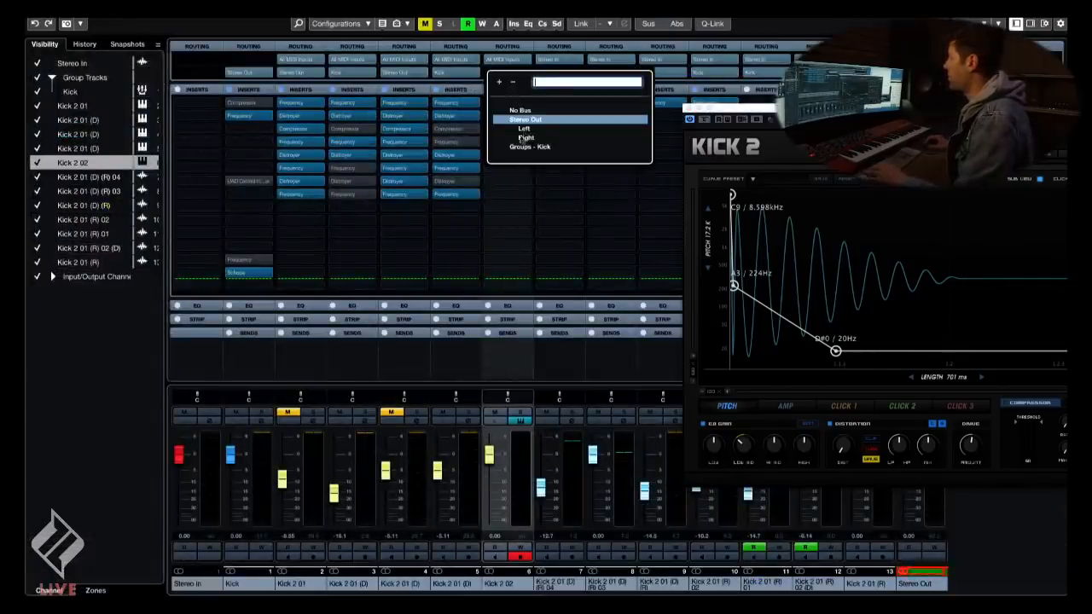
{"action": "left_click", "coordinate": [529, 147]}
{"action": "key", "text": "F3"}
- Solo Kick 2 02, copy the MIDI part from the track above onto it at bar 6, and audition it
{"action": "key", "text": "s"}
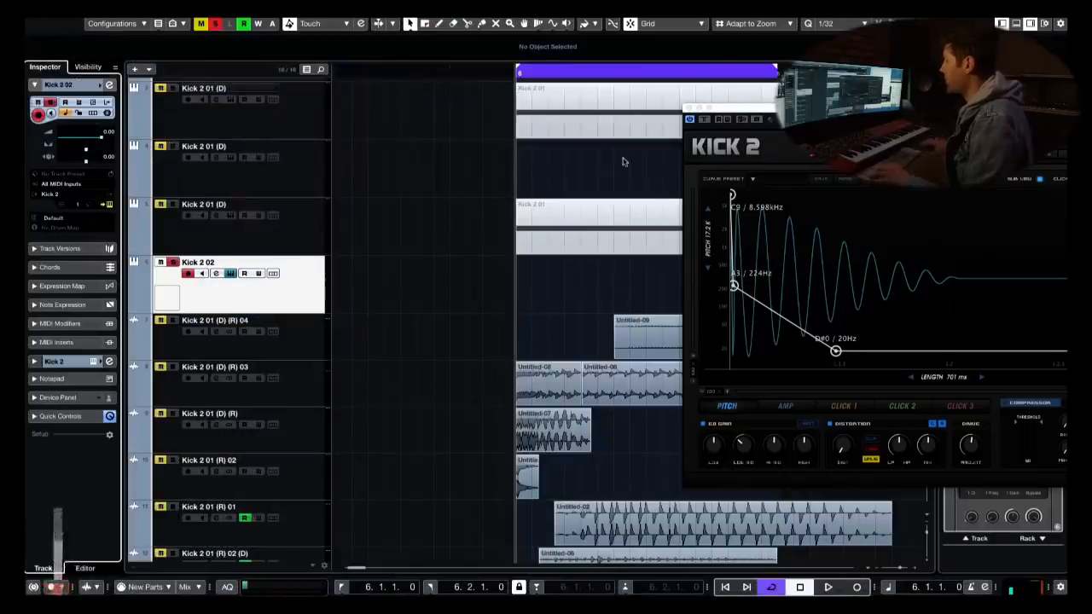
{"action": "left_click_drag", "start_coordinate": [580, 229], "coordinate": [571, 304]}
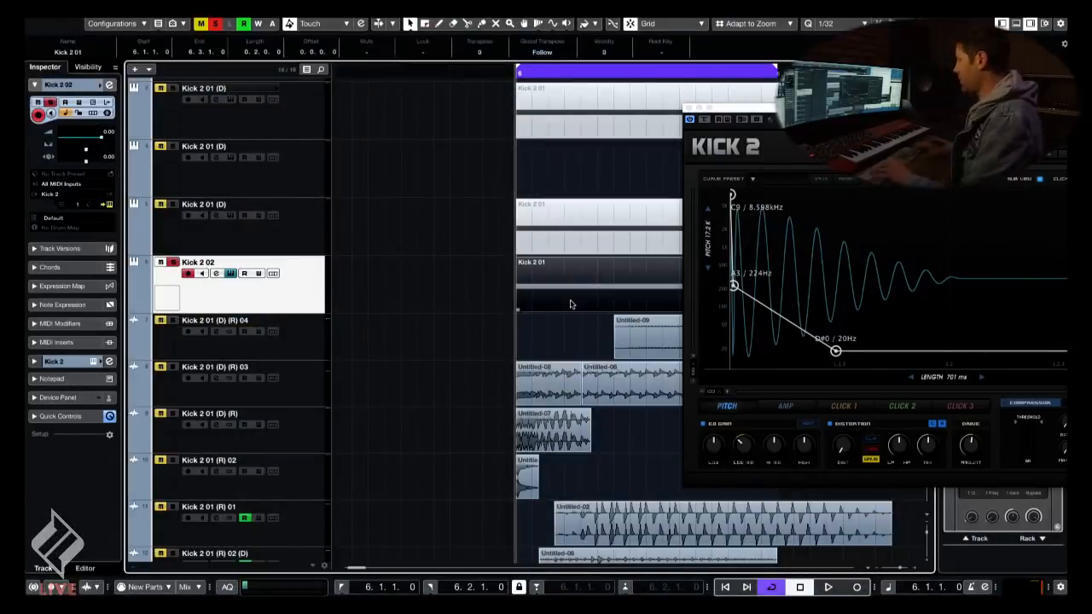
{"action": "key", "text": "space"}
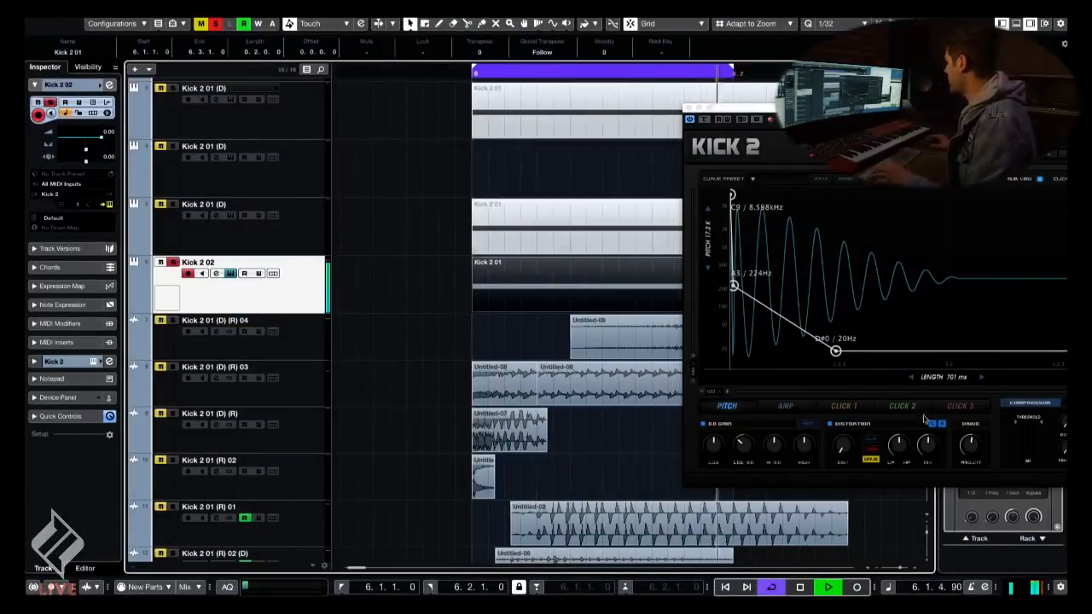
{"action": "key", "text": "space"}
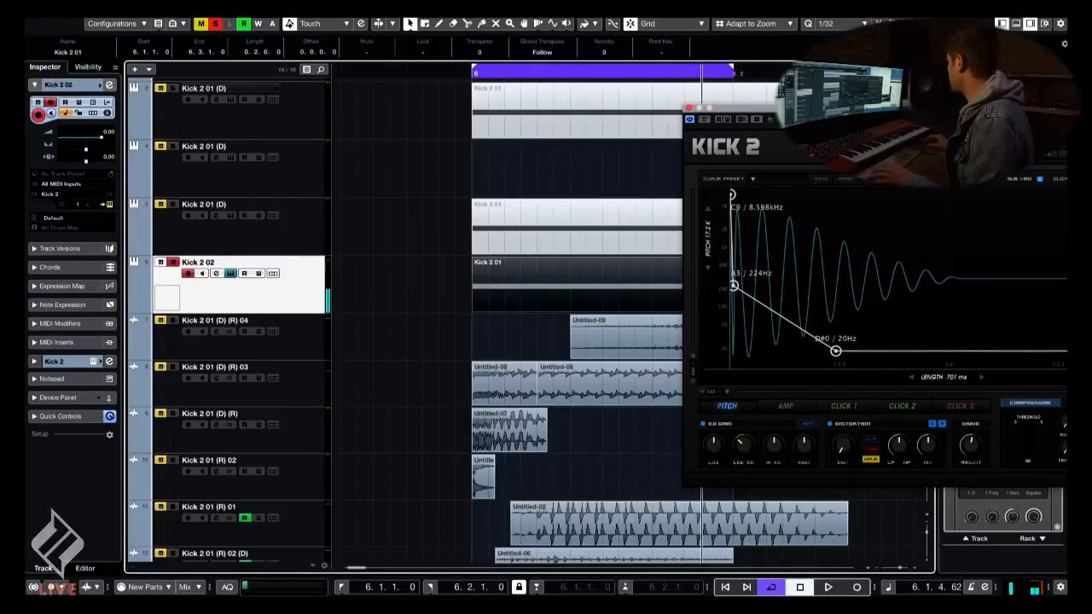
{"action": "key", "text": "space"}
- Reshape the Kick 2 amp envelope with a raised start, a flat 1.00 section and a shorter, curved decay to 0.00 during playback
{"action": "left_click", "coordinate": [785, 407]}
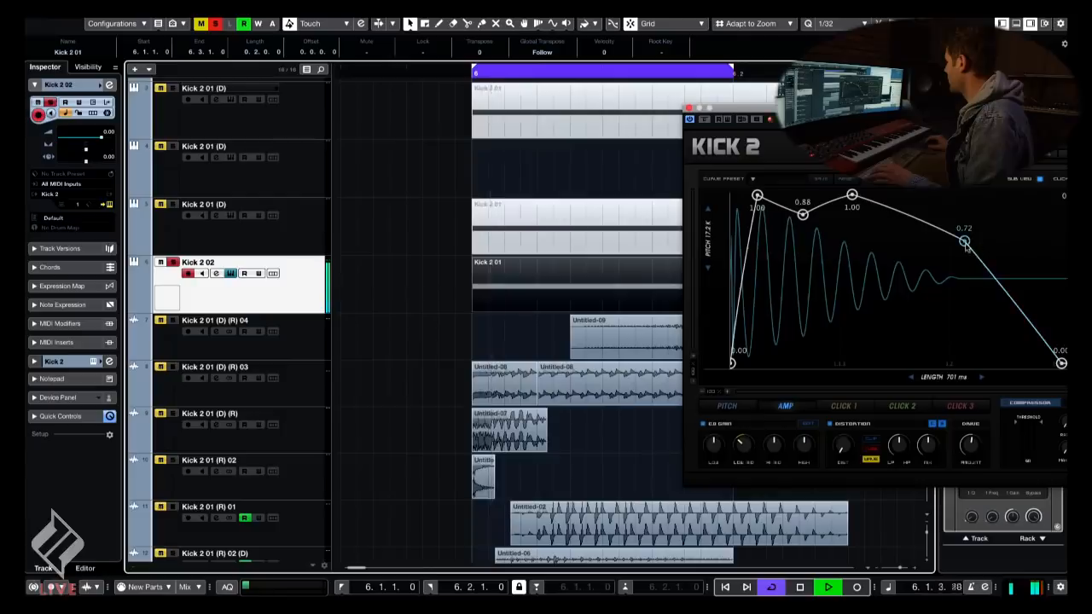
{"action": "left_click_drag", "start_coordinate": [967, 247], "coordinate": [933, 352]}
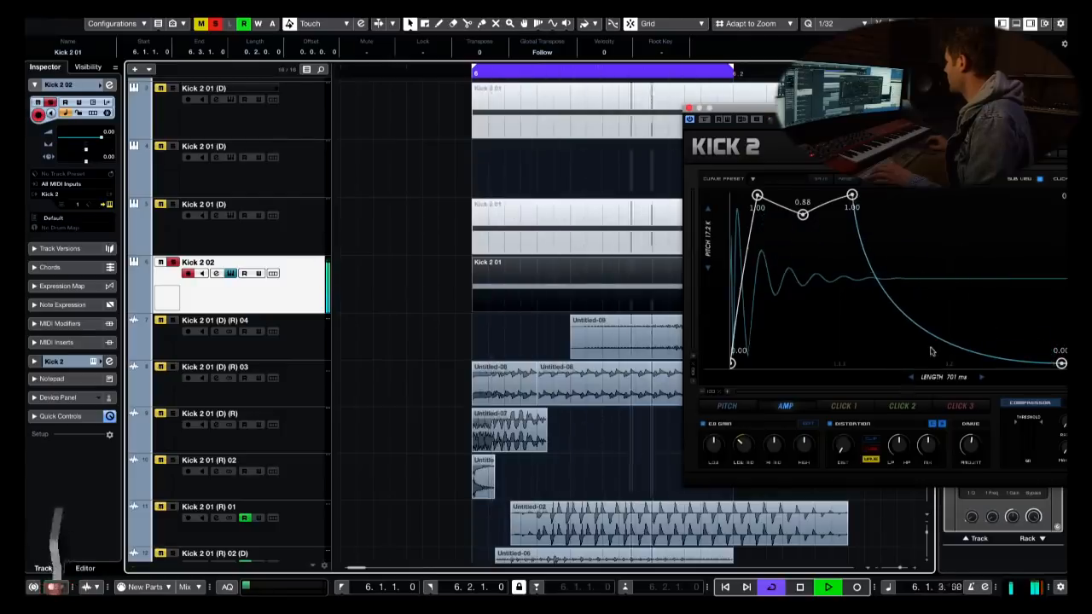
{"action": "left_click_drag", "start_coordinate": [731, 363], "coordinate": [732, 195]}
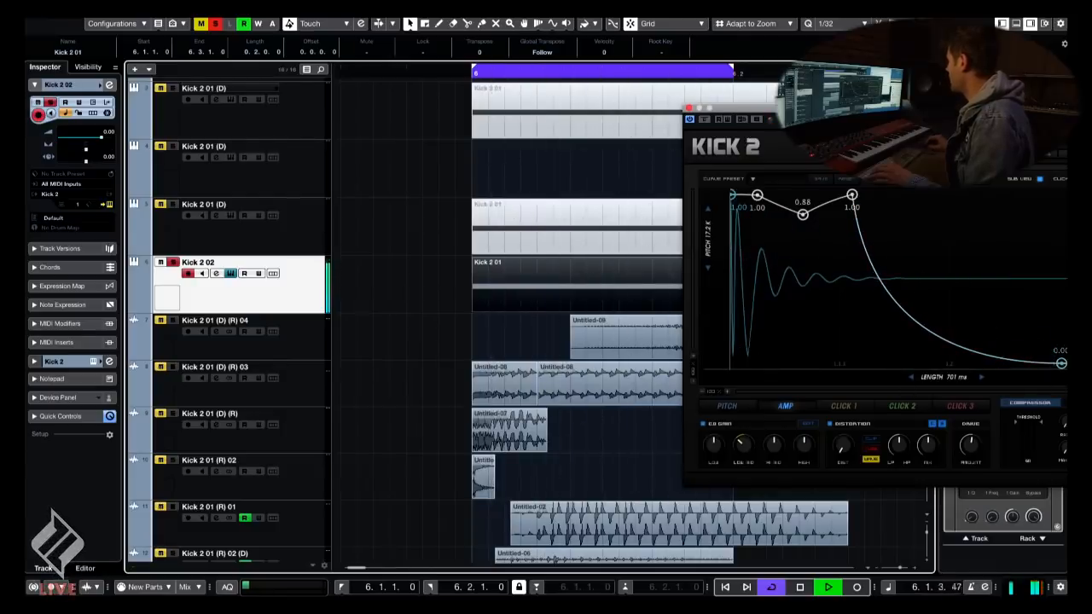
{"action": "key", "text": "space"}
{"action": "left_click_drag", "start_coordinate": [1061, 364], "coordinate": [943, 363]}
{"action": "left_click_drag", "start_coordinate": [805, 223], "coordinate": [804, 196]}
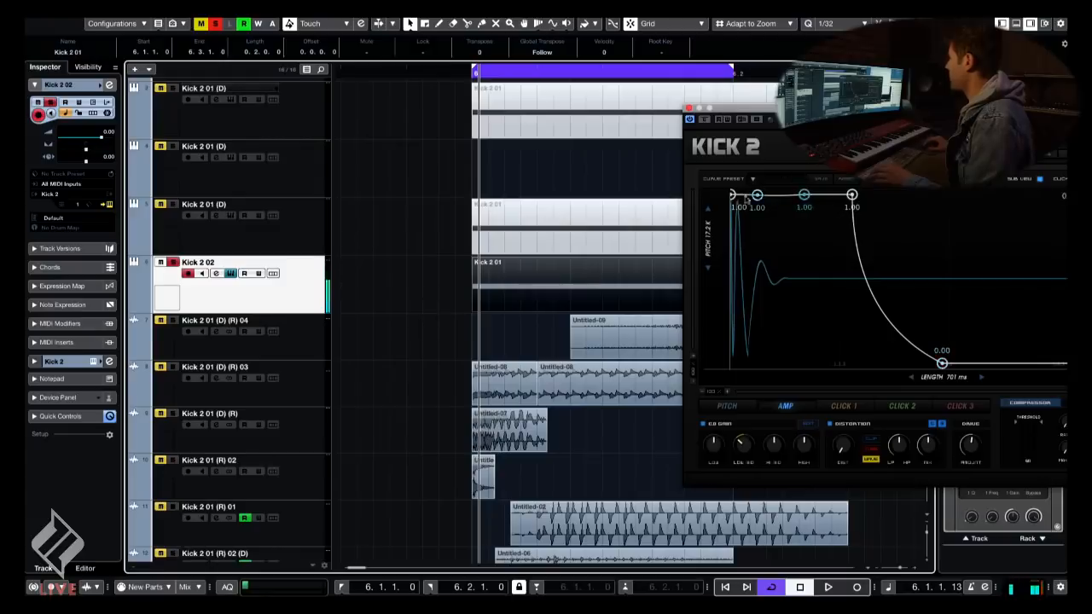
{"action": "key", "text": "space"}
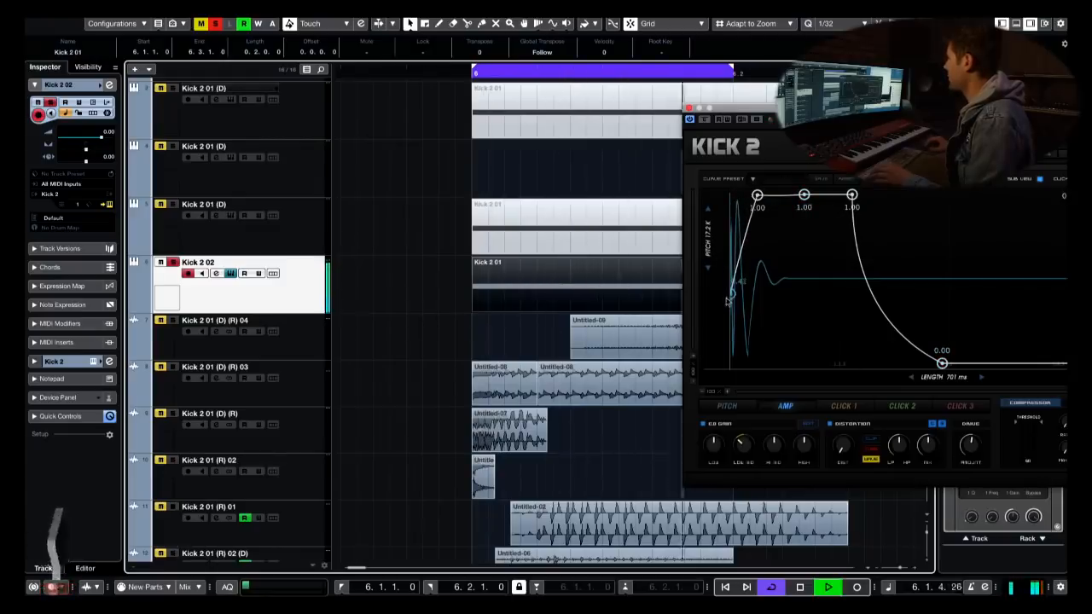
- Unsolo Kick 2 02 and set its pitch envelope's first point to 5.588 kHz and second point to 220 Hz, auditioning with the other layers
{"action": "left_click", "coordinate": [172, 262]}
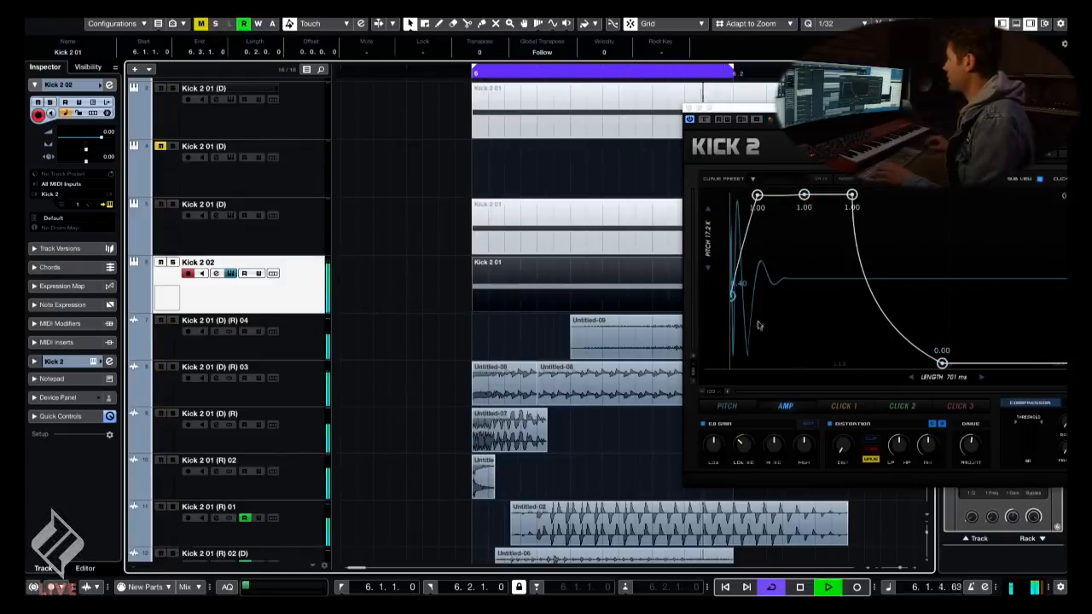
{"action": "key", "text": "space"}
{"action": "left_click", "coordinate": [727, 407]}
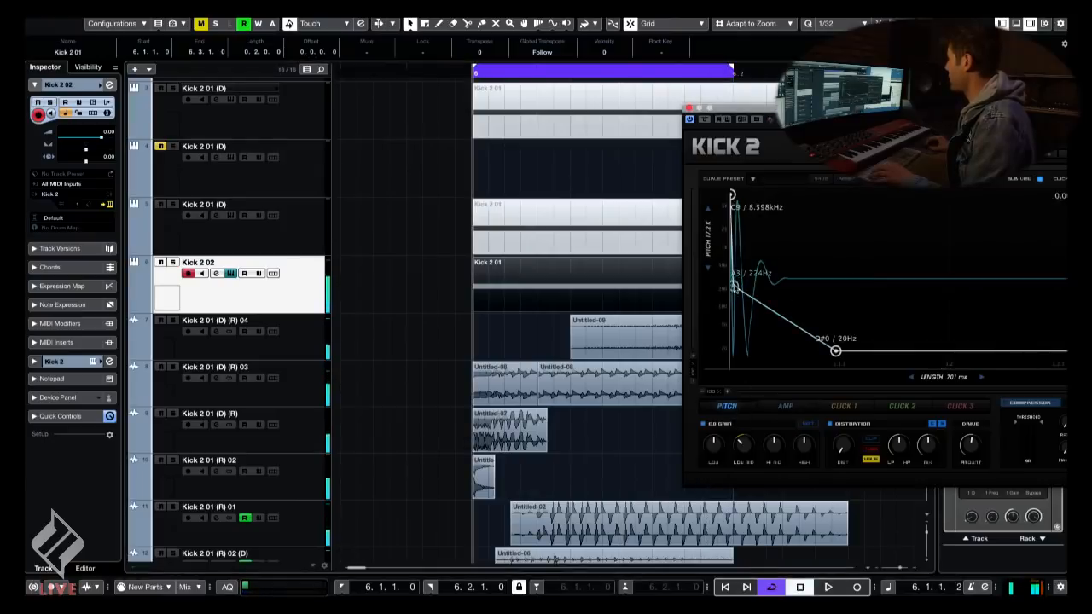
{"action": "left_click_drag", "start_coordinate": [734, 287], "coordinate": [743, 286]}
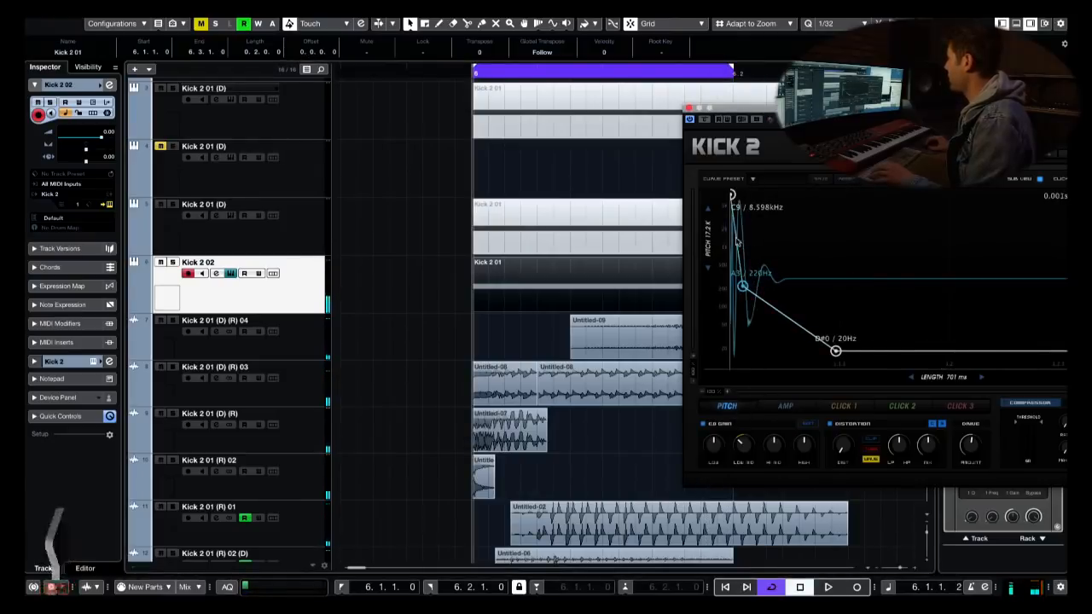
{"action": "left_click", "coordinate": [589, 241]}
{"action": "key", "text": "h"}
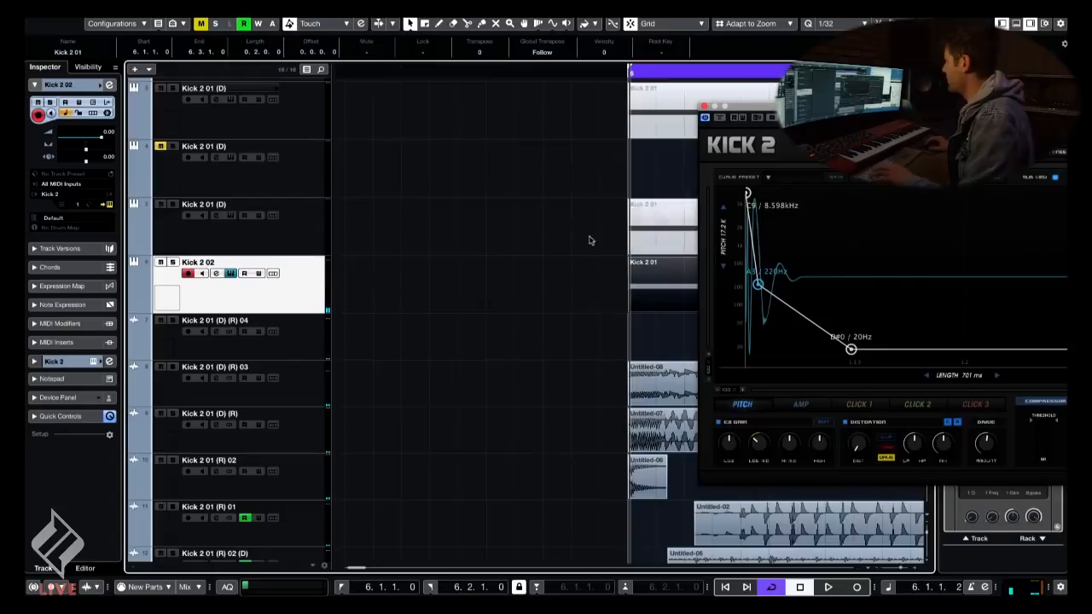
{"action": "key", "text": "h"}
{"action": "key", "text": "space"}
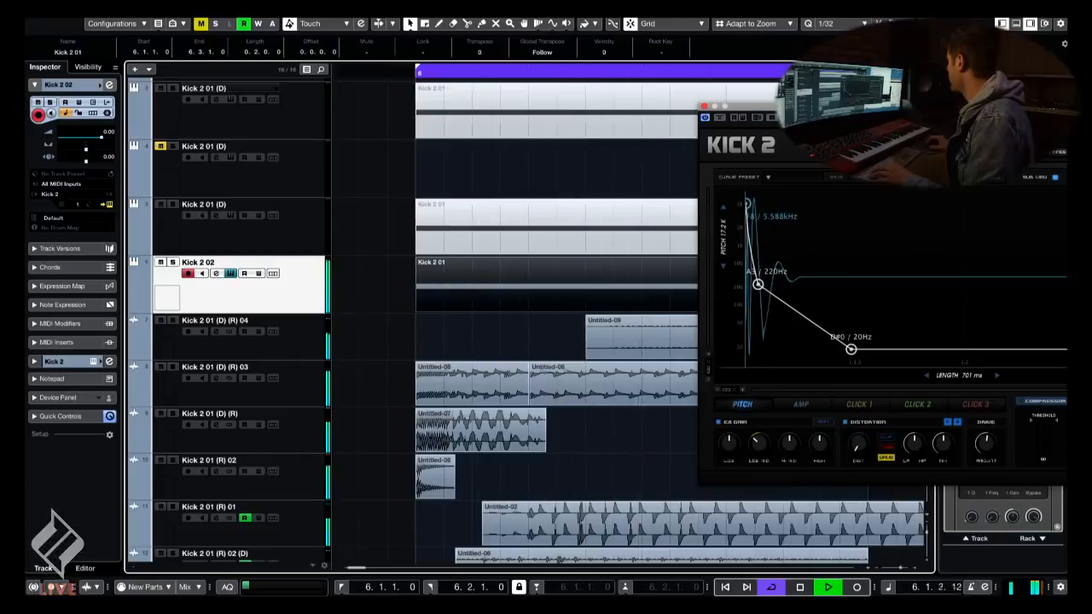
{"action": "key", "text": "space"}
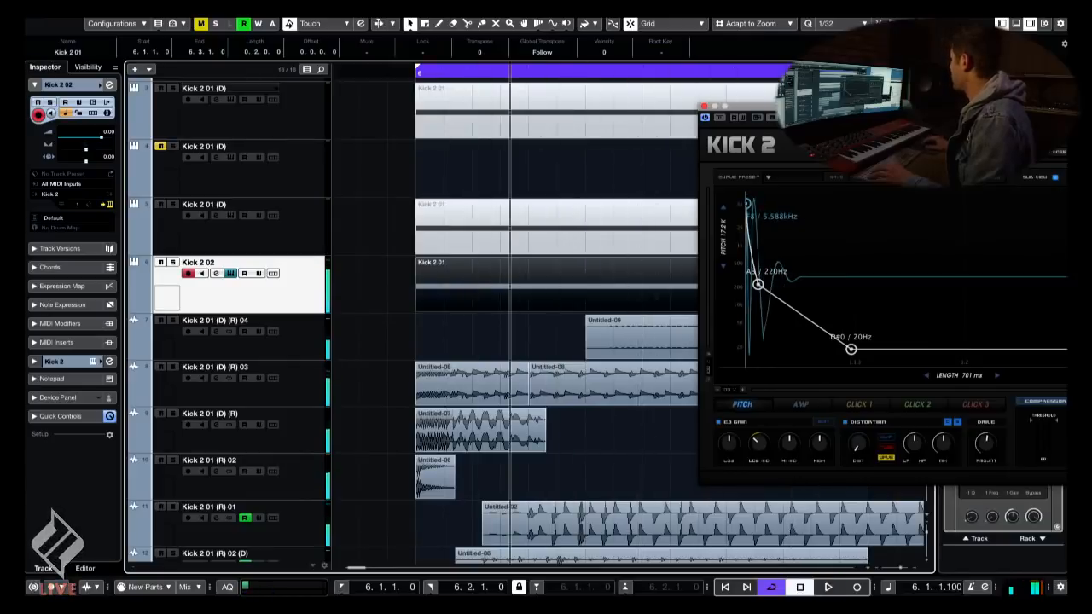
- Play the new Kick 2 layer together with all other layers and close the instrument editor
{"action": "key", "text": "space"}
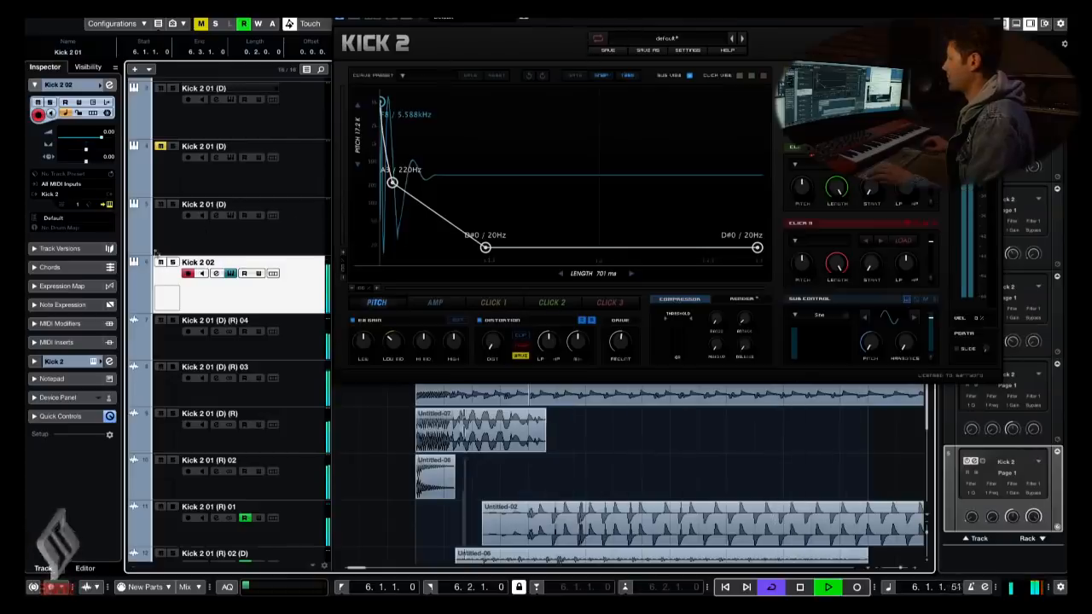
{"action": "key", "text": "space"}
{"action": "left_click", "coordinate": [359, 23]}
{"action": "key", "text": "g"}
{"action": "key", "text": "g"}
{"action": "key", "text": "g"}
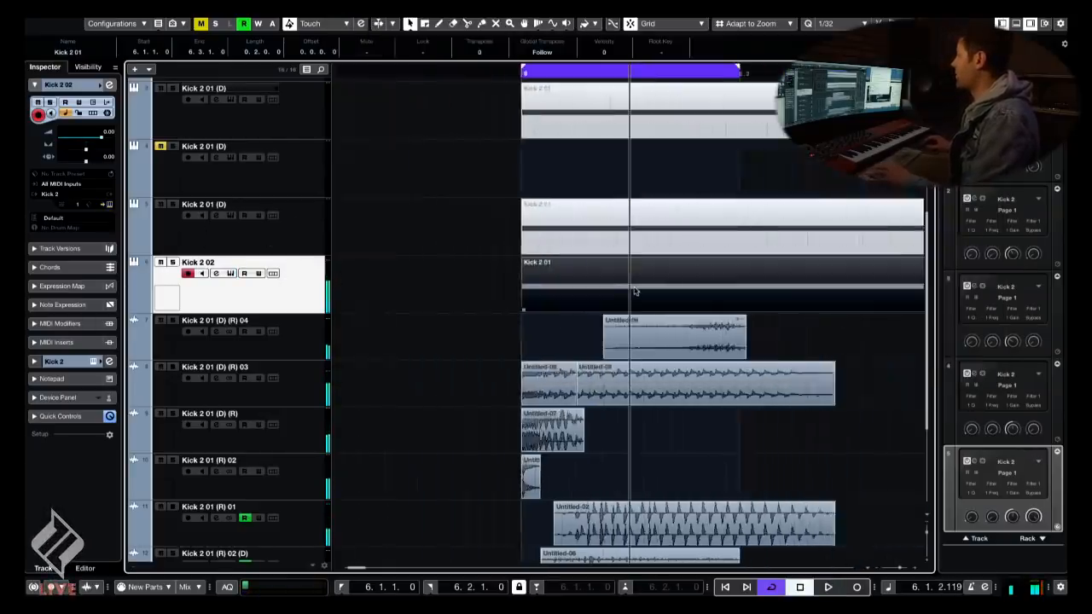
- Open the mixer and examine its configuration options, channel filter options and routing rack
{"action": "key", "text": "F3"}
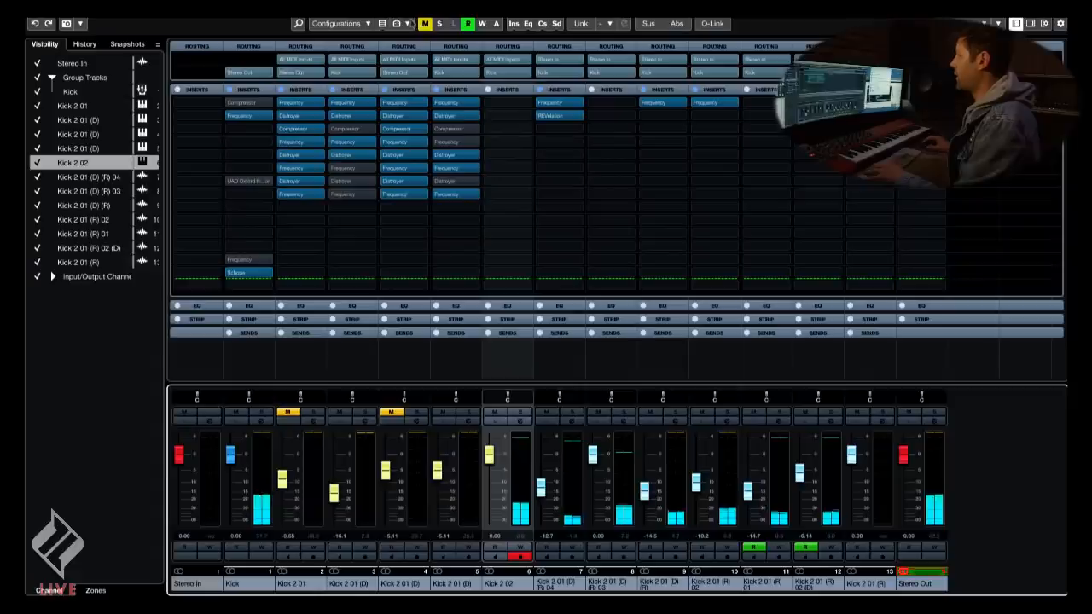
{"action": "left_click", "coordinate": [345, 24]}
{"action": "left_click", "coordinate": [346, 24]}
{"action": "left_click", "coordinate": [509, 49]}
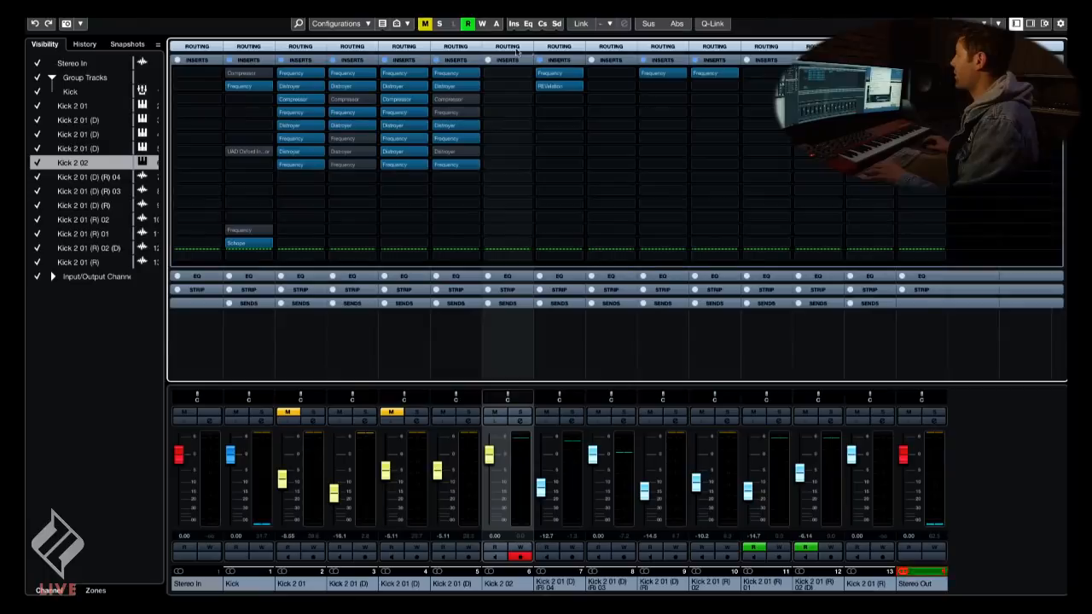
{"action": "left_click", "coordinate": [516, 53]}
{"action": "left_click", "coordinate": [345, 24]}
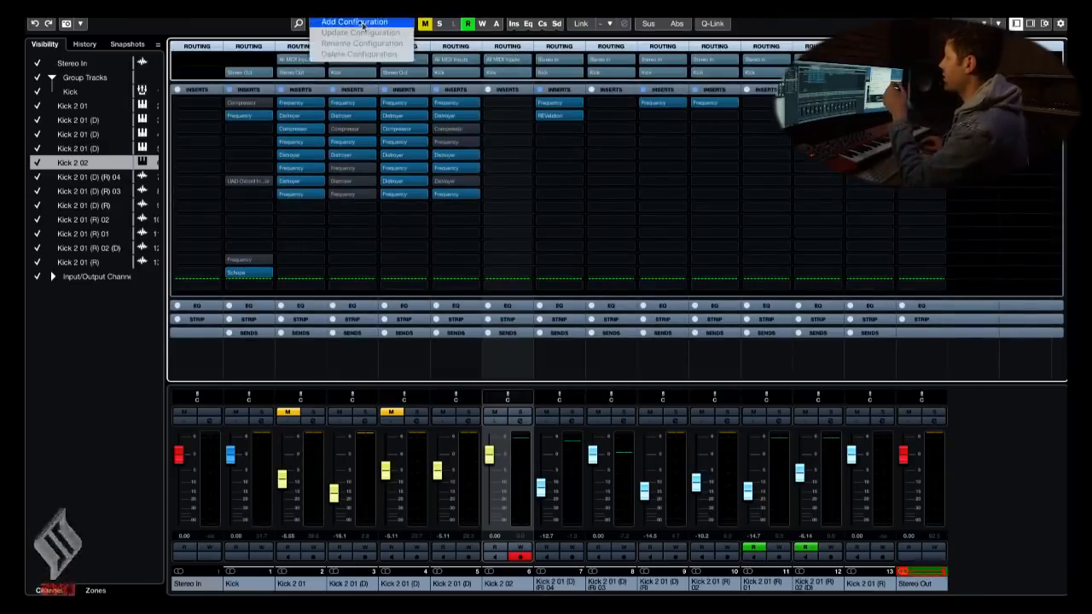
{"action": "left_click", "coordinate": [383, 23]}
{"action": "left_click", "coordinate": [397, 23]}
{"action": "left_click", "coordinate": [271, 23]}
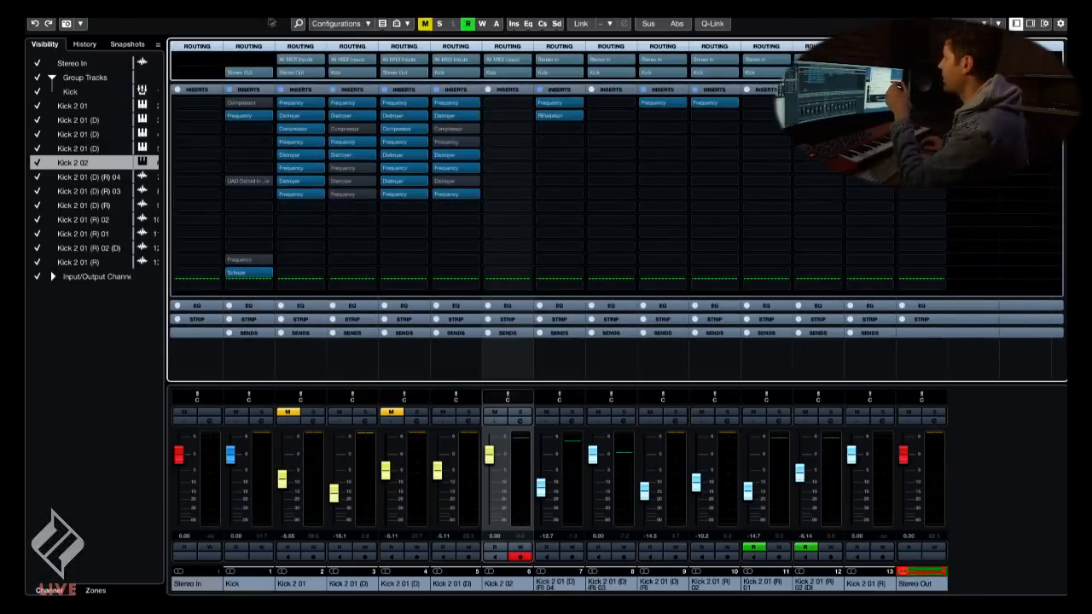
- Expand the channel strip rack and load the DeEsser in the Tools module of the Kick 2 01 (D) (R) 04 channel
{"action": "left_click", "coordinate": [559, 319]}
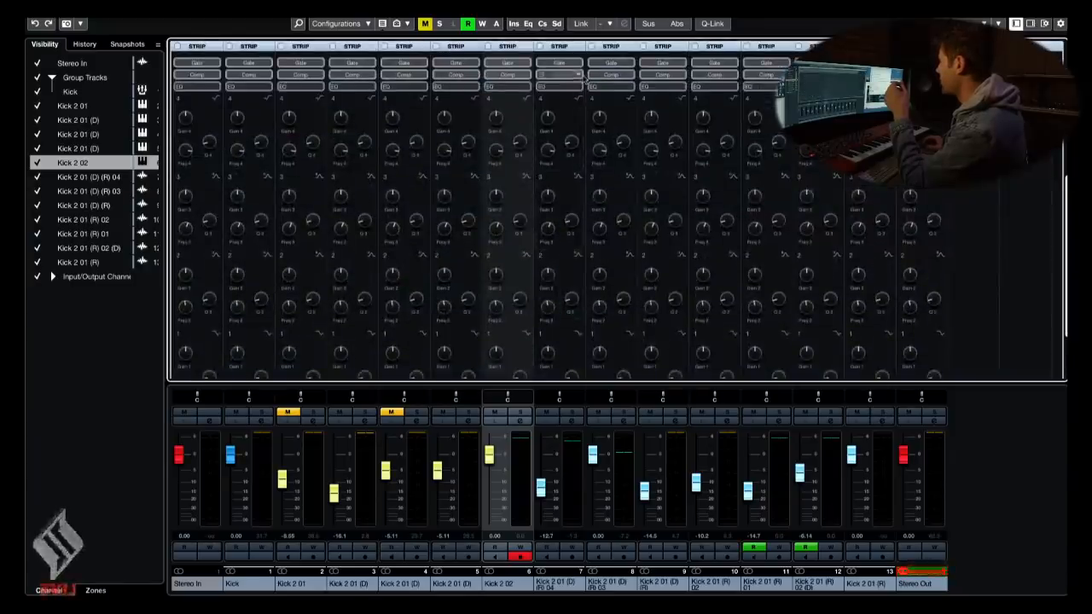
{"action": "left_click", "coordinate": [559, 89]}
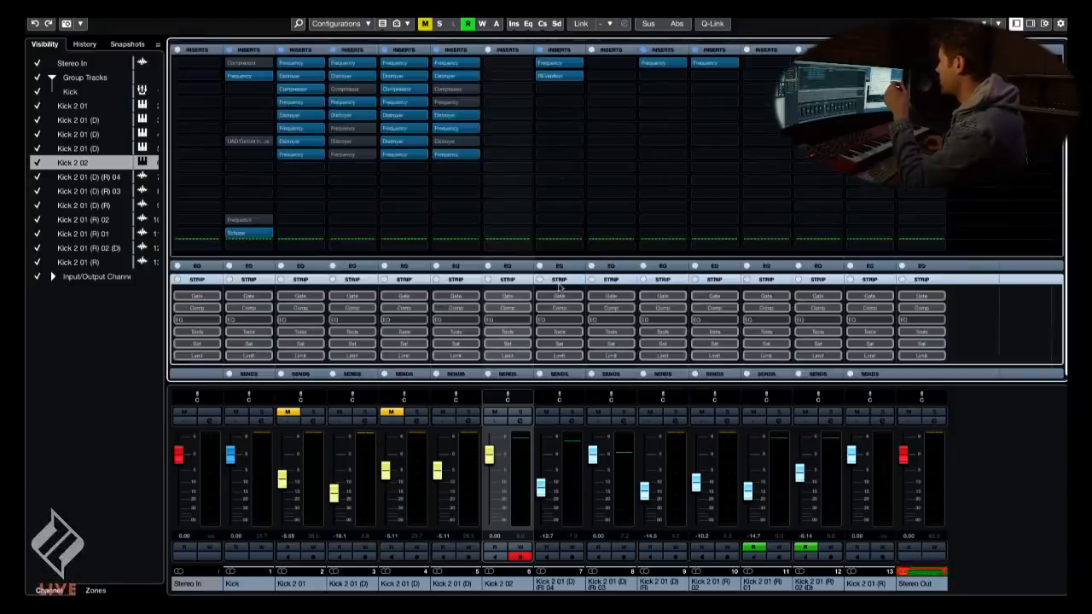
{"action": "left_click", "coordinate": [567, 333]}
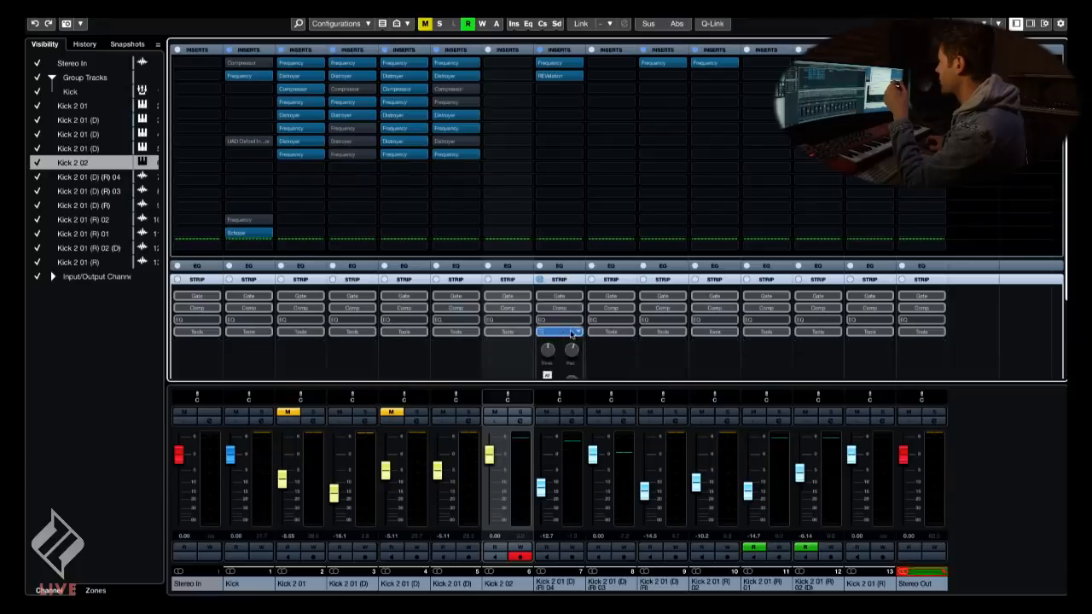
{"action": "scroll", "coordinate": [572, 247], "scroll_direction": "down", "scroll_amount": 3}
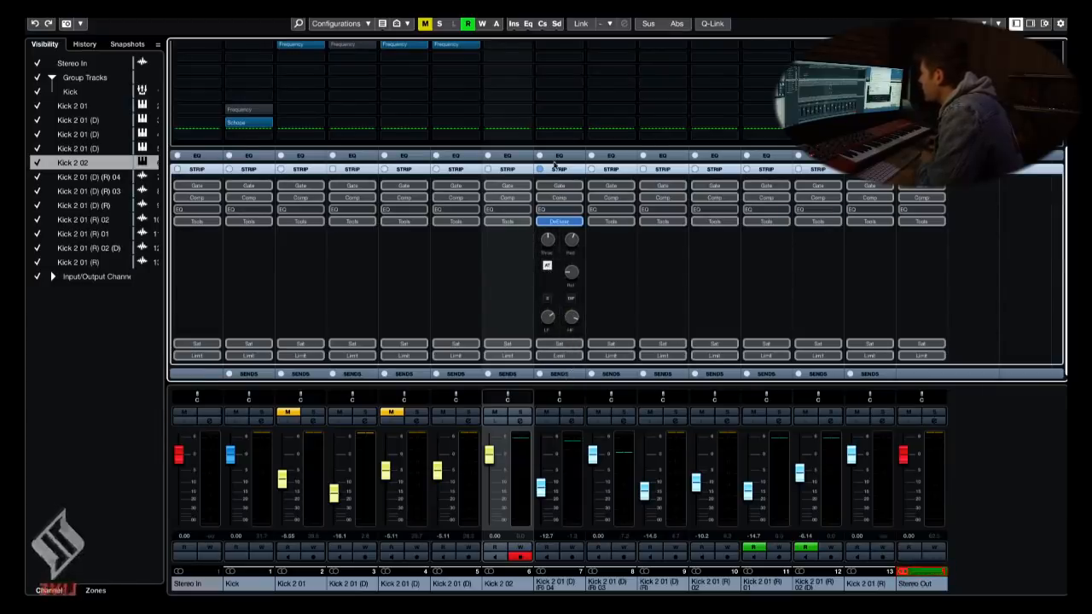
{"action": "scroll", "coordinate": [557, 166], "scroll_direction": "up", "scroll_amount": 4}
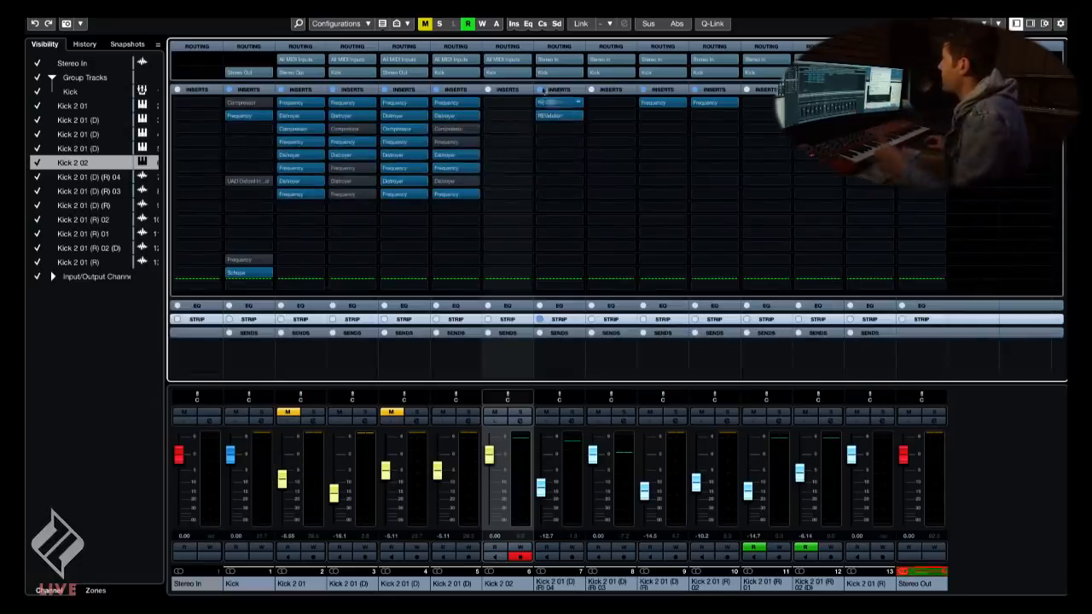
- Review the mixer's channel type filter, collapse the inserts rack and expand the EQ rack for all channels
{"action": "left_click", "coordinate": [383, 24]}
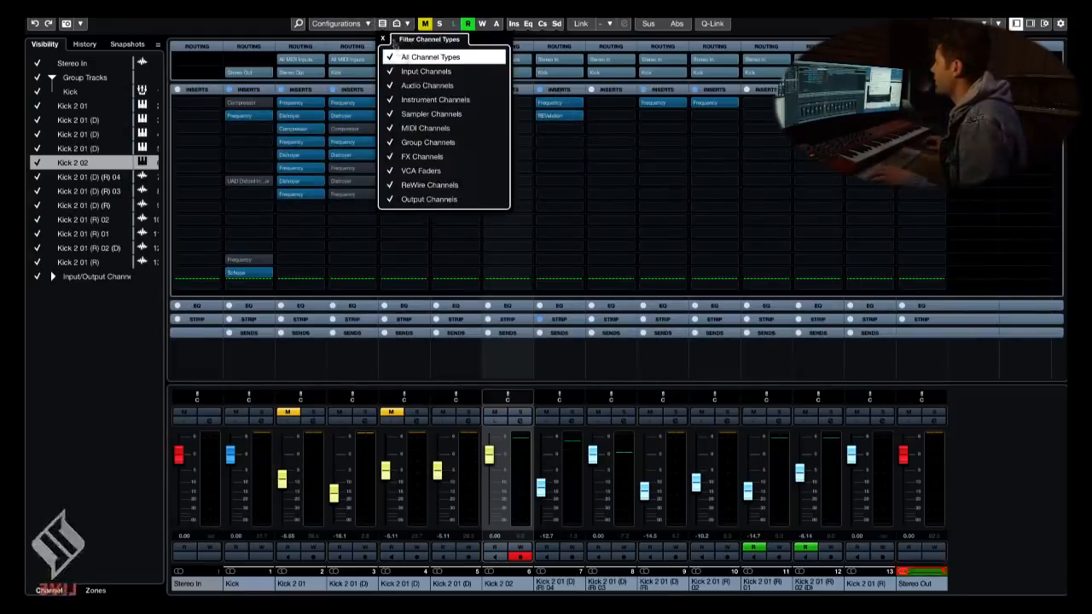
{"action": "left_click", "coordinate": [395, 41]}
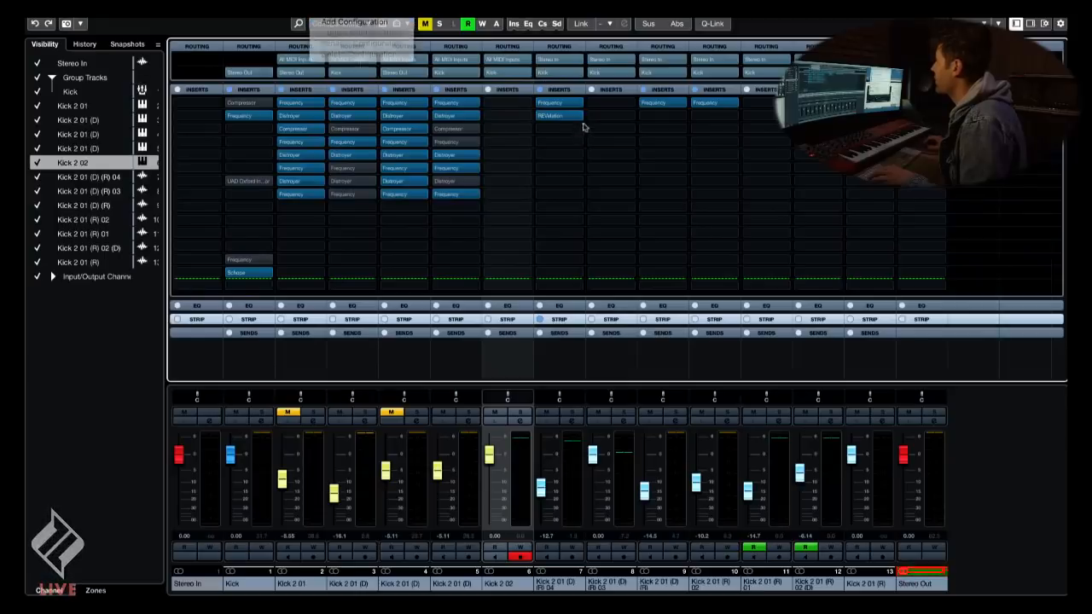
{"action": "left_click", "coordinate": [559, 90]}
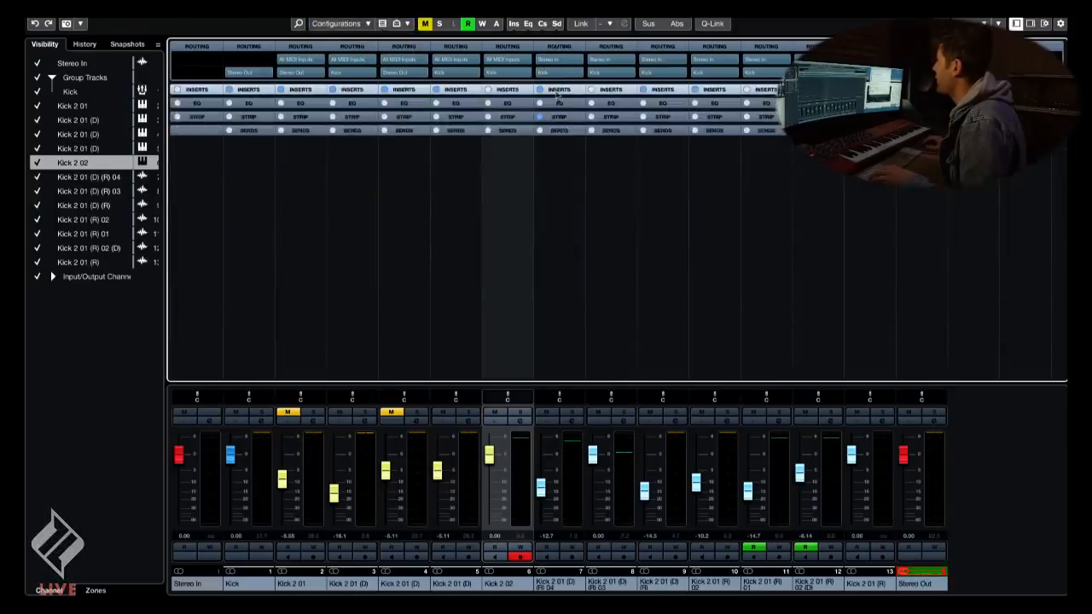
{"action": "left_click", "coordinate": [565, 131]}
{"action": "left_click", "coordinate": [562, 104]}
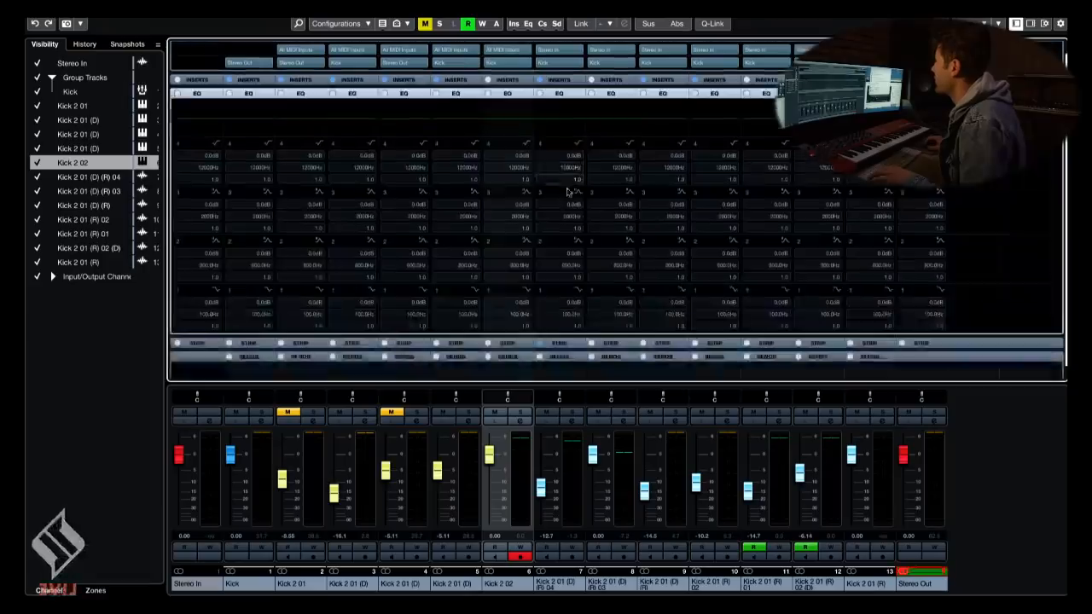
- Open the channel settings of the Kick 2 01 (D) (R) 04 channel and reposition its window
{"action": "left_click", "coordinate": [574, 414]}
{"action": "left_click", "coordinate": [574, 414]}
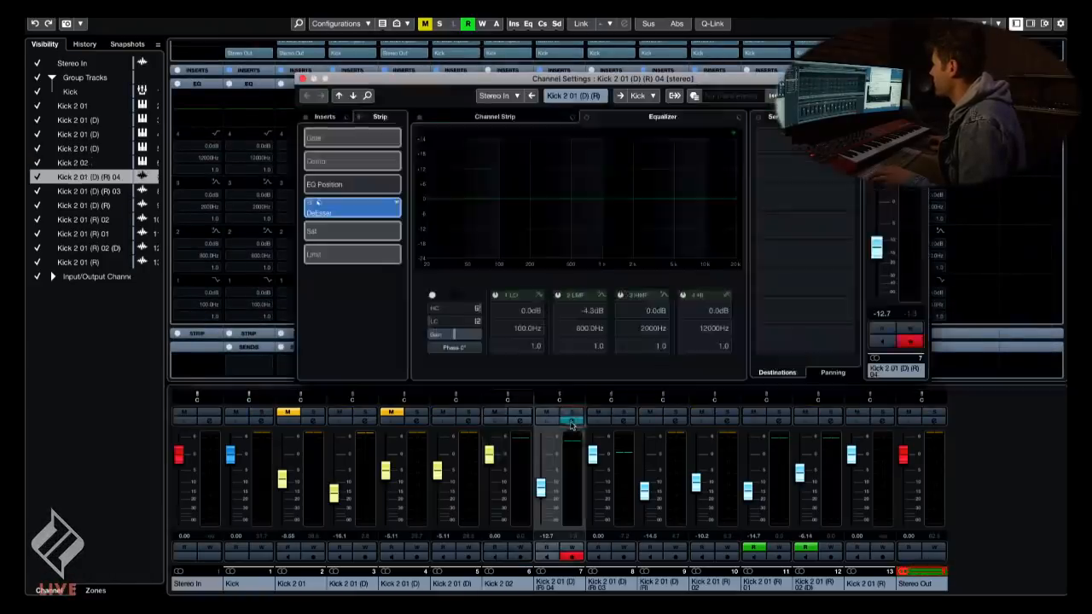
{"action": "key", "text": "e"}
{"action": "left_click_drag", "start_coordinate": [490, 83], "coordinate": [616, 17]}
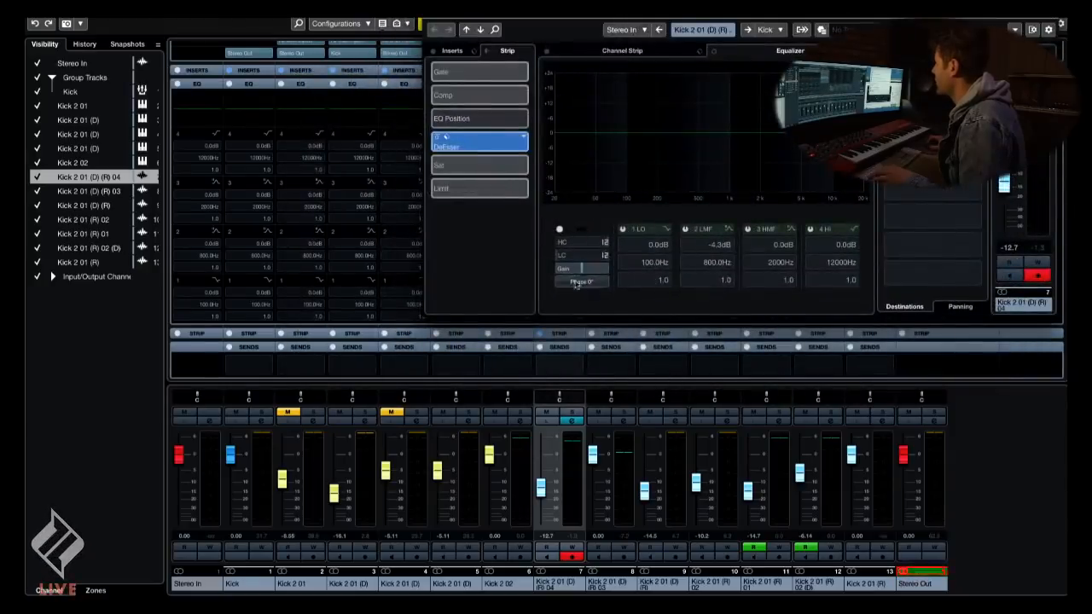
{"action": "left_click_drag", "start_coordinate": [616, 17], "coordinate": [697, 70]}
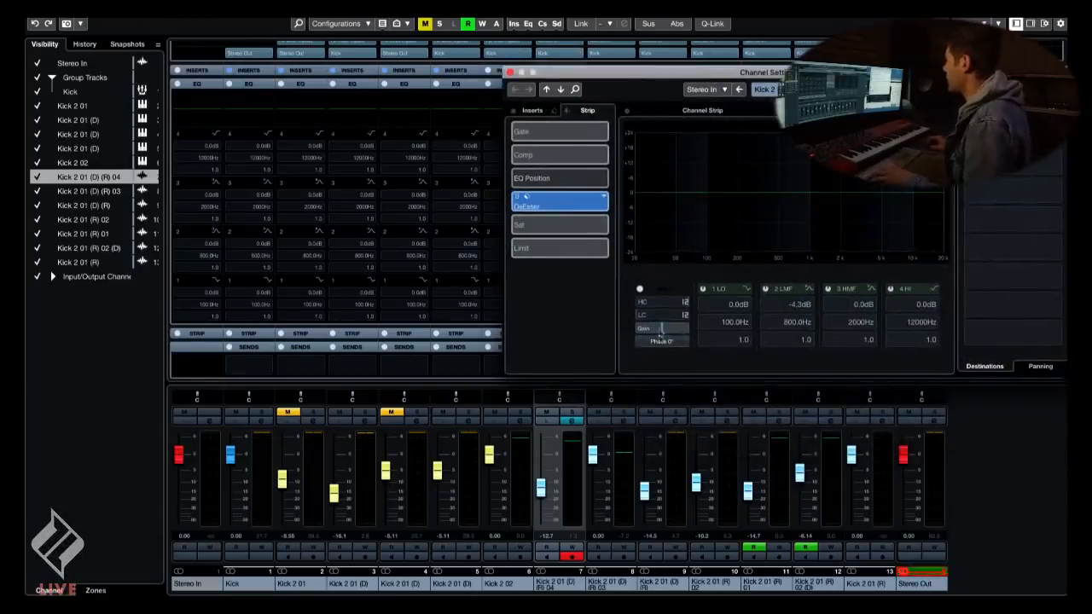
- Audition the Kick 2 01 (D) (R) 04 channel in solo and test its phase switch within the full mix
{"action": "left_click", "coordinate": [572, 420]}
{"action": "left_click", "coordinate": [571, 414]}
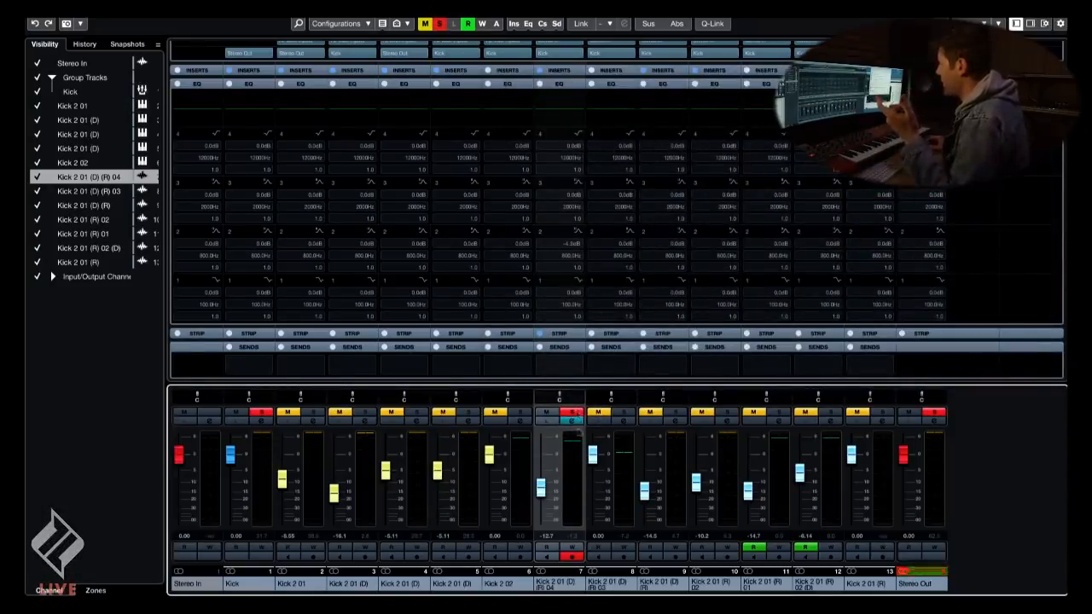
{"action": "left_click", "coordinate": [574, 421]}
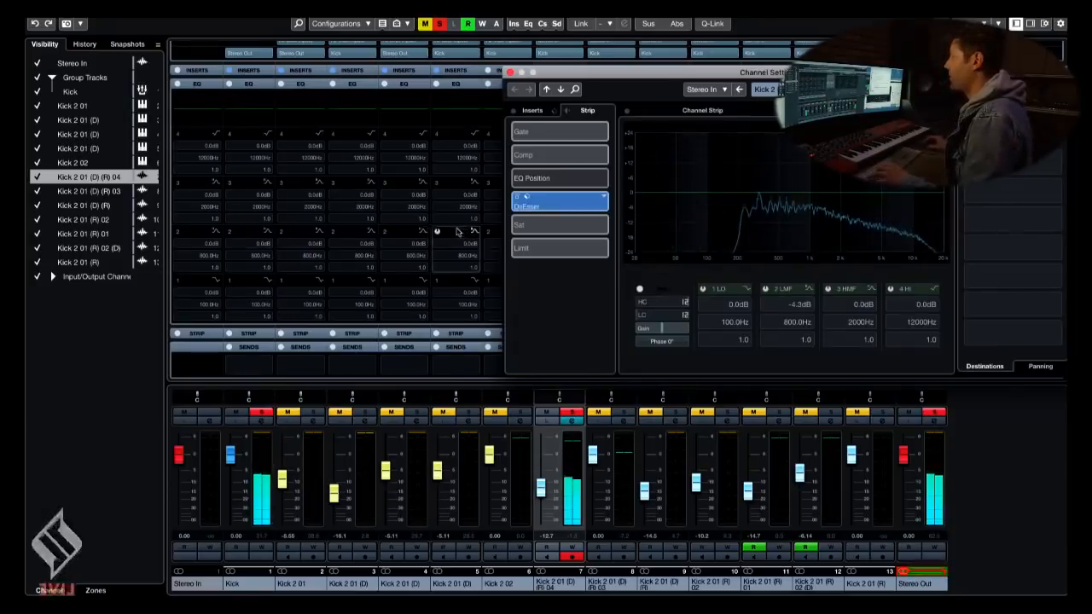
{"action": "left_click", "coordinate": [572, 412]}
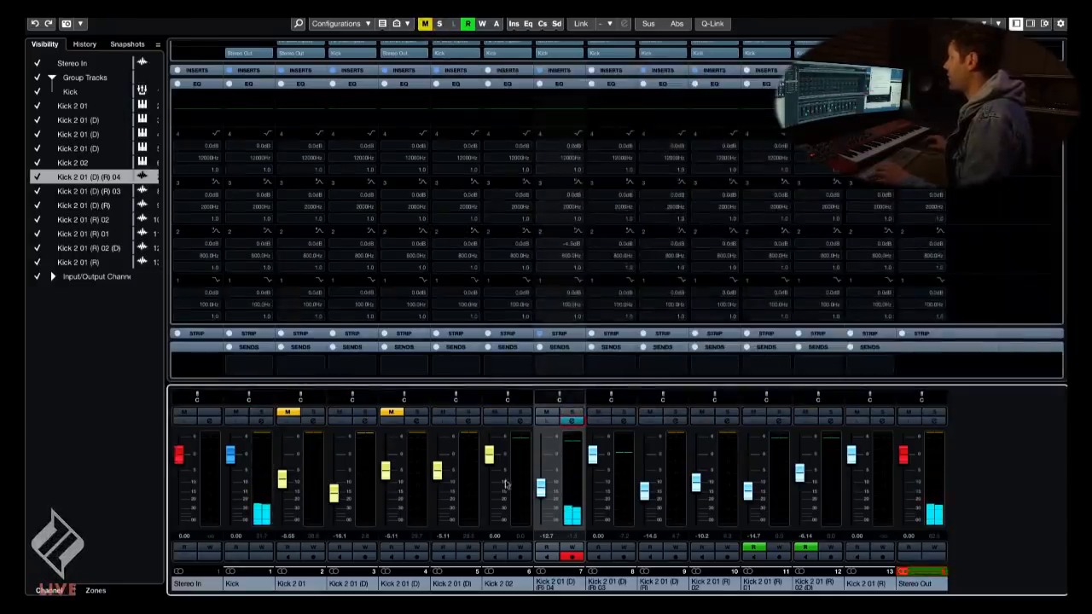
{"action": "left_click", "coordinate": [572, 421]}
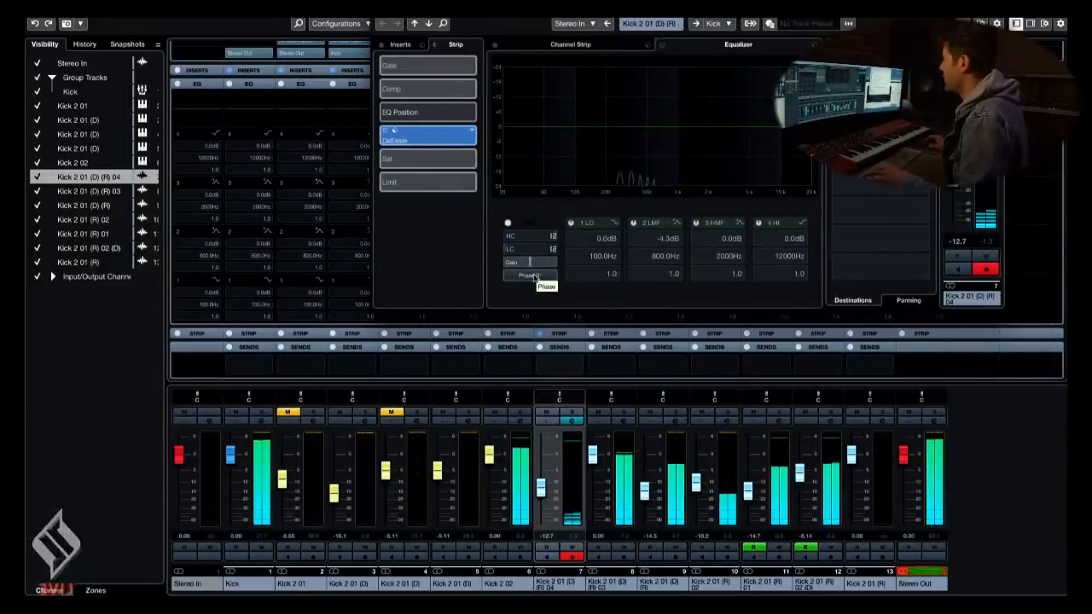
{"action": "left_click", "coordinate": [538, 275]}
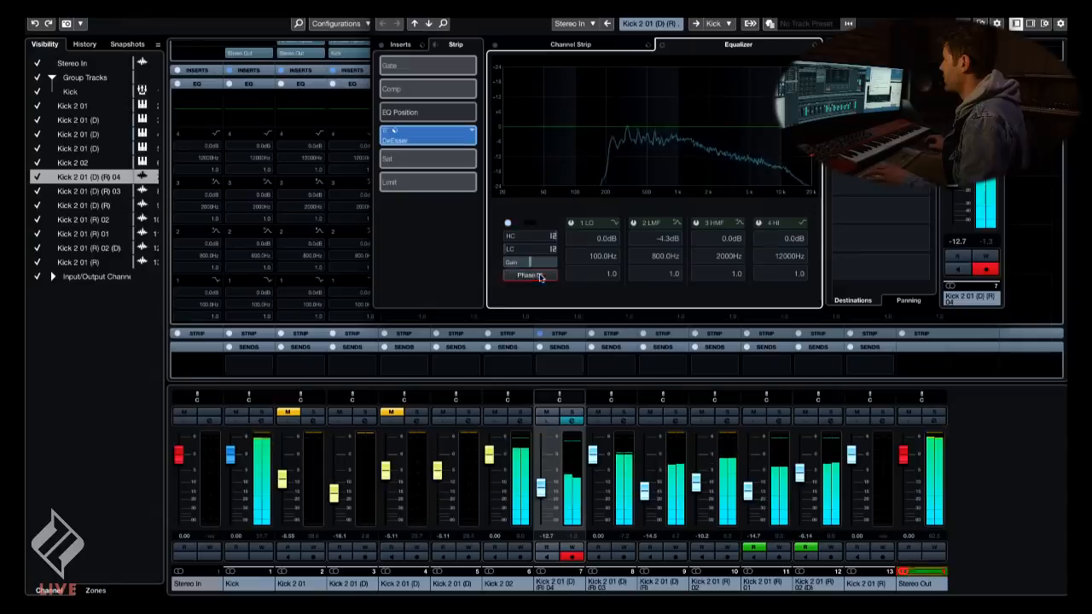
- Audition the Kick 2 02 channel in solo and try its phase at 180° within the full mix
{"action": "left_click", "coordinate": [523, 414]}
{"action": "left_click", "coordinate": [522, 414]}
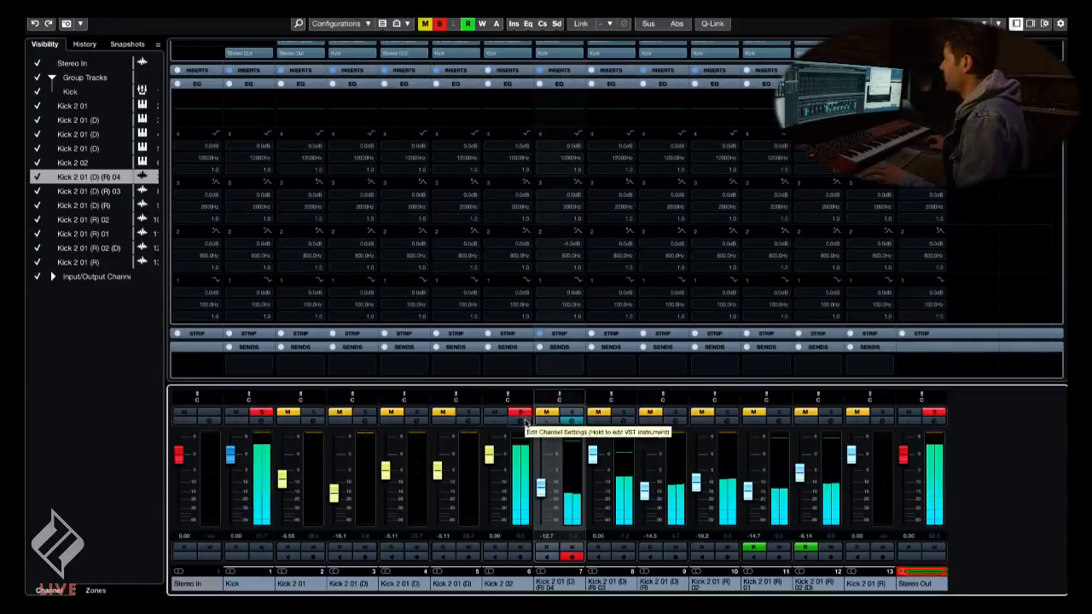
{"action": "left_click", "coordinate": [521, 421]}
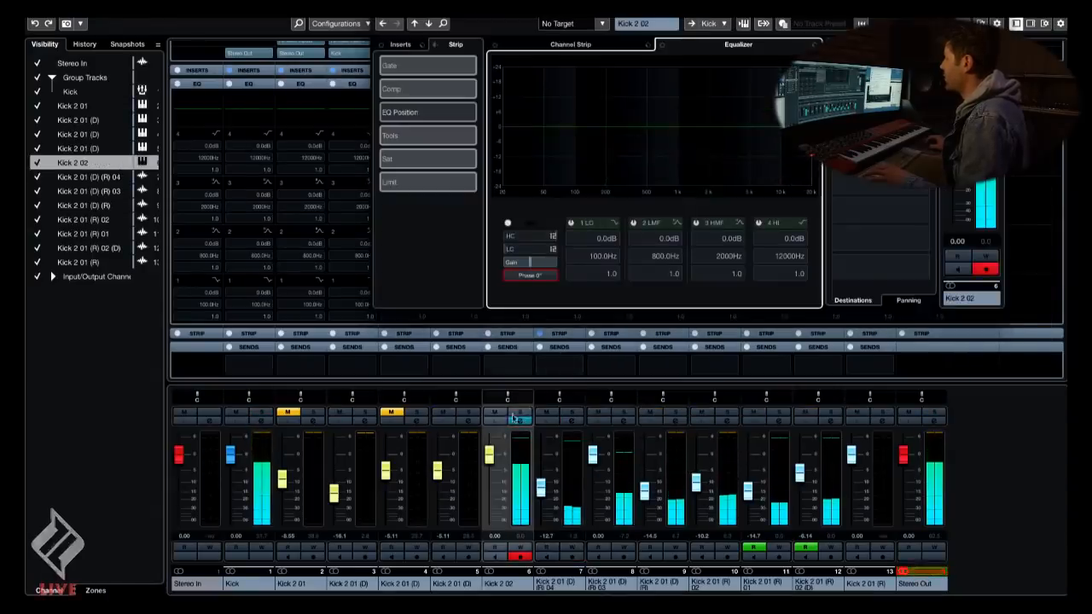
{"action": "left_click", "coordinate": [533, 275]}
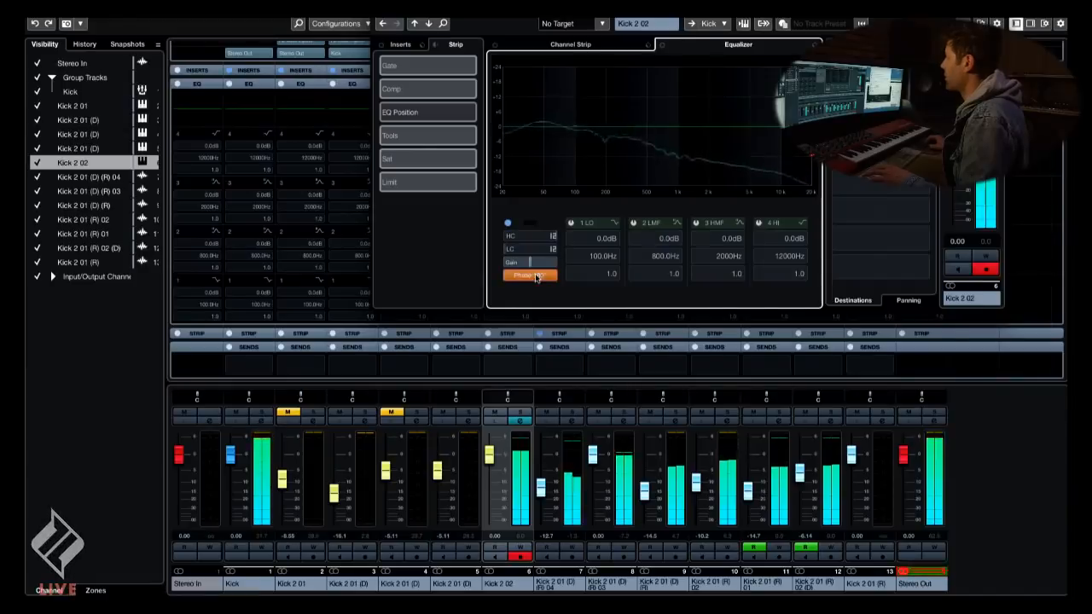
- Lower the Kick 2 02 channel's level to -2.01 dB and compare its phase settings during playback
{"action": "left_click", "coordinate": [490, 459]}
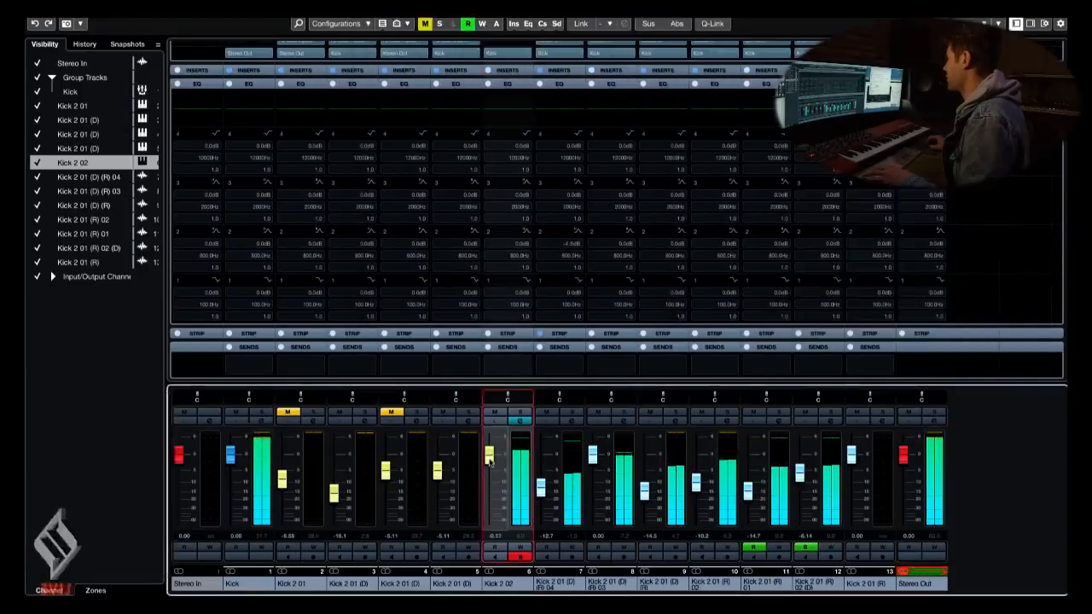
{"action": "left_click", "coordinate": [523, 420]}
{"action": "left_click", "coordinate": [533, 276]}
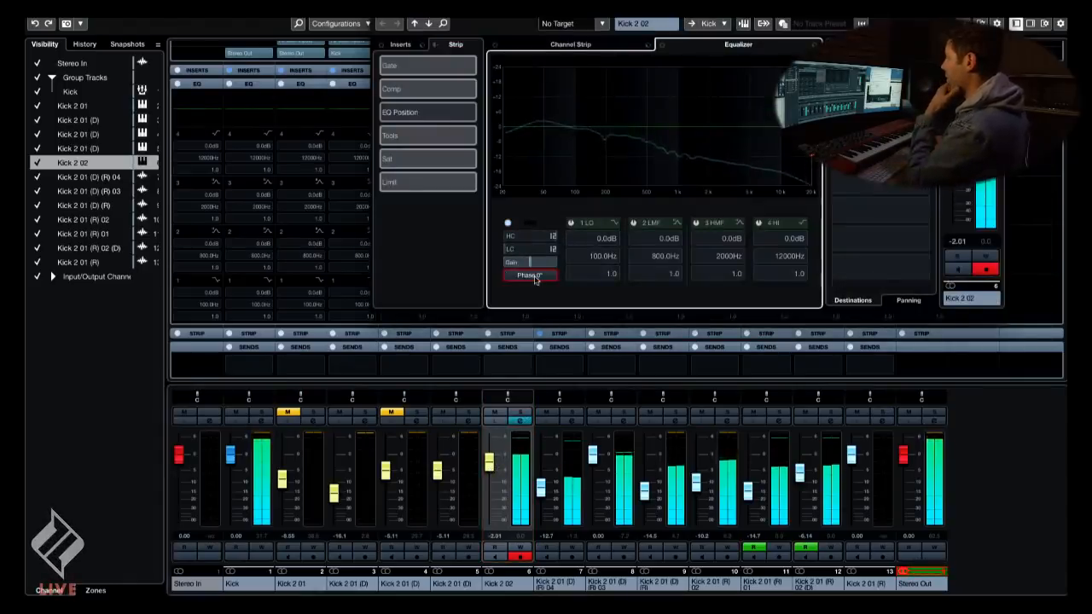
{"action": "left_click", "coordinate": [533, 276]}
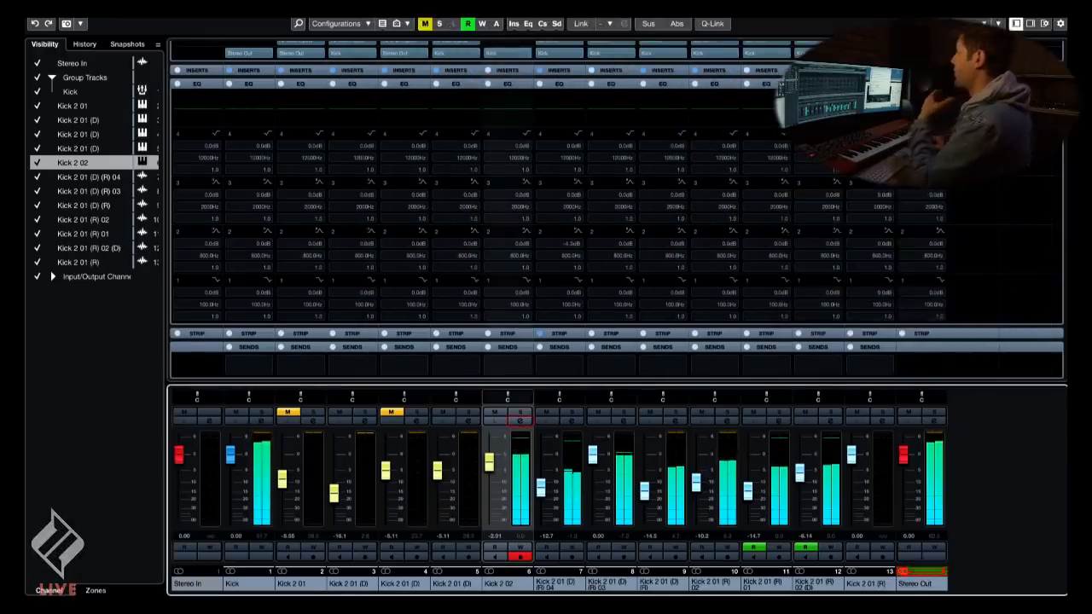
- Return to the project's track view, restart playback and audition the Kick 2 01 (D) (R) 03 track in solo
{"action": "key", "text": "F3"}
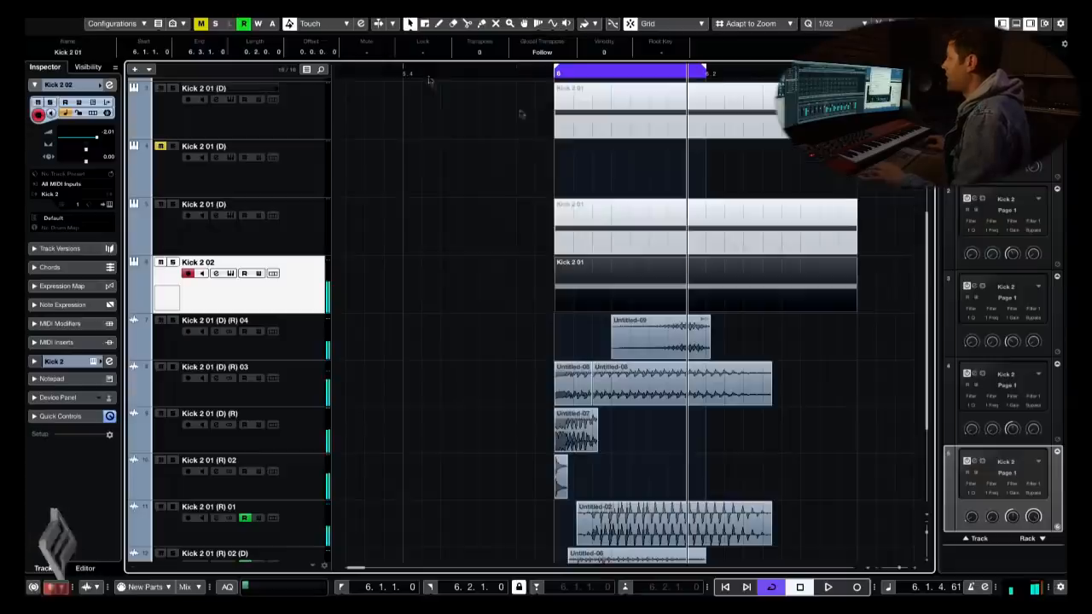
{"action": "left_click", "coordinate": [521, 196]}
{"action": "key", "text": "space"}
{"action": "left_click", "coordinate": [253, 401]}
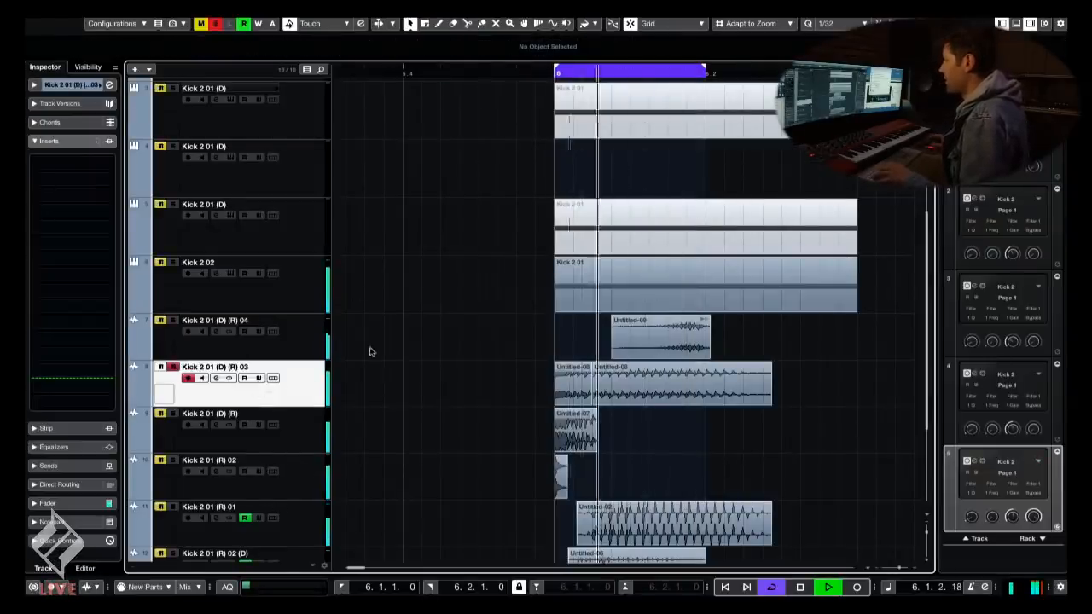
- Compare the phase settings of the Kick 2 01 (D) (R) 03 channel within the full mix and close its channel settings
{"action": "key", "text": "F3"}
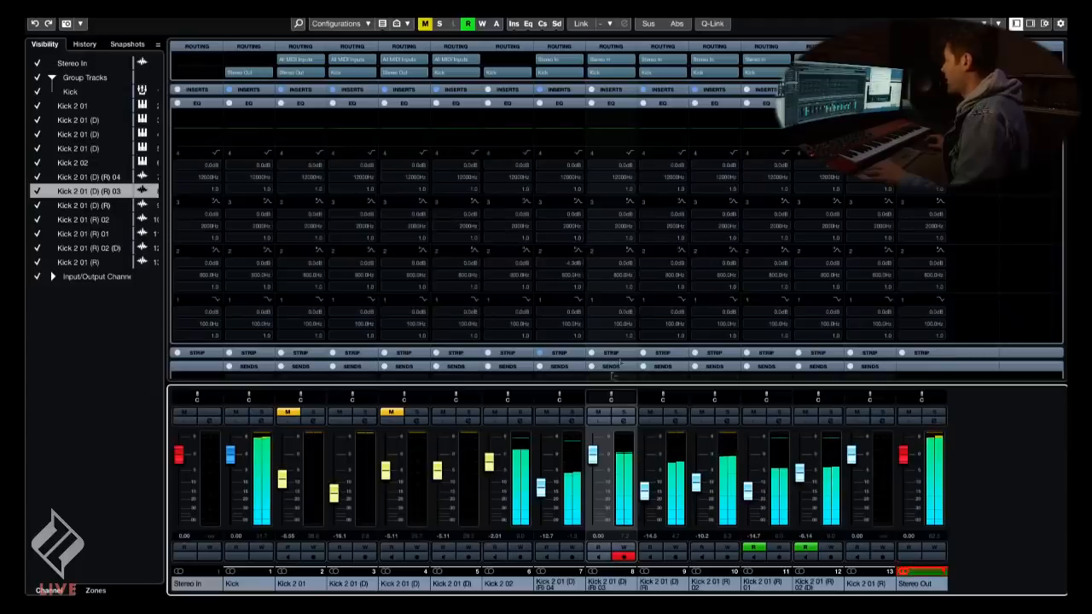
{"action": "left_click", "coordinate": [612, 398]}
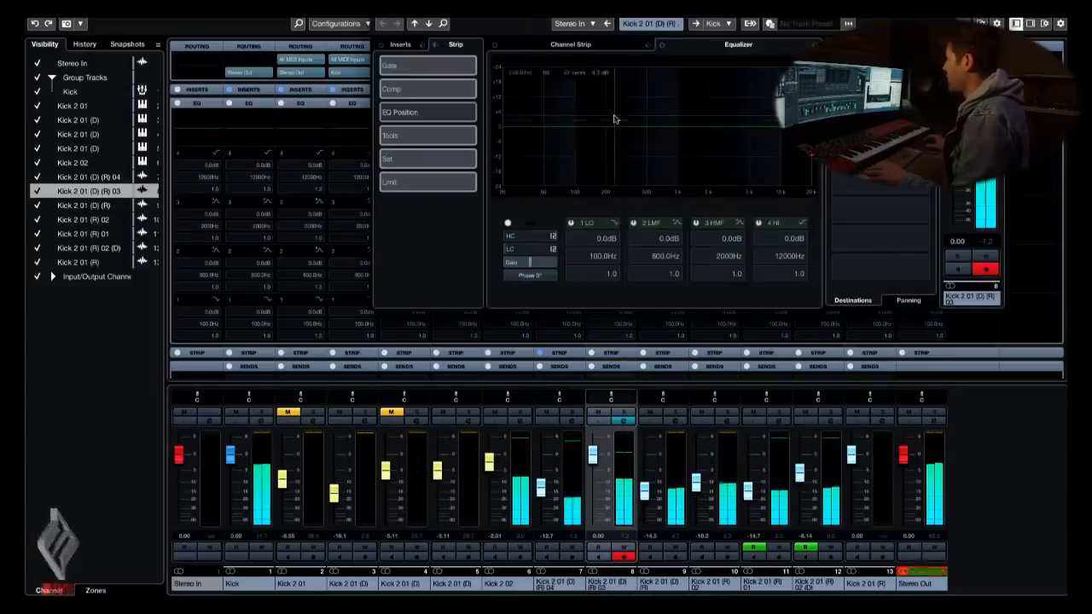
{"action": "left_click", "coordinate": [527, 276]}
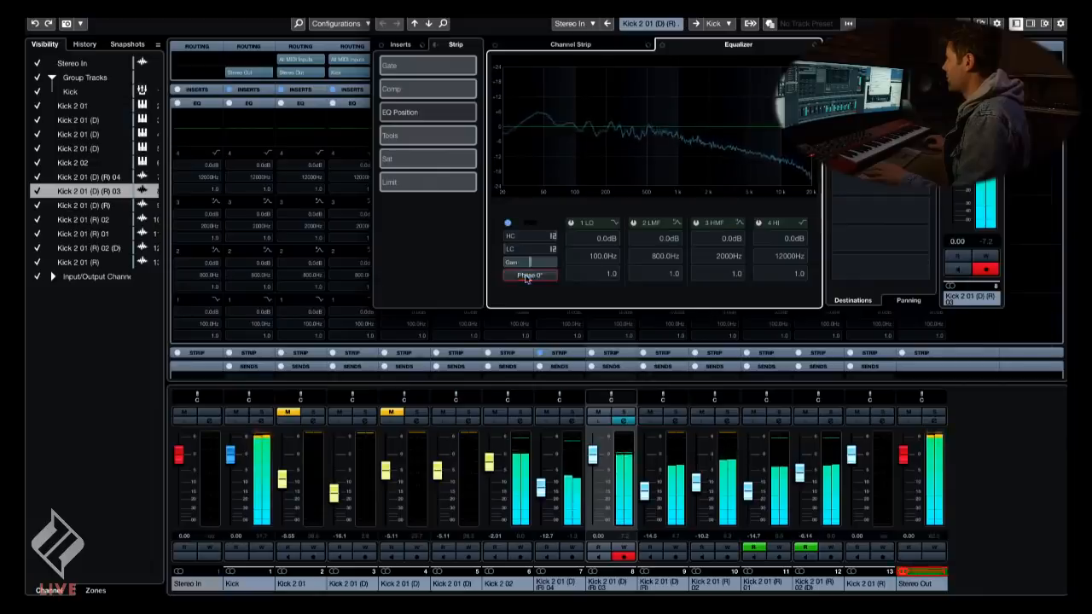
{"action": "left_click", "coordinate": [526, 275]}
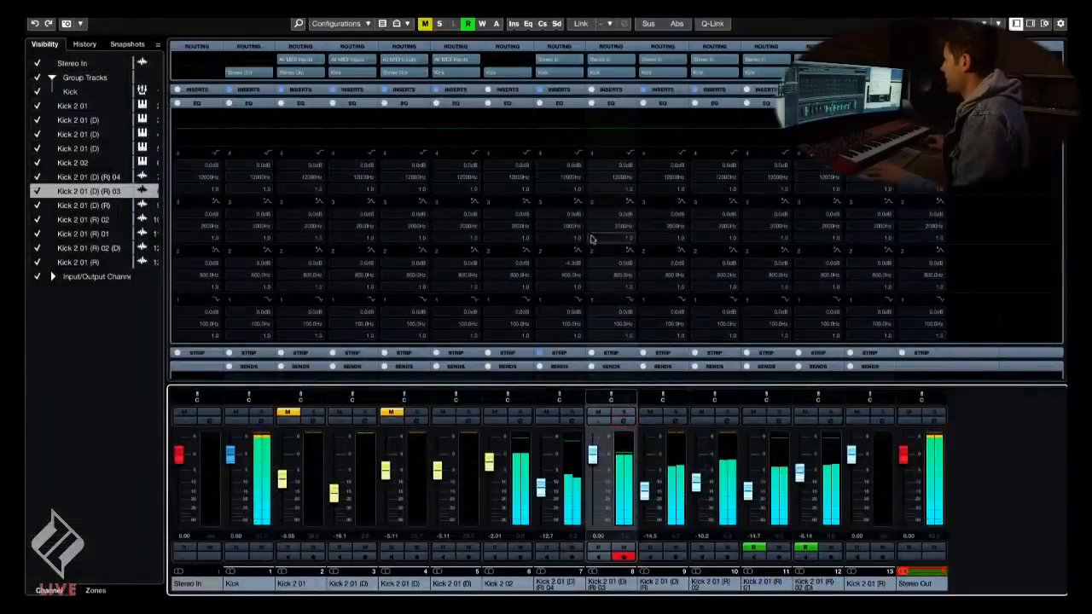
{"action": "left_click", "coordinate": [625, 420]}
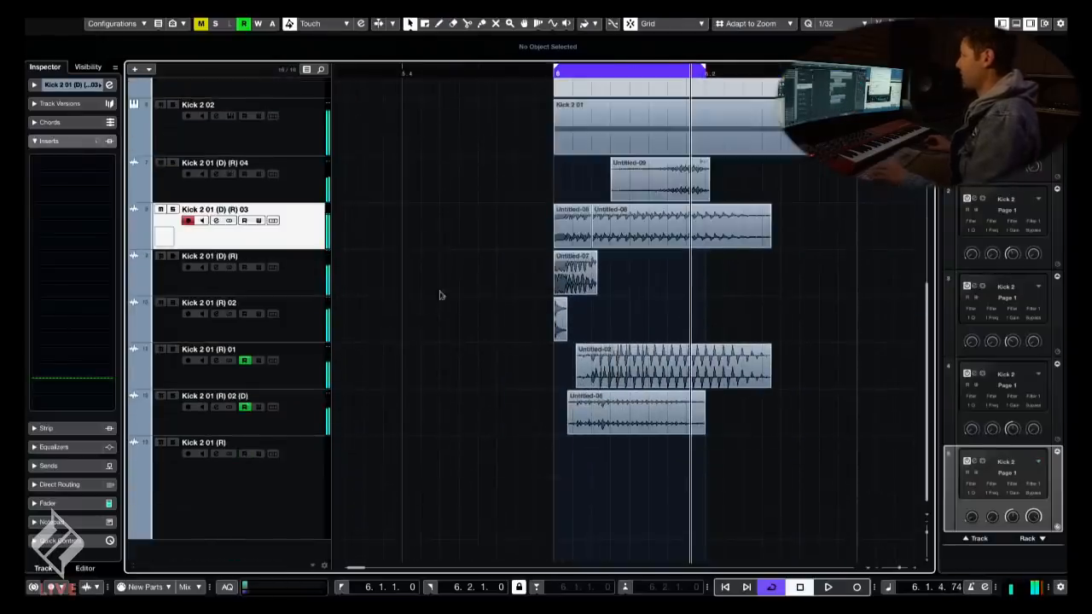
- Reduce the height of the Kick 2 02 track in the project's track list
{"action": "left_click", "coordinate": [281, 419]}
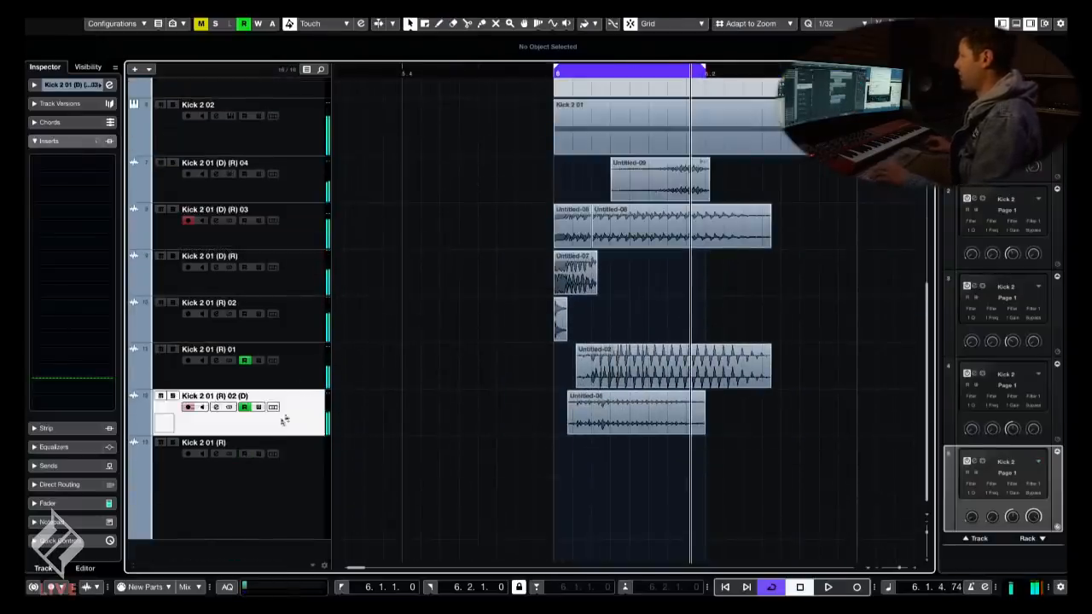
{"action": "scroll", "coordinate": [376, 179], "scroll_direction": "up", "scroll_amount": 2}
{"action": "left_click", "coordinate": [296, 238]}
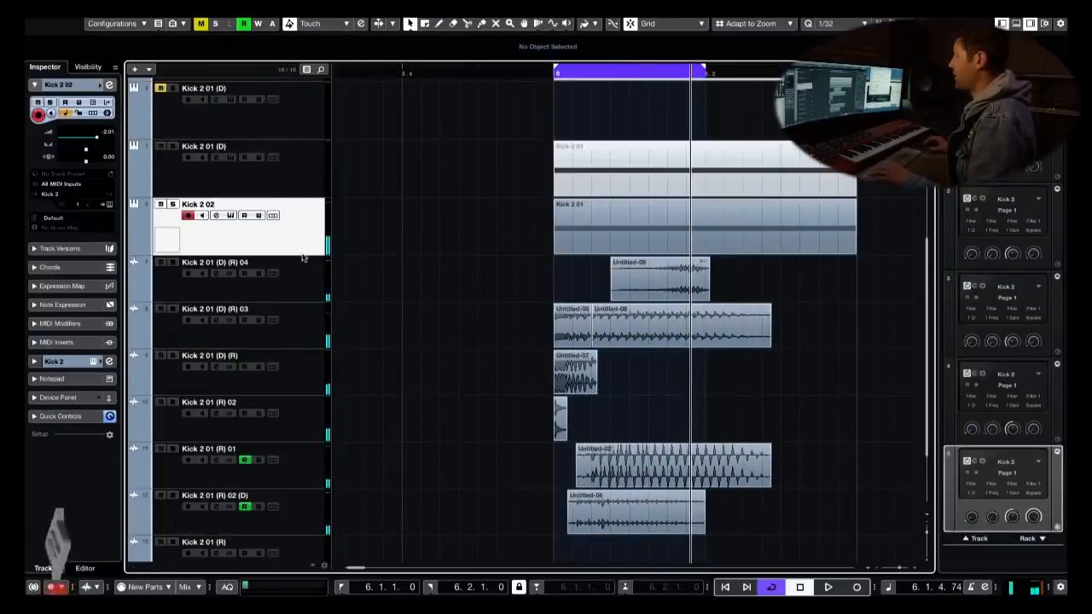
{"action": "left_click", "coordinate": [304, 258]}
{"action": "left_click", "coordinate": [306, 254]}
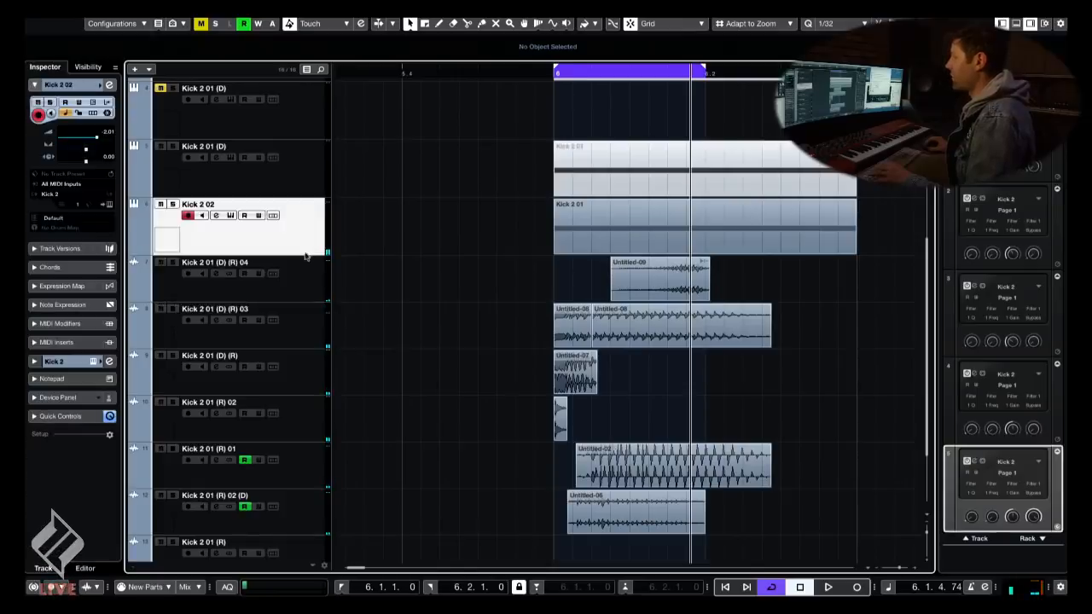
{"action": "left_click_drag", "start_coordinate": [306, 255], "coordinate": [310, 224]}
- Add an audio track named Kick directly below the Kick 2 01 track
{"action": "key", "text": "g"}
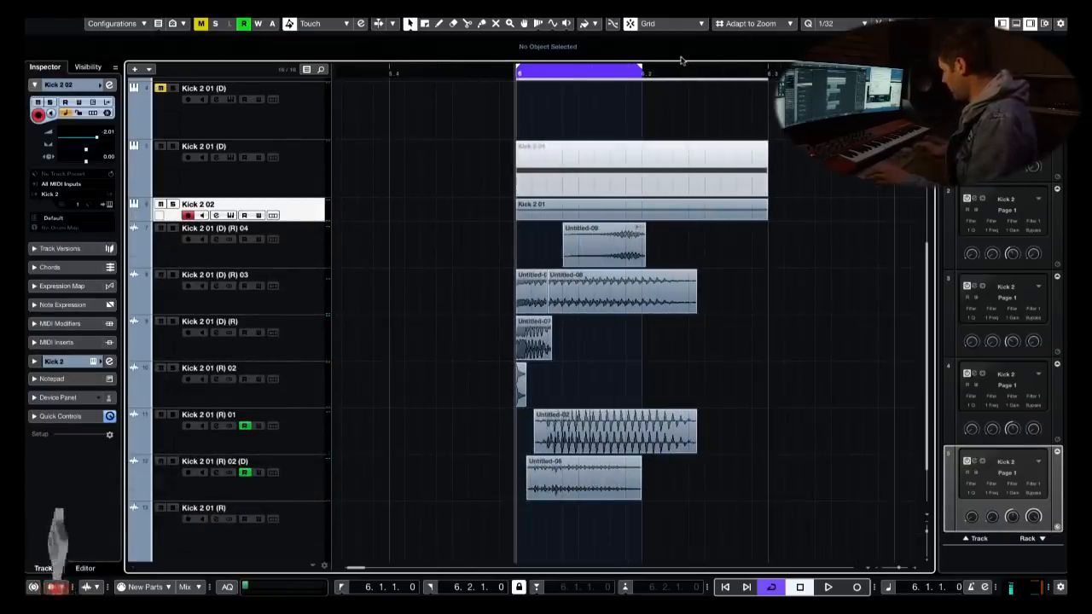
{"action": "key", "text": "h"}
{"action": "key", "text": "h"}
{"action": "key", "text": "g"}
{"action": "key", "text": "g"}
{"action": "key", "text": "g"}
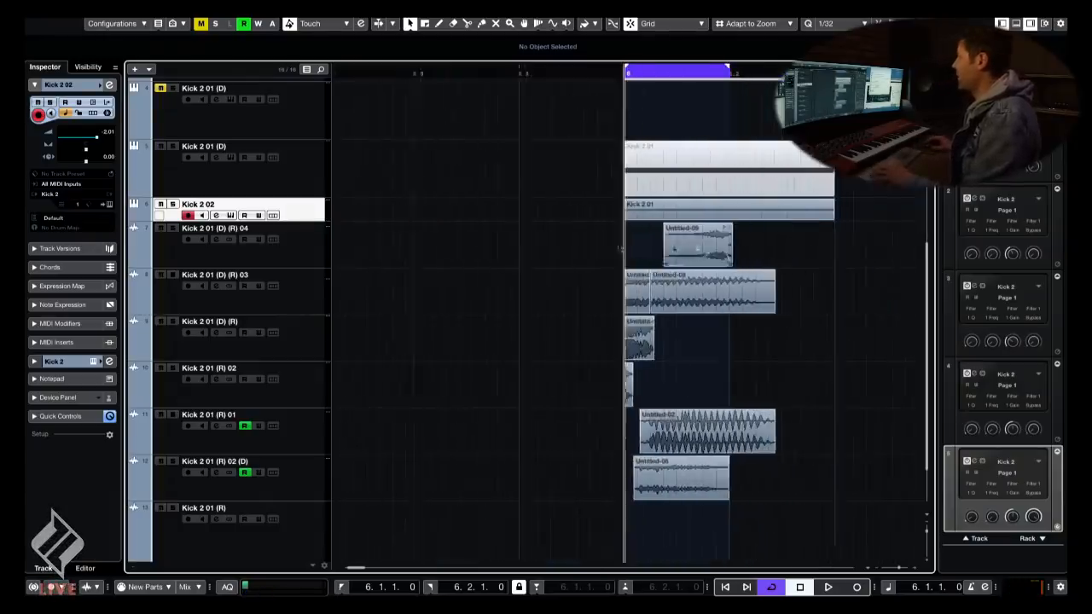
{"action": "scroll", "coordinate": [491, 230], "scroll_direction": "right", "scroll_amount": 1}
{"action": "scroll", "coordinate": [490, 230], "scroll_direction": "up", "scroll_amount": 5}
{"action": "right_click", "coordinate": [295, 246]}
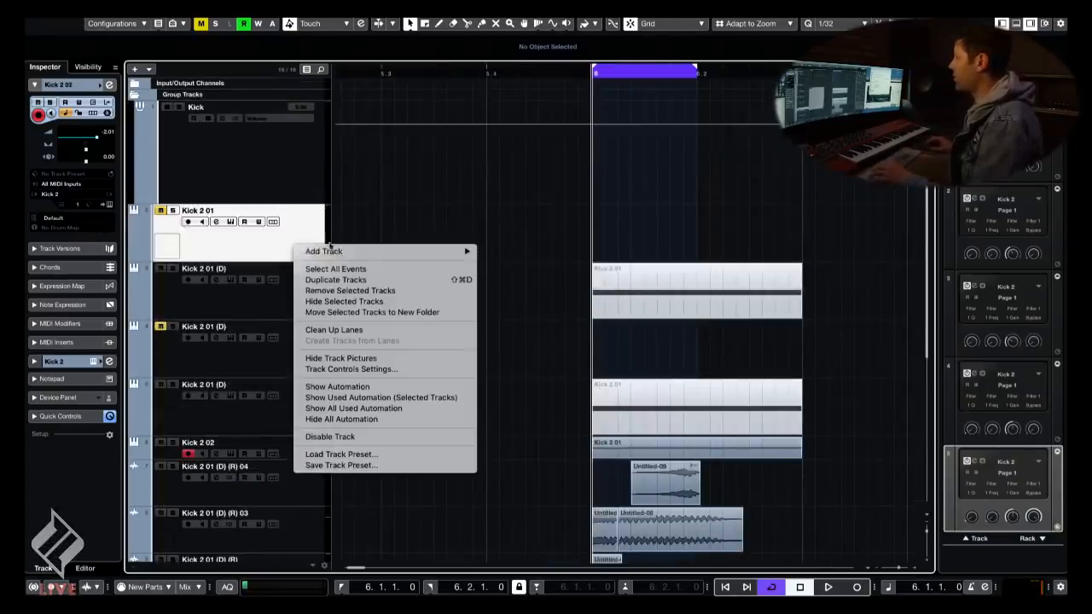
{"action": "mouse_move", "coordinate": [384, 251]}
{"action": "left_click", "coordinate": [551, 255]}
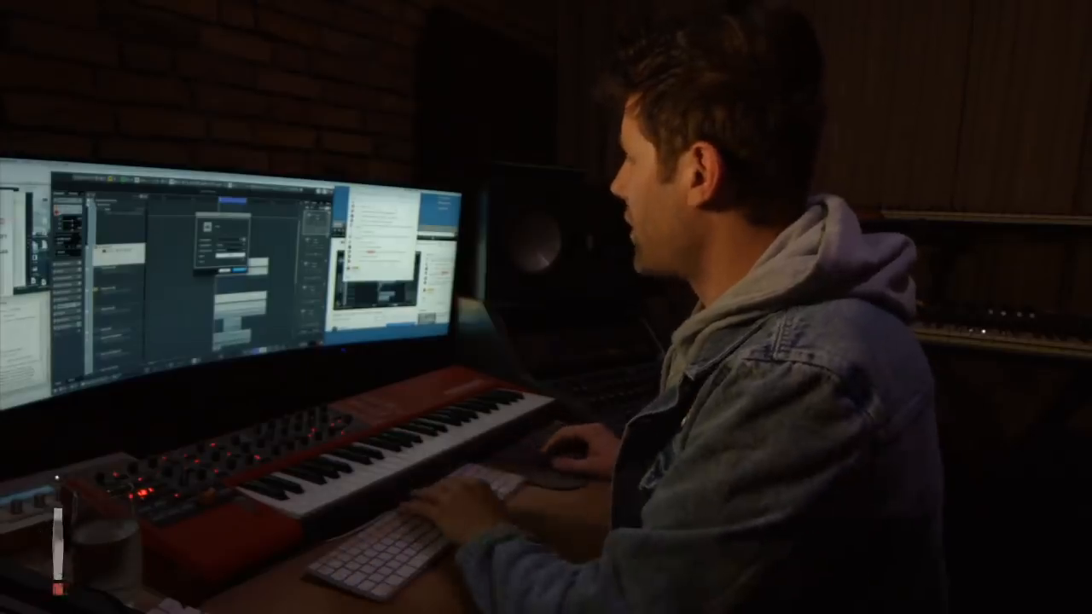
{"action": "key", "text": "Return"}
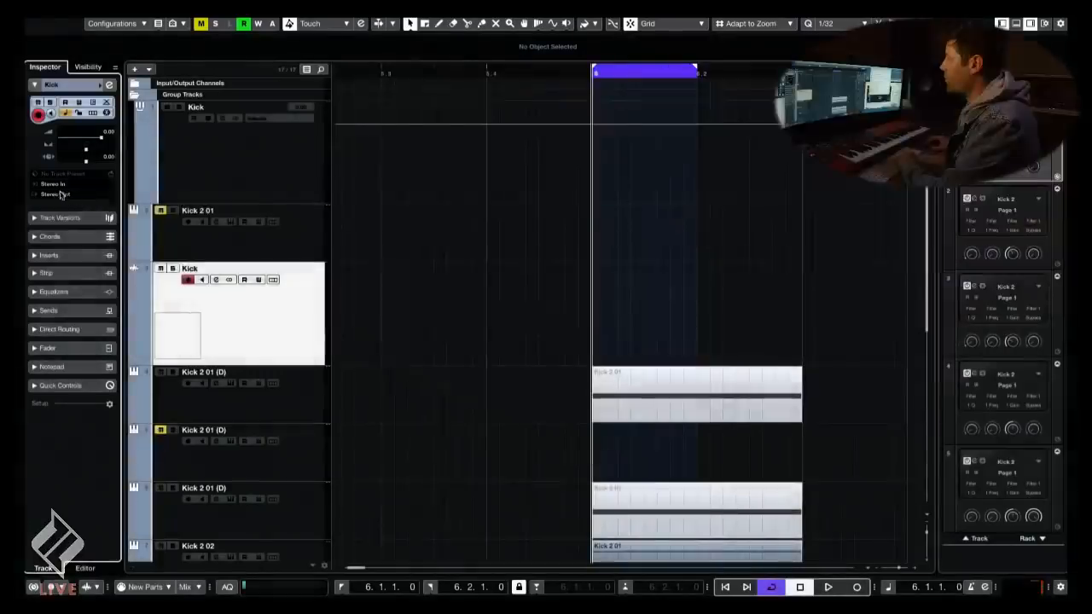
- Set the new Kick audio track's output to No Bus and its input to Stereo Out
{"action": "left_click", "coordinate": [60, 195]}
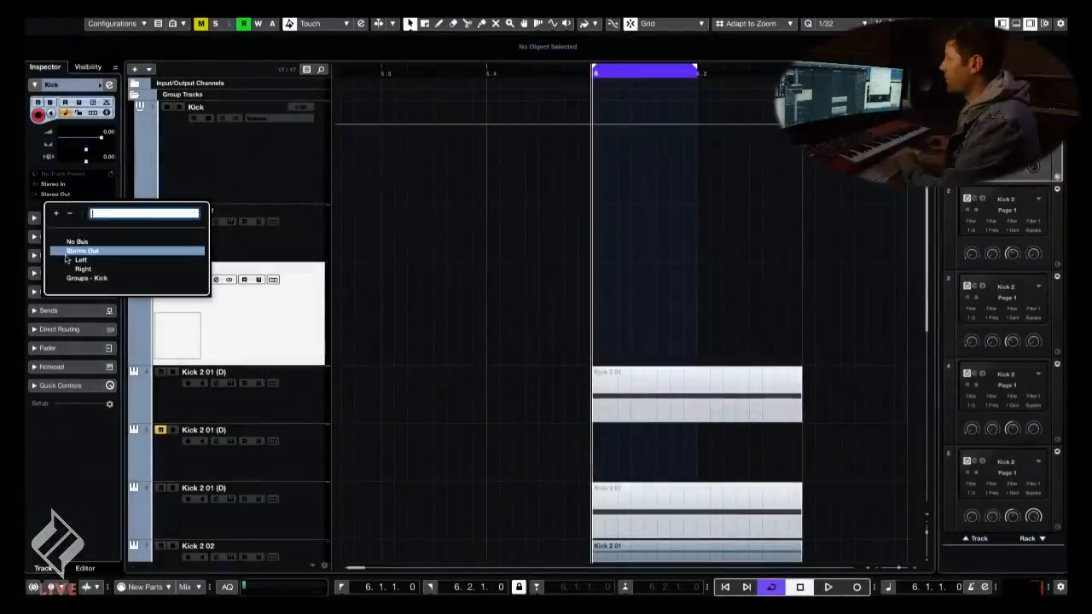
{"action": "left_click", "coordinate": [76, 242]}
{"action": "left_click", "coordinate": [54, 185]}
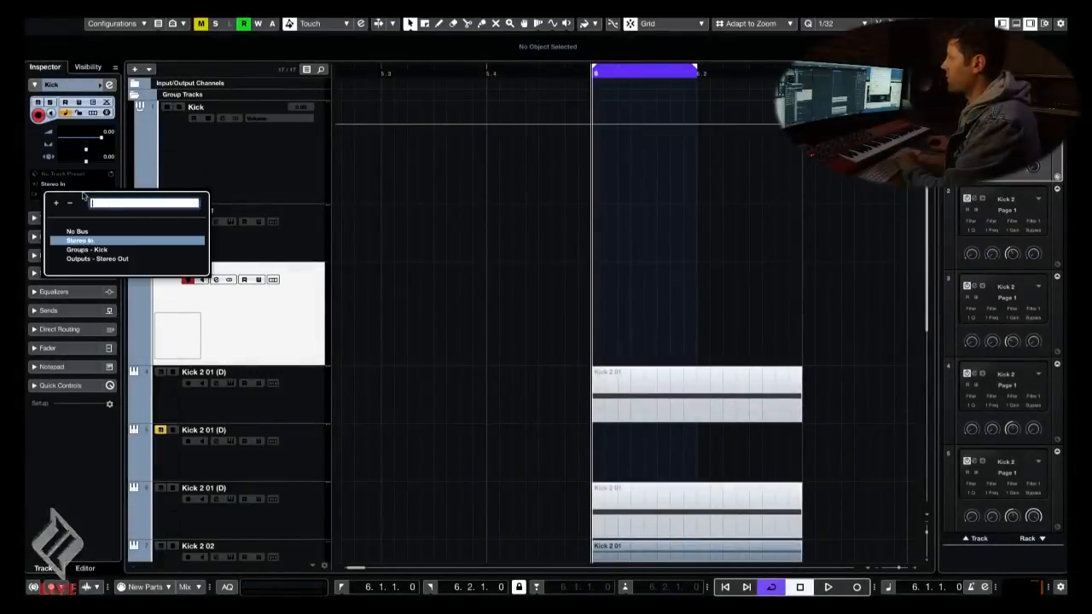
{"action": "left_click", "coordinate": [98, 260]}
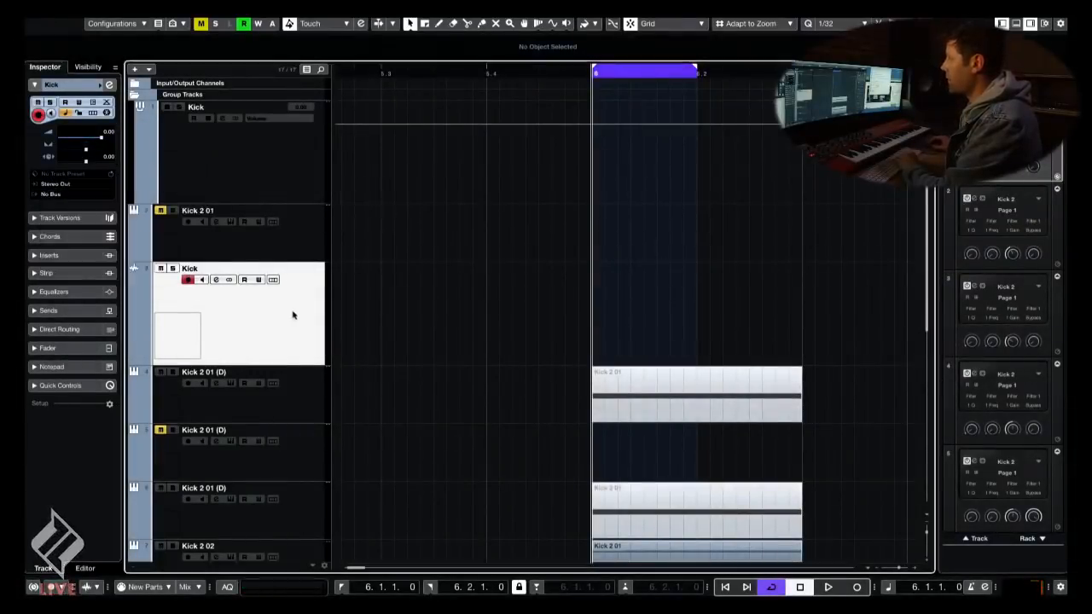
- Enlarge the Kick audio track and record the layered kick onto it over the range 6.1.1.0 to 6.3.1.0
{"action": "left_click_drag", "start_coordinate": [289, 365], "coordinate": [291, 388]}
{"action": "left_click", "coordinate": [651, 400]}
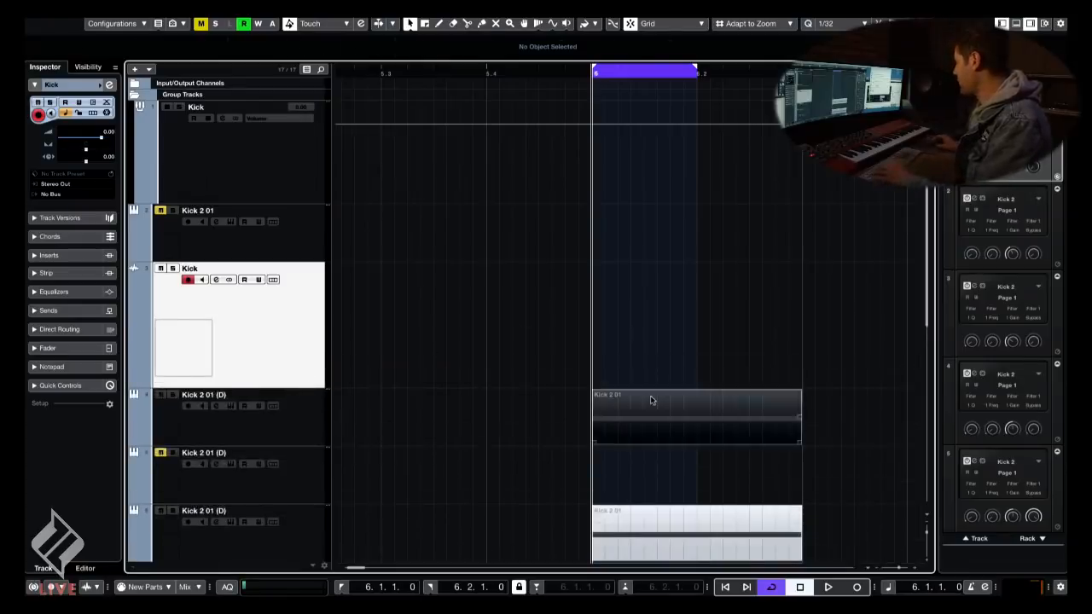
{"action": "scroll", "coordinate": [662, 367], "scroll_direction": "down", "scroll_amount": 2}
{"action": "scroll", "coordinate": [665, 344], "scroll_direction": "down", "scroll_amount": 3, "text": "ctrl"}
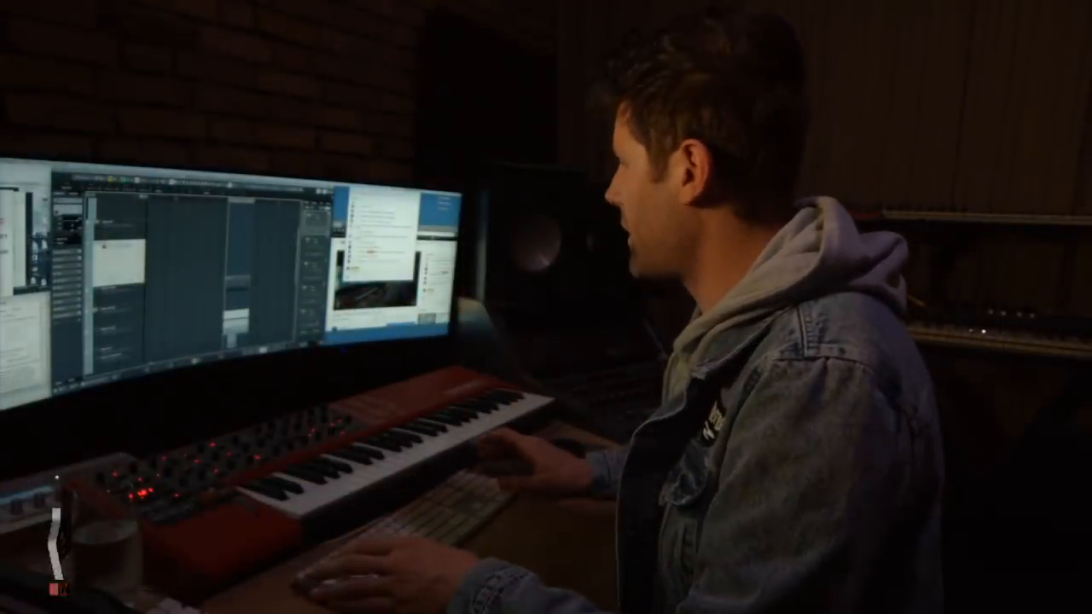
{"action": "key", "text": "KP_Multiply"}
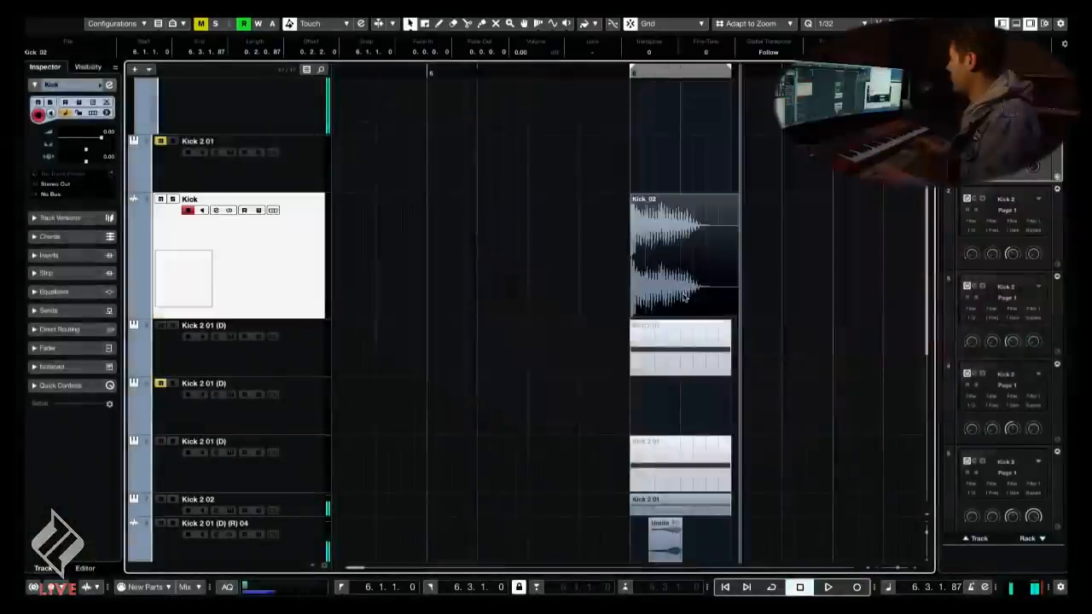
- Move the recorded Kick_02 event to 6.4.1.0 on a new, enlarged audio track directly below the Kick track
{"action": "scroll", "coordinate": [604, 254], "scroll_direction": "up", "scroll_amount": 3}
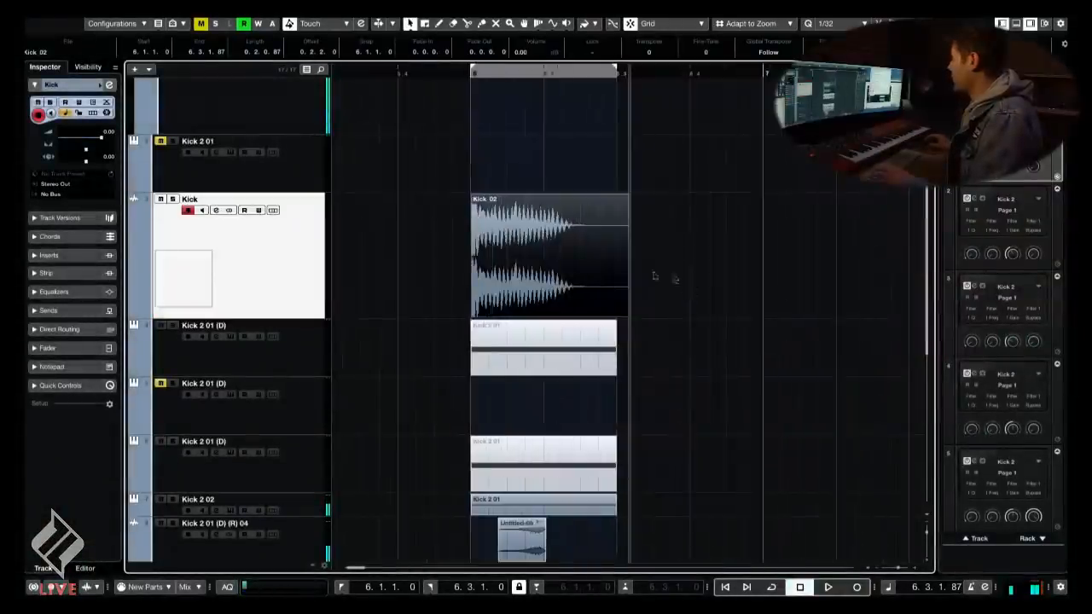
{"action": "left_click_drag", "start_coordinate": [604, 254], "coordinate": [824, 245]}
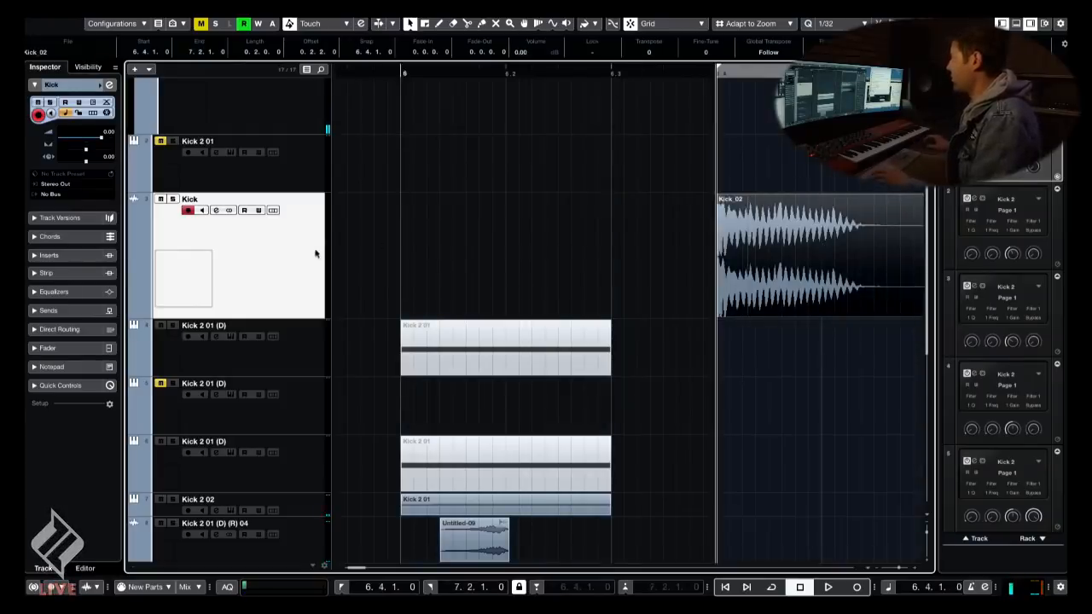
{"action": "key", "text": "ctrl+t"}
{"action": "key", "text": "Return"}
{"action": "left_click_drag", "start_coordinate": [758, 256], "coordinate": [758, 344]}
{"action": "left_click_drag", "start_coordinate": [277, 379], "coordinate": [277, 458]}
- Cut off the moved event's tail at 7.1.1.0 and loop playback over the range 6.4.1.0 to 7.1.1.0
{"action": "scroll", "coordinate": [671, 336], "scroll_direction": "right", "scroll_amount": 3}
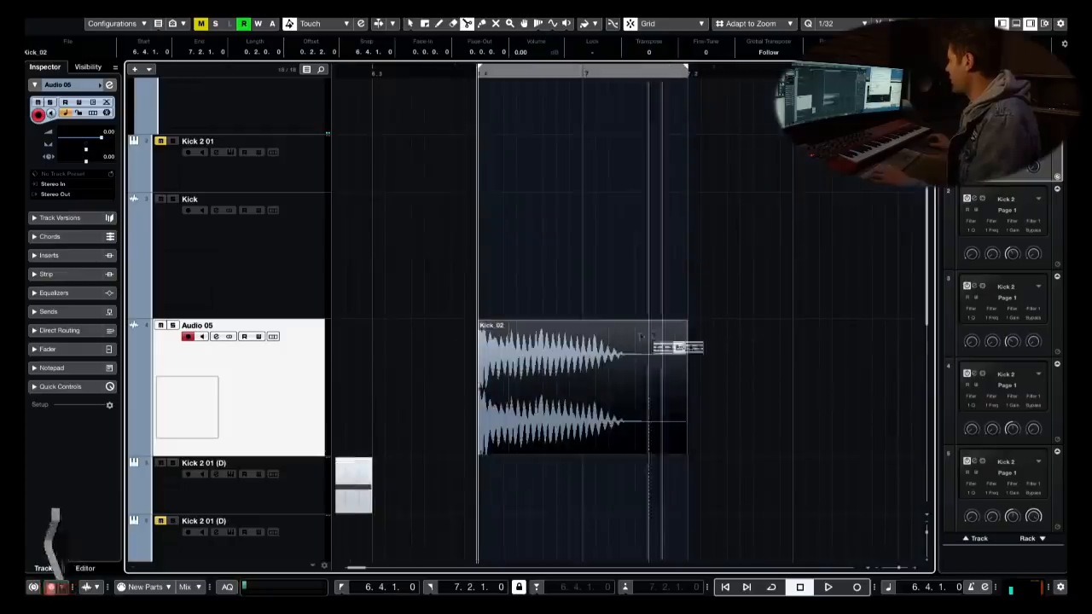
{"action": "left_click", "coordinate": [584, 351], "text": "alt"}
{"action": "key", "text": "Delete"}
{"action": "left_click", "coordinate": [536, 339]}
{"action": "key", "text": "p"}
{"action": "key", "text": "KP_Divide"}
{"action": "key", "text": "space"}
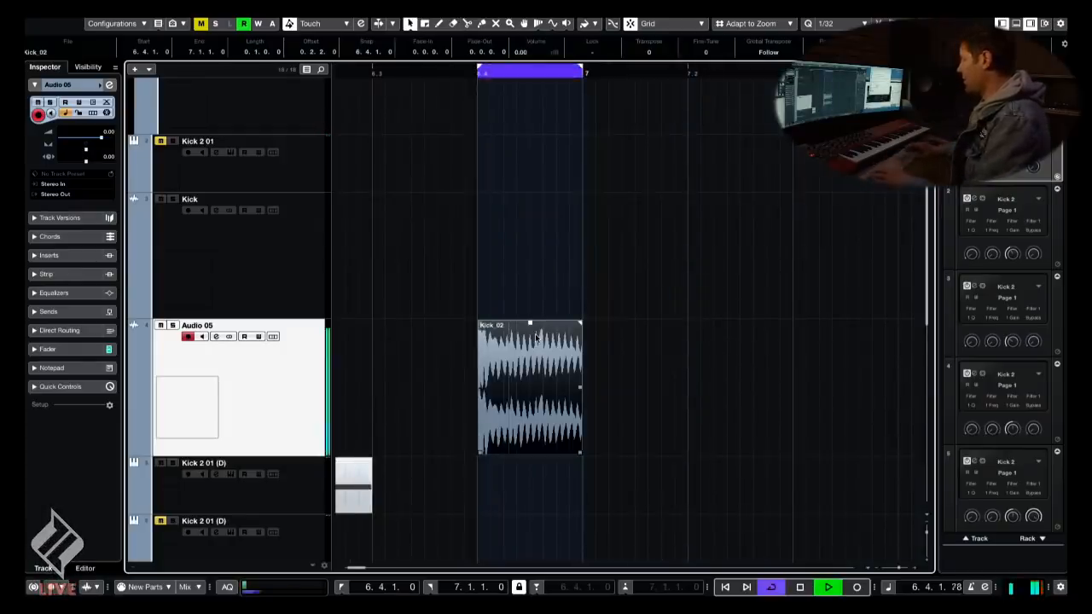
{"action": "key", "text": "alt+s"}
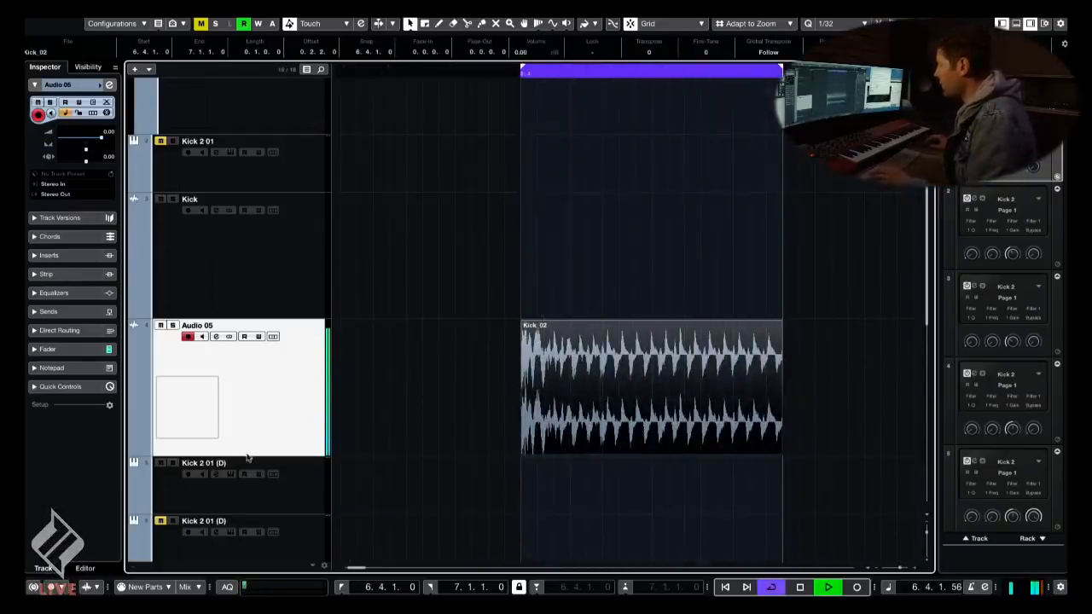
{"action": "key", "text": "alt+s"}
{"action": "key", "text": "space"}
{"action": "key", "text": "alt+s"}
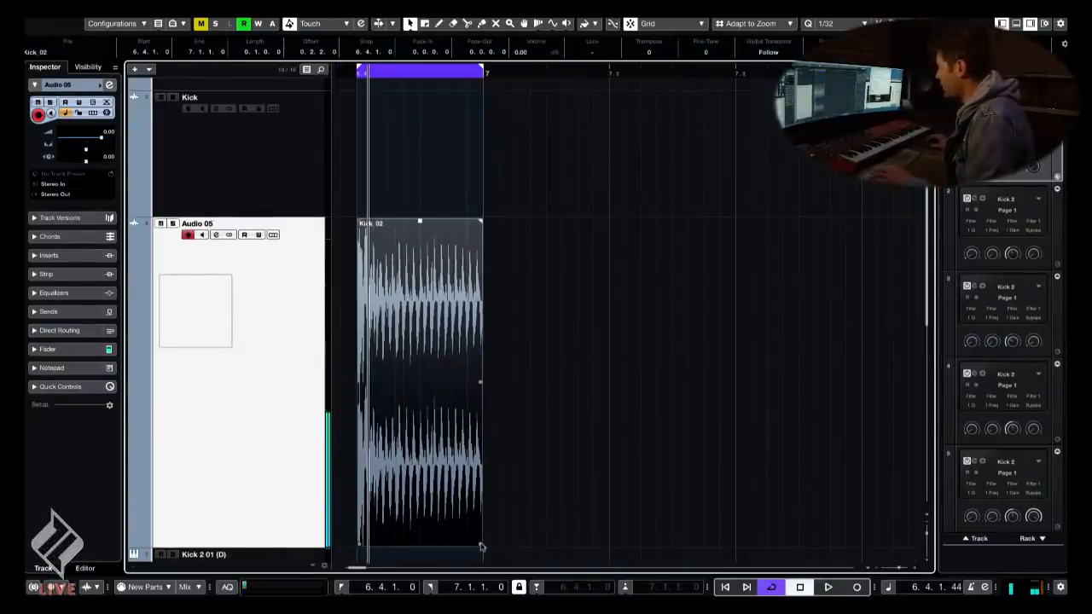
- Extend the Kick_02 event on Audio 05 to end at 7.1.3.60 and split it at 6.4.1.44
{"action": "left_click_drag", "start_coordinate": [481, 547], "coordinate": [554, 546]}
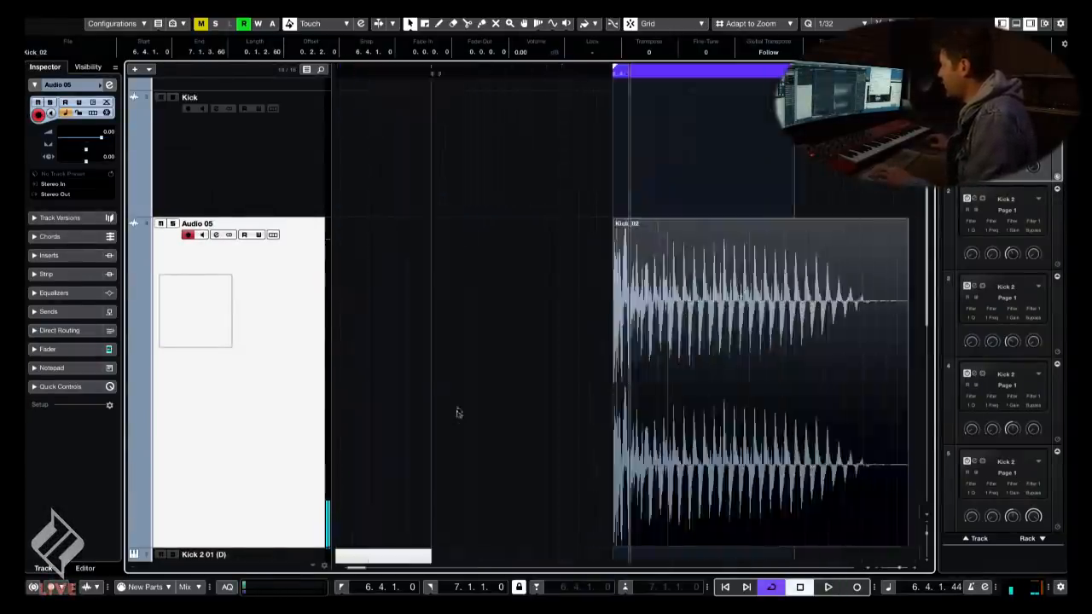
{"action": "key", "text": "3"}
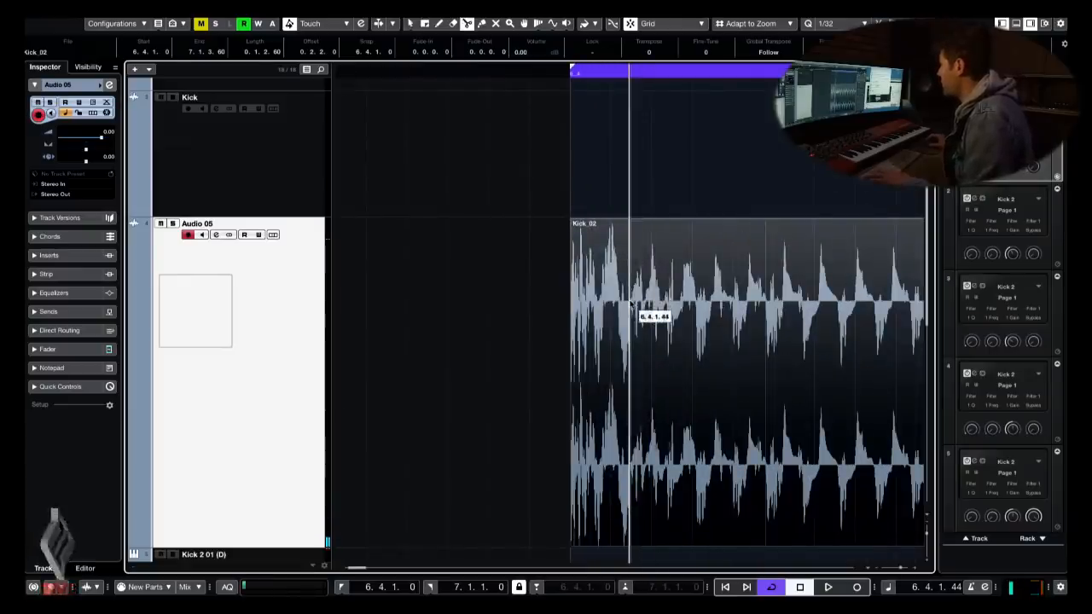
{"action": "left_click", "coordinate": [629, 305]}
{"action": "key", "text": "1"}
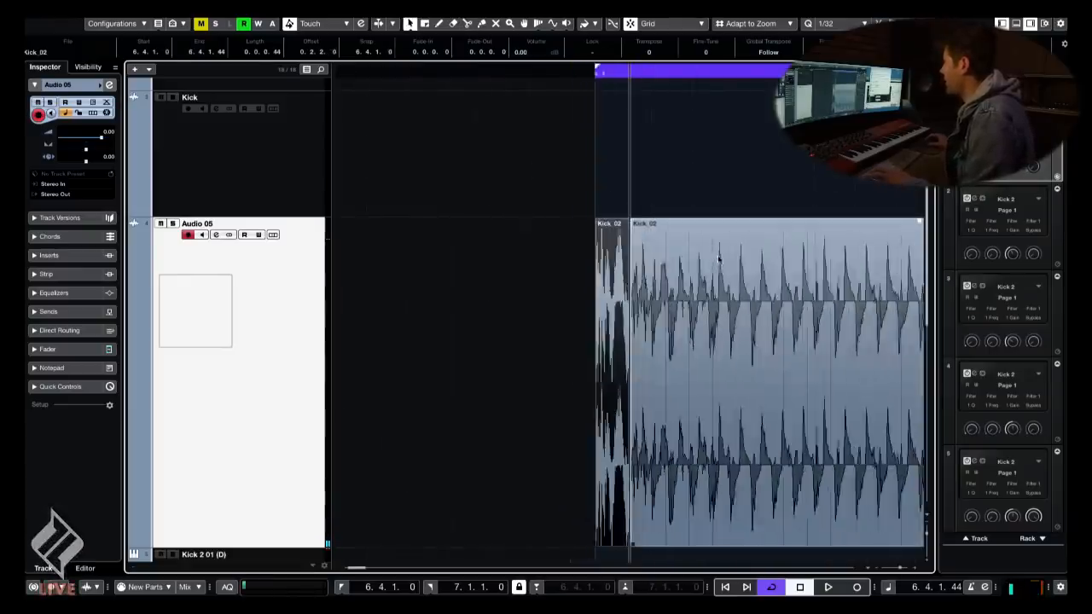
- Set the tail event's volume to 1.87 dB and crossfade it with the attack event from 6.4.1.31 to 6.4.1.62
{"action": "left_click", "coordinate": [718, 259]}
{"action": "key", "text": "g"}
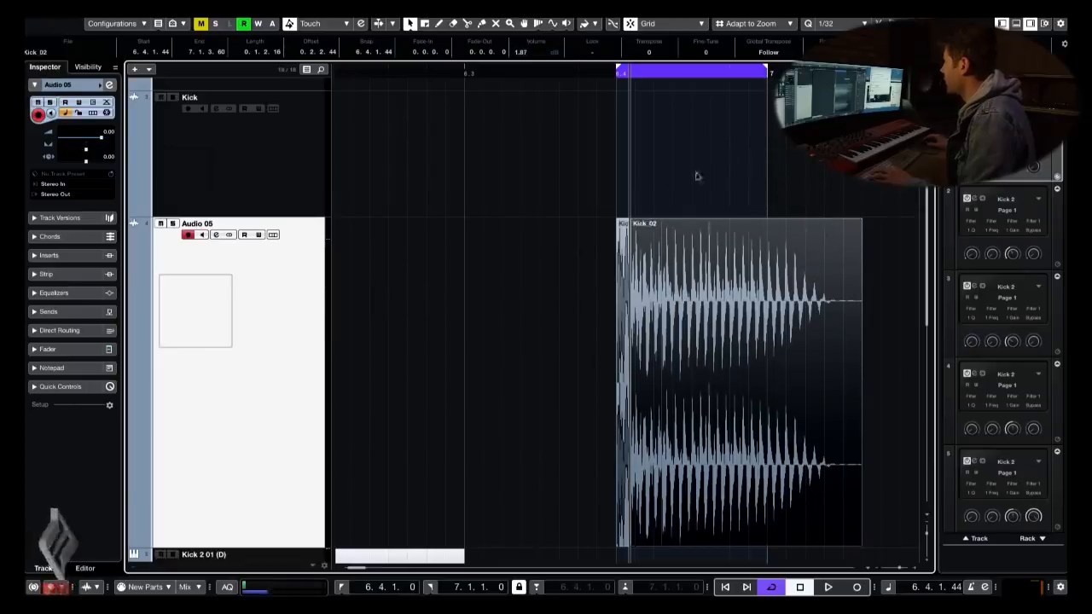
{"action": "key", "text": "h"}
{"action": "left_click_drag", "start_coordinate": [664, 174], "coordinate": [593, 338]}
{"action": "key", "text": "x"}
{"action": "key", "text": "space"}
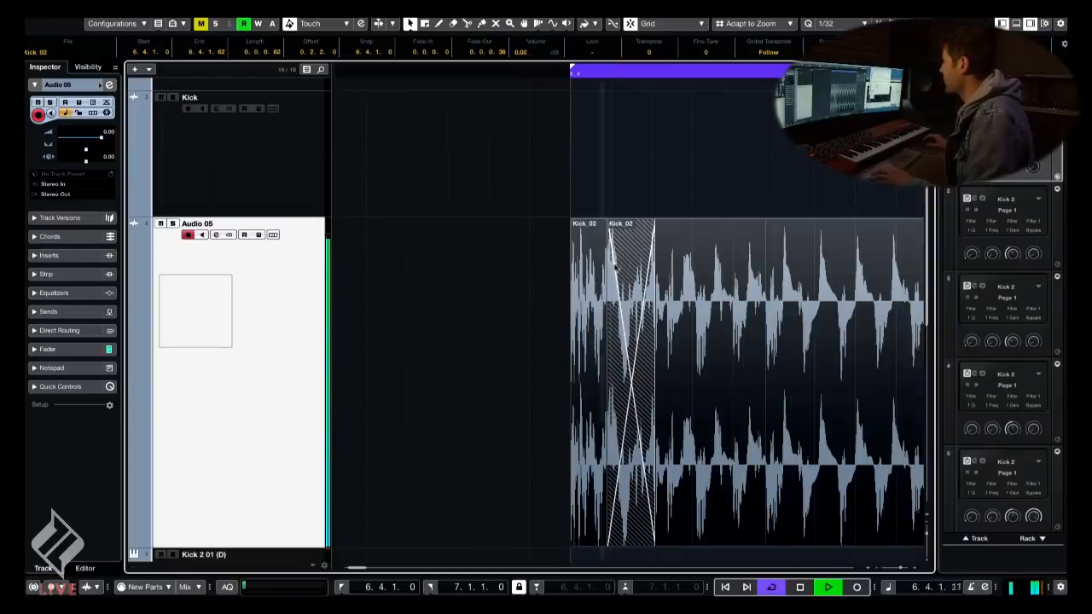
{"action": "key", "text": "g"}
{"action": "key", "text": "g"}
{"action": "key", "text": "g"}
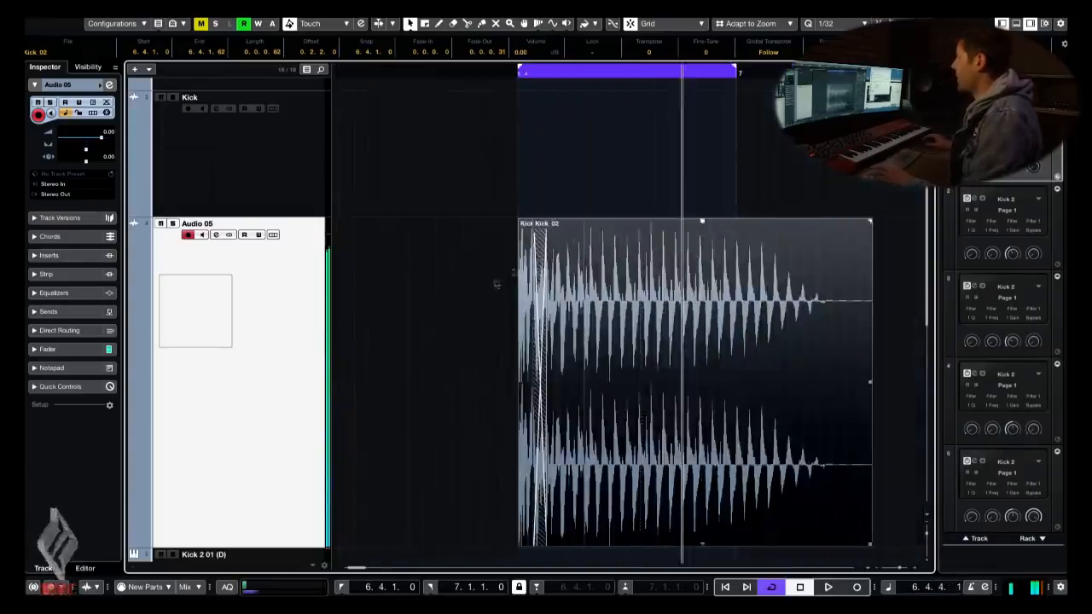
{"action": "key", "text": "space"}
- Duplicate the Audio 05 track, keeping only the attack event on the original and only the tail event on the duplicate
{"action": "scroll", "coordinate": [325, 299], "scroll_direction": "down", "scroll_amount": 2}
{"action": "key", "text": "ctrl+shift+d"}
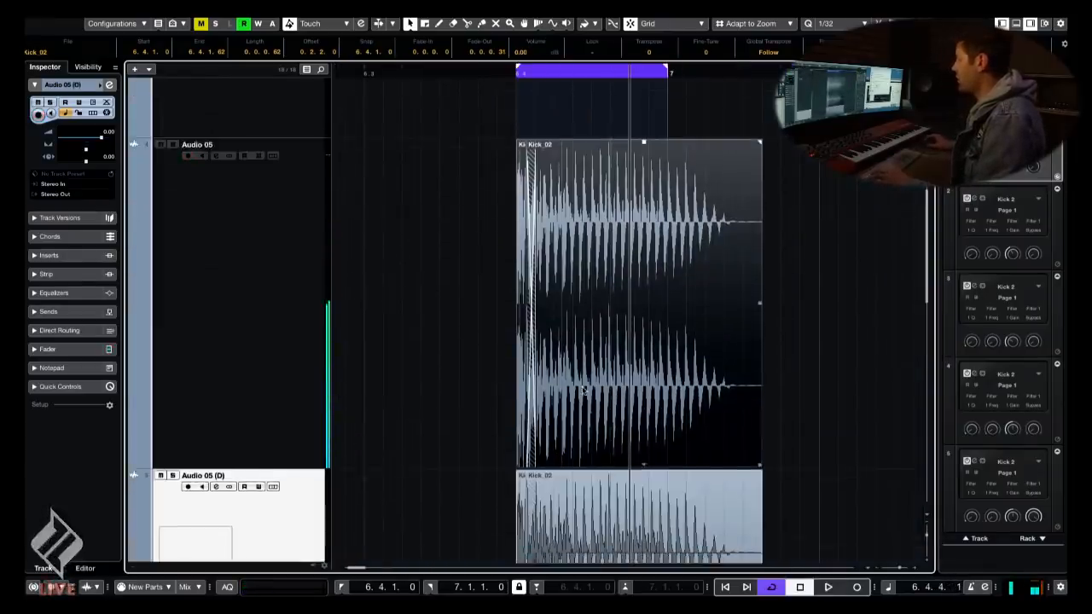
{"action": "key", "text": "Delete"}
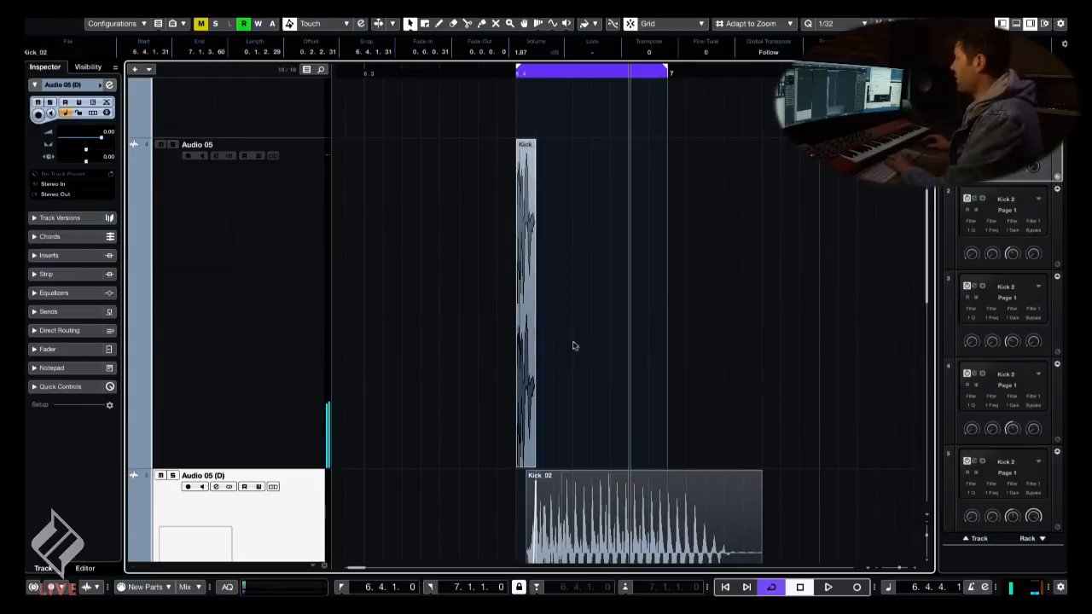
- Insert the Frequency equalizer in the first insert slot of the Audio 05 track
{"action": "left_click", "coordinate": [313, 309]}
{"action": "left_click", "coordinate": [49, 255]}
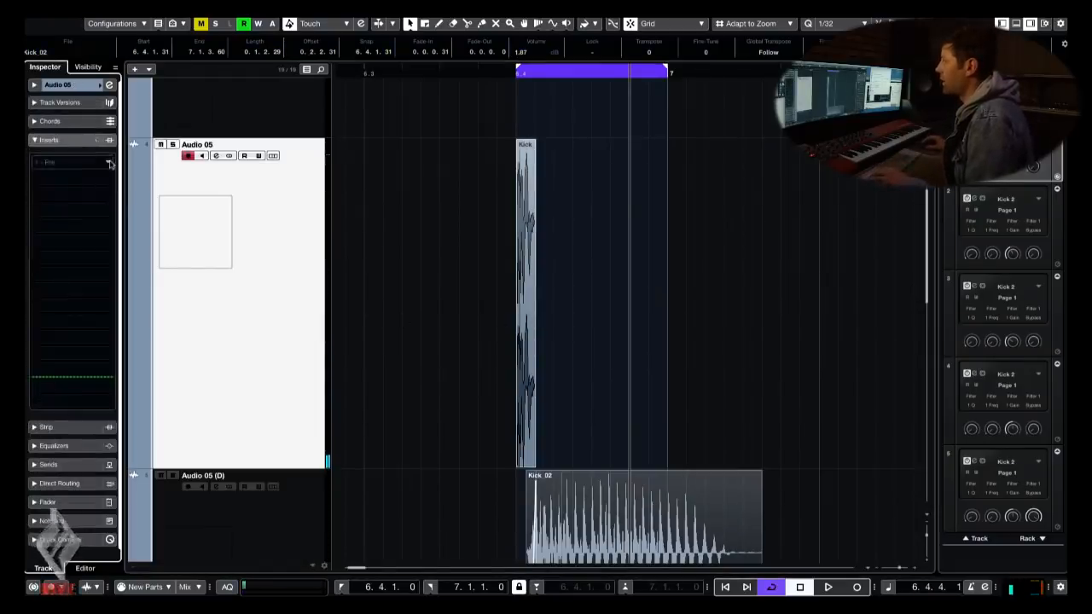
{"action": "left_click", "coordinate": [72, 162]}
{"action": "type", "text": "q"}
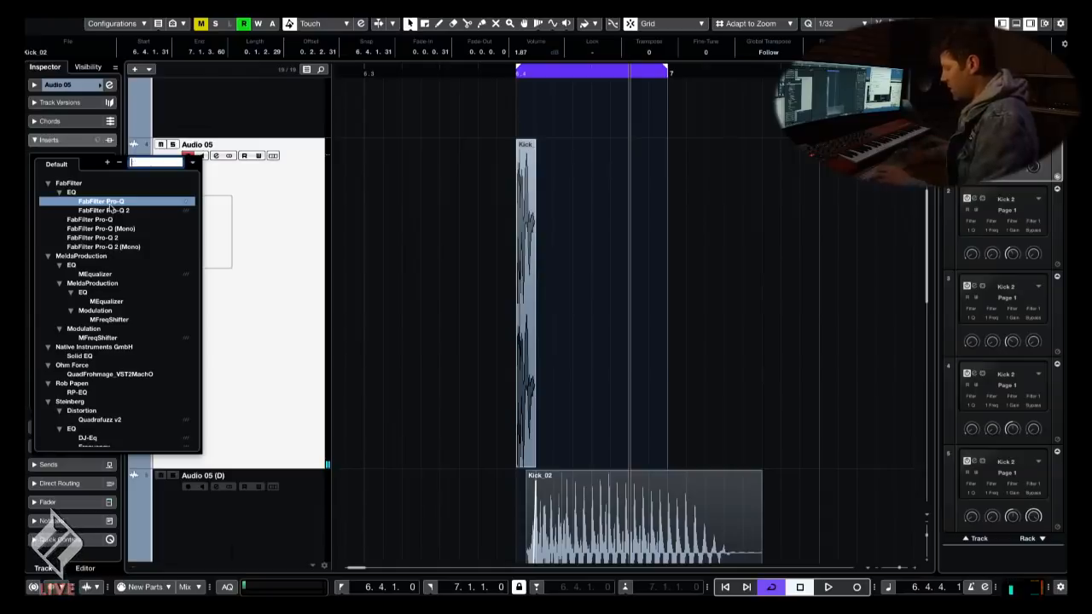
{"action": "type", "text": "q"}
{"action": "left_click", "coordinate": [99, 256]}
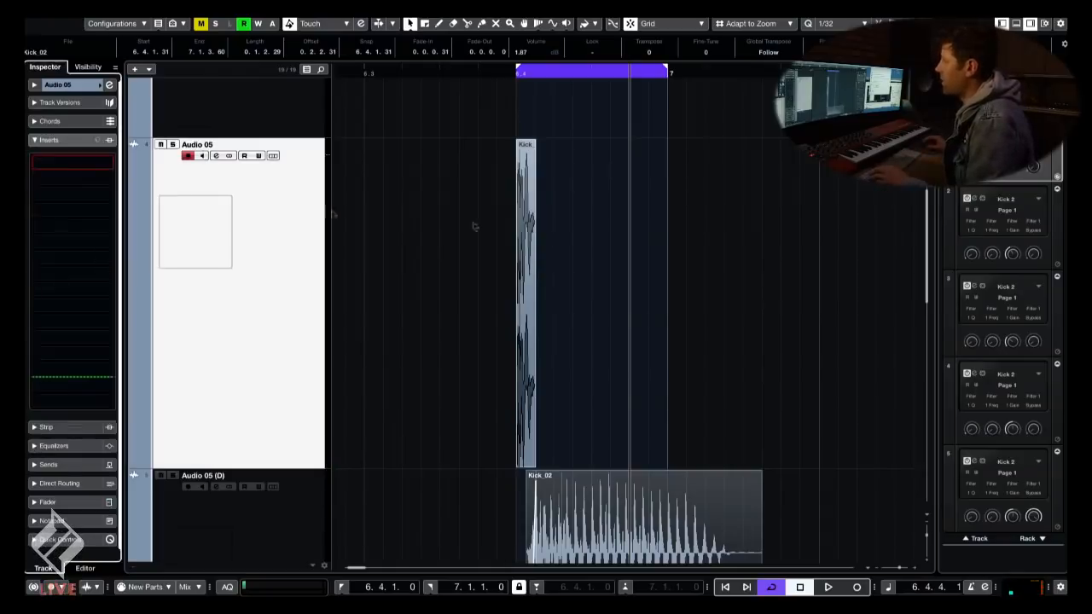
- On Audio 05's equalizer, set band 1 to a low shelf at 83 Hz and -10.1 dB and boost band 8 at 12.60 kHz
{"action": "left_click_drag", "start_coordinate": [405, 169], "coordinate": [477, 189]}
{"action": "left_click", "coordinate": [438, 291]}
{"action": "left_click", "coordinate": [435, 279]}
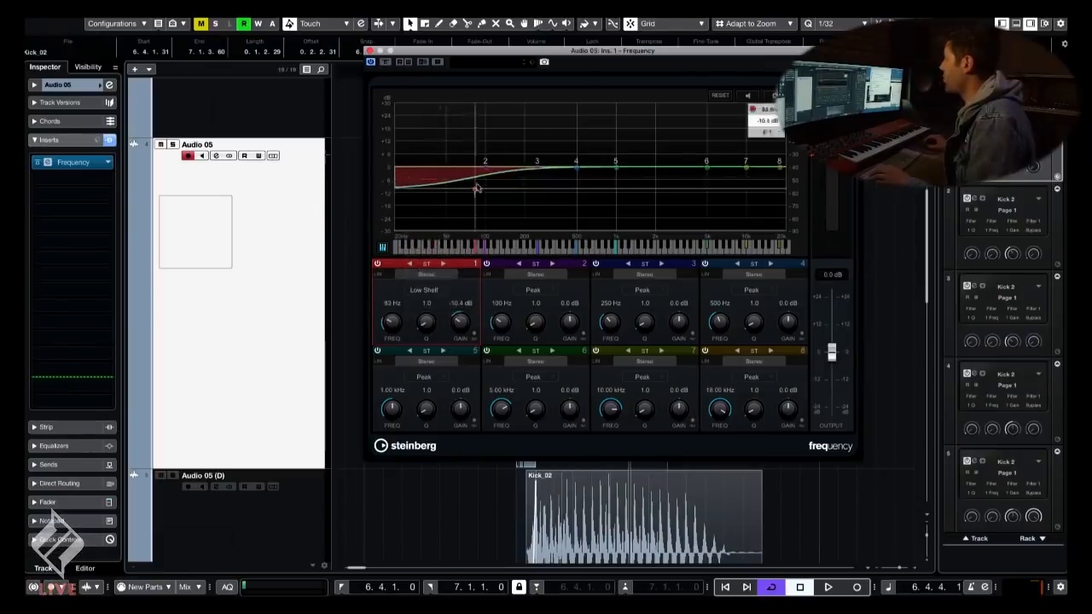
{"action": "left_click_drag", "start_coordinate": [580, 53], "coordinate": [865, 86]}
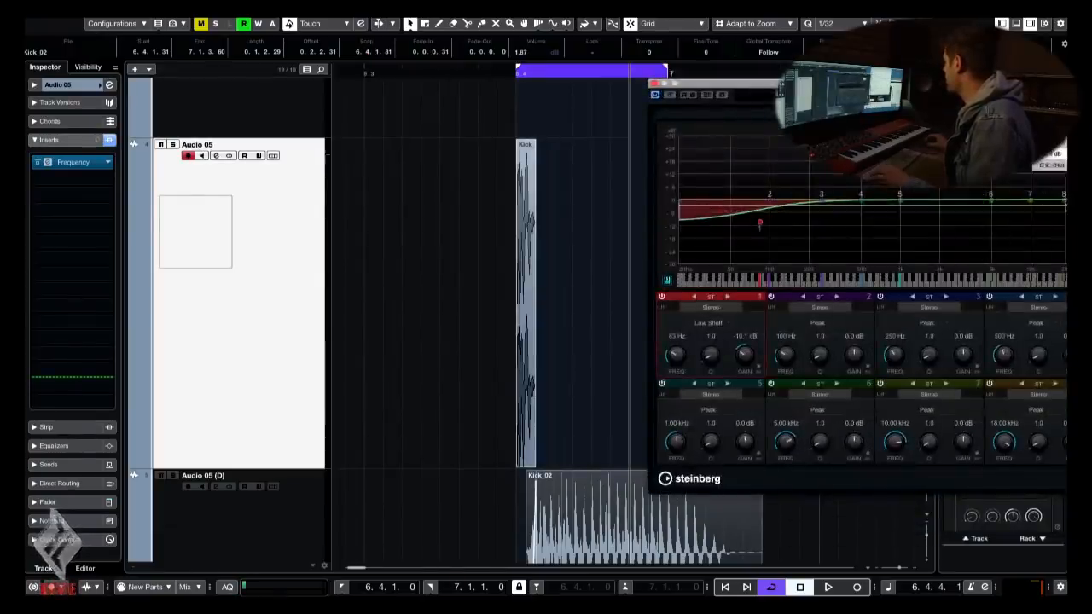
{"action": "left_click_drag", "start_coordinate": [1064, 200], "coordinate": [1045, 188]}
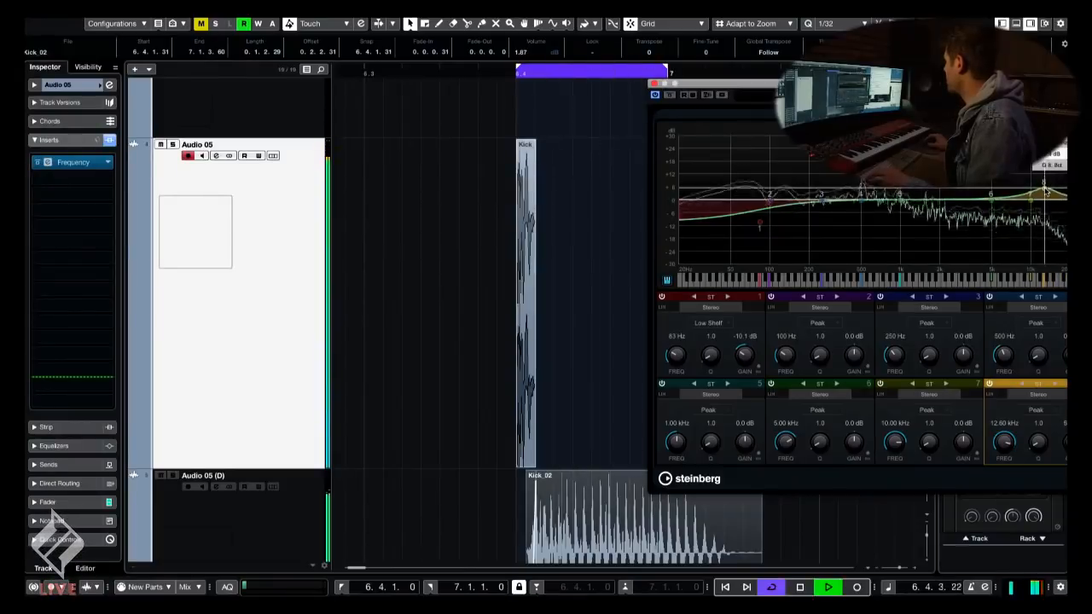
- Lower the volume of the attack and tail events together, bringing the attack event to -1.84 dB
{"action": "scroll", "coordinate": [206, 342], "scroll_direction": "down", "scroll_amount": 4}
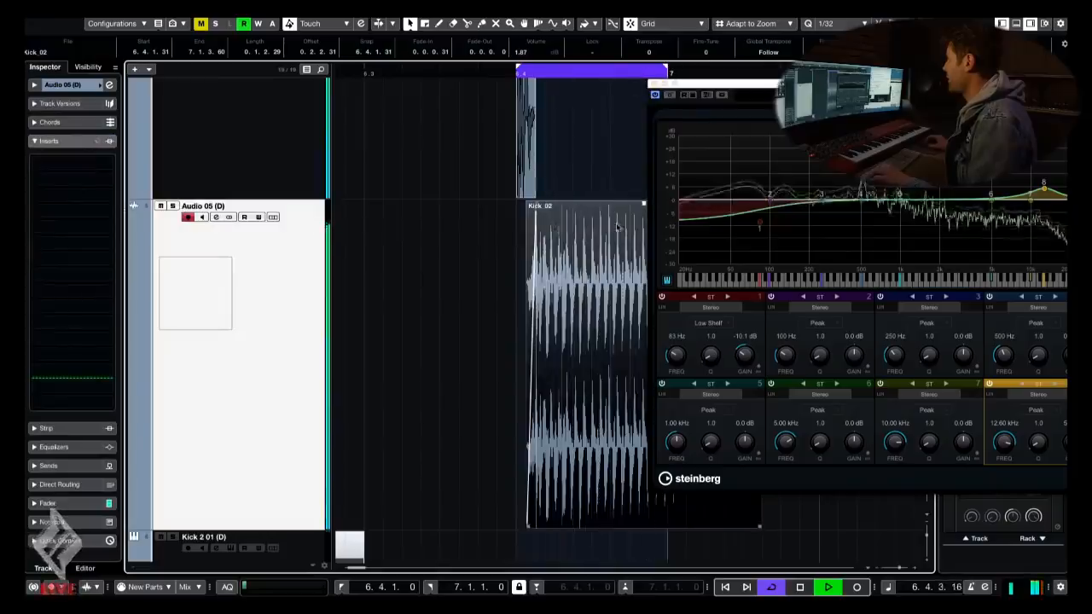
{"action": "scroll", "coordinate": [375, 131], "scroll_direction": "right", "scroll_amount": 1}
{"action": "left_click", "coordinate": [589, 222]}
{"action": "key", "text": "space"}
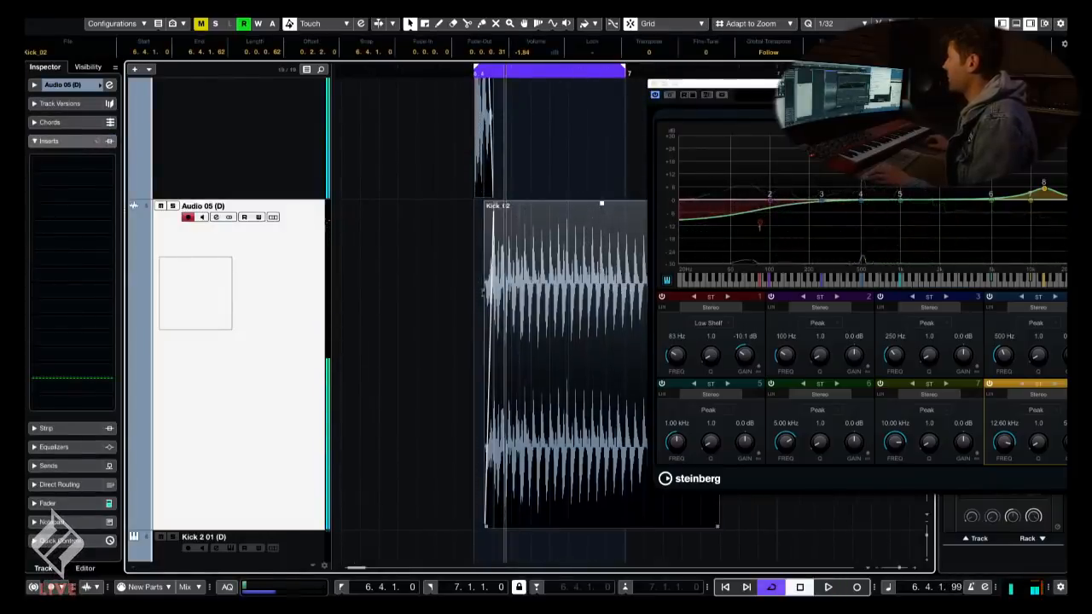
- Insert the Frequency equalizer on Audio 05 (D) and set band 1 to a low shelf at 127 Hz with 4.8 dB gain
{"action": "left_click", "coordinate": [108, 165]}
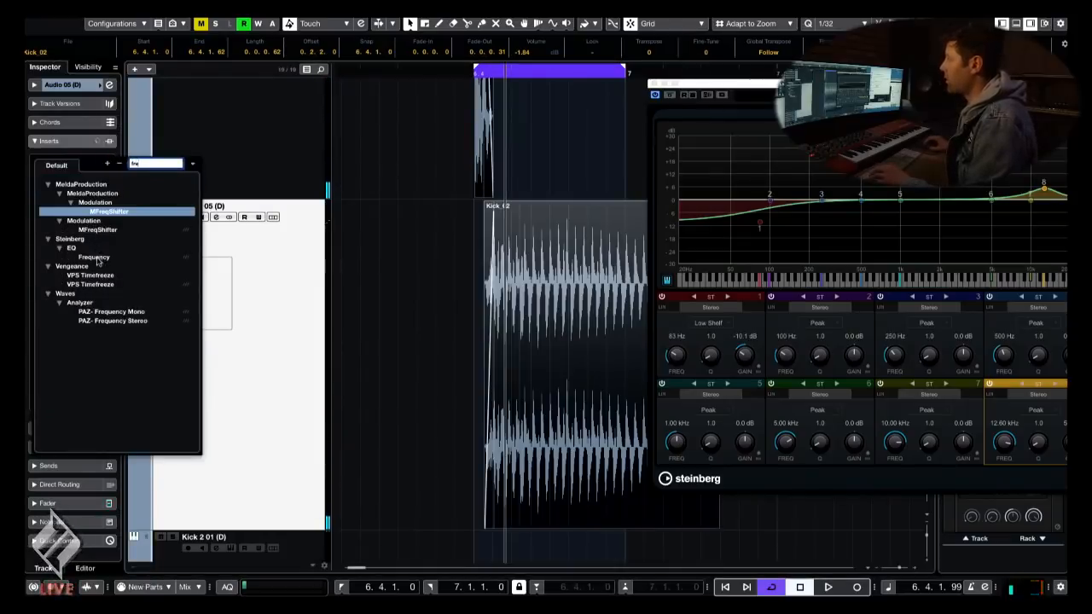
{"action": "left_click", "coordinate": [94, 256]}
{"action": "key", "text": "space"}
{"action": "left_click_drag", "start_coordinate": [408, 158], "coordinate": [436, 162]}
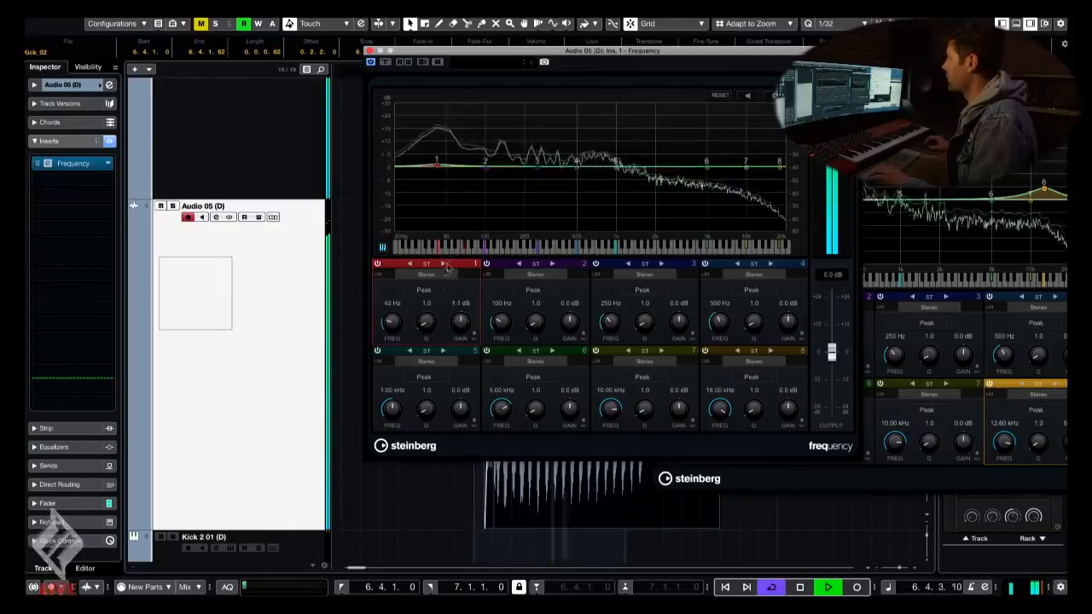
{"action": "left_click", "coordinate": [424, 290]}
{"action": "left_click", "coordinate": [433, 279]}
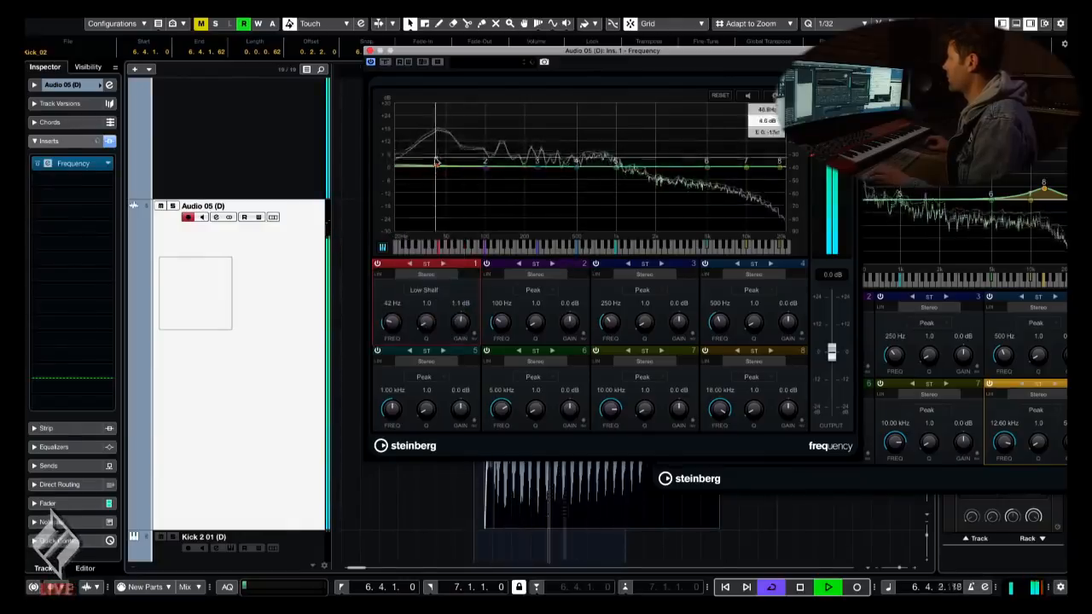
{"action": "left_click_drag", "start_coordinate": [444, 166], "coordinate": [500, 156]}
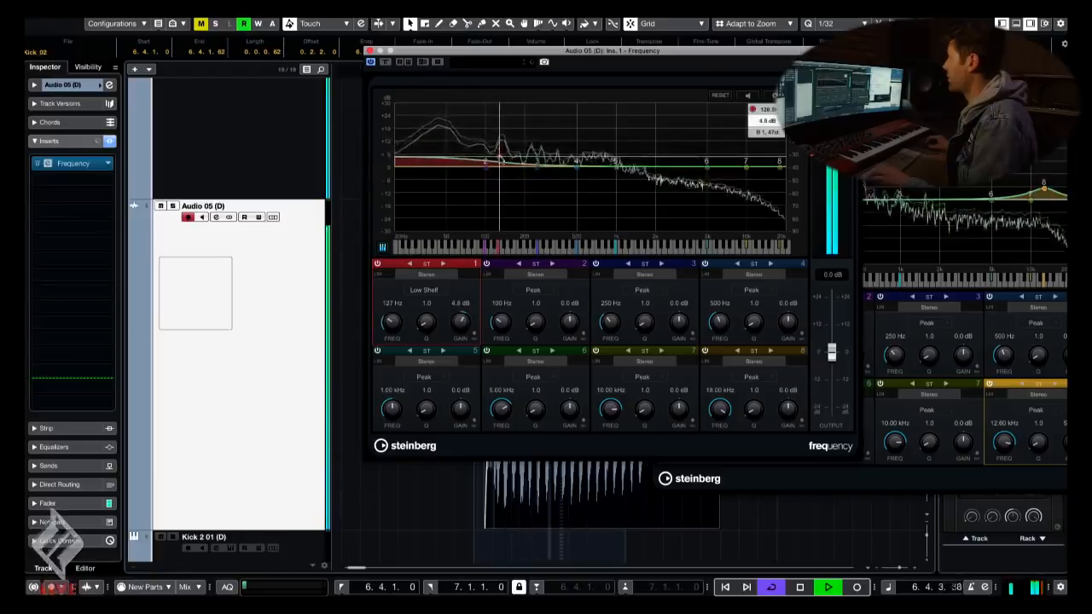
{"action": "left_click", "coordinate": [369, 52]}
- Reduce the height of the Audio 05 and Audio 05 (D) tracks, close the equalizer window and play the loop
{"action": "scroll", "coordinate": [288, 177], "scroll_direction": "up", "scroll_amount": 2}
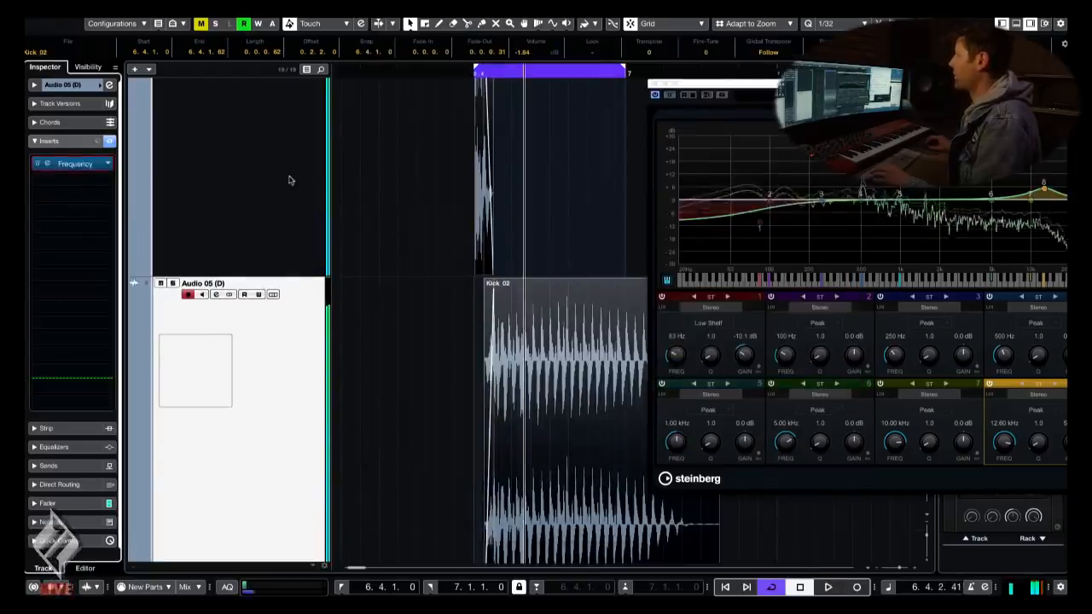
{"action": "scroll", "coordinate": [301, 205], "scroll_direction": "down", "scroll_amount": 4}
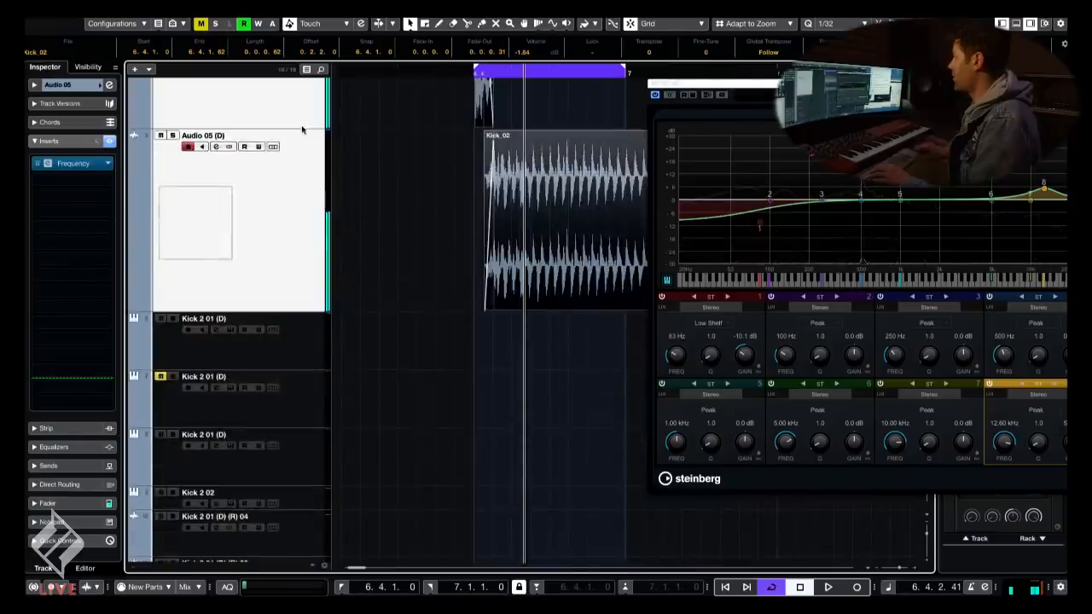
{"action": "key", "text": "space"}
{"action": "scroll", "coordinate": [304, 133], "scroll_direction": "up", "scroll_amount": 2}
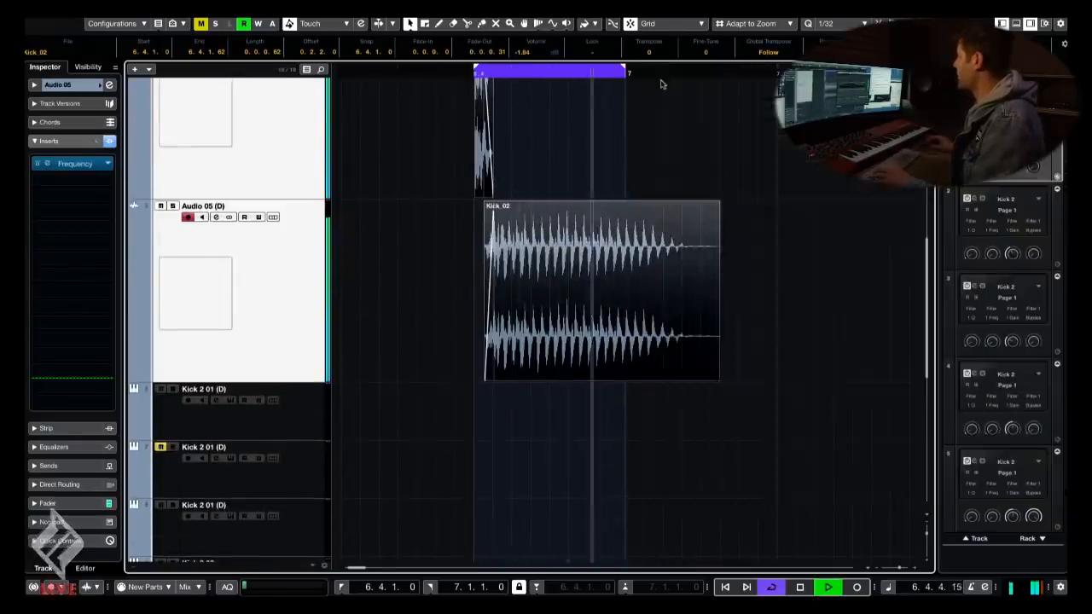
{"action": "scroll", "coordinate": [700, 68], "scroll_direction": "up", "scroll_amount": 2}
{"action": "scroll", "coordinate": [674, 69], "scroll_direction": "down", "scroll_amount": 2}
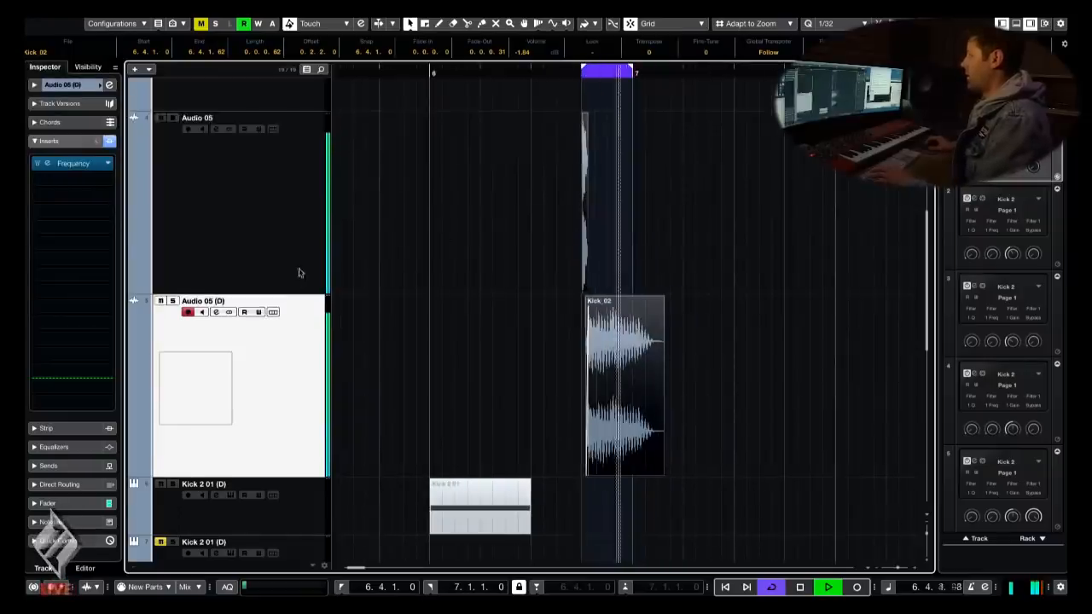
- Turn off looping and record both equalized layers onto the Kick track over the range 6.4.1.0 to 7.2.1.0
{"action": "left_click", "coordinate": [310, 202]}
{"action": "scroll", "coordinate": [281, 189], "scroll_direction": "up", "scroll_amount": 2}
{"action": "left_click", "coordinate": [281, 189]}
{"action": "key", "text": "KP_Divide"}
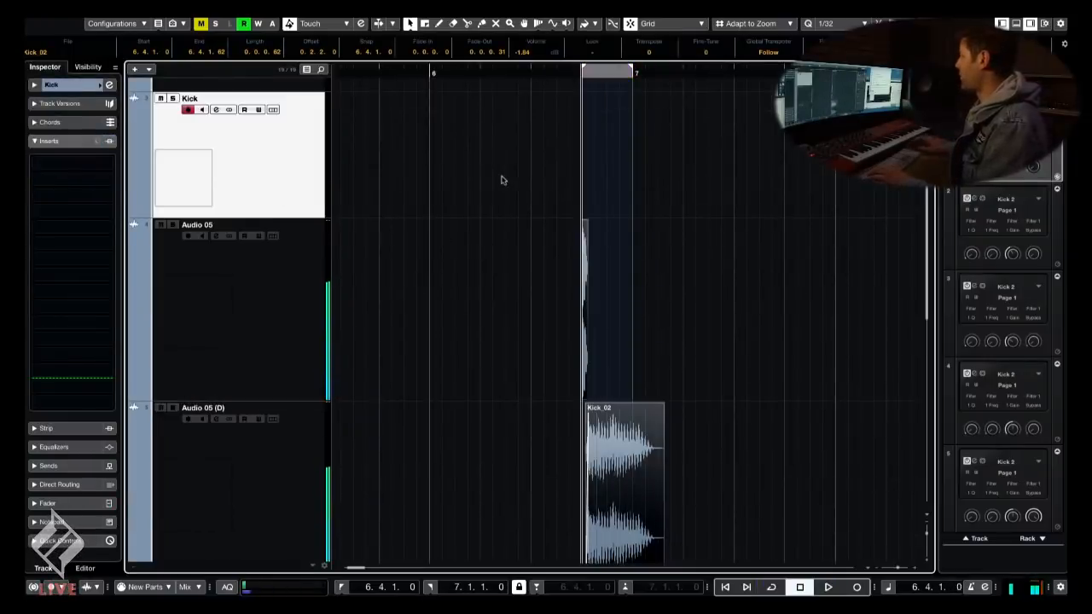
{"action": "left_click", "coordinate": [682, 71], "text": "alt"}
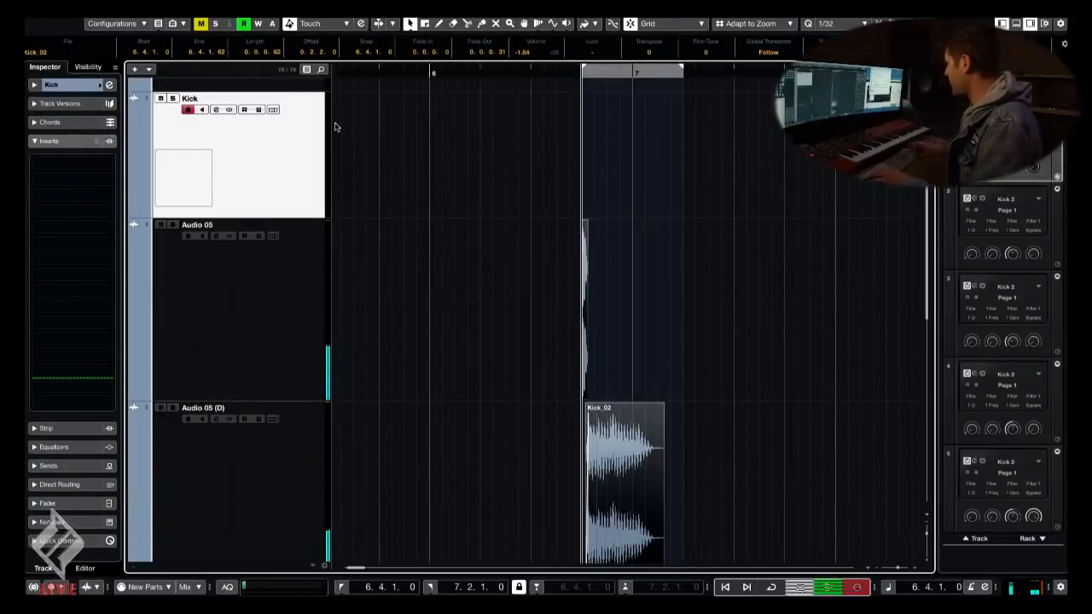
- Move the new Kick recording to 7.4.1.0 and audition it soloed in a loop from 7.4.1.0 to 8.1.1.0
{"action": "left_click_drag", "start_coordinate": [615, 177], "coordinate": [675, 121]}
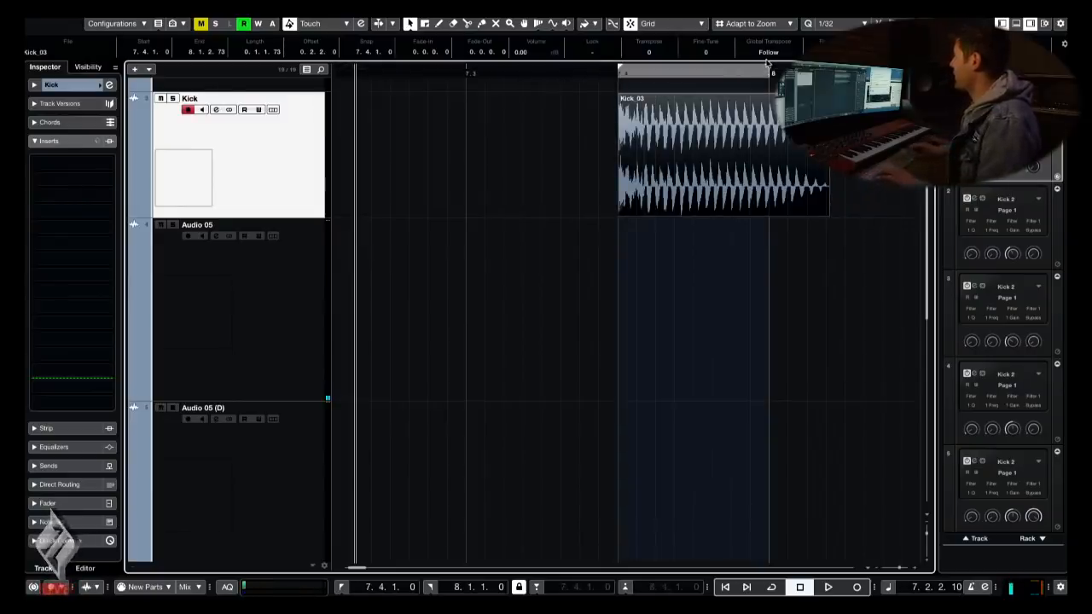
{"action": "left_click", "coordinate": [768, 64]}
{"action": "key", "text": "space"}
{"action": "key", "text": "s"}
{"action": "key", "text": "g"}
{"action": "key", "text": "g"}
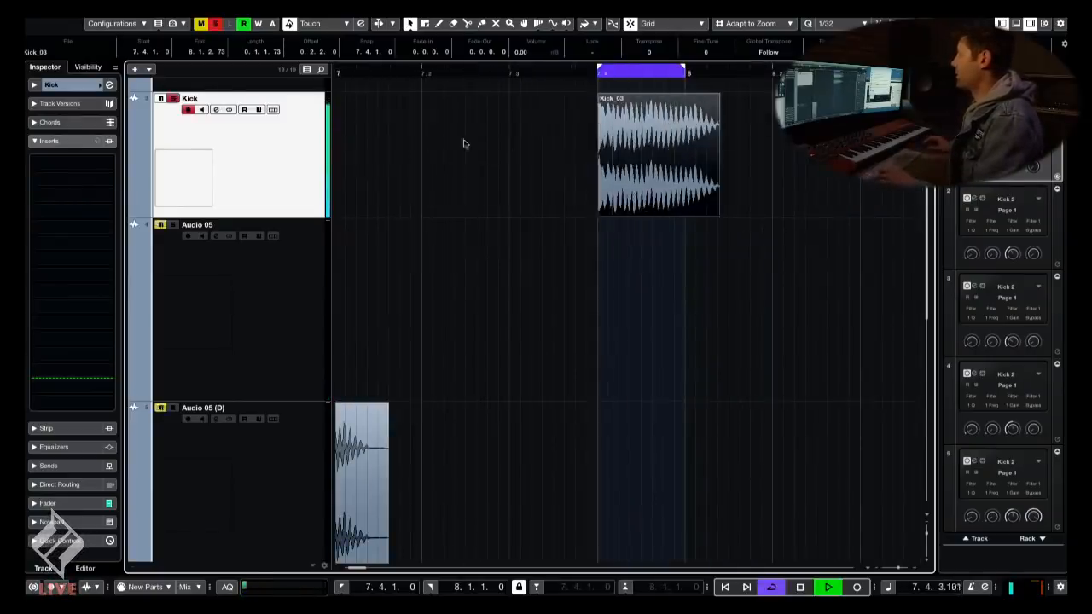
{"action": "key", "text": "space"}
- Unsolo the Kick track, move the Kick_03 event onto Audio 05 and add an audio track directly below Kick
{"action": "left_click_drag", "start_coordinate": [623, 144], "coordinate": [624, 270]}
{"action": "key", "text": "s"}
{"action": "key", "text": "ctrl+t"}
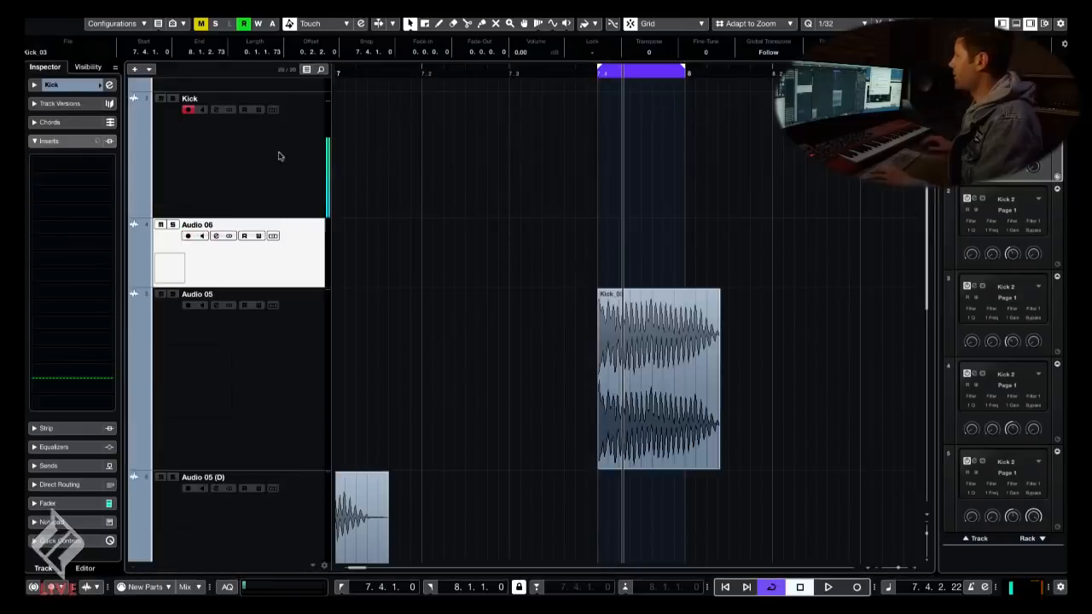
- Move the Kick_03 event onto the Audio 06 track, solo that track and audition the event in the loop
{"action": "left_click_drag", "start_coordinate": [607, 341], "coordinate": [608, 271]}
{"action": "key", "text": "s"}
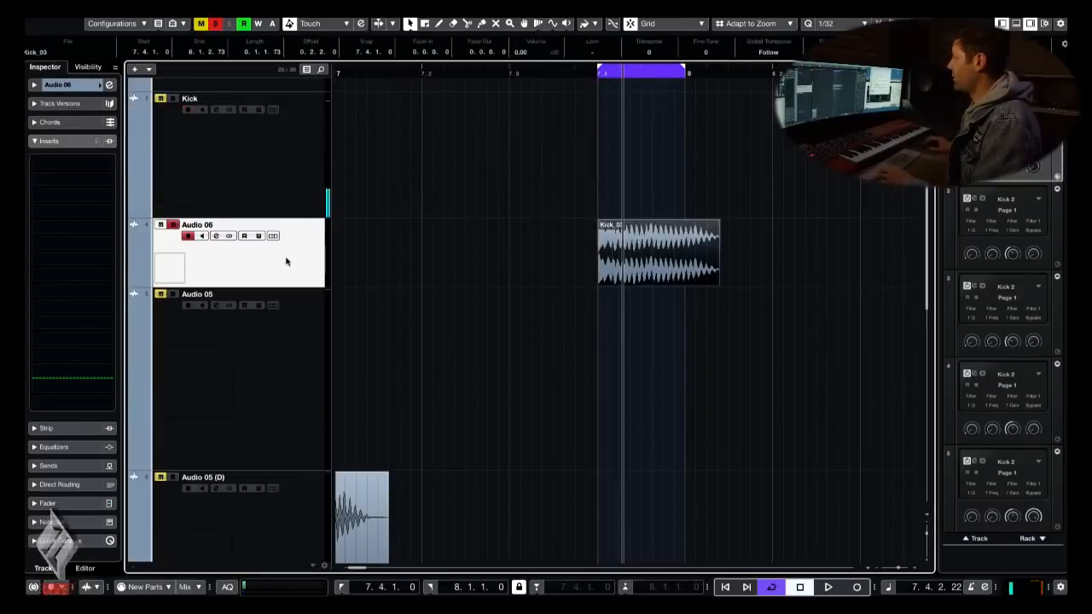
{"action": "key", "text": "space"}
{"action": "key", "text": "h"}
{"action": "key", "text": "h"}
{"action": "key", "text": "h"}
{"action": "key", "text": "h"}
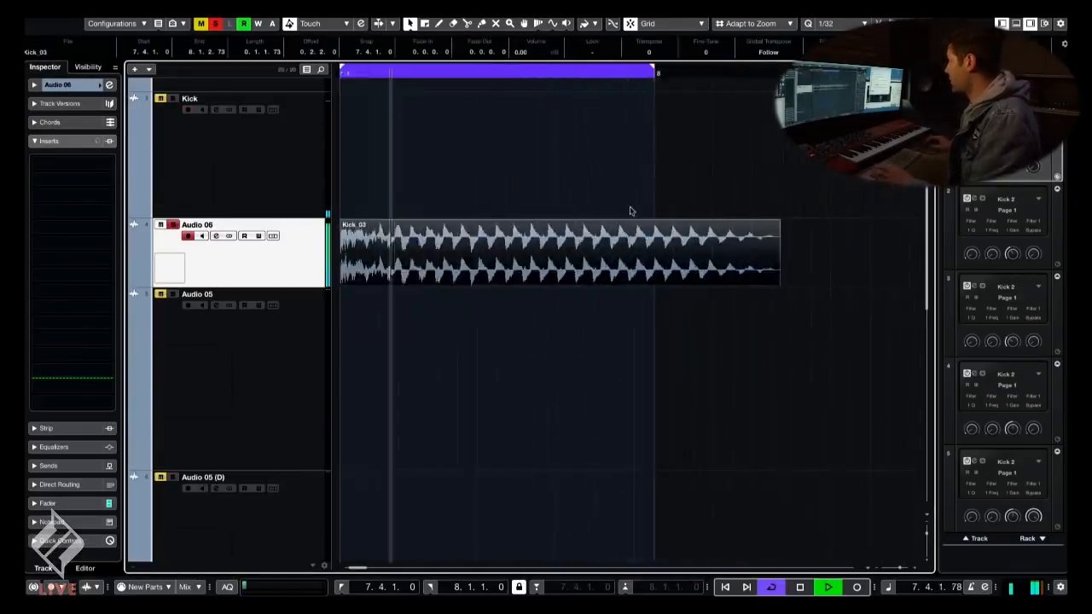
{"action": "key", "text": "ctrl+Down"}
{"action": "key", "text": "g"}
{"action": "key", "text": "g"}
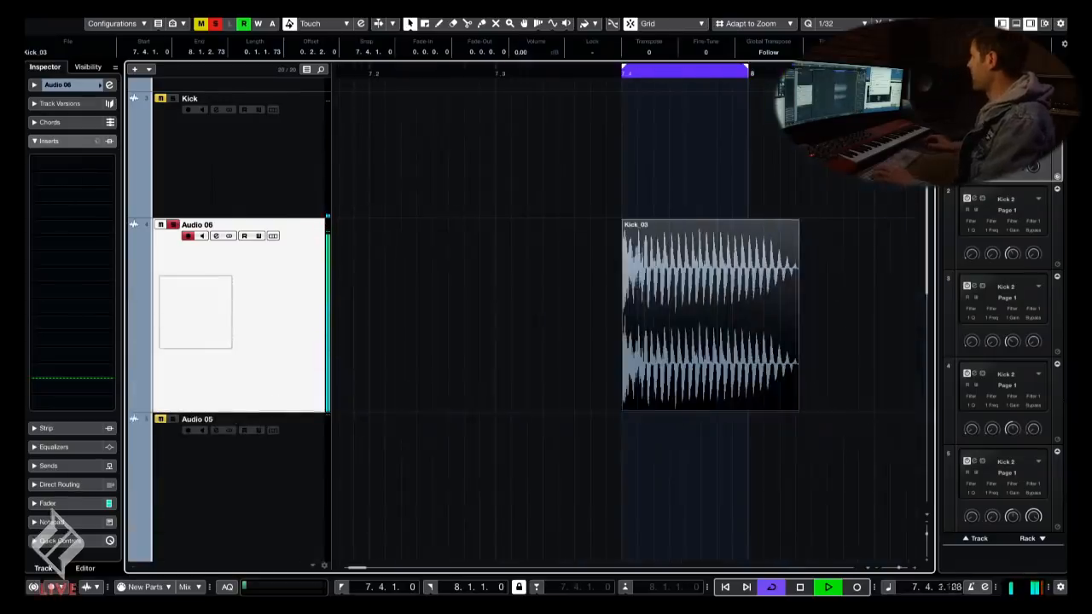
- Add Kontakt 5 as a rack instrument with an assigned MIDI track, and close its plug-in window
{"action": "left_click", "coordinate": [1042, 221]}
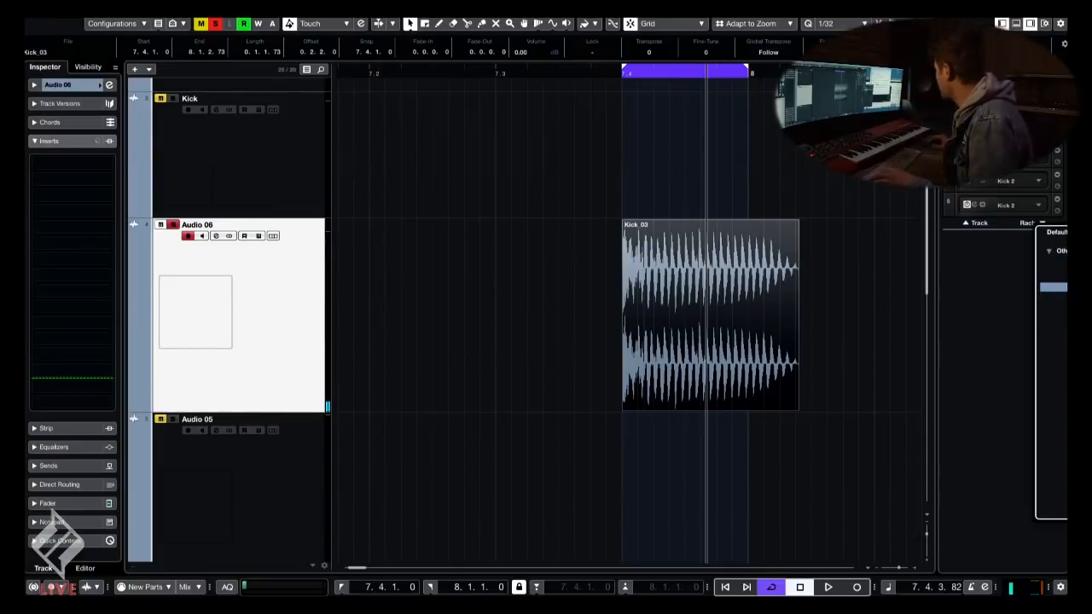
{"action": "left_click", "coordinate": [644, 288]}
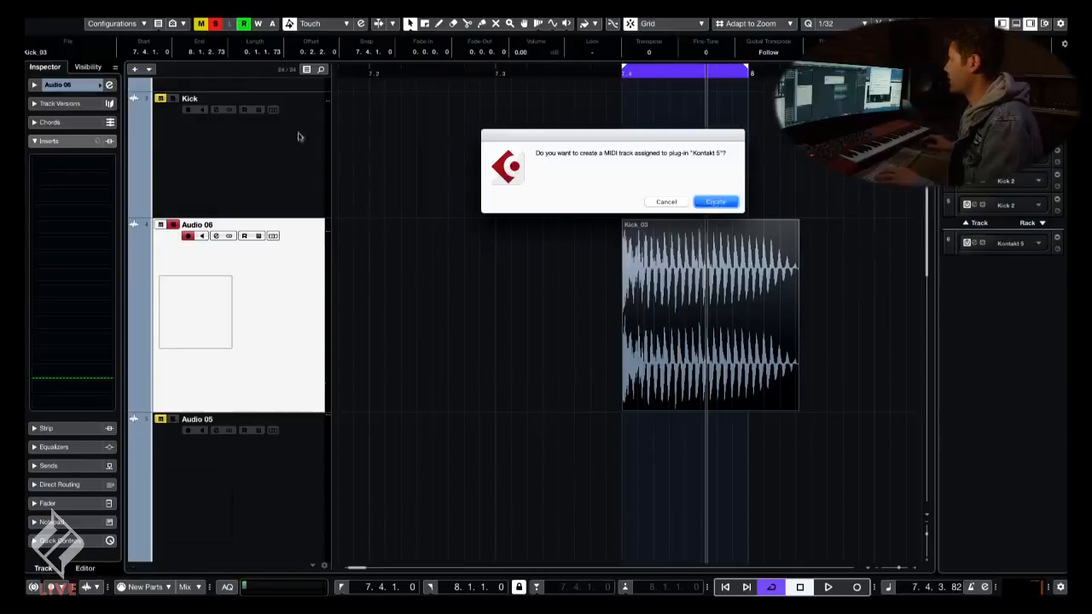
{"action": "key", "text": "Return"}
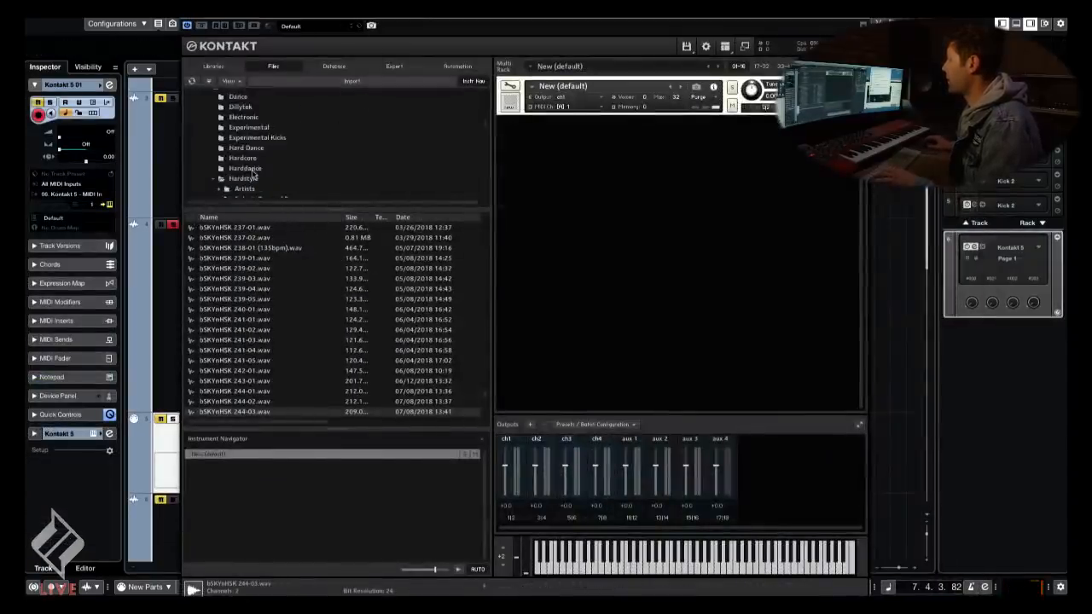
{"action": "scroll", "coordinate": [254, 175], "scroll_direction": "up", "scroll_amount": 10}
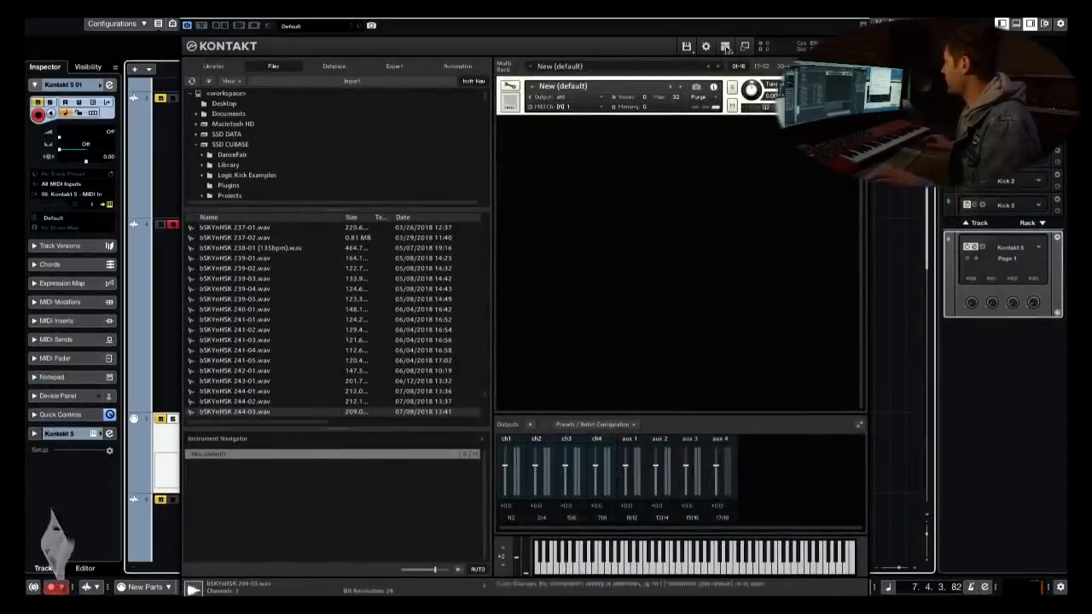
{"action": "key", "text": "super+w"}
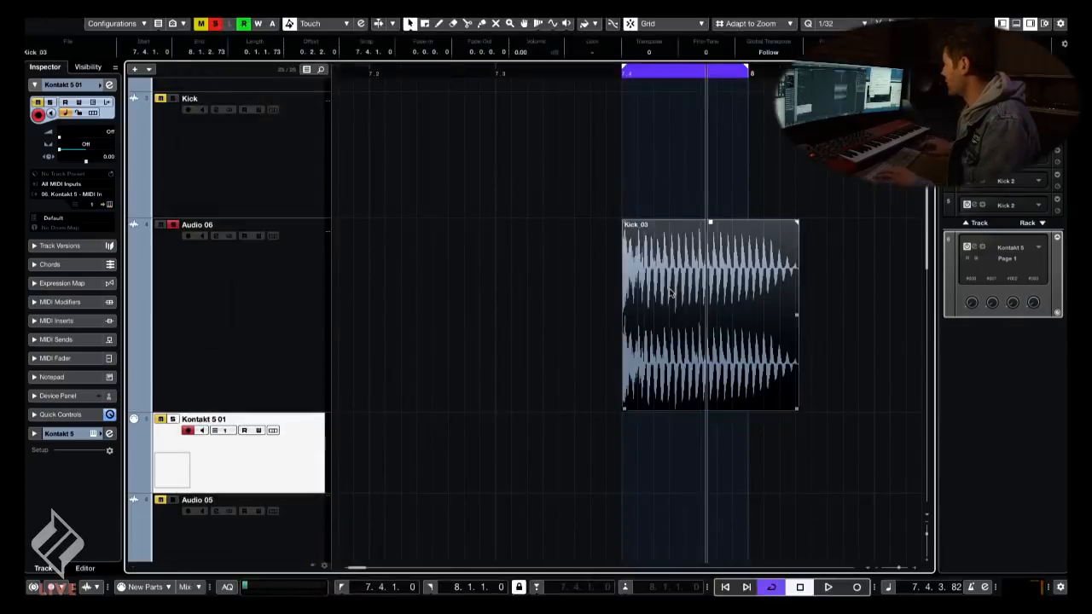
- Bounce the Kick_03 event on Audio 06 and set the locators around it, from 7.4.1.0 to 8.1.2.73
{"action": "right_click", "coordinate": [671, 293]}
{"action": "key", "text": "Escape"}
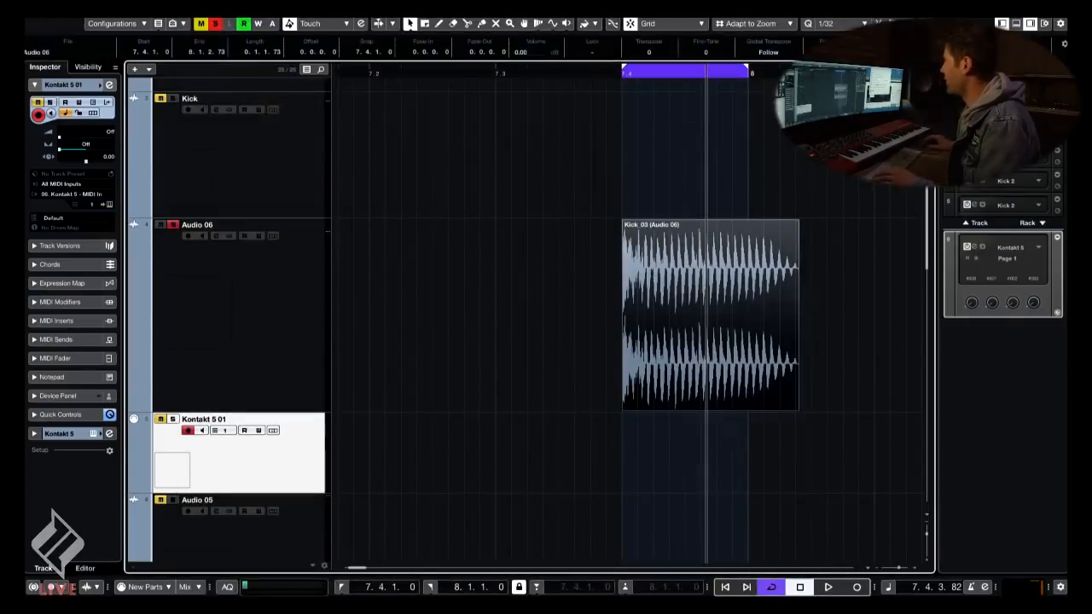
{"action": "key", "text": "p"}
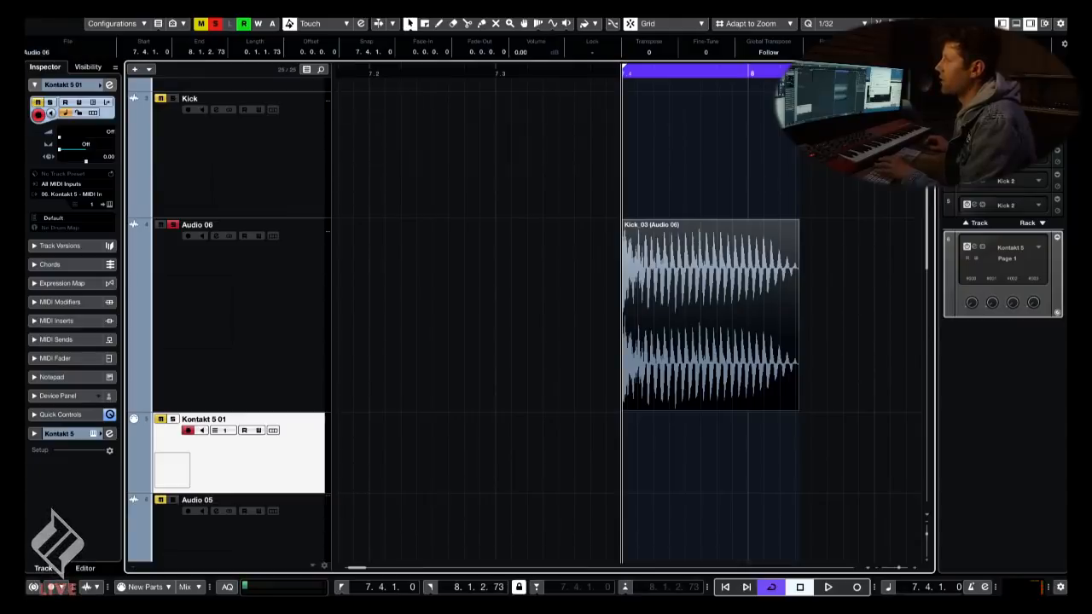
- Export the range between the locators as a 16-bit, 44.100 kHz wave file to the Desktop, with Real-Time Export turned off
{"action": "key", "text": "super+e"}
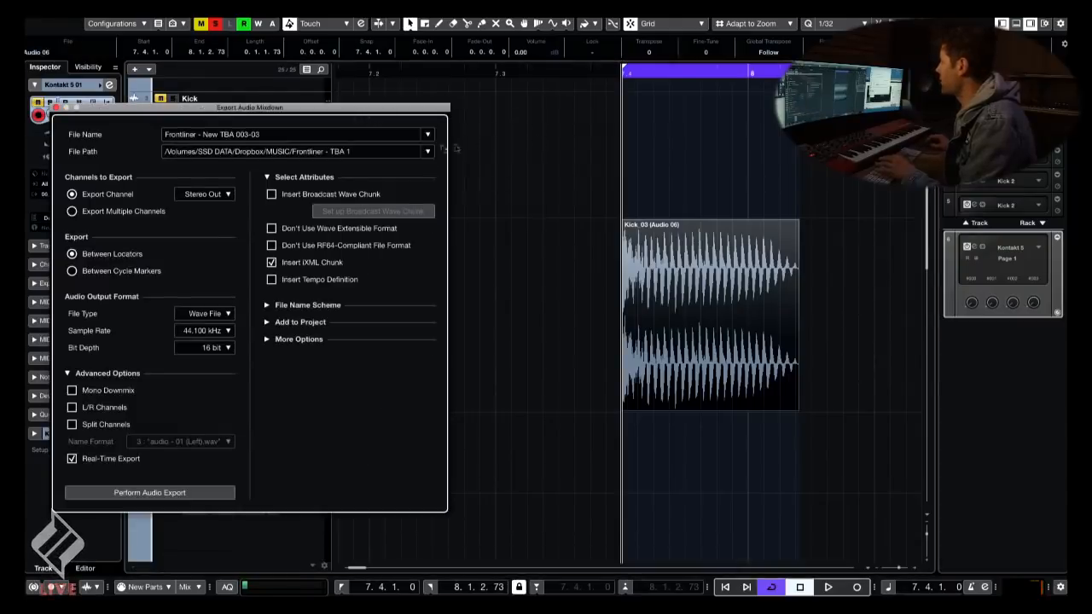
{"action": "left_click", "coordinate": [429, 152]}
{"action": "left_click", "coordinate": [461, 153]}
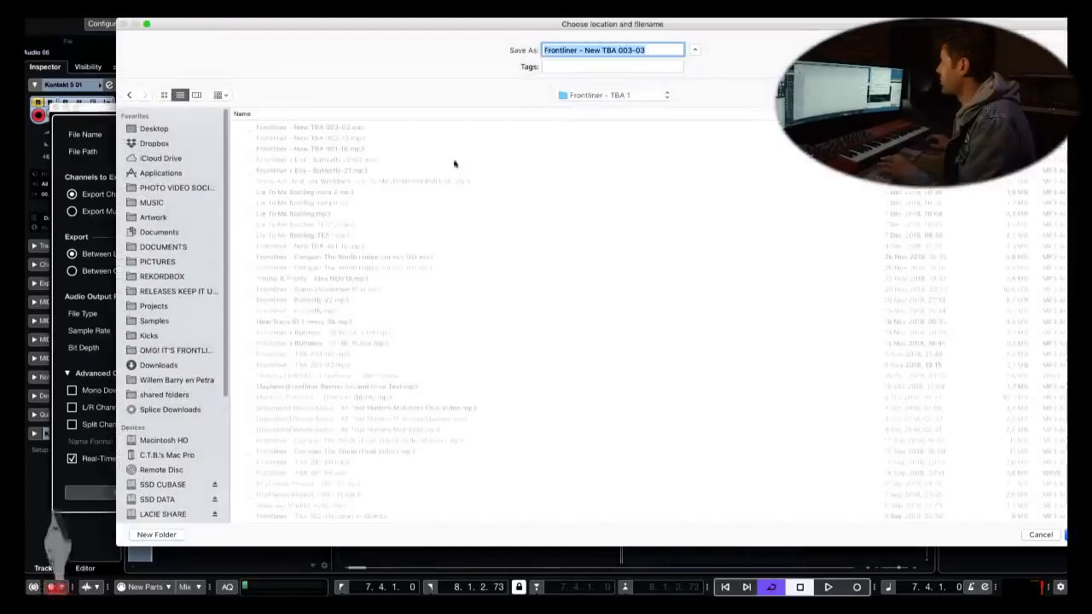
{"action": "left_click", "coordinate": [155, 129]}
{"action": "key", "text": "Return"}
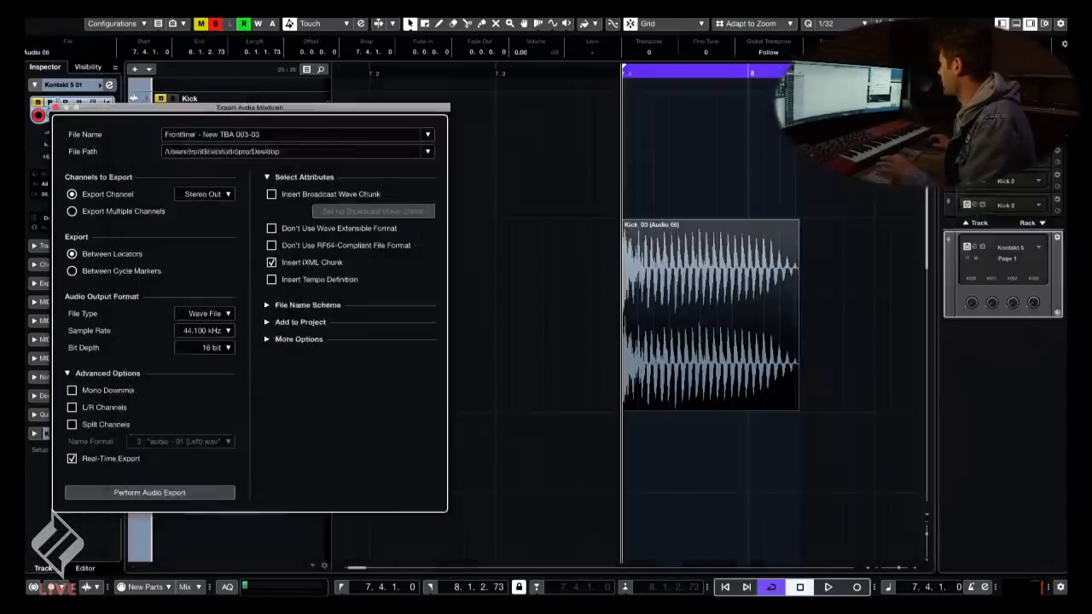
{"action": "left_click", "coordinate": [93, 461]}
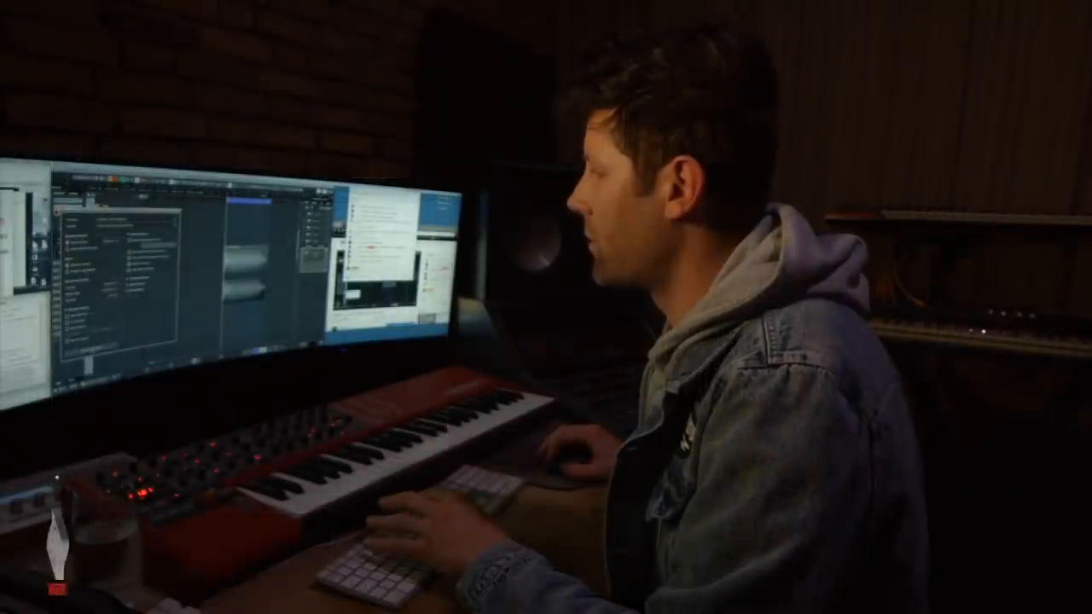
{"action": "key", "text": "Return"}
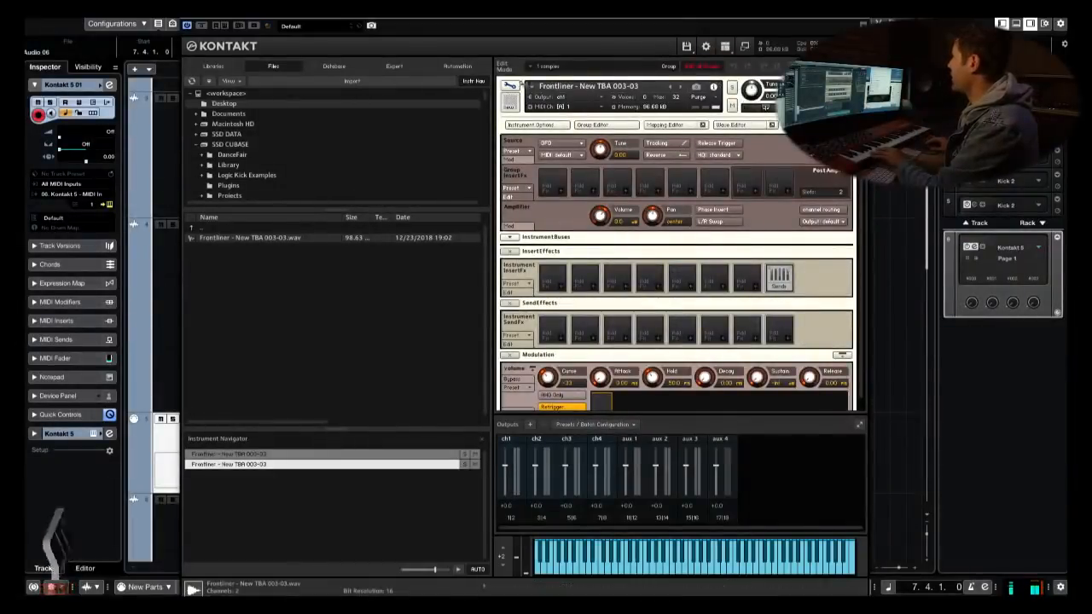
- Edit the first kick sample instrument in Kontakt and set its source mode to time machine 2
{"action": "left_click", "coordinate": [509, 86]}
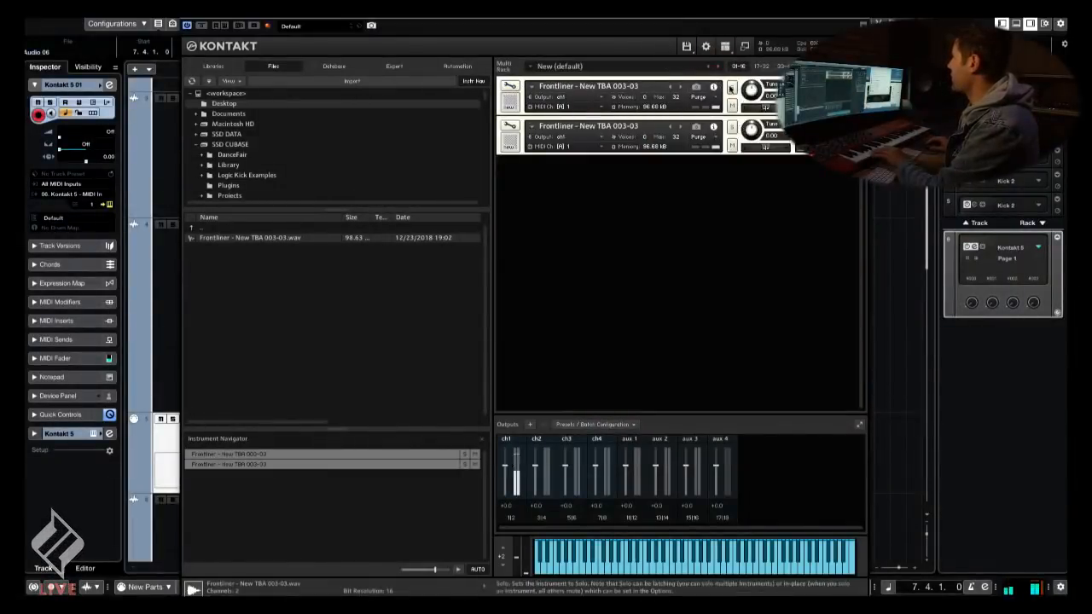
{"action": "left_click", "coordinate": [515, 86]}
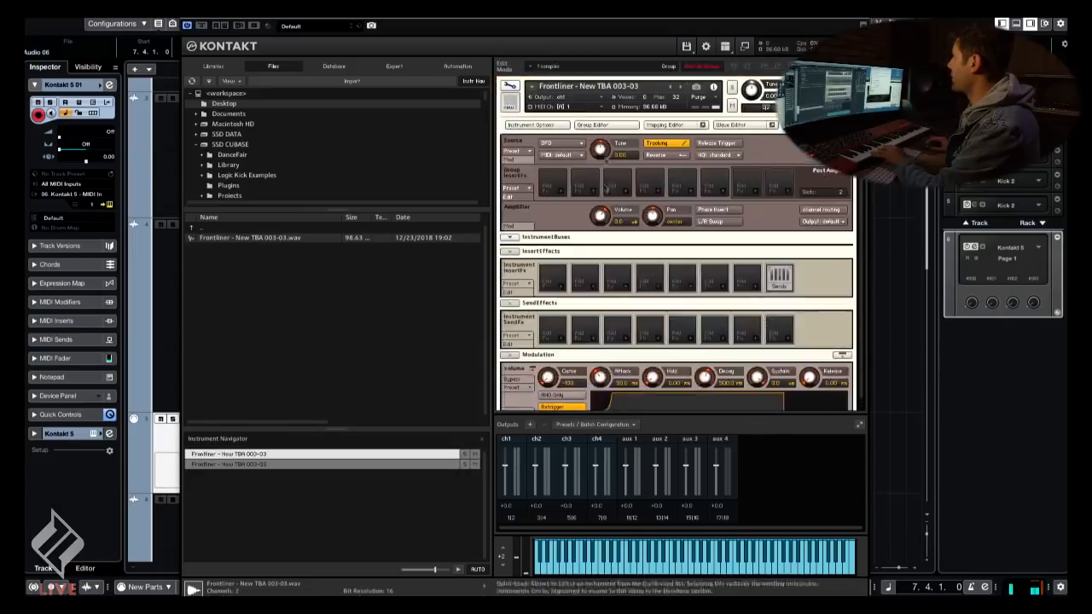
{"action": "left_click", "coordinate": [563, 144]}
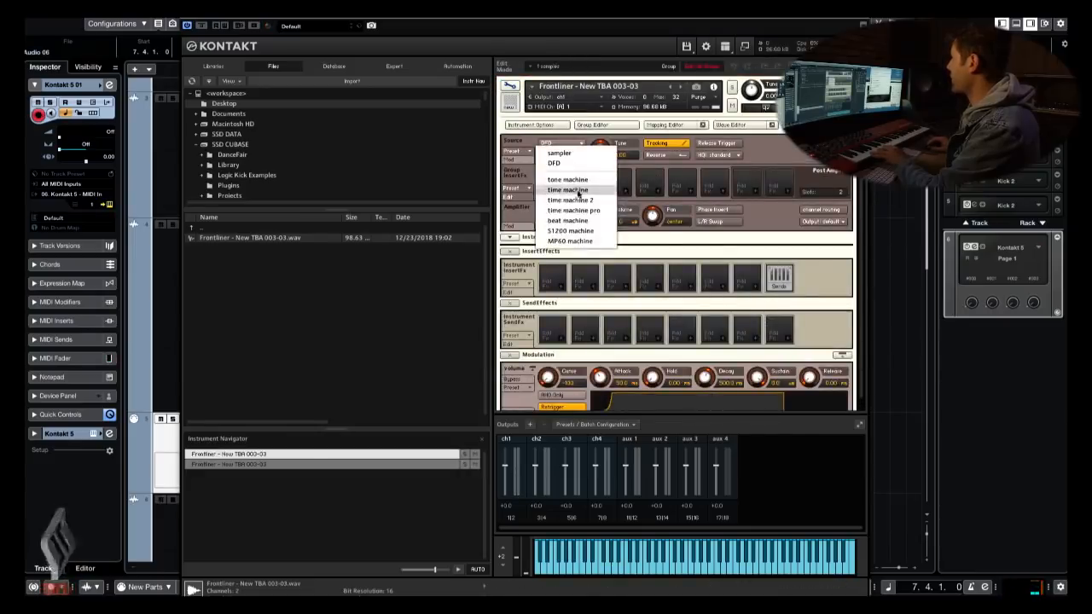
{"action": "left_click", "coordinate": [578, 202]}
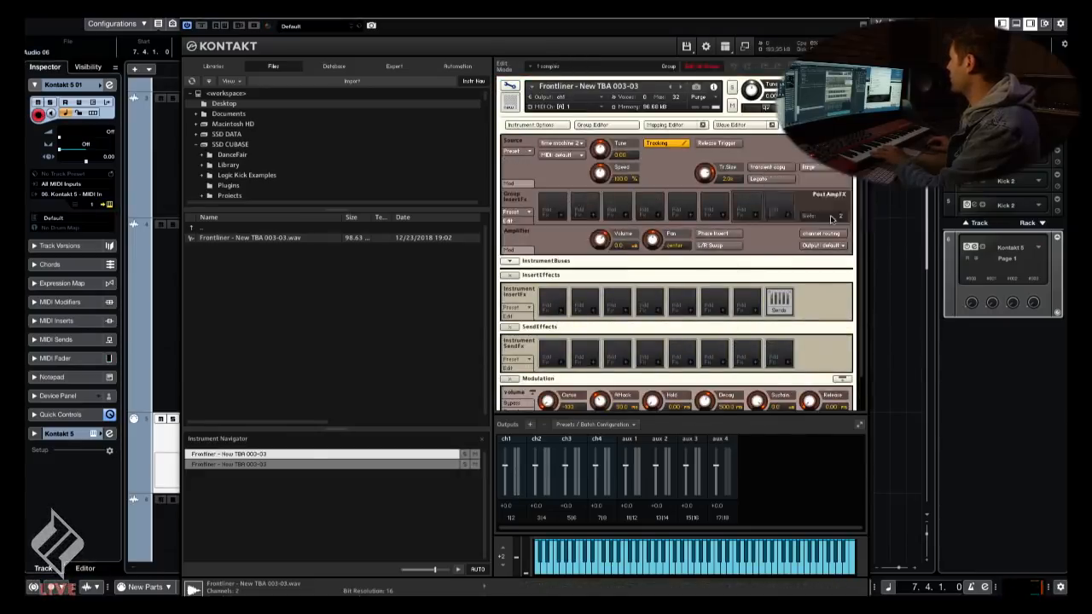
- Set the kick sample's root key to F1 in the Mapping Editor and leave the instrument's edit view
{"action": "left_click", "coordinate": [665, 125]}
{"action": "left_click", "coordinate": [679, 166]}
{"action": "left_click", "coordinate": [680, 167]}
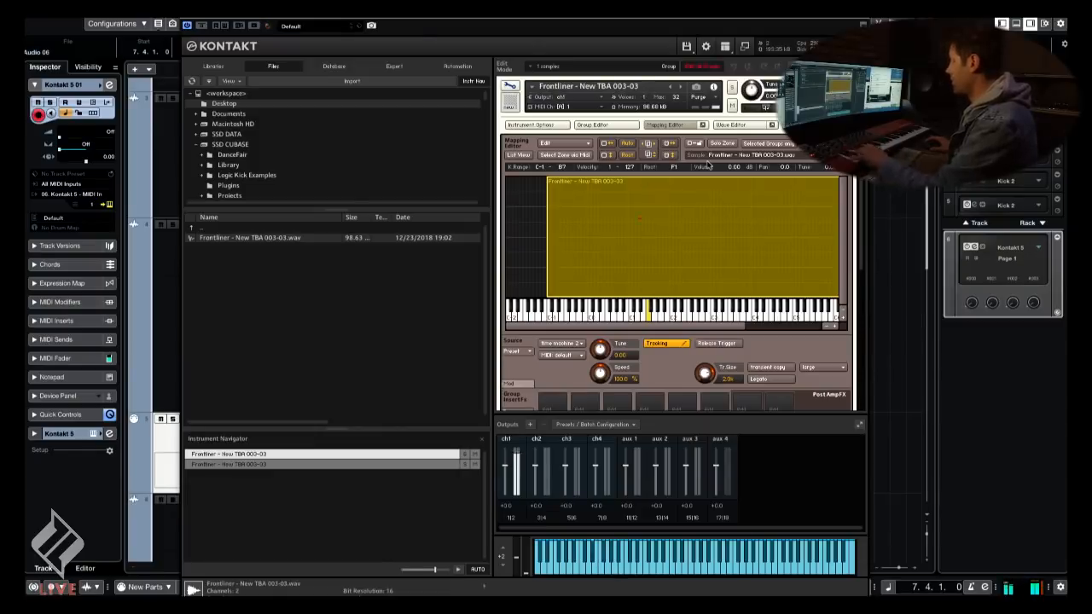
{"action": "left_click", "coordinate": [512, 86]}
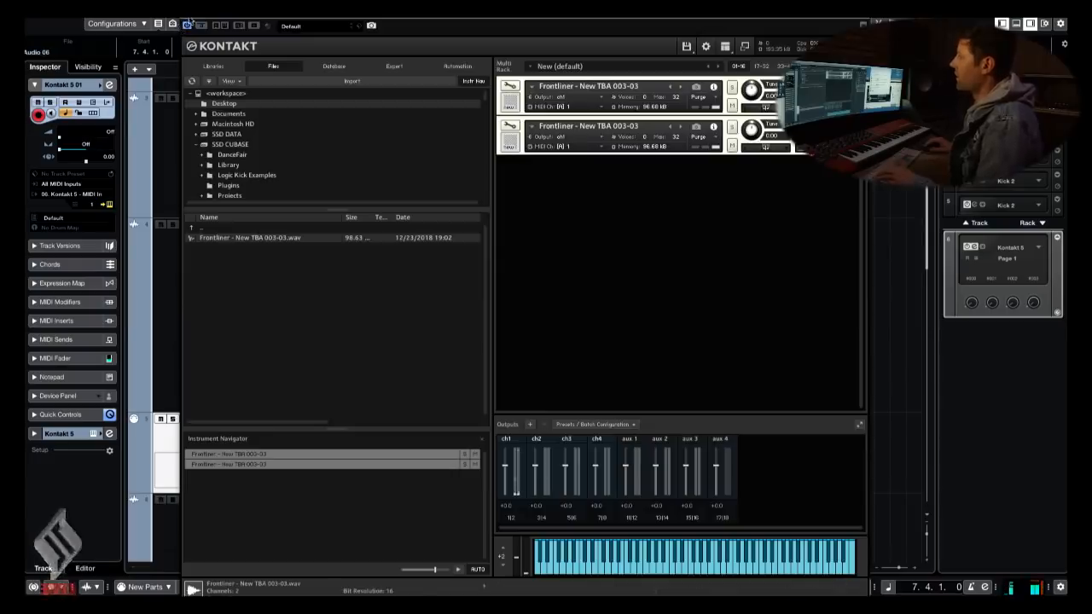
- Create a MIDI part on the Kontakt 5 01 track from 9.1.1.0 to 13.1.1.0 and set the locators to it
{"action": "left_click", "coordinate": [189, 23]}
{"action": "key", "text": "g"}
{"action": "key", "text": "g"}
{"action": "key", "text": "g"}
{"action": "left_click_drag", "start_coordinate": [639, 370], "coordinate": [743, 353]}
{"action": "scroll", "coordinate": [716, 390], "scroll_direction": "right", "scroll_amount": 1}
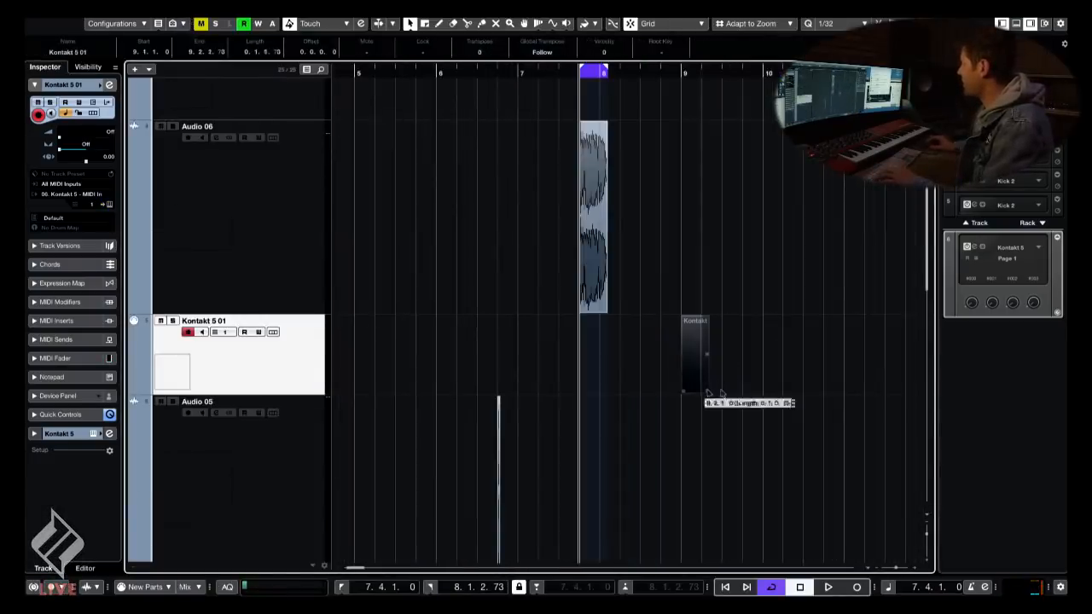
{"action": "left_click_drag", "start_coordinate": [707, 394], "coordinate": [600, 378]}
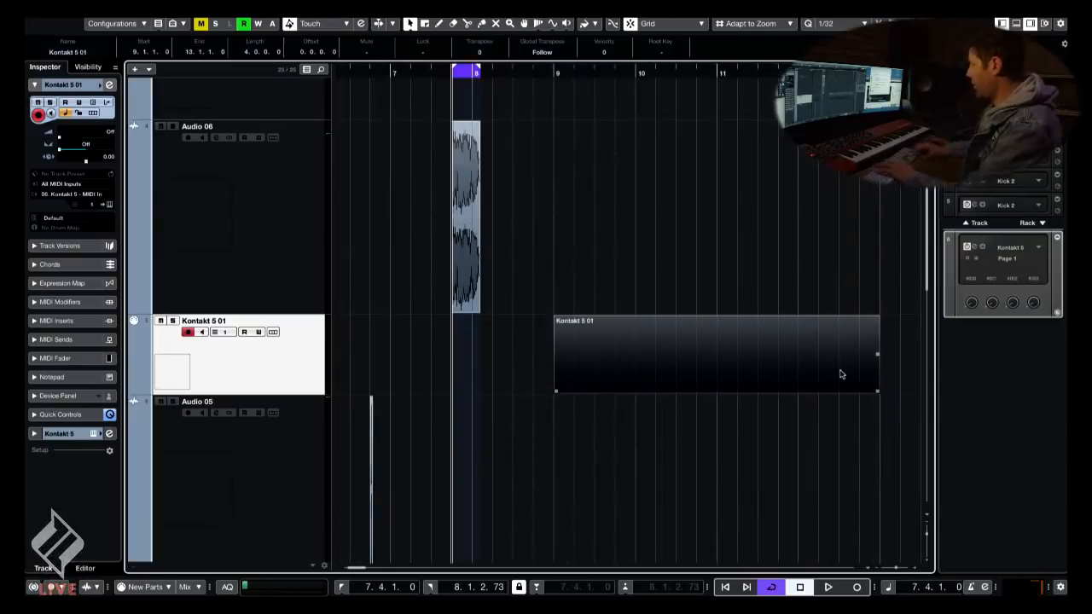
{"action": "key", "text": "p"}
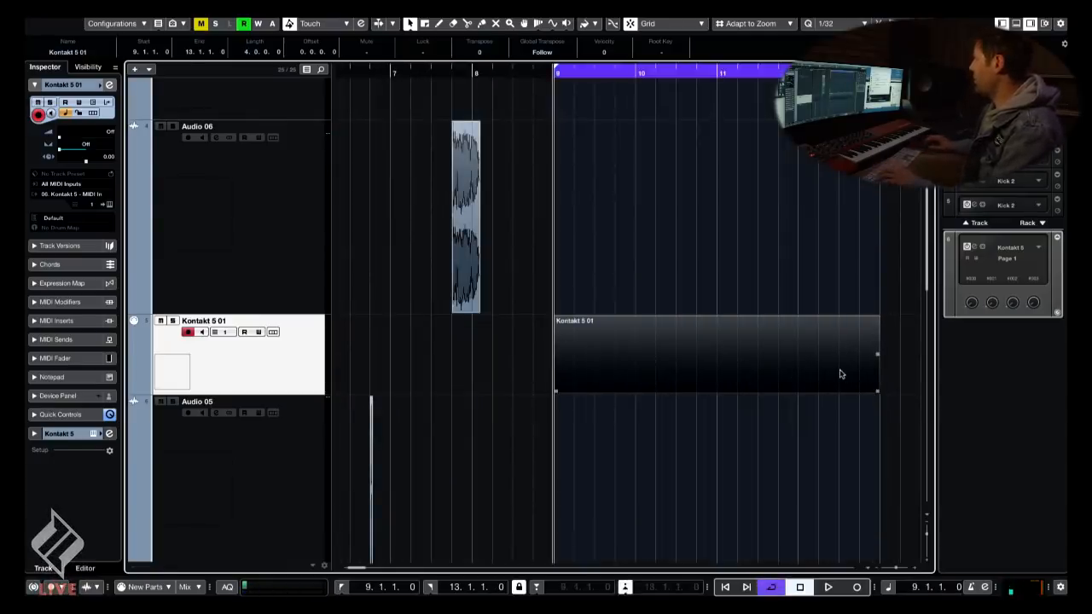
- Fill the Kontakt 5 01 part with one note per beat, F1 in bars 9 and 10 and A1 in bars 11 and 12
{"action": "double_click", "coordinate": [840, 373]}
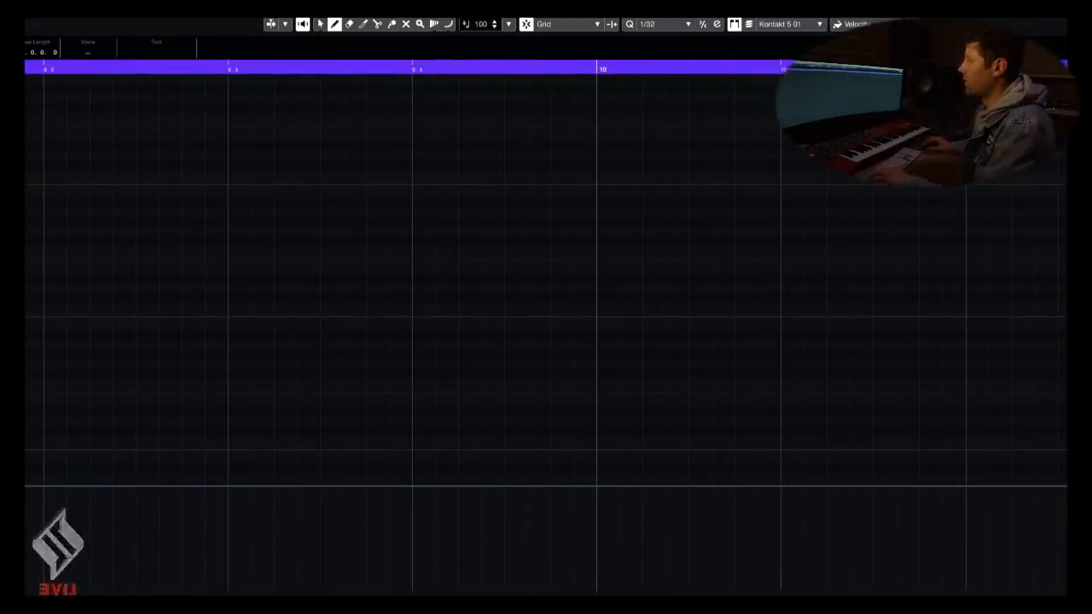
{"action": "scroll", "coordinate": [44, 263], "scroll_direction": "up", "scroll_amount": 3}
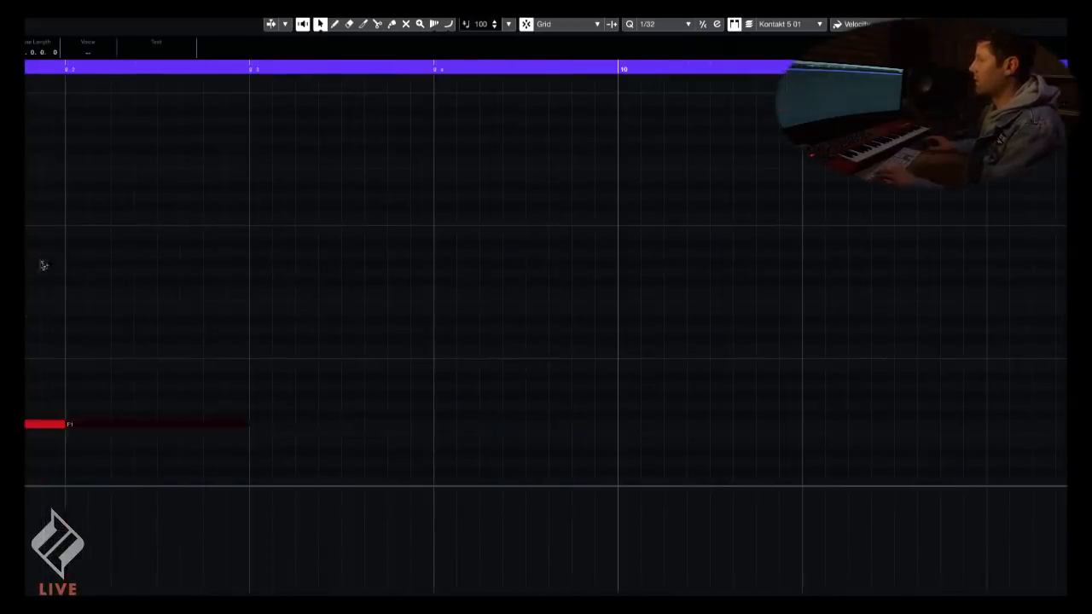
{"action": "key", "text": "g"}
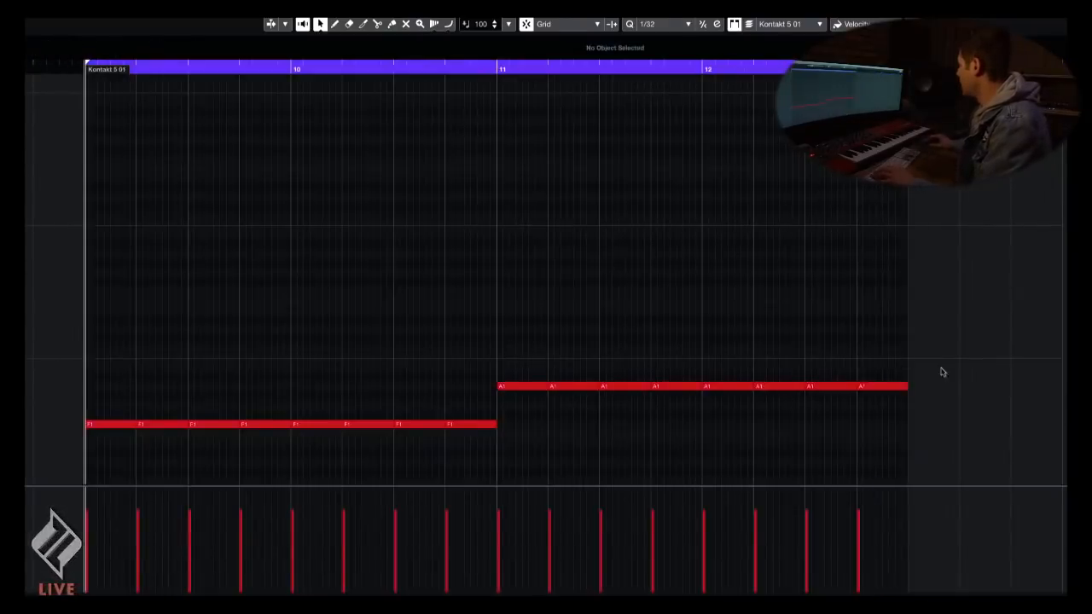
- Split the last two beats of bar 12 into pairs of half-beat notes and lower the final pair to G1
{"action": "left_click_drag", "start_coordinate": [942, 372], "coordinate": [860, 393]}
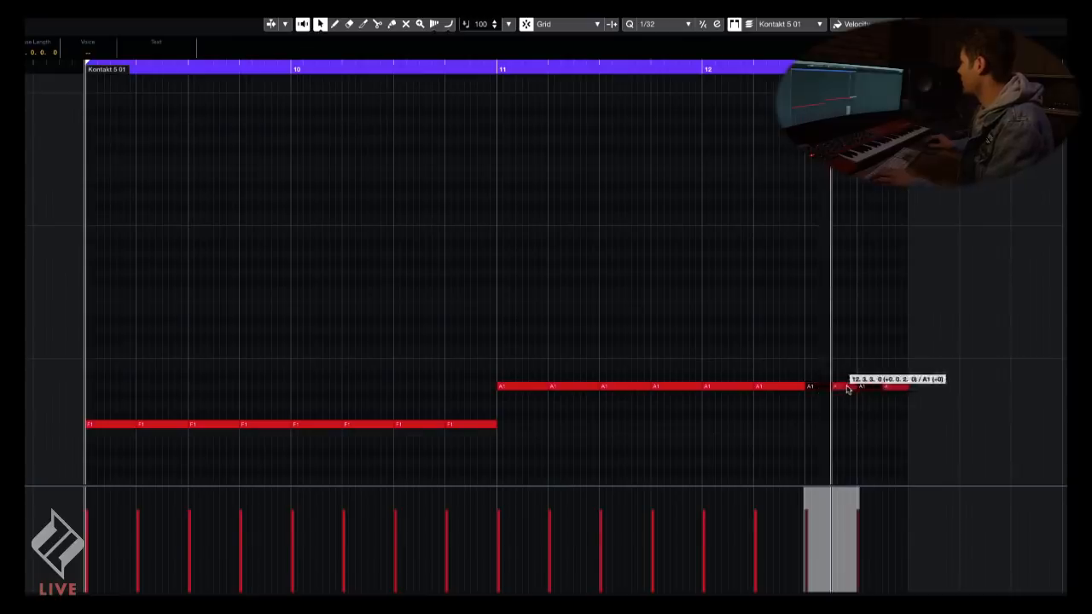
{"action": "left_click_drag", "start_coordinate": [847, 389], "coordinate": [849, 389]}
{"action": "mouse_move", "coordinate": [958, 361]}
{"action": "left_mouse_down"}
{"action": "mouse_move", "coordinate": [866, 408]}
{"action": "mouse_move", "coordinate": [870, 395]}
{"action": "left_mouse_up"}
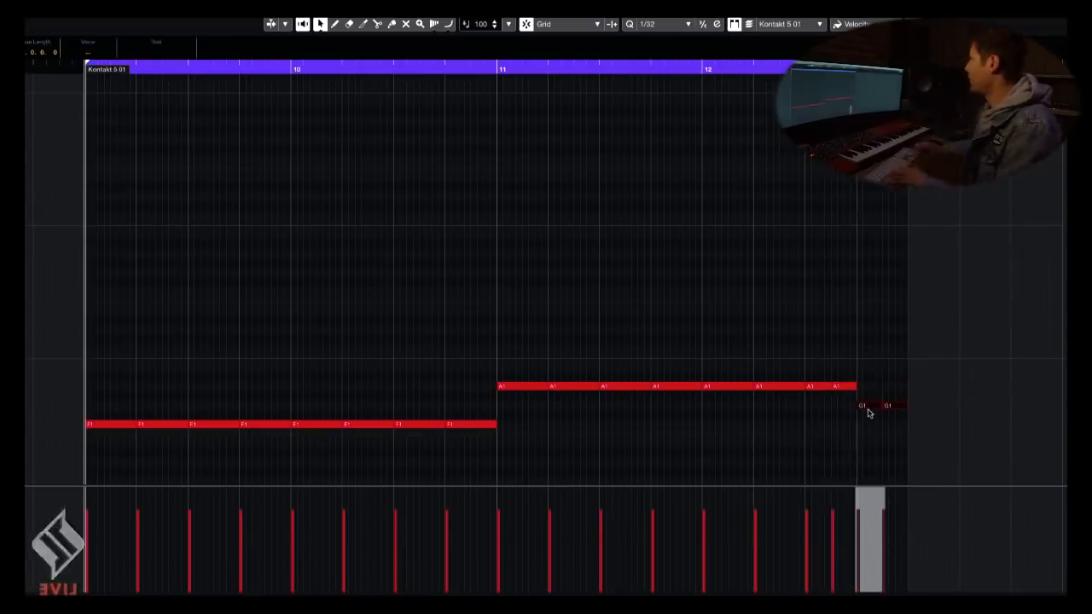
{"action": "left_click", "coordinate": [651, 285]}
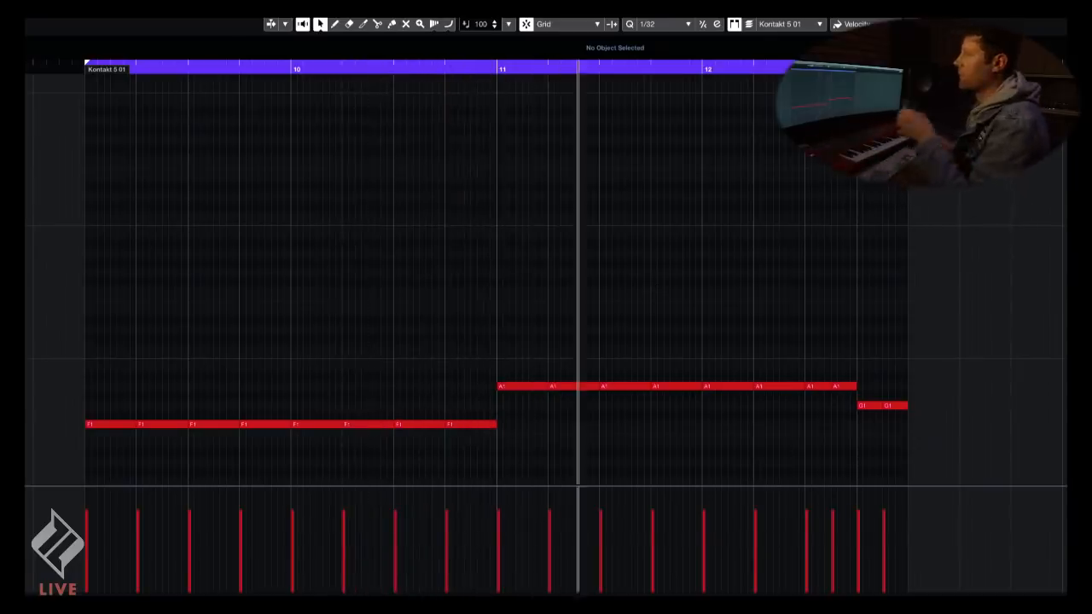
- Close the note editor and listen to the looped kick pattern, briefly muting the part
{"action": "key", "text": "Escape"}
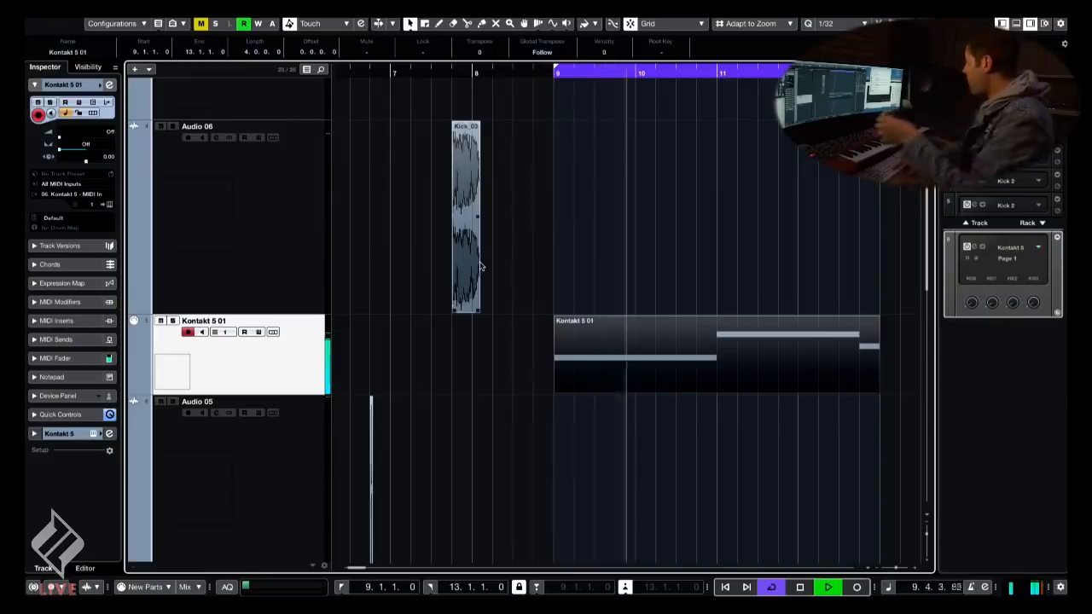
{"action": "key", "text": "shift+m"}
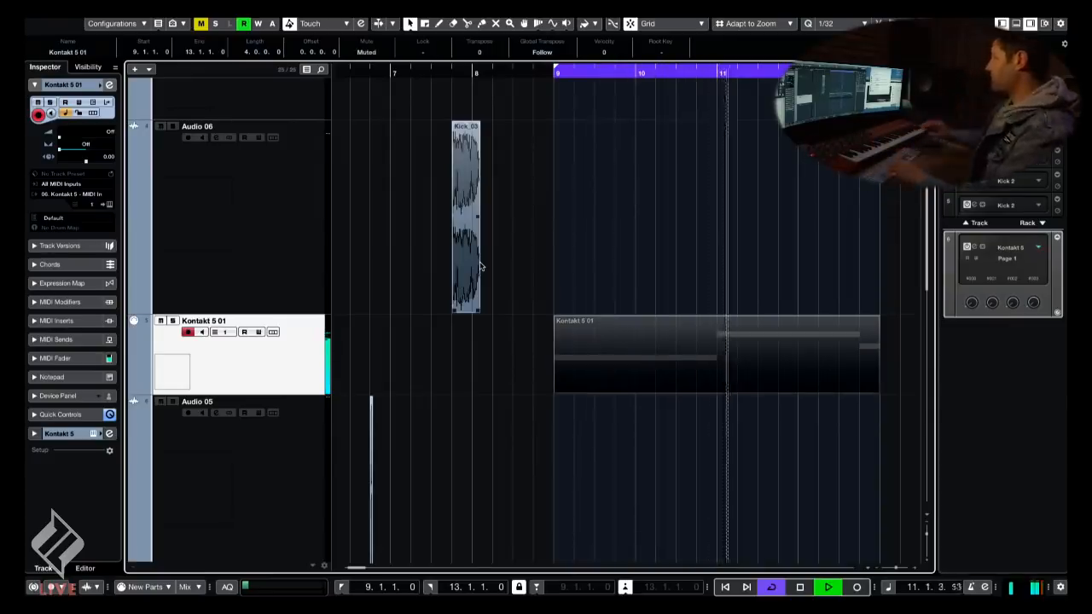
{"action": "key", "text": "space"}
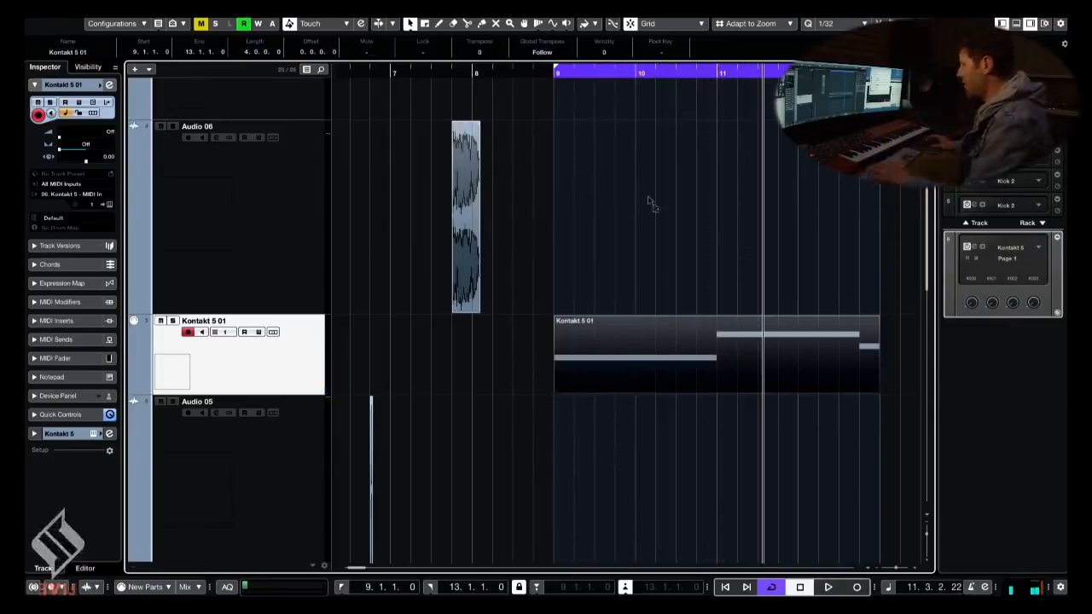
- Select the kick layer events at bar 6 on the lower tracks and set the locators from 6.1.1.0 to 6.3.1.0
{"action": "scroll", "coordinate": [634, 205], "scroll_direction": "down", "scroll_amount": 5}
{"action": "scroll", "coordinate": [490, 288], "scroll_direction": "left", "scroll_amount": 4}
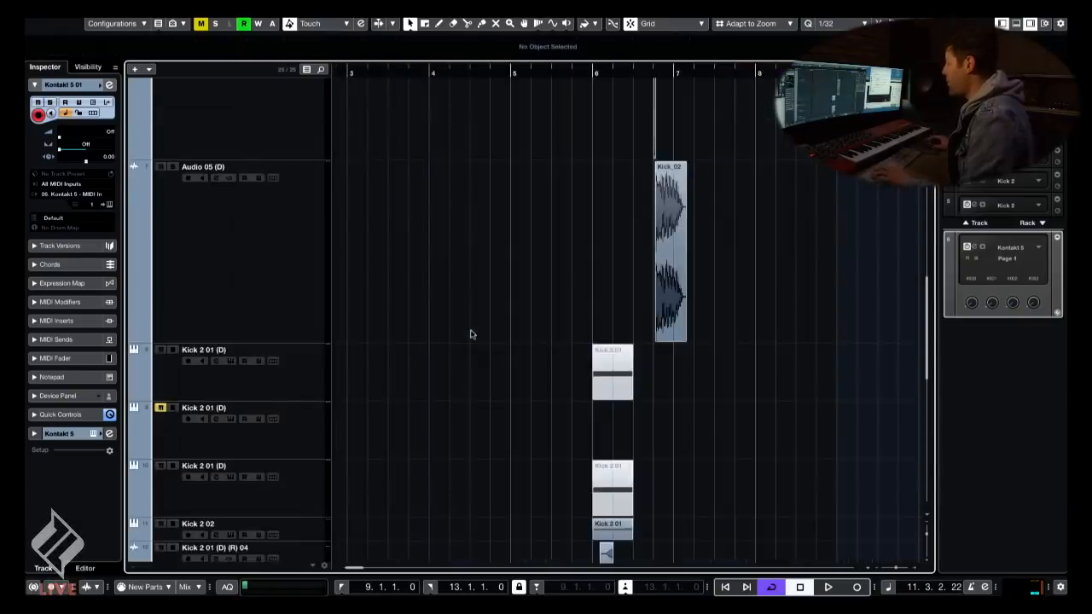
{"action": "scroll", "coordinate": [470, 333], "scroll_direction": "down", "scroll_amount": 5}
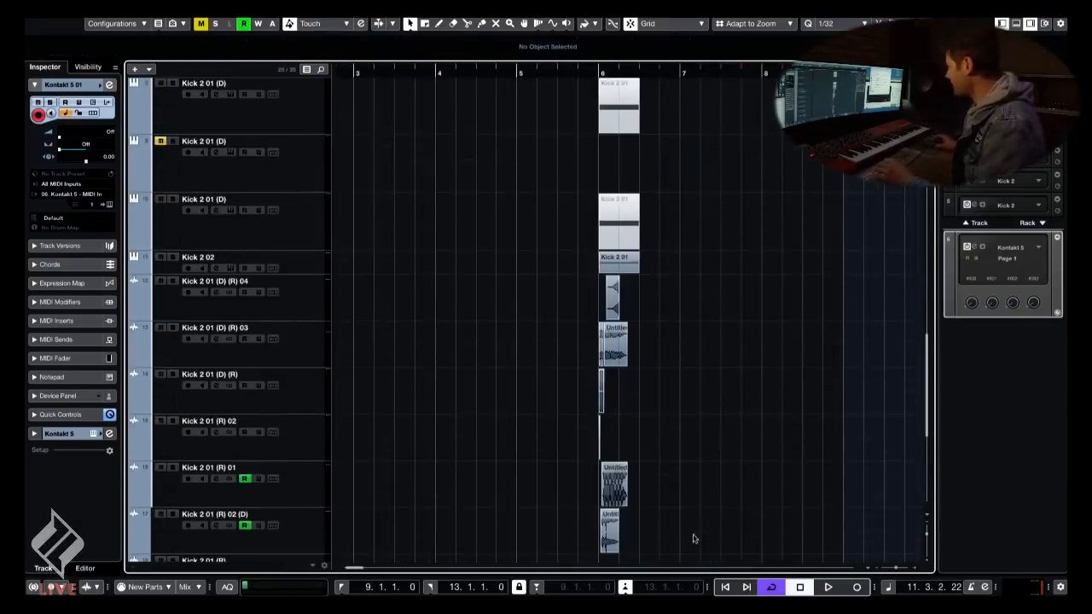
{"action": "left_click_drag", "start_coordinate": [683, 550], "coordinate": [586, 224]}
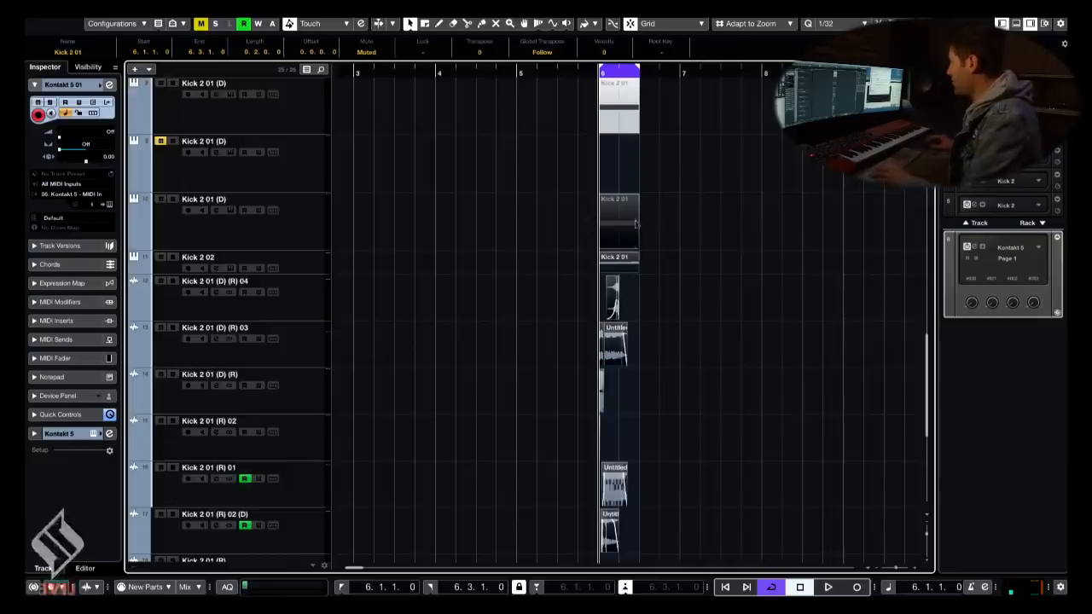
{"action": "scroll", "coordinate": [635, 224], "scroll_direction": "down", "scroll_amount": 5}
{"action": "scroll", "coordinate": [644, 227], "scroll_direction": "up", "scroll_amount": 3}
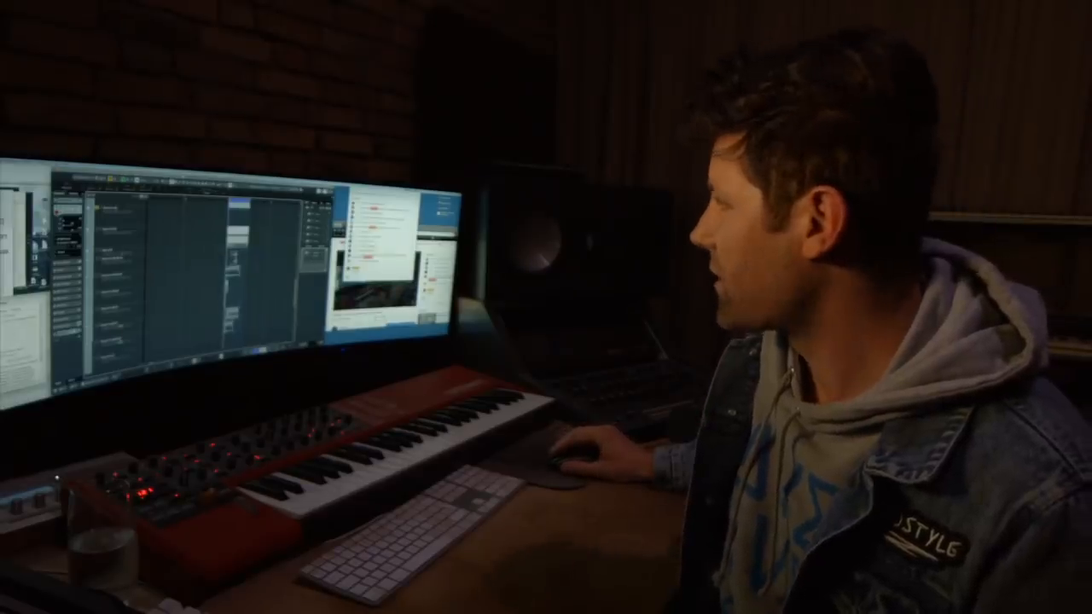
{"action": "key", "text": "ctrl+a"}
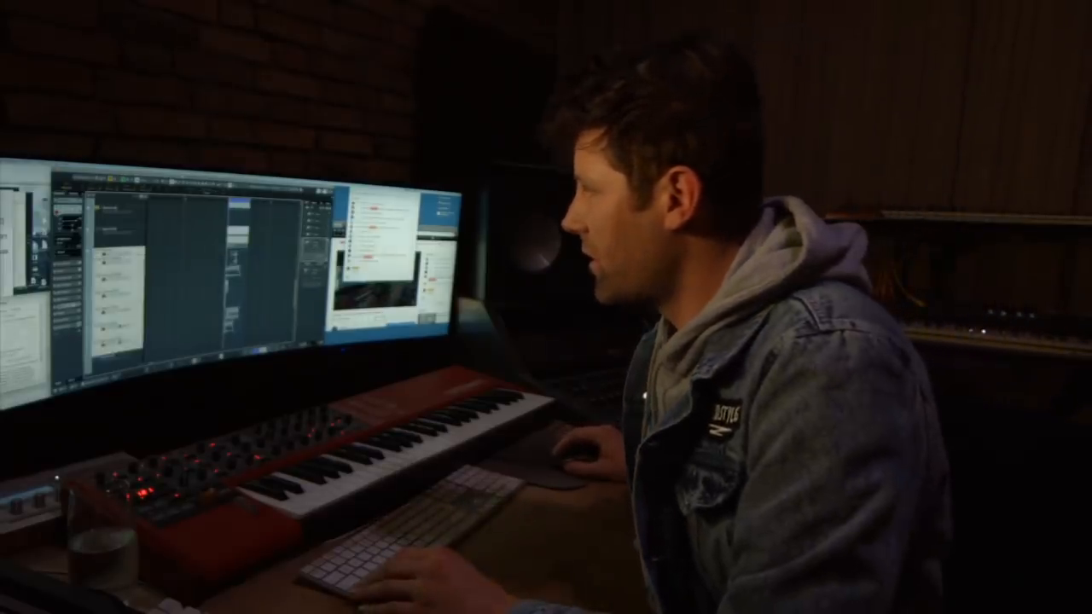
{"action": "left_click", "coordinate": [119, 252]}
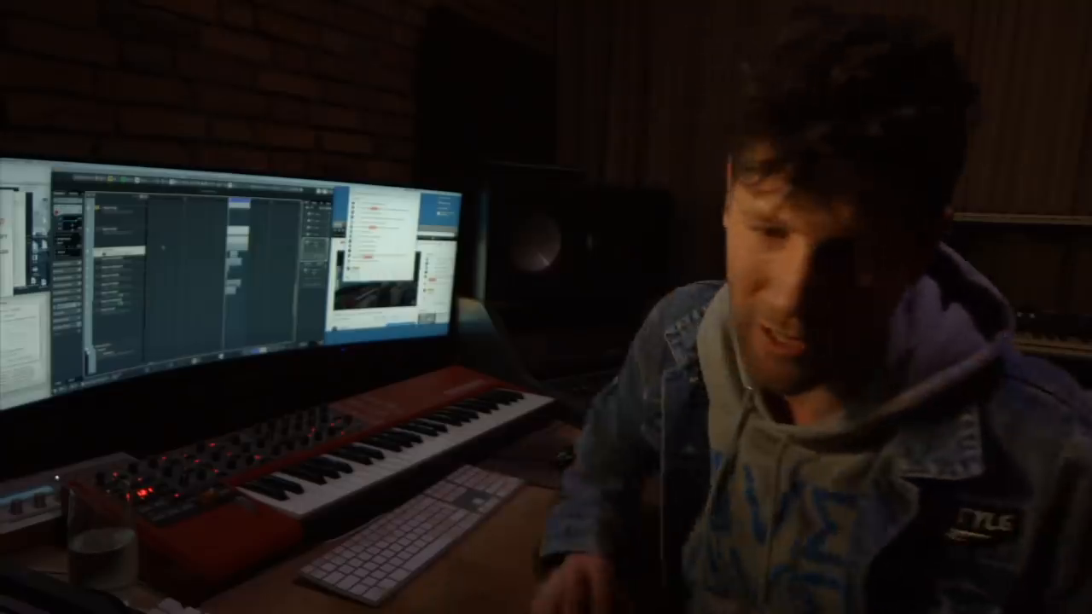